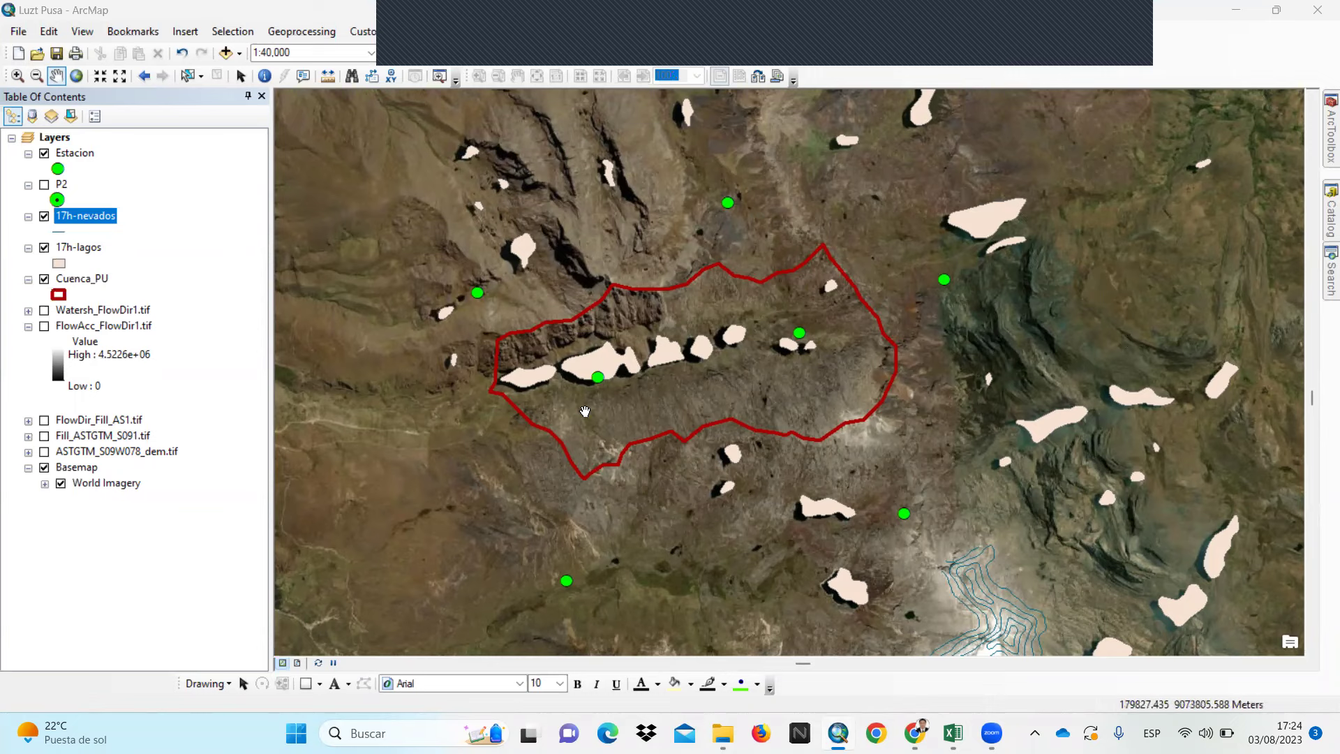
Hide the Basemap, 17h-lagos and 17h-nevados layers so only the stations and the Cuenca_PU outline are displayed, and collapse 17h-nevados
{"action": "scroll", "coordinate": [585, 412], "scroll_direction": "up", "scroll_amount": 2}
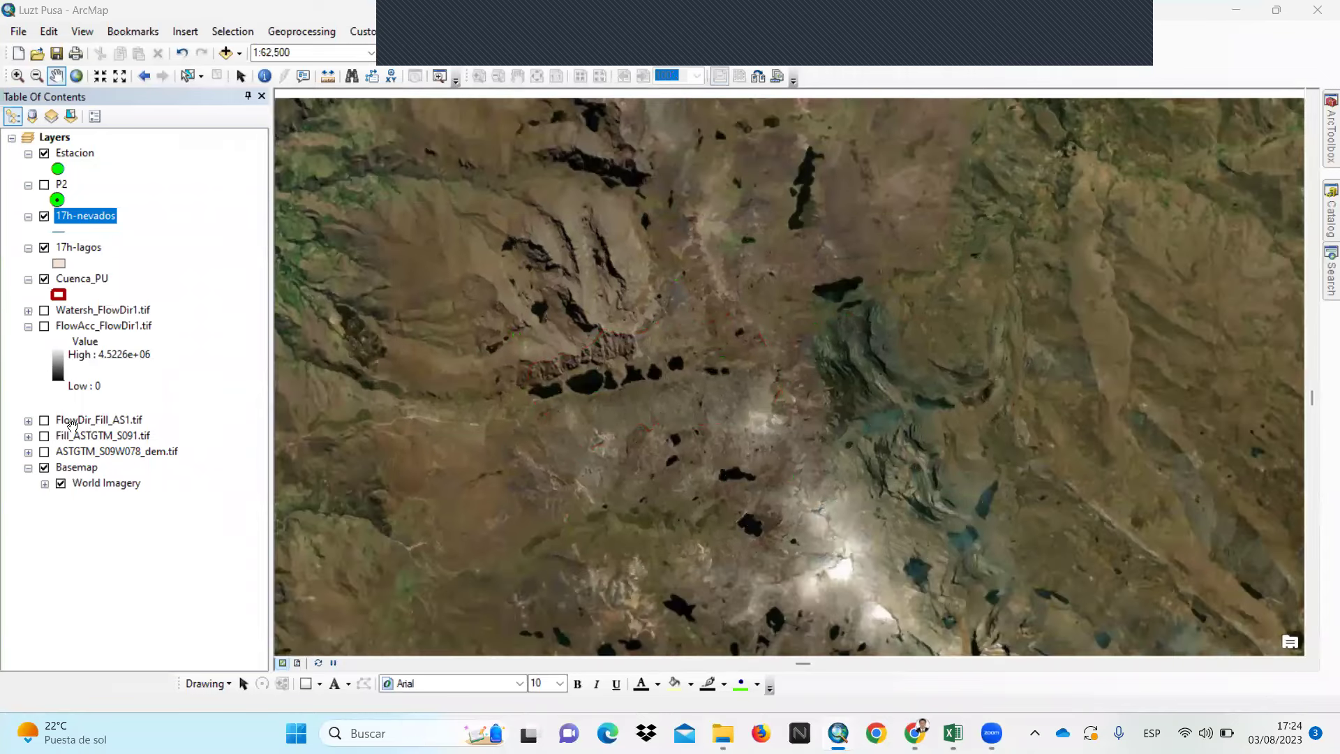
{"action": "left_click", "coordinate": [44, 467]}
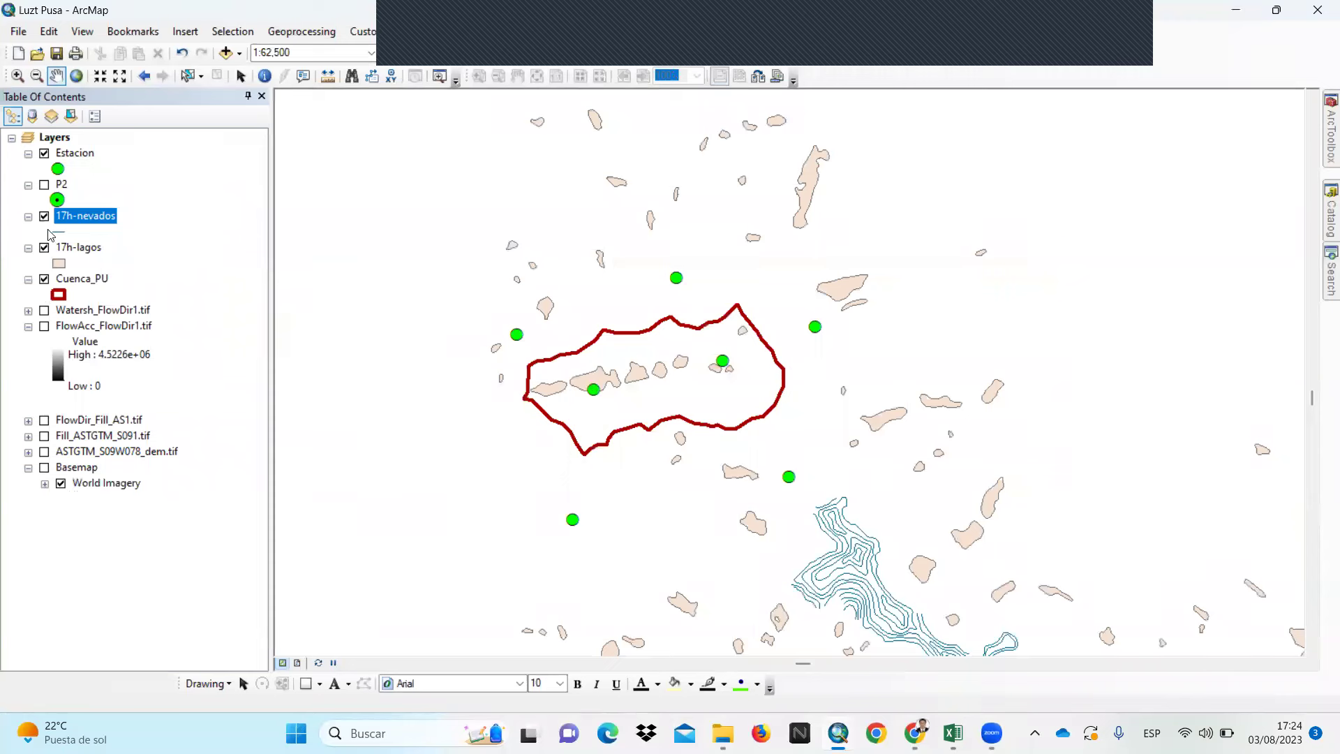
{"action": "left_click", "coordinate": [44, 247]}
{"action": "left_click", "coordinate": [44, 216]}
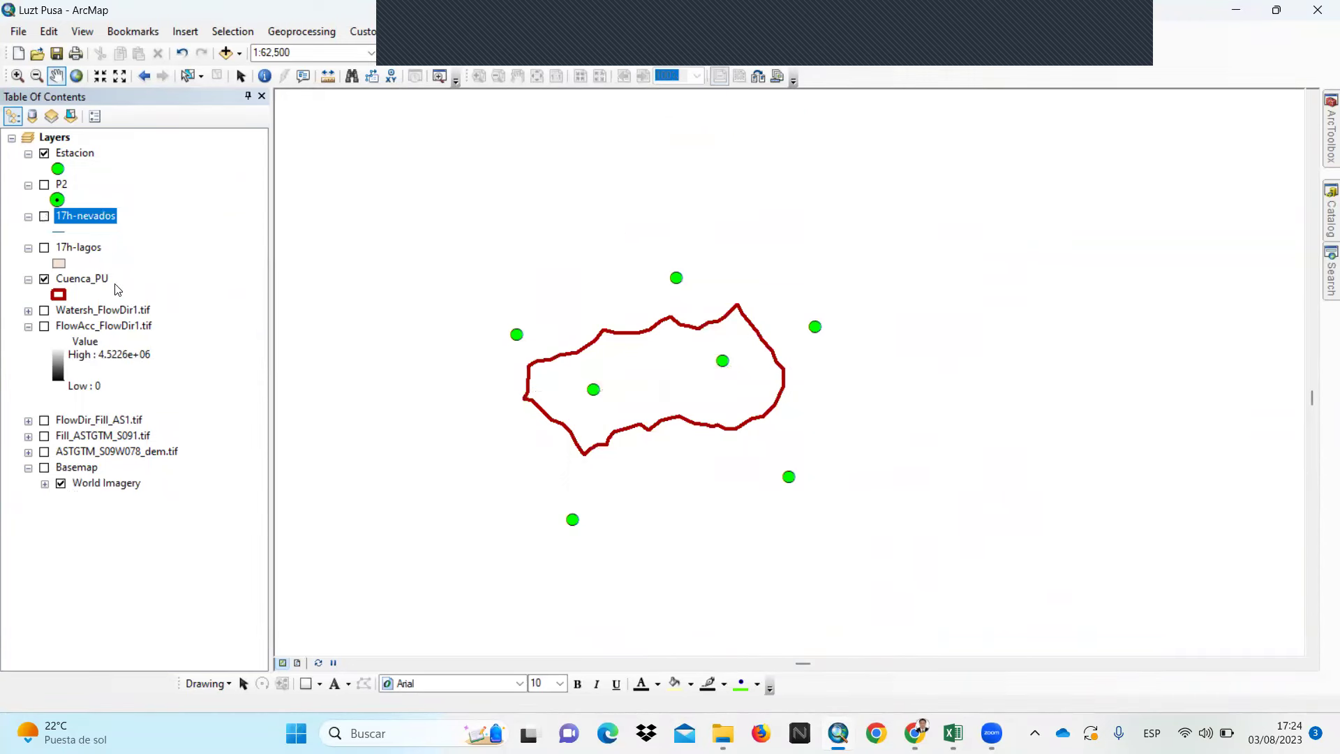
{"action": "left_click", "coordinate": [29, 217]}
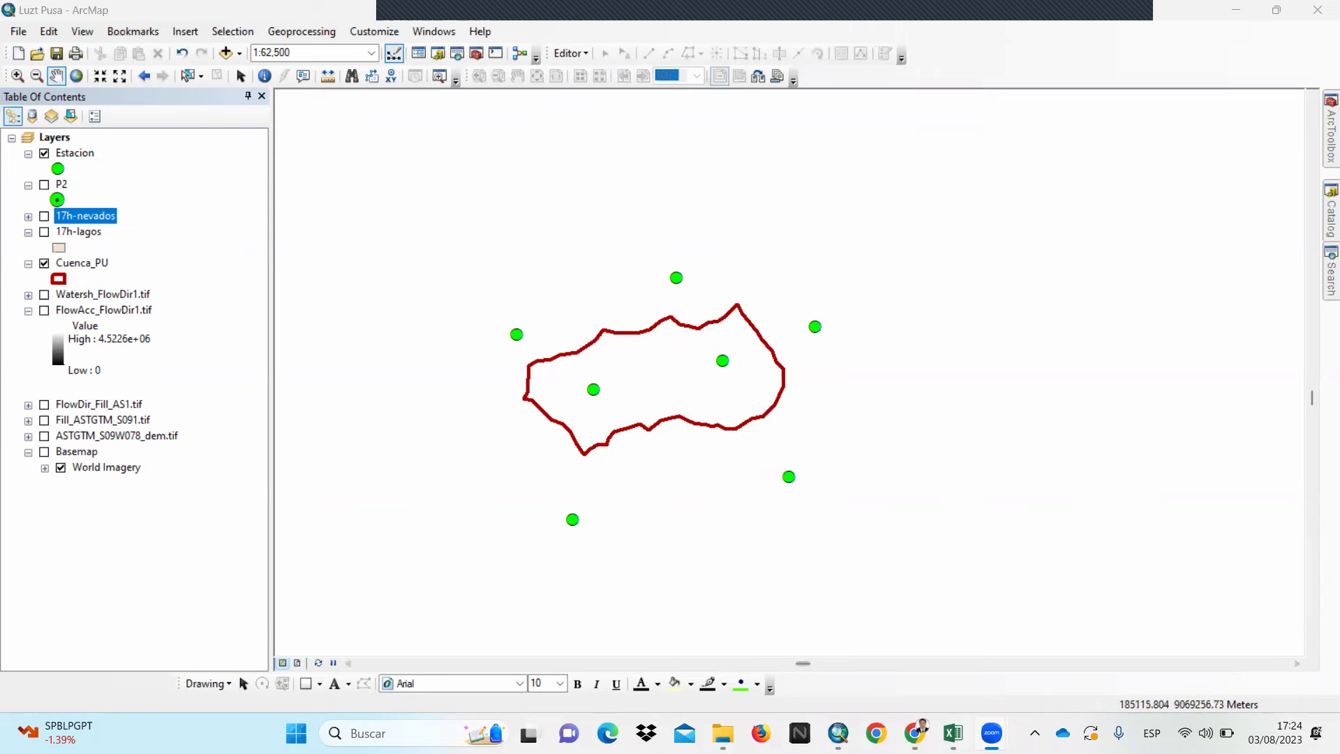
Switch to the Excel workbook and examine the isohyet table and the formula for the contributing basin's mean precipitation
{"action": "key", "text": "alt+Tab"}
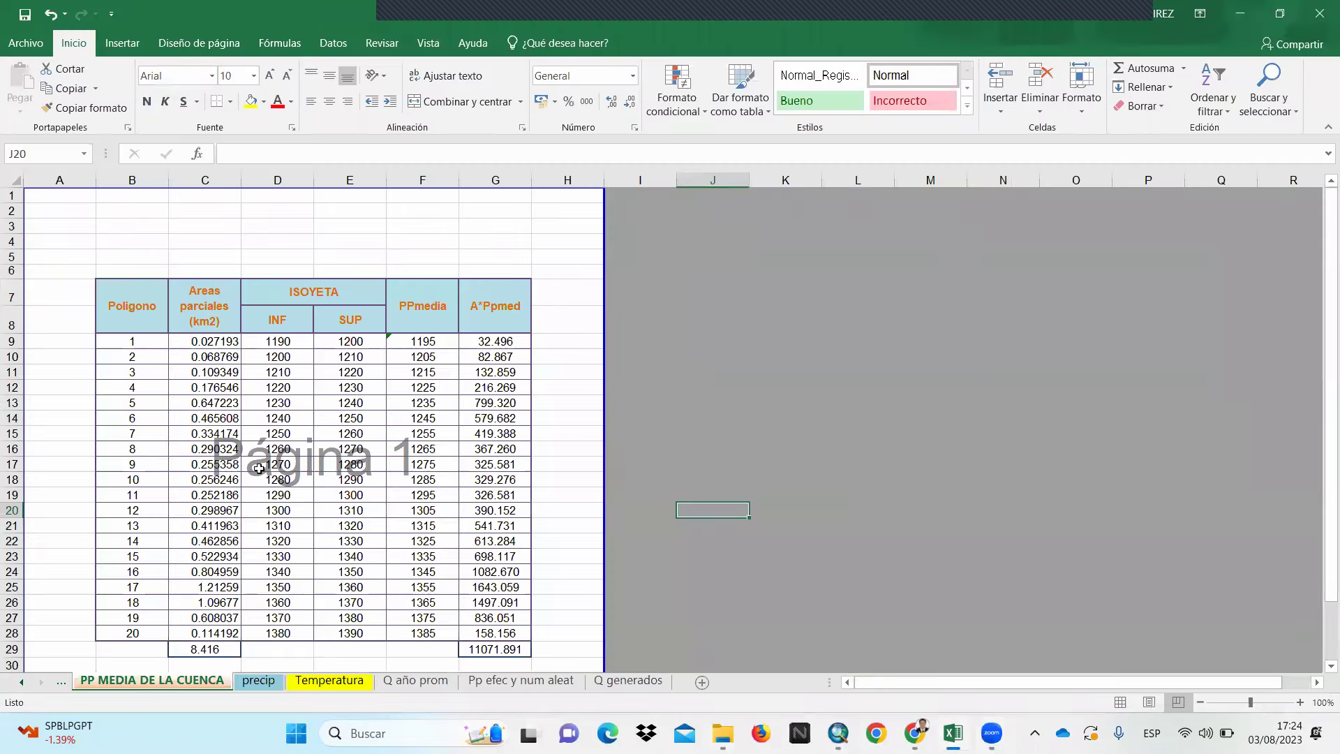
{"action": "scroll", "coordinate": [307, 385], "scroll_direction": "down", "scroll_amount": 1}
{"action": "scroll", "coordinate": [307, 384], "scroll_direction": "down", "scroll_amount": 3}
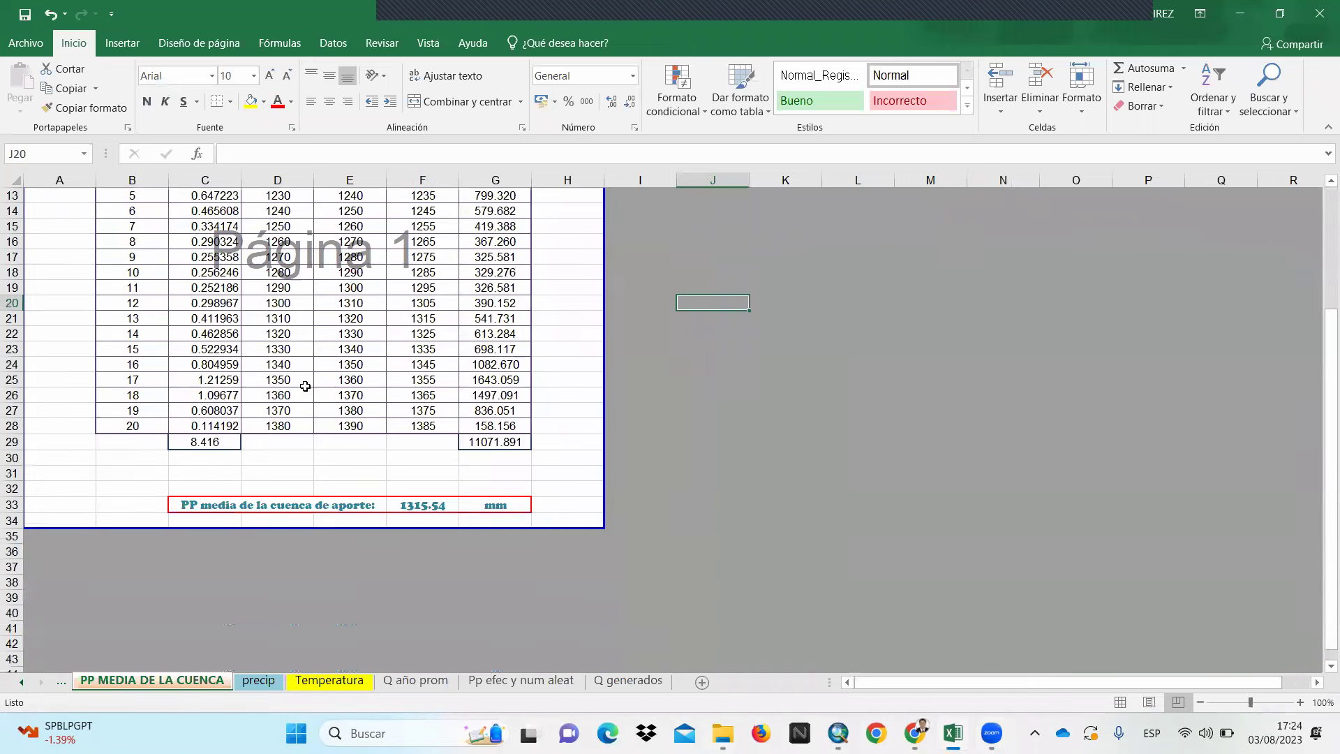
{"action": "left_click", "coordinate": [299, 555]}
{"action": "left_click", "coordinate": [418, 508]}
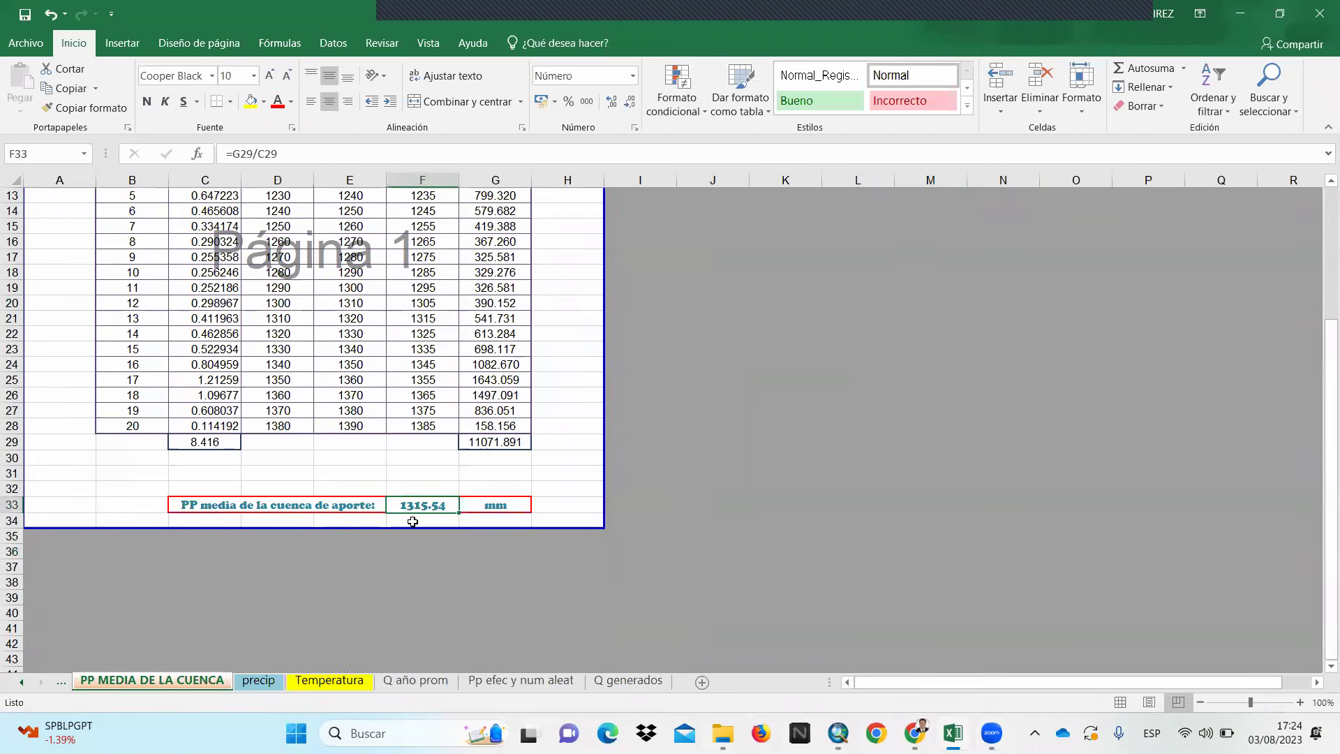
{"action": "scroll", "coordinate": [411, 532], "scroll_direction": "up", "scroll_amount": 2}
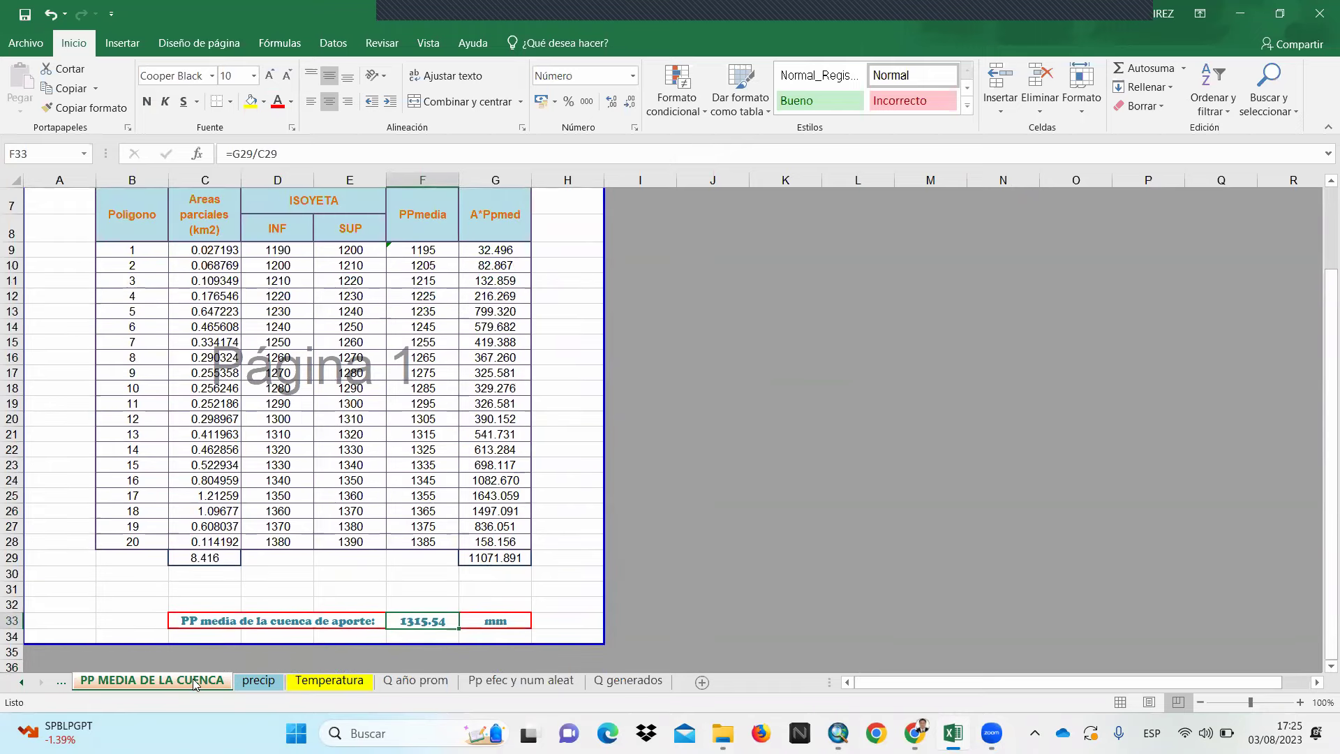
Examine the station precipitation records in PP MEDIA DE EST and the monthly totals and correction factor in the precip sheet
{"action": "left_click", "coordinate": [61, 682]}
{"action": "scroll", "coordinate": [272, 502], "scroll_direction": "up", "scroll_amount": 6}
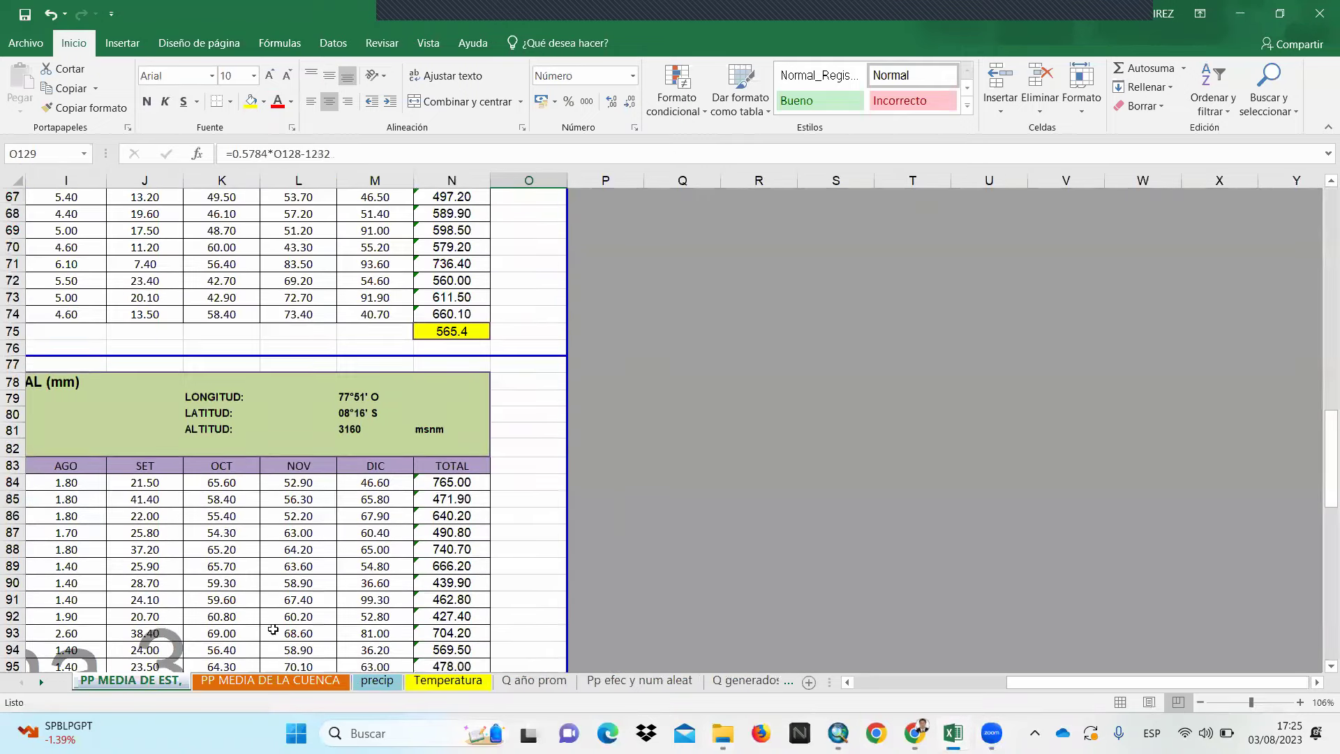
{"action": "left_click", "coordinate": [265, 681]}
{"action": "left_click", "coordinate": [377, 680]}
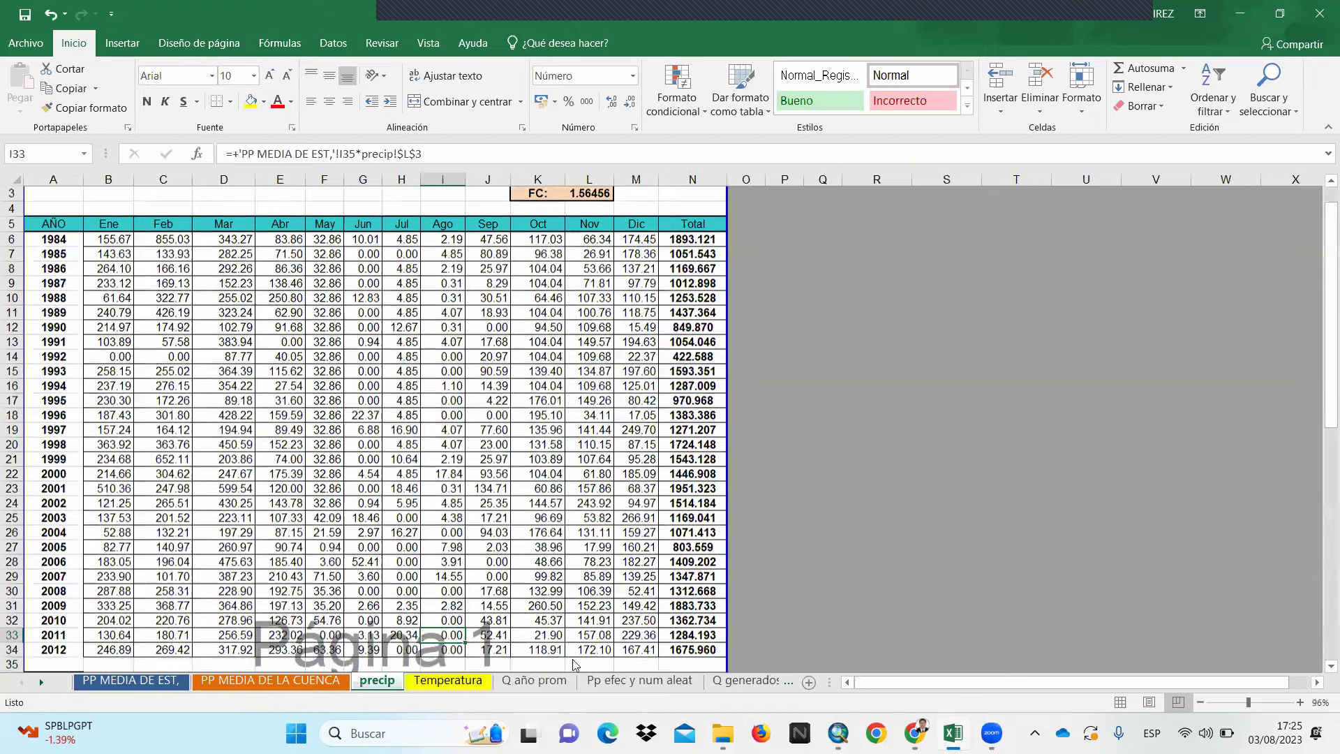
{"action": "scroll", "coordinate": [208, 349], "scroll_direction": "down", "scroll_amount": 2}
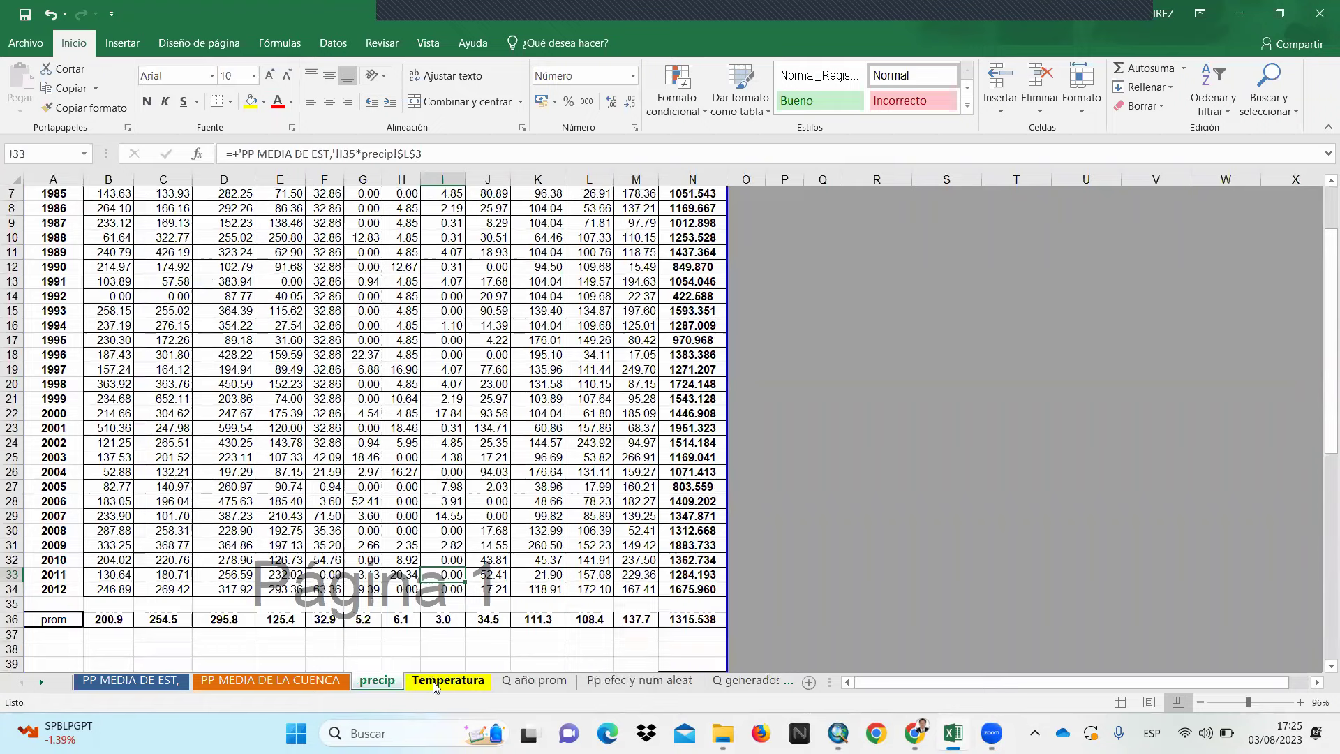
{"action": "scroll", "coordinate": [289, 419], "scroll_direction": "up", "scroll_amount": 2}
{"action": "scroll", "coordinate": [288, 419], "scroll_direction": "down", "scroll_amount": 1}
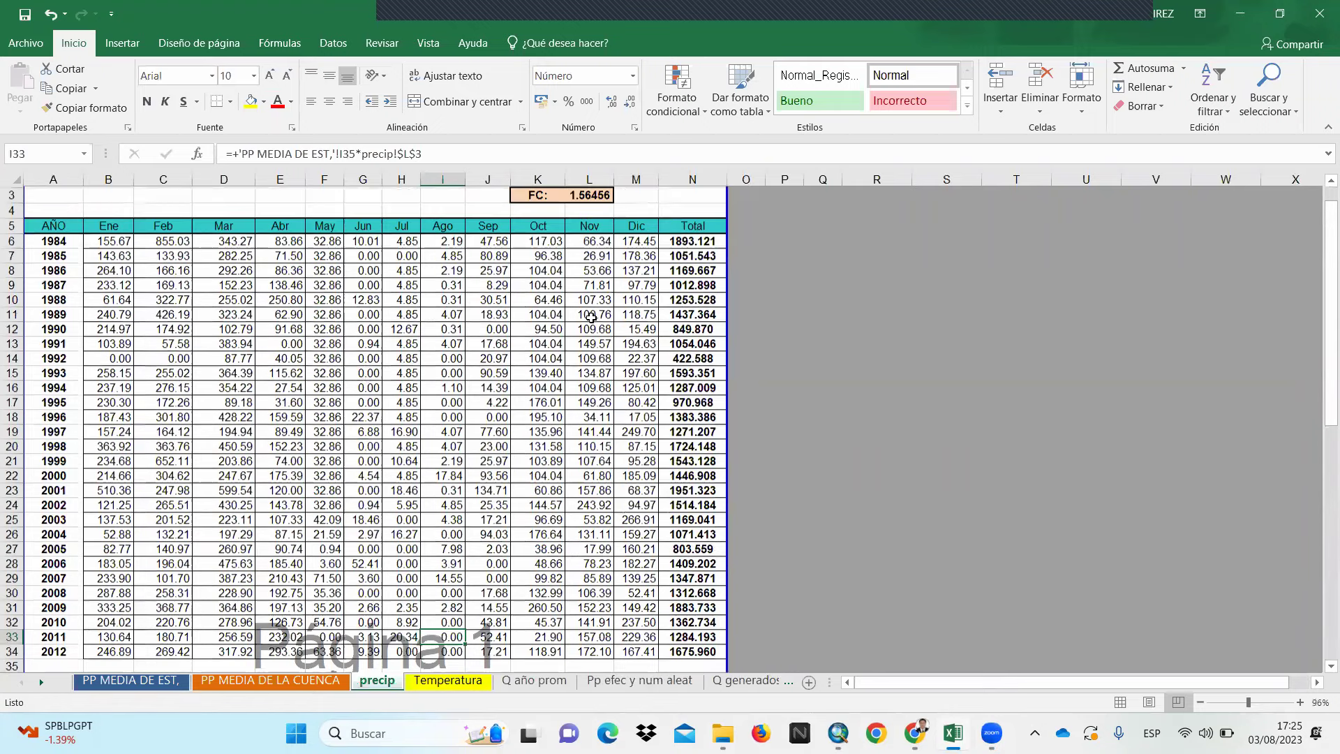
{"action": "scroll", "coordinate": [589, 319], "scroll_direction": "up", "scroll_amount": 1}
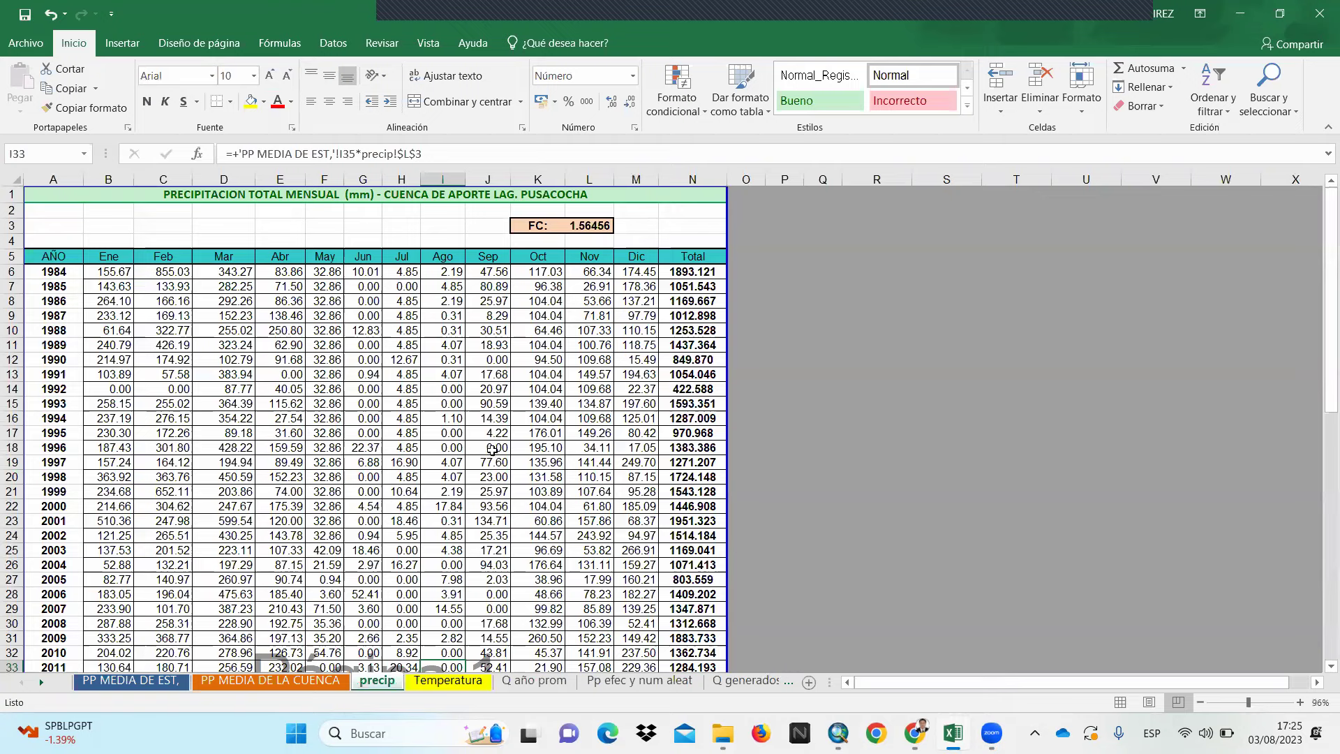
Review the partial areas and isohyet limits in the PP MEDIA DE LA CUENCA sheet again
{"action": "left_click", "coordinate": [286, 680]}
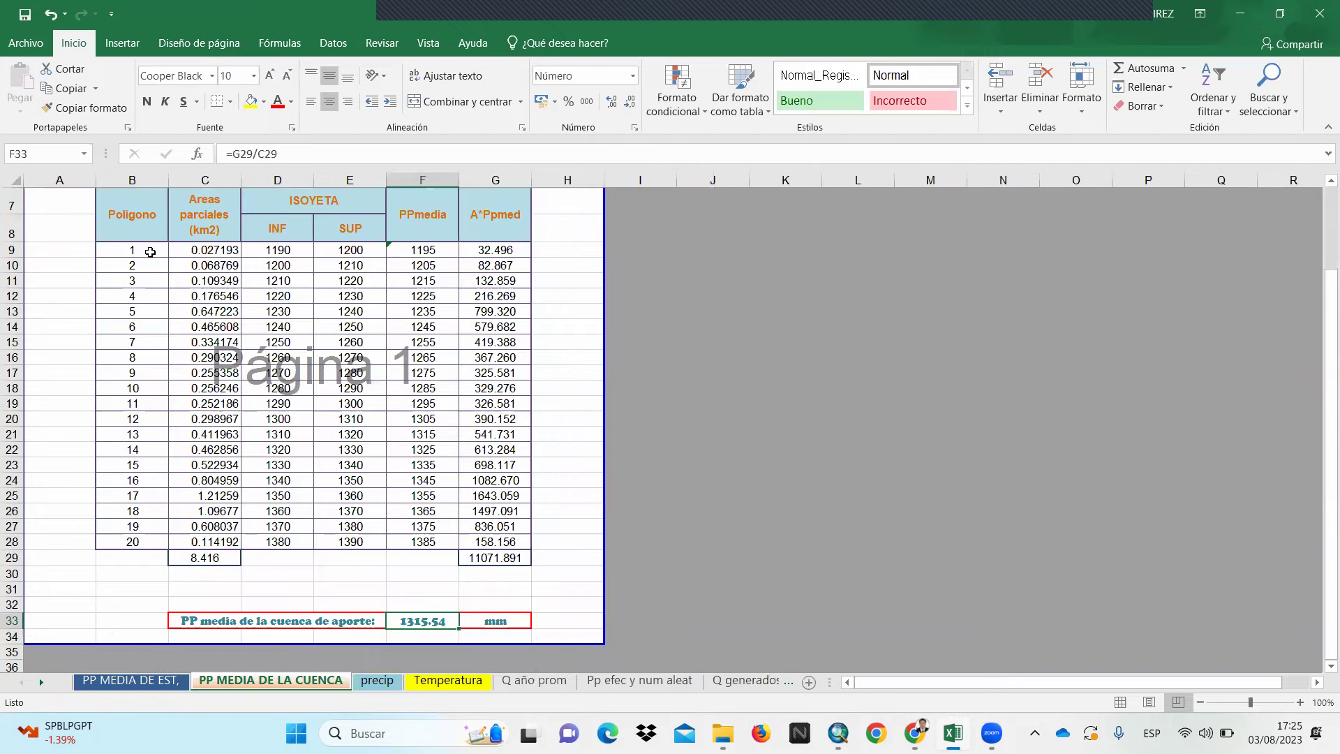
{"action": "scroll", "coordinate": [193, 346], "scroll_direction": "up", "scroll_amount": 1}
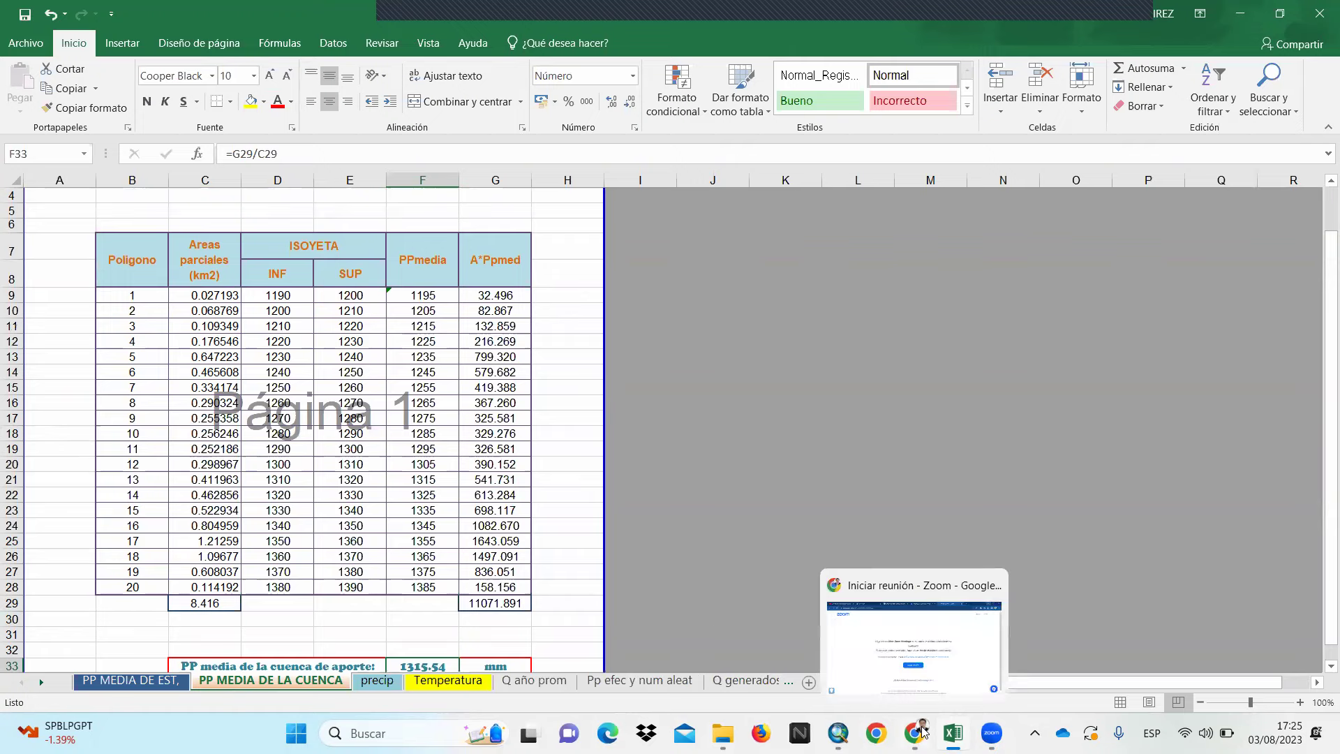
{"action": "left_click", "coordinate": [857, 586]}
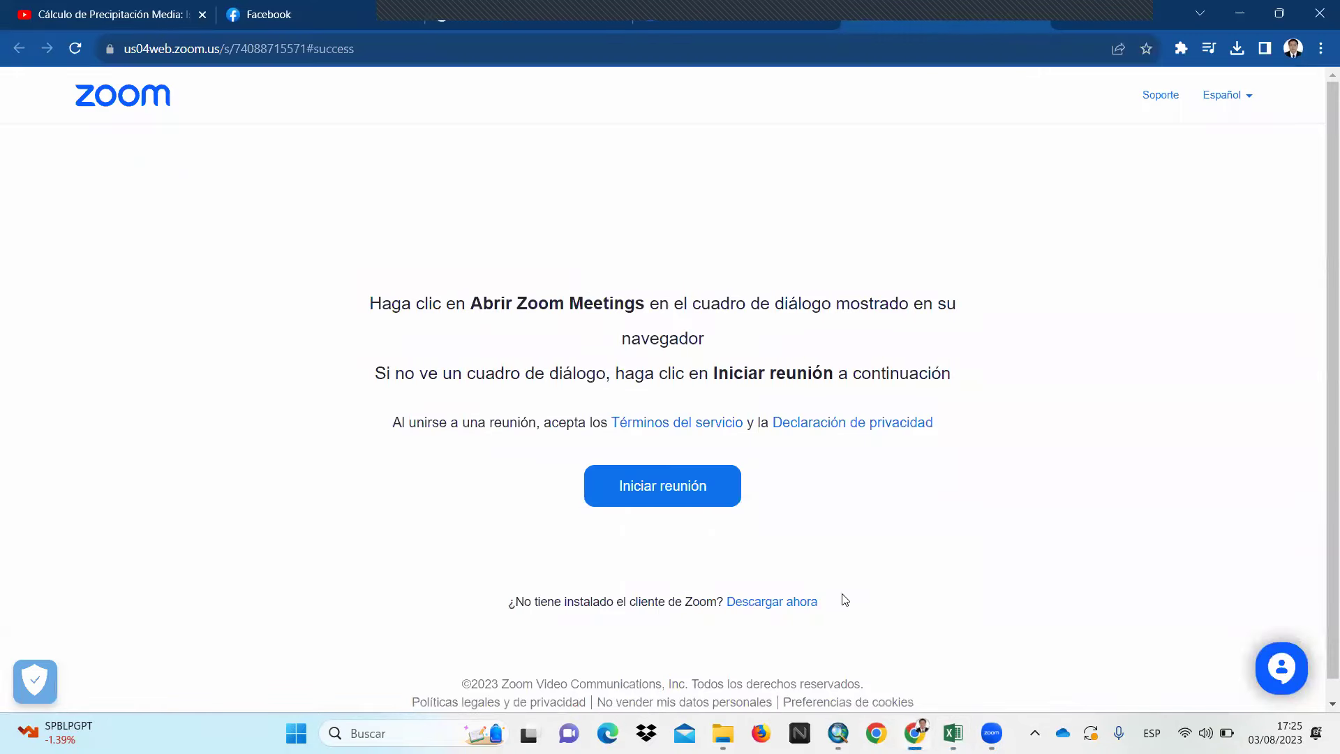
{"action": "key", "text": "alt+Tab"}
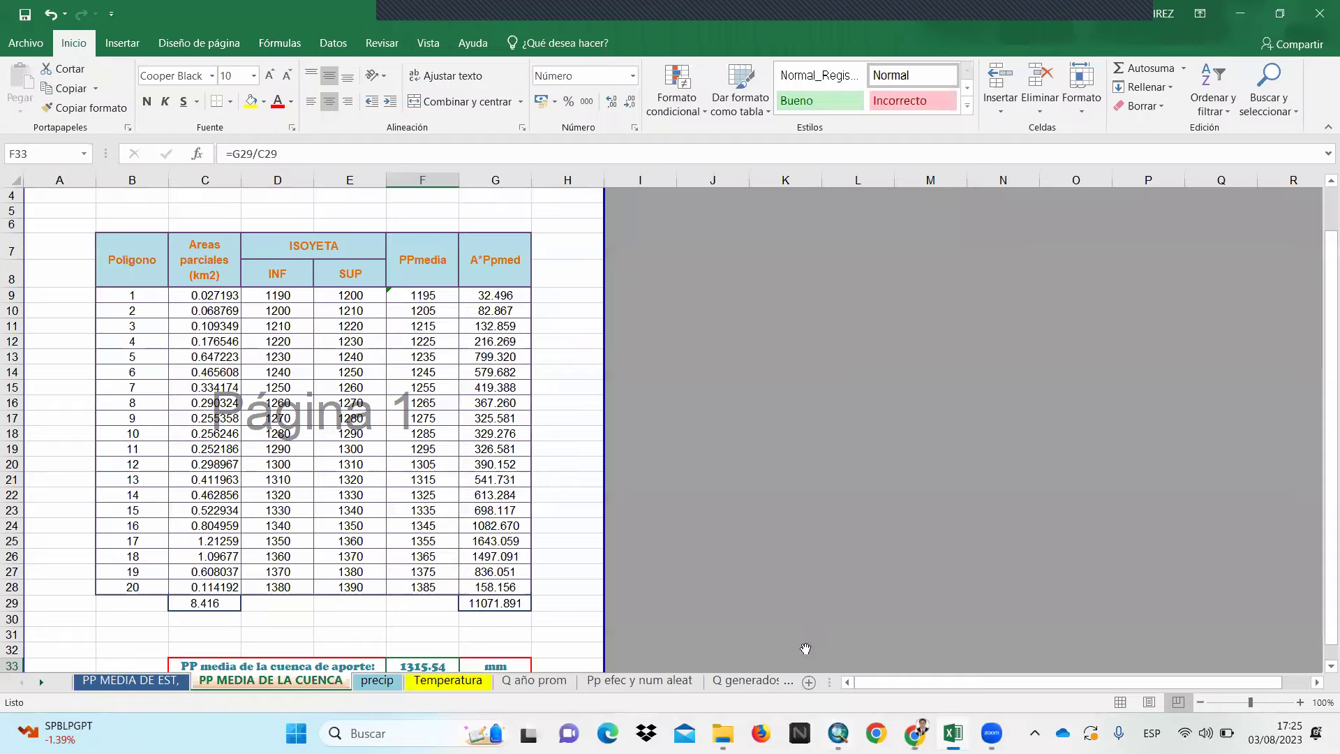
Switch back to ArcMap and locate the Kriging tool among the Spatial Analyst interpolation tools in ArcToolbox
{"action": "key", "text": "alt+Tab"}
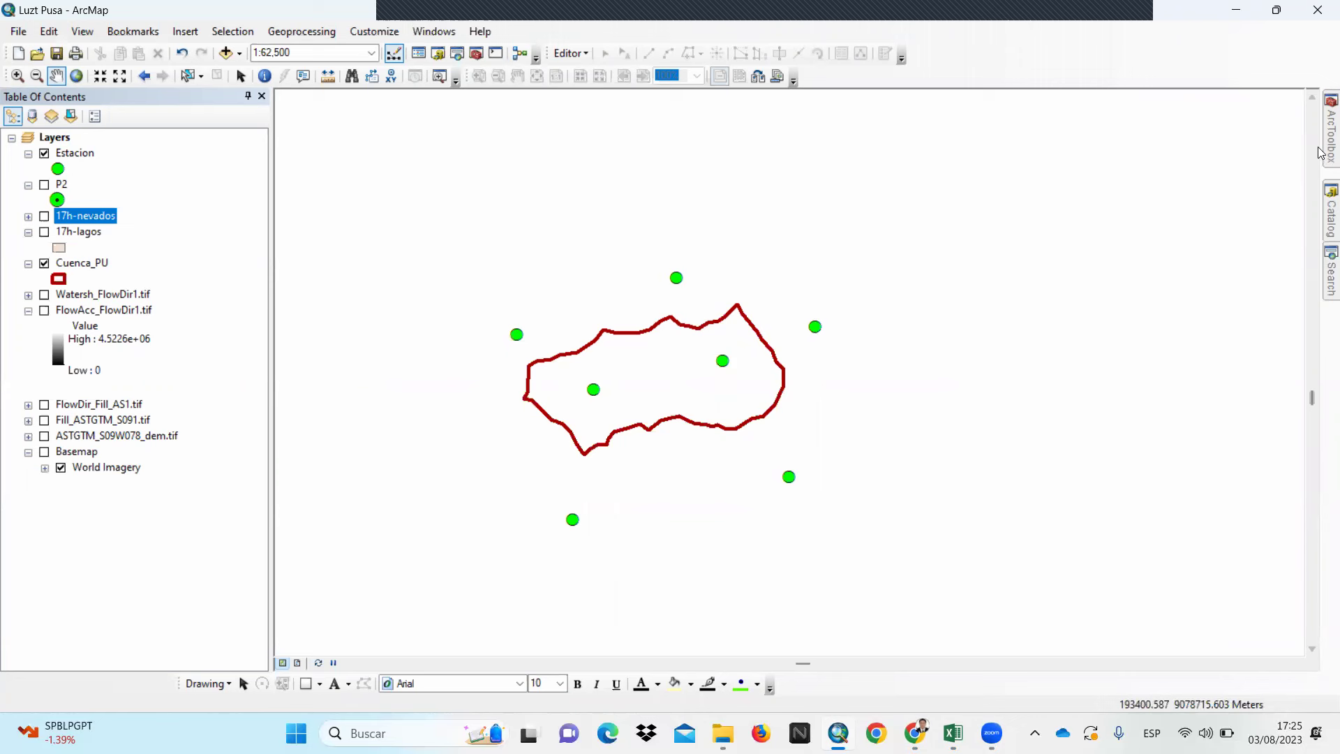
{"action": "left_click", "coordinate": [475, 55]}
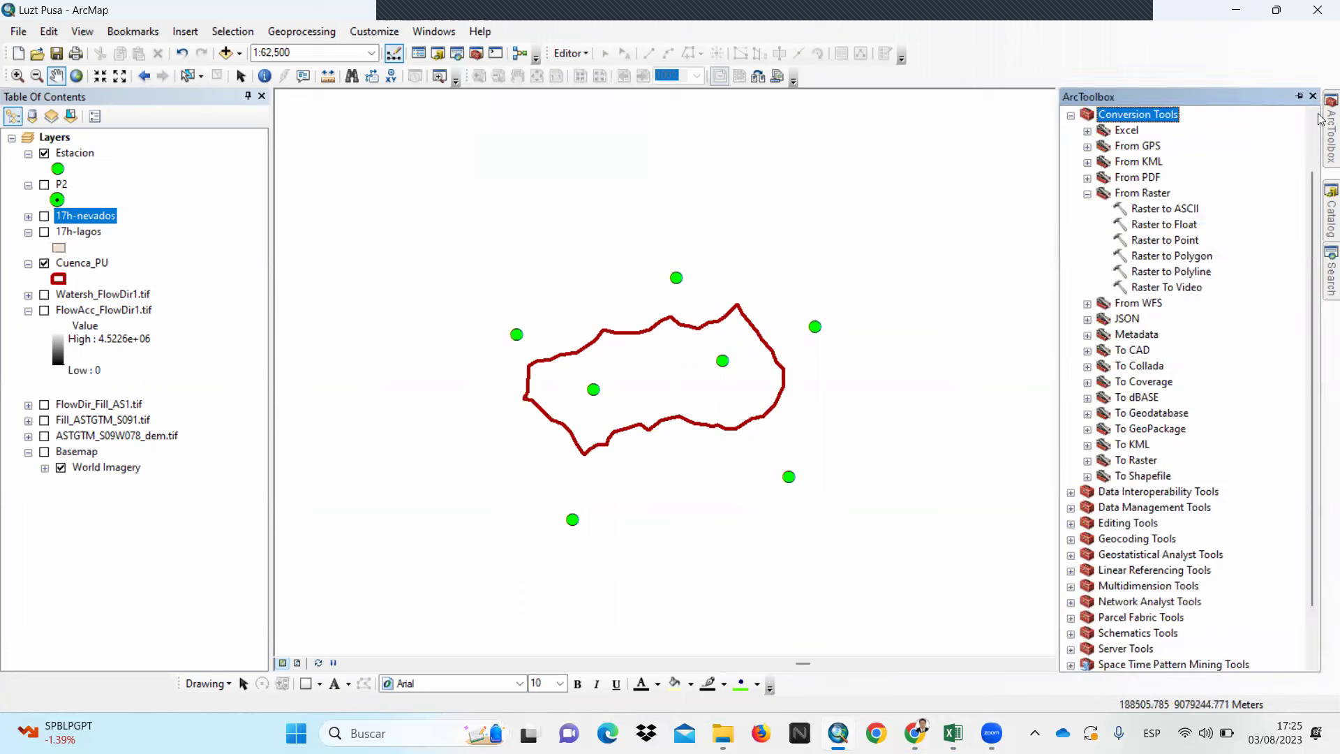
{"action": "left_click", "coordinate": [1087, 195]}
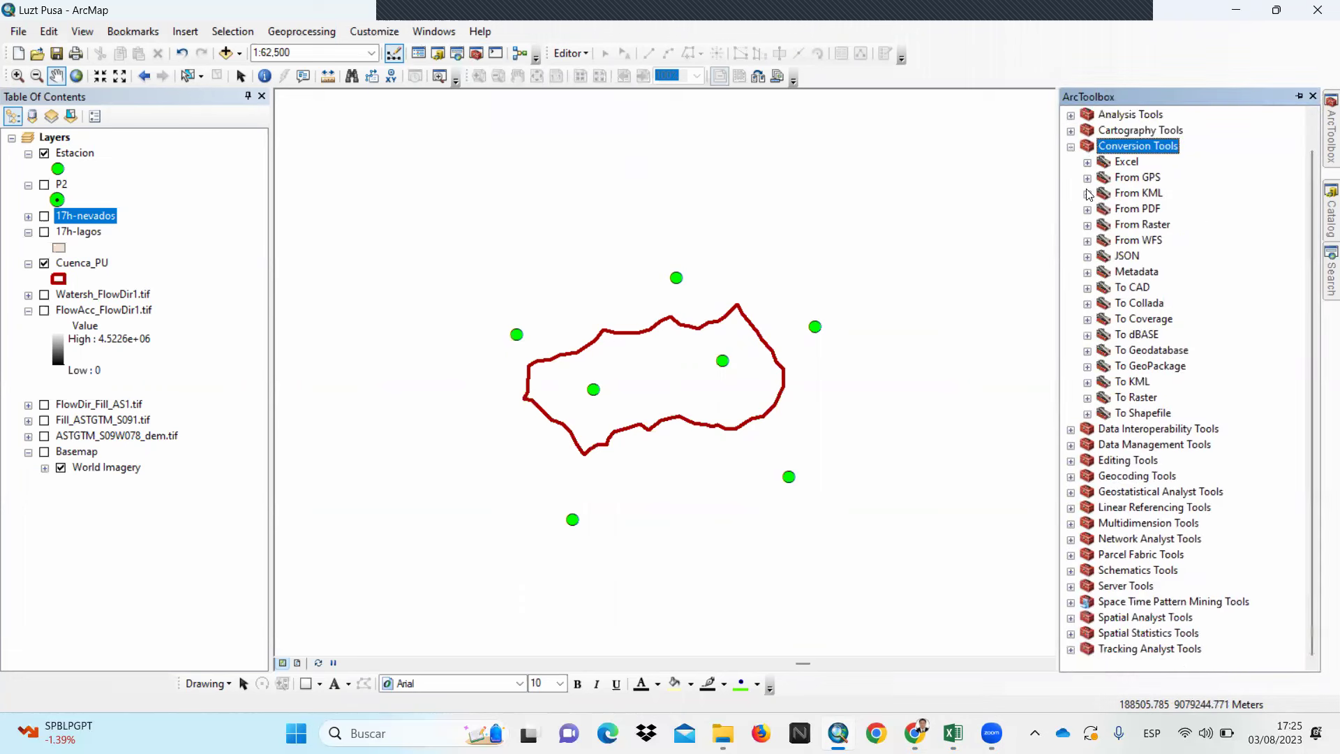
{"action": "left_click", "coordinate": [1071, 148]}
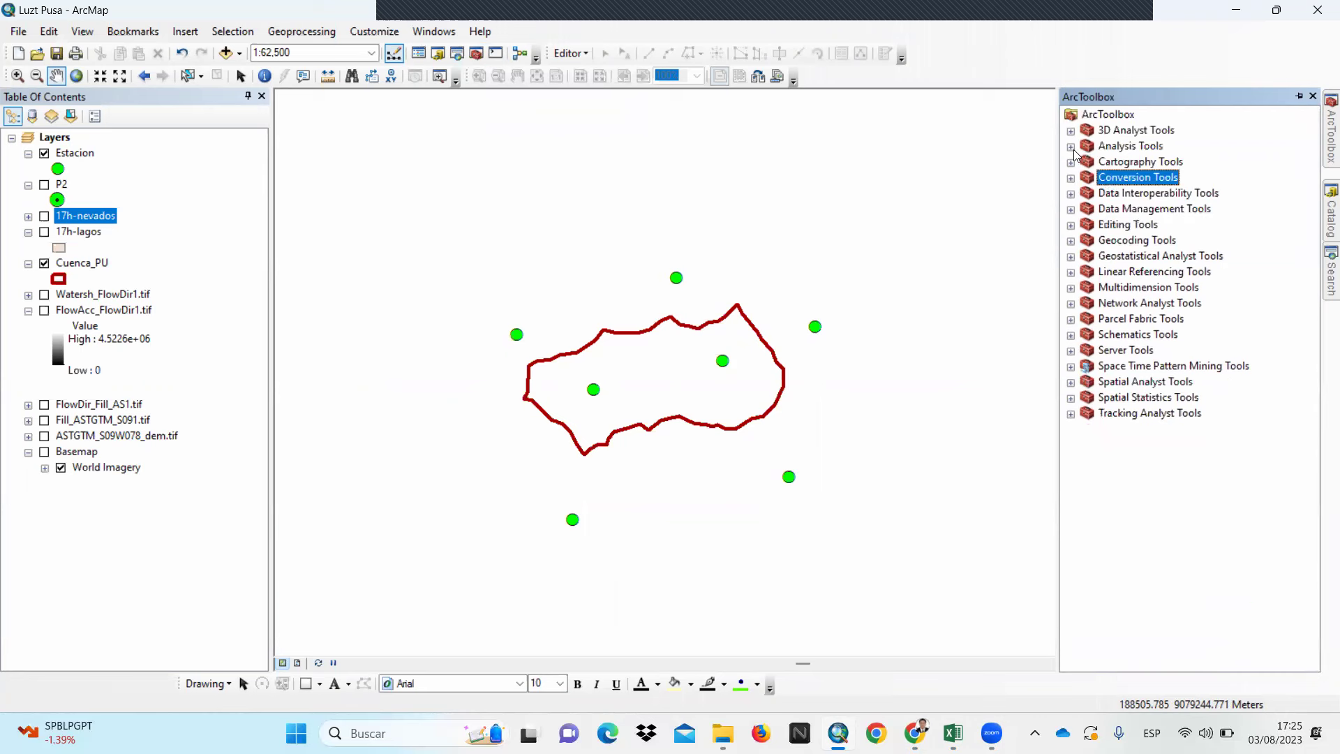
{"action": "left_click", "coordinate": [1071, 382]}
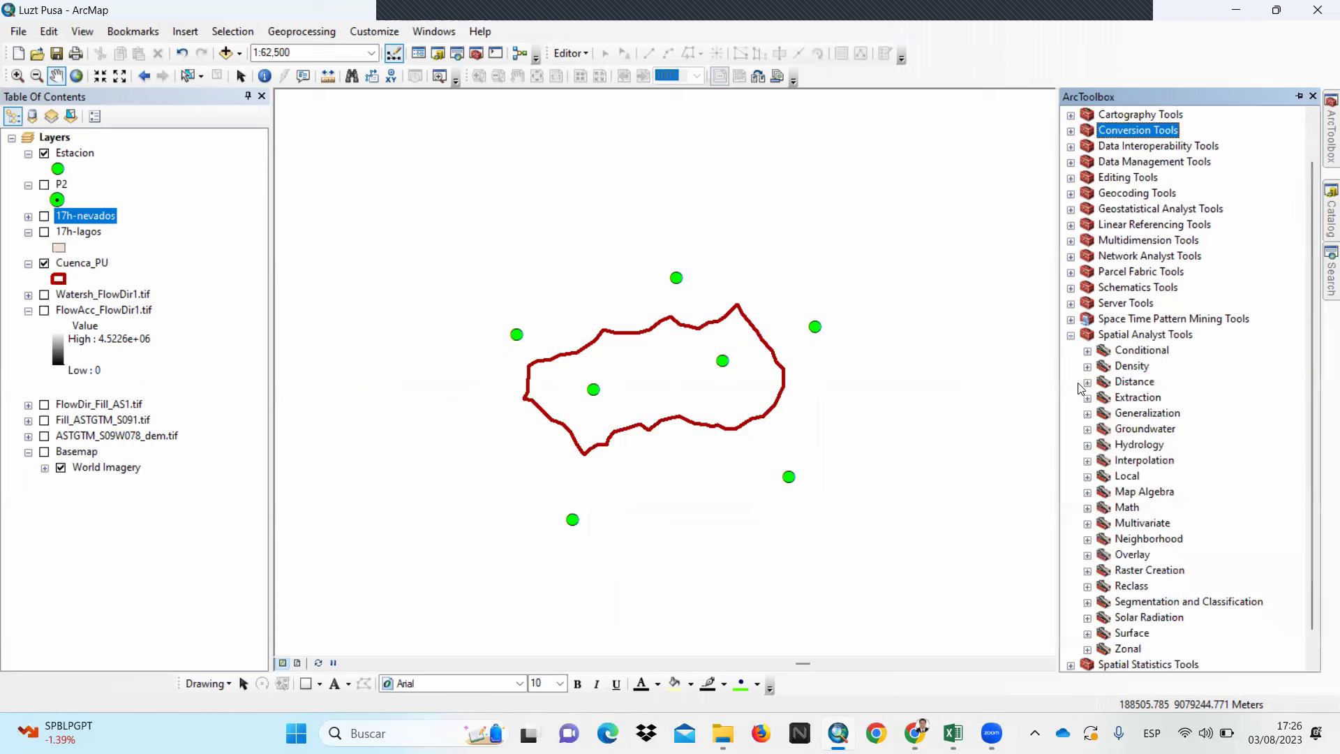
{"action": "left_click", "coordinate": [1087, 462]}
{"action": "scroll", "coordinate": [1093, 467], "scroll_direction": "down", "scroll_amount": 1}
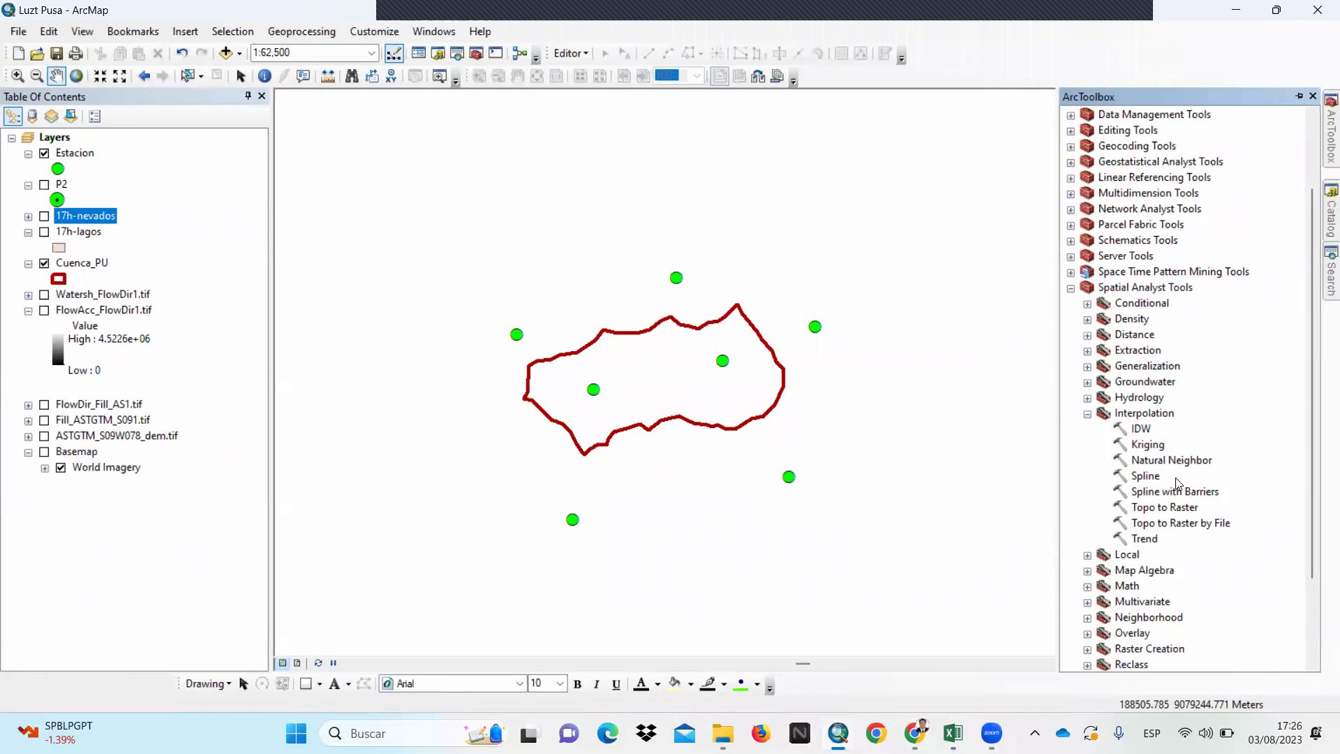
{"action": "left_click", "coordinate": [1147, 445]}
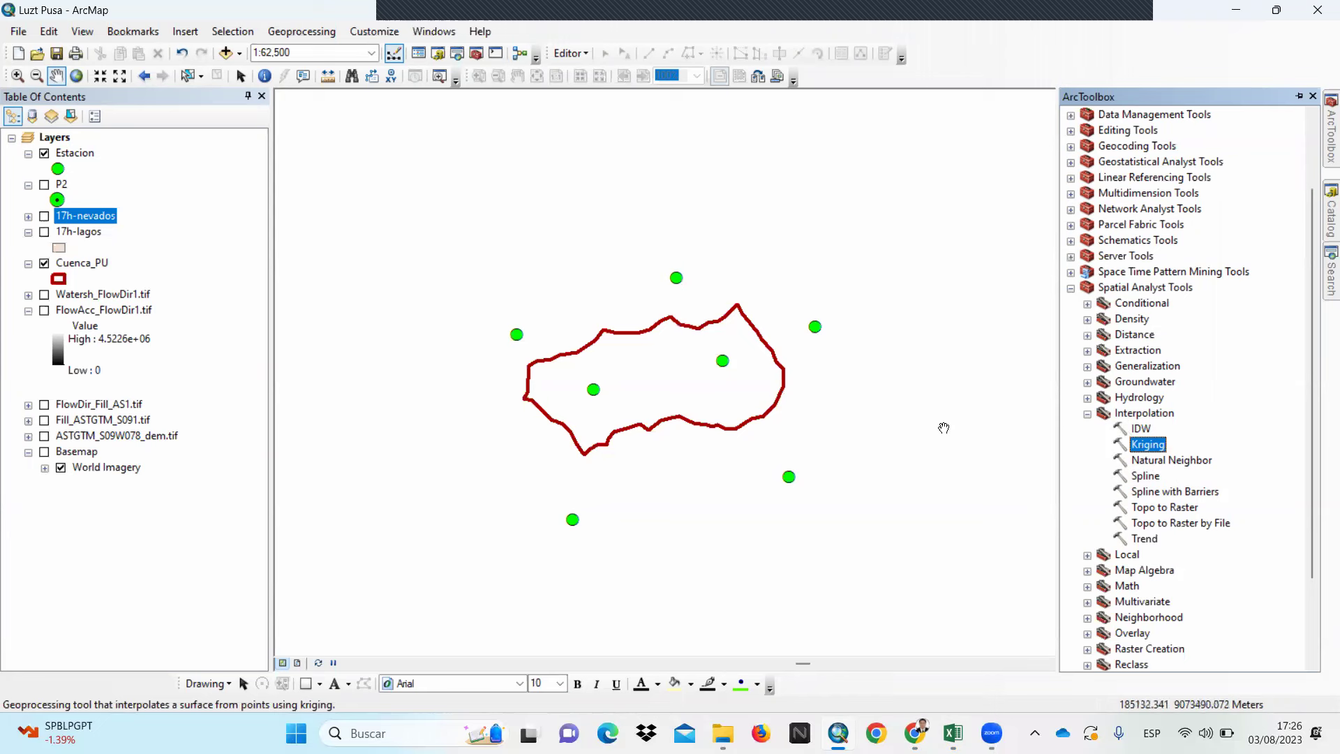
Draw a rectangle graphic on the map that encloses the whole basin outline and all the surrounding station points
{"action": "left_click", "coordinate": [994, 440]}
{"action": "left_click_drag", "start_coordinate": [515, 308], "coordinate": [720, 391]}
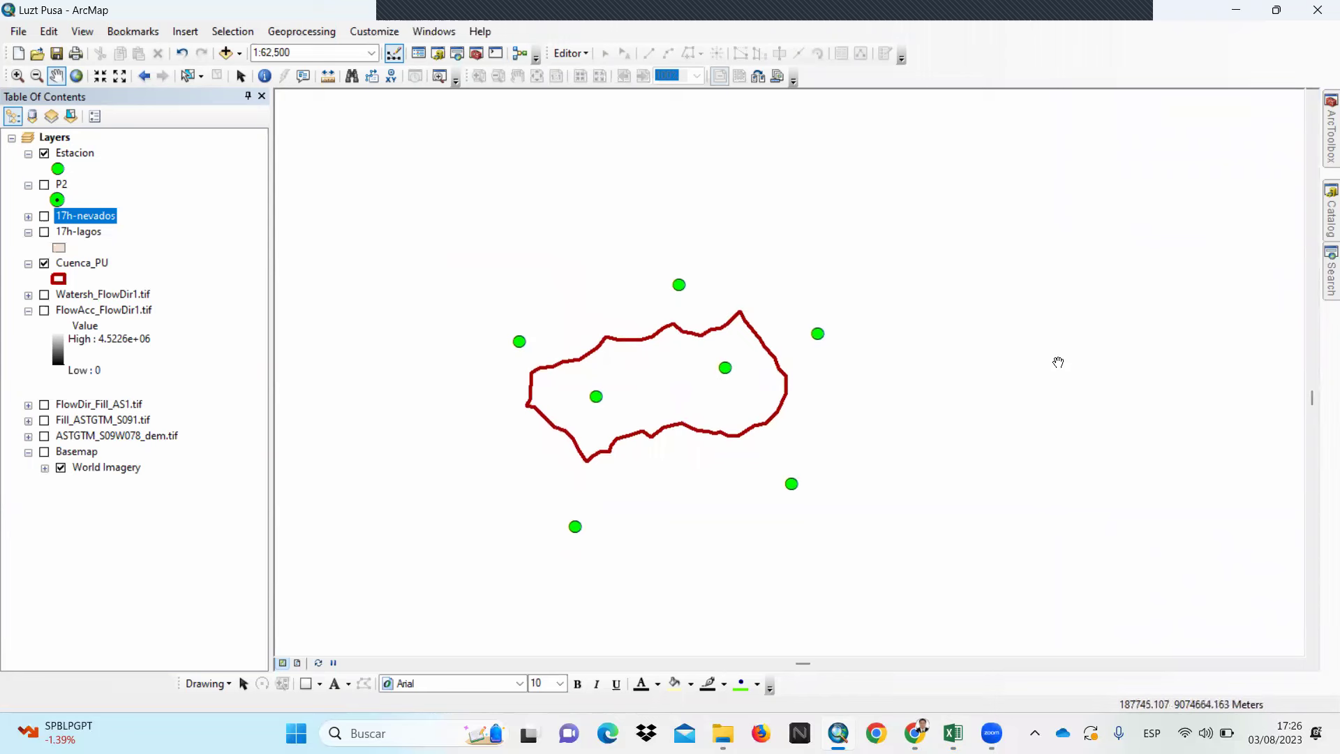
{"action": "mouse_move", "coordinate": [1321, 139]}
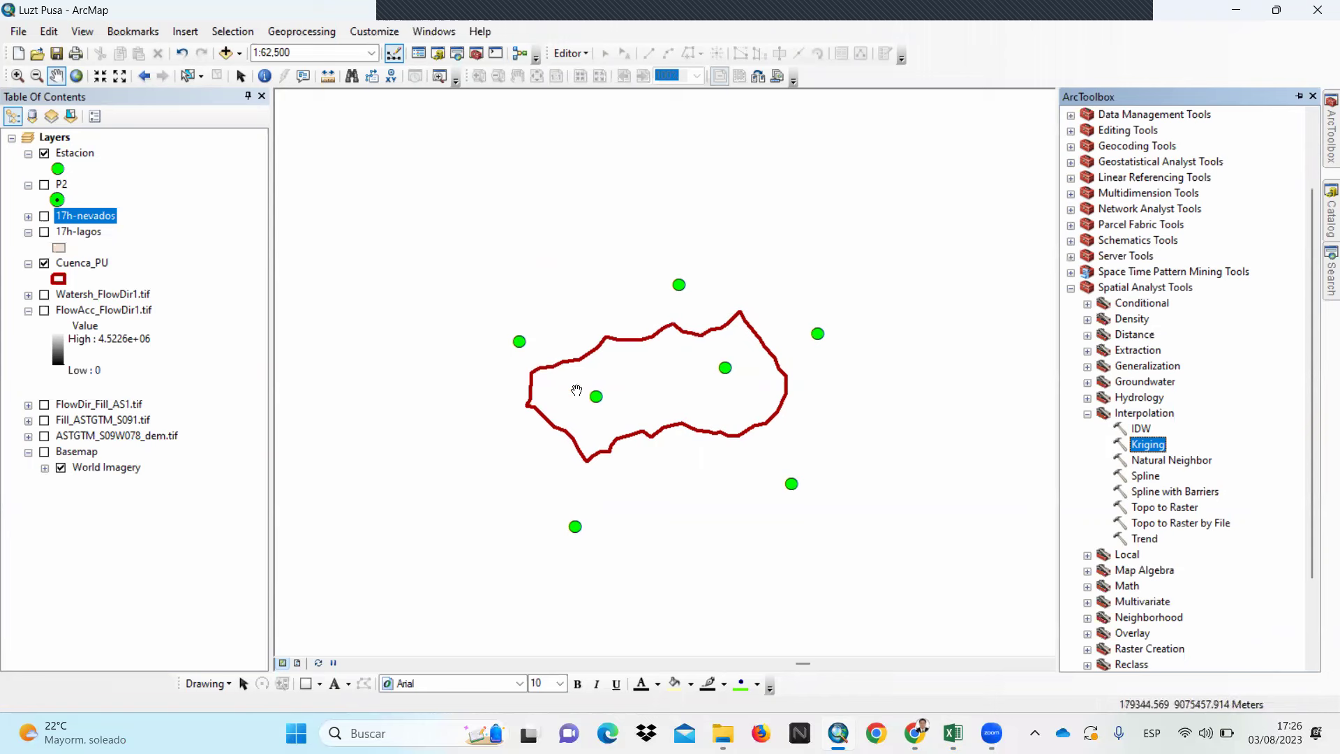
{"action": "left_click", "coordinate": [319, 684]}
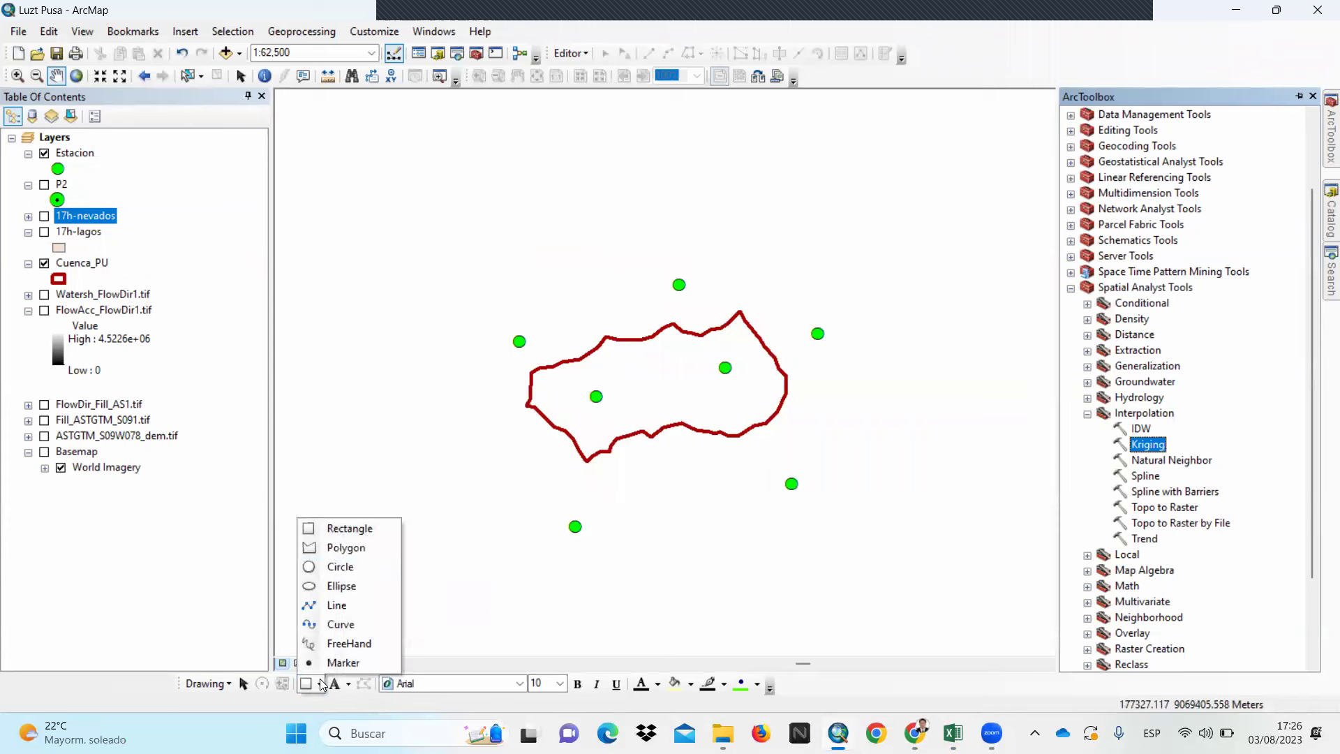
{"action": "left_click", "coordinate": [329, 532]}
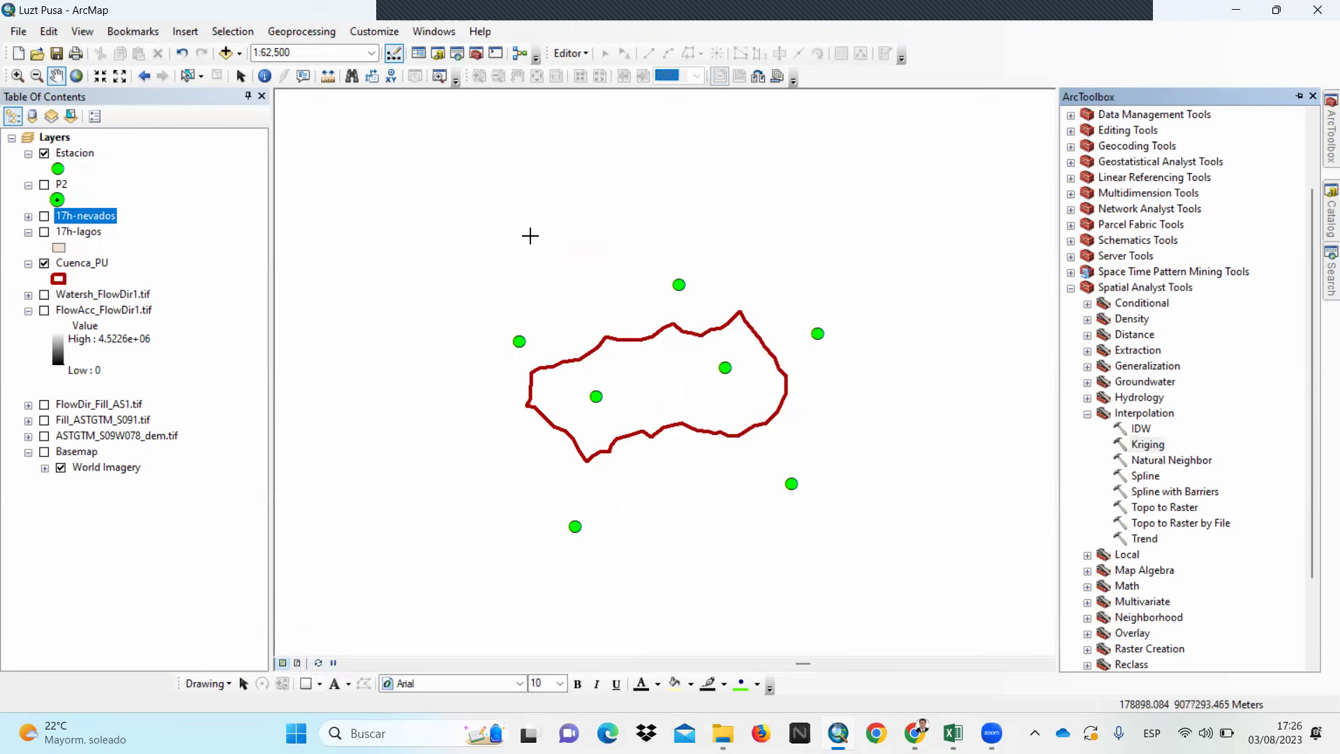
{"action": "left_click_drag", "start_coordinate": [490, 236], "coordinate": [833, 542]}
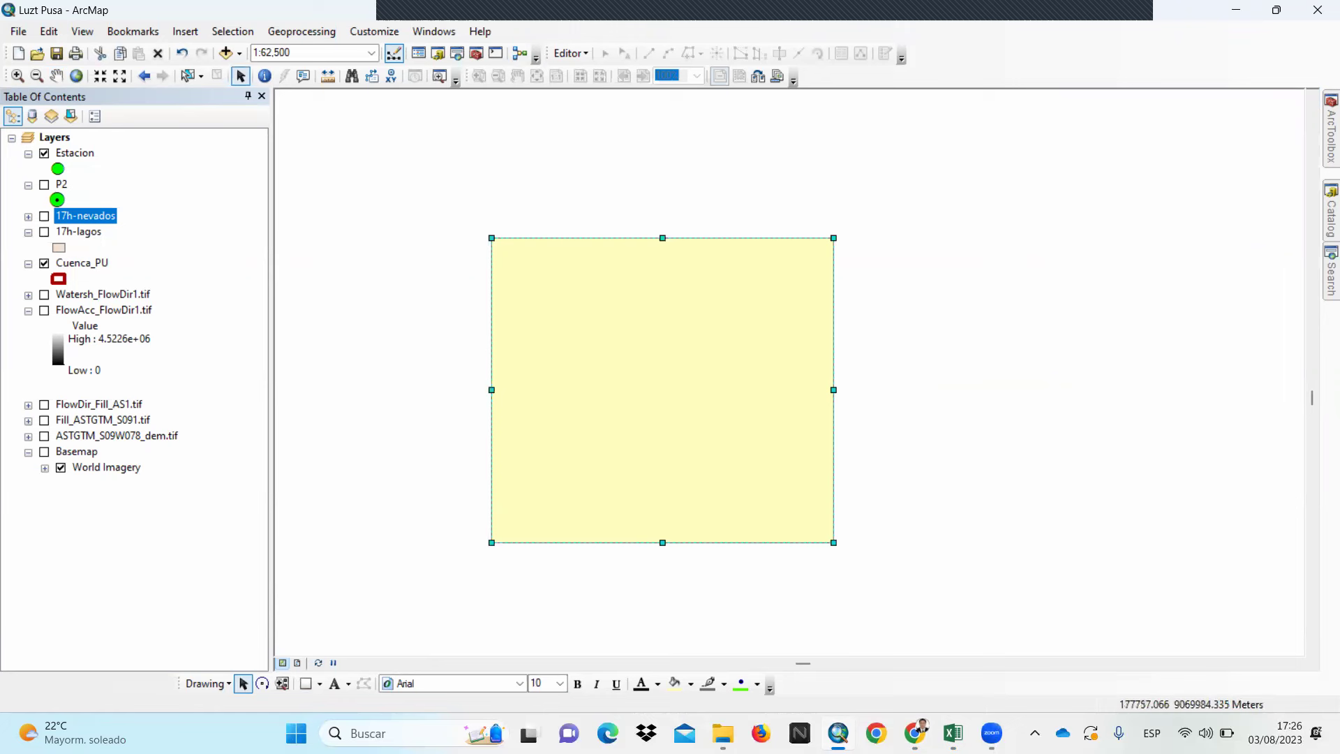
Convert the selected rectangle graphic to the shapefile Converted_Graphics.shp using the data frame's coordinate system, and add it to the map as a layer
{"action": "left_click", "coordinate": [226, 685]}
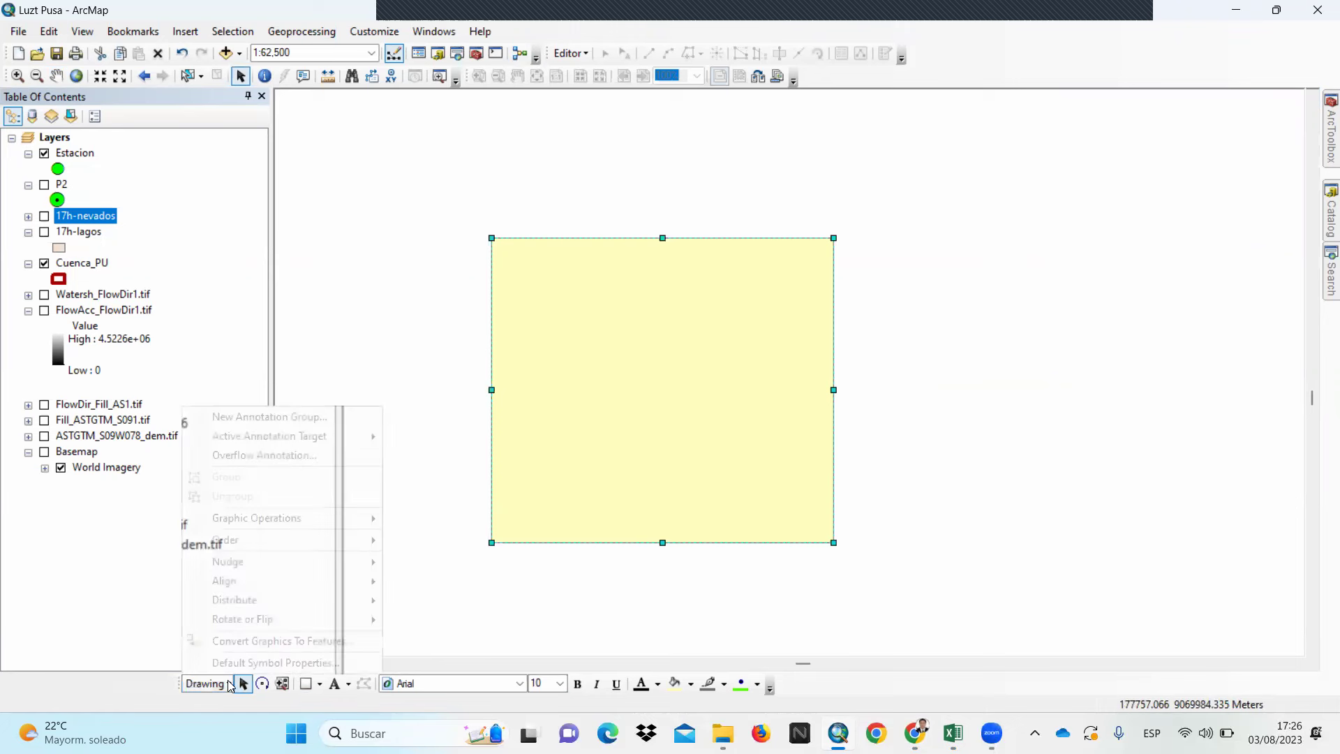
{"action": "left_click", "coordinate": [227, 684]}
{"action": "left_click", "coordinate": [229, 684]}
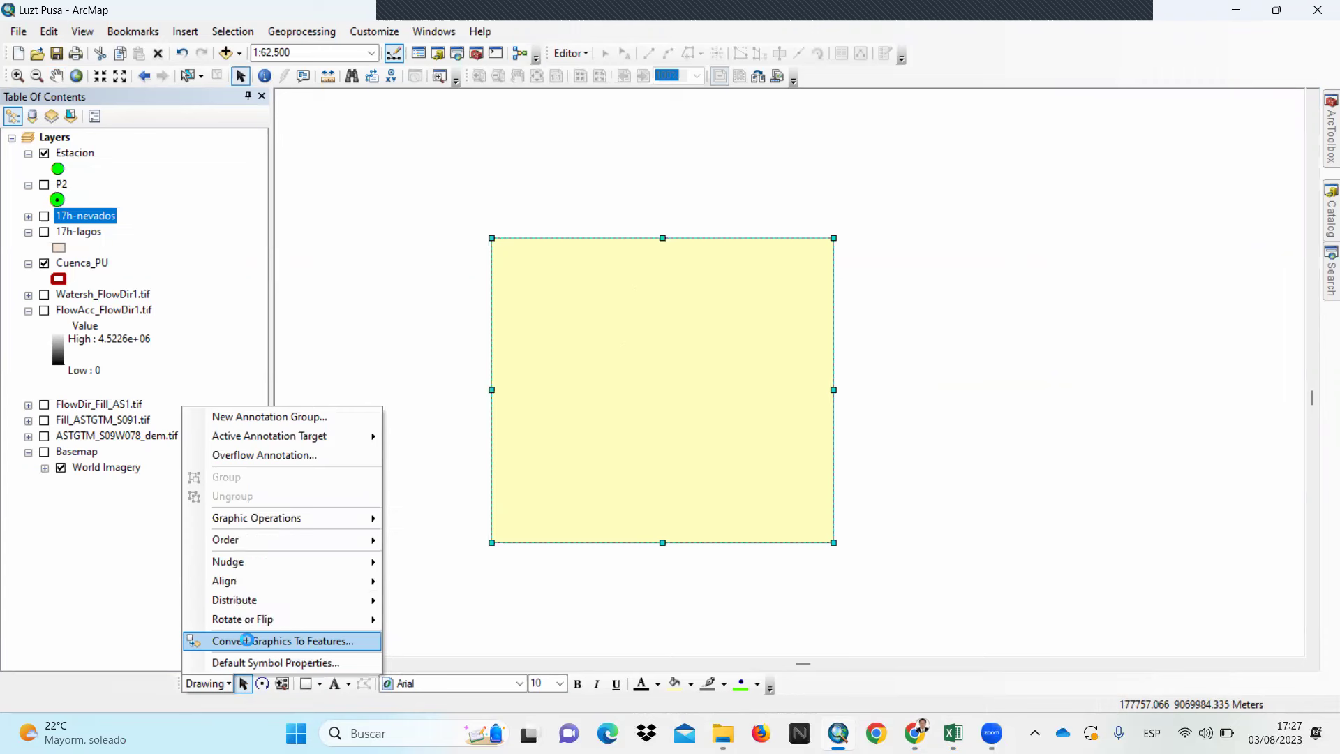
{"action": "left_click", "coordinate": [247, 639]}
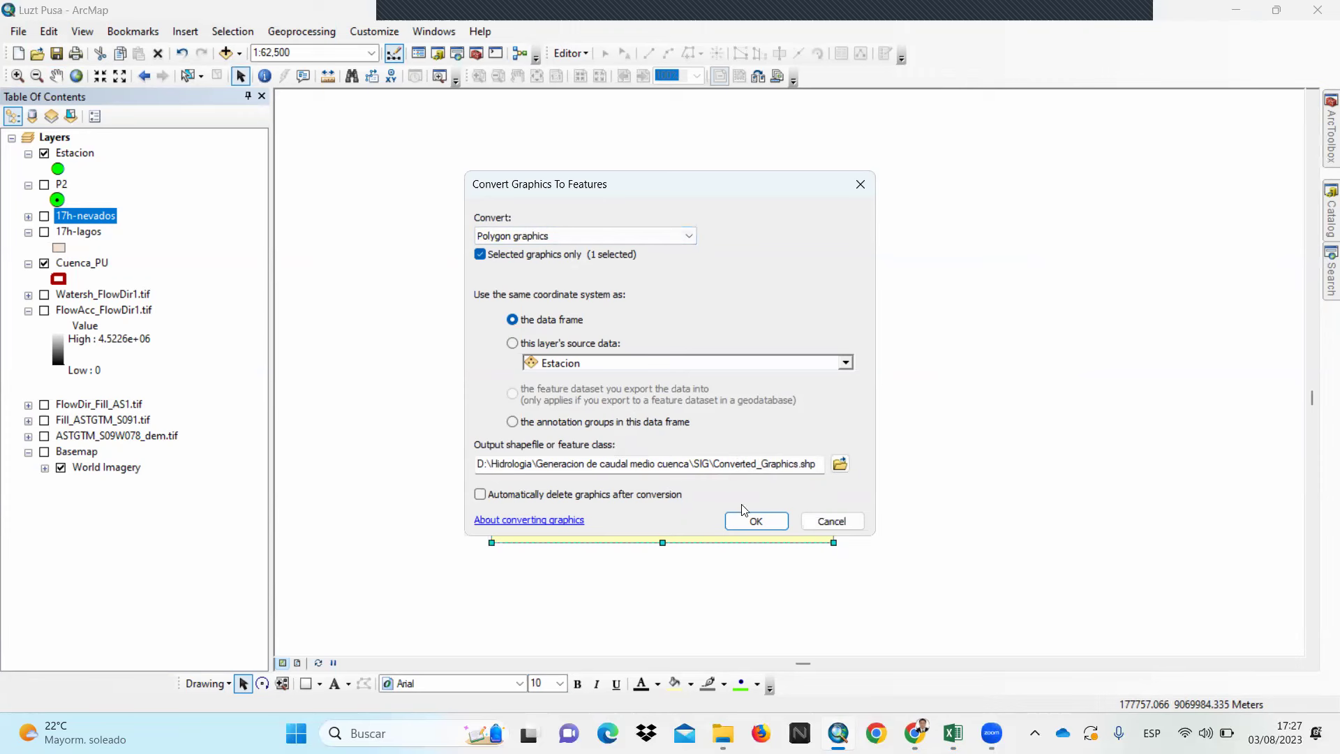
{"action": "left_click", "coordinate": [799, 464]}
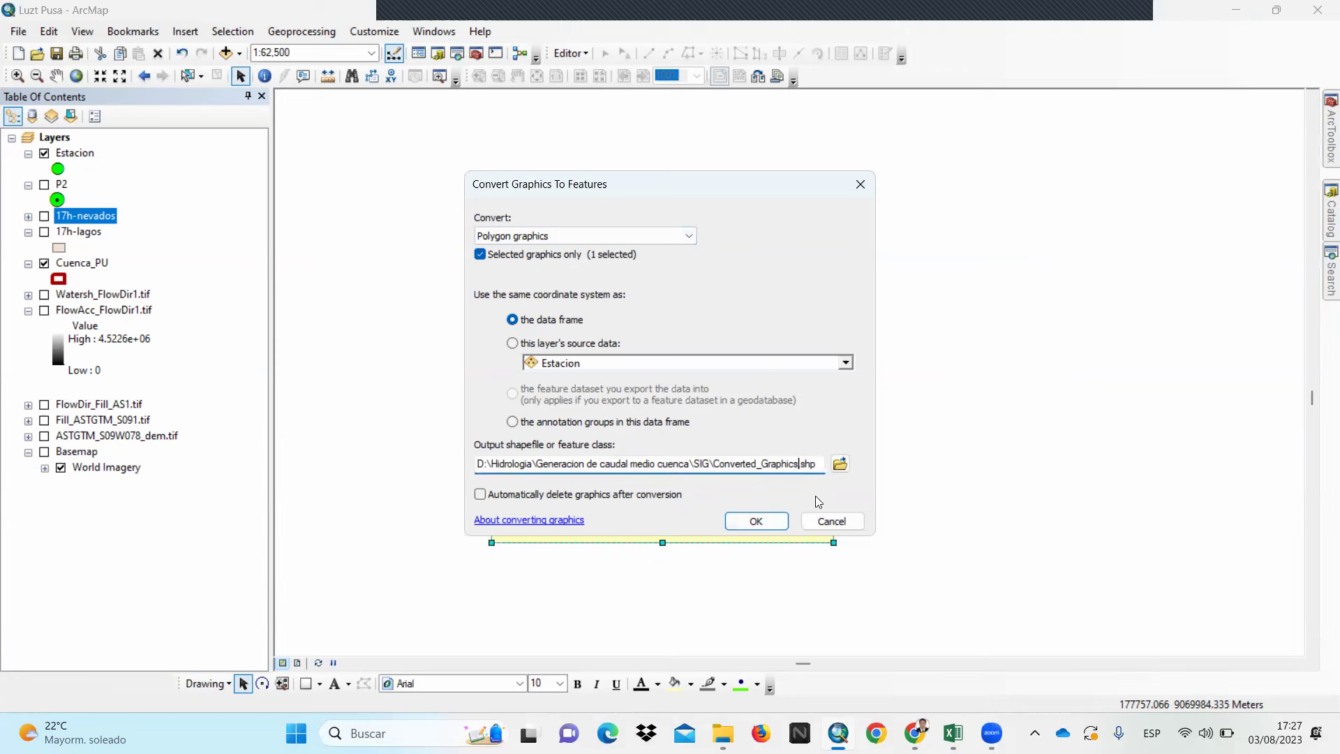
{"action": "left_click", "coordinate": [755, 522]}
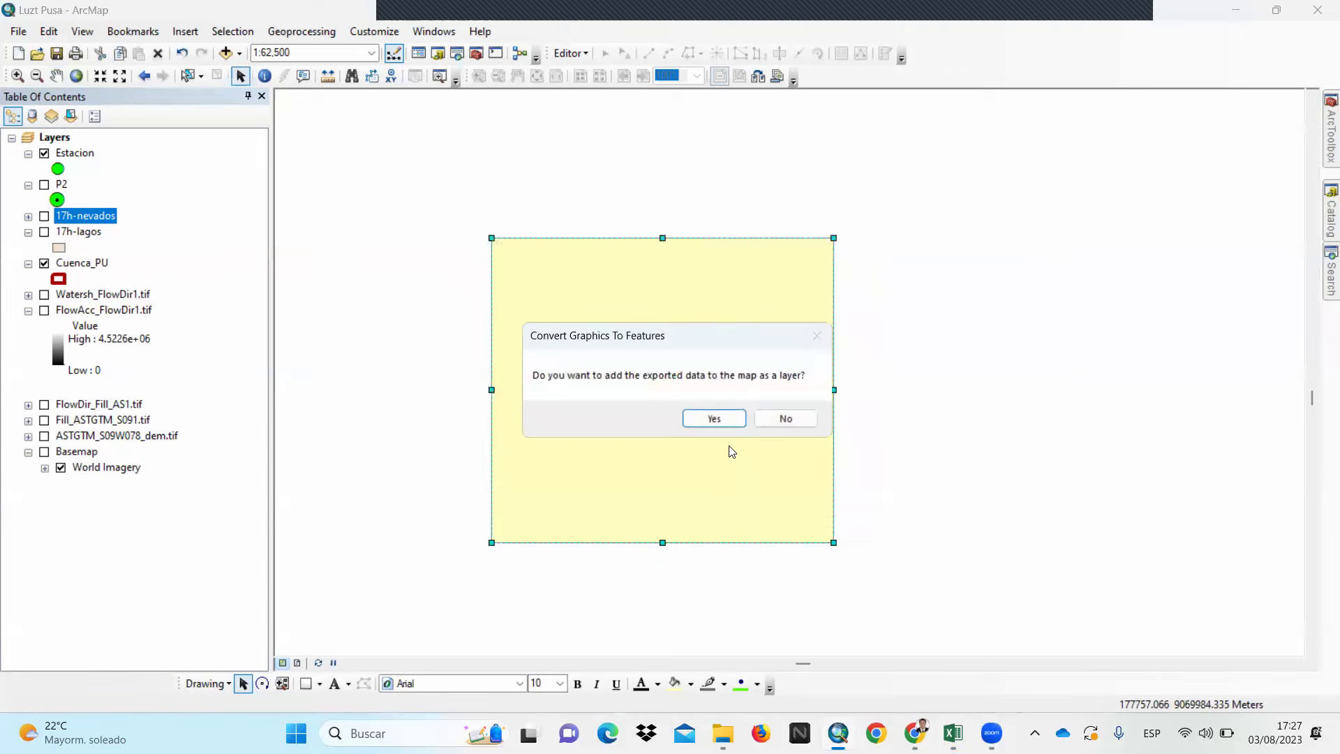
{"action": "left_click", "coordinate": [721, 417]}
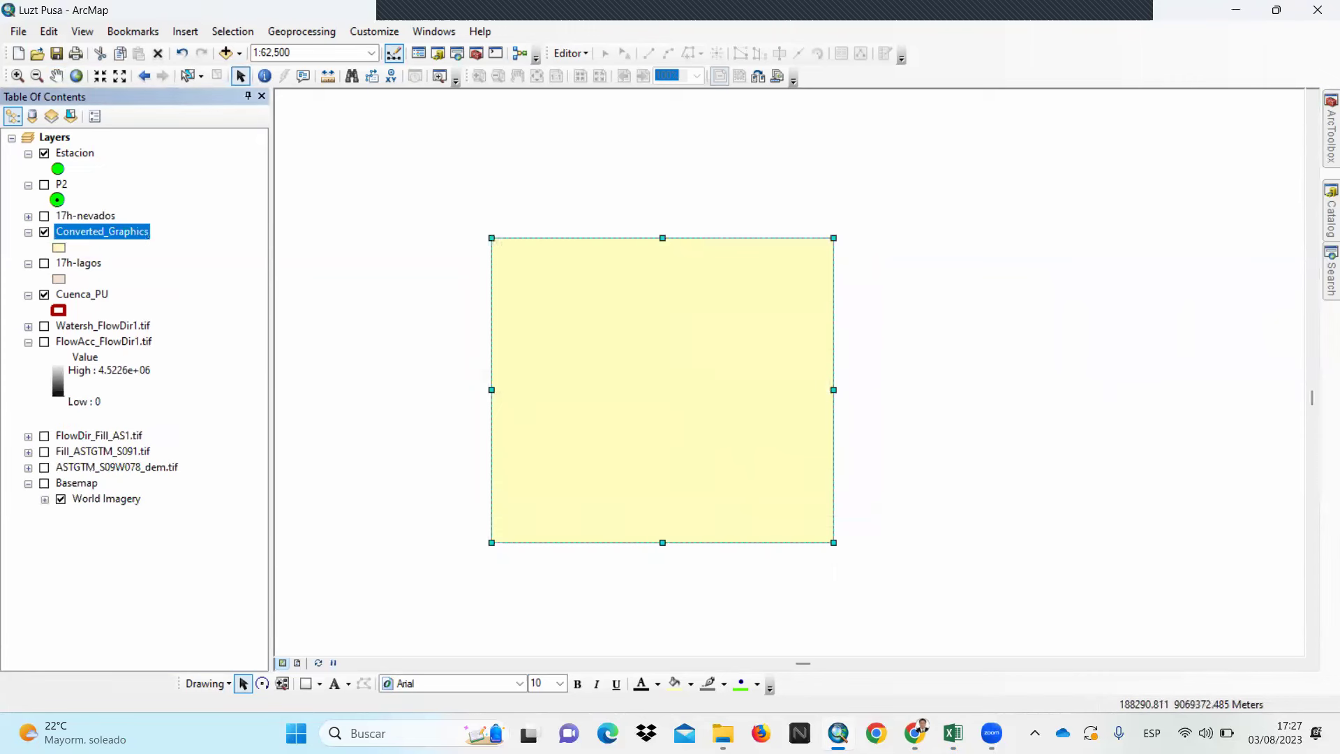
Delete the rectangle graphic from the map and move the Cuenca_PU layer above Converted_Graphics in the layer order
{"action": "right_click", "coordinate": [568, 342]}
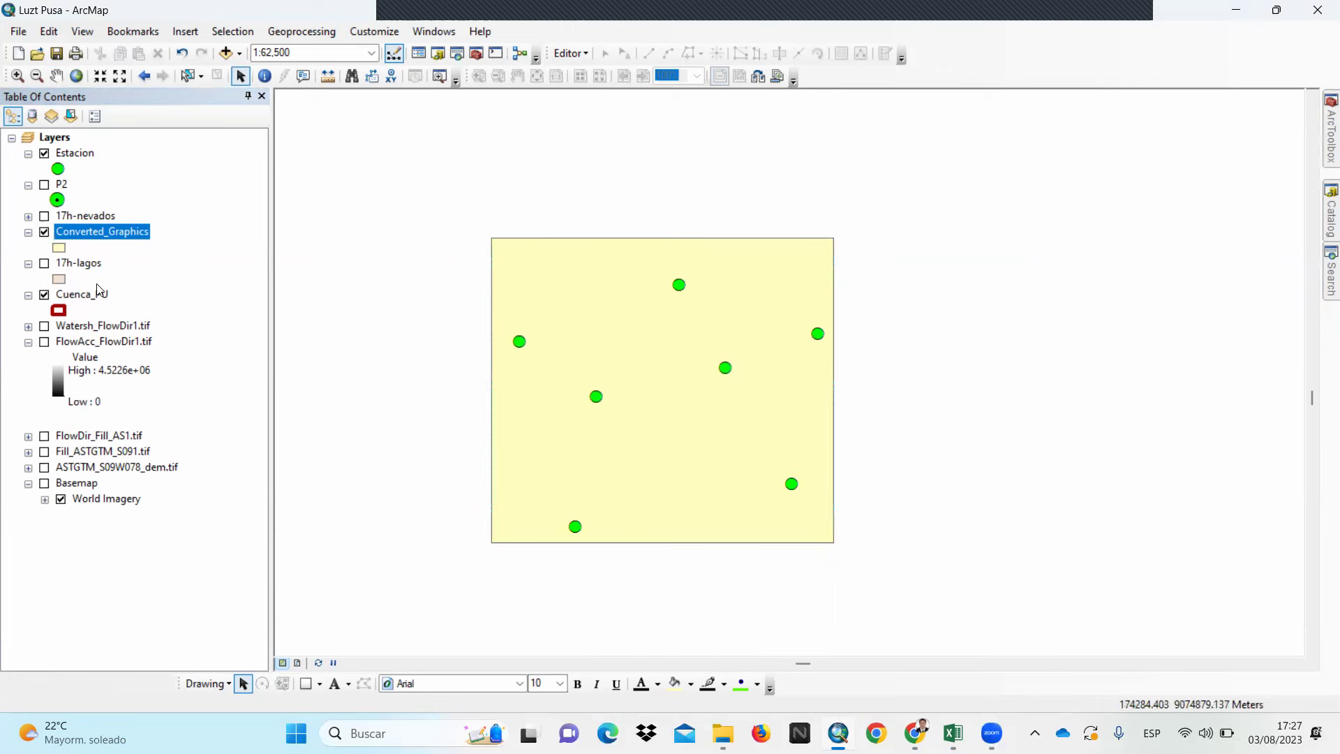
{"action": "left_click_drag", "start_coordinate": [82, 295], "coordinate": [78, 218]}
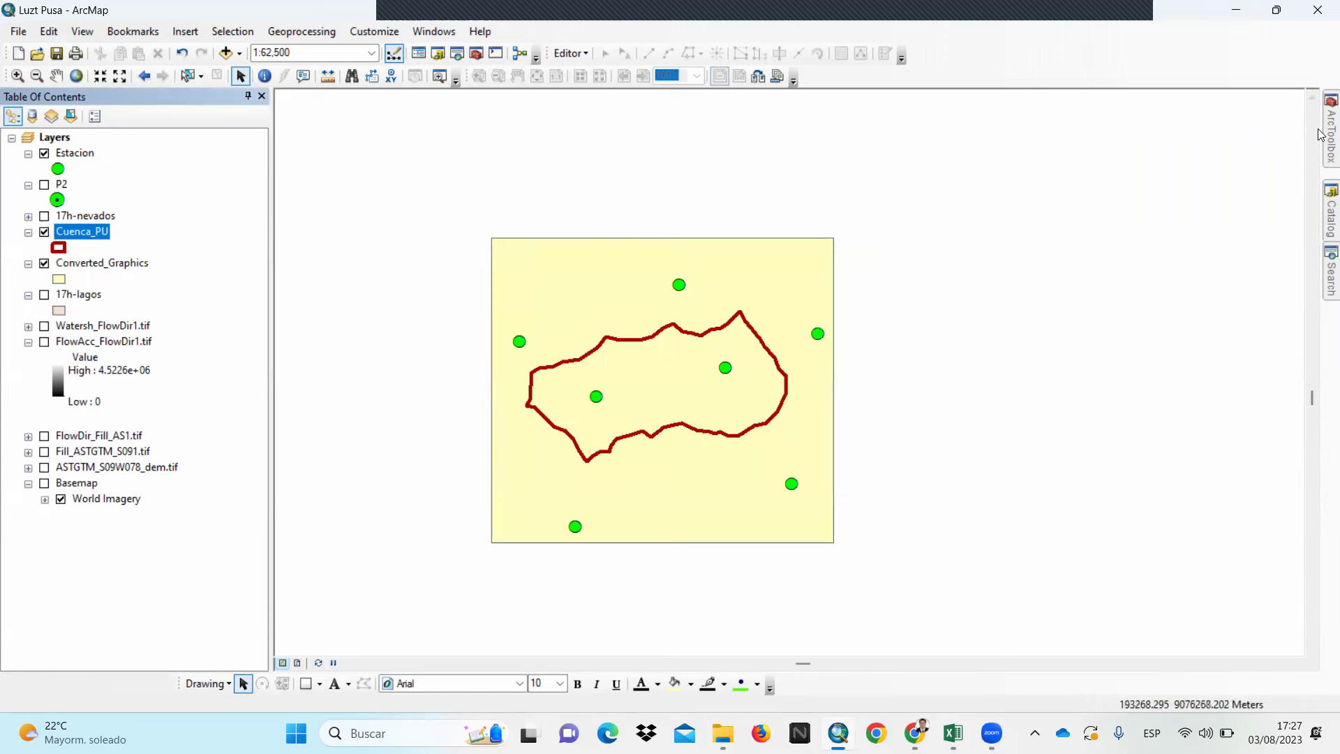
Start the Kriging tool with Estacion as the input point features and PP_mm as the Z value field
{"action": "mouse_move", "coordinate": [1321, 134]}
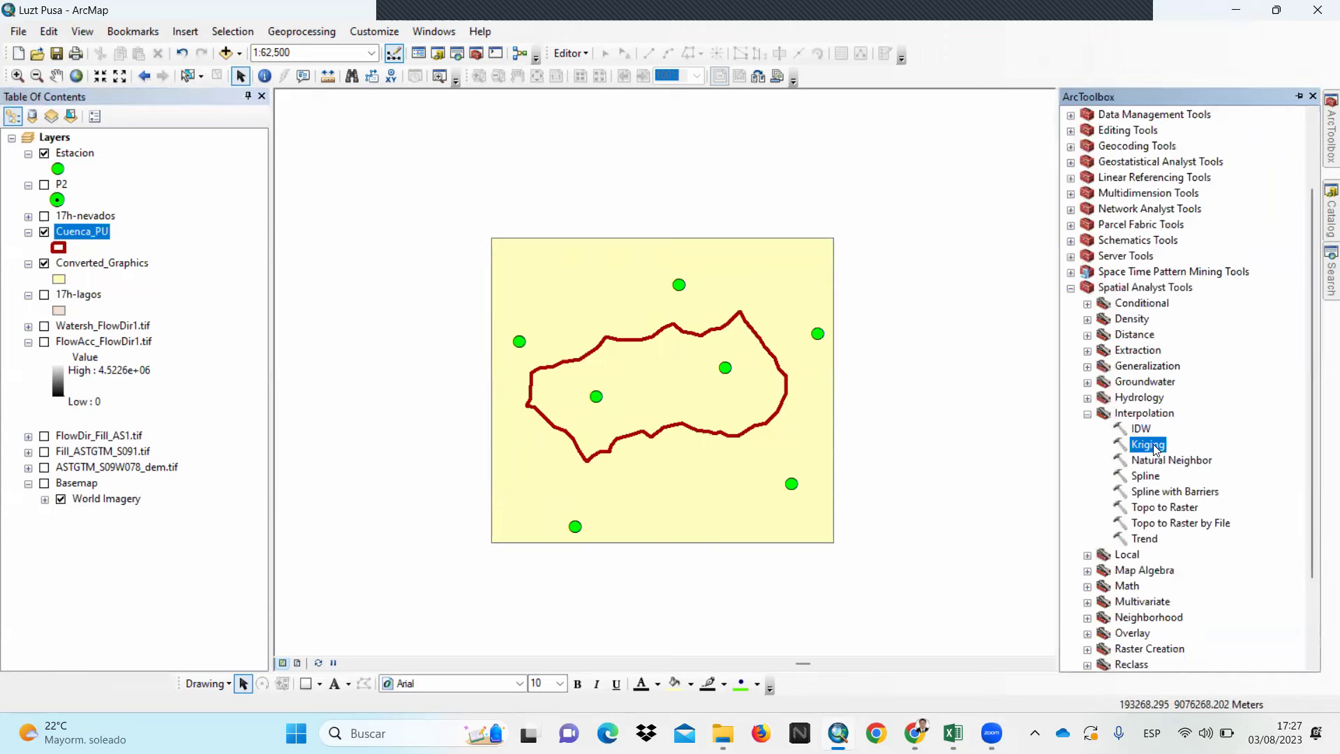
{"action": "double_click", "coordinate": [1148, 444]}
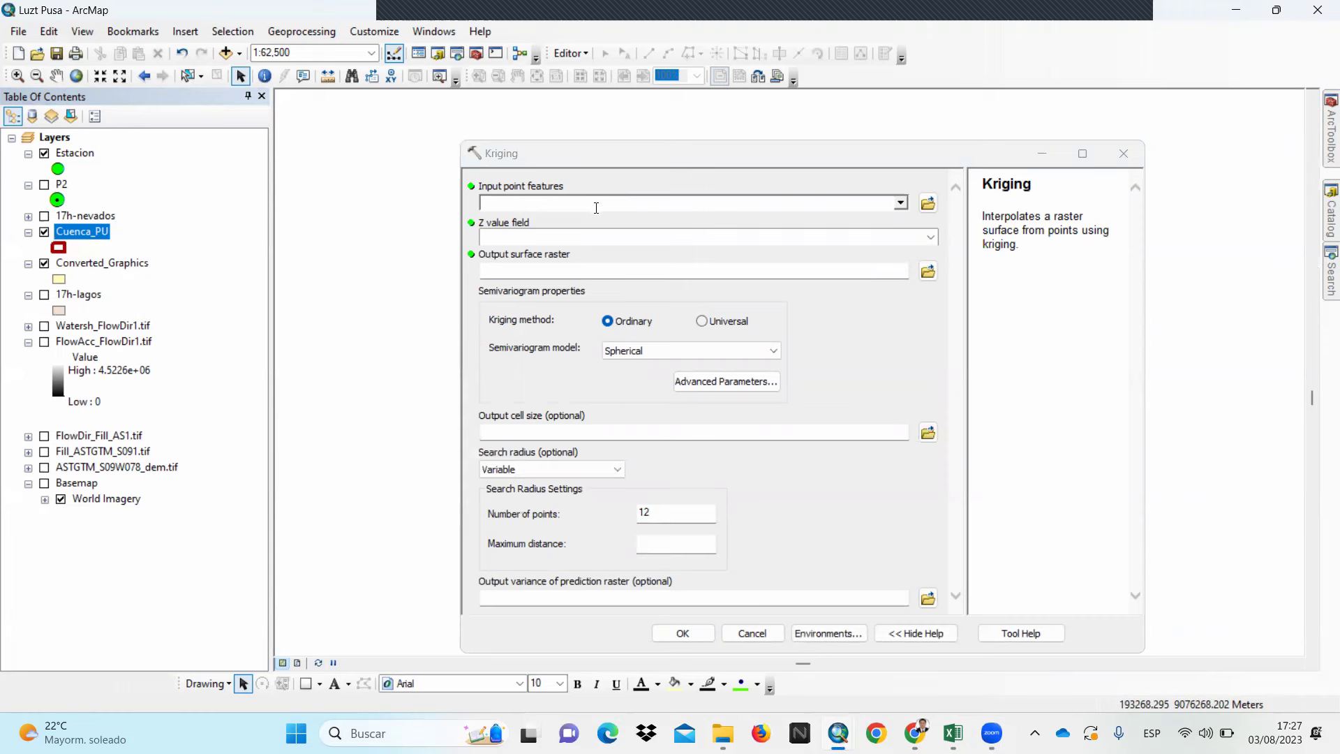
{"action": "left_click", "coordinate": [900, 204]}
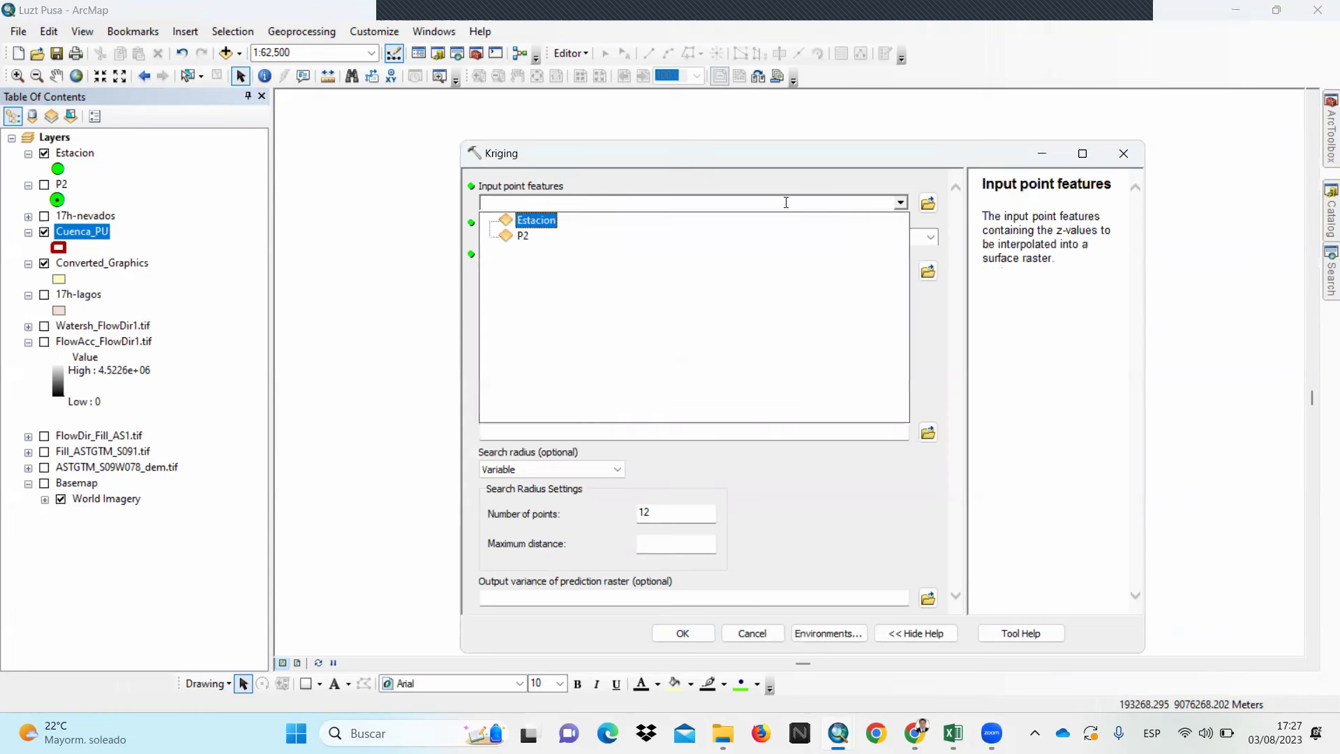
{"action": "left_click", "coordinate": [534, 222]}
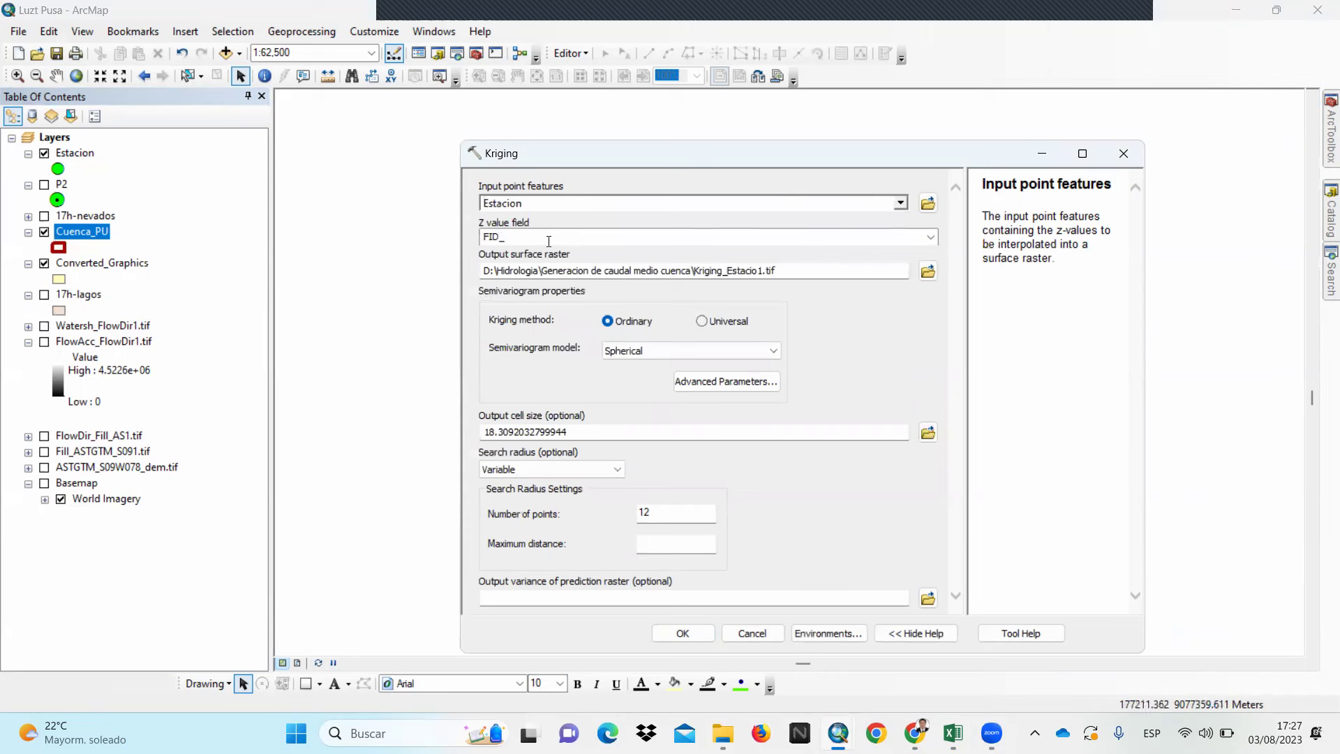
{"action": "left_click", "coordinate": [931, 238]}
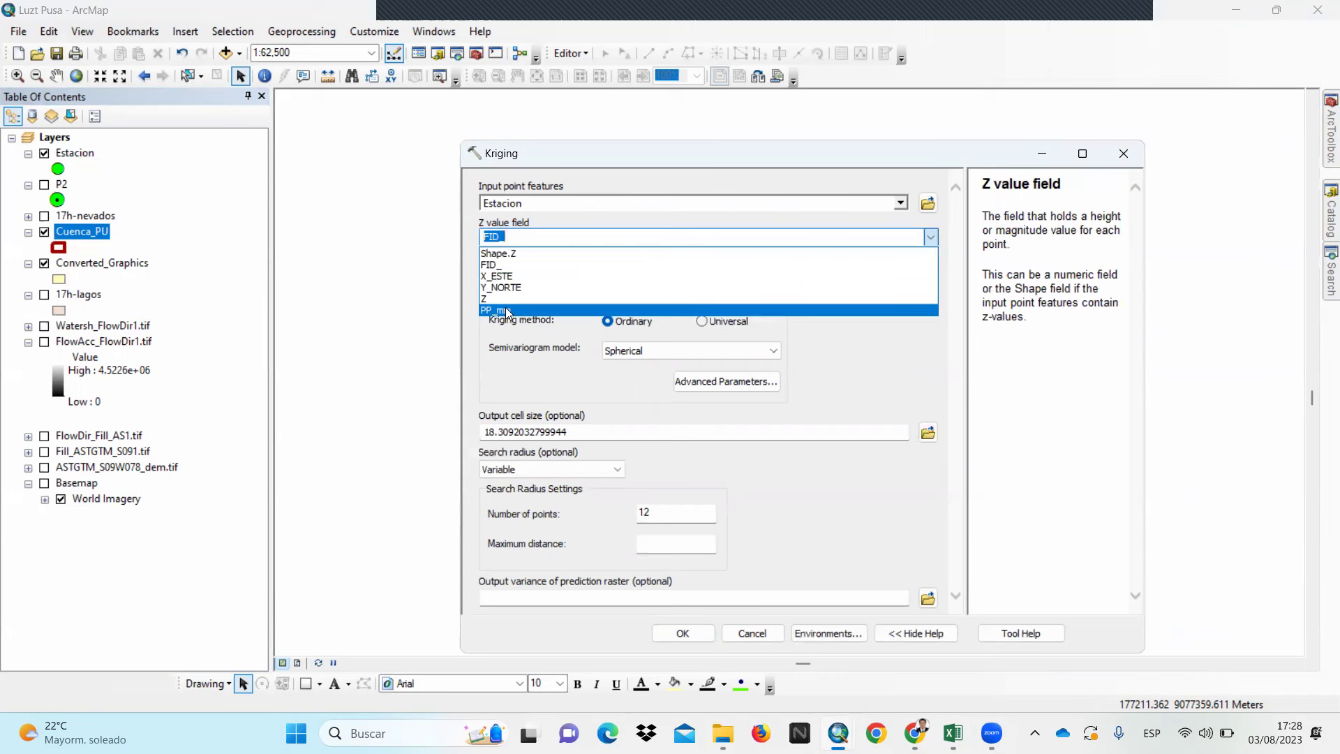
{"action": "left_click", "coordinate": [536, 310]}
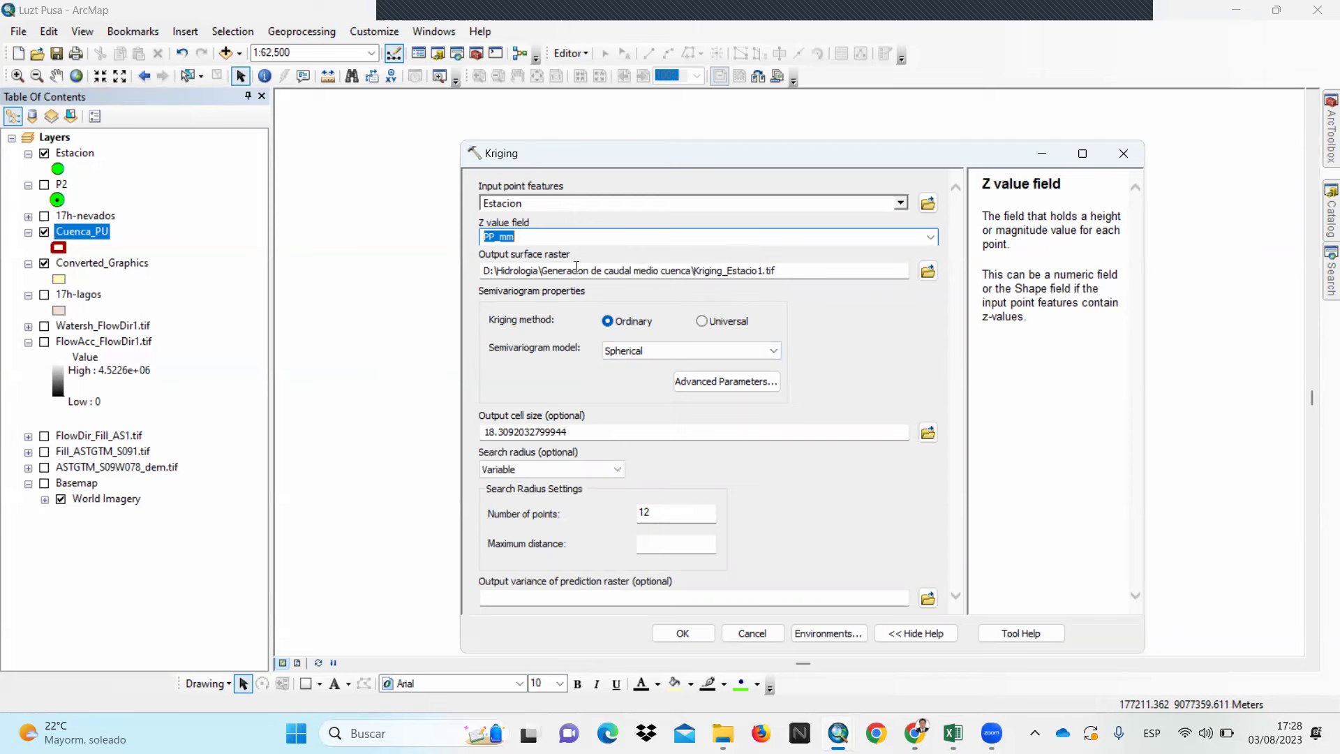
{"action": "left_click", "coordinate": [927, 270]}
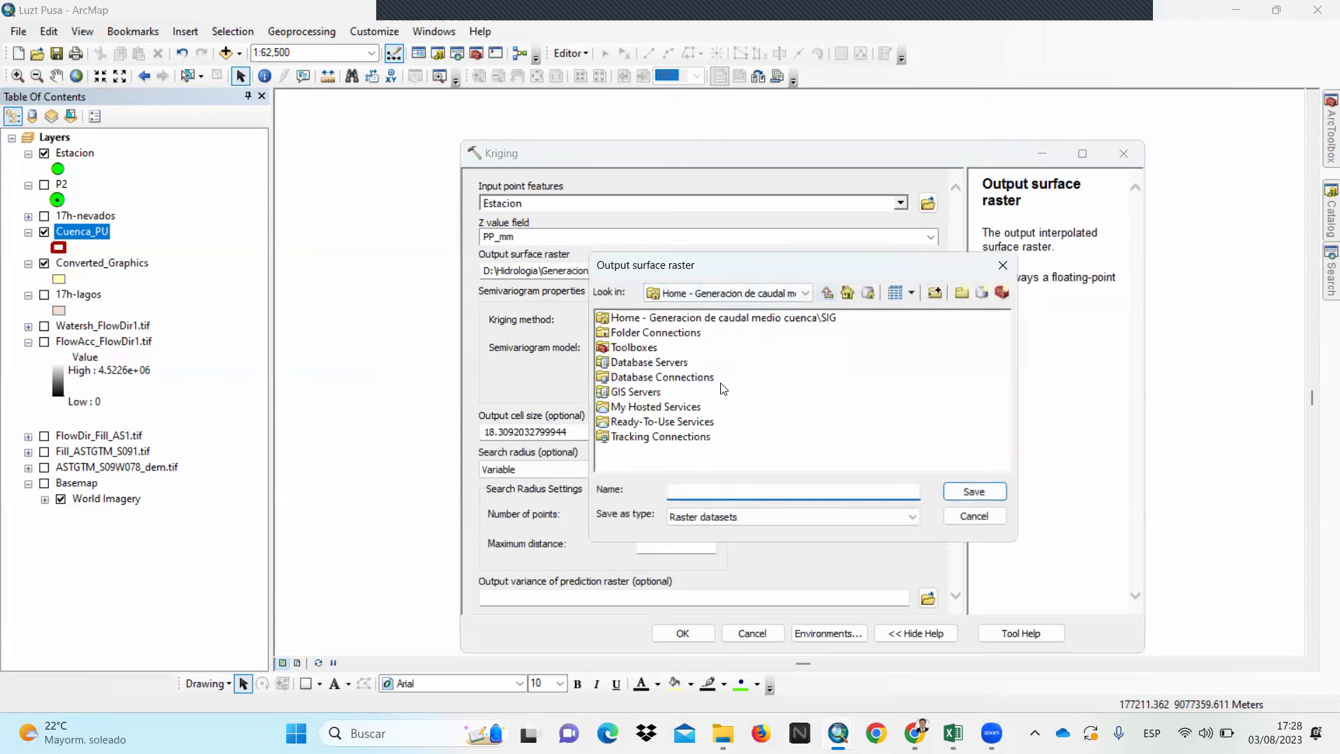
{"action": "left_click", "coordinate": [726, 320]}
{"action": "double_click", "coordinate": [725, 319]}
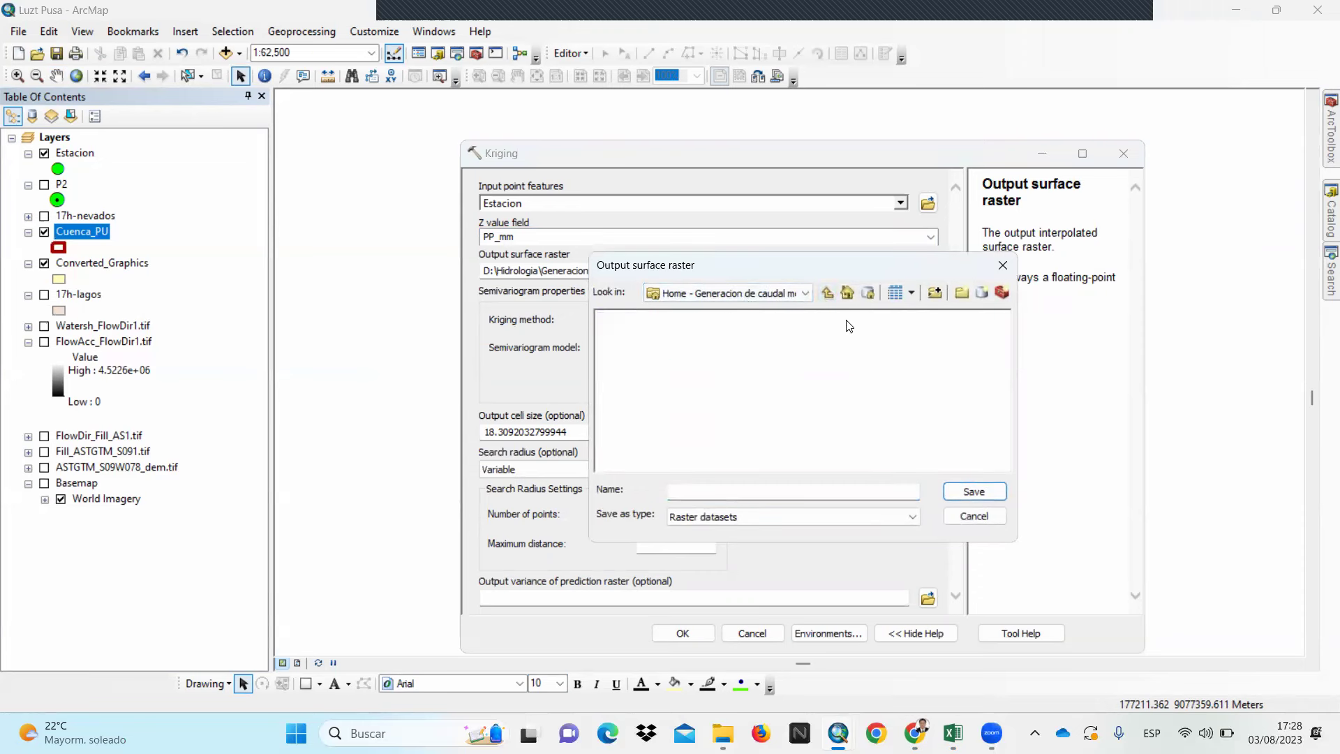
{"action": "left_click", "coordinate": [1003, 265]}
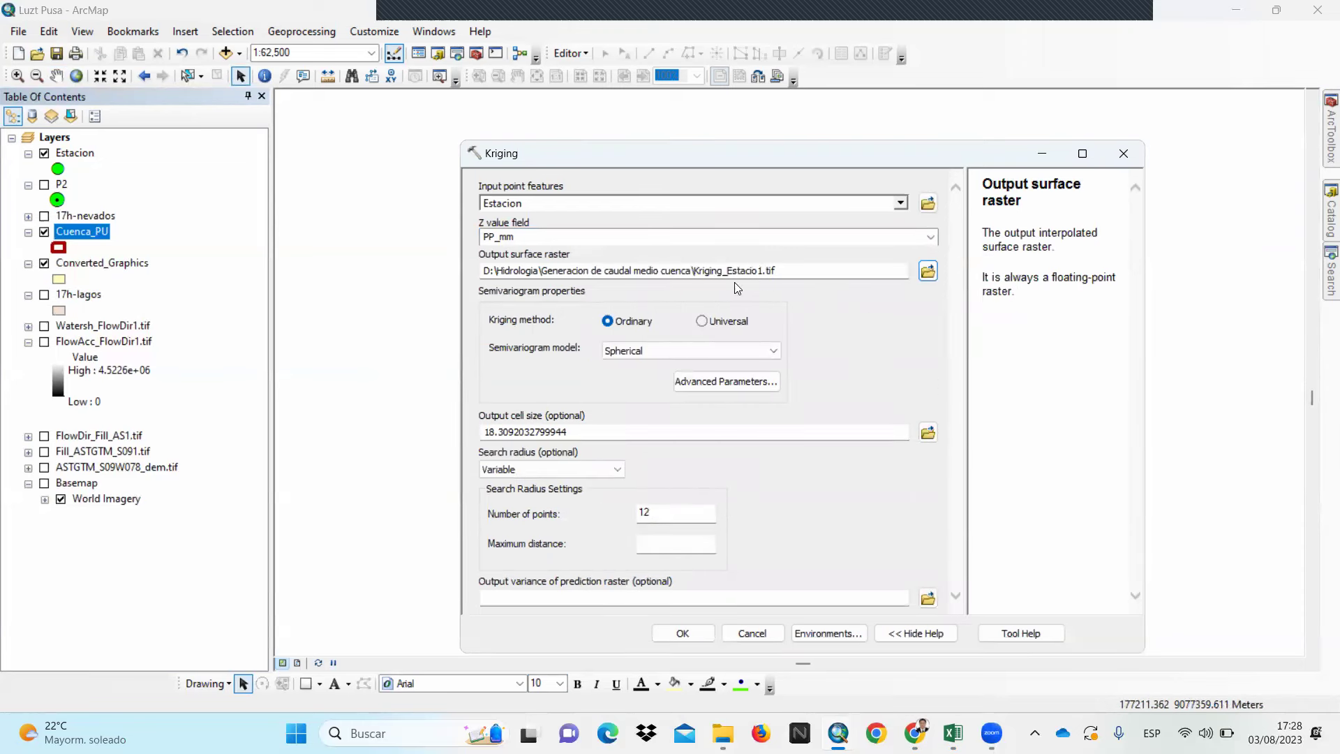
Rename the Kriging output raster to iso_base.tif, run the interpolation, and hide the Converted_Graphics layer
{"action": "left_click", "coordinate": [763, 270]}
{"action": "key", "text": "BackSpace"}
{"action": "key", "text": "BackSpace"}
{"action": "key", "text": "BackSpace"}
{"action": "key", "text": "BackSpace"}
{"action": "key", "text": "BackSpace"}
{"action": "key", "text": "BackSpace"}
{"action": "key", "text": "BackSpace"}
{"action": "key", "text": "BackSpace"}
{"action": "key", "text": "BackSpace"}
{"action": "key", "text": "BackSpace"}
{"action": "key", "text": "BackSpace"}
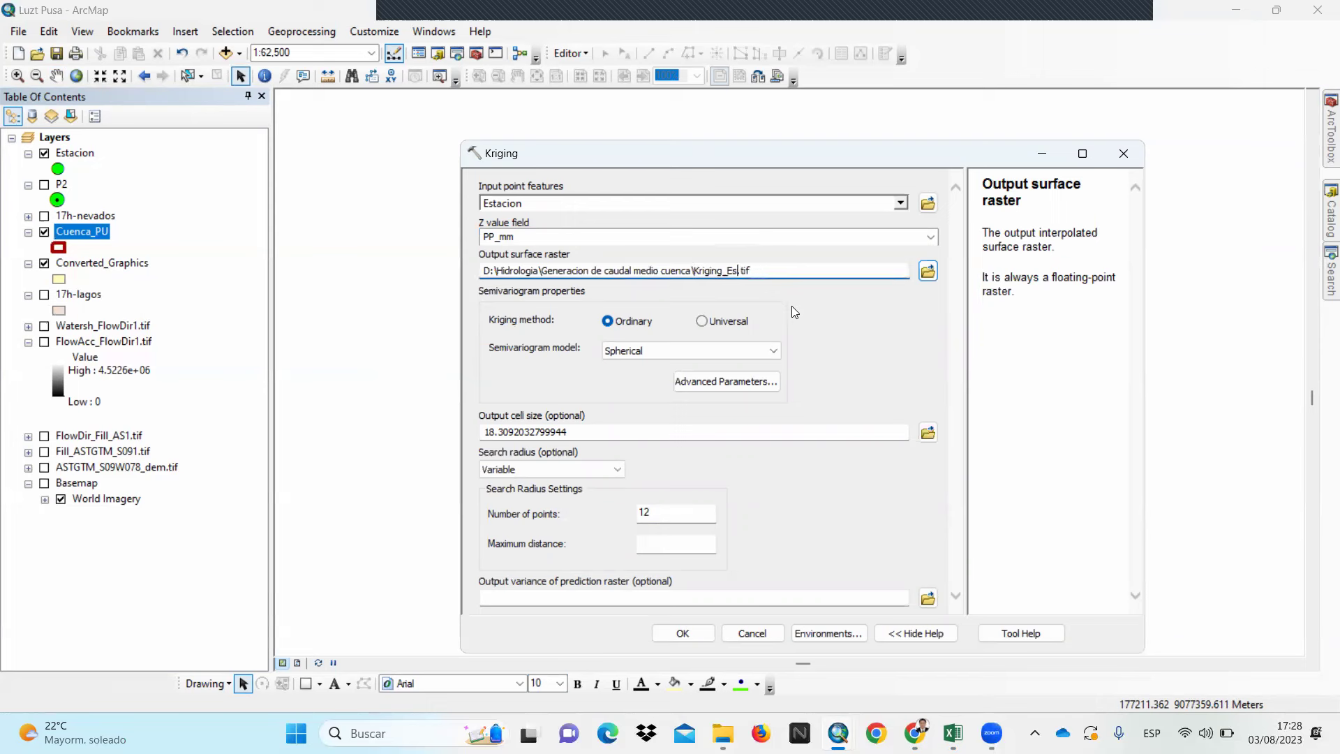
{"action": "key", "text": "BackSpace"}
{"action": "key", "text": "BackSpace"}
{"action": "type", "text": "iso_base"}
{"action": "left_click", "coordinate": [683, 636]}
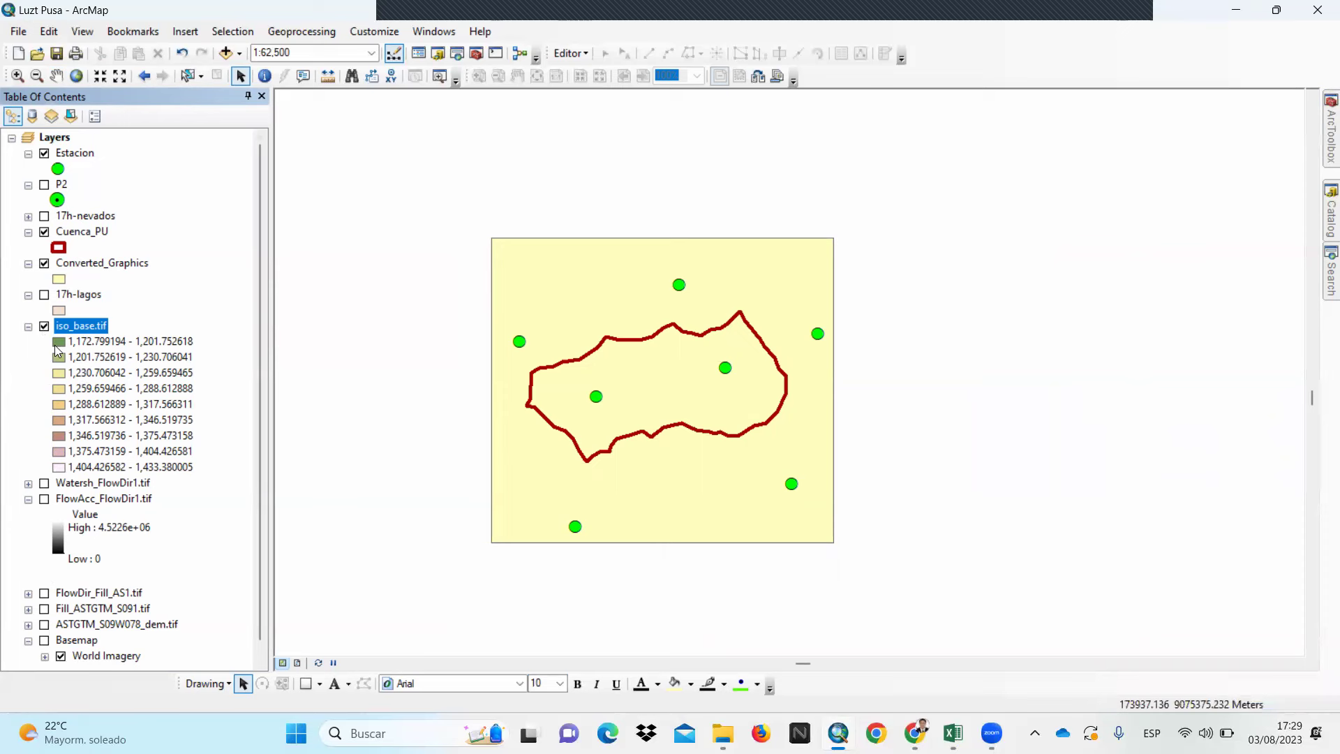
{"action": "left_click", "coordinate": [44, 263]}
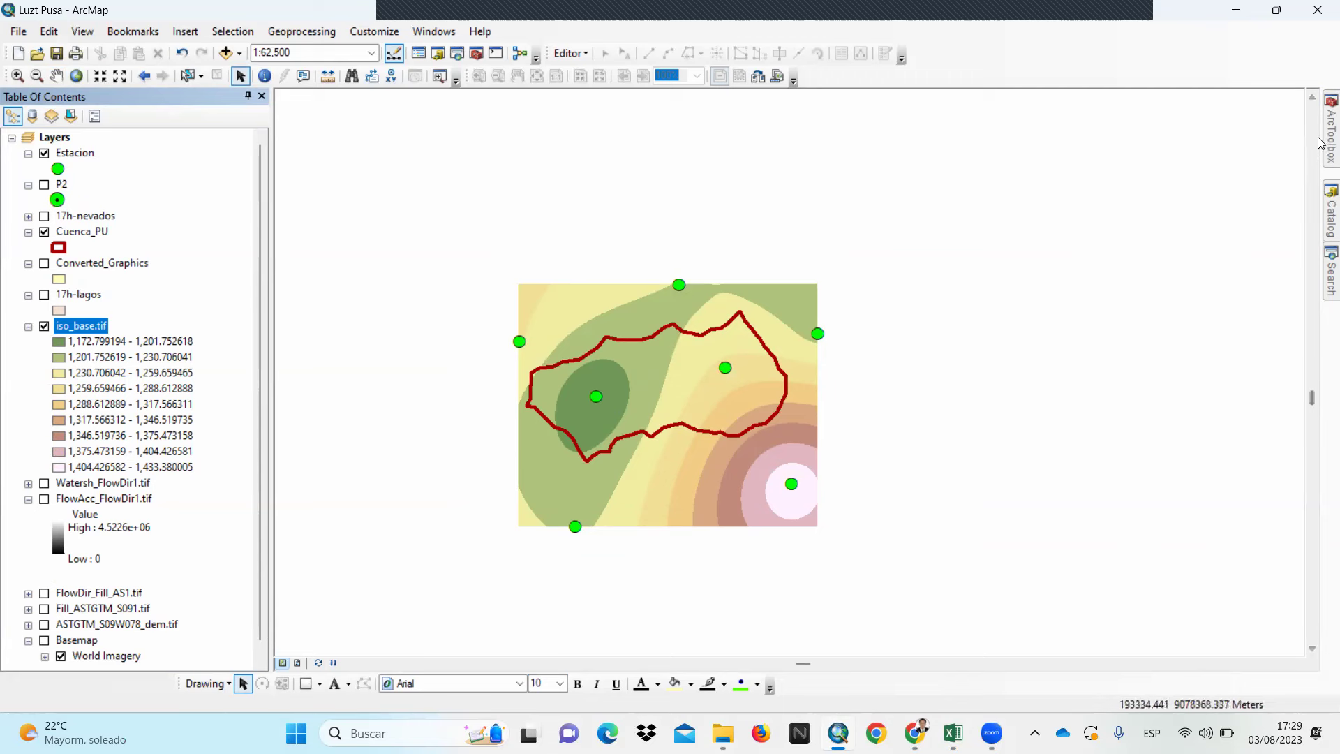
Start the Reclassify tool from the Spatial Analyst Reclass toolset with iso_base.tif as the input raster
{"action": "mouse_move", "coordinate": [1319, 142]}
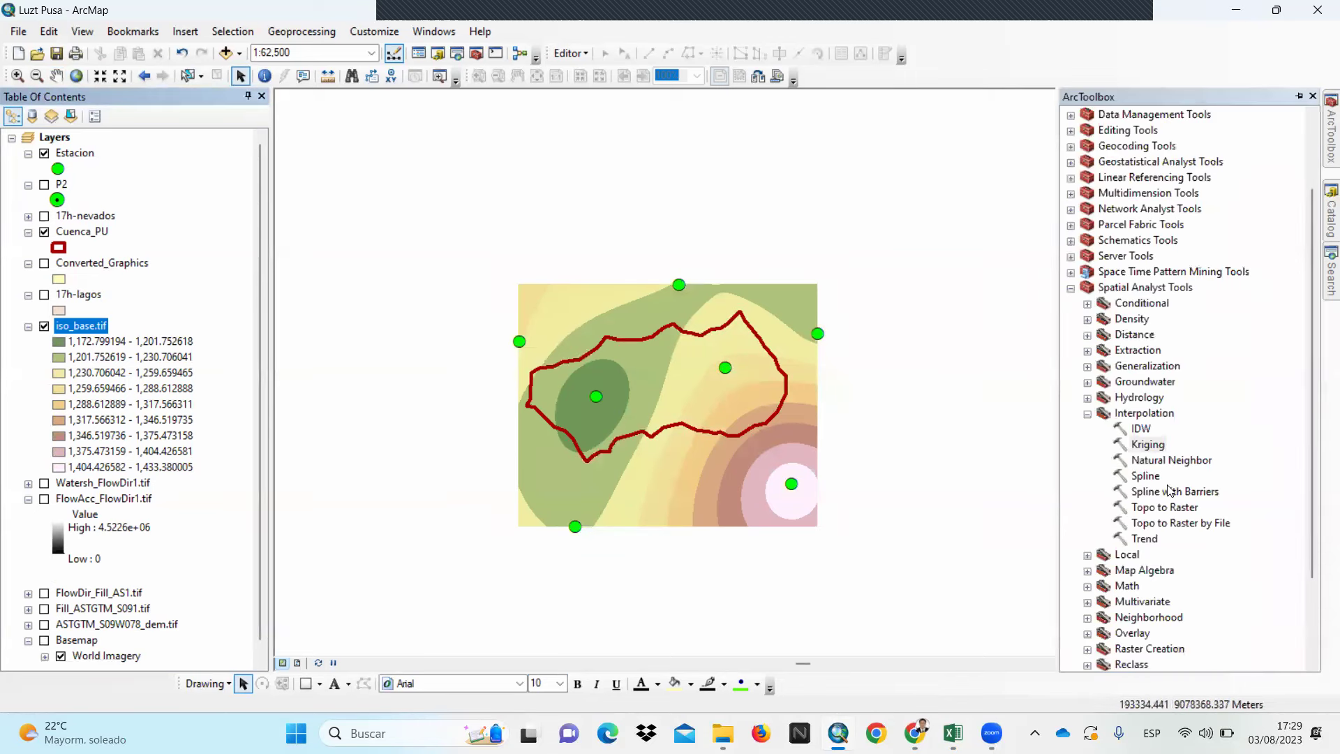
{"action": "left_click", "coordinate": [1088, 415]}
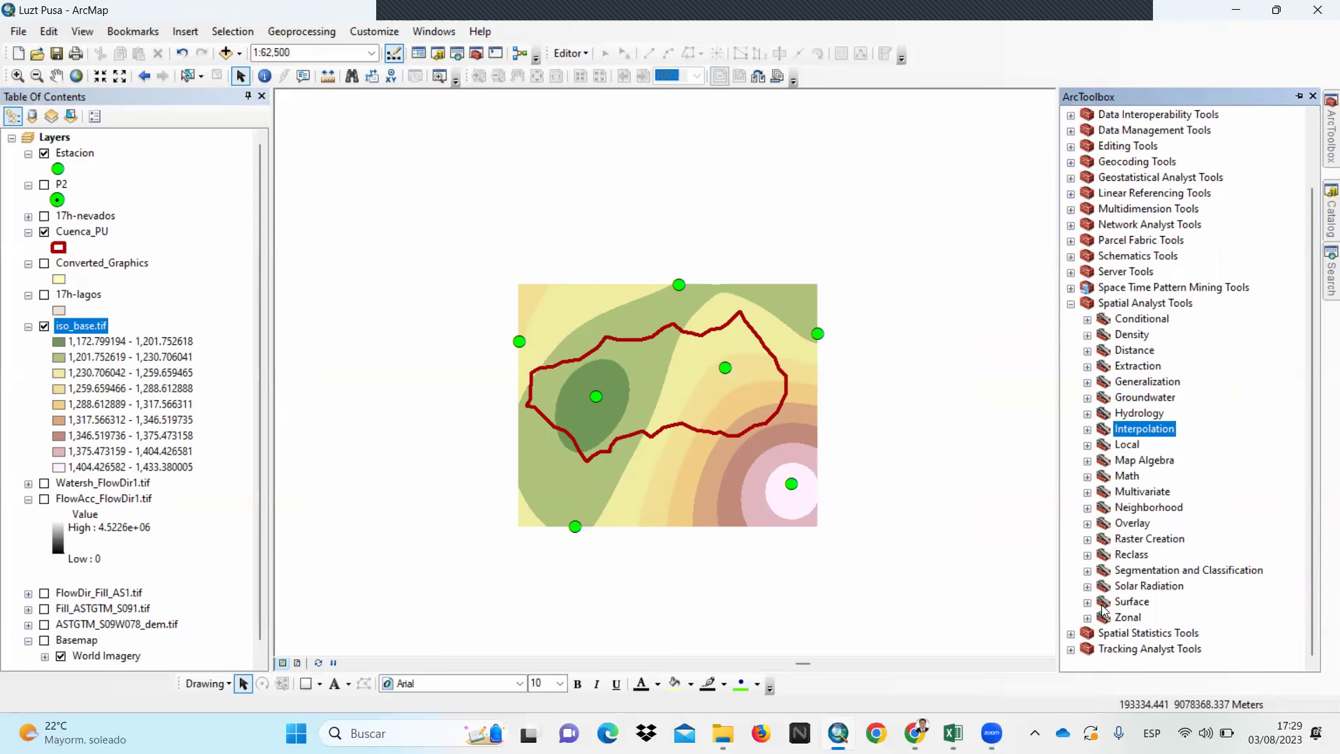
{"action": "left_click", "coordinate": [1087, 555]}
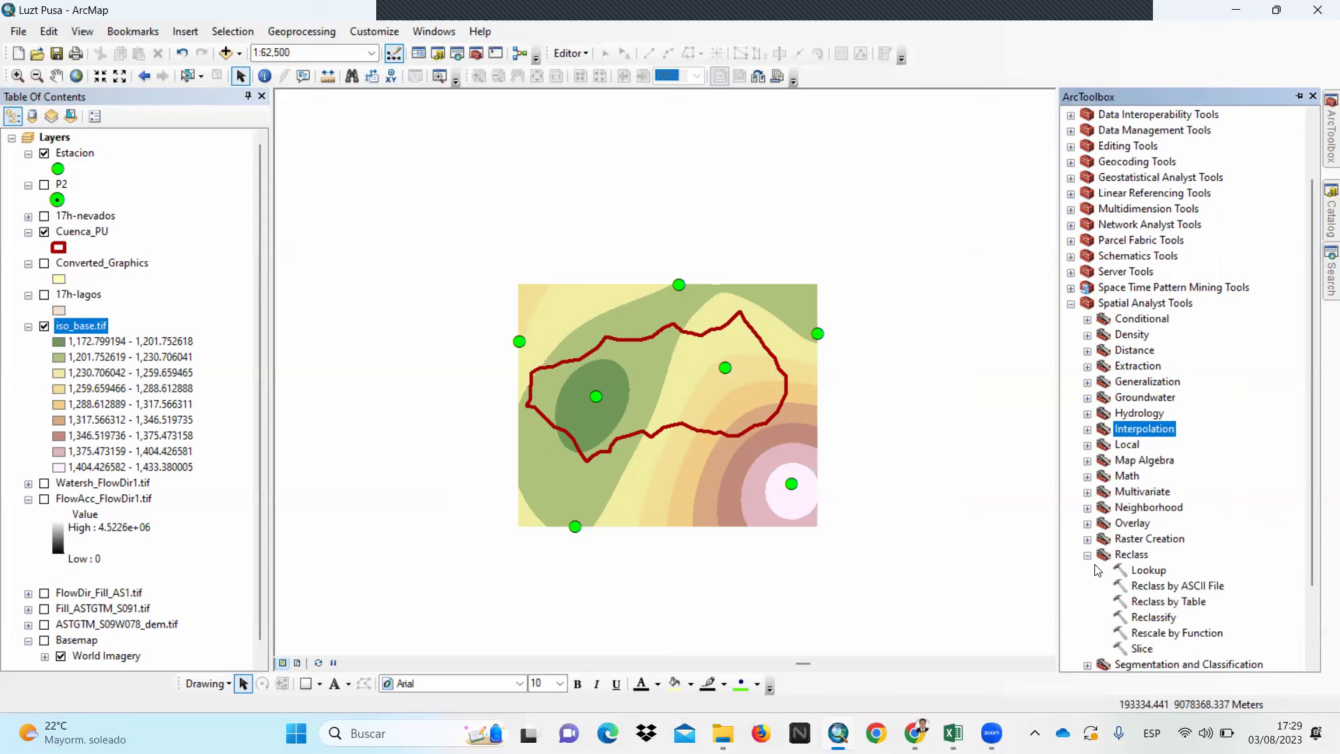
{"action": "double_click", "coordinate": [1153, 617]}
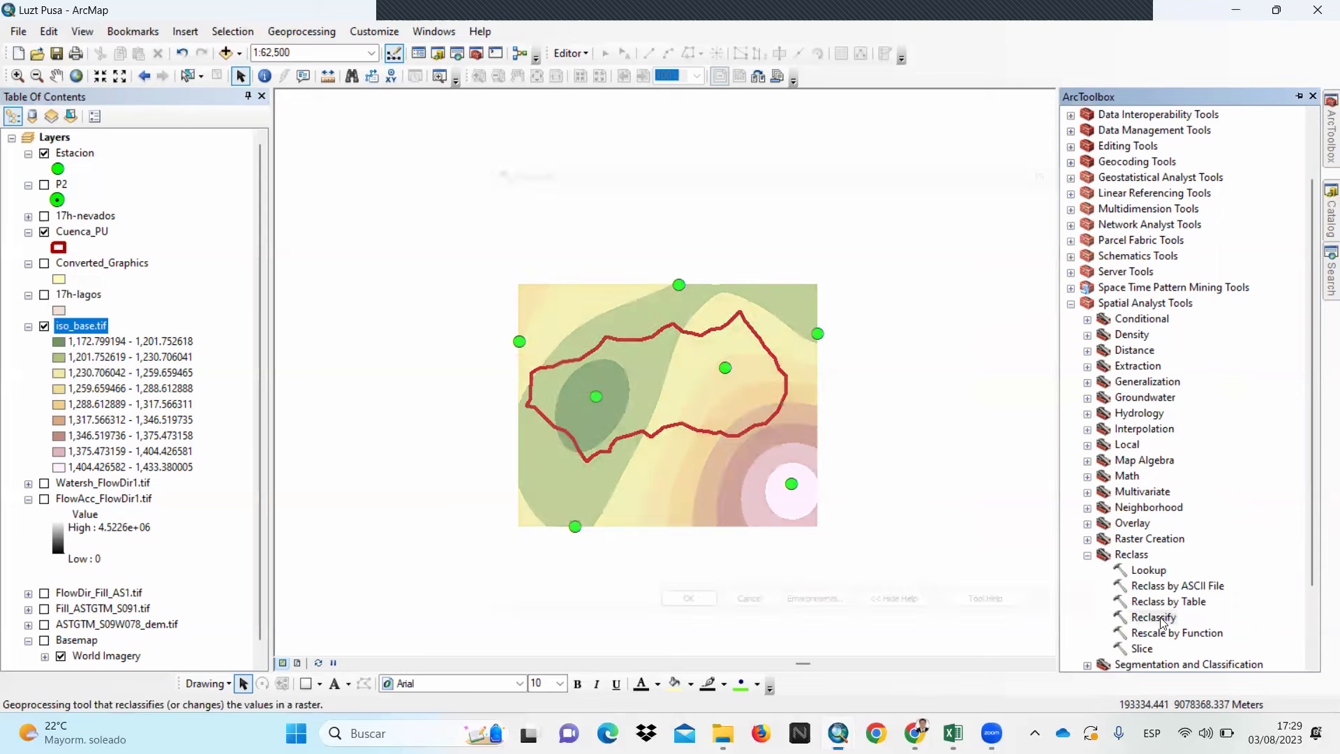
{"action": "left_click", "coordinate": [901, 203]}
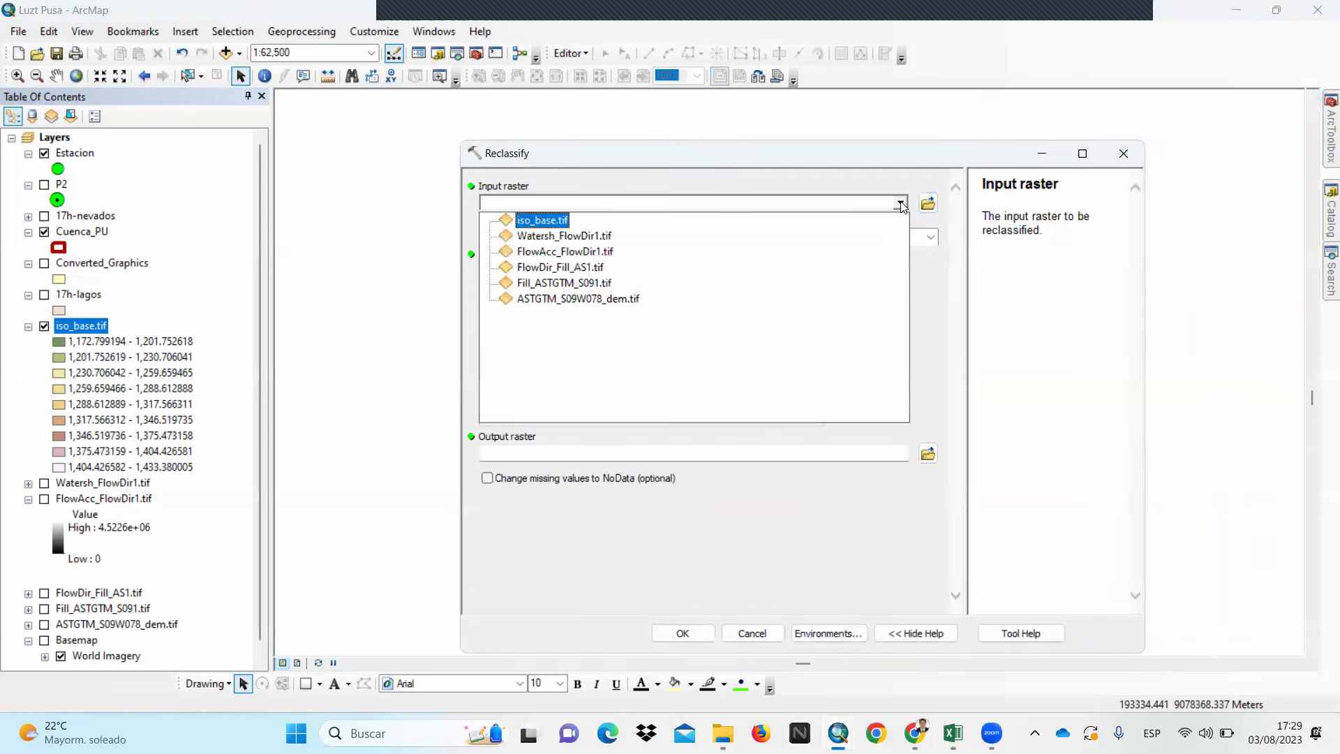
{"action": "left_click", "coordinate": [635, 221]}
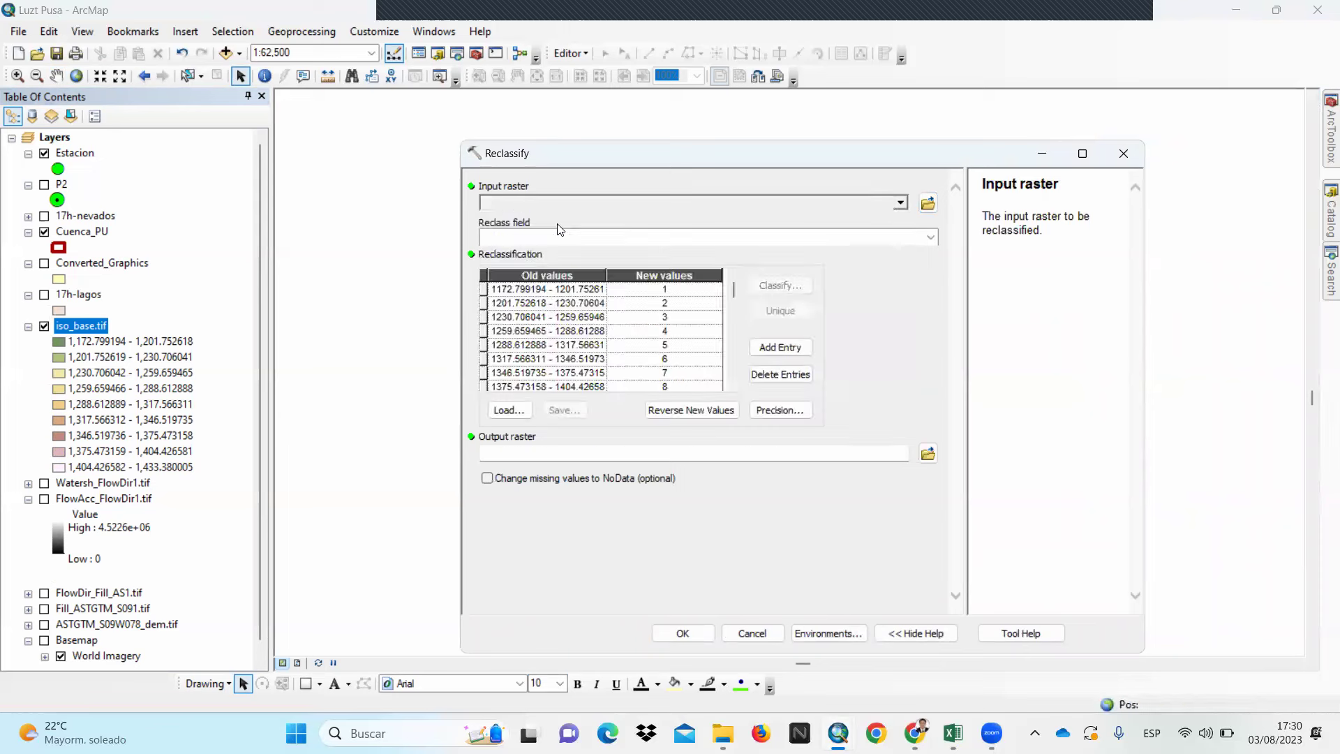
Set the reclassification to 20 classes using the Natural Breaks (Jenks) method
{"action": "left_click", "coordinate": [771, 284]}
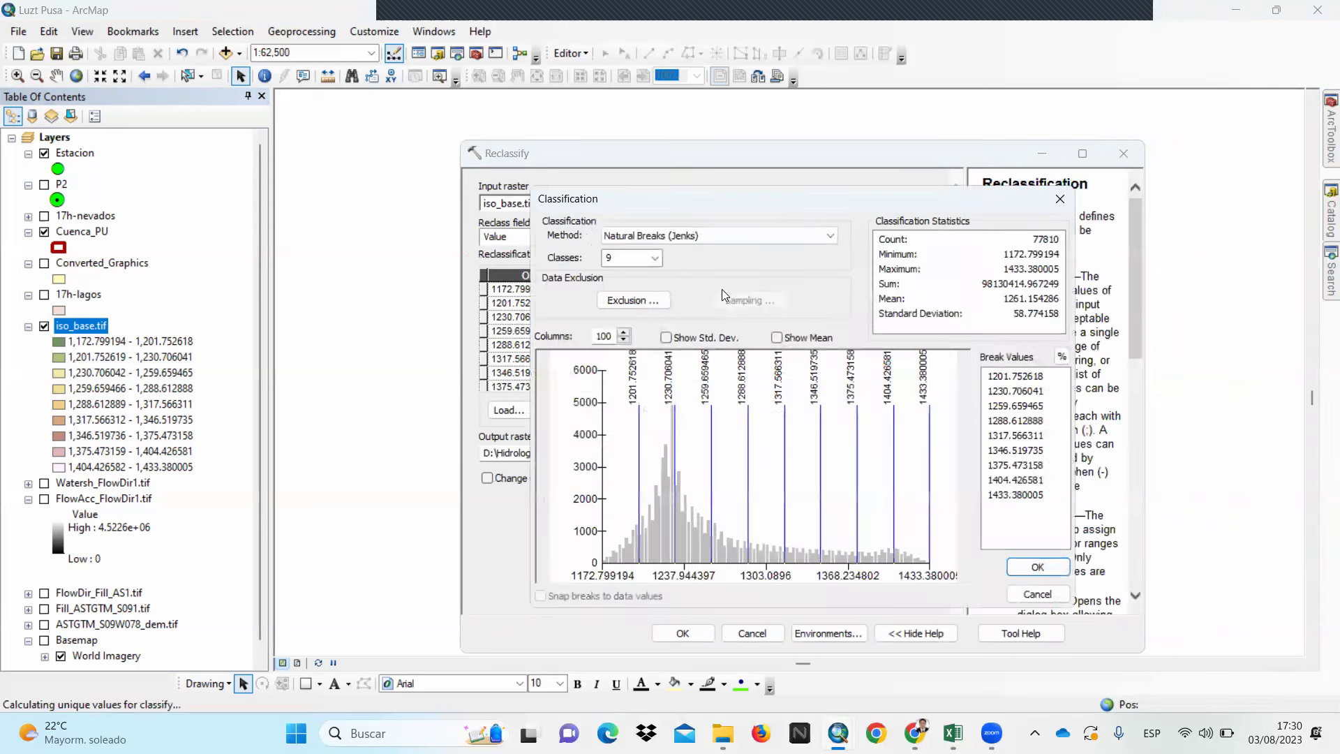
{"action": "left_click", "coordinate": [654, 257]}
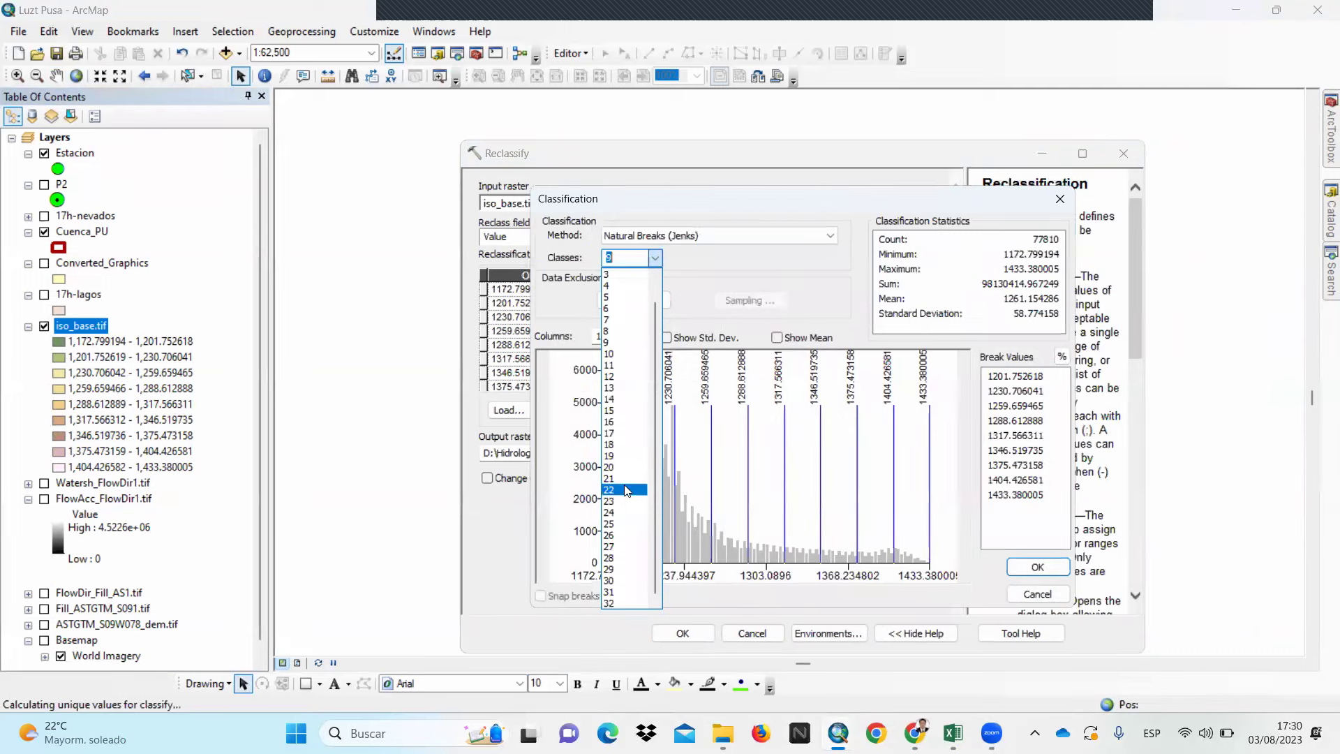
{"action": "left_click", "coordinate": [609, 467]}
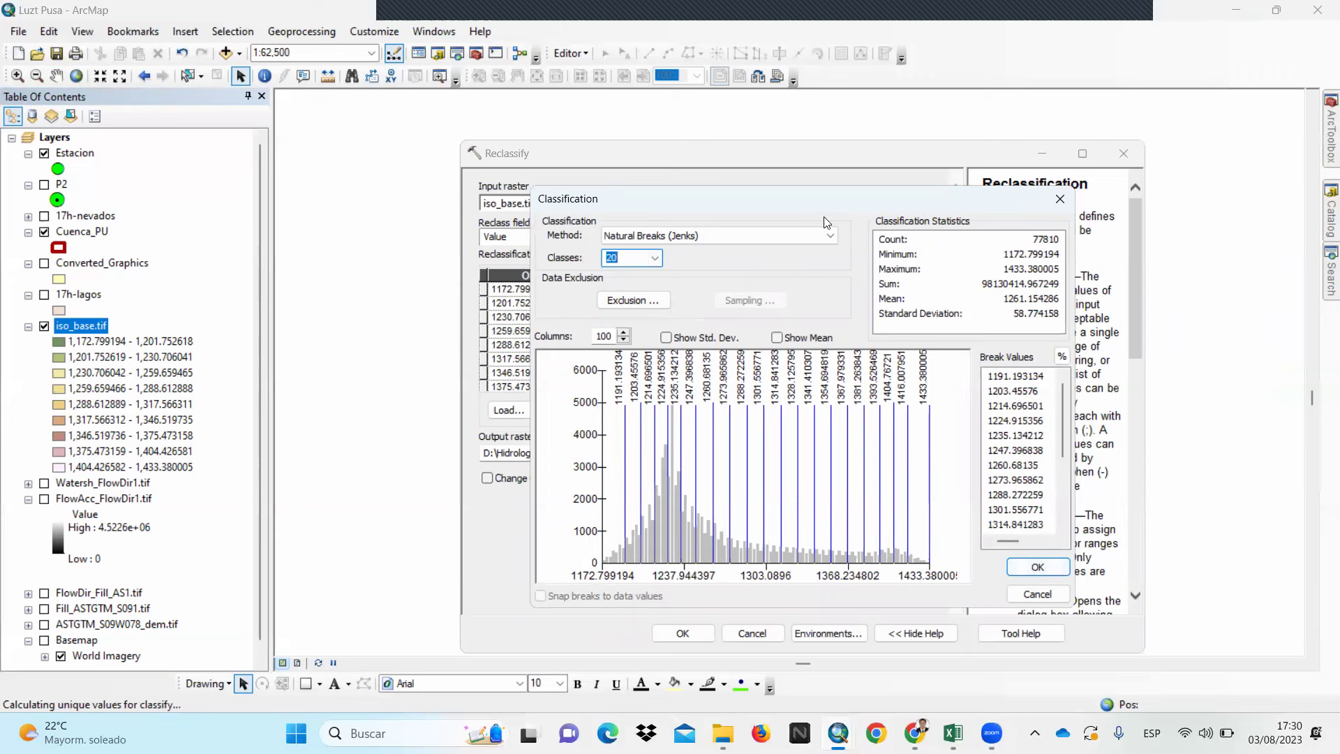
{"action": "left_click_drag", "start_coordinate": [787, 201], "coordinate": [808, 172]}
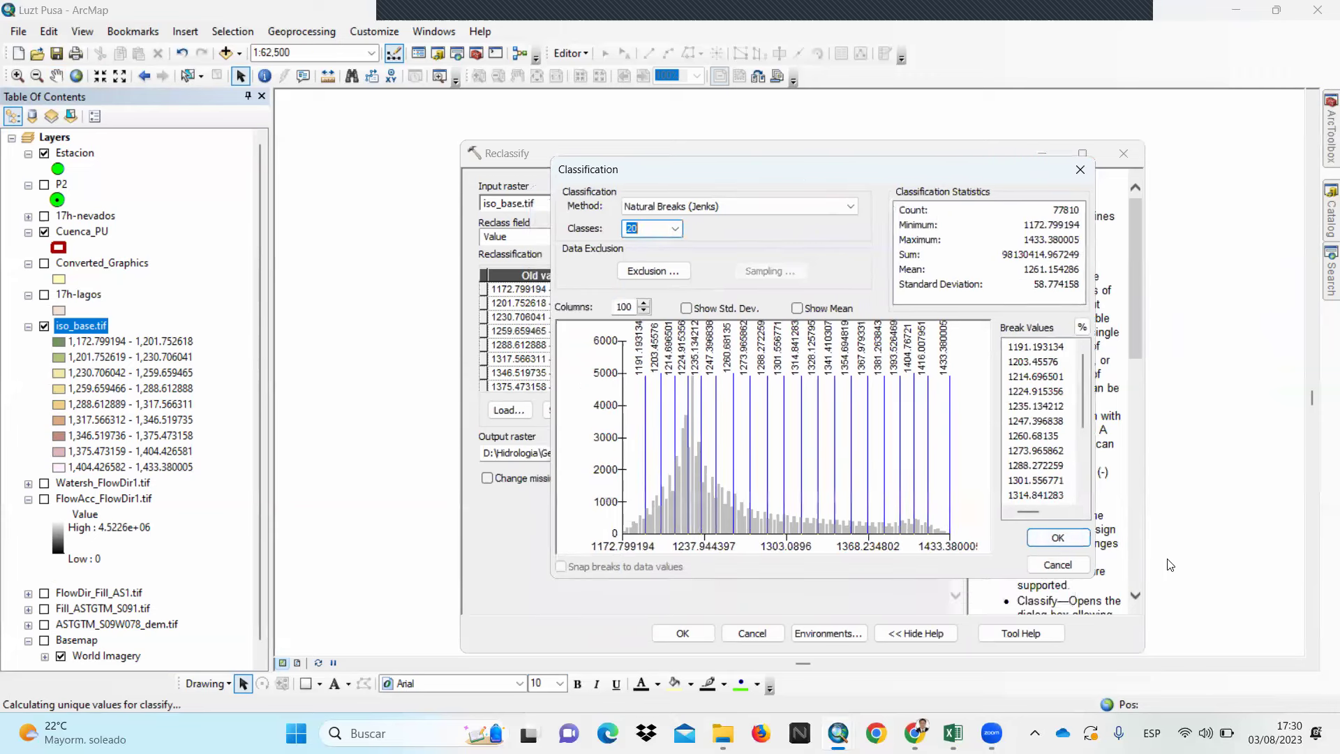
{"action": "left_click", "coordinate": [1056, 539]}
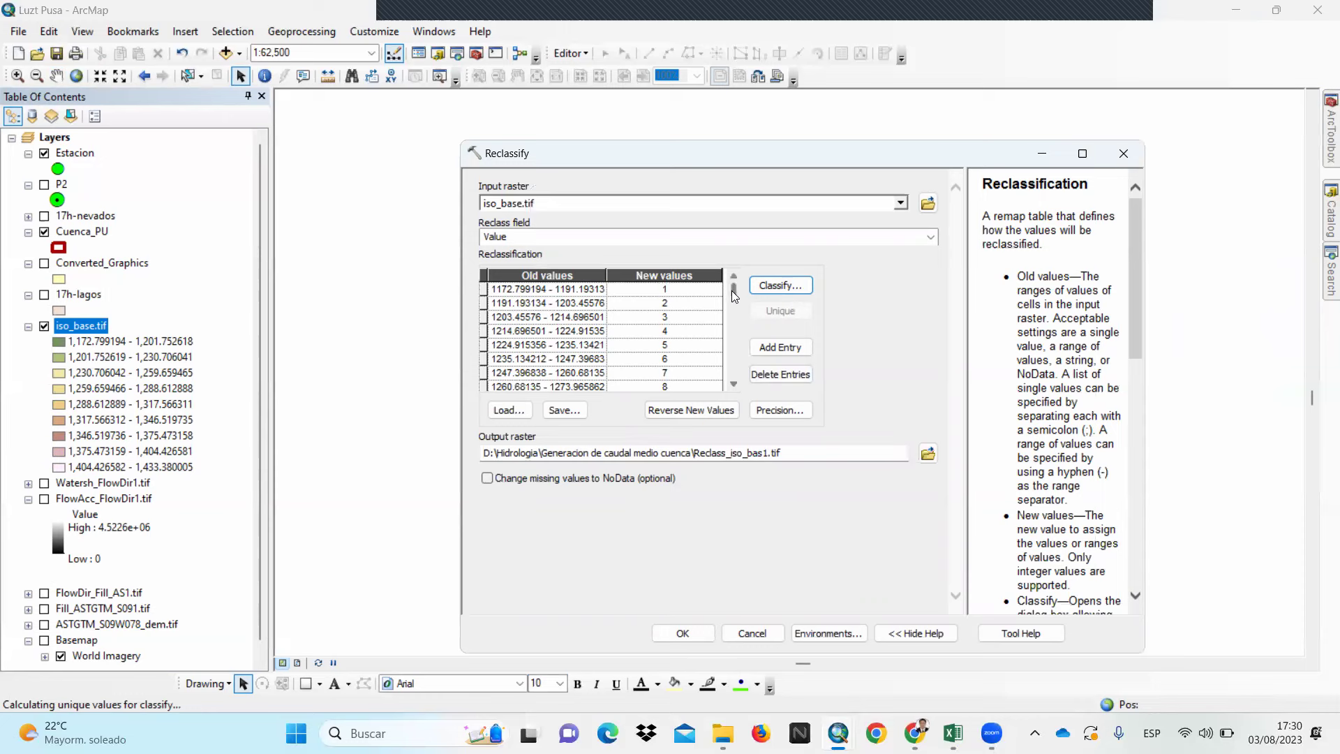
Enable changing missing values to NoData and run Reclassify with Reclass_iso_bas1.tif as the output raster
{"action": "scroll", "coordinate": [727, 386], "scroll_direction": "down", "scroll_amount": 5}
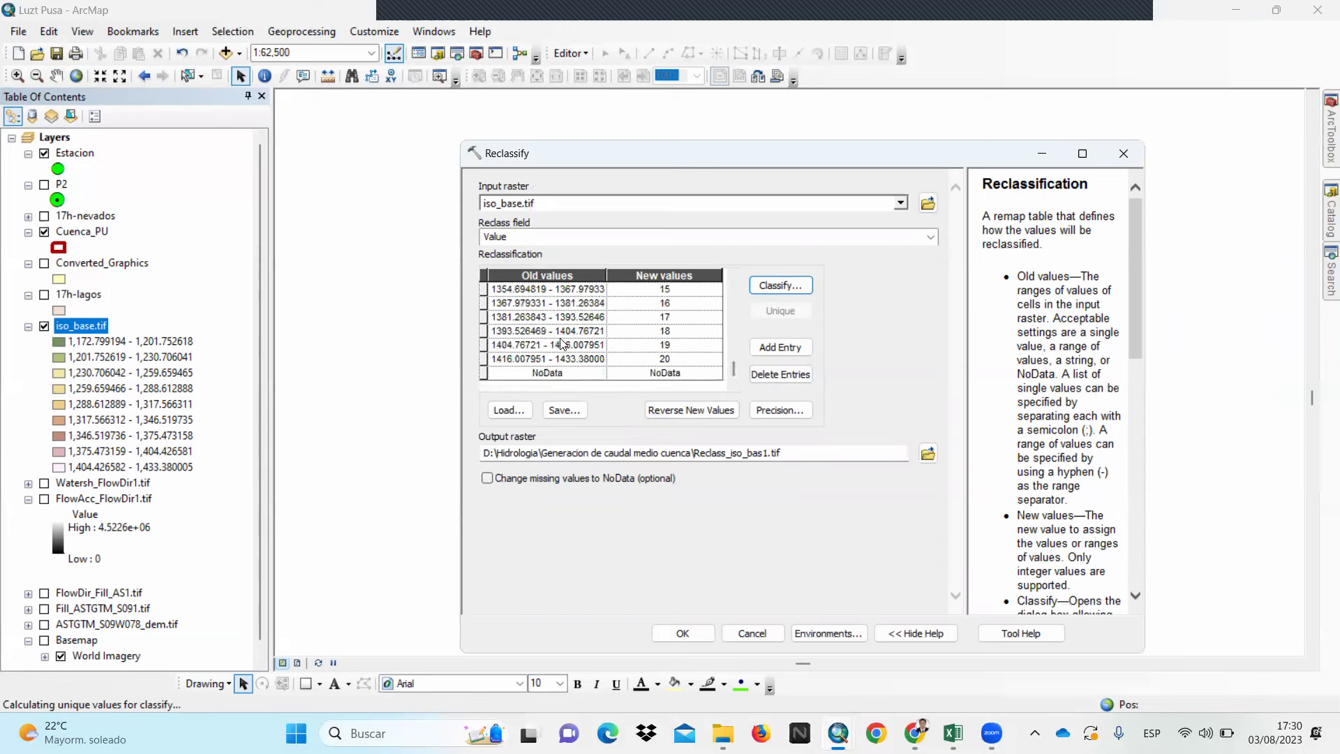
{"action": "left_click", "coordinate": [486, 478]}
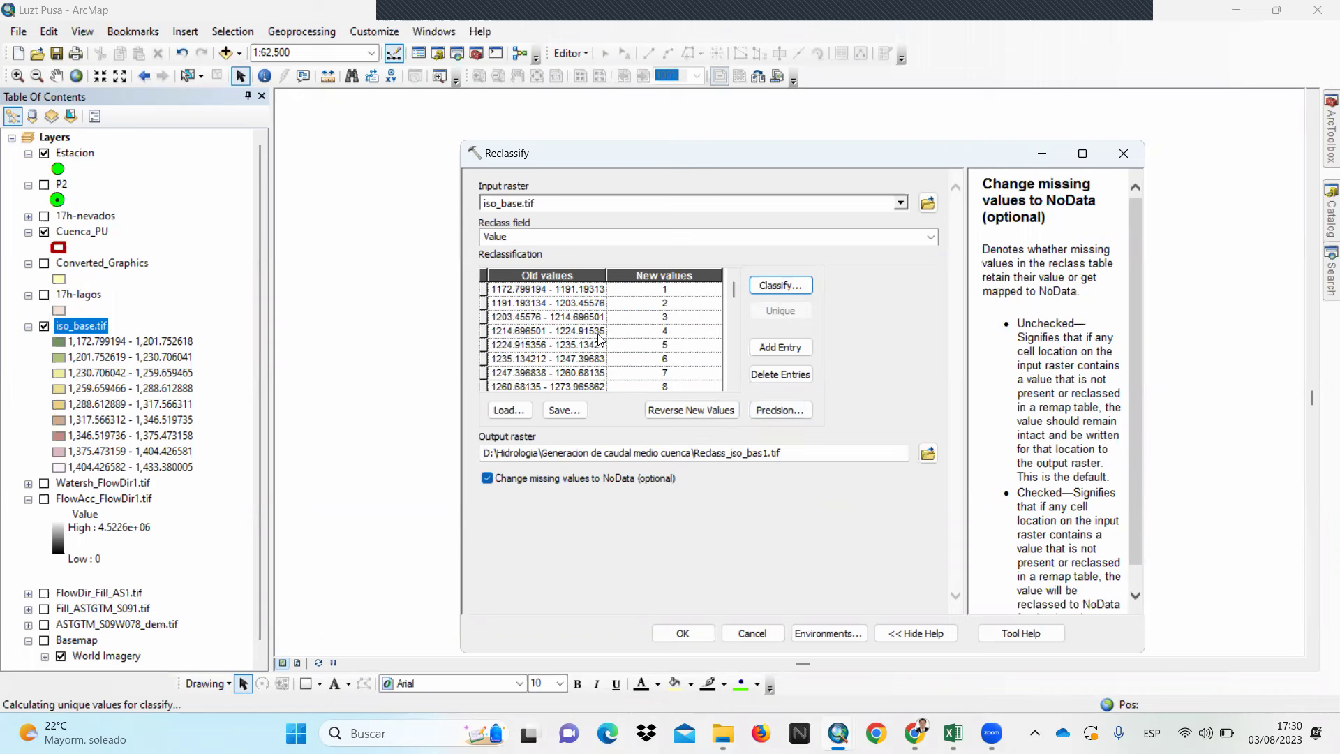
{"action": "left_click", "coordinate": [683, 632]}
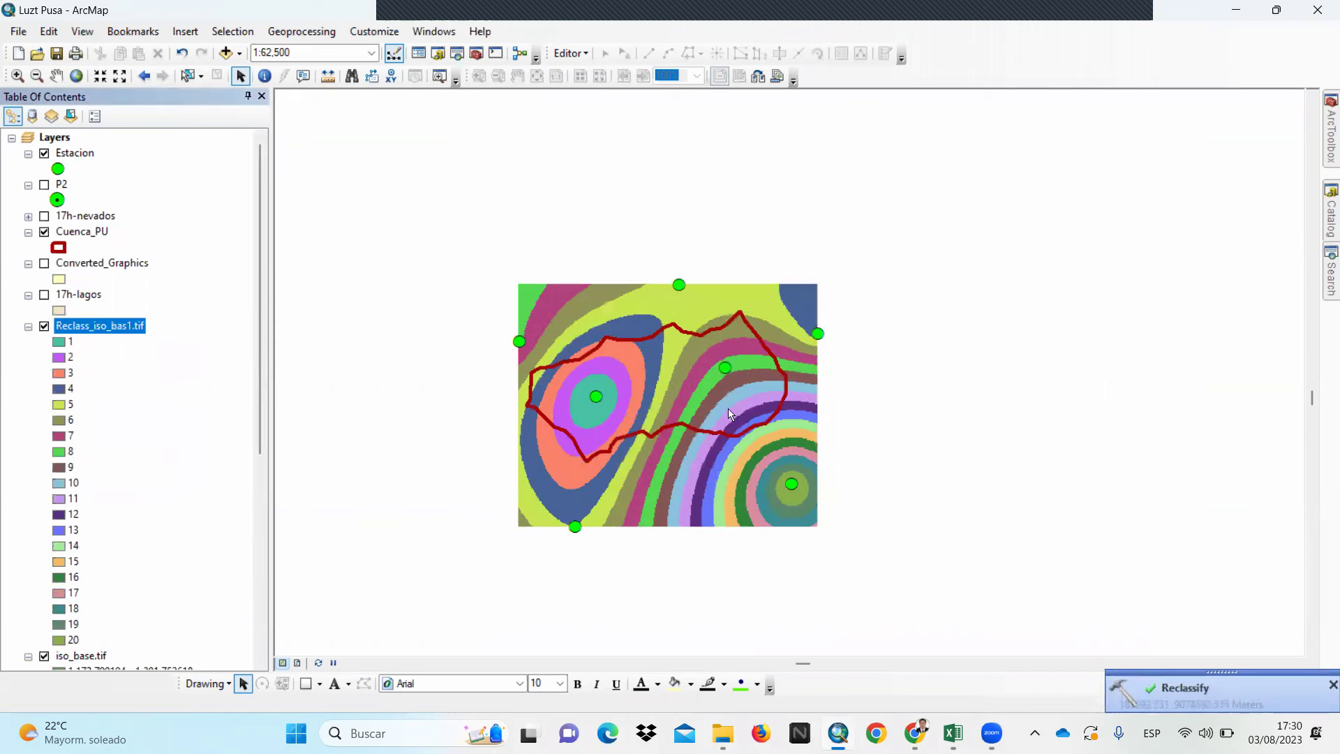
Hide the Estacion layer and collapse the legends of Reclass_iso_bas1.tif and iso_base.tif
{"action": "left_click", "coordinate": [44, 153]}
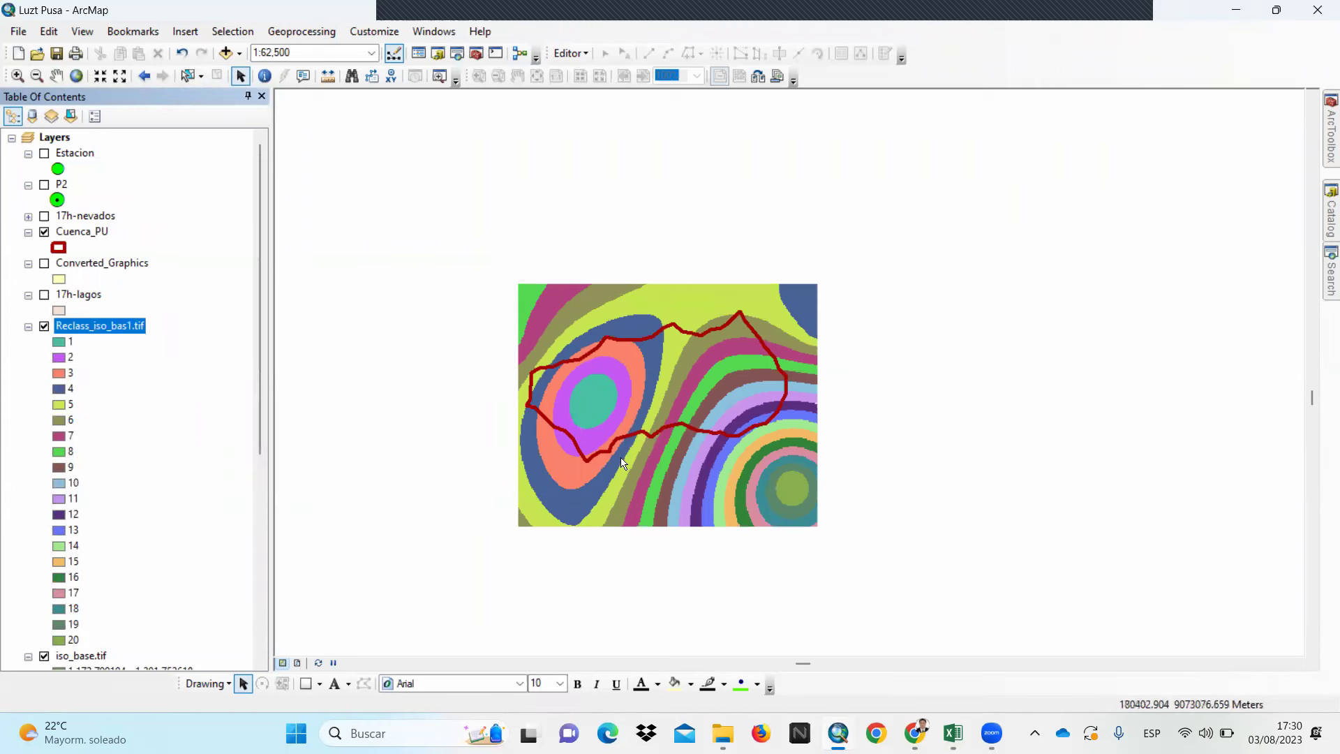
{"action": "scroll", "coordinate": [585, 340], "scroll_direction": "down", "scroll_amount": 1}
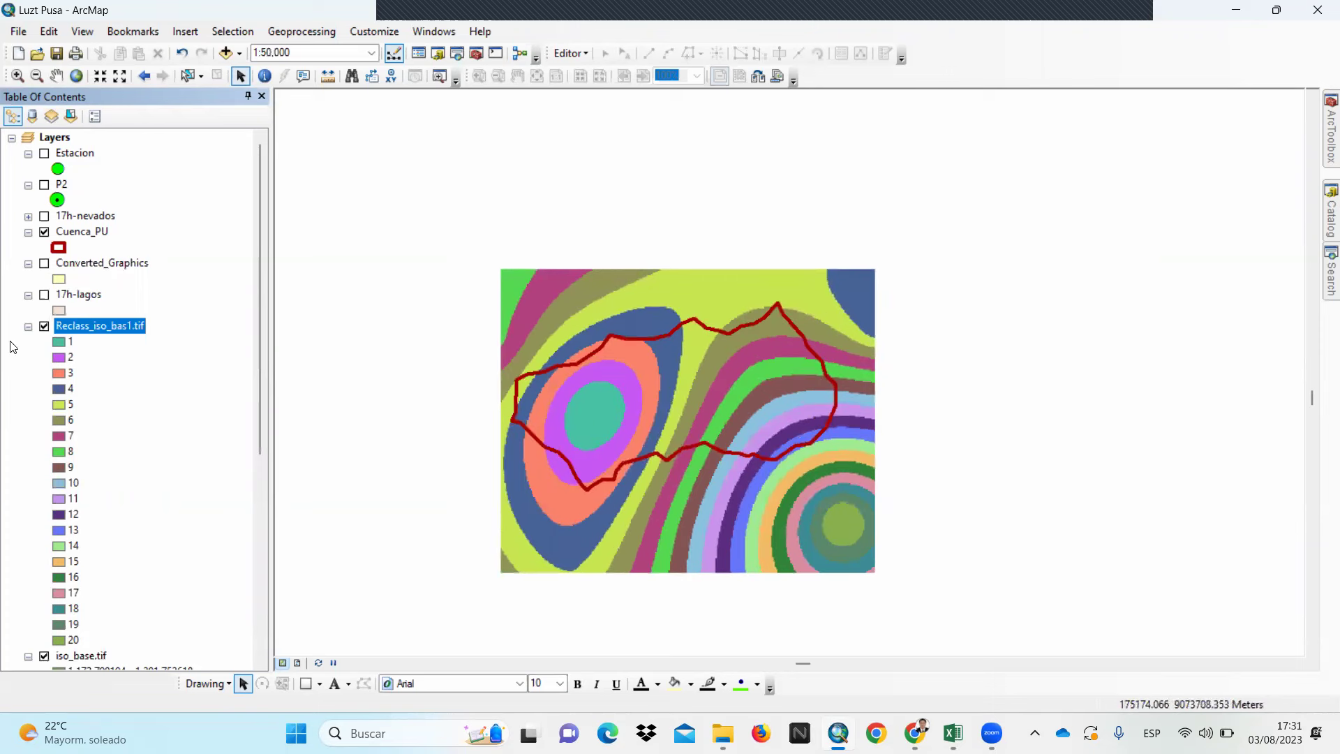
{"action": "left_click", "coordinate": [28, 326]}
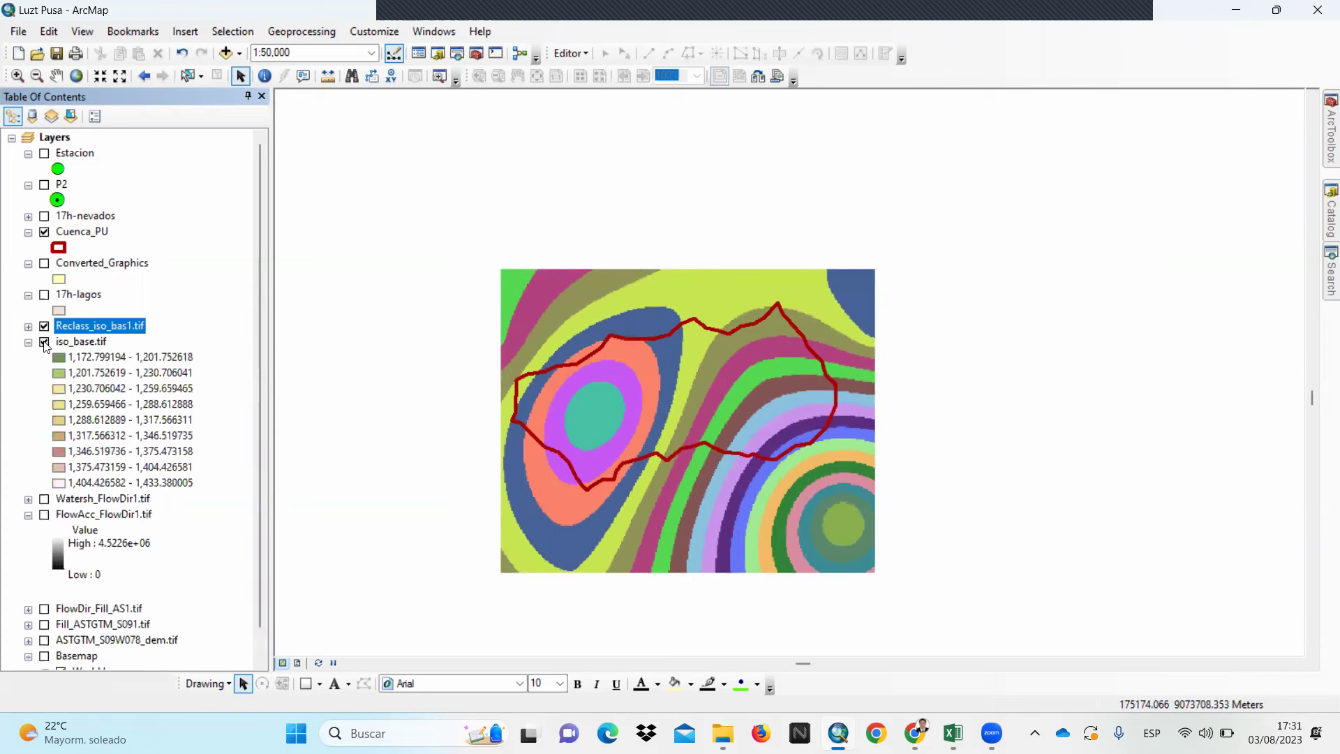
{"action": "left_click", "coordinate": [27, 342]}
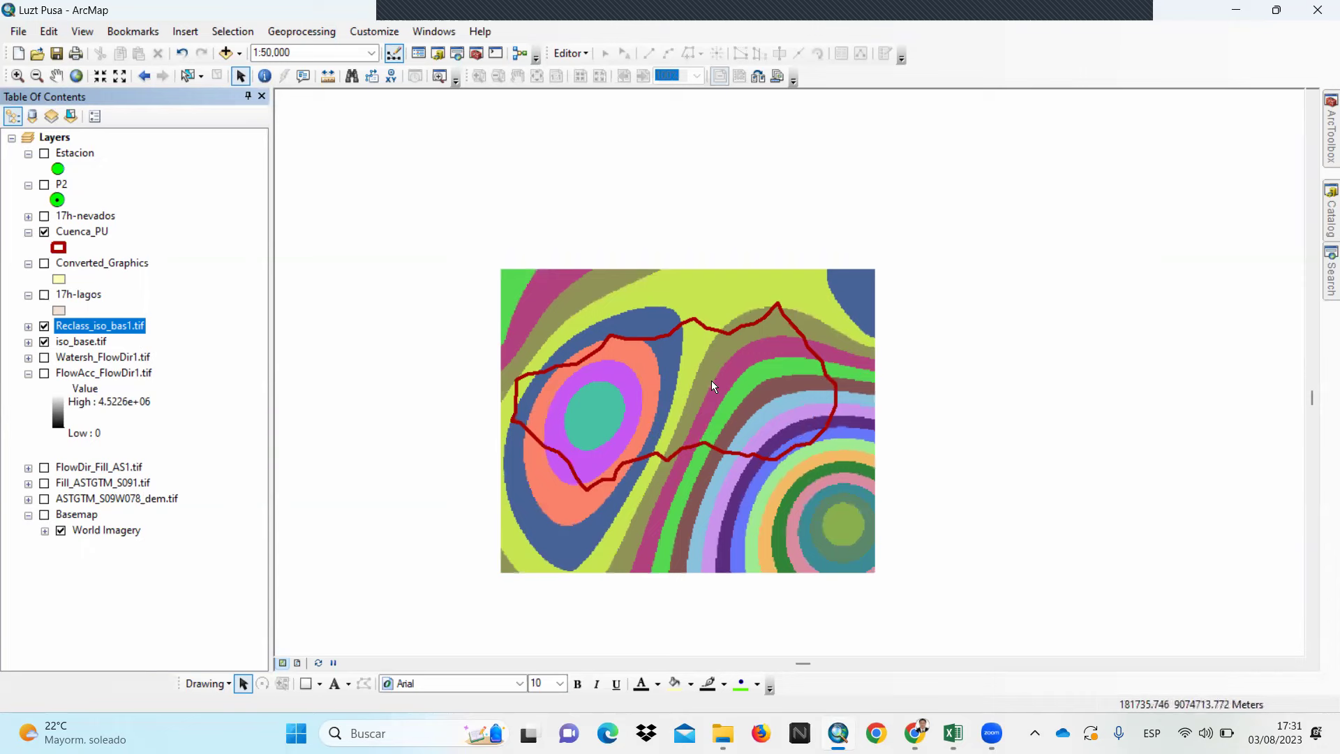
Start the Extract by Mask tool from the Spatial Analyst Extraction toolset
{"action": "scroll", "coordinate": [710, 380], "scroll_direction": "down", "scroll_amount": 2}
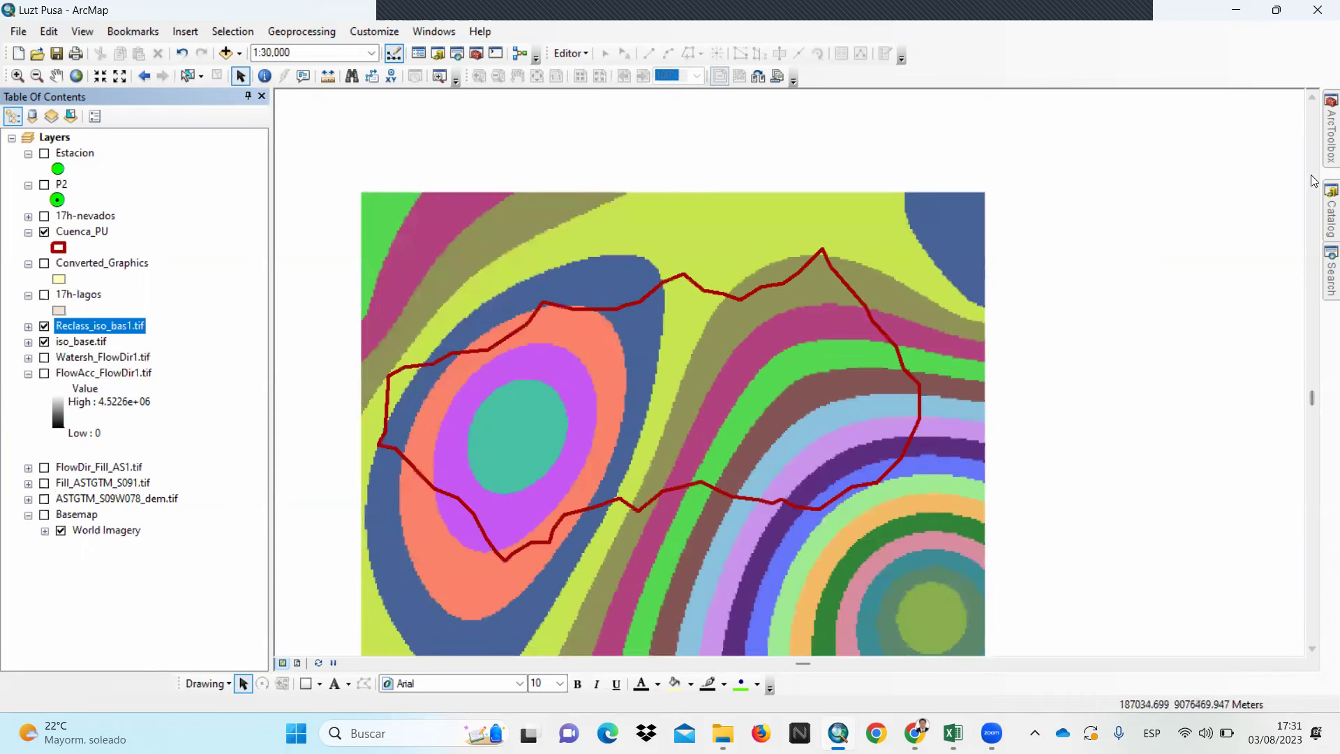
{"action": "mouse_move", "coordinate": [1330, 132]}
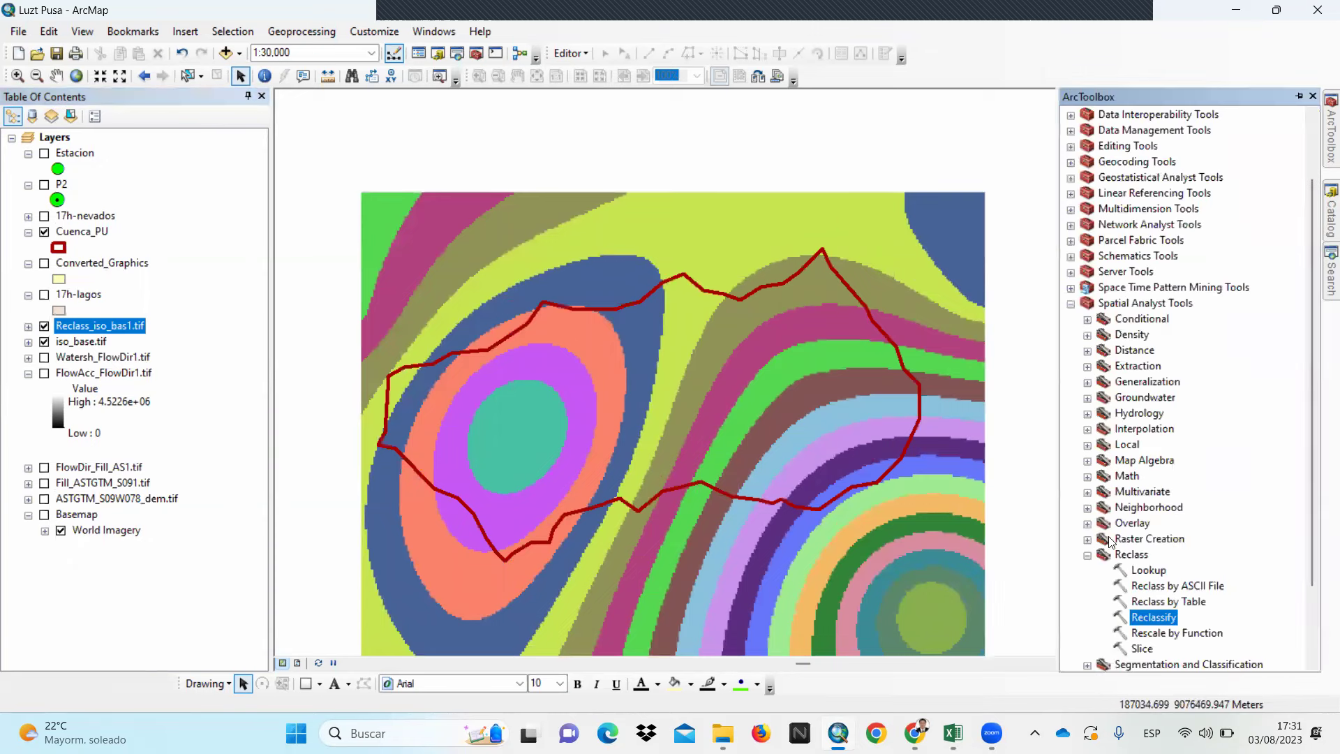
{"action": "left_click", "coordinate": [1088, 555]}
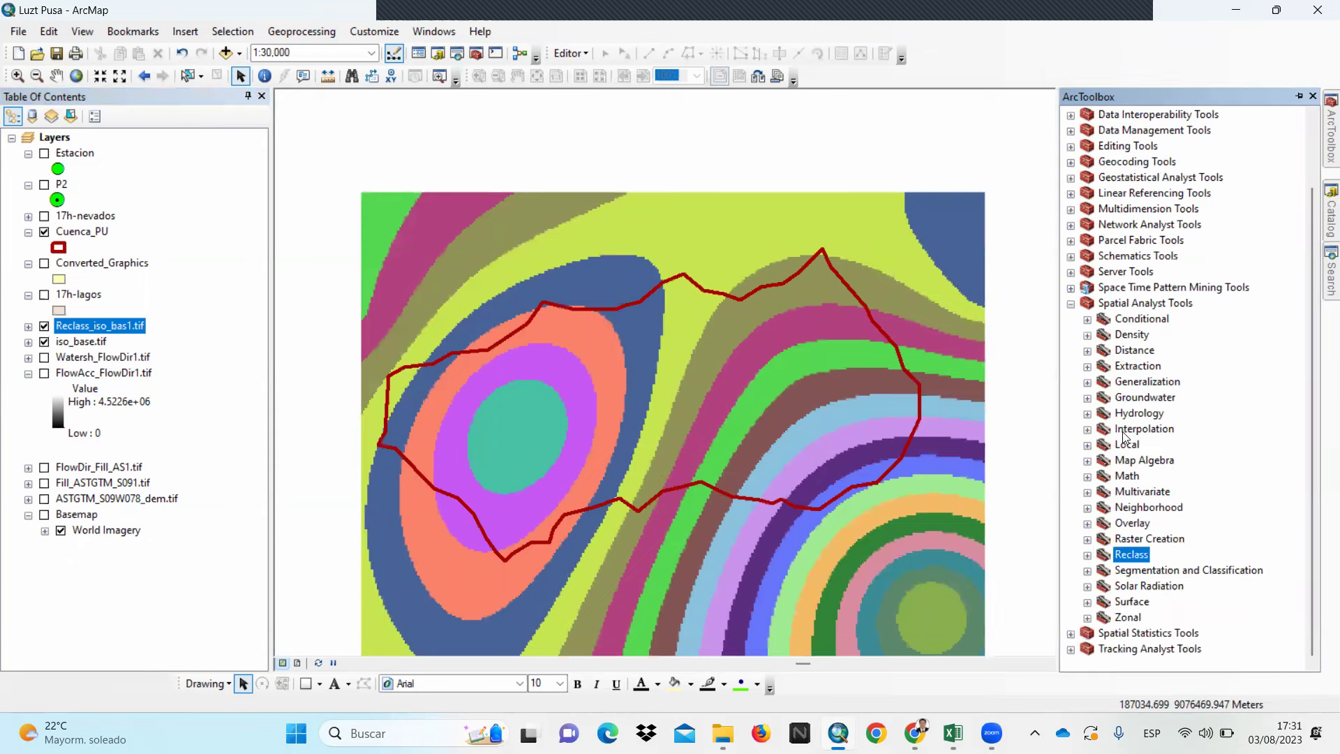
{"action": "left_click", "coordinate": [1087, 367]}
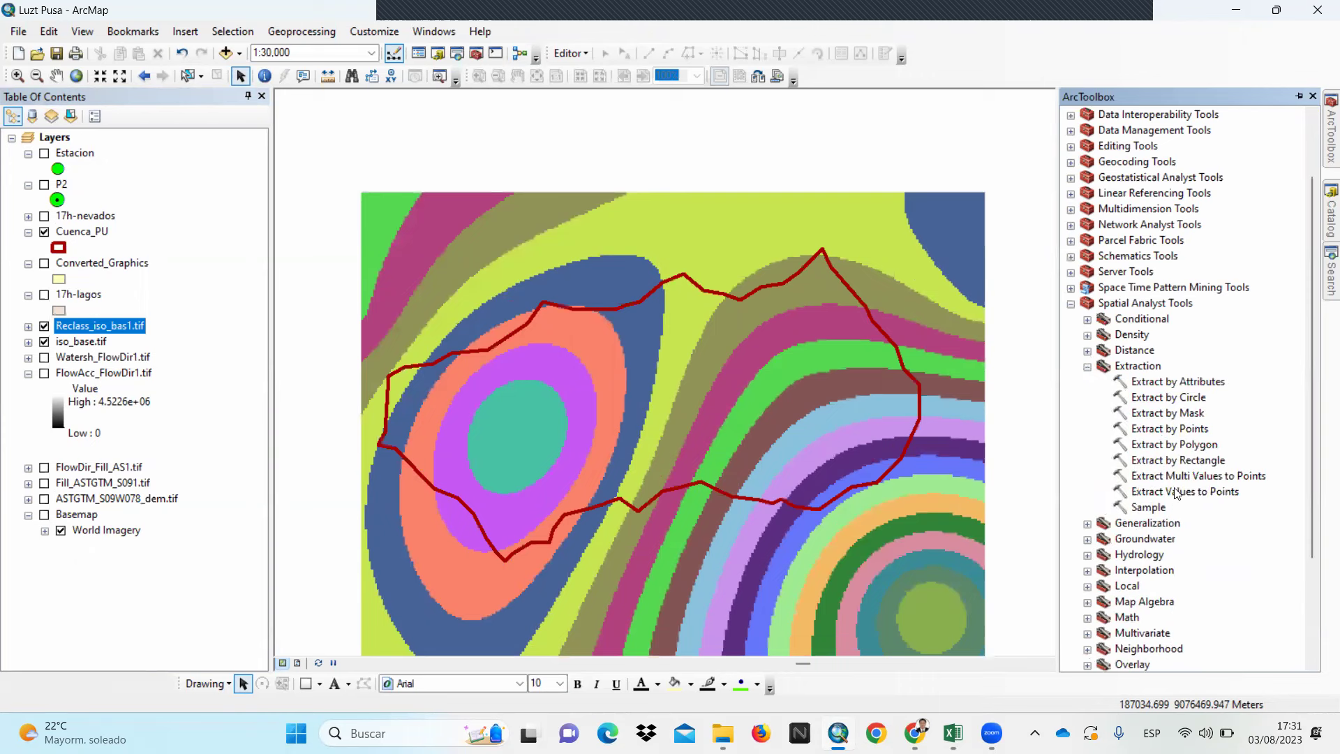
{"action": "left_click", "coordinate": [1168, 418]}
{"action": "double_click", "coordinate": [1168, 413]}
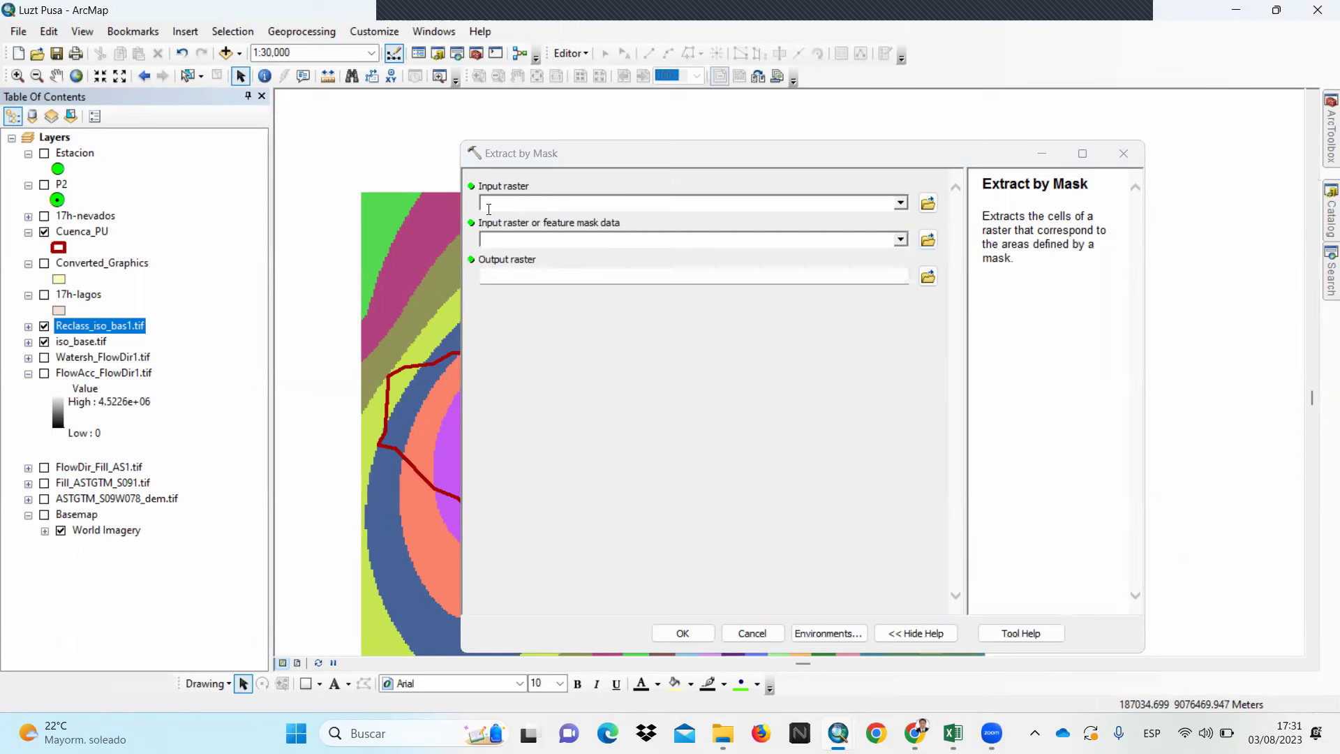
Set Reclass_iso_bas1.tif as the input raster and Cuenca_PU as the feature mask for the extraction
{"action": "left_click", "coordinate": [900, 204]}
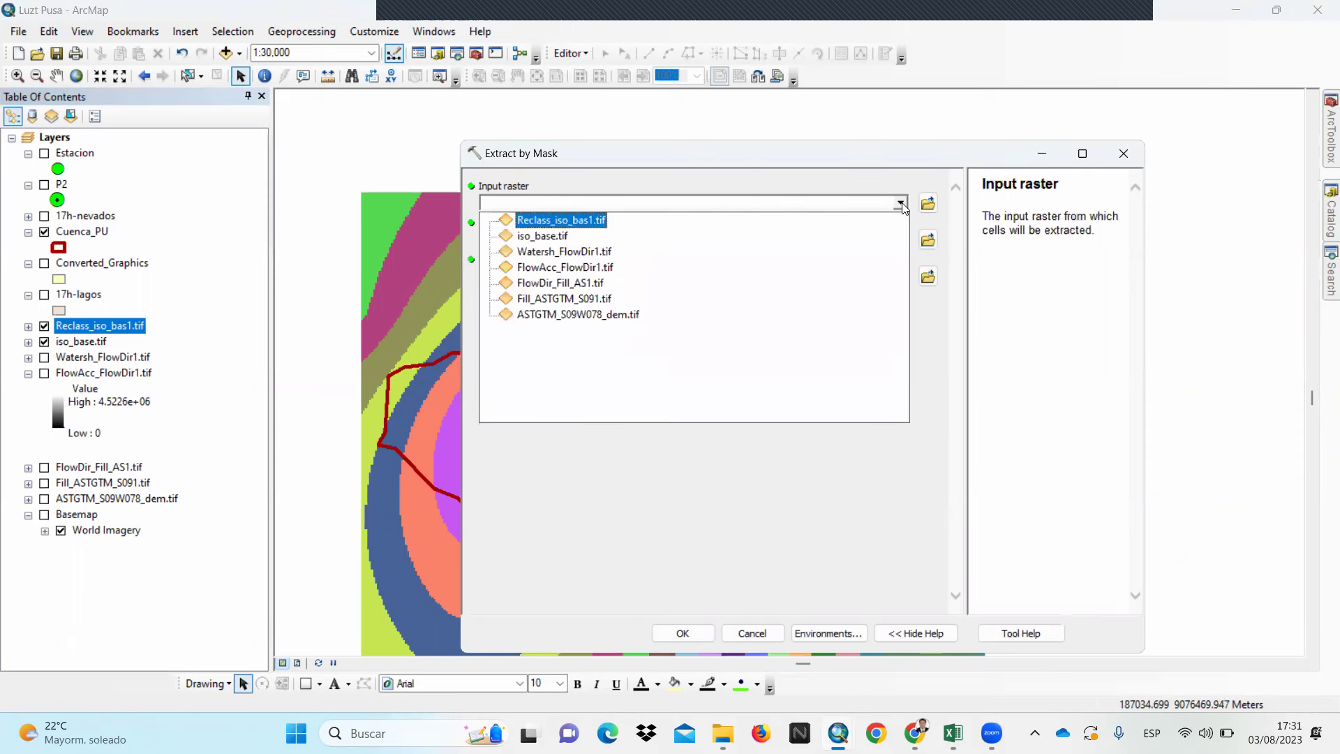
{"action": "left_click", "coordinate": [558, 220]}
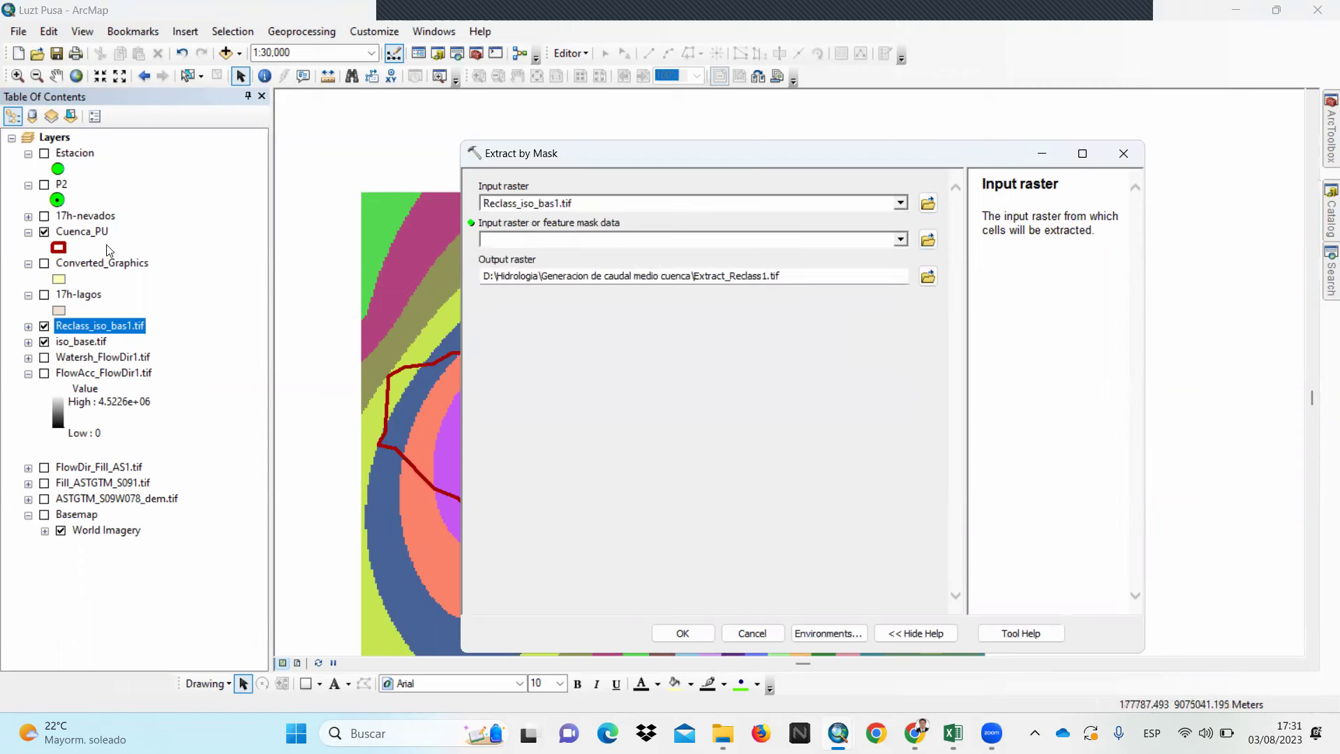
{"action": "left_click", "coordinate": [901, 240]}
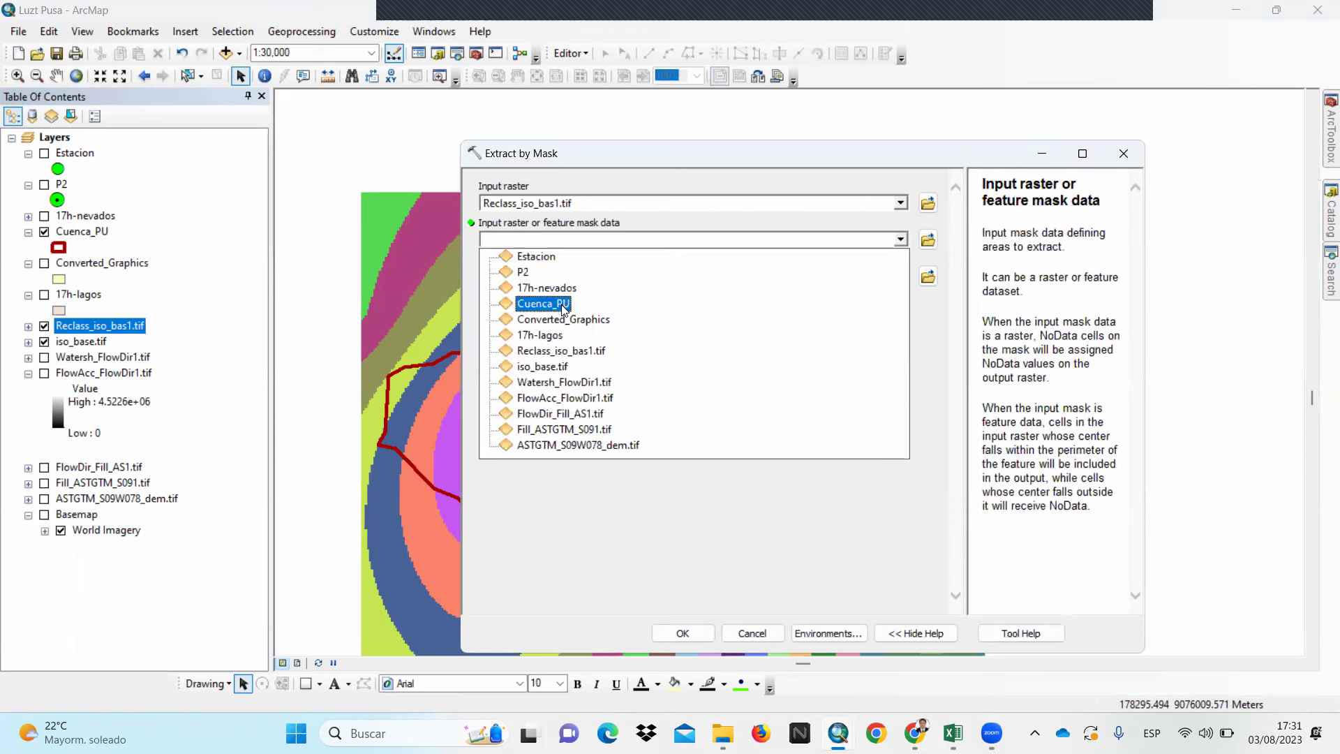
{"action": "left_click", "coordinate": [564, 306]}
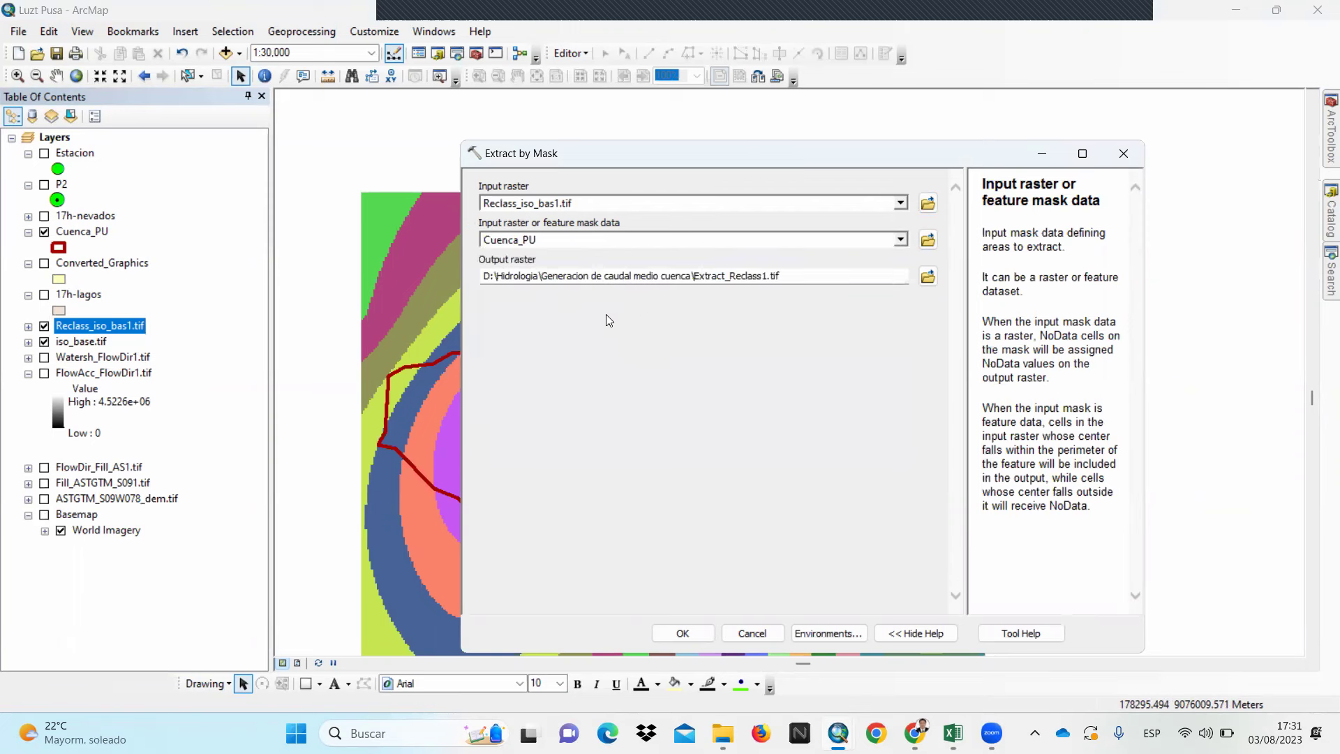
Name the output raster Raster_cu.tif and run Extract by Mask
{"action": "left_click", "coordinate": [748, 277]}
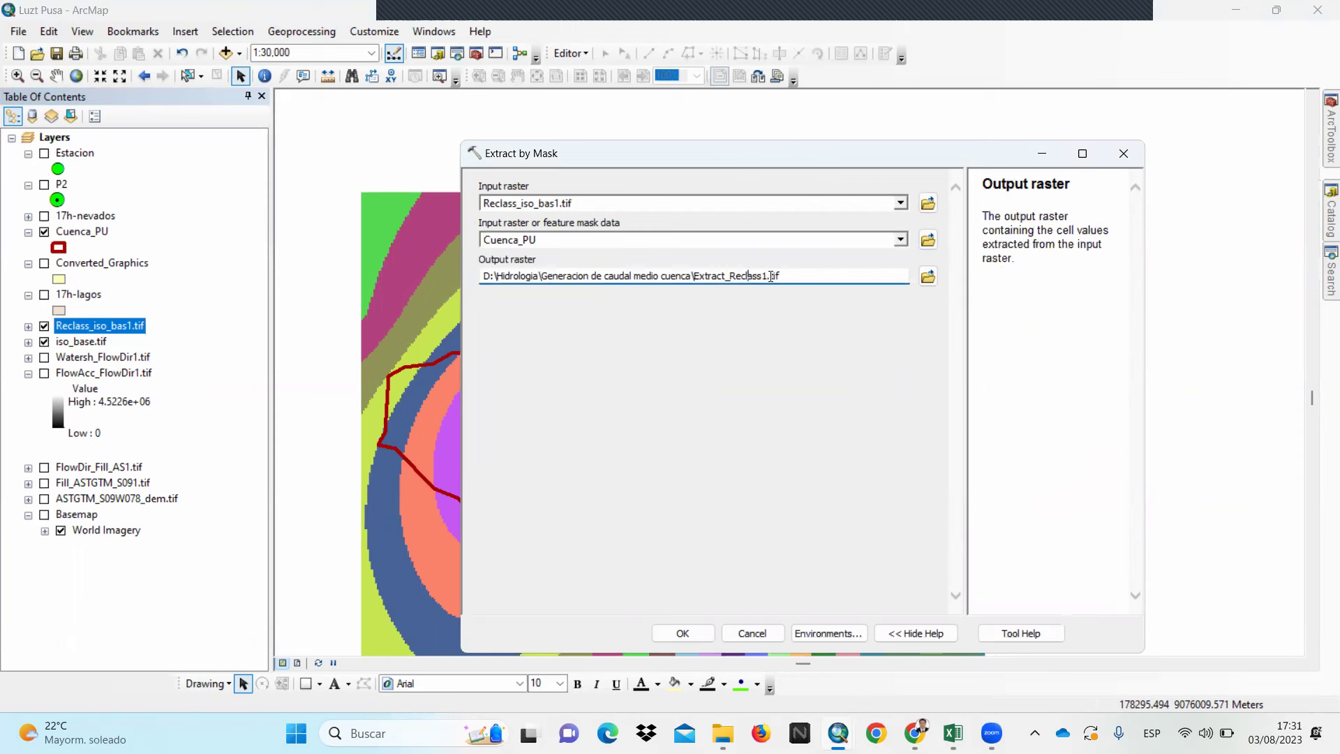
{"action": "key", "text": "BackSpace"}
{"action": "key", "text": "BackSpace"}
{"action": "key", "text": "BackSpace"}
{"action": "key", "text": "BackSpace"}
{"action": "key", "text": "BackSpace"}
{"action": "key", "text": "BackSpace"}
{"action": "key", "text": "BackSpace"}
{"action": "key", "text": "BackSpace"}
{"action": "key", "text": "BackSpace"}
{"action": "key", "text": "BackSpace"}
{"action": "key", "text": "BackSpace"}
{"action": "key", "text": "BackSpace"}
{"action": "key", "text": "BackSpace"}
{"action": "key", "text": "BackSpace"}
{"action": "key", "text": "BackSpace"}
{"action": "key", "text": "BackSpace"}
{"action": "type", "text": "Raster_cu"}
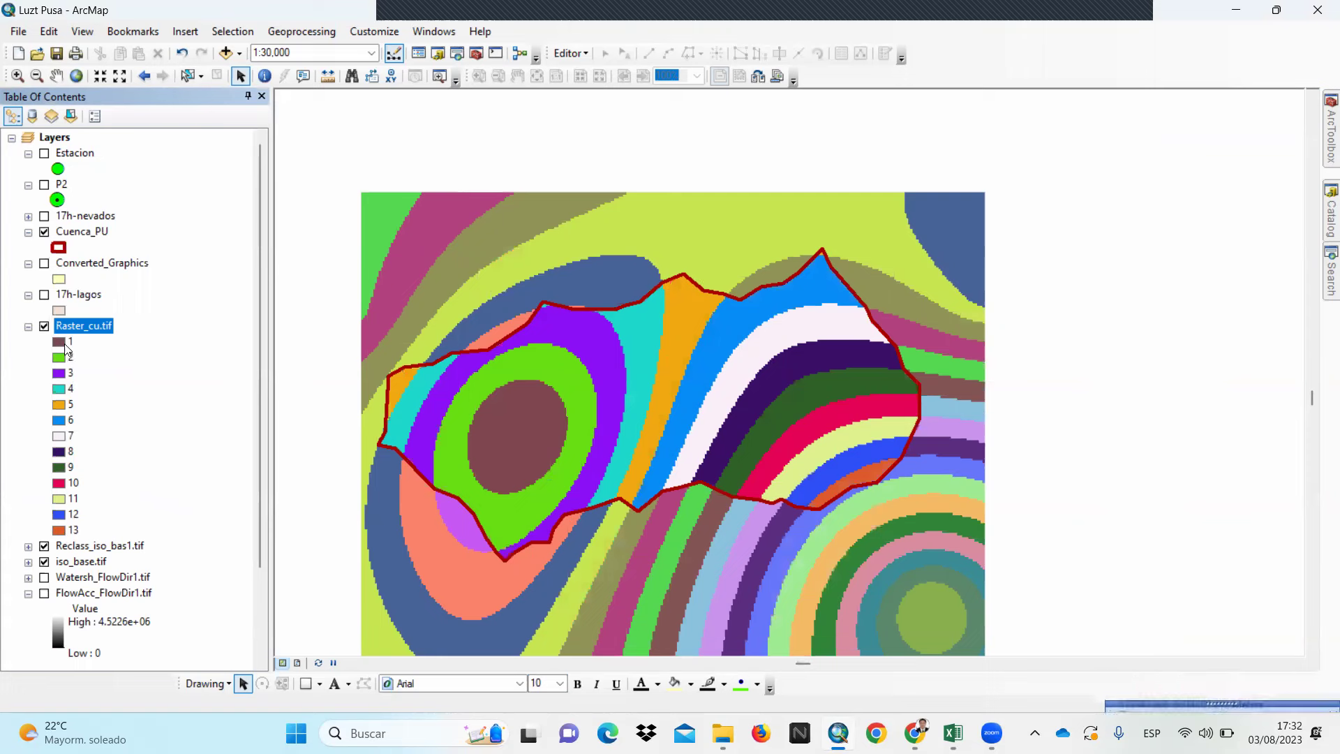
Hide the Reclass_iso_bas1.tif and iso_base.tif layers and collapse the legend of FlowAcc_FlowDir1.tif
{"action": "left_click", "coordinate": [44, 547]}
{"action": "left_click", "coordinate": [44, 561]}
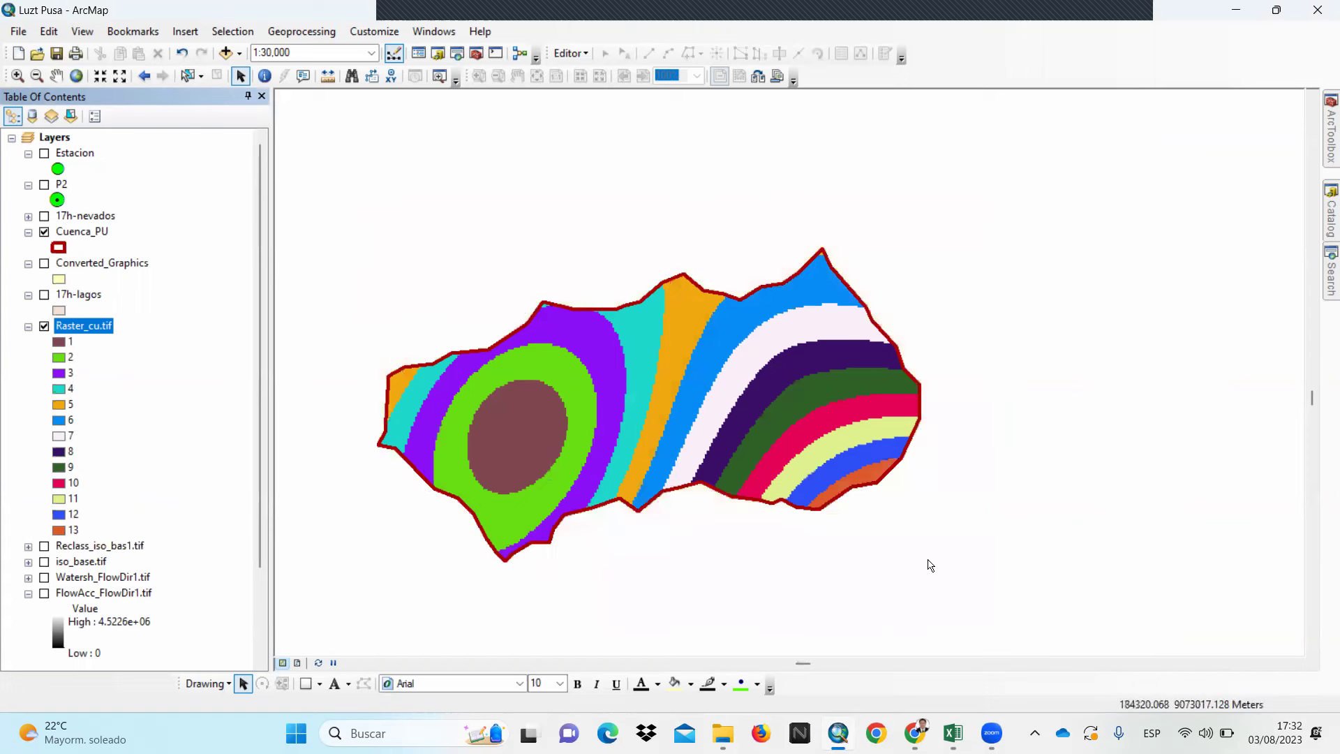
{"action": "scroll", "coordinate": [876, 449], "scroll_direction": "up", "scroll_amount": 2}
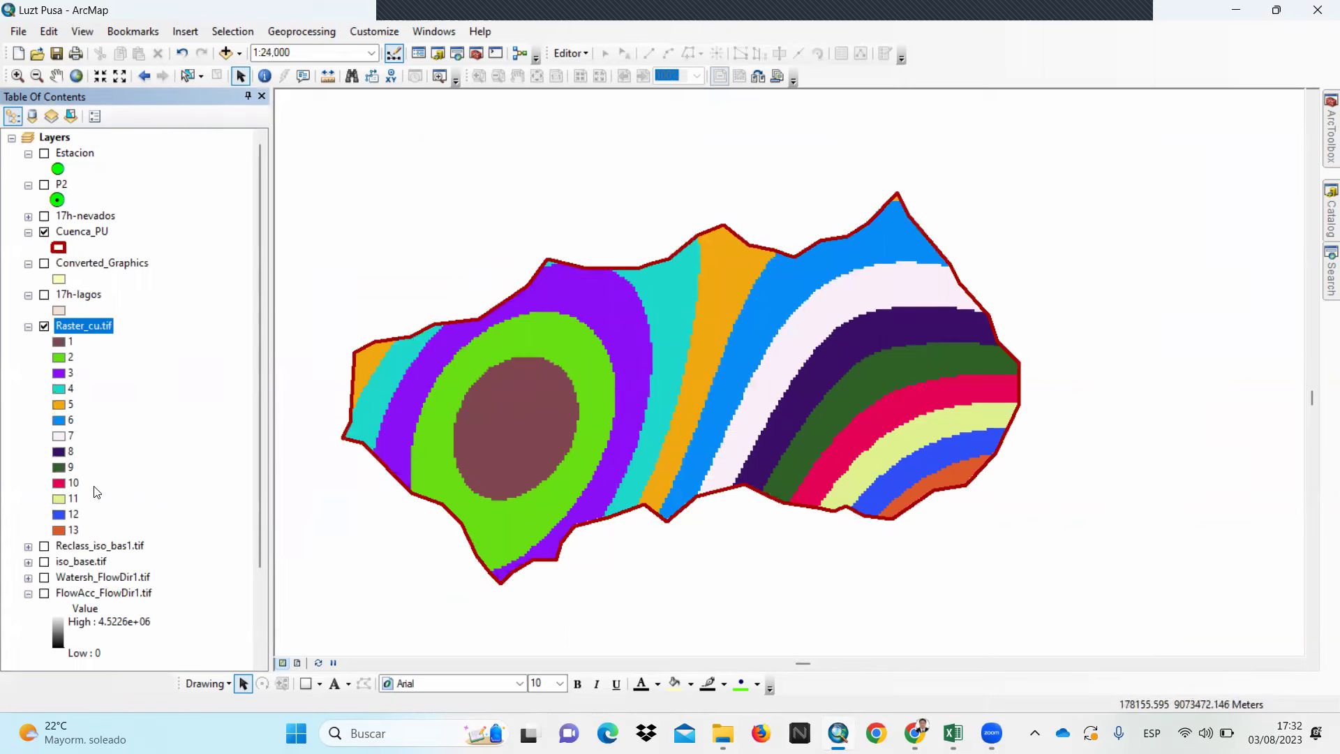
{"action": "left_click", "coordinate": [28, 594]}
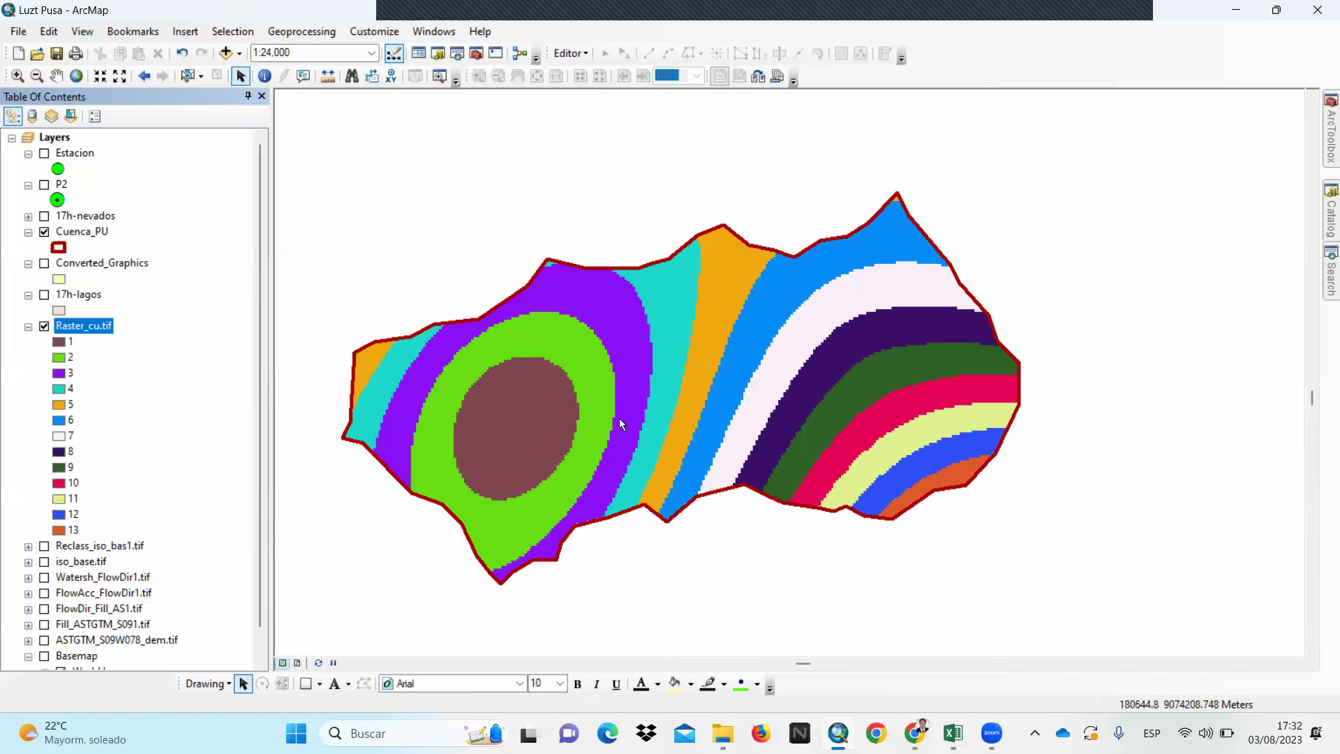
Turn the Reclass_iso_bas1.tif and iso_base.tif layers back on around the clipped basin raster
{"action": "left_click", "coordinate": [44, 546]}
{"action": "left_click", "coordinate": [44, 562]}
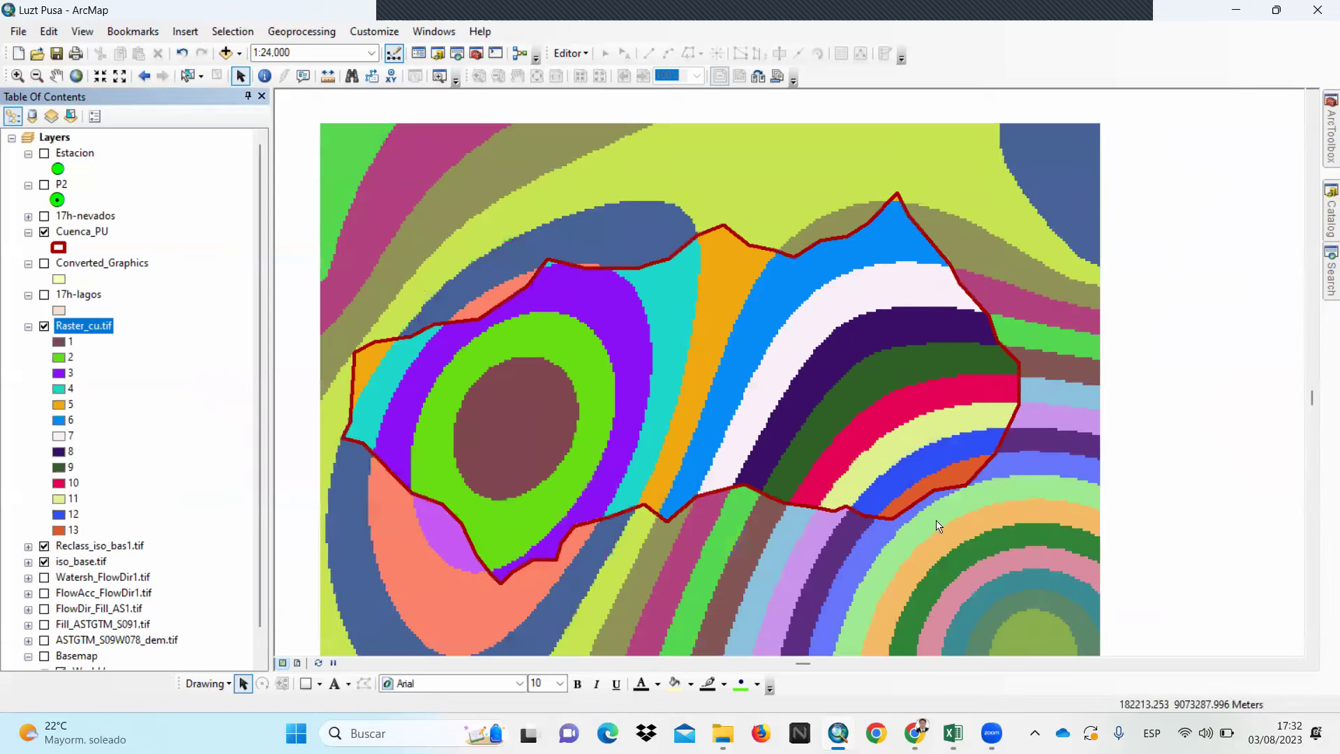
{"action": "scroll", "coordinate": [728, 462], "scroll_direction": "up", "scroll_amount": 1}
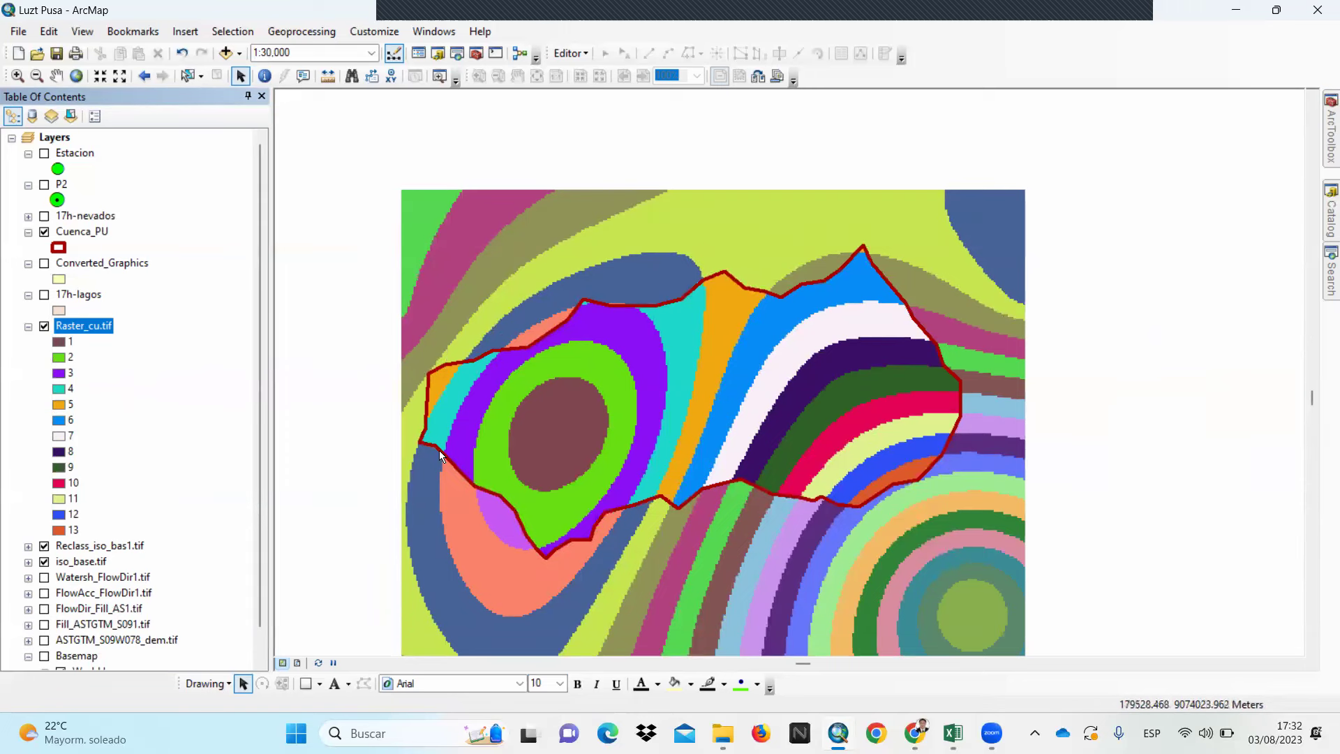
Collapse the Spatial Analyst Tools and expand the From Raster toolset of the Conversion Tools
{"action": "left_click", "coordinate": [1322, 138]}
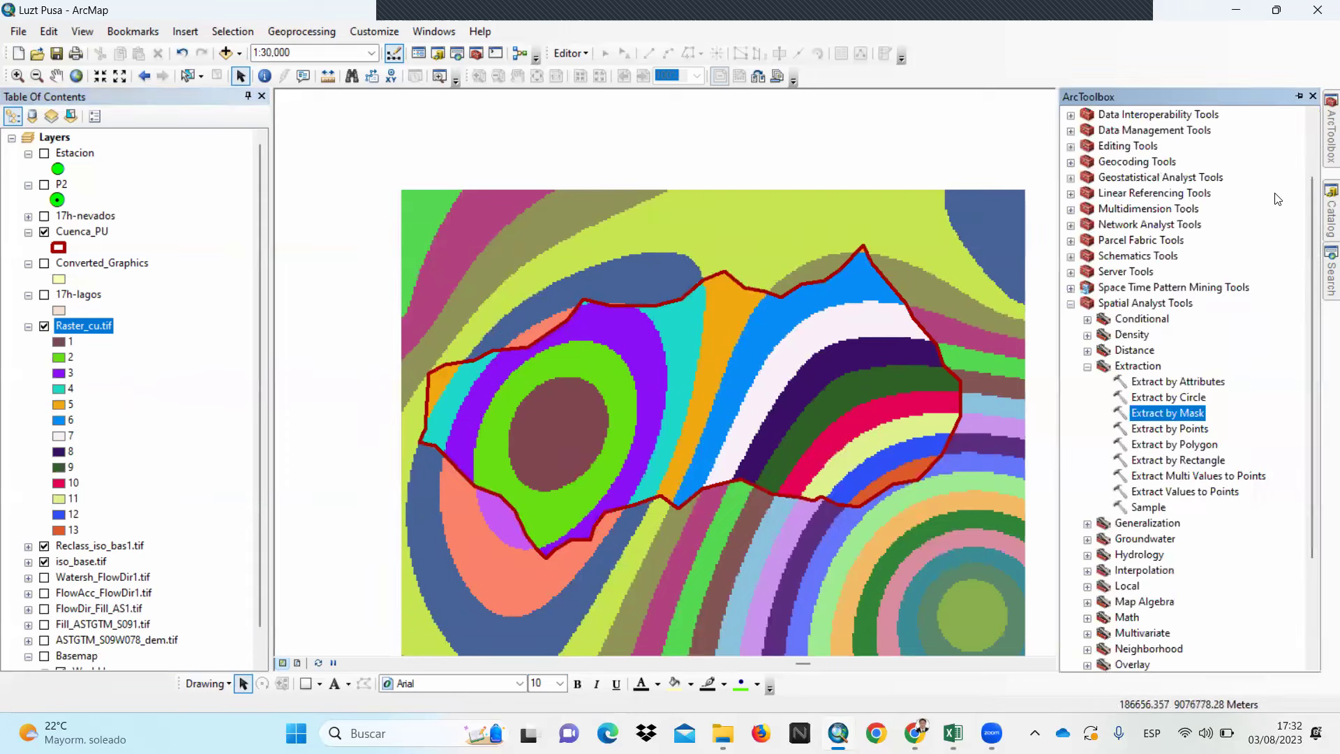
{"action": "left_click", "coordinate": [1087, 367]}
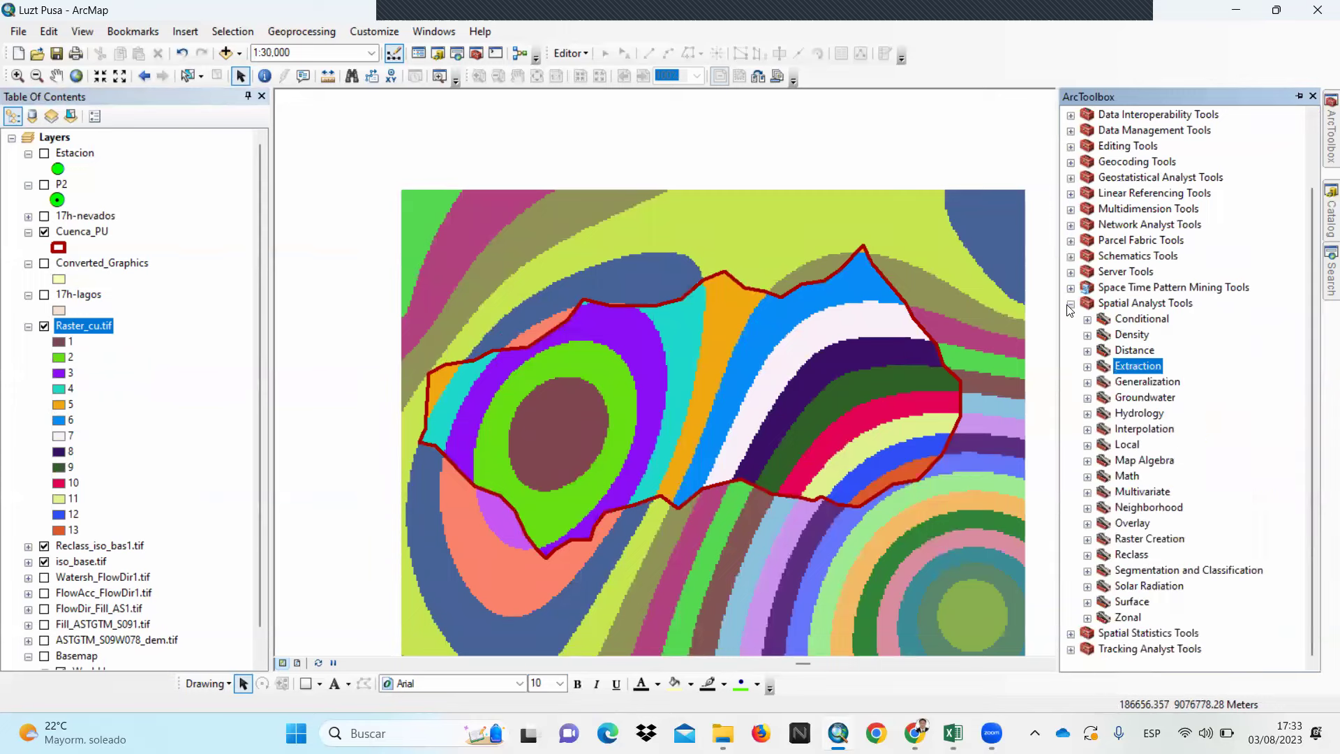
{"action": "left_click", "coordinate": [1070, 305]}
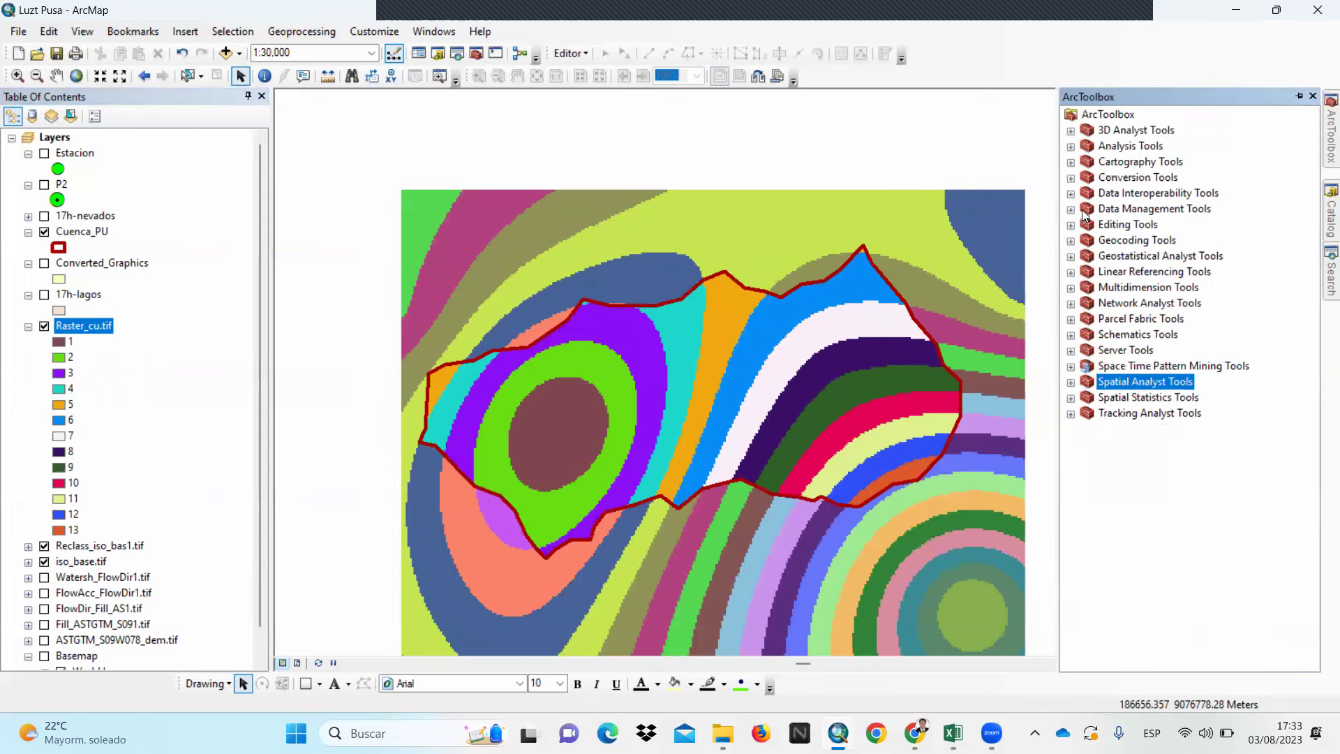
{"action": "left_click", "coordinate": [1070, 178]}
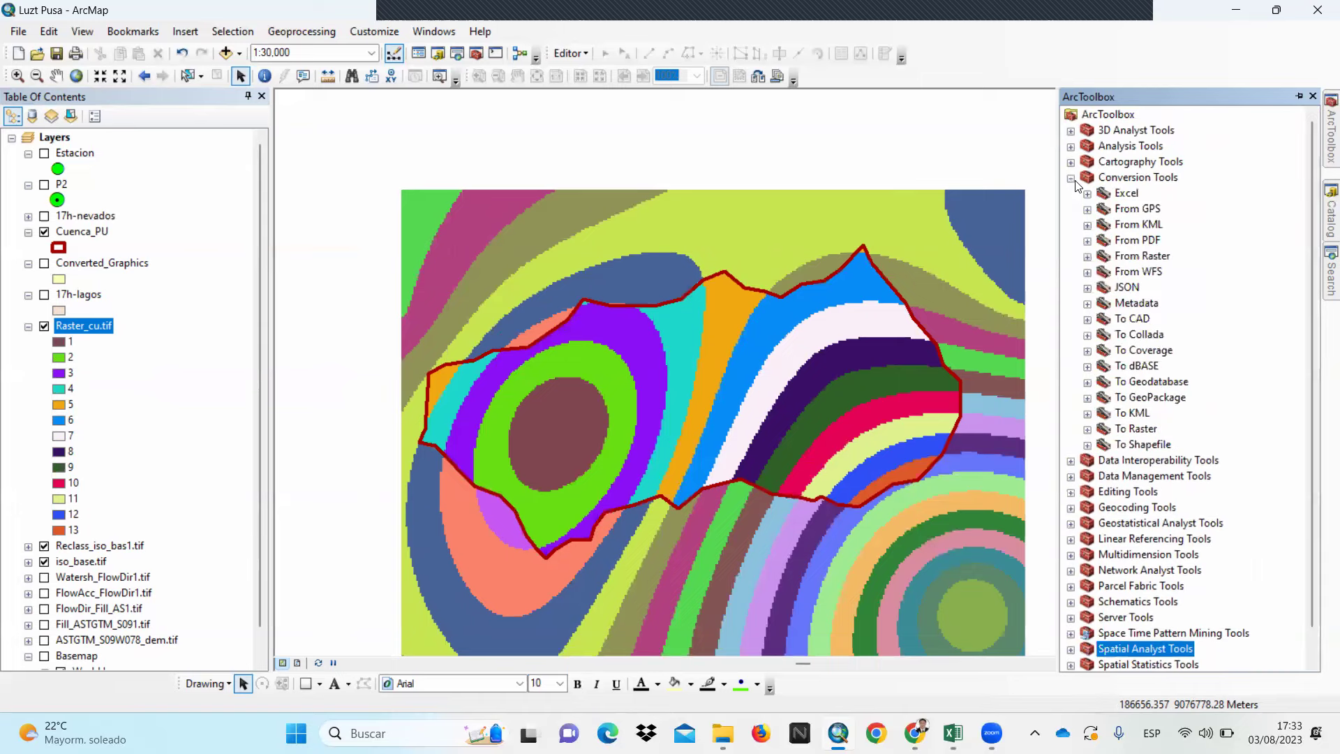
{"action": "left_click", "coordinate": [1088, 257]}
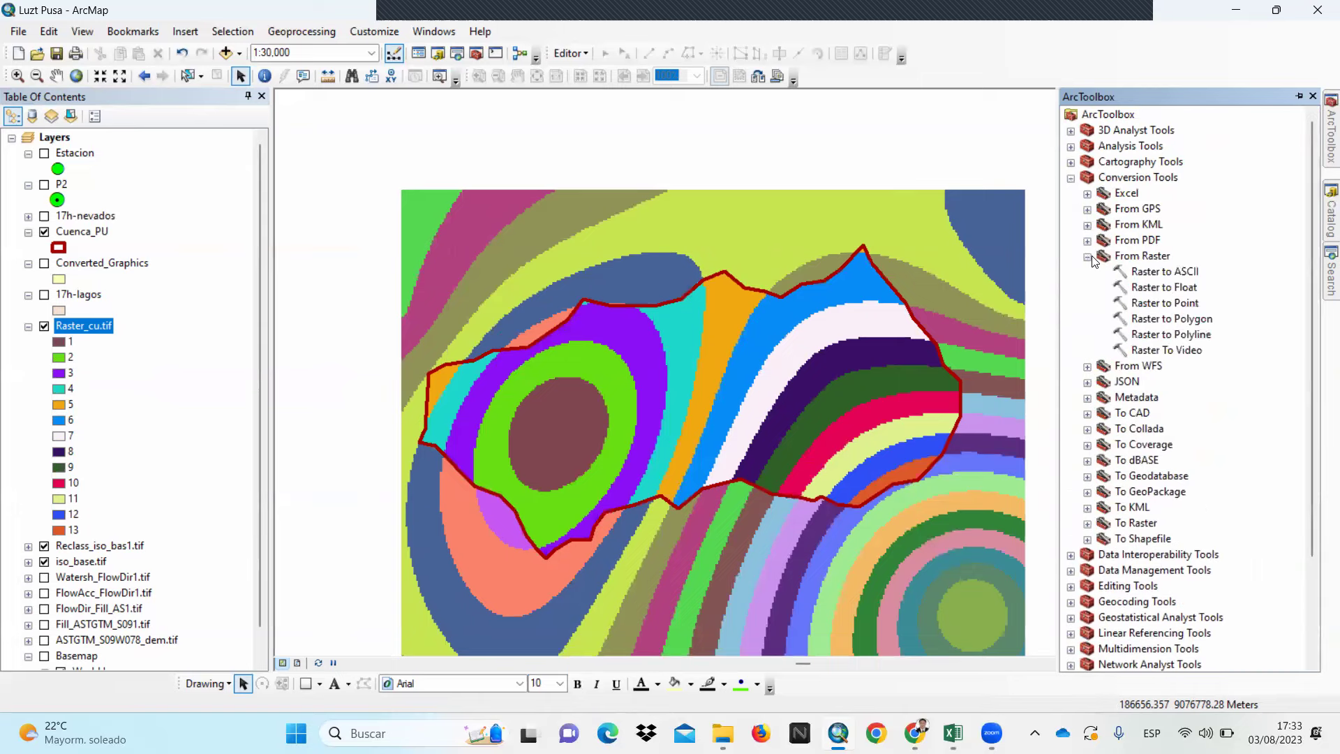
{"action": "double_click", "coordinate": [1162, 319]}
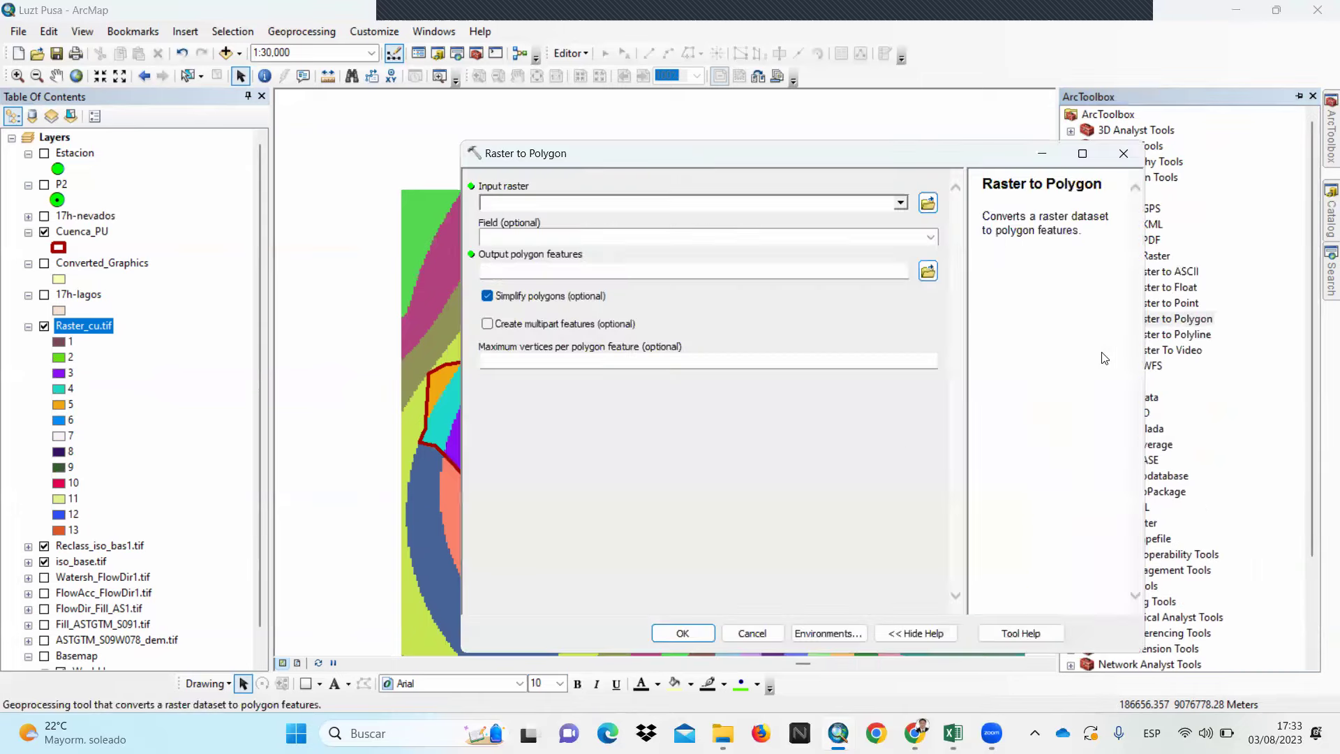
{"action": "left_click", "coordinate": [901, 204]}
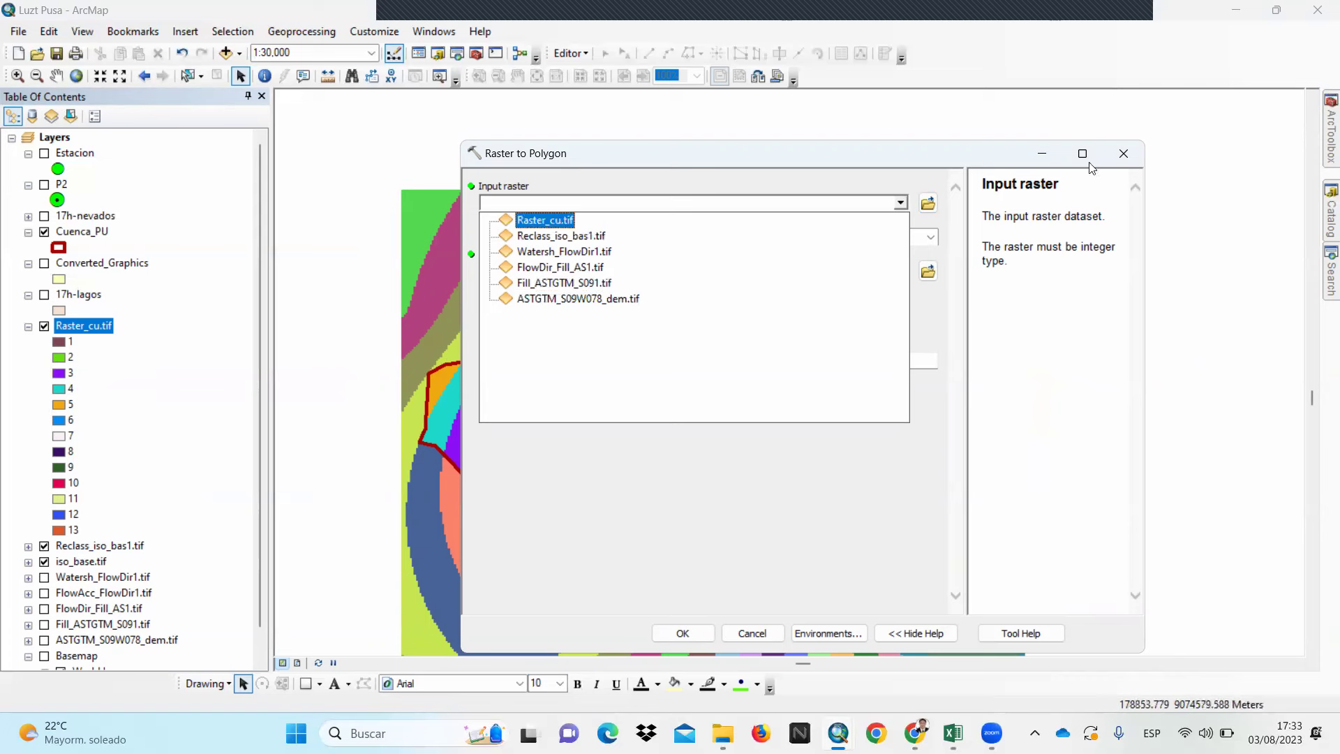
{"action": "left_click", "coordinate": [1123, 159]}
{"action": "left_click", "coordinate": [1120, 156]}
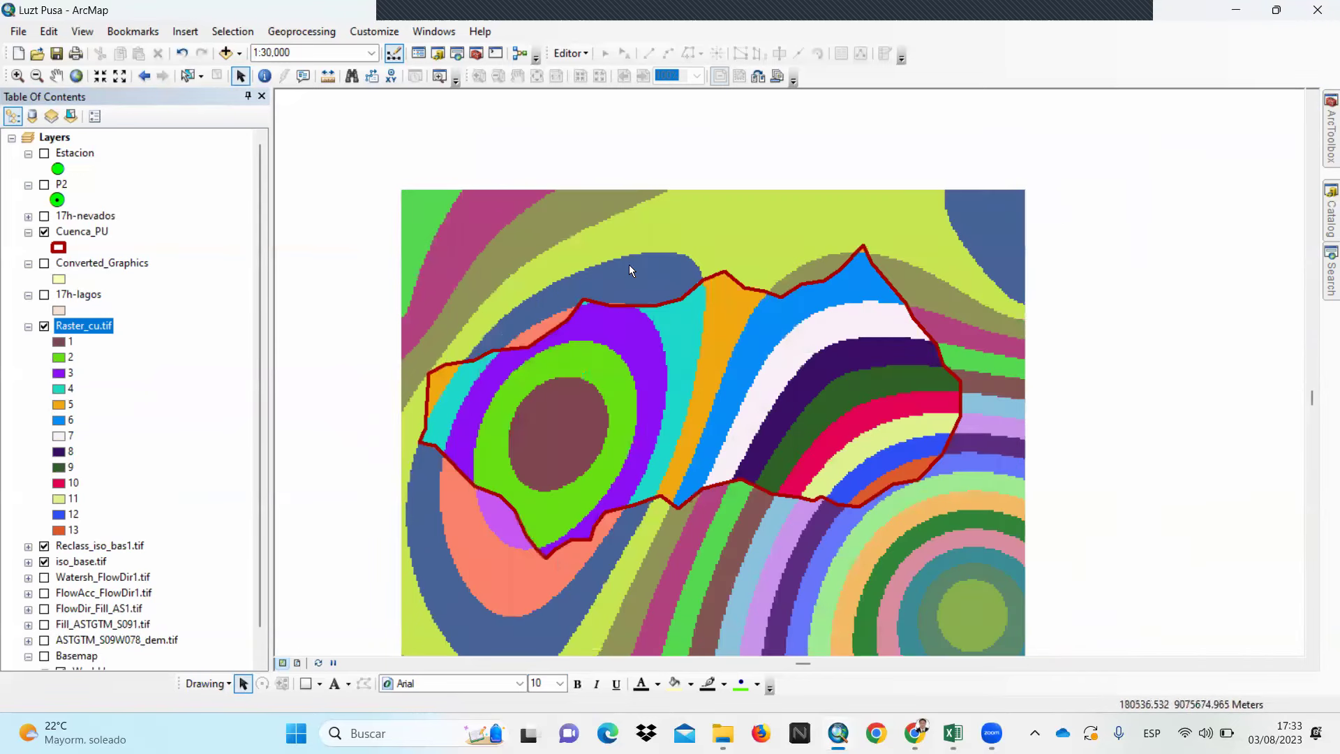
{"action": "scroll", "coordinate": [604, 252], "scroll_direction": "up", "scroll_amount": 1}
{"action": "scroll", "coordinate": [605, 252], "scroll_direction": "down", "scroll_amount": 3}
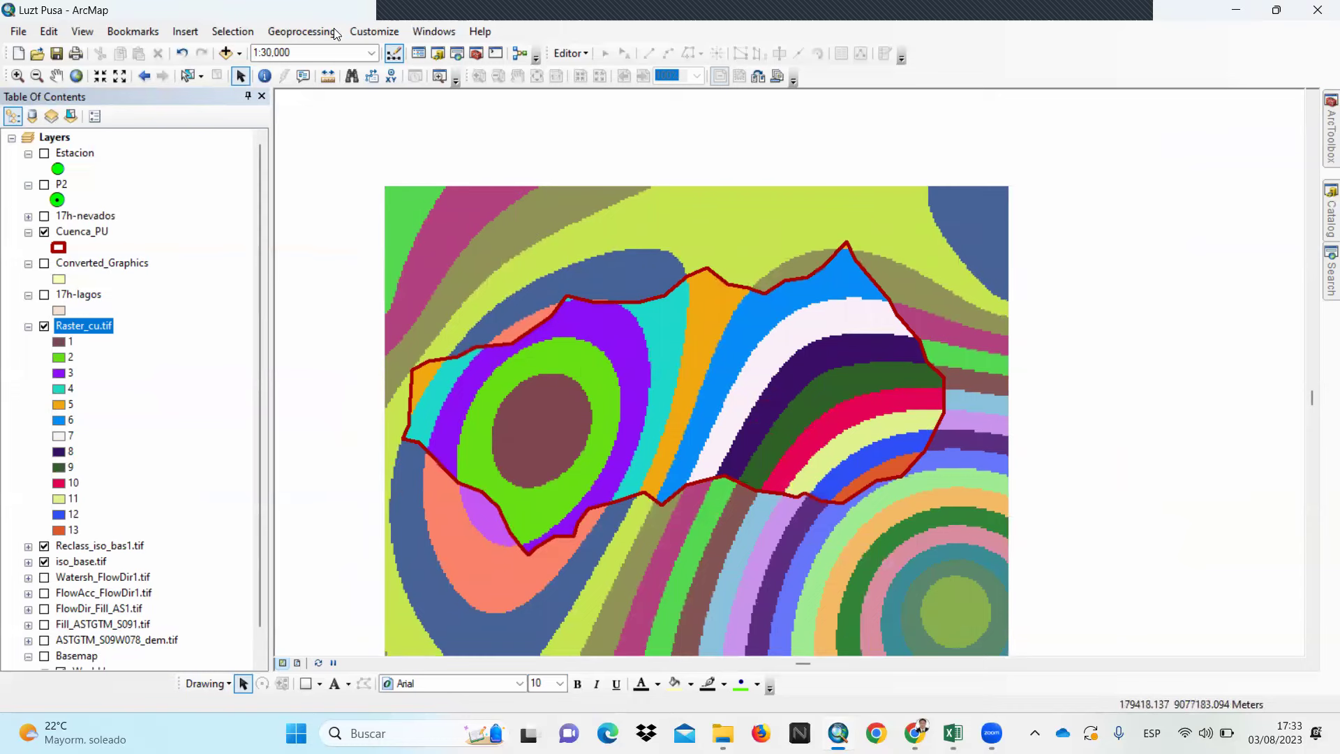
{"action": "left_click", "coordinate": [295, 32]}
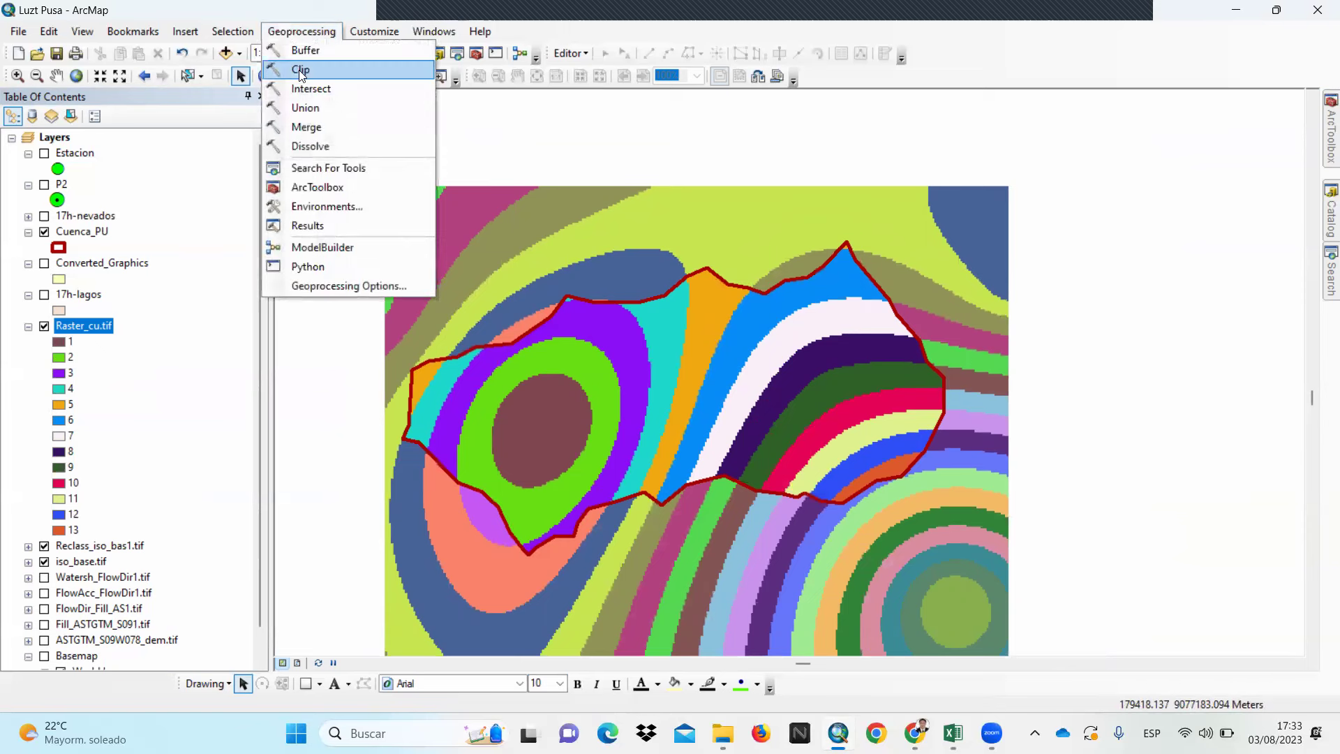
{"action": "left_click", "coordinate": [301, 33]}
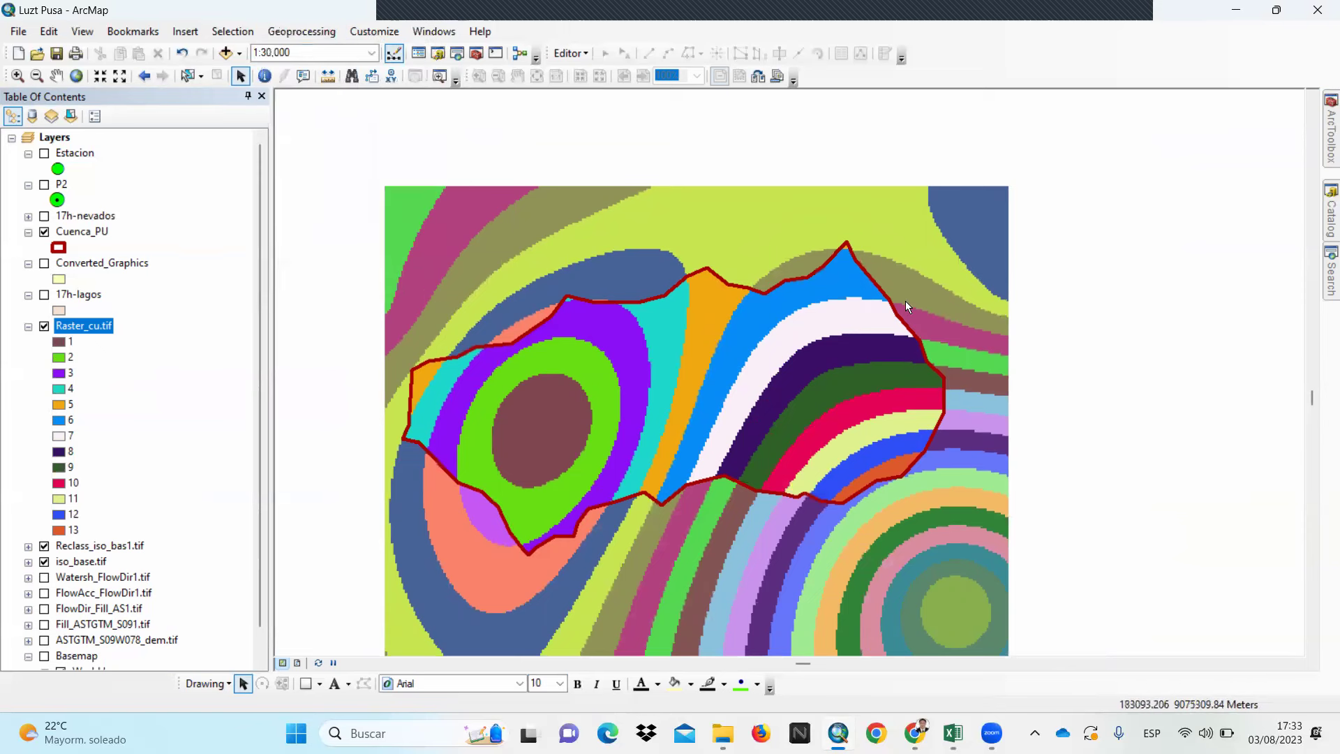
Start Raster to Polygon with Raster_cu.tif as the input raster and Value as the field
{"action": "left_click", "coordinate": [1331, 131]}
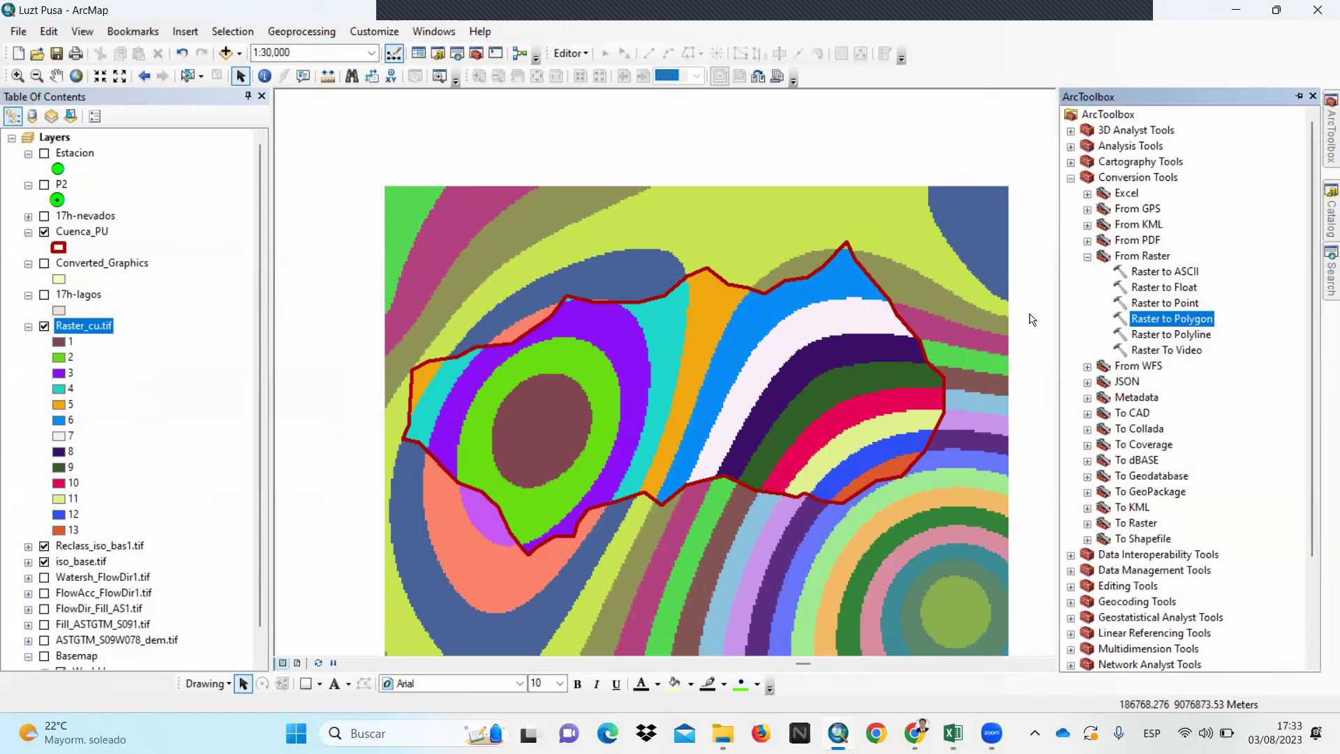
{"action": "double_click", "coordinate": [1145, 319]}
{"action": "left_click_drag", "start_coordinate": [78, 326], "coordinate": [535, 201]}
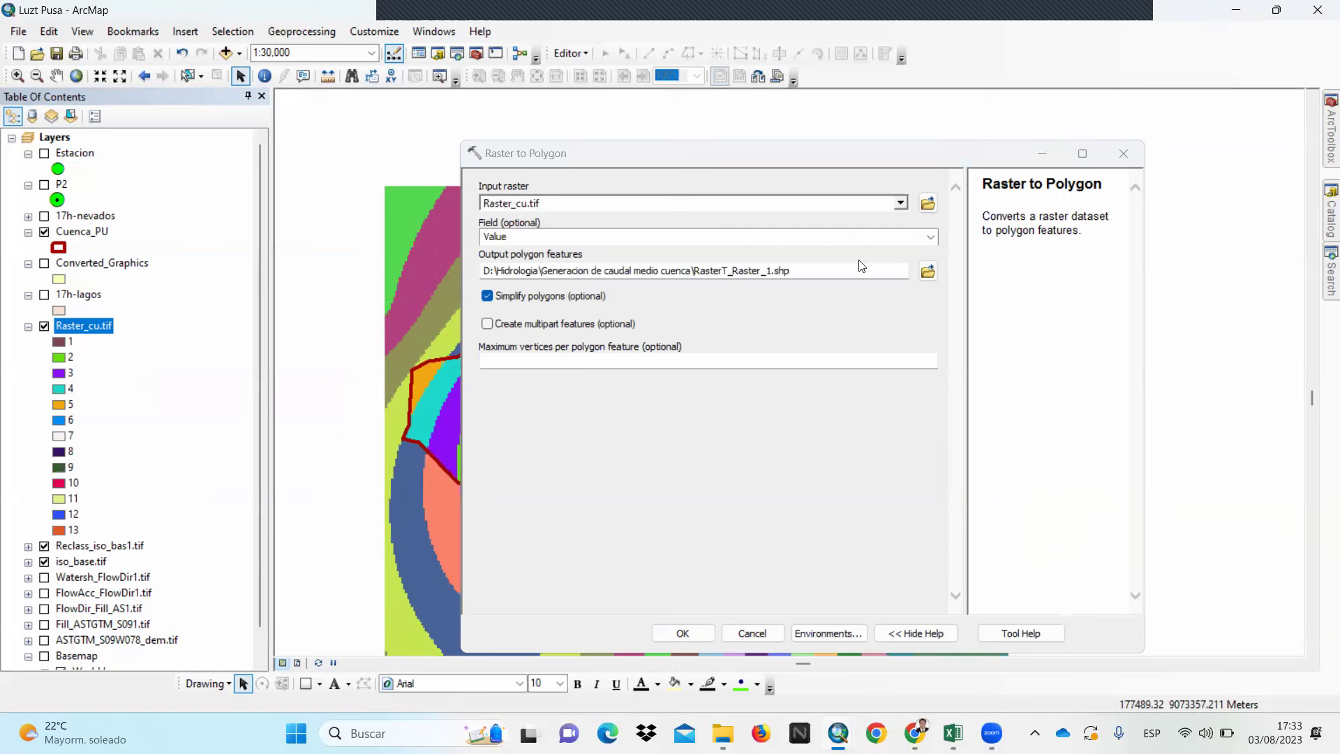
{"action": "left_click", "coordinate": [935, 237]}
{"action": "left_click", "coordinate": [926, 247]}
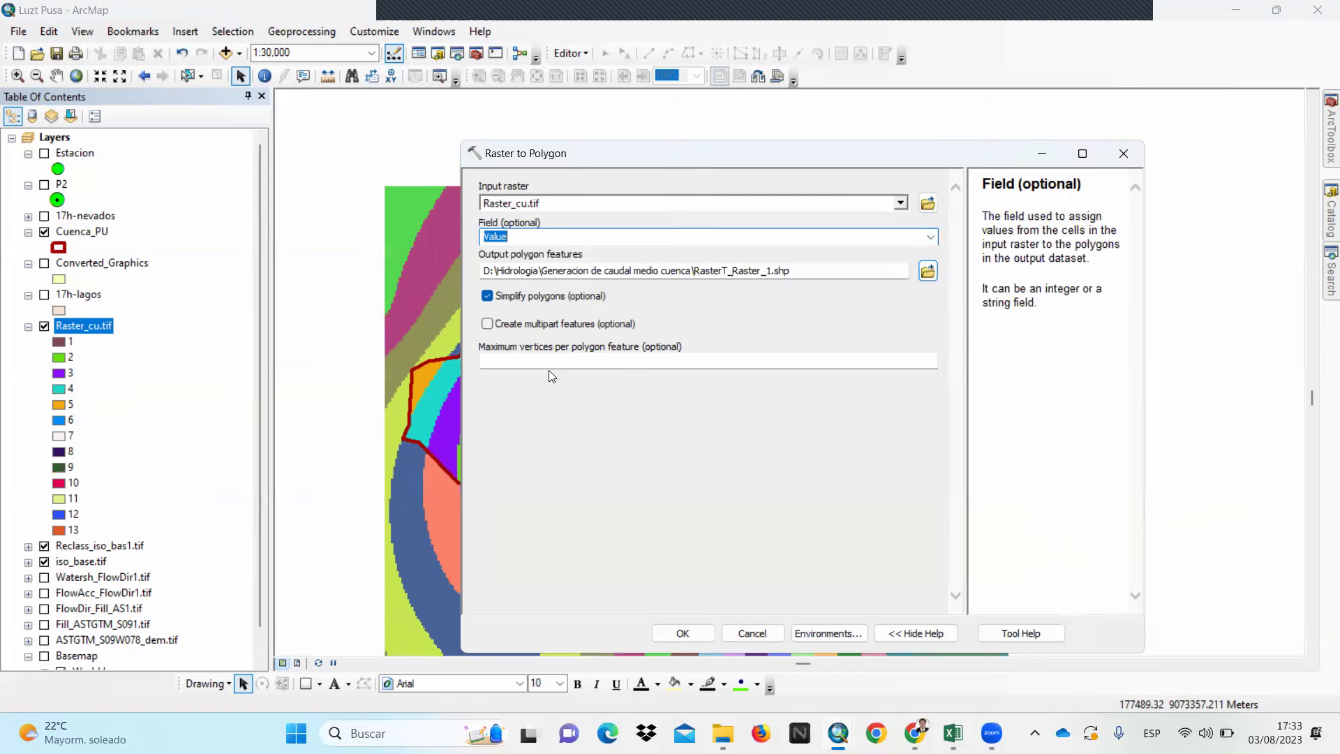
Name the output polygon features area_pol.shp and run Raster to Polygon with simplified polygons
{"action": "left_click", "coordinate": [755, 269]}
{"action": "key", "text": "BackSpace"}
{"action": "key", "text": "BackSpace"}
{"action": "key", "text": "BackSpace"}
{"action": "key", "text": "BackSpace"}
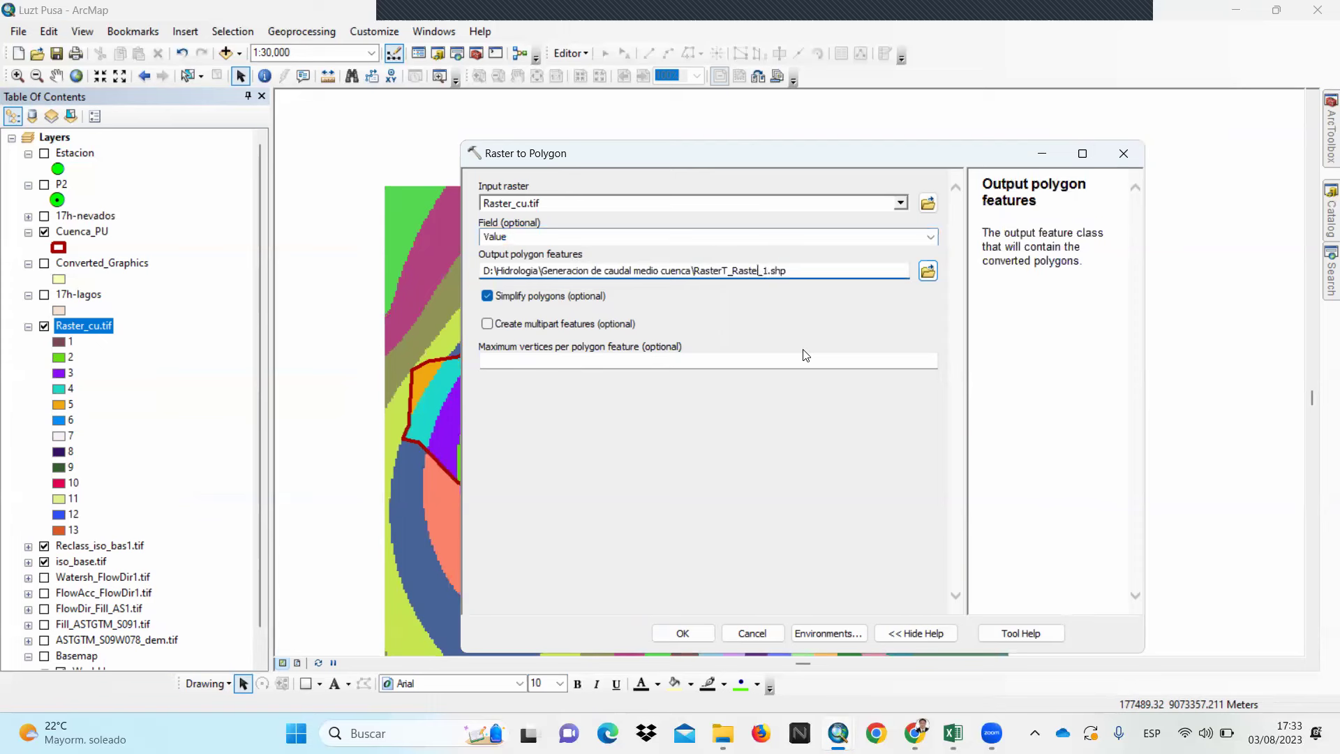
{"action": "key", "text": "BackSpace"}
{"action": "key", "text": "BackSpace"}
{"action": "key", "text": "BackSpace"}
{"action": "key", "text": "BackSpace"}
{"action": "key", "text": "BackSpace"}
{"action": "key", "text": "BackSpace"}
{"action": "key", "text": "BackSpace"}
{"action": "key", "text": "BackSpace"}
{"action": "key", "text": "BackSpace"}
{"action": "key", "text": "BackSpace"}
{"action": "type", "text": "area"}
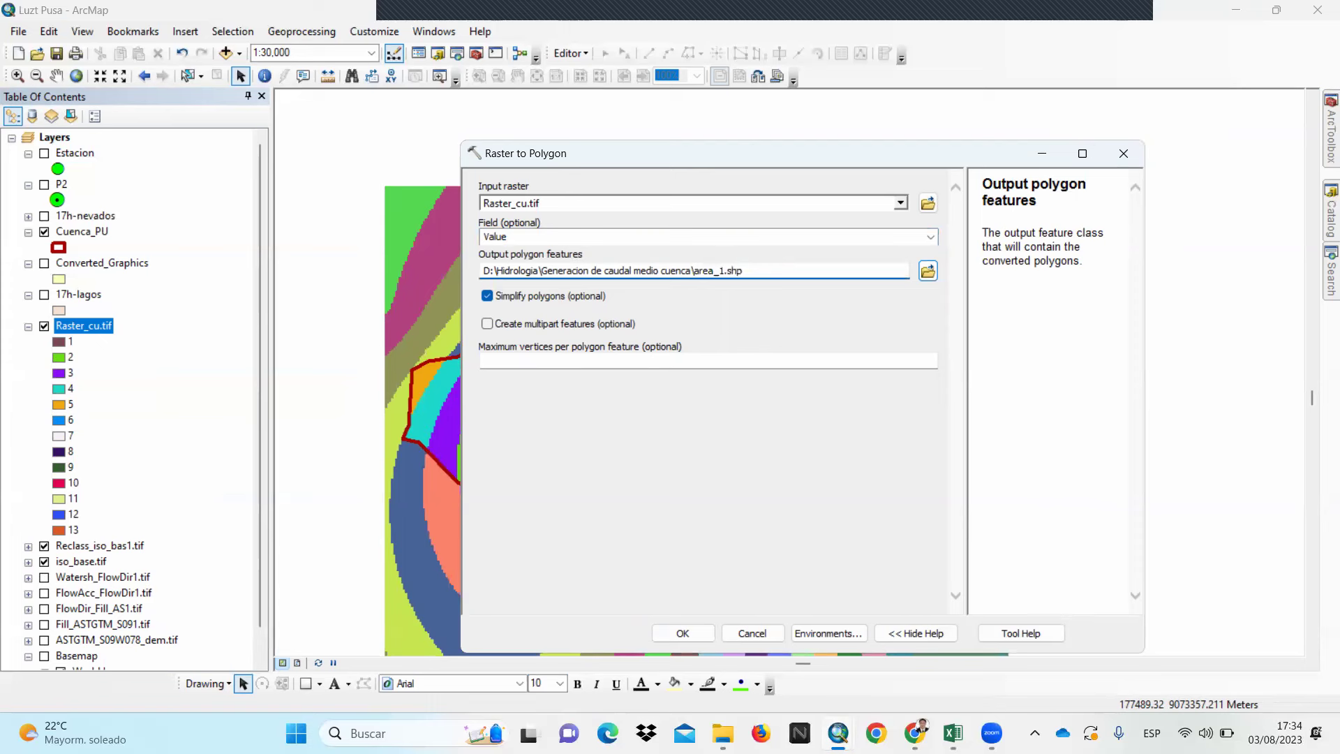
{"action": "left_click", "coordinate": [723, 270]}
{"action": "key", "text": "BackSpace"}
{"action": "type", "text": "p"}
{"action": "type", "text": "l"}
{"action": "left_click", "coordinate": [682, 631]}
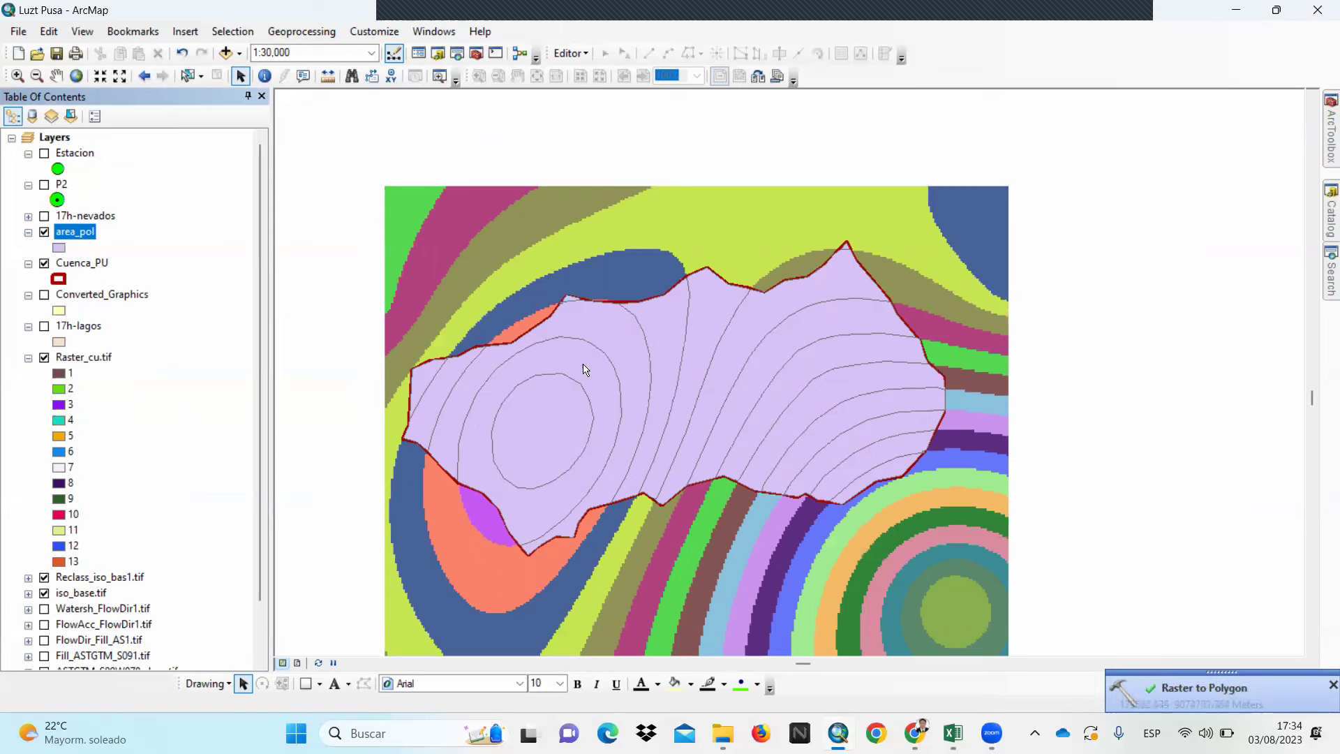
Symbolize the area_pol layer by unique values of the gridcode field, adding all values as categories
{"action": "scroll", "coordinate": [609, 315], "scroll_direction": "down", "scroll_amount": 1}
{"action": "scroll", "coordinate": [609, 316], "scroll_direction": "up", "scroll_amount": 1}
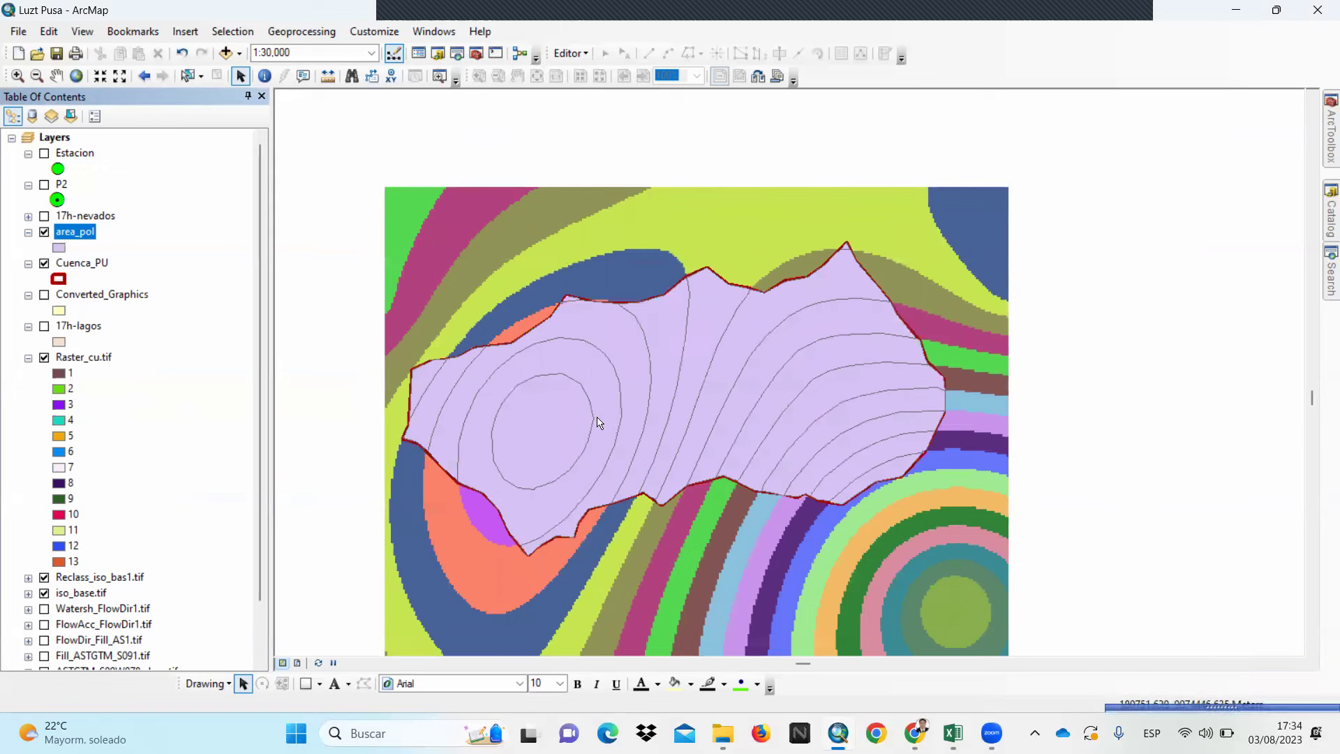
{"action": "double_click", "coordinate": [75, 234]}
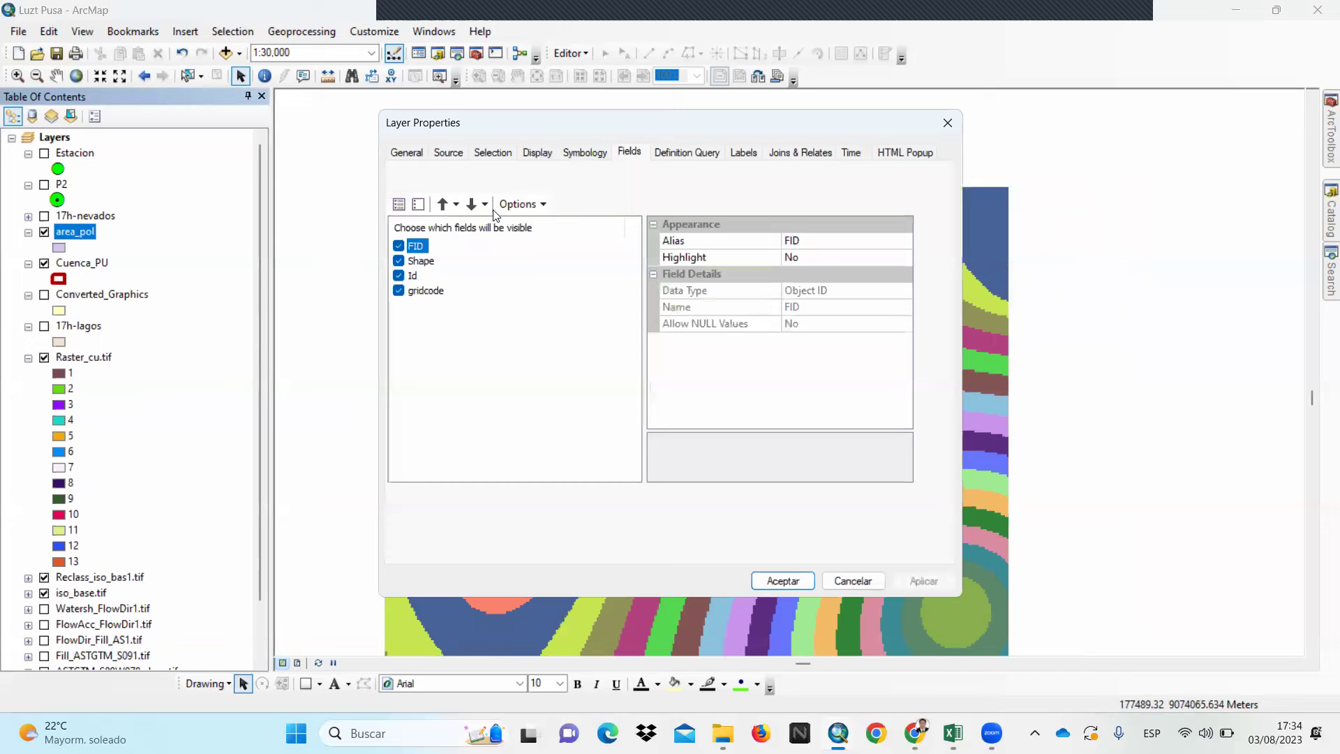
{"action": "left_click", "coordinate": [582, 159]}
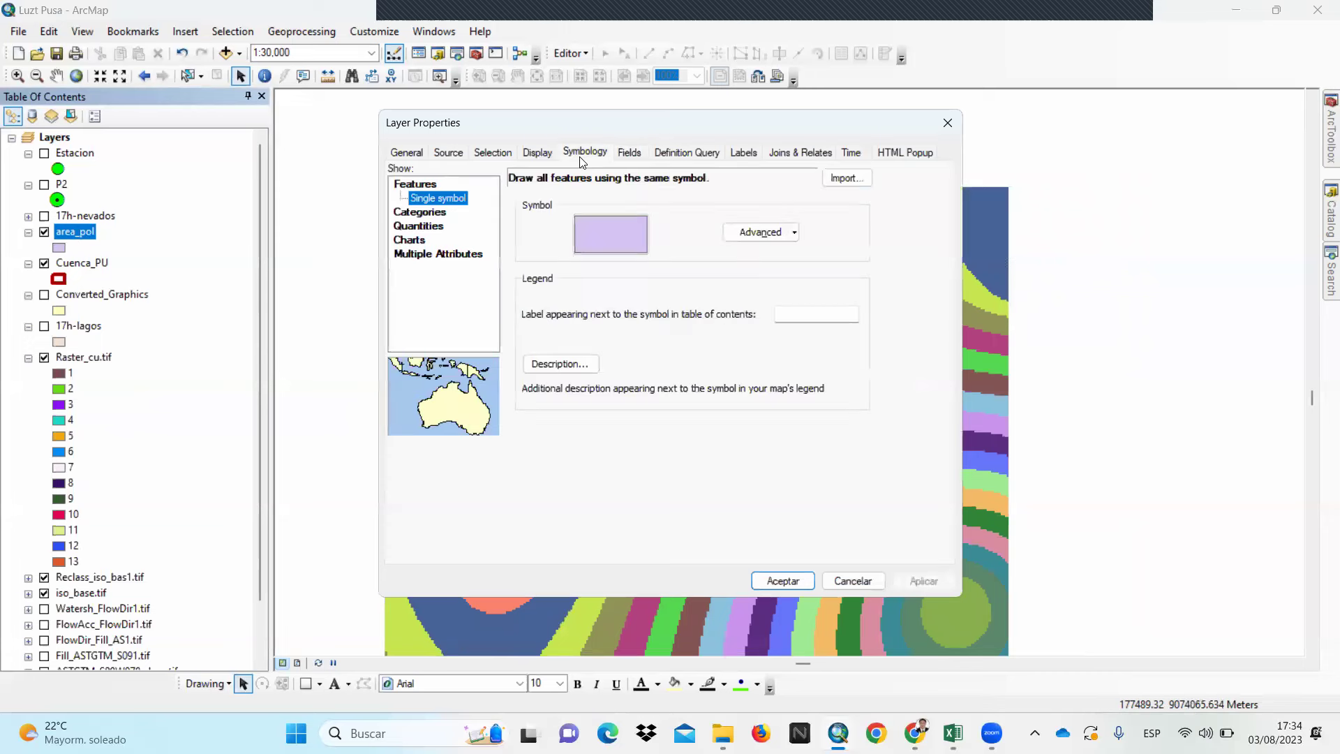
{"action": "left_click", "coordinate": [419, 211]}
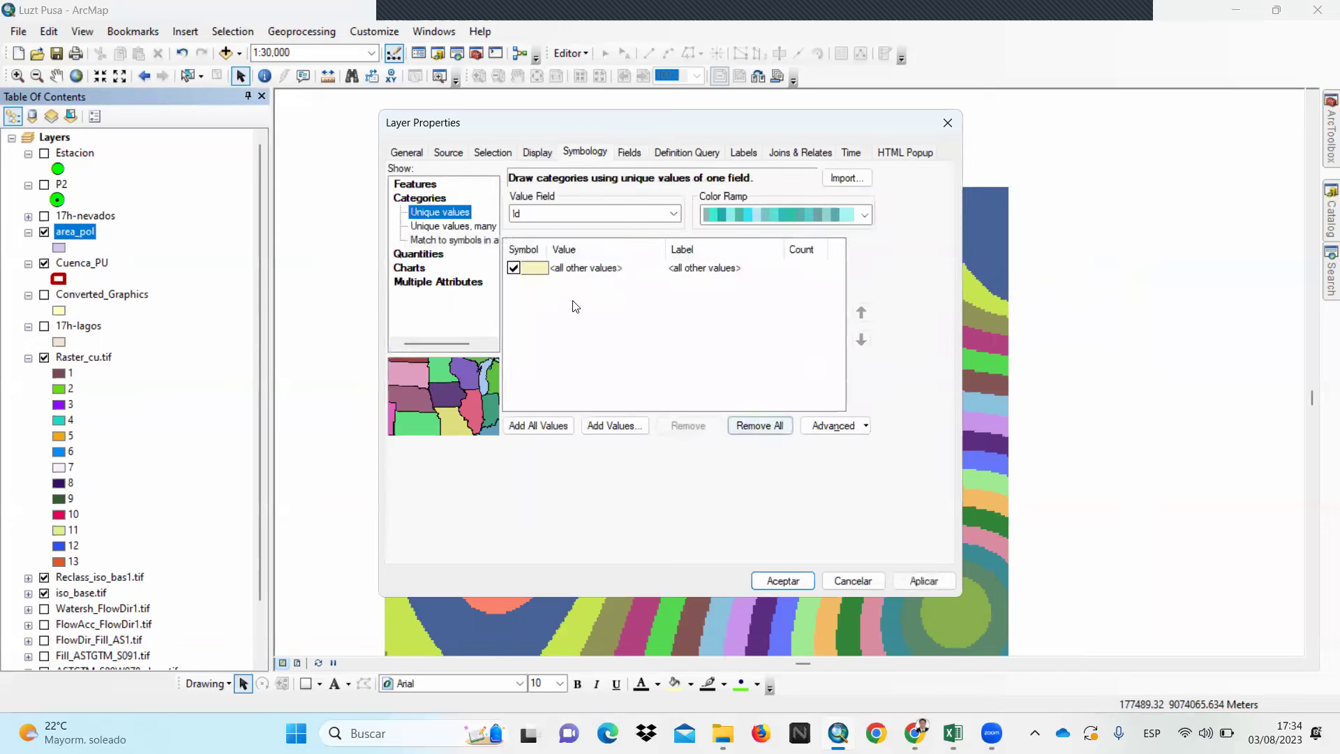
{"action": "left_click", "coordinate": [568, 214]}
{"action": "left_click", "coordinate": [550, 241]}
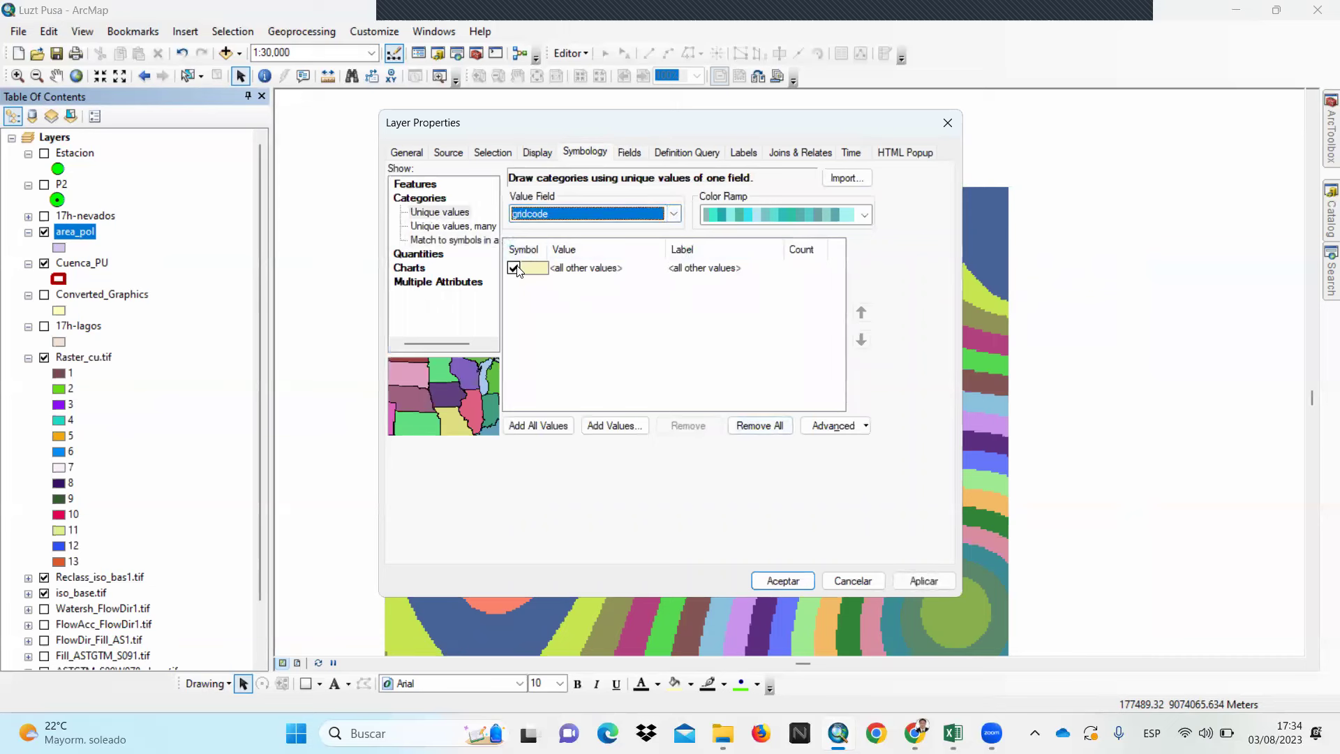
{"action": "left_click", "coordinate": [524, 427]}
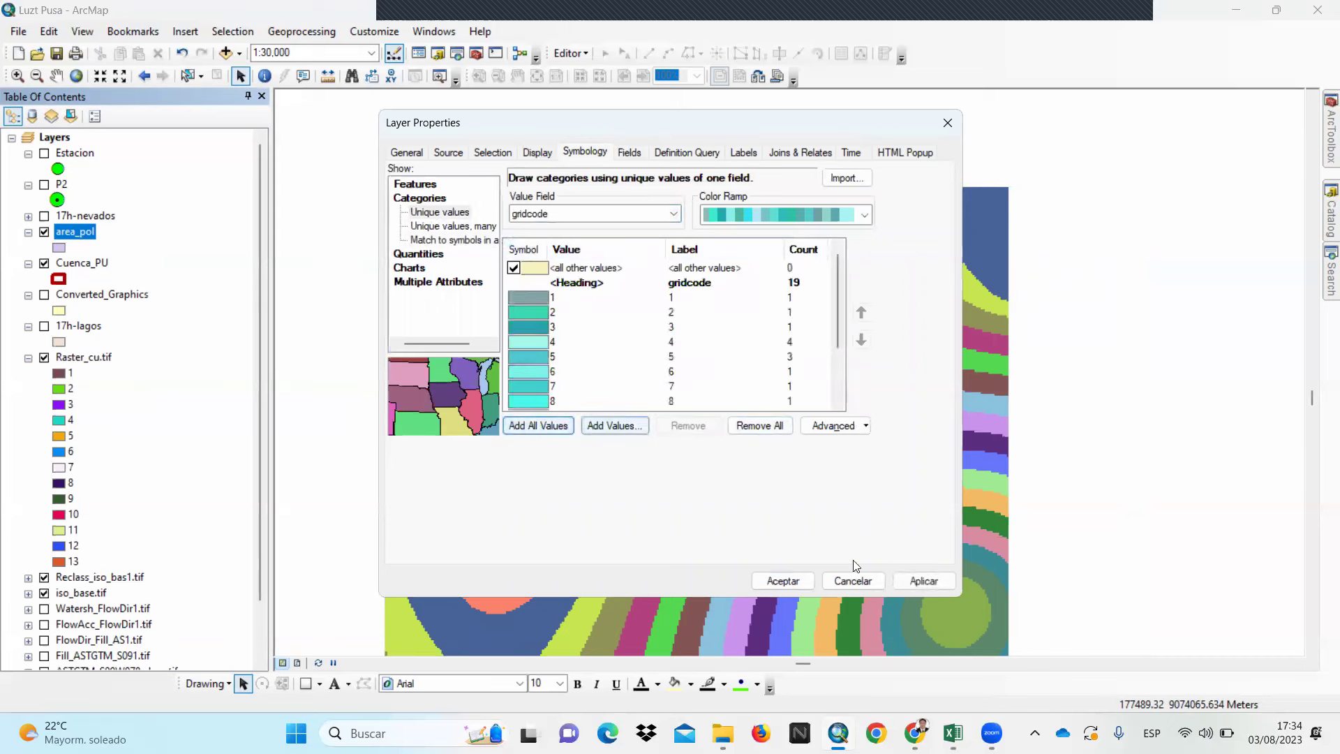
{"action": "left_click", "coordinate": [928, 589]}
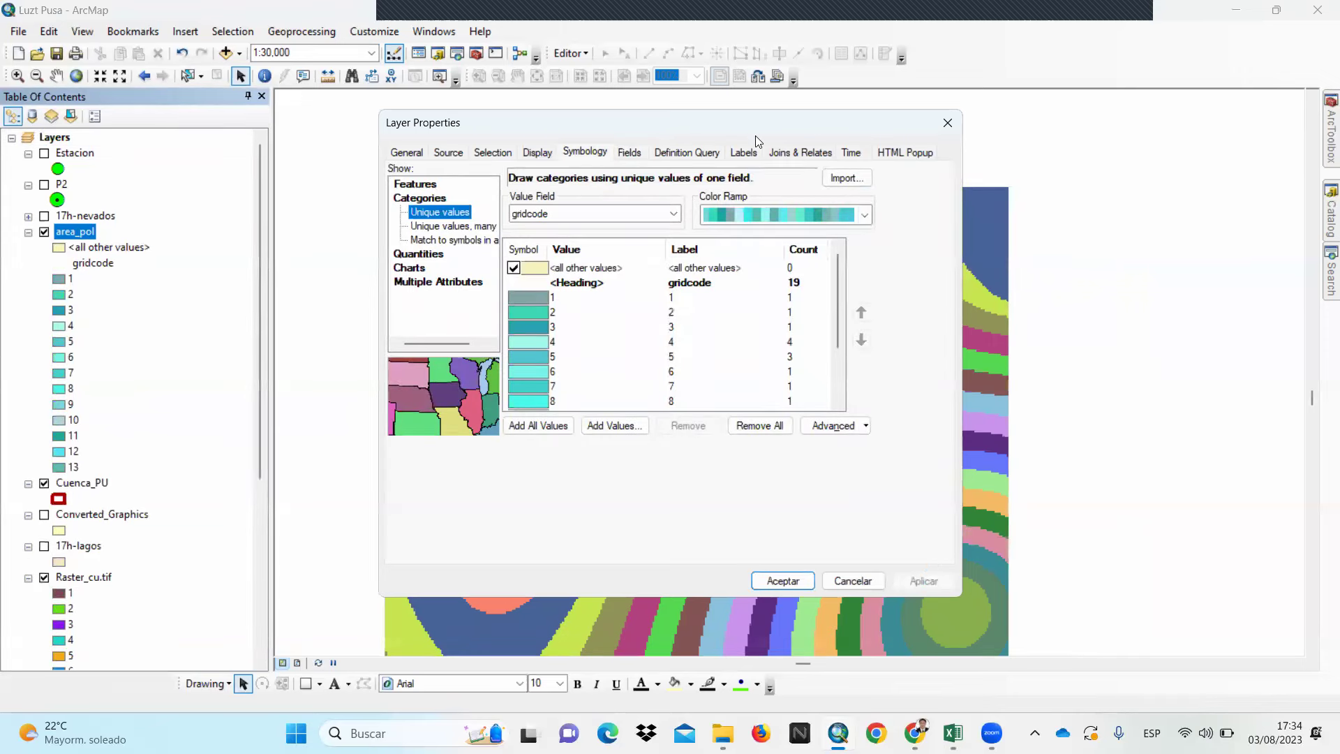
Apply a vivid multicolour ramp to the area_pol gridcode classes
{"action": "left_click_drag", "start_coordinate": [755, 136], "coordinate": [539, 221]}
{"action": "left_click", "coordinate": [647, 300]}
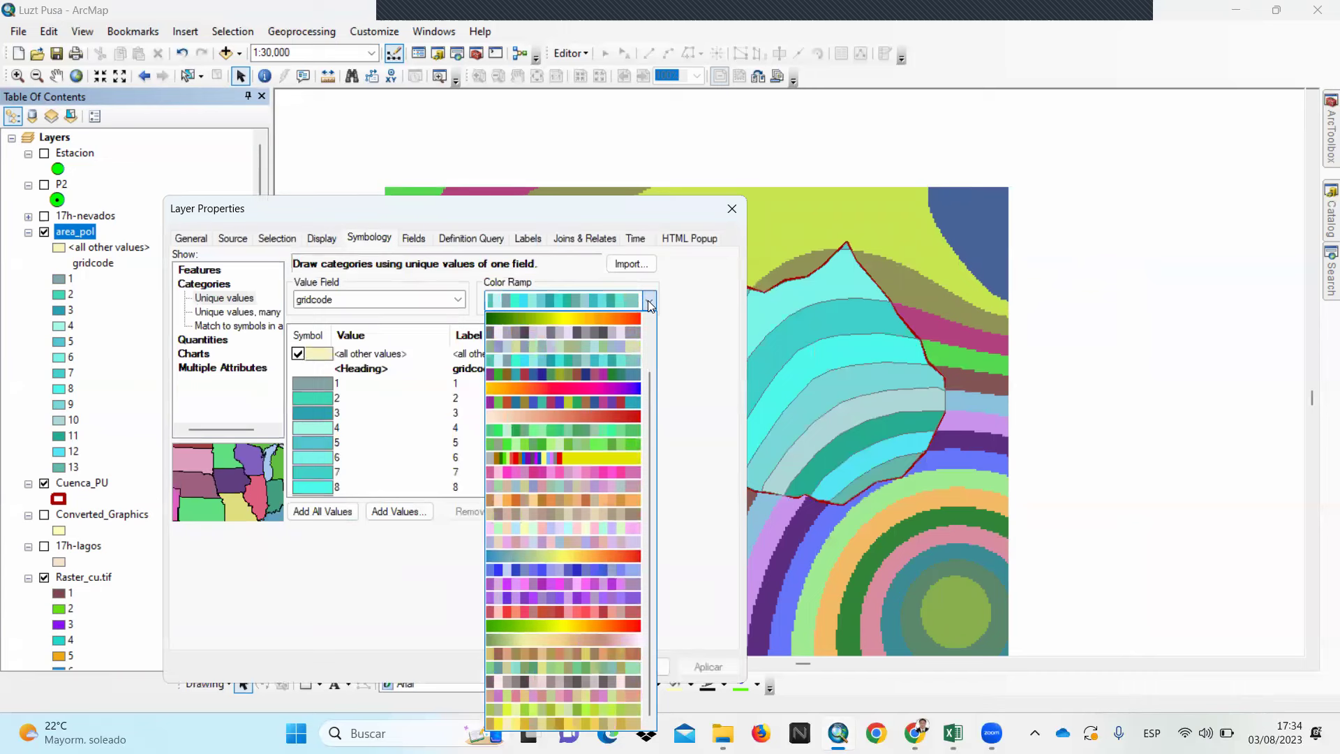
{"action": "left_click", "coordinate": [575, 404]}
{"action": "left_click", "coordinate": [695, 668]}
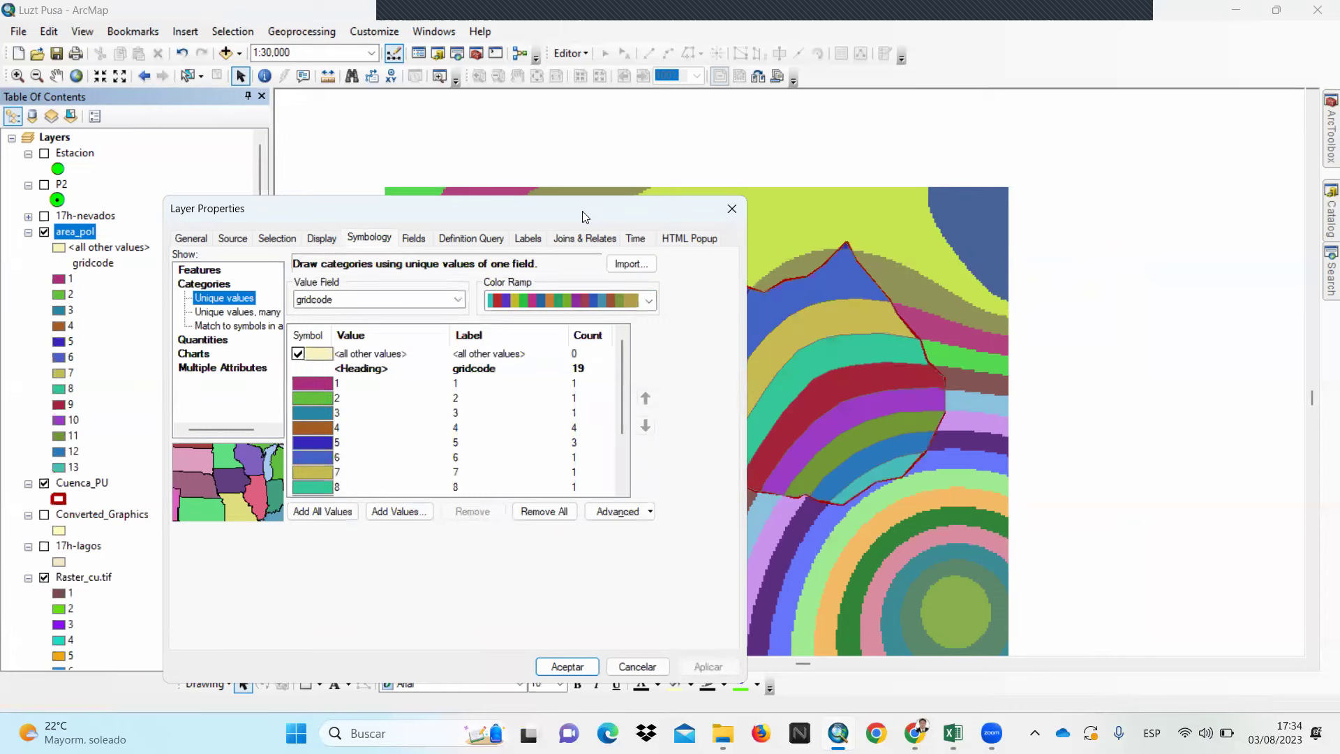
Recolour the area_pol gridcode classes with a muted green, blue and purple colour ramp and collapse the layer's legend
{"action": "left_click_drag", "start_coordinate": [582, 211], "coordinate": [635, 135]}
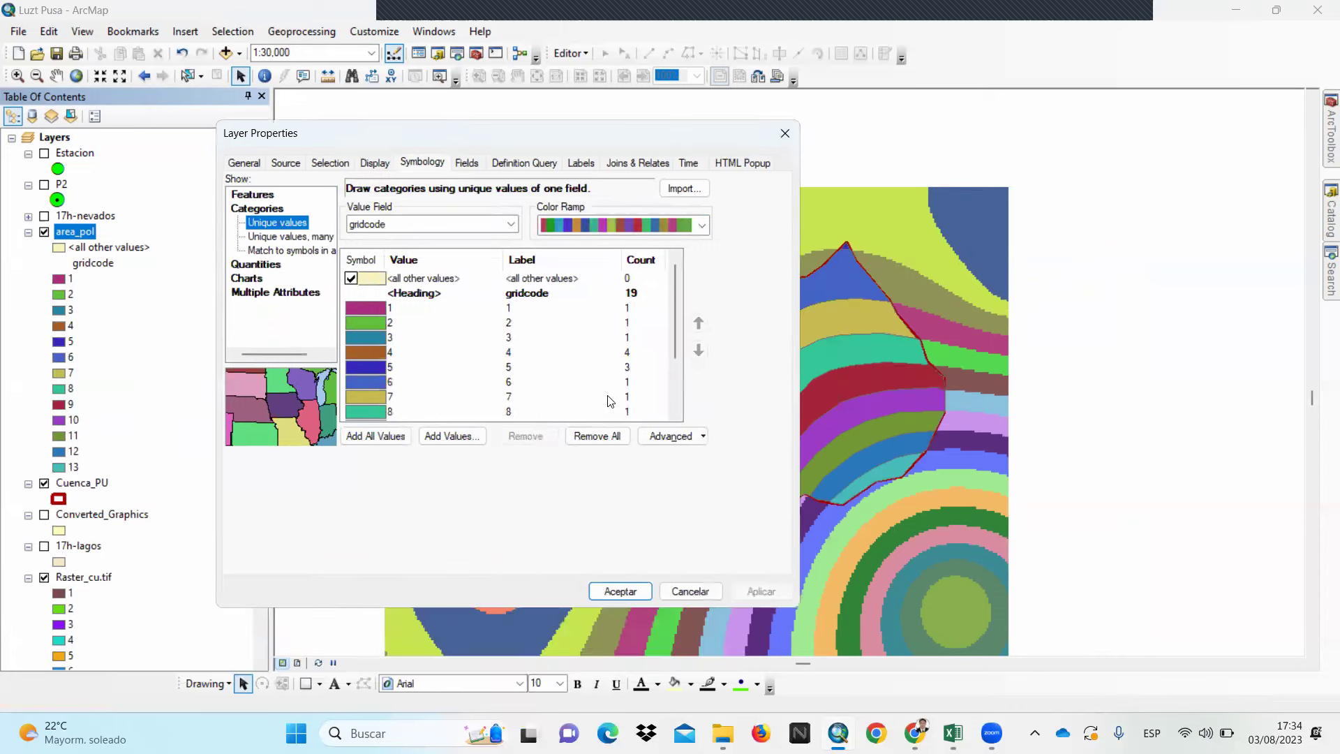
{"action": "left_click", "coordinate": [703, 226]}
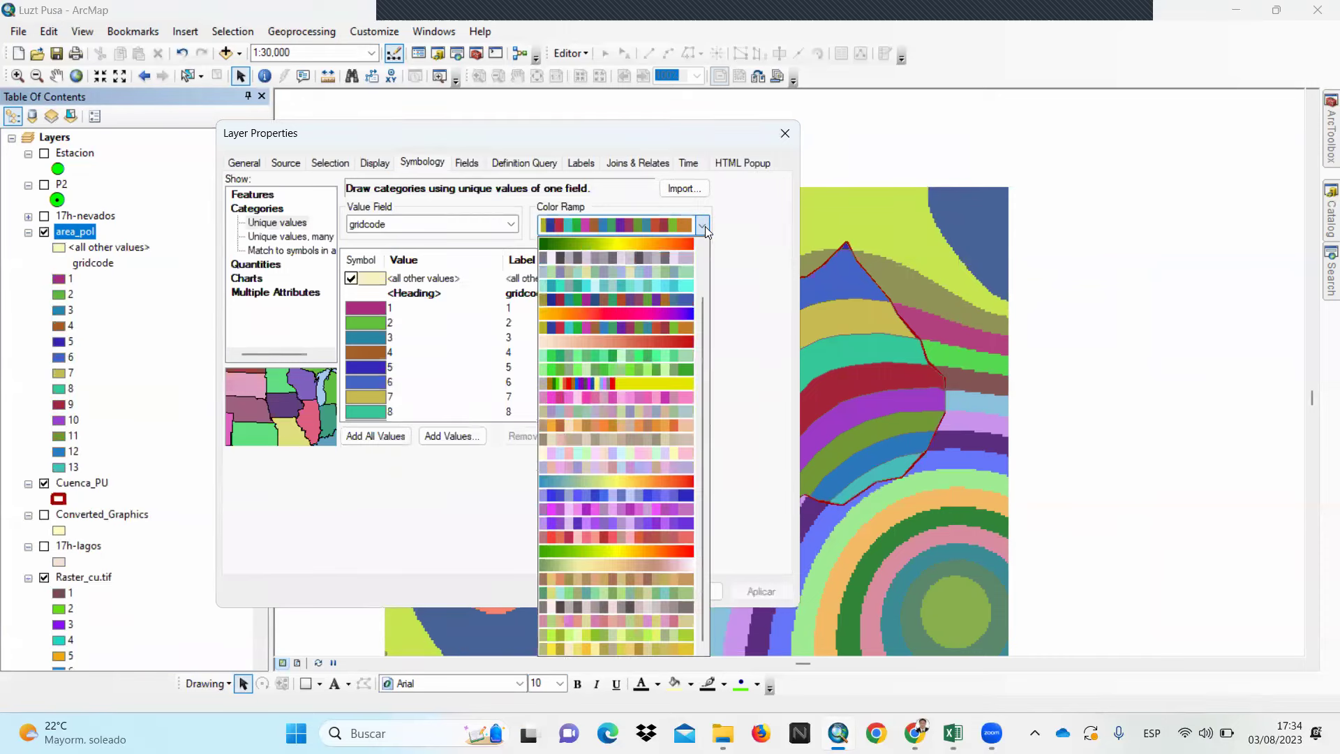
{"action": "left_click", "coordinate": [647, 269]}
{"action": "left_click", "coordinate": [741, 592]}
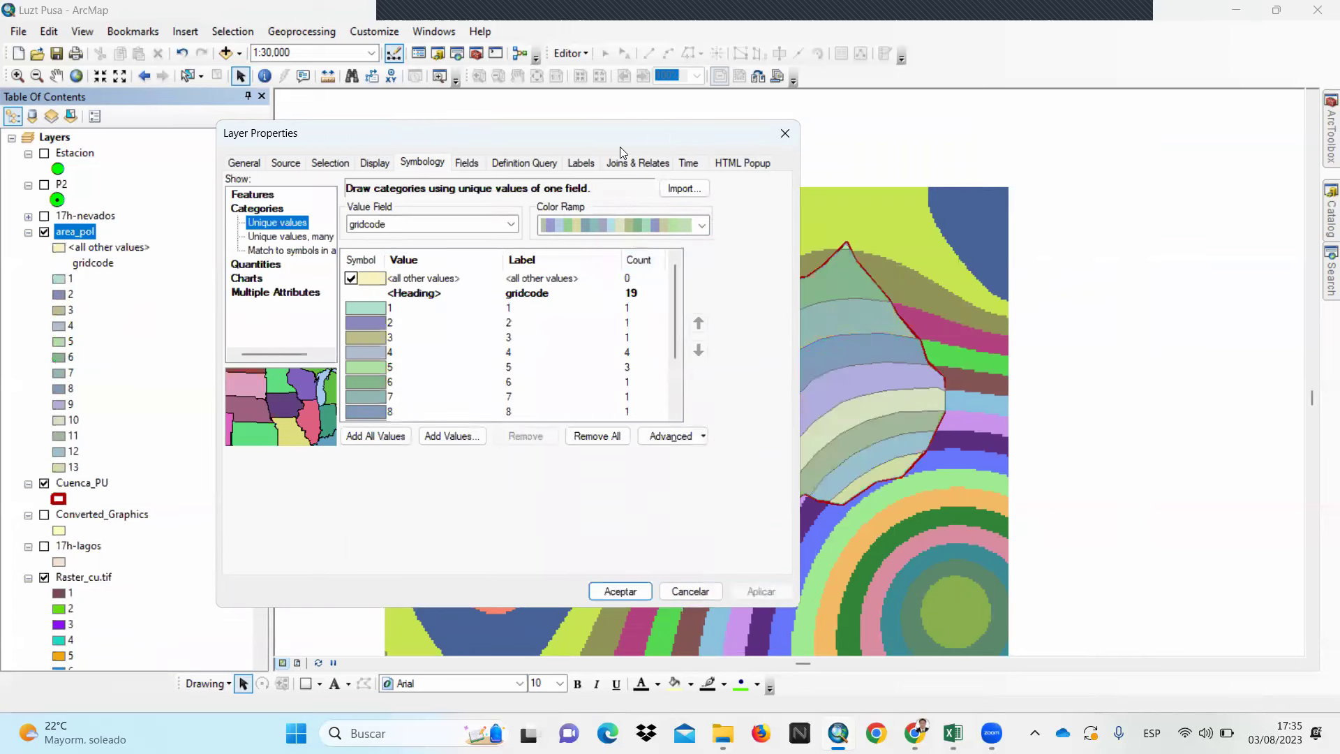
{"action": "left_click_drag", "start_coordinate": [622, 153], "coordinate": [654, 231]}
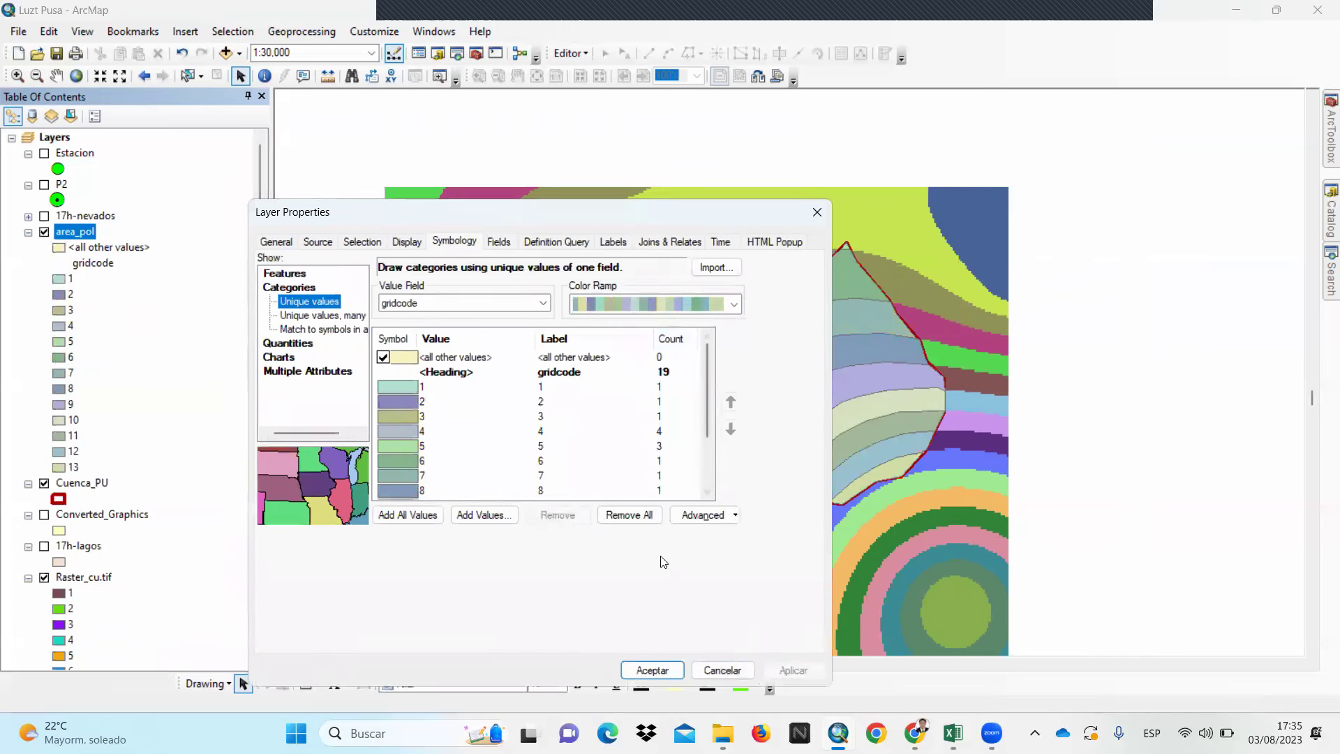
{"action": "left_click", "coordinate": [650, 670]}
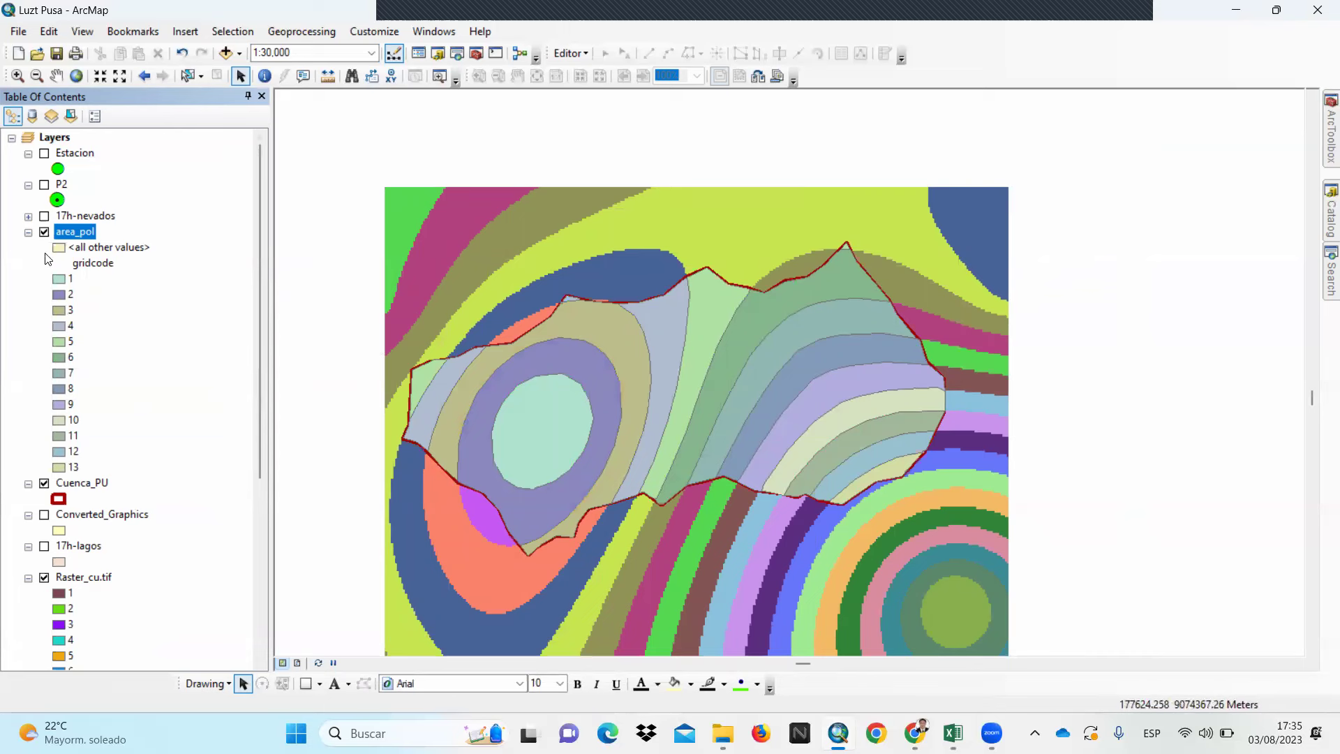
{"action": "left_click", "coordinate": [28, 232]}
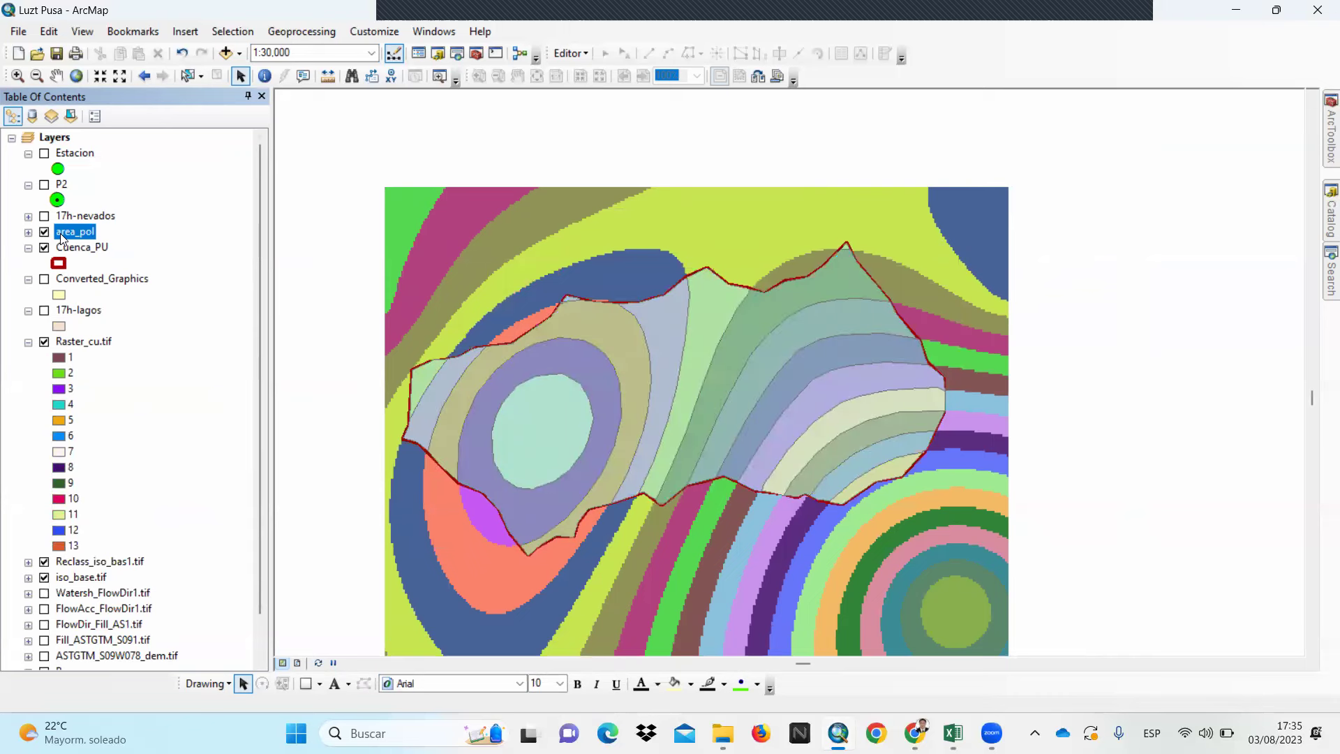
Add a Double field named Area_km2 to the area_pol attribute table
{"action": "right_click", "coordinate": [60, 234]}
{"action": "left_click", "coordinate": [113, 288]}
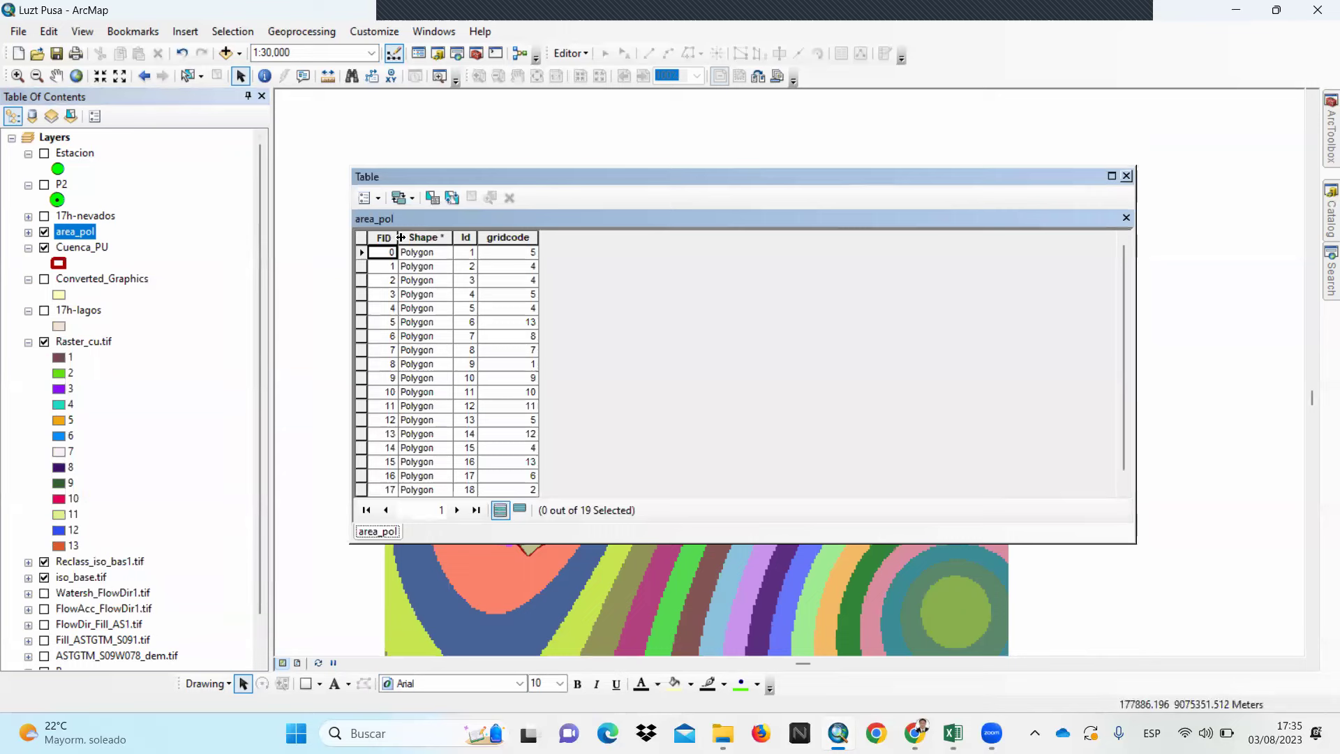
{"action": "left_click", "coordinate": [379, 198]}
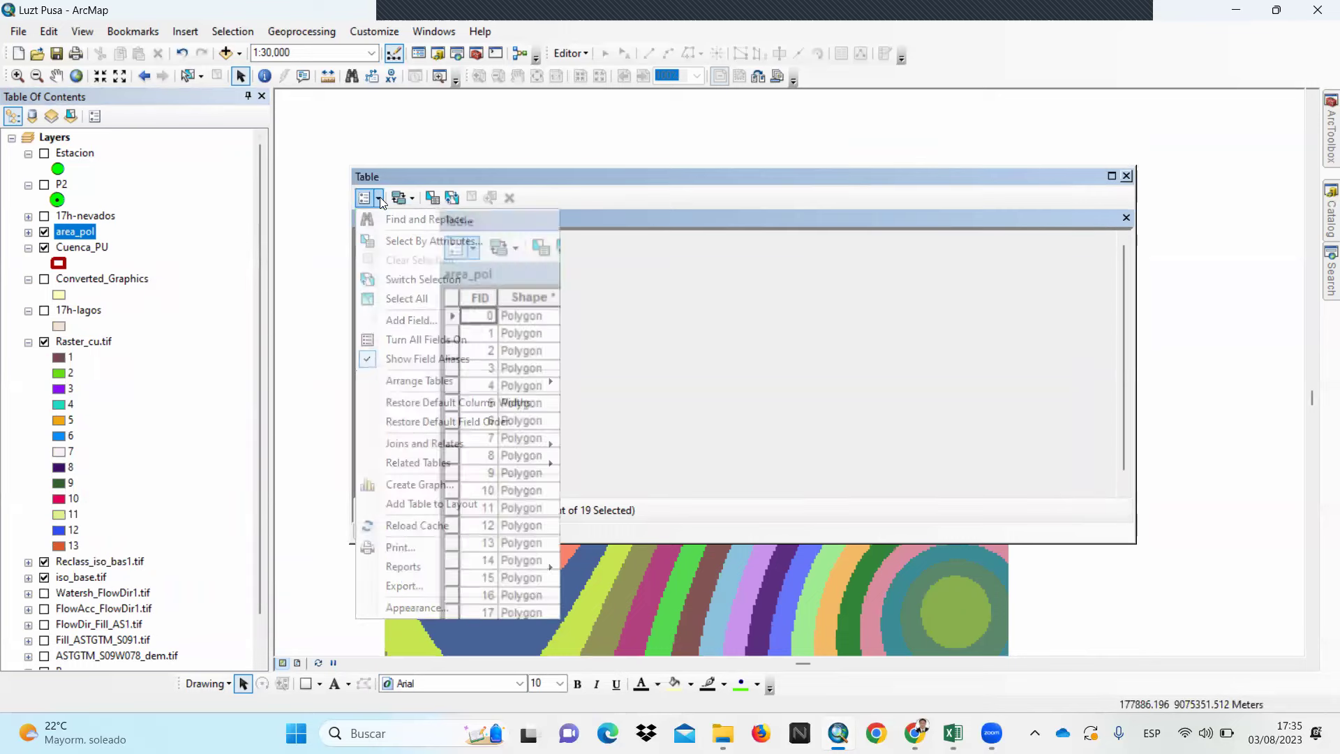
{"action": "left_click", "coordinate": [413, 320]}
{"action": "type", "text": "Area_km2"}
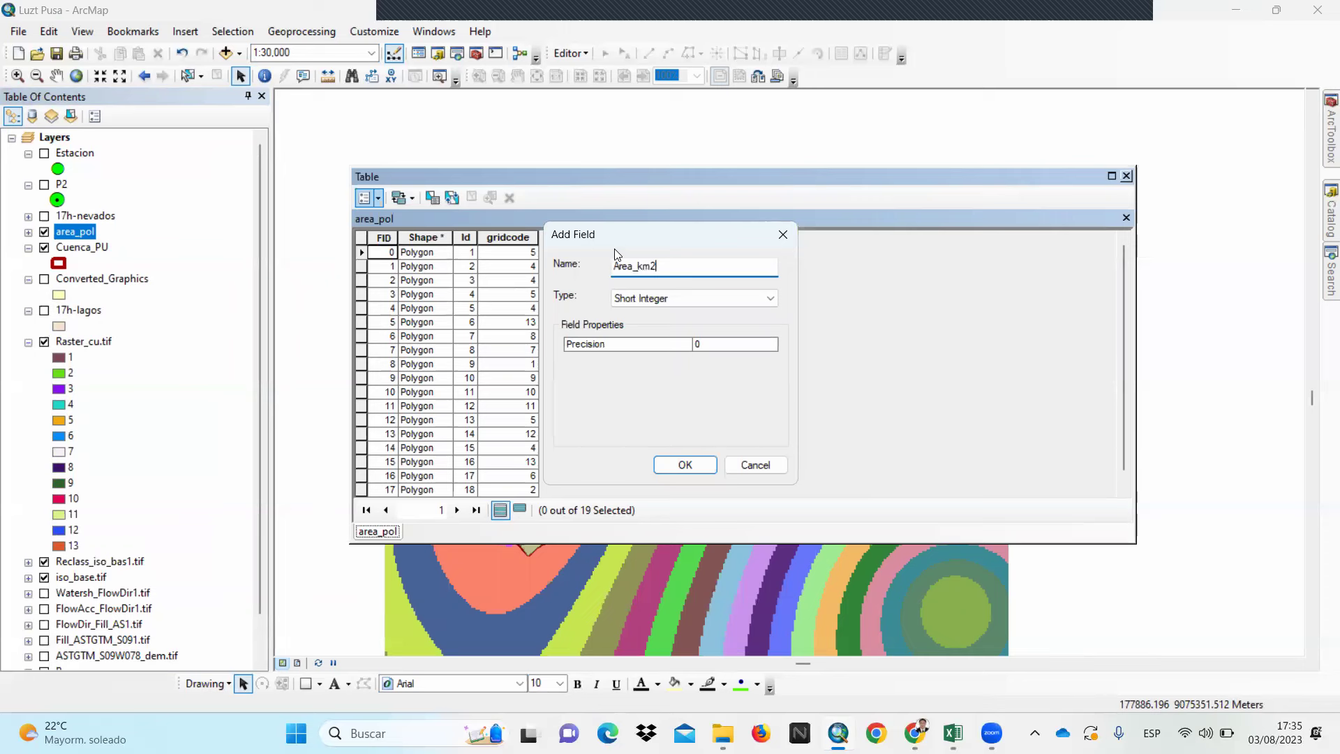
{"action": "left_click", "coordinate": [647, 306]}
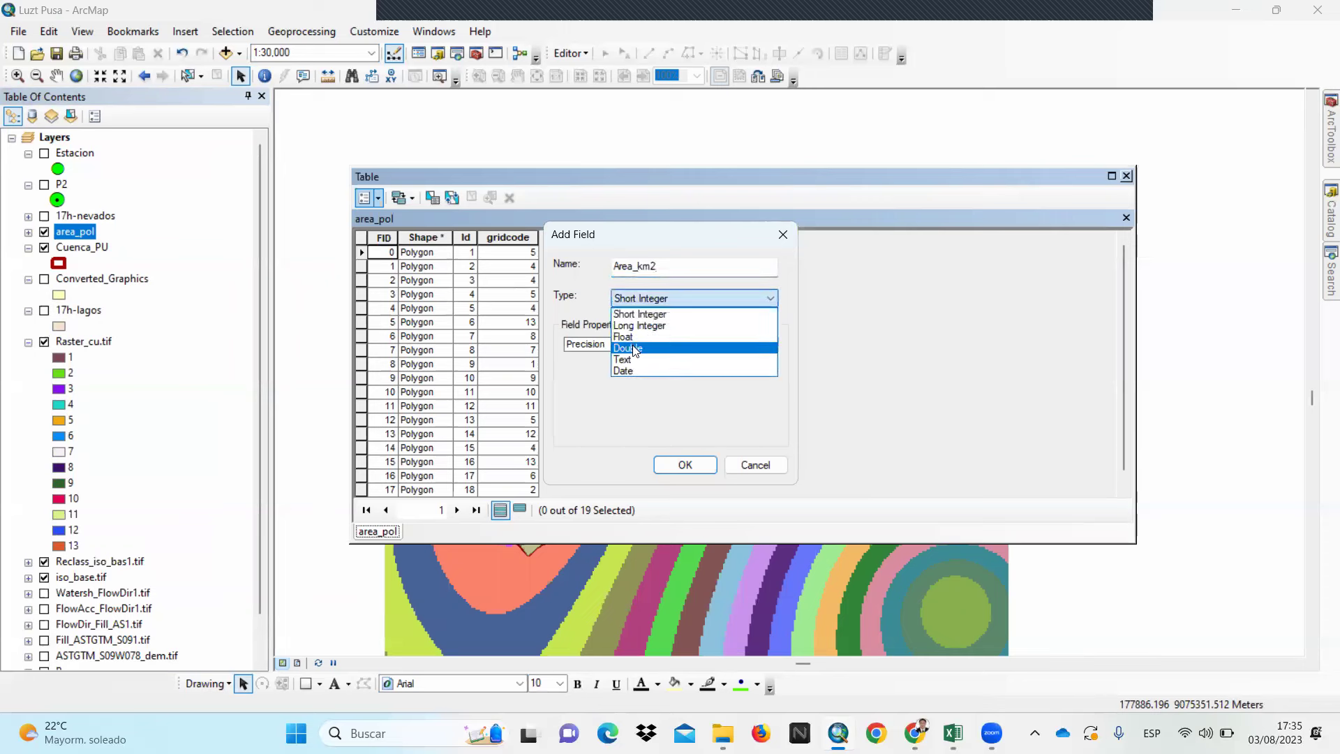
{"action": "left_click", "coordinate": [638, 351]}
{"action": "left_click", "coordinate": [683, 468]}
Calculate each polygon's area in square kilometers into the Area_km2 field, using the data source's coordinate system
{"action": "scroll", "coordinate": [590, 371], "scroll_direction": "down", "scroll_amount": 1}
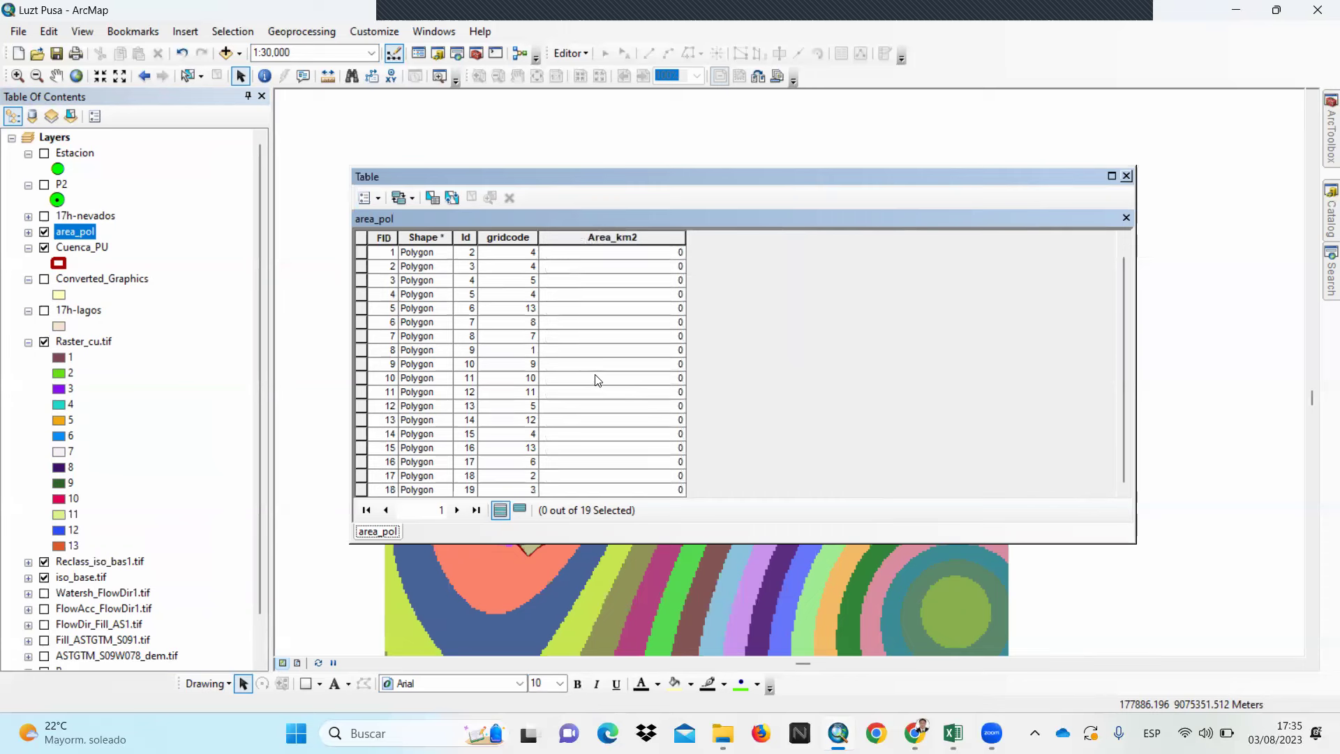
{"action": "scroll", "coordinate": [597, 374], "scroll_direction": "up", "scroll_amount": 1}
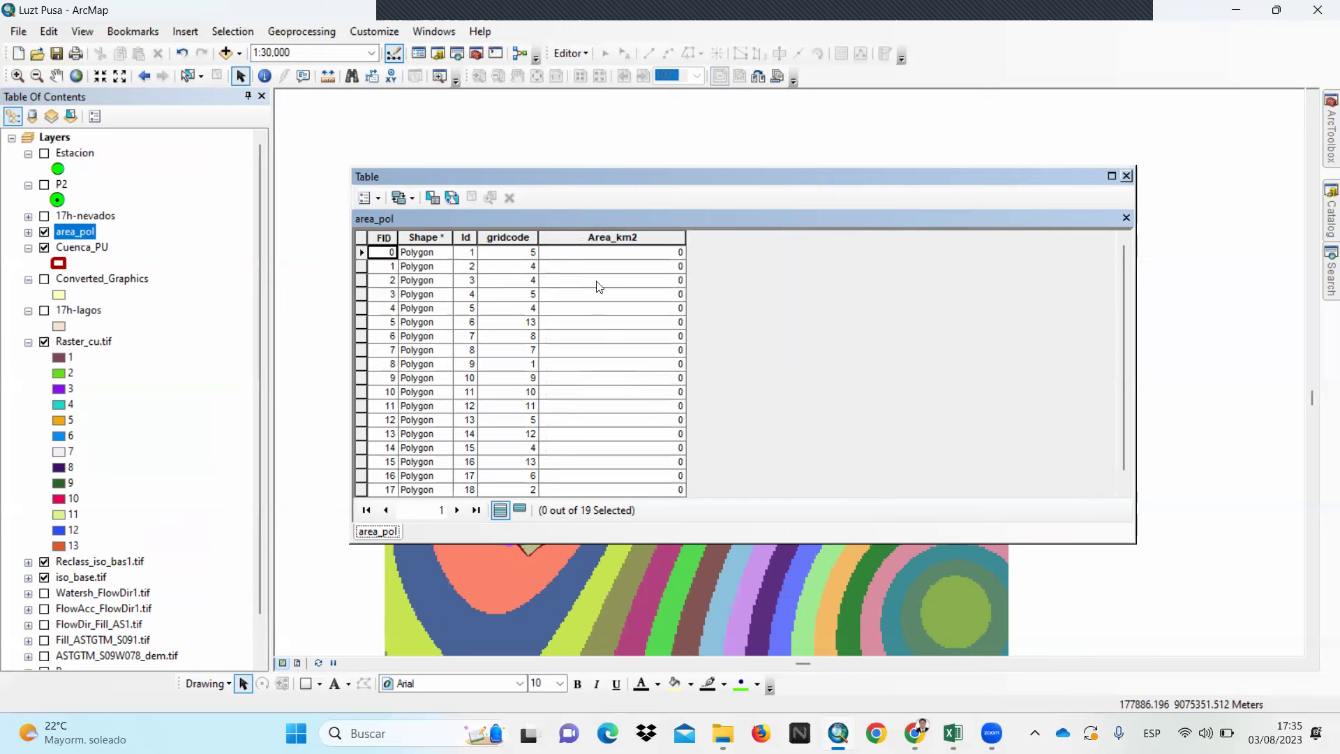
{"action": "left_click", "coordinate": [603, 234]}
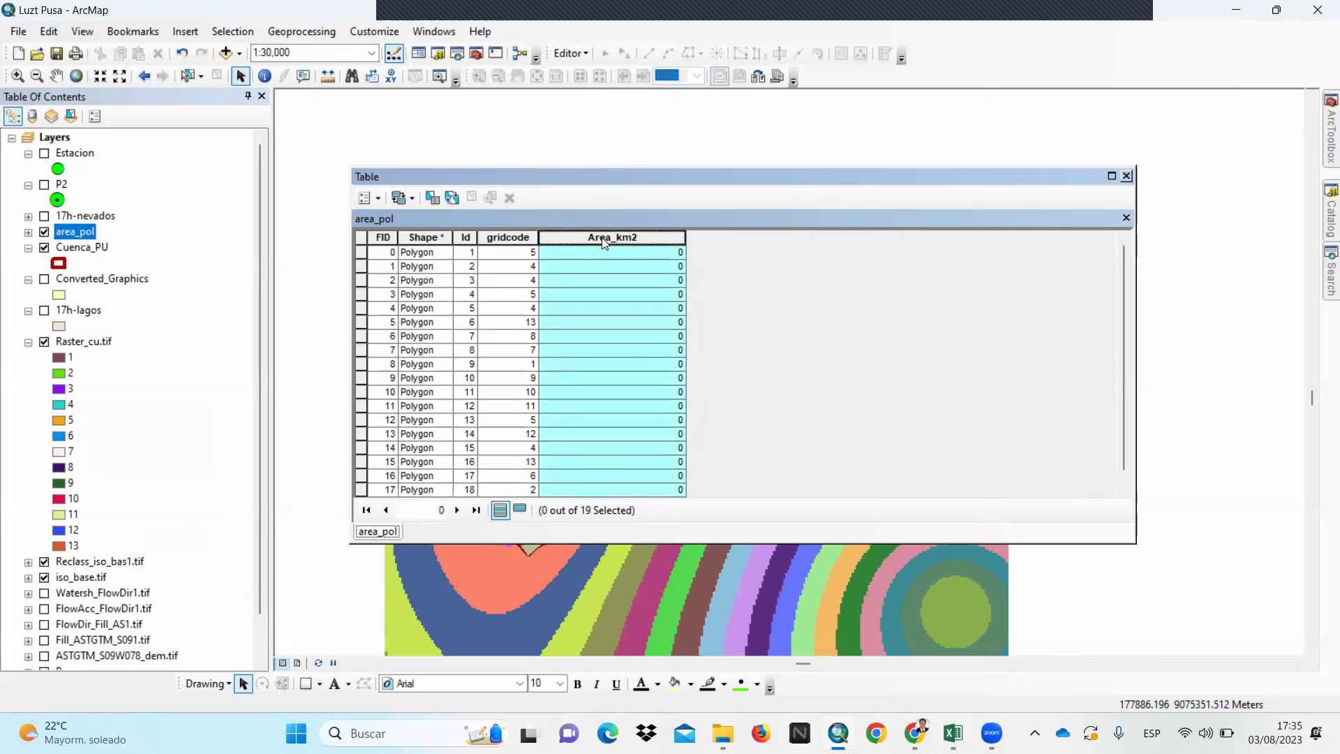
{"action": "right_click", "coordinate": [602, 237]}
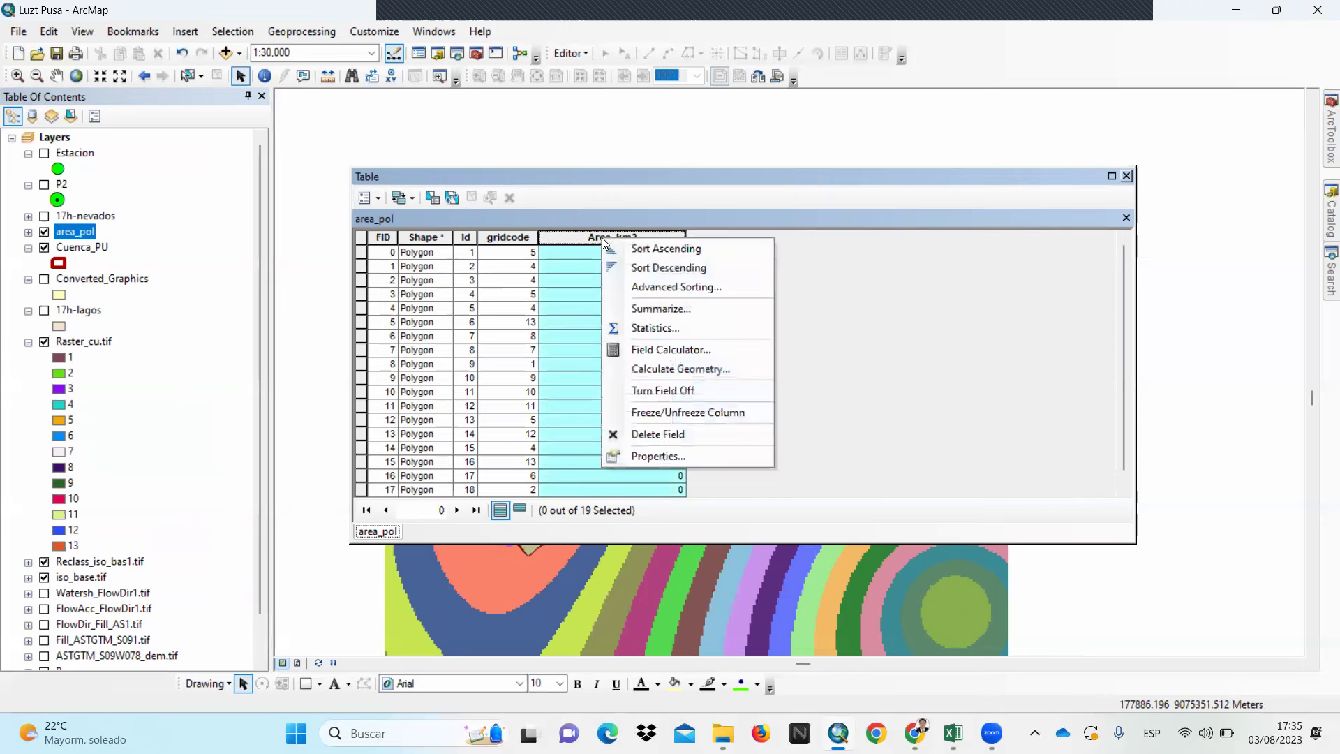
{"action": "left_click", "coordinate": [665, 369]}
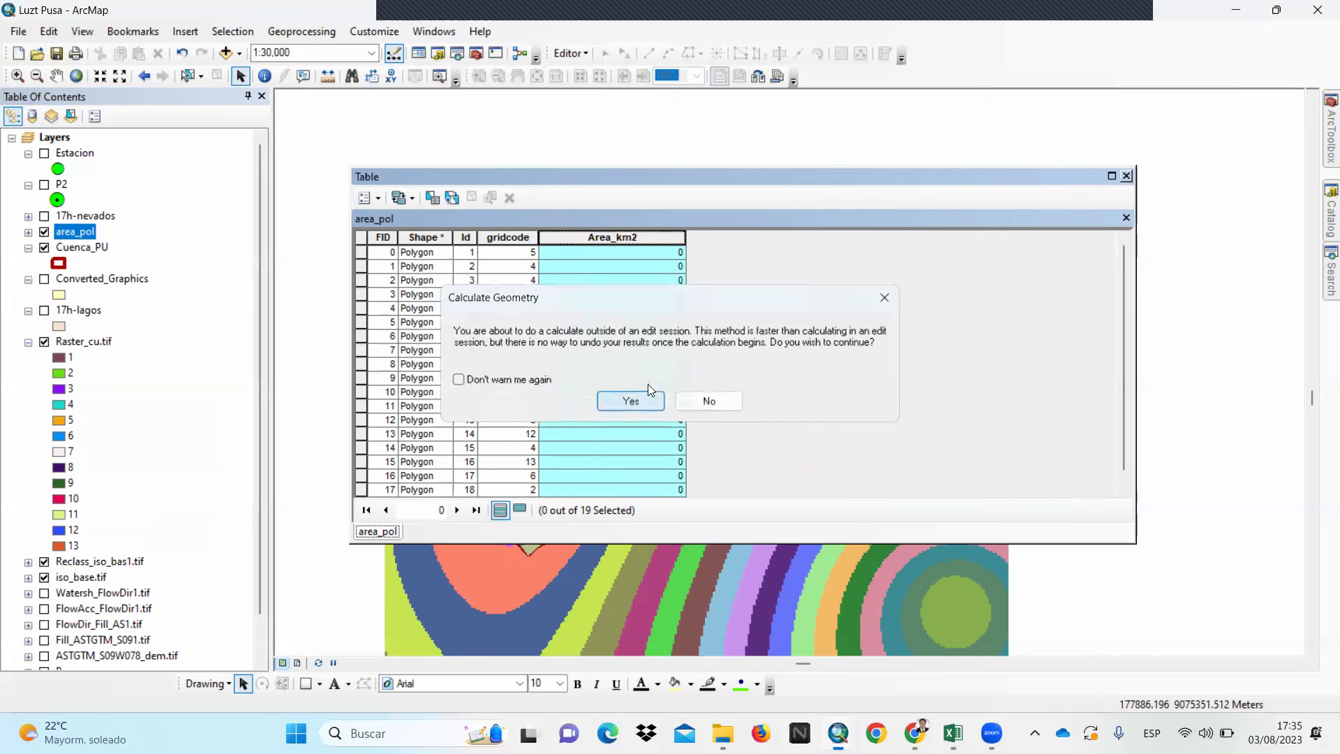
{"action": "left_click", "coordinate": [634, 400]}
{"action": "left_click", "coordinate": [662, 405]}
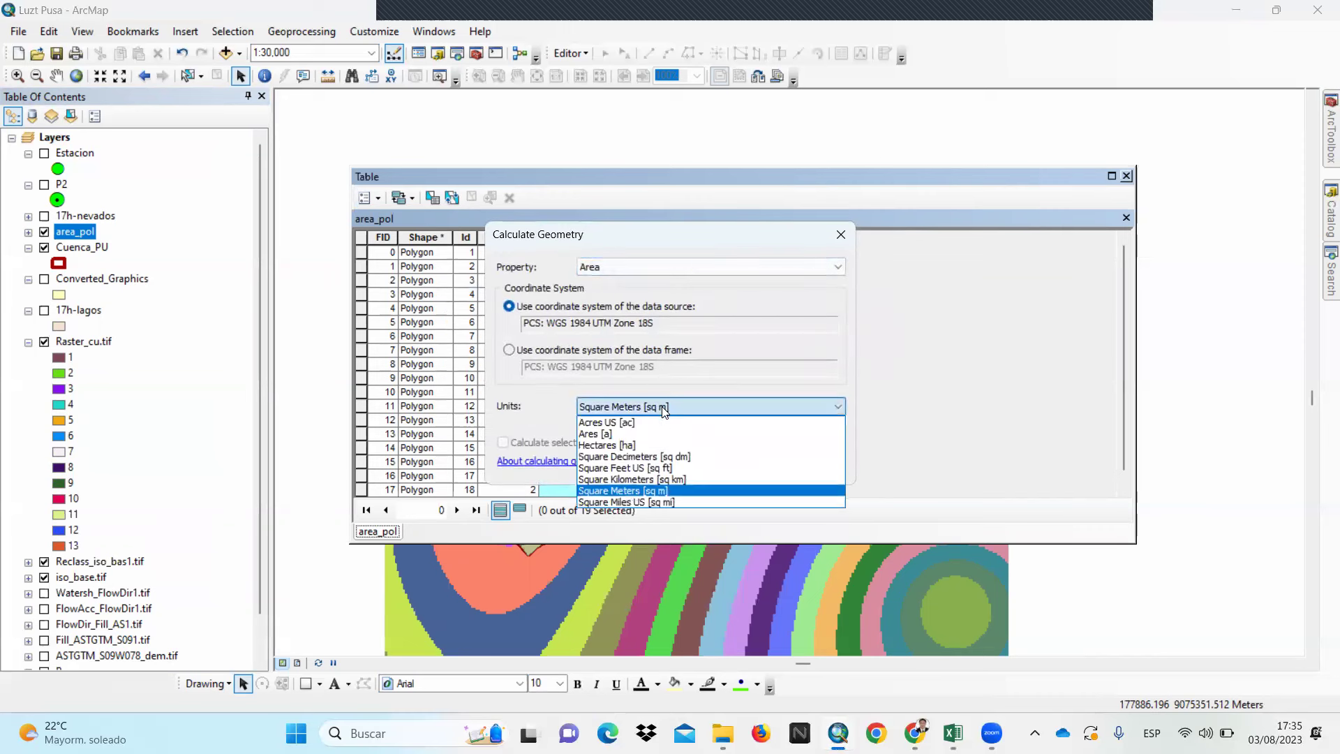
{"action": "left_click", "coordinate": [669, 480]}
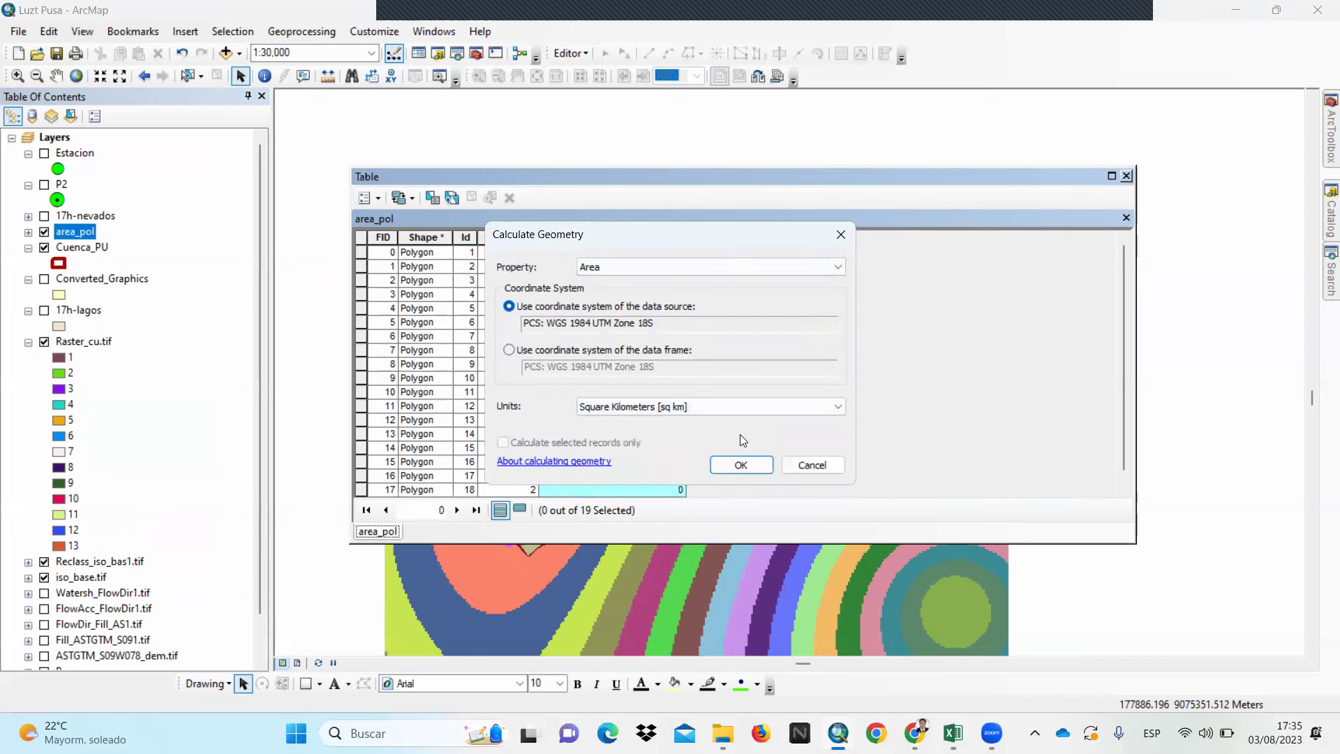
{"action": "left_click", "coordinate": [754, 463]}
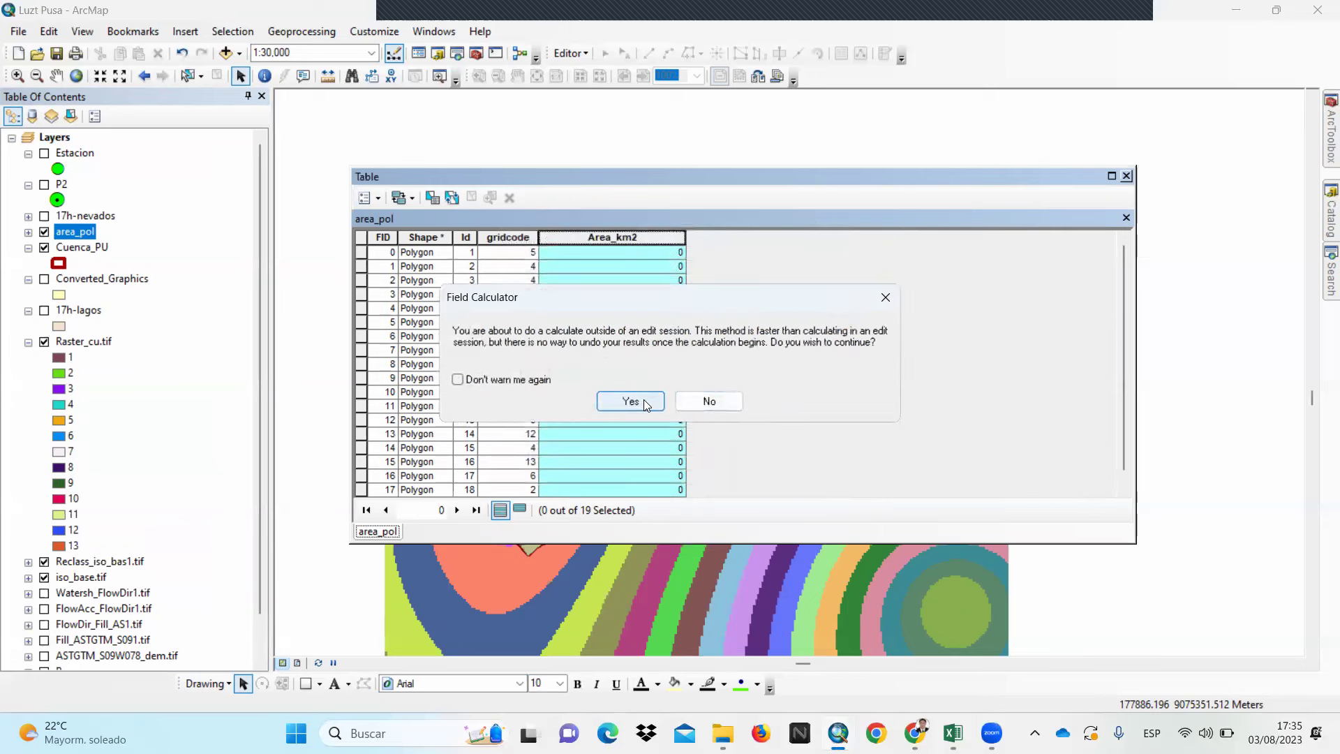
{"action": "left_click", "coordinate": [644, 400]}
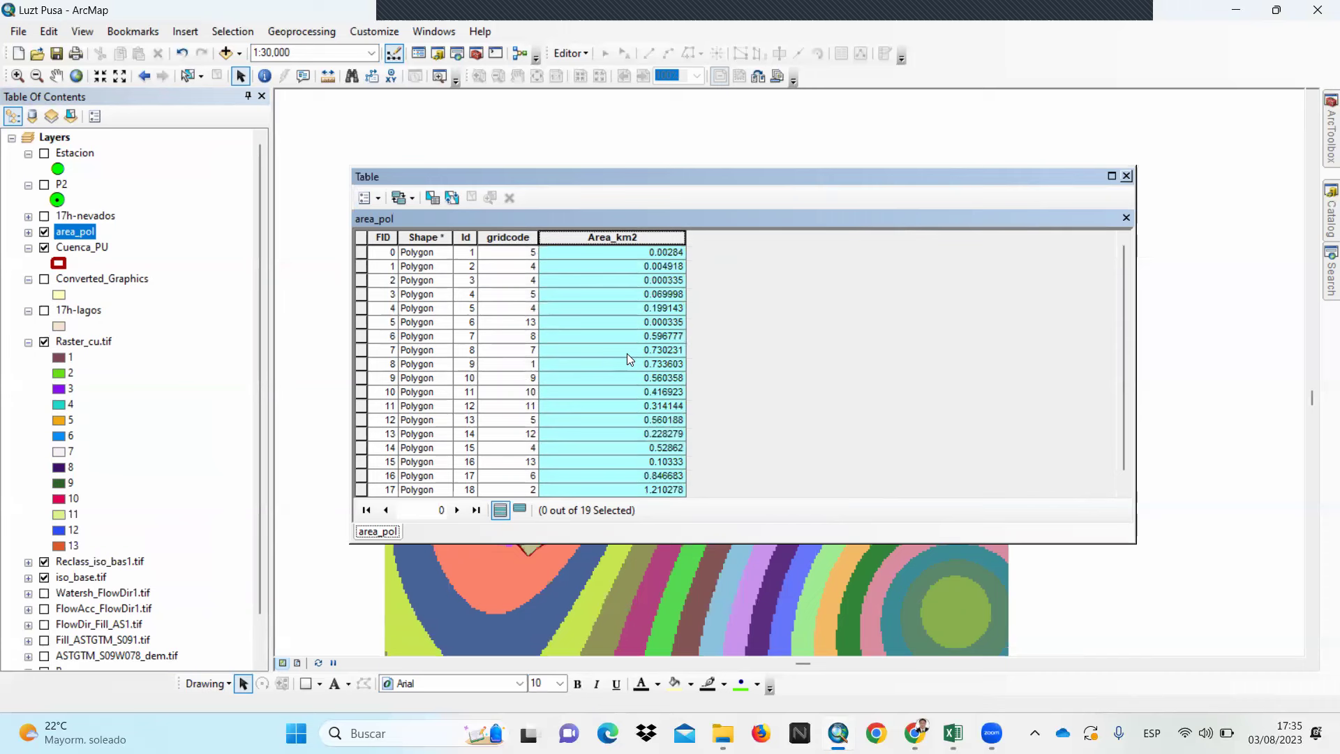
Review the area_pol polygons' gridcodes and areas, then close the attribute table and hide the layer
{"action": "scroll", "coordinate": [626, 353], "scroll_direction": "down", "scroll_amount": 1}
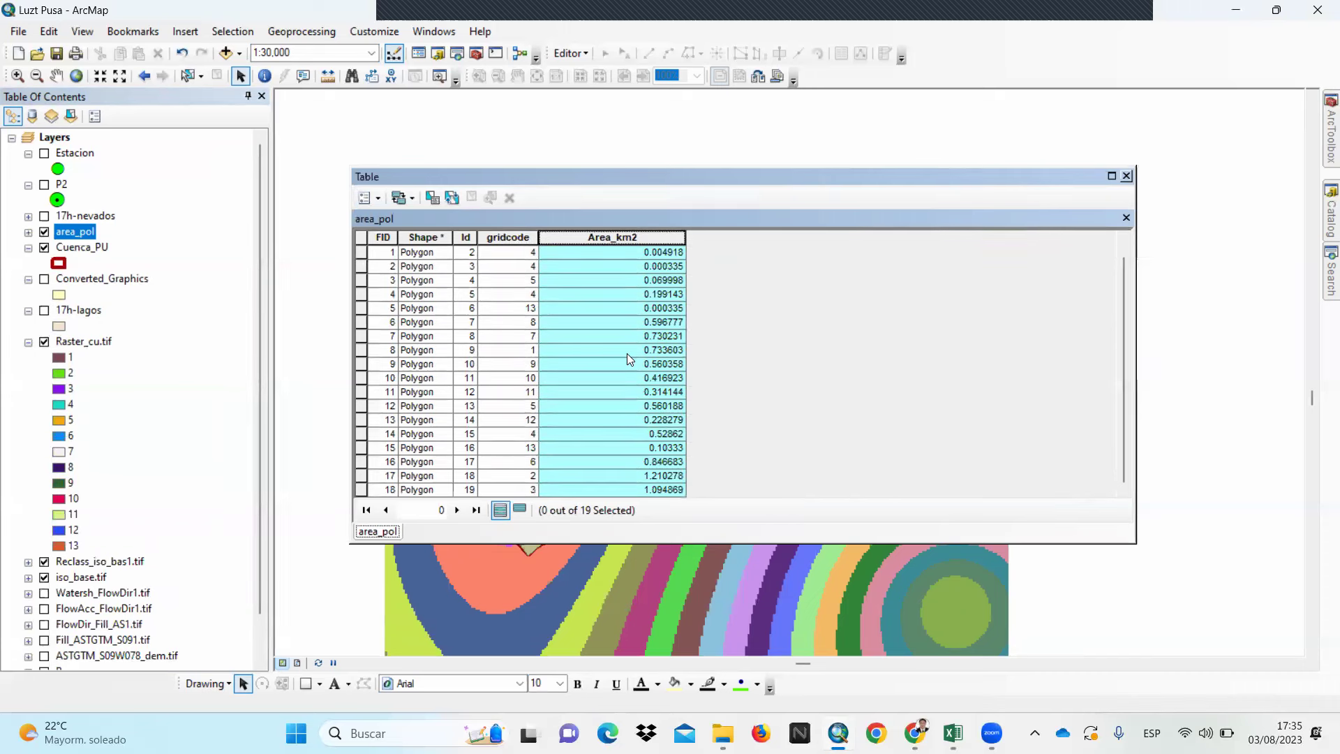
{"action": "scroll", "coordinate": [489, 385], "scroll_direction": "up", "scroll_amount": 1}
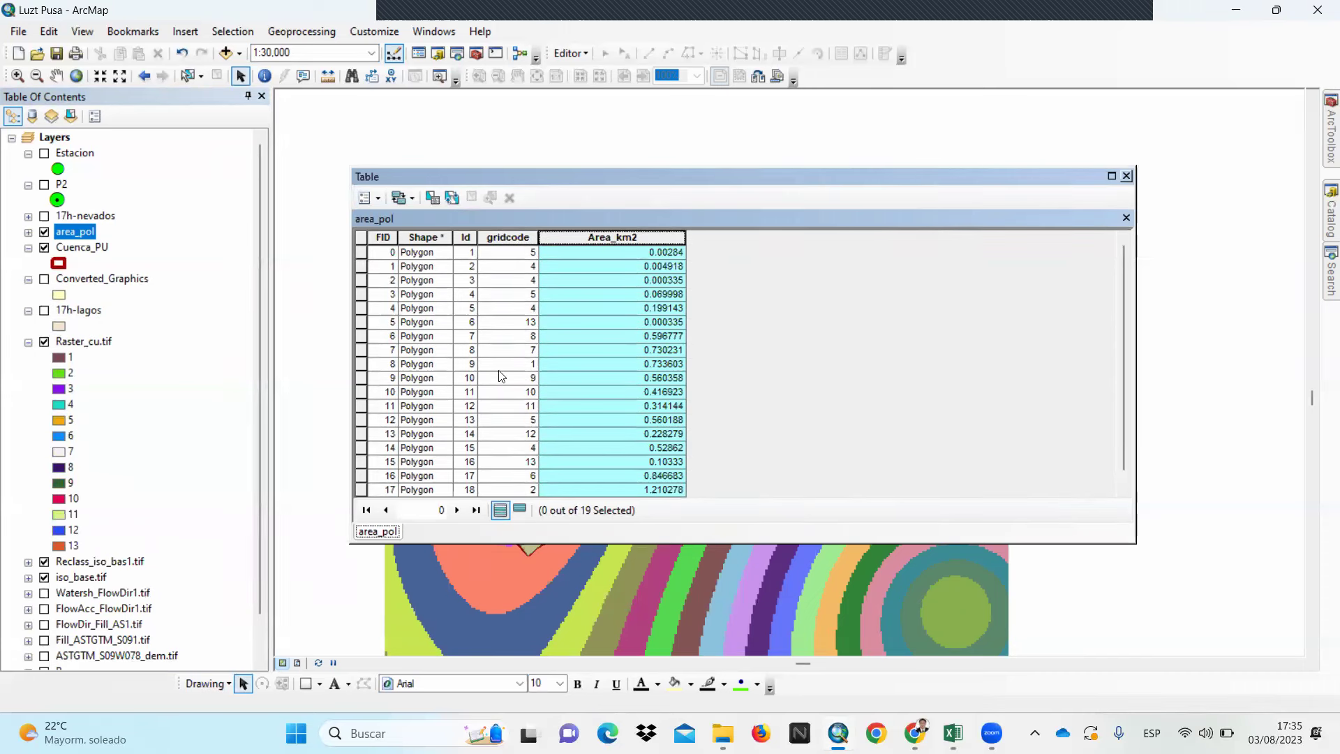
{"action": "scroll", "coordinate": [510, 339], "scroll_direction": "down", "scroll_amount": 1}
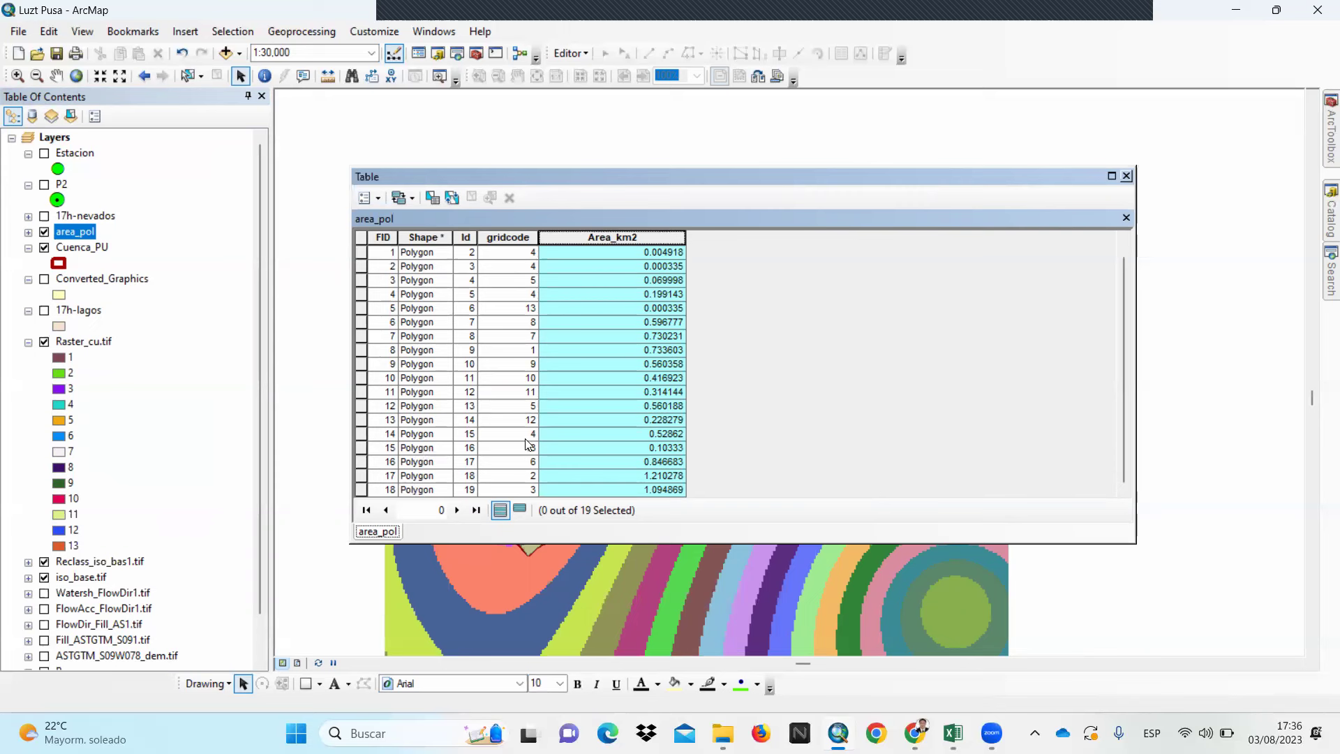
{"action": "scroll", "coordinate": [535, 274], "scroll_direction": "up", "scroll_amount": 1}
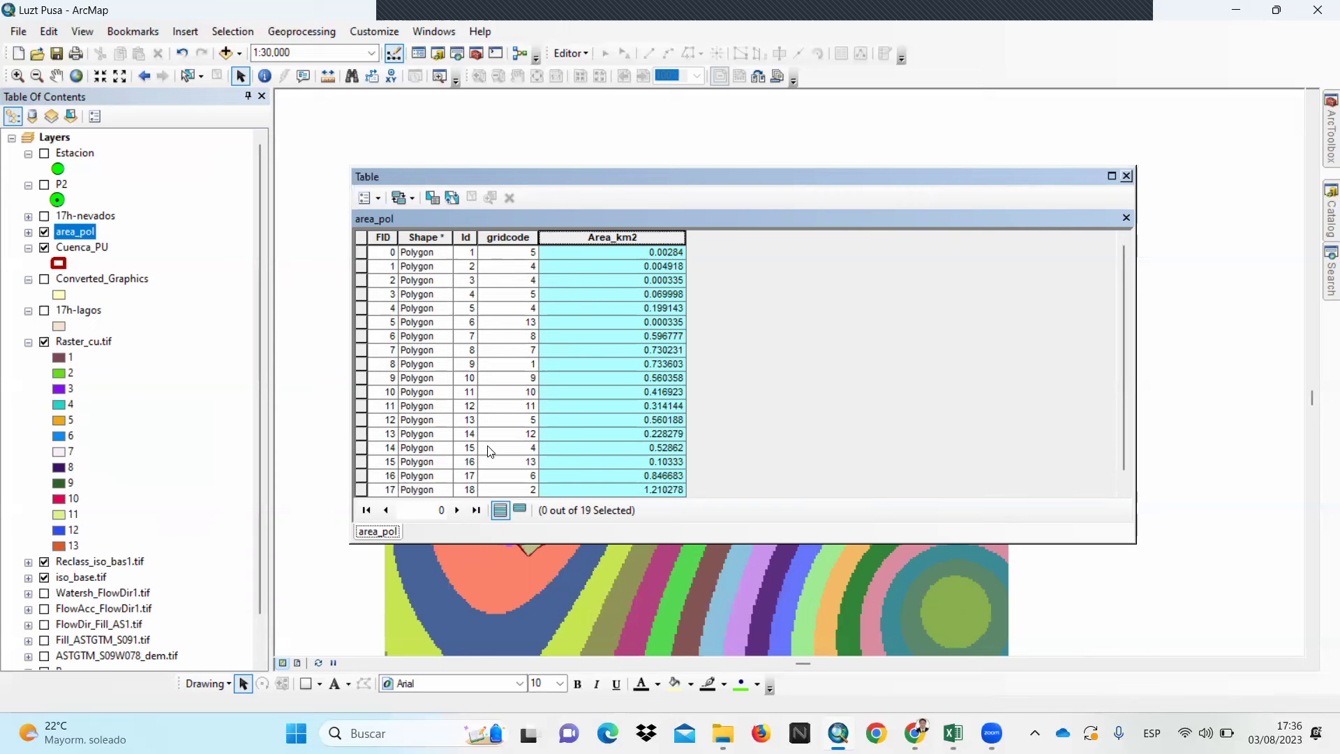
{"action": "scroll", "coordinate": [511, 382], "scroll_direction": "down", "scroll_amount": 1}
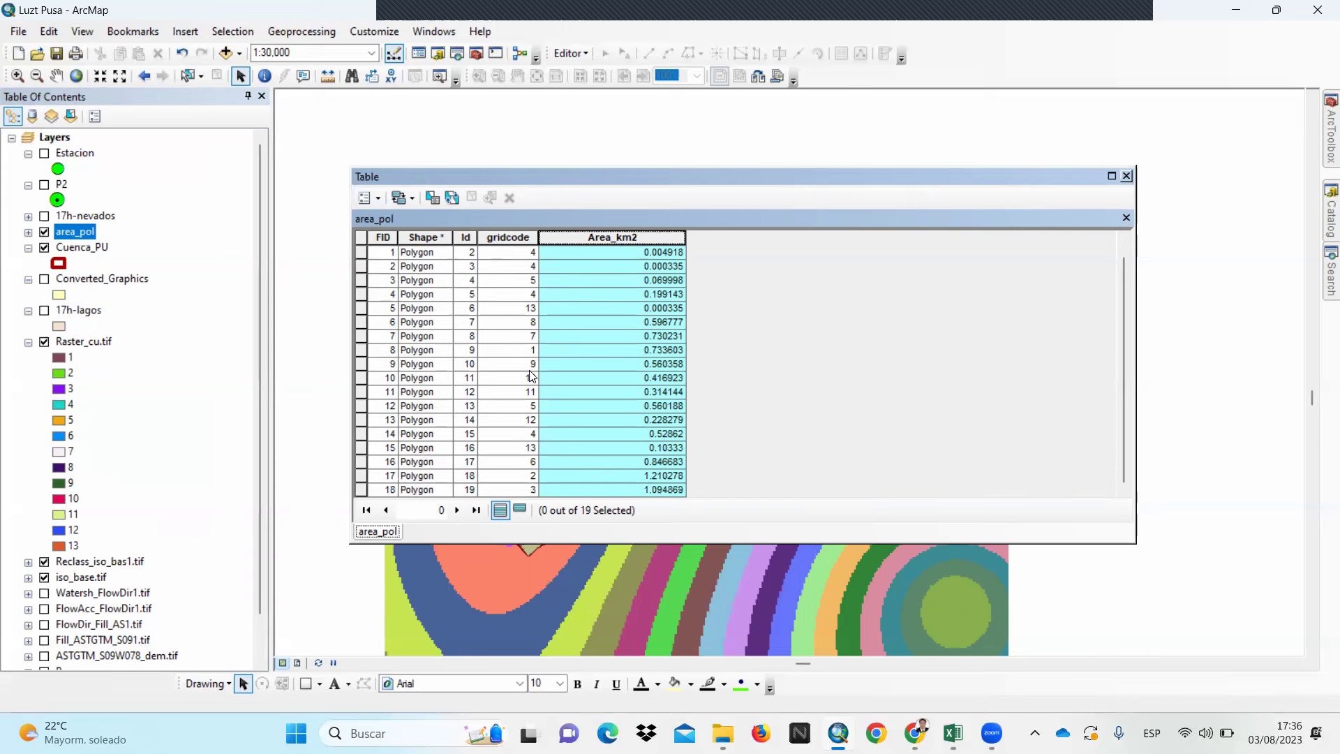
{"action": "left_click", "coordinate": [1126, 177]}
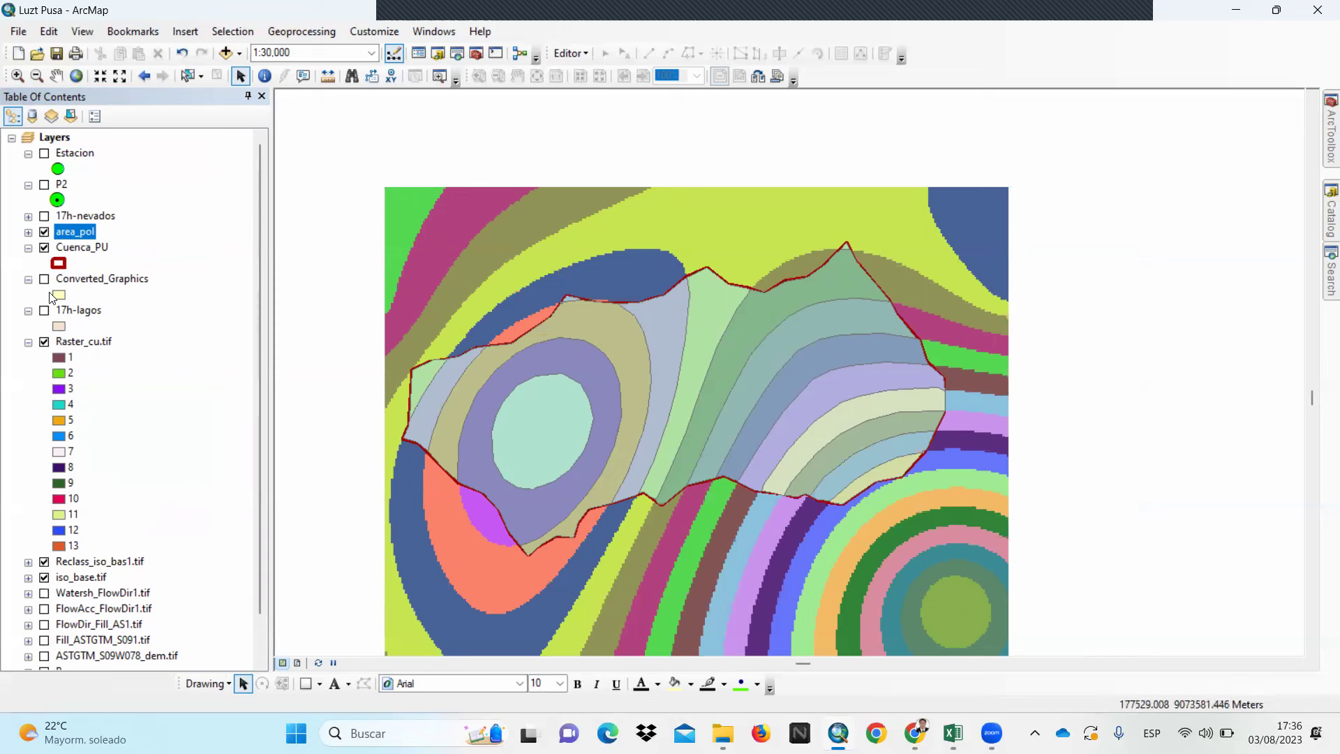
{"action": "left_click", "coordinate": [44, 232]}
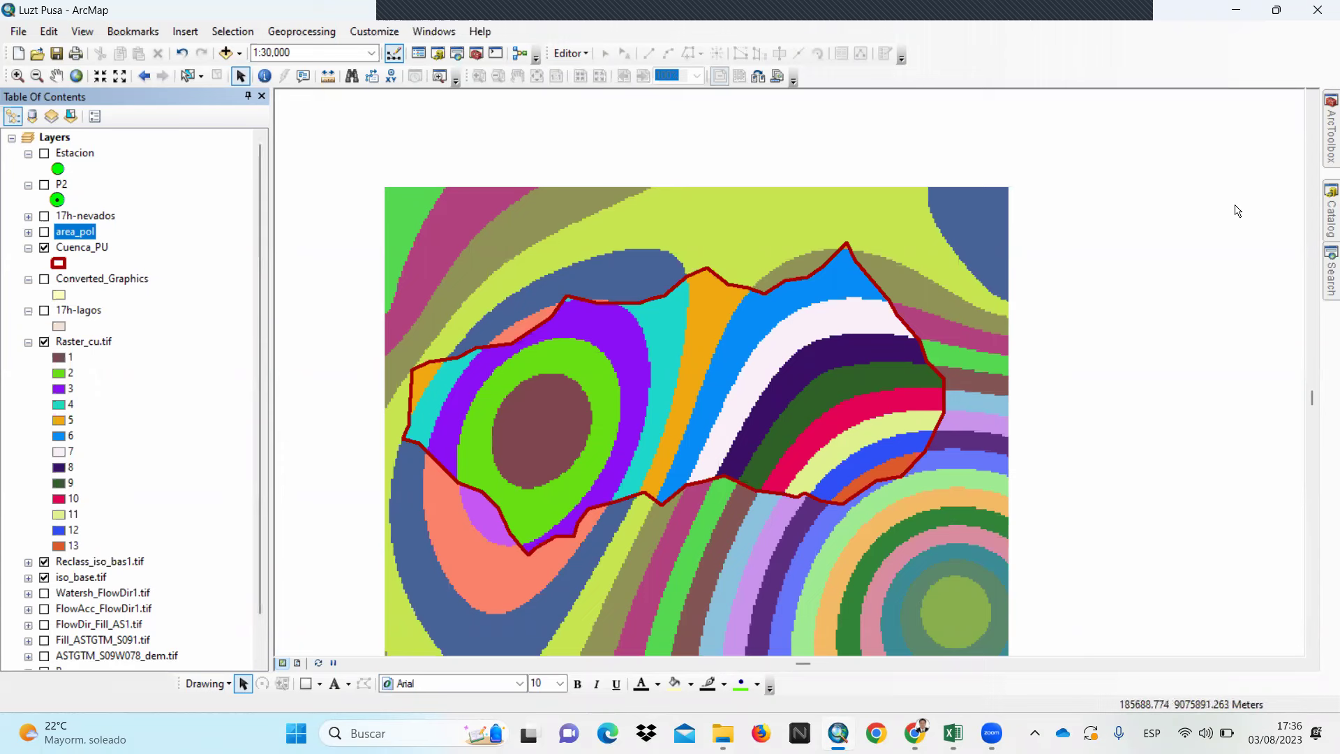
Open the Zonal Statistics as Table tool from the Zonal toolset of the Spatial Analyst Tools
{"action": "left_click", "coordinate": [1331, 129]}
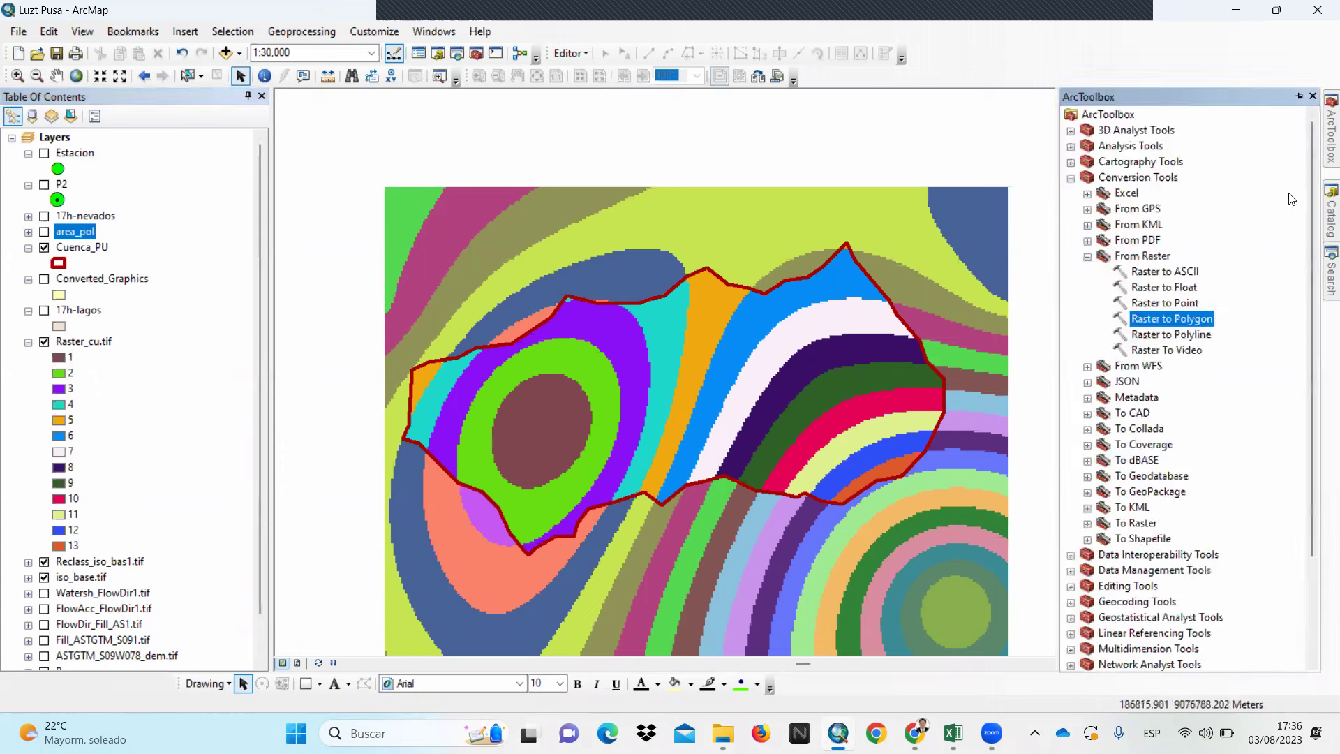
{"action": "left_click", "coordinate": [1087, 257]}
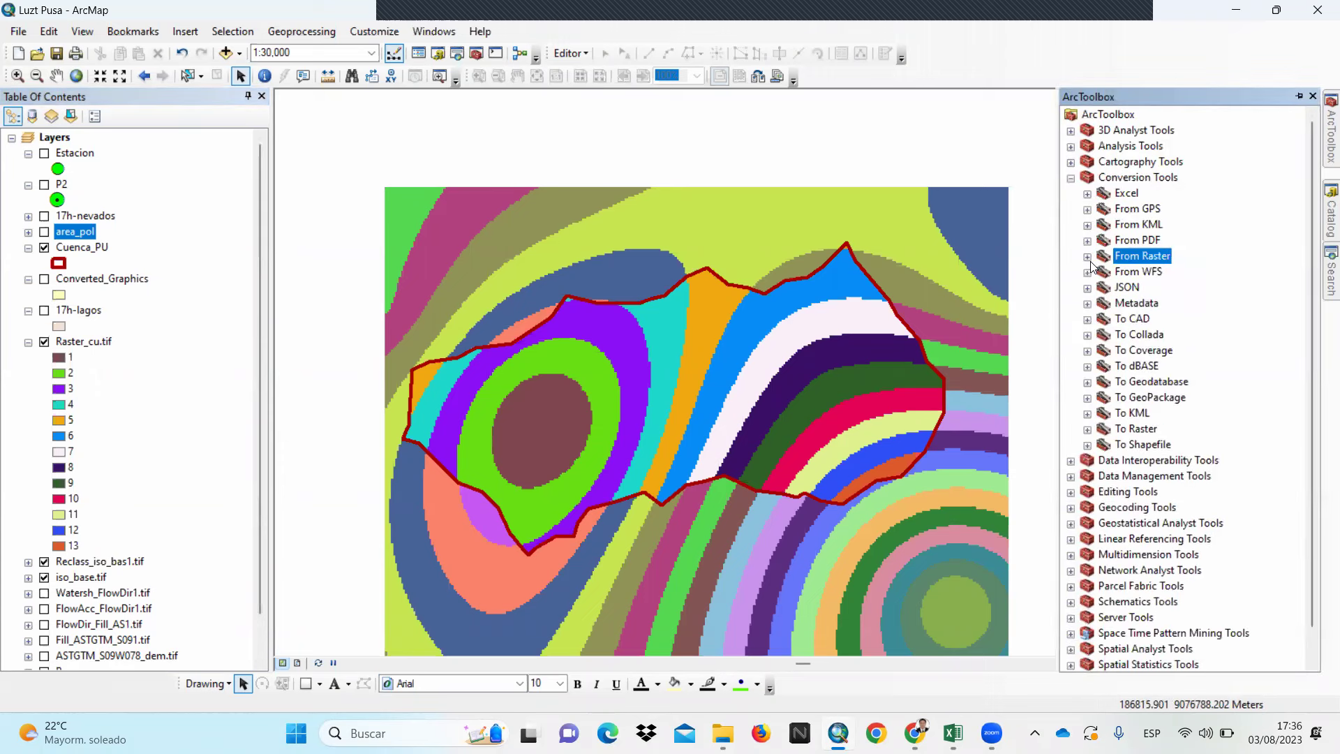
{"action": "left_click", "coordinate": [1071, 178]}
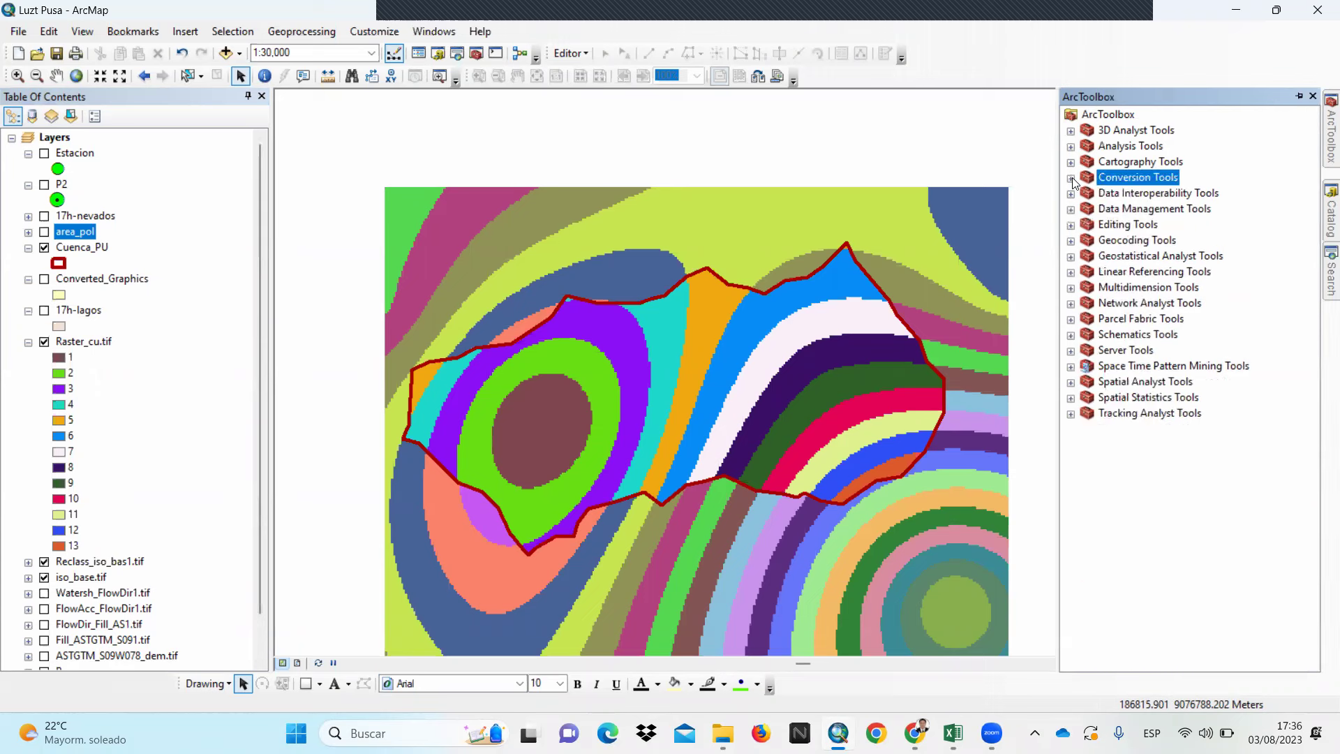
{"action": "left_click", "coordinate": [1071, 147]}
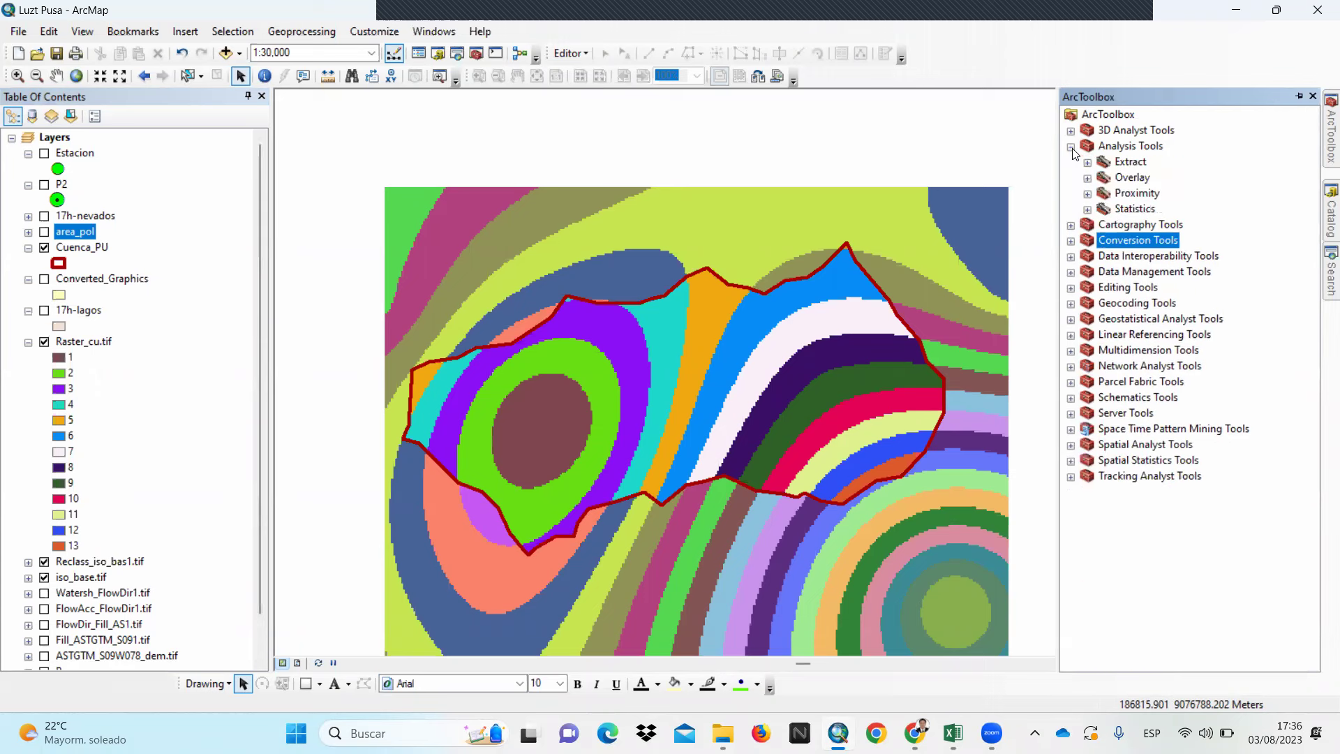
{"action": "left_click", "coordinate": [1071, 146]}
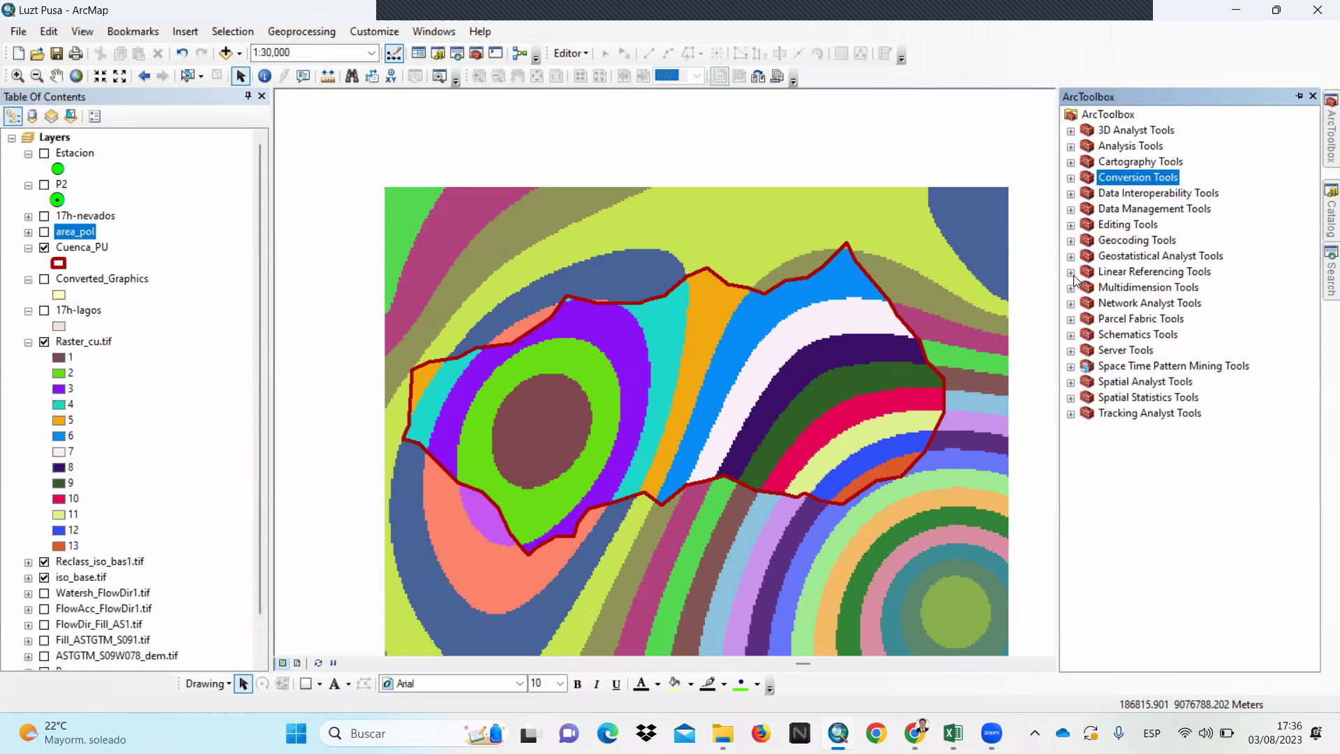
{"action": "left_click", "coordinate": [1072, 179]}
{"action": "left_click", "coordinate": [1072, 179]}
{"action": "left_click", "coordinate": [1071, 382]}
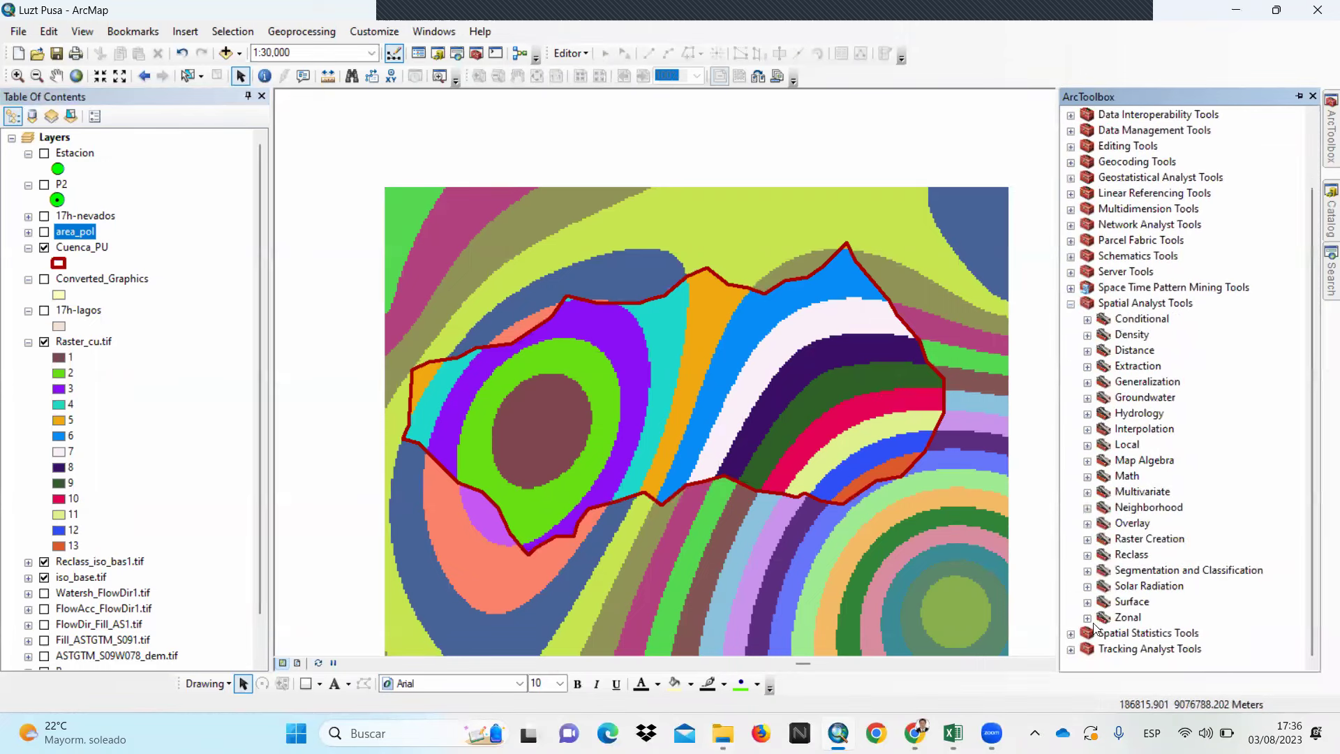
{"action": "left_click", "coordinate": [1090, 619]}
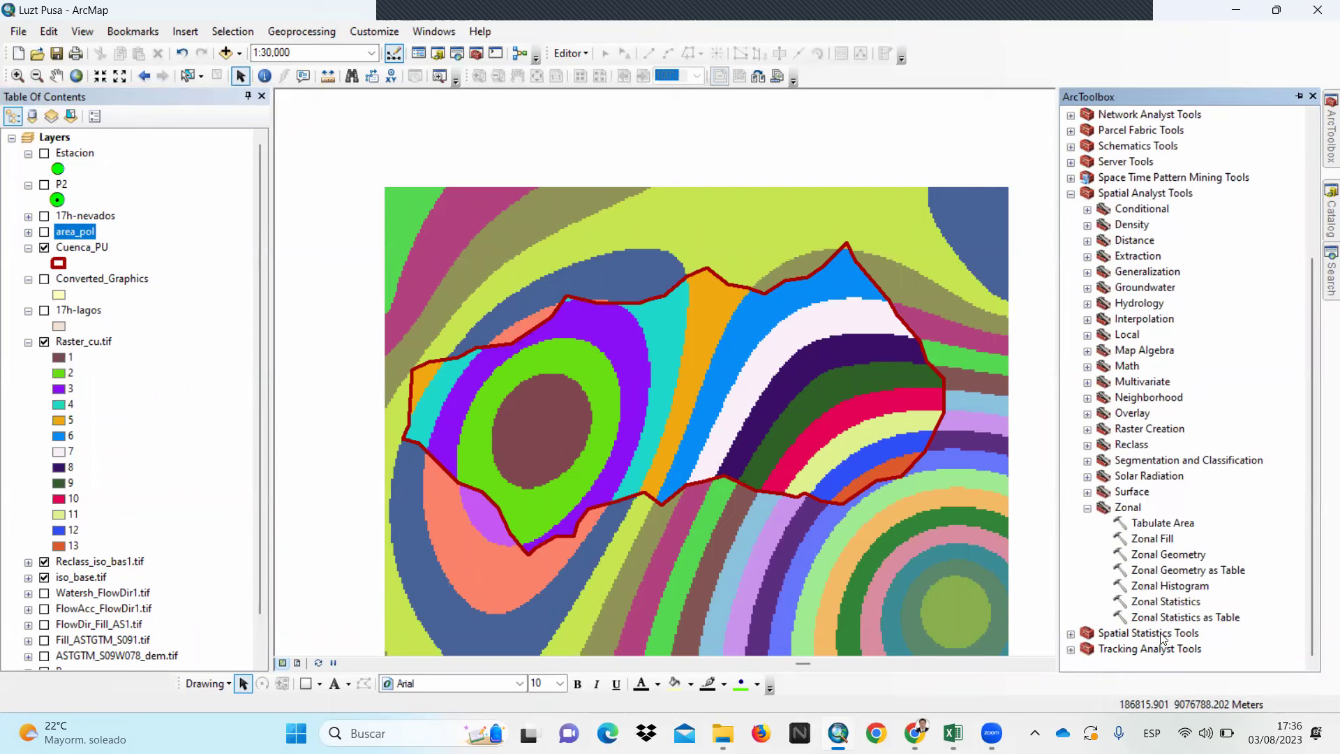
{"action": "double_click", "coordinate": [1185, 620]}
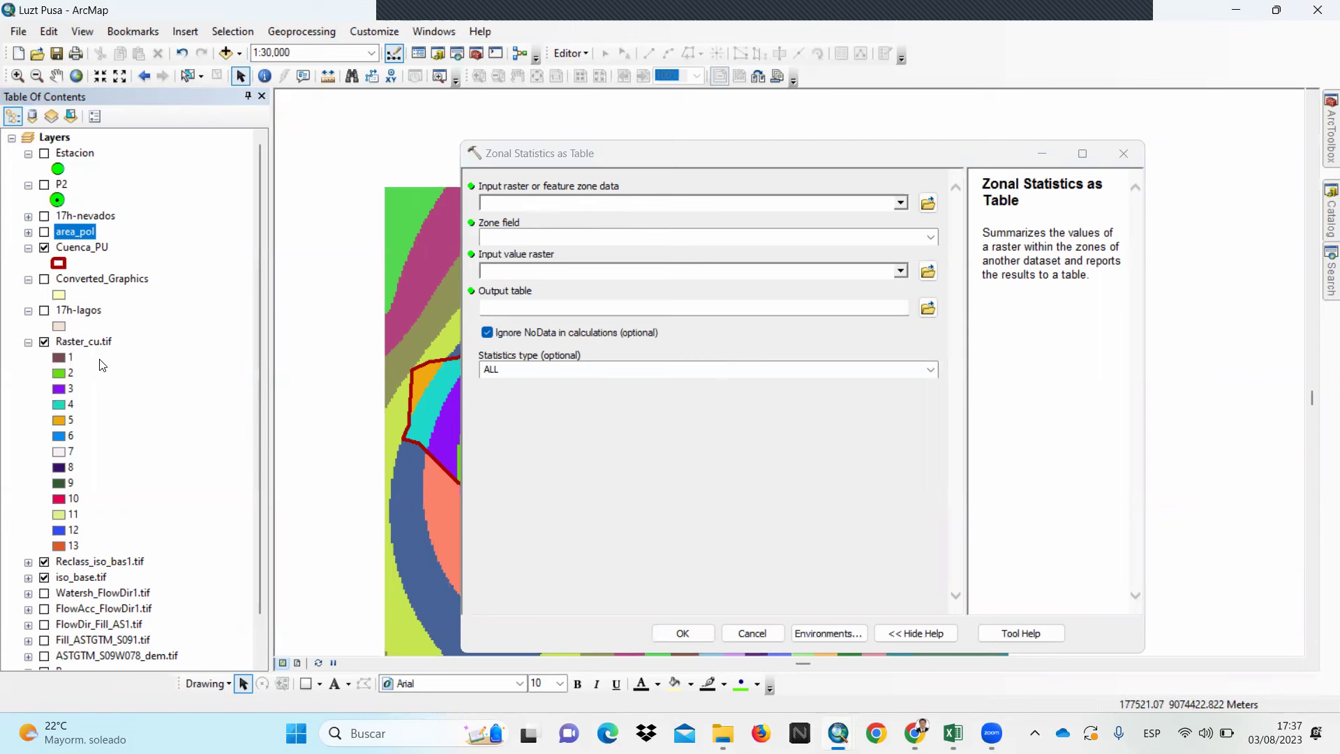
{"action": "left_click_drag", "start_coordinate": [84, 341], "coordinate": [448, 260]}
{"action": "left_click_drag", "start_coordinate": [517, 207], "coordinate": [520, 203]}
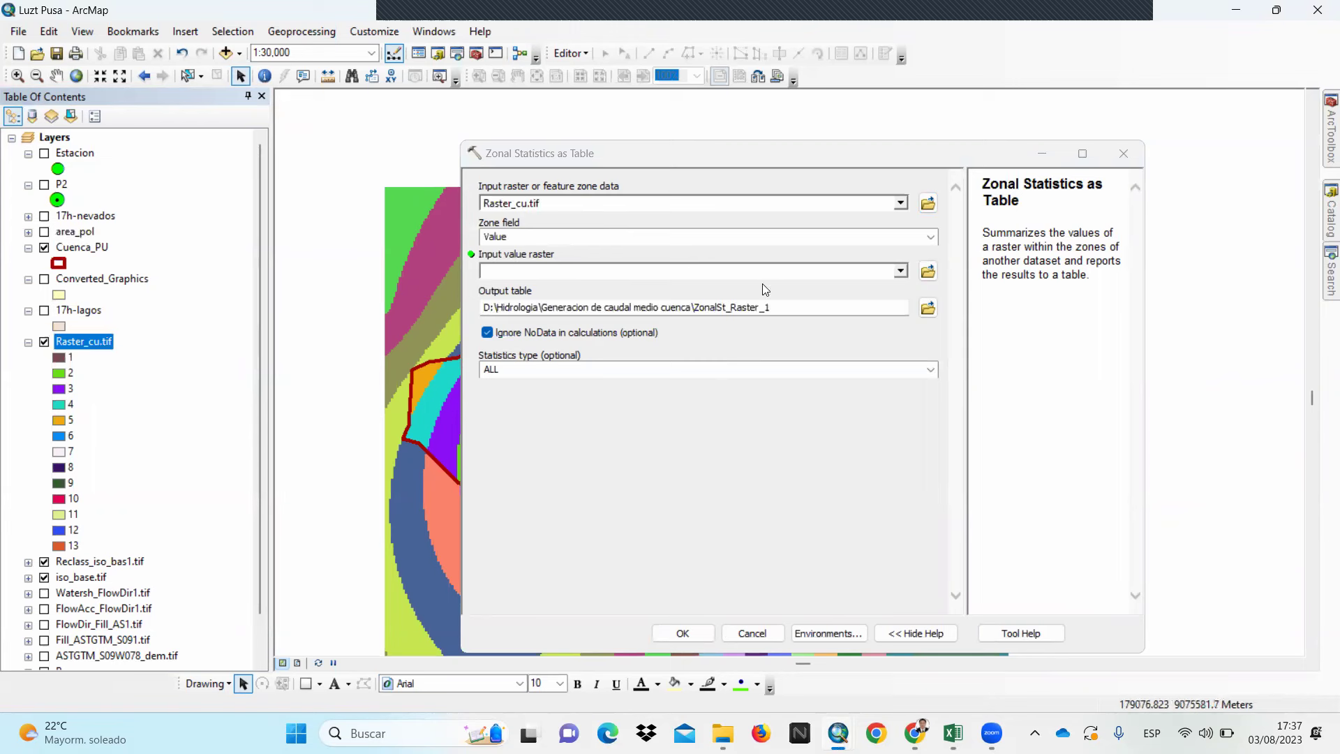
{"action": "left_click", "coordinate": [900, 270]}
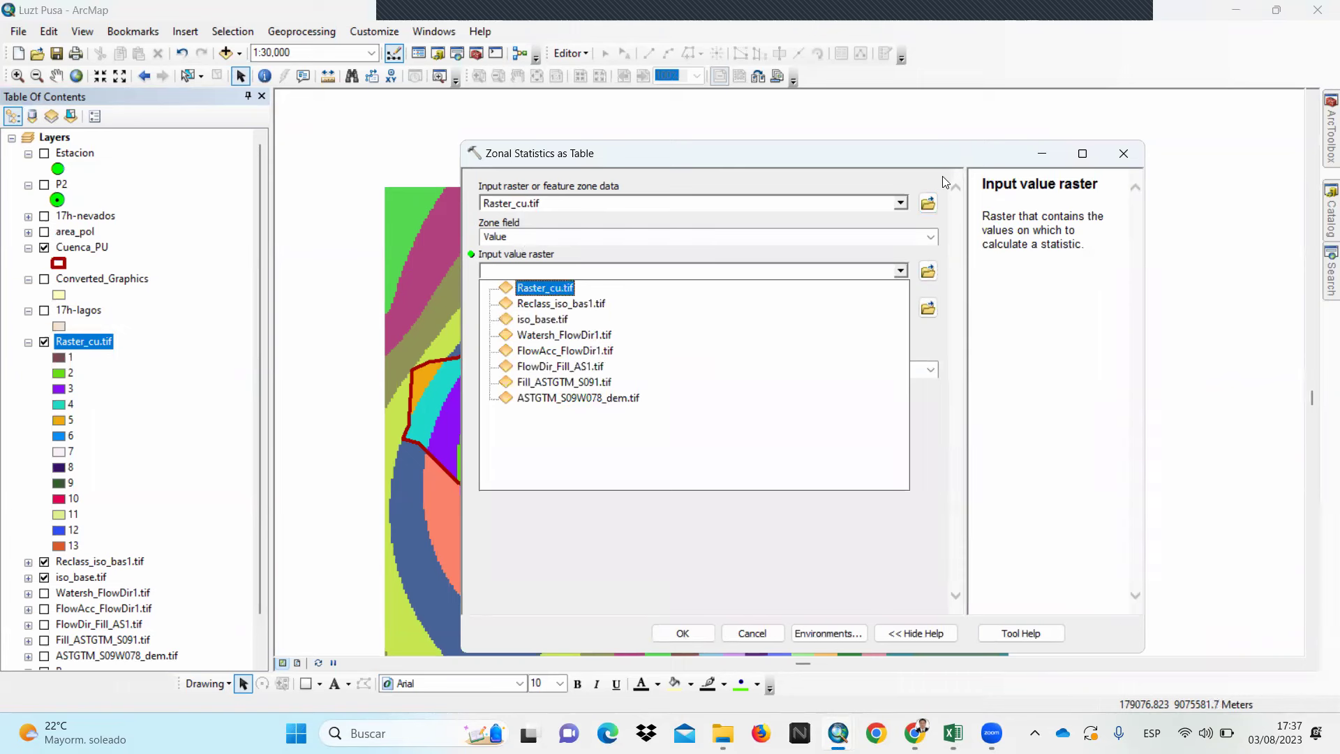
{"action": "left_click", "coordinate": [904, 279]}
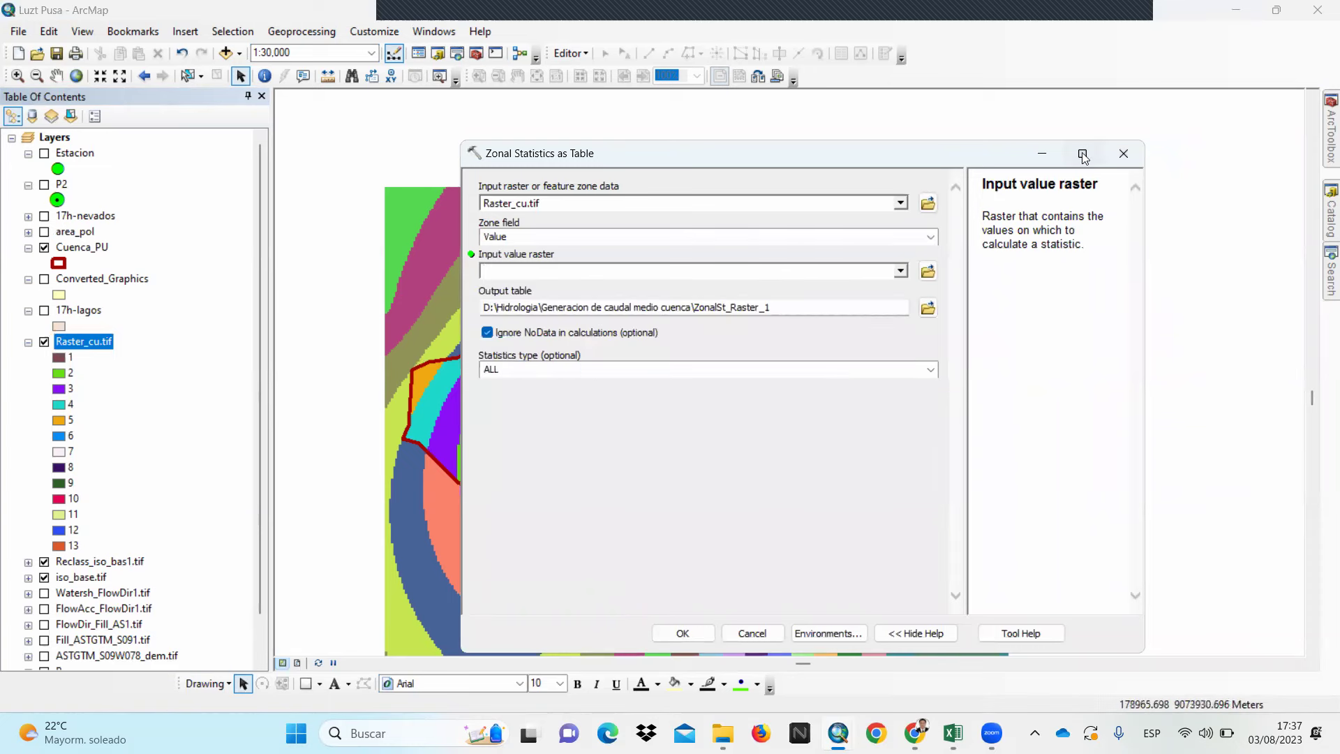
{"action": "left_click", "coordinate": [1123, 154]}
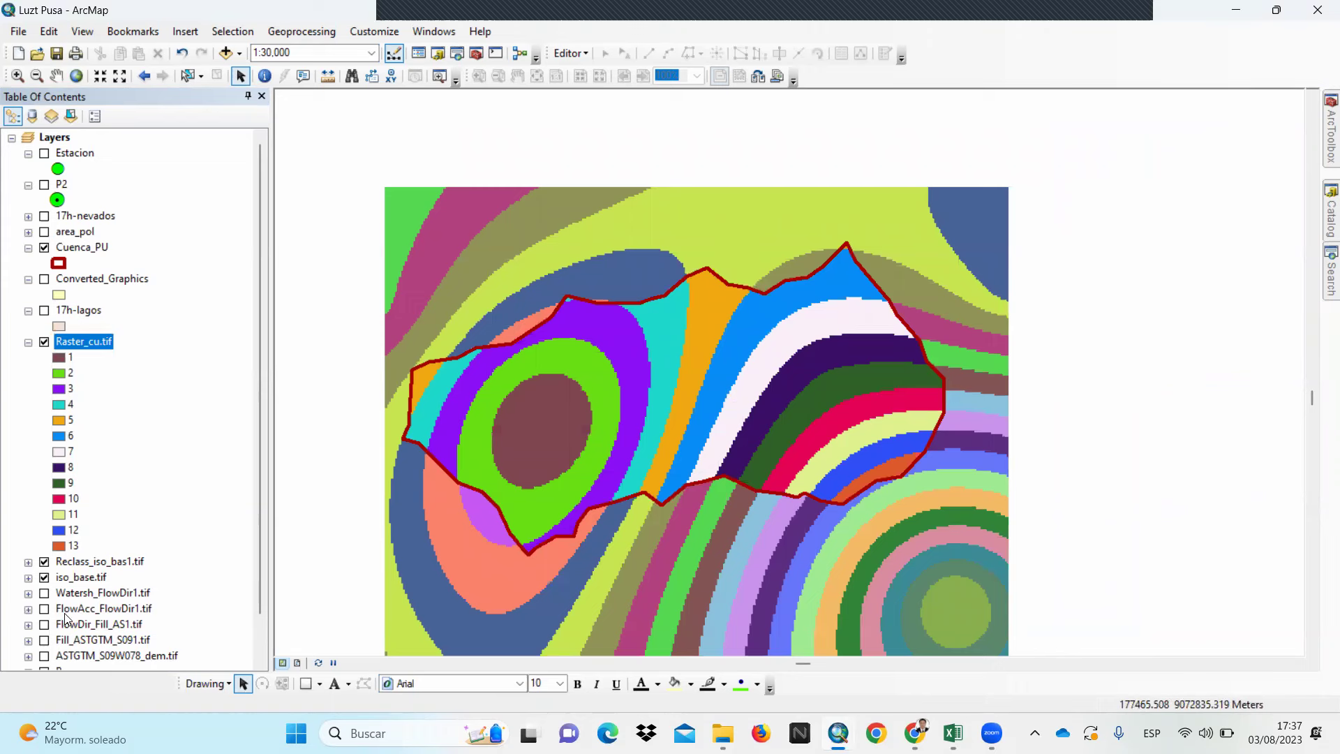
Compare the Reclass_iso_bas1.tif, Raster_cu.tif and iso_base.tif rasters within the basin outline by hiding and showing each layer
{"action": "left_click", "coordinate": [44, 562]}
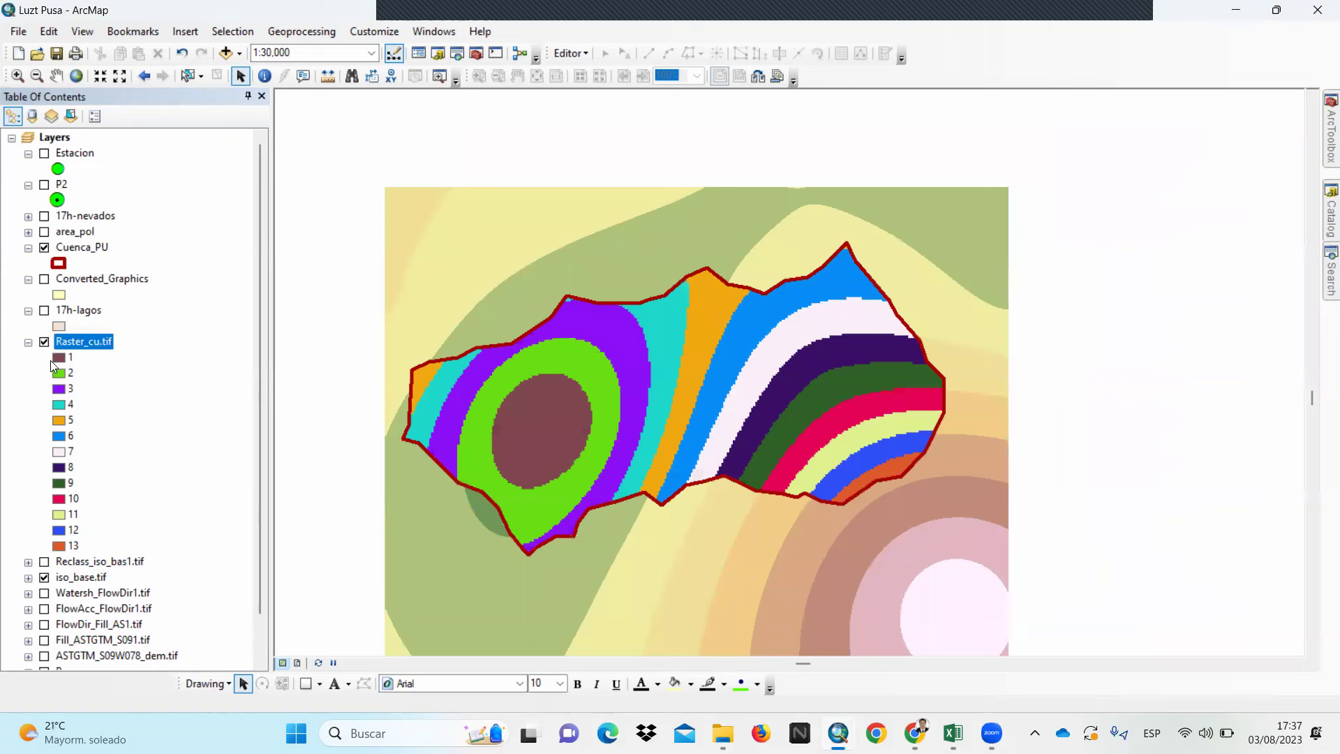
{"action": "left_click", "coordinate": [45, 342]}
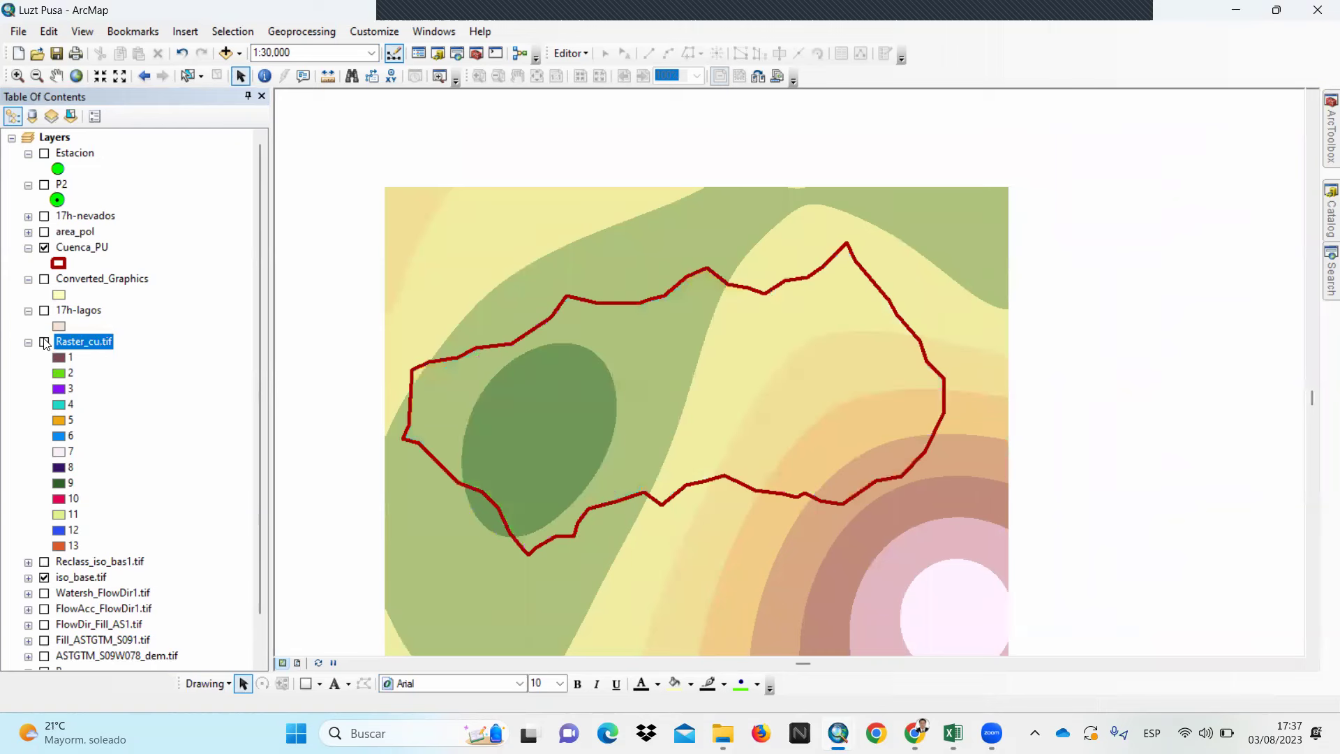
{"action": "left_click", "coordinate": [45, 578]}
{"action": "left_click", "coordinate": [44, 562]}
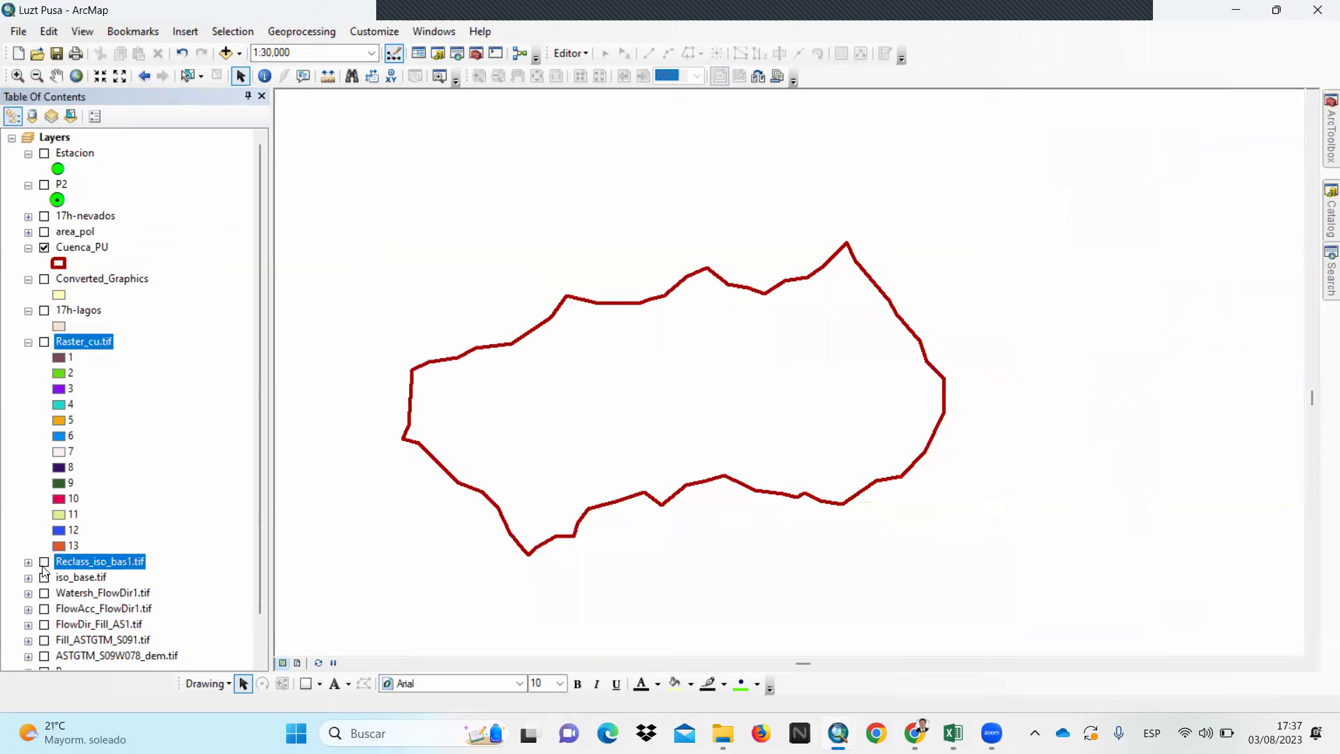
{"action": "left_click", "coordinate": [45, 342]}
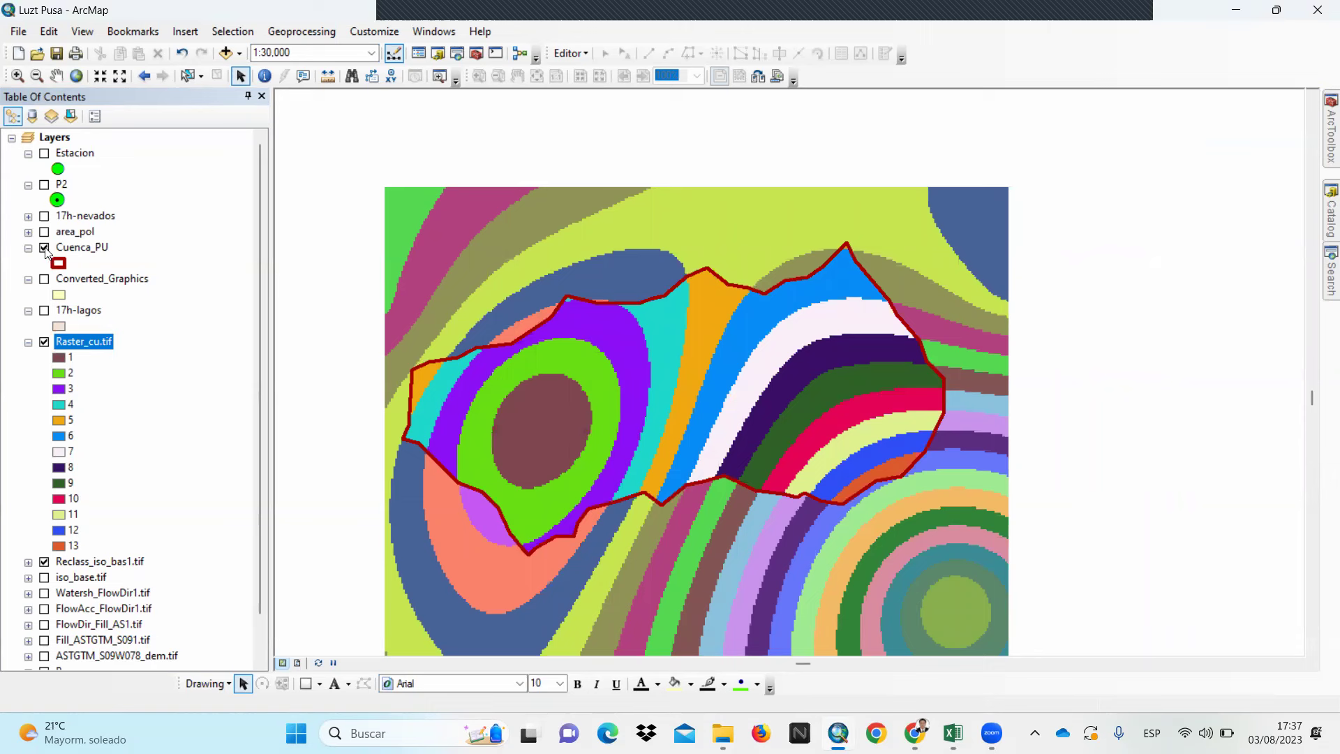
{"action": "scroll", "coordinate": [104, 455], "scroll_direction": "down", "scroll_amount": 1}
{"action": "scroll", "coordinate": [105, 455], "scroll_direction": "up", "scroll_amount": 1}
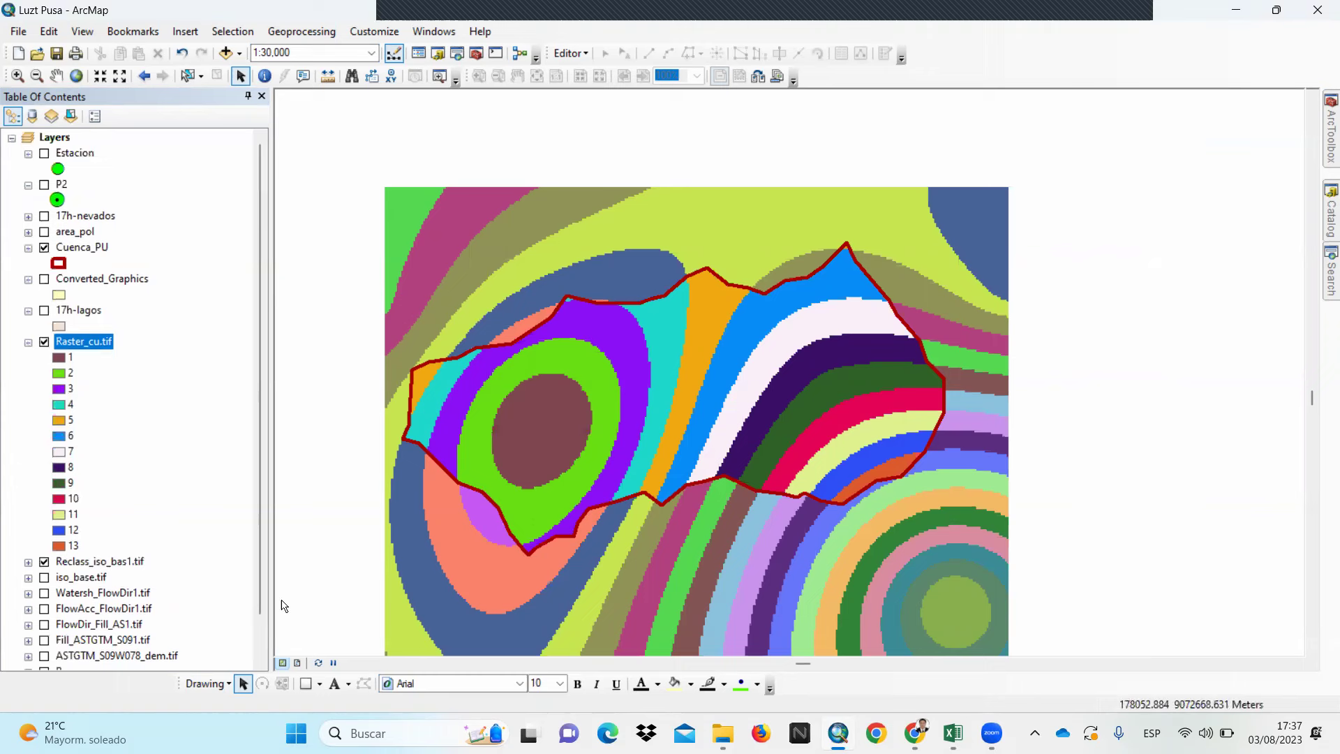
{"action": "left_click", "coordinate": [44, 577]}
Set up Zonal Statistics as Table with Raster_cu.tif as zone data, Value as zone field and iso_base.tif as value raster
{"action": "mouse_move", "coordinate": [1321, 146]}
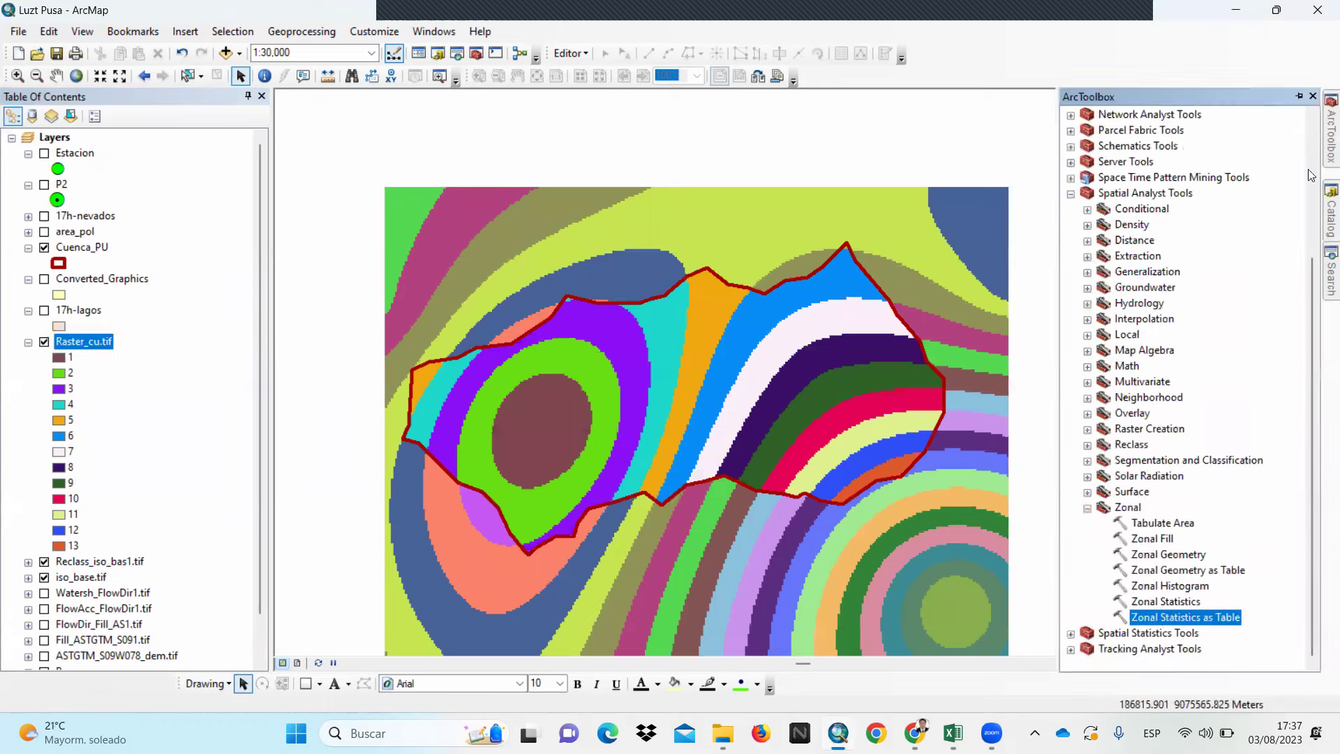
{"action": "double_click", "coordinate": [1157, 618]}
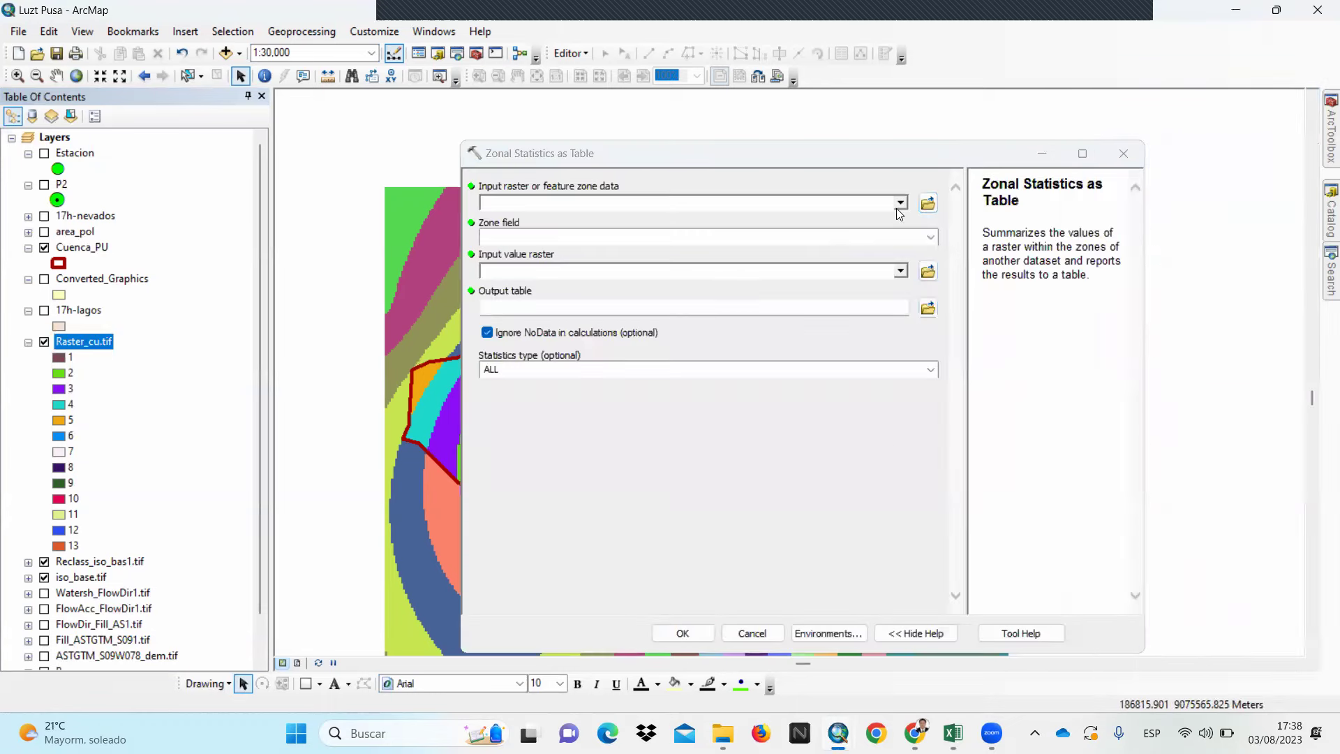
{"action": "left_click", "coordinate": [900, 203]}
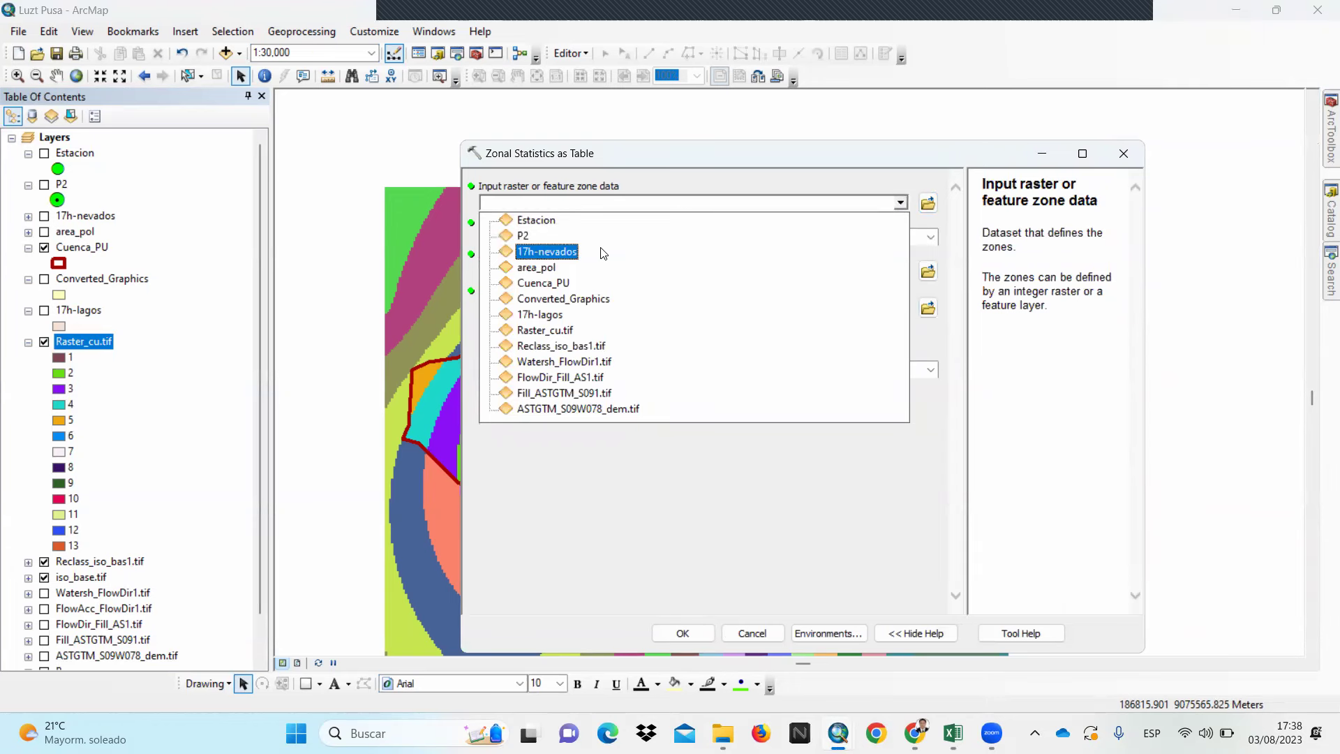
{"action": "left_click", "coordinate": [564, 345]}
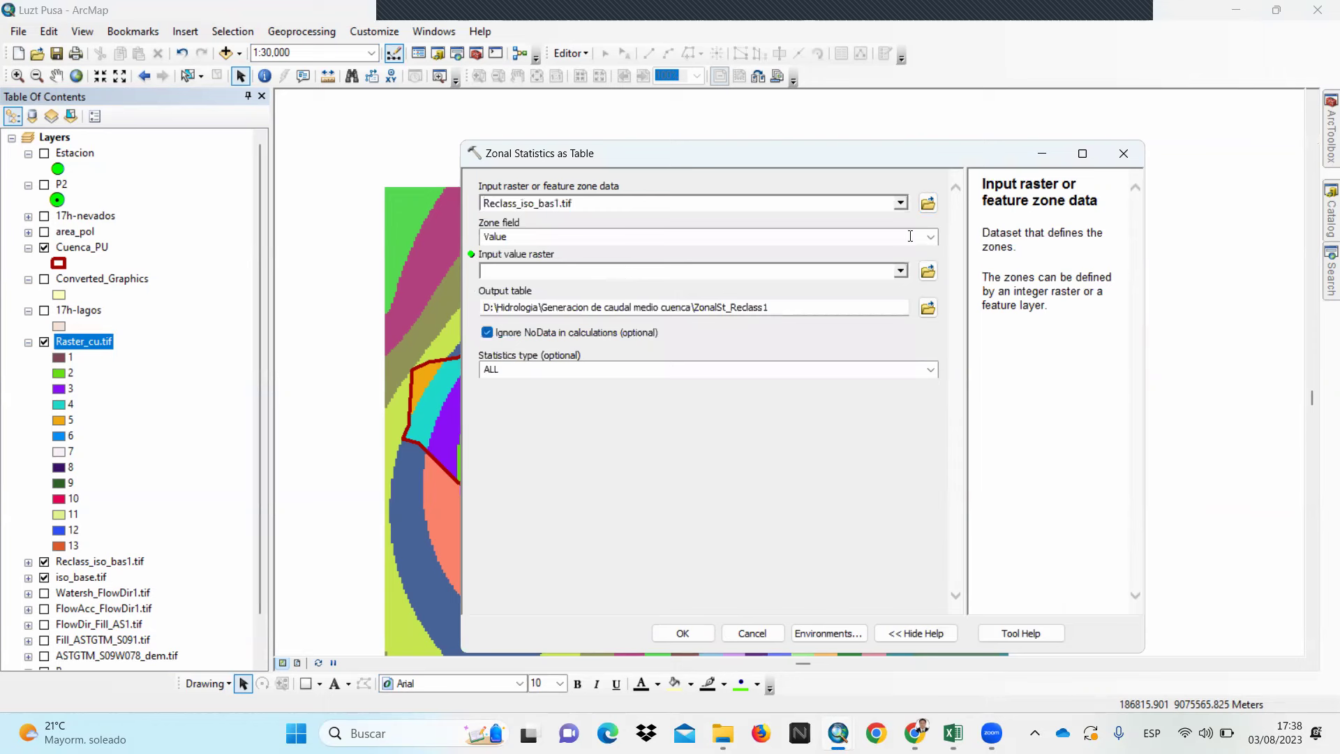
{"action": "left_click", "coordinate": [902, 203]}
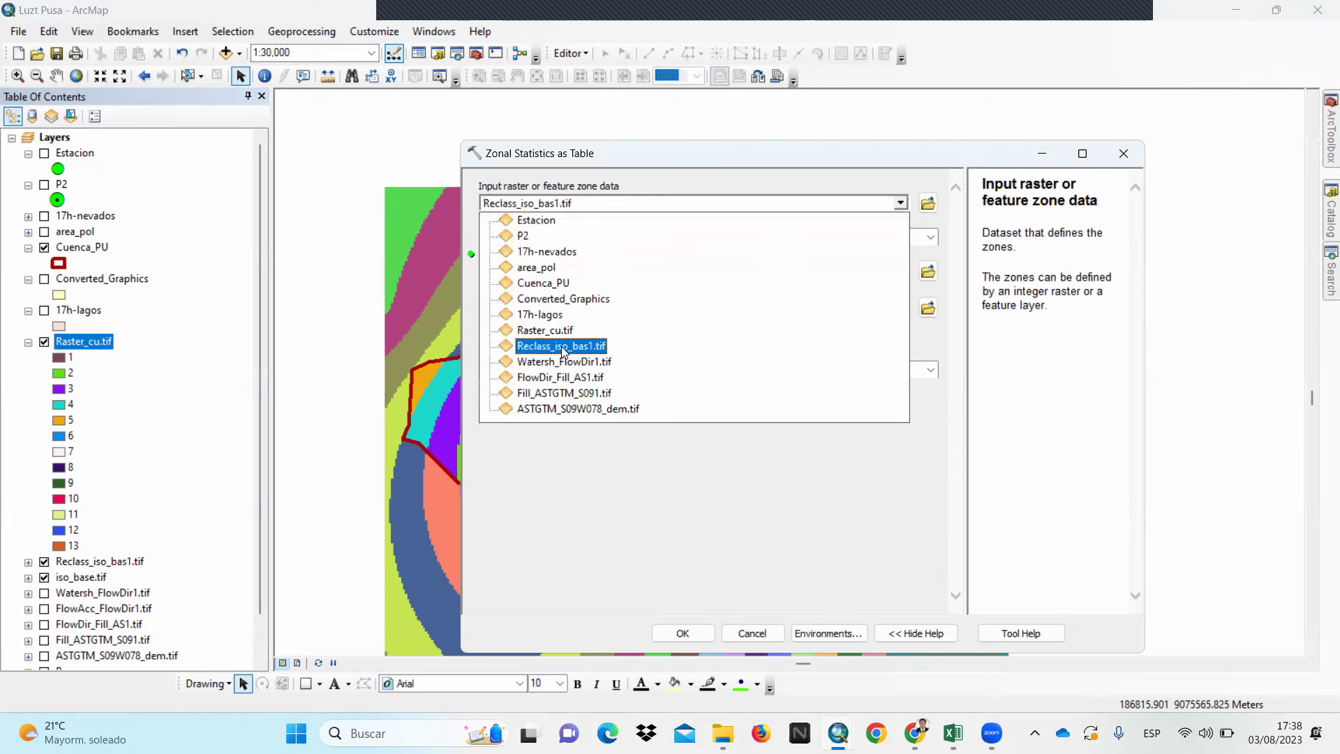
{"action": "left_click", "coordinate": [555, 329]}
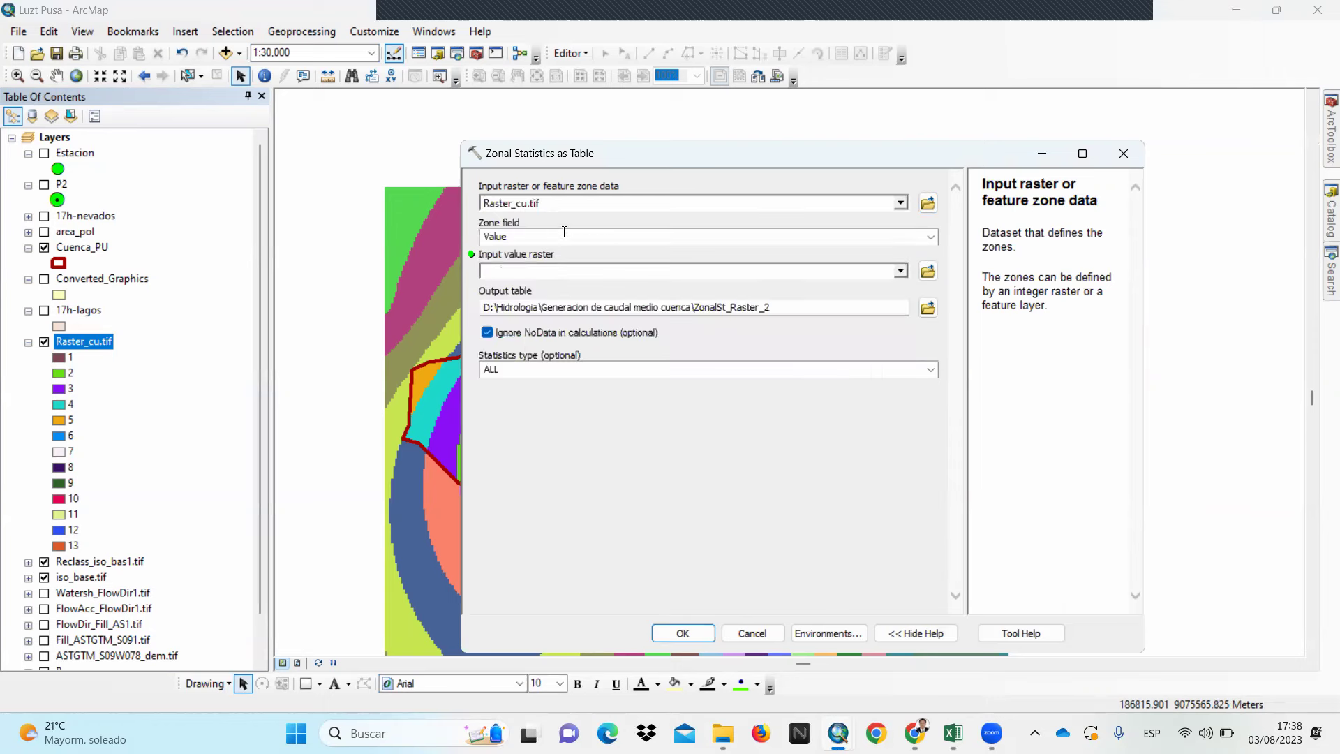
{"action": "left_click", "coordinate": [931, 237]}
{"action": "left_click", "coordinate": [932, 239]}
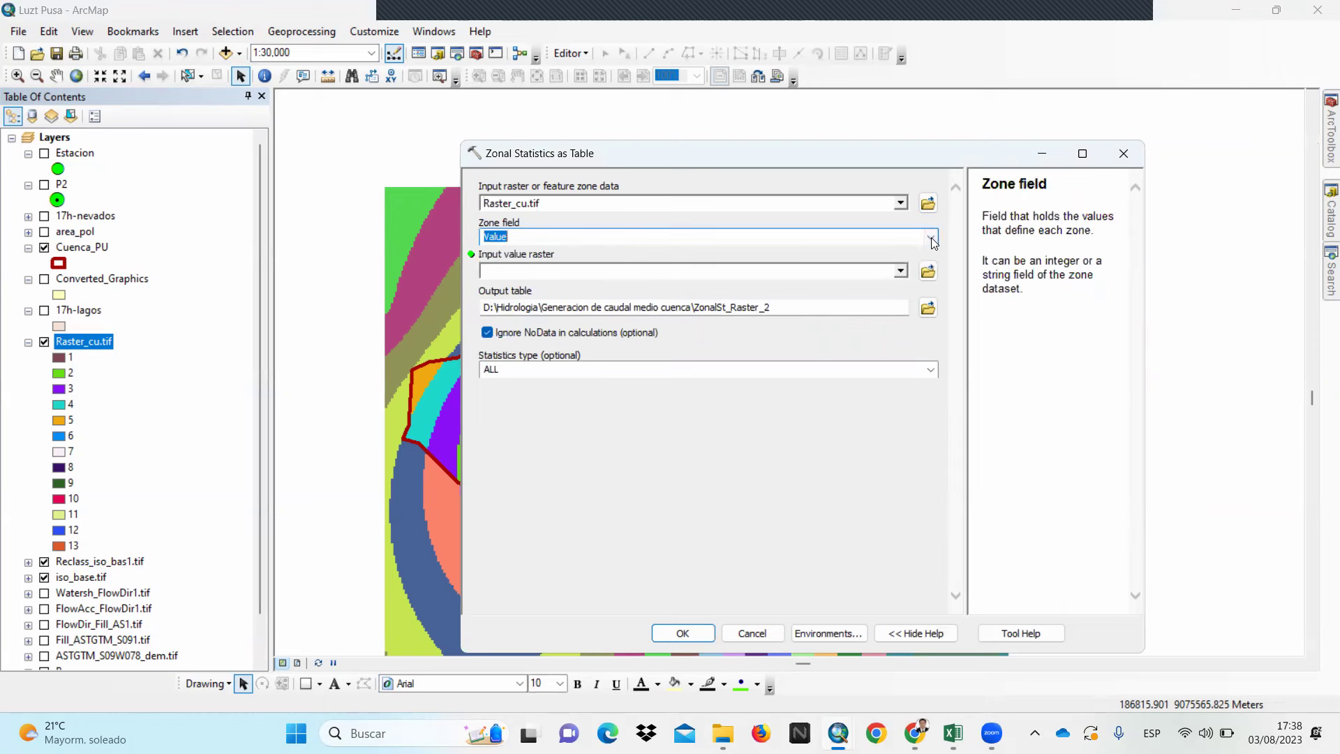
{"action": "left_click", "coordinate": [900, 273]}
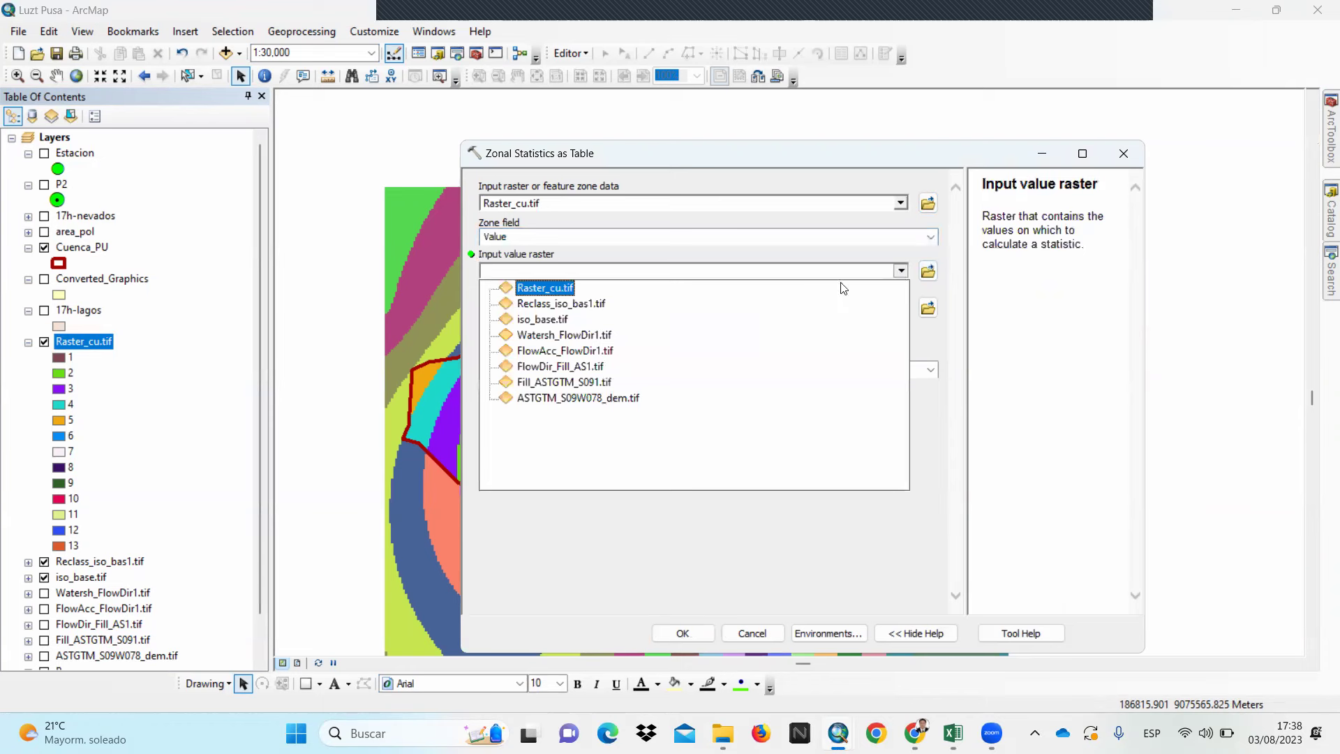
{"action": "left_click", "coordinate": [558, 320]}
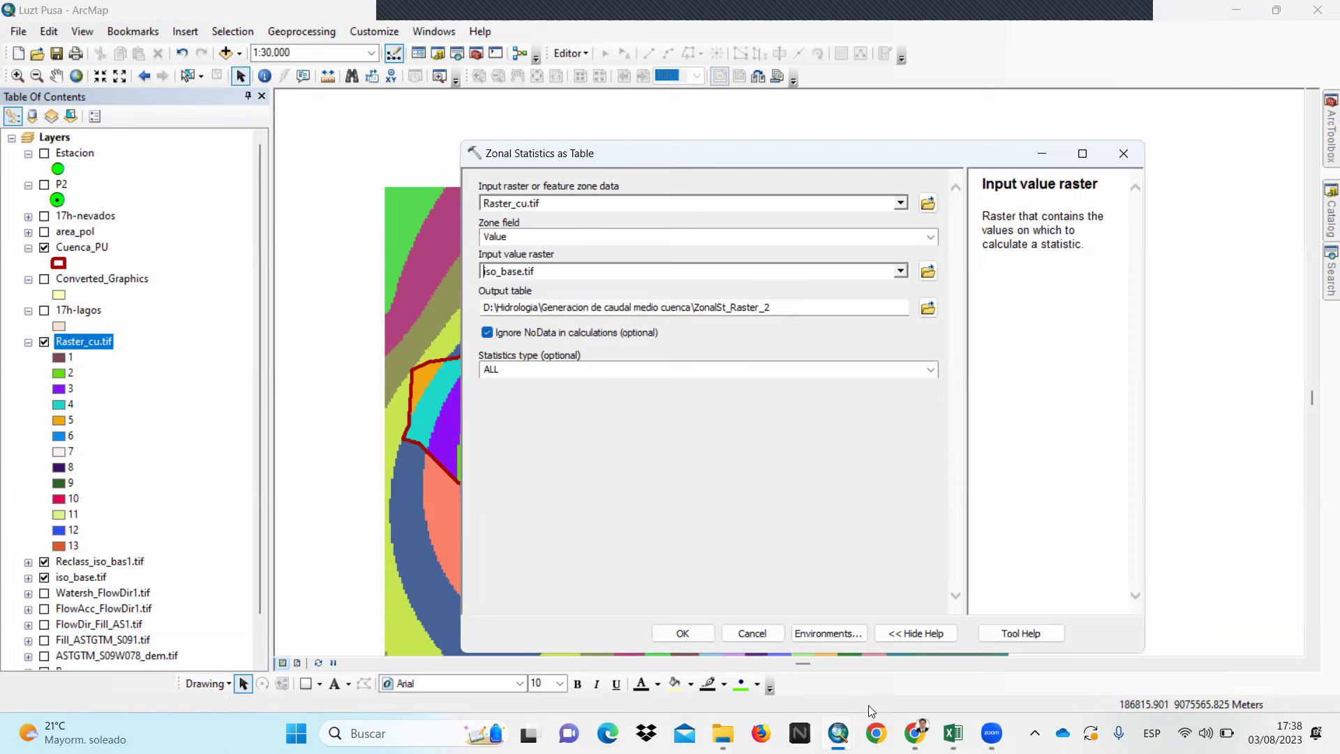
Switch to the Excel workbook and examine the PPmedia average and A*Ppmed sum formulas on the PP MEDIA DE LA CUENCA sheet
{"action": "left_click", "coordinate": [953, 732]}
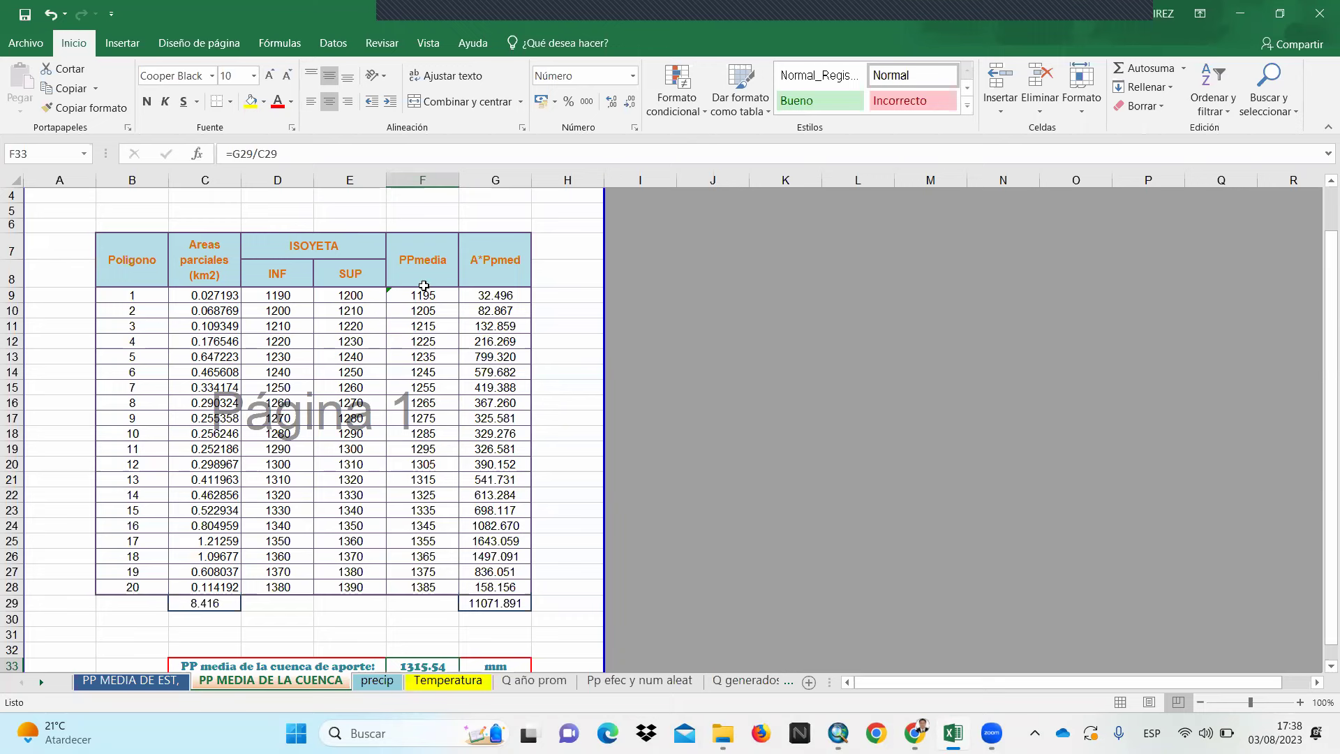
{"action": "double_click", "coordinate": [419, 296]}
{"action": "key", "text": "Escape"}
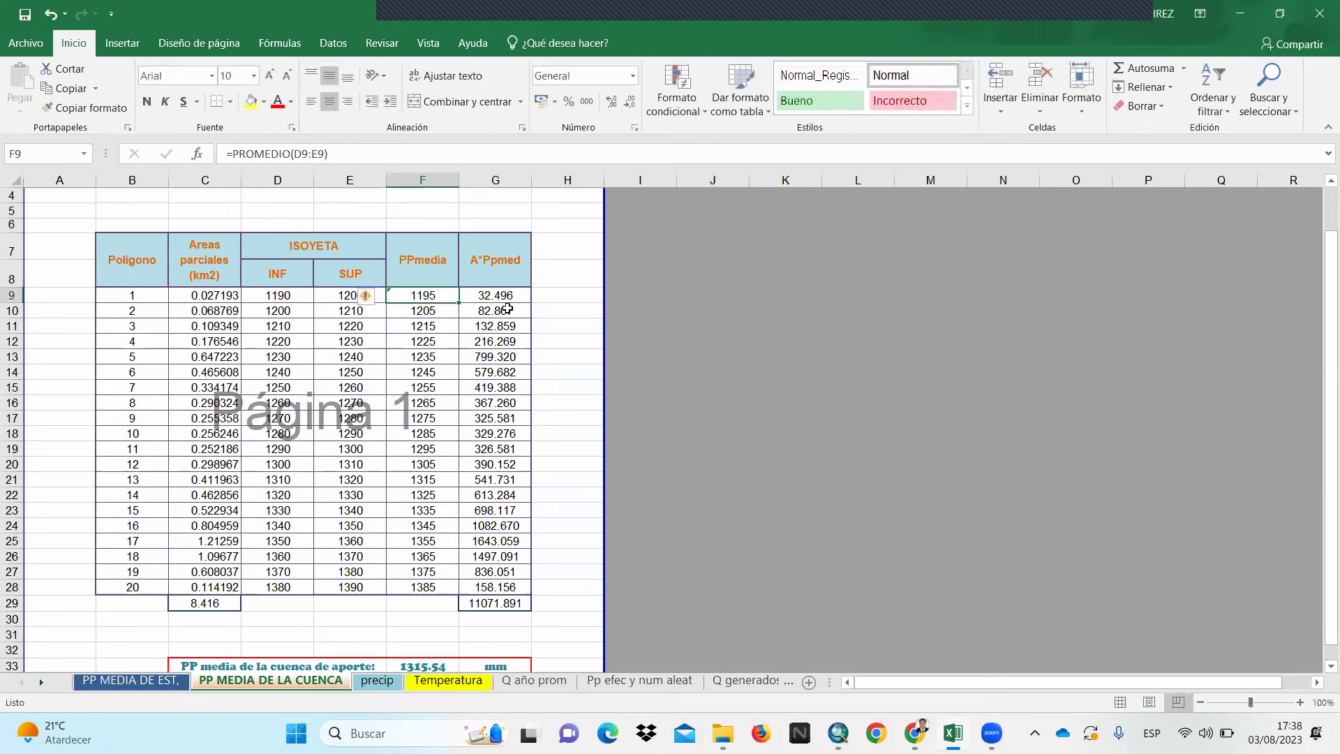
{"action": "double_click", "coordinate": [427, 295]}
{"action": "key", "text": "Escape"}
{"action": "double_click", "coordinate": [485, 601]}
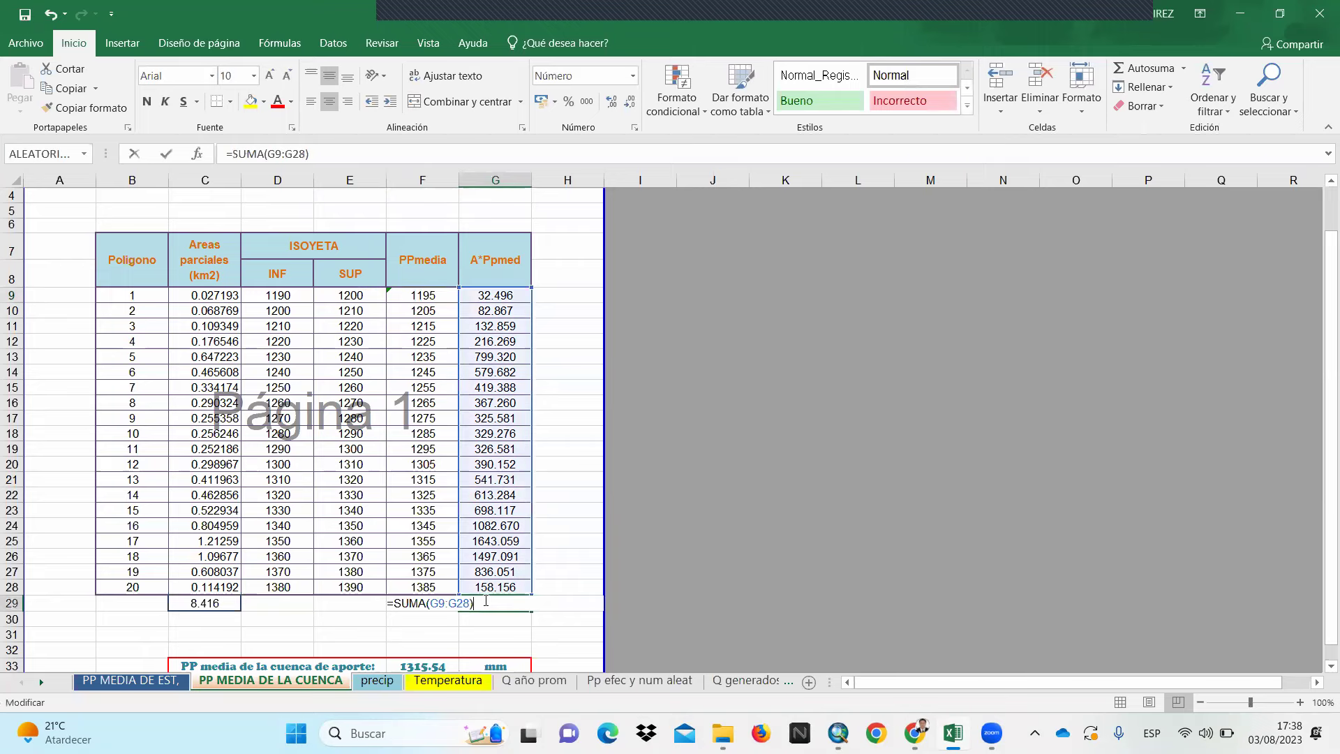
{"action": "key", "text": "Escape"}
{"action": "scroll", "coordinate": [351, 543], "scroll_direction": "down", "scroll_amount": 2}
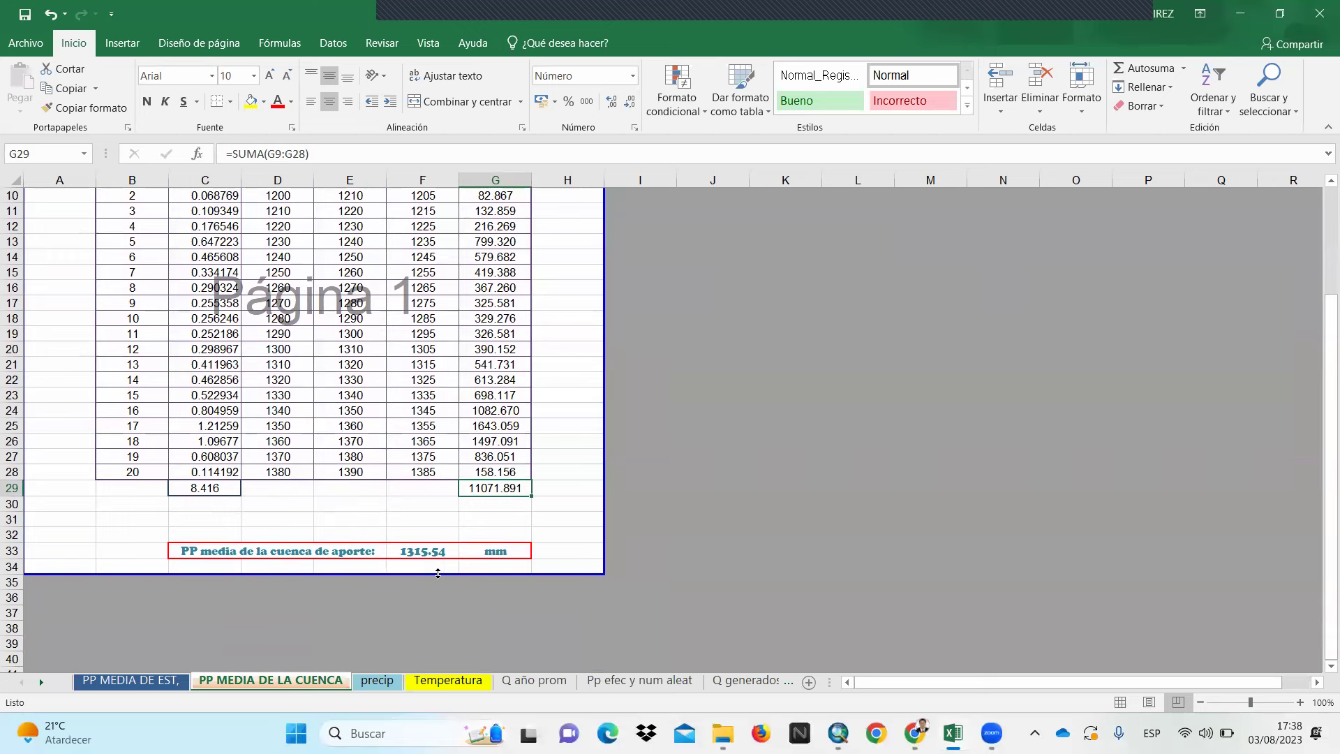
{"action": "scroll", "coordinate": [454, 564], "scroll_direction": "up", "scroll_amount": 3}
{"action": "scroll", "coordinate": [486, 535], "scroll_direction": "down", "scroll_amount": 3}
{"action": "scroll", "coordinate": [486, 534], "scroll_direction": "up", "scroll_amount": 1}
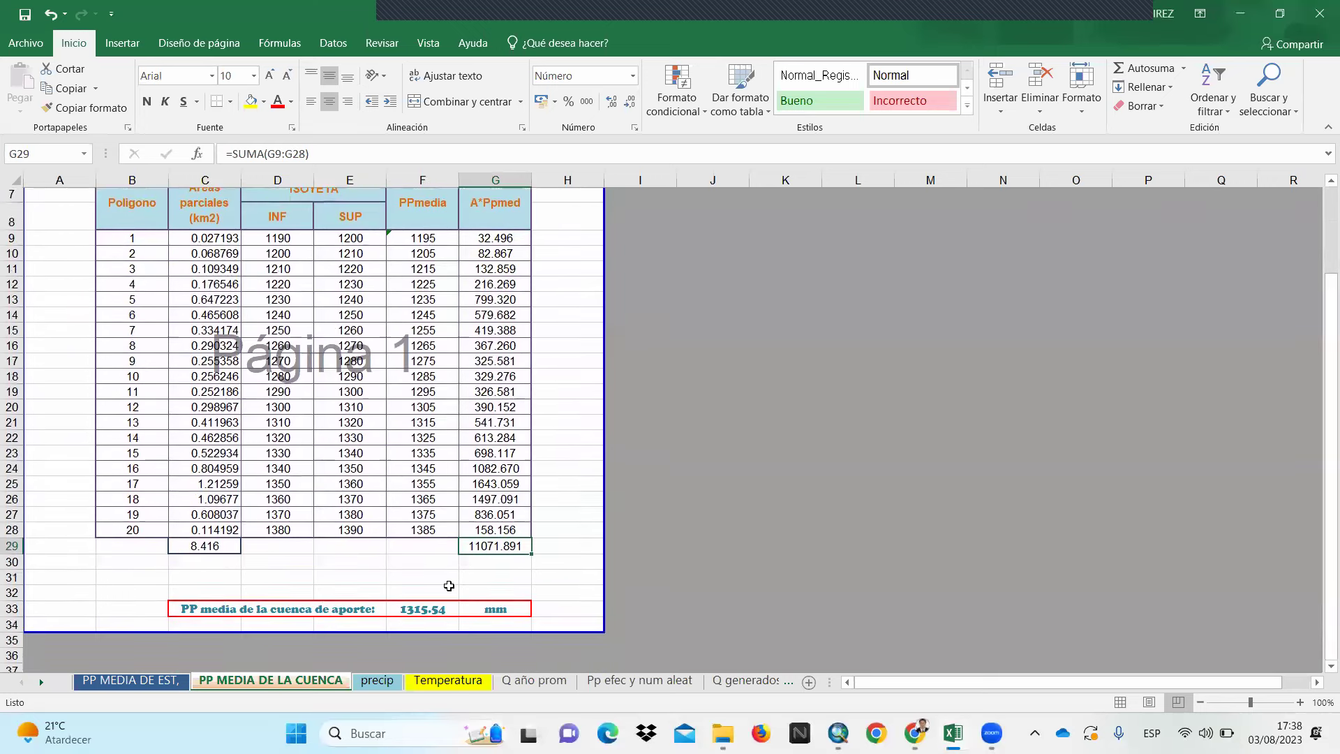
{"action": "left_click", "coordinate": [519, 586]}
{"action": "scroll", "coordinate": [545, 573], "scroll_direction": "up", "scroll_amount": 1}
{"action": "scroll", "coordinate": [545, 574], "scroll_direction": "up", "scroll_amount": 1}
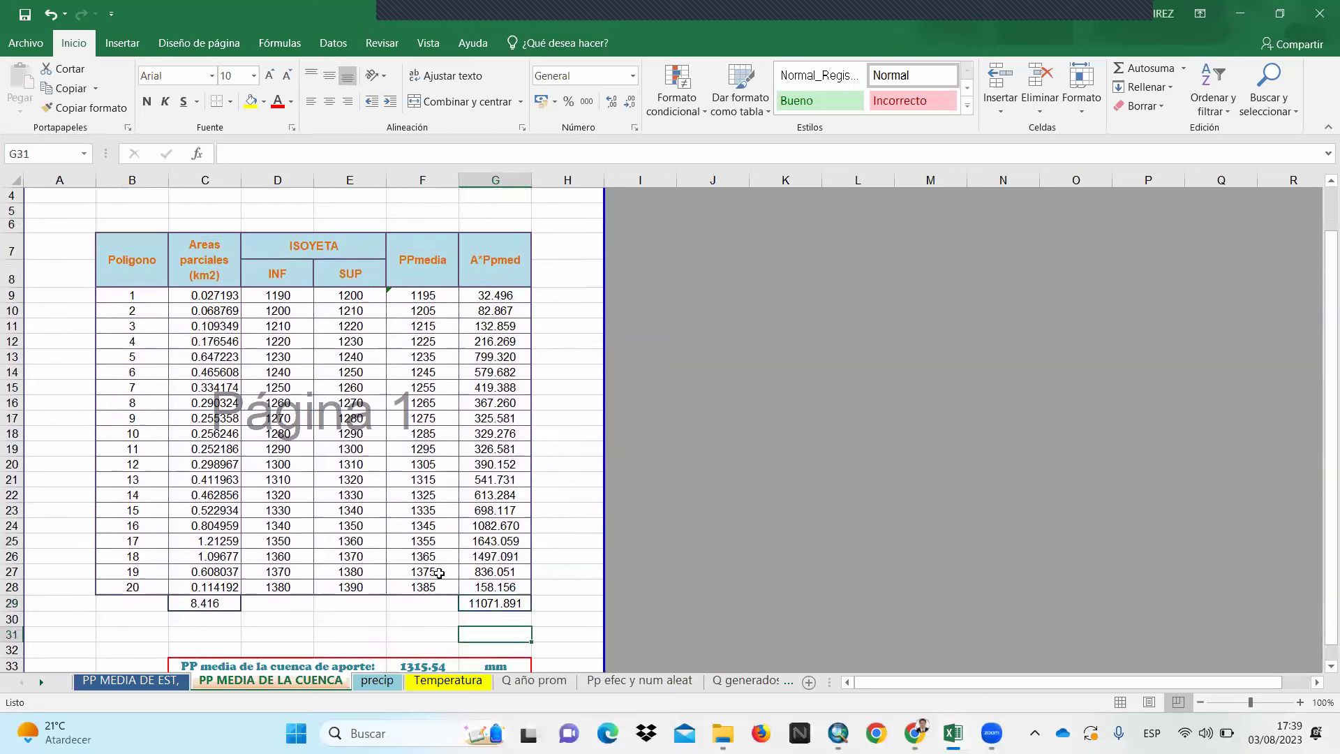
Return to ArcMap and run Zonal Statistics as Table with the statistics type ALL and ZonalSt_Raster_2 as output table
{"action": "mouse_move", "coordinate": [914, 733]}
{"action": "mouse_move", "coordinate": [837, 733]}
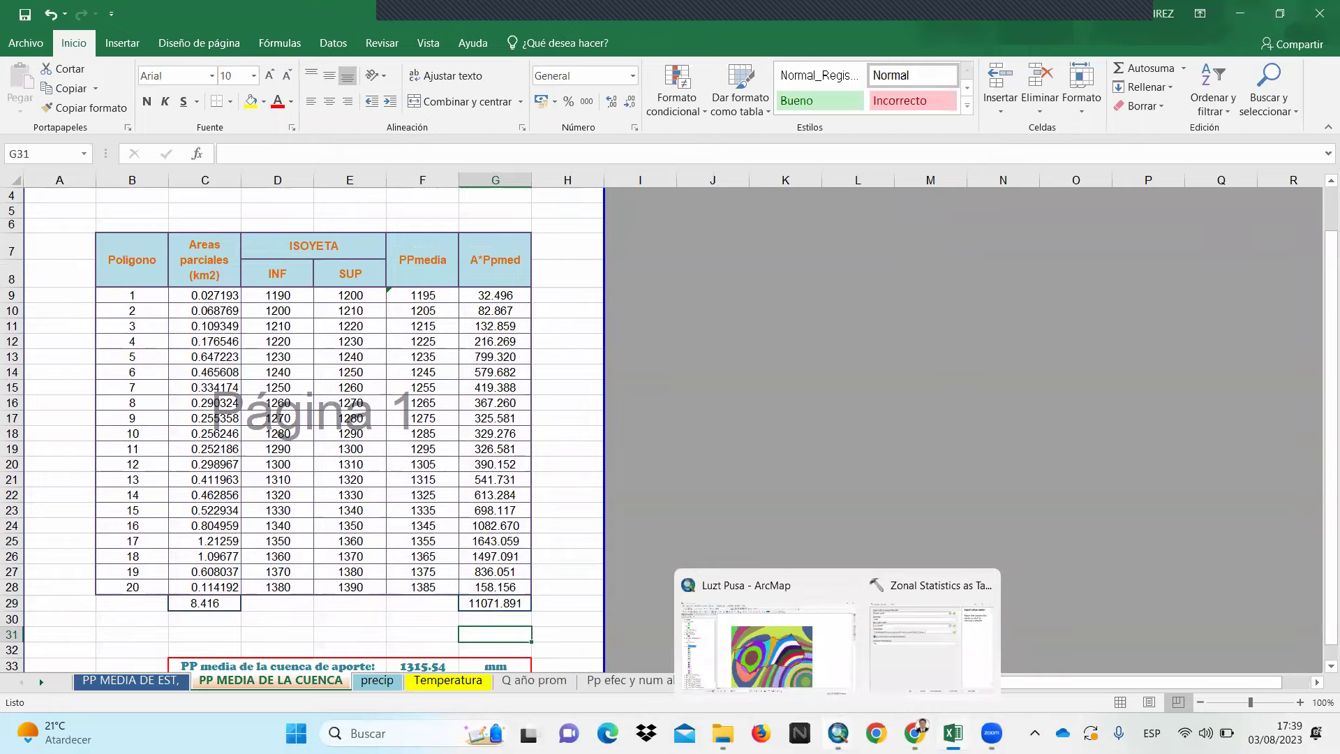
{"action": "left_click", "coordinate": [789, 630]}
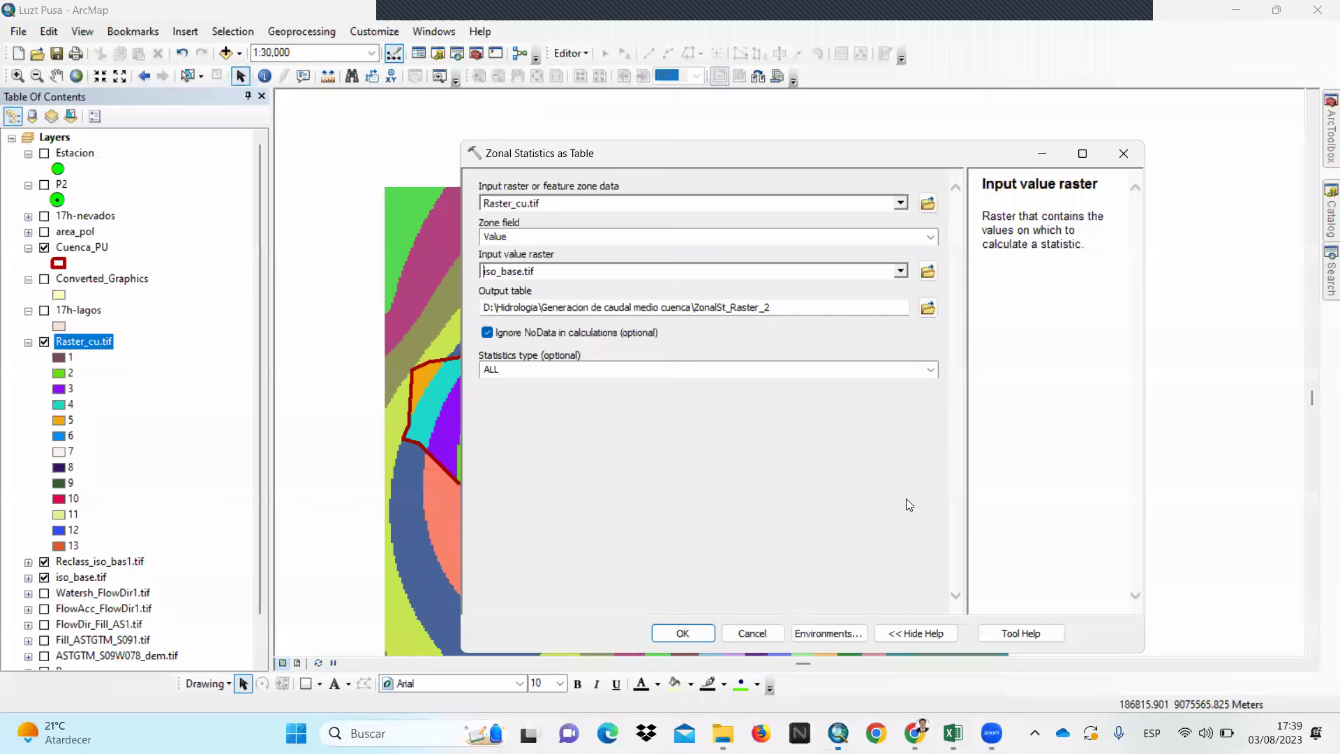
{"action": "left_click", "coordinate": [926, 374]}
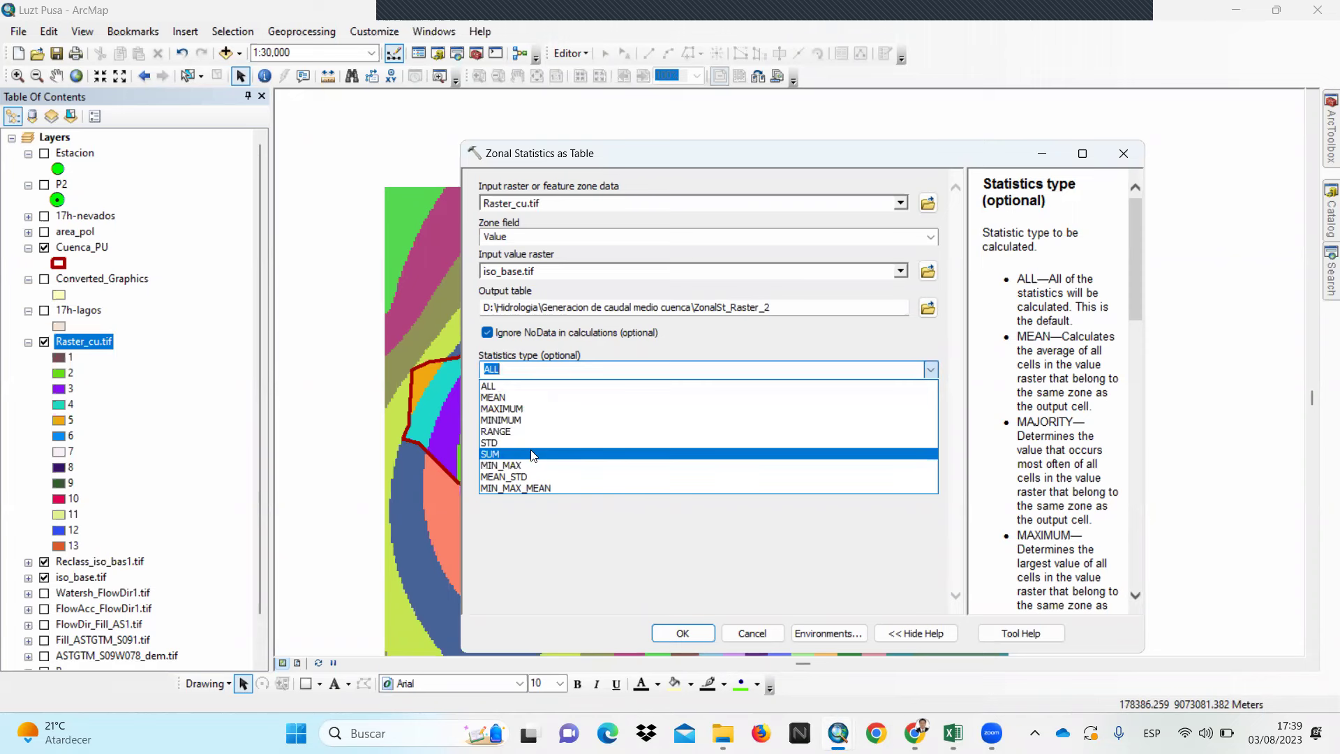
{"action": "left_click", "coordinate": [888, 339]}
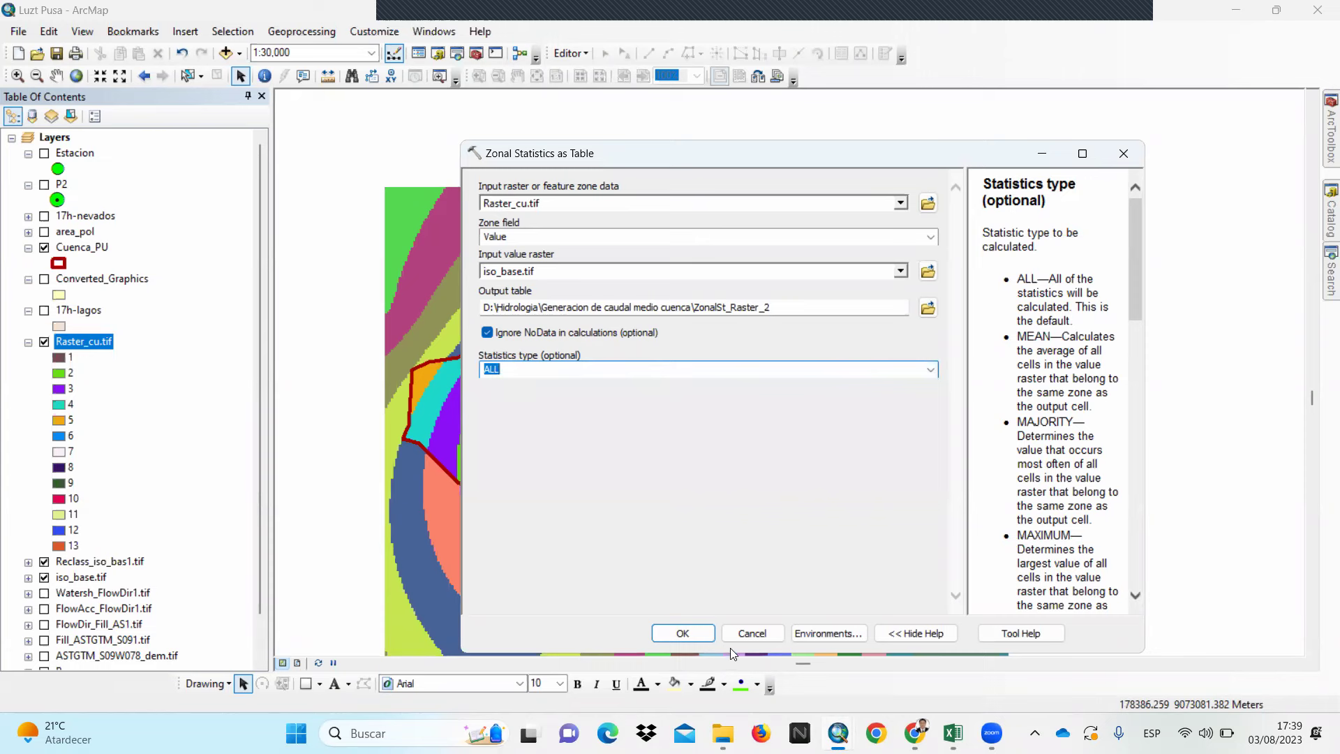
{"action": "left_click", "coordinate": [682, 635]}
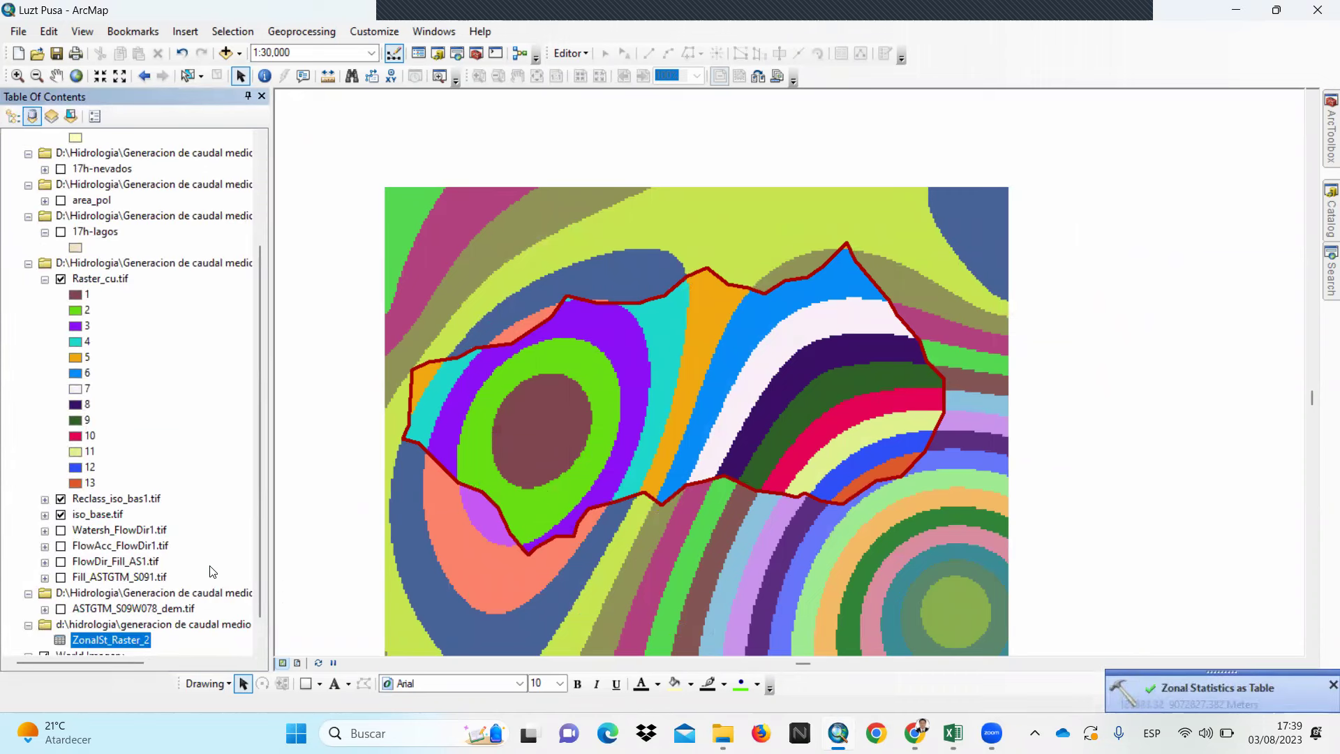
Open the ZonalSt_Raster_2 table and copy all 13 of its records
{"action": "scroll", "coordinate": [214, 572], "scroll_direction": "down", "scroll_amount": 1}
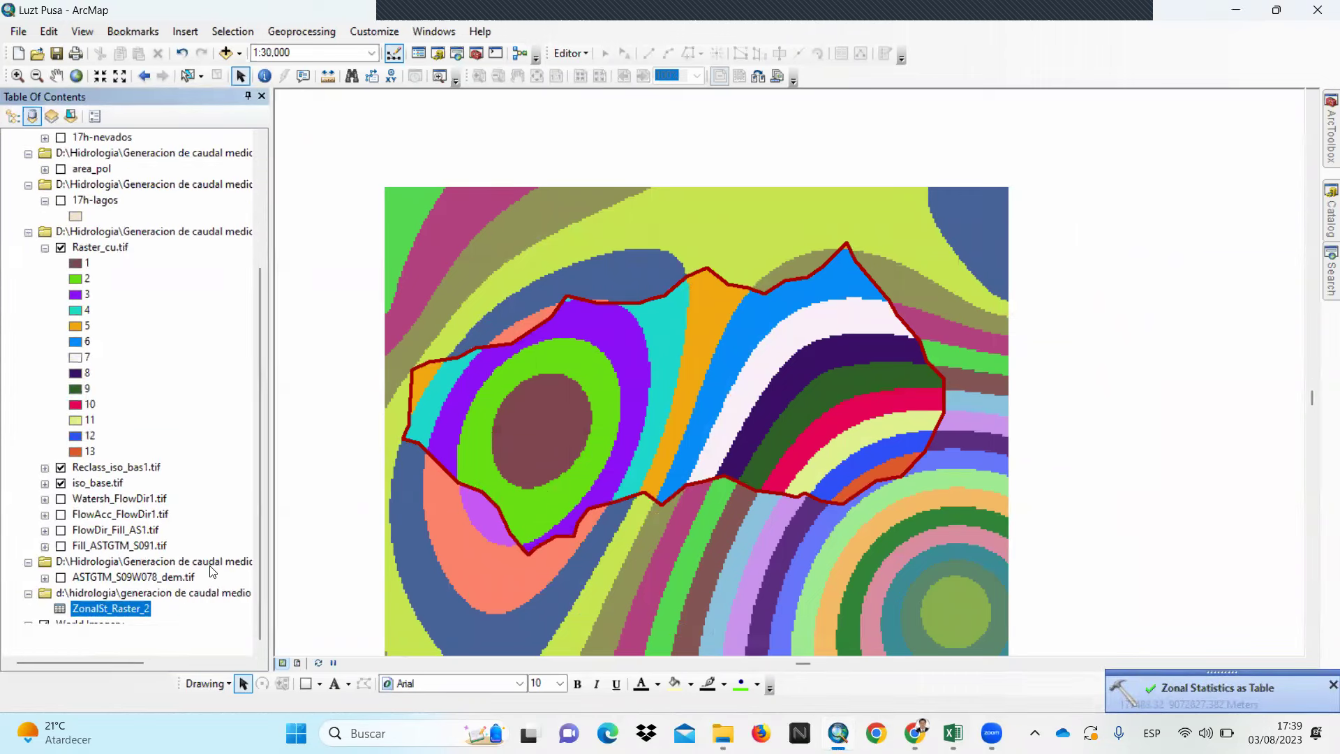
{"action": "right_click", "coordinate": [94, 610]}
{"action": "left_click", "coordinate": [159, 435]}
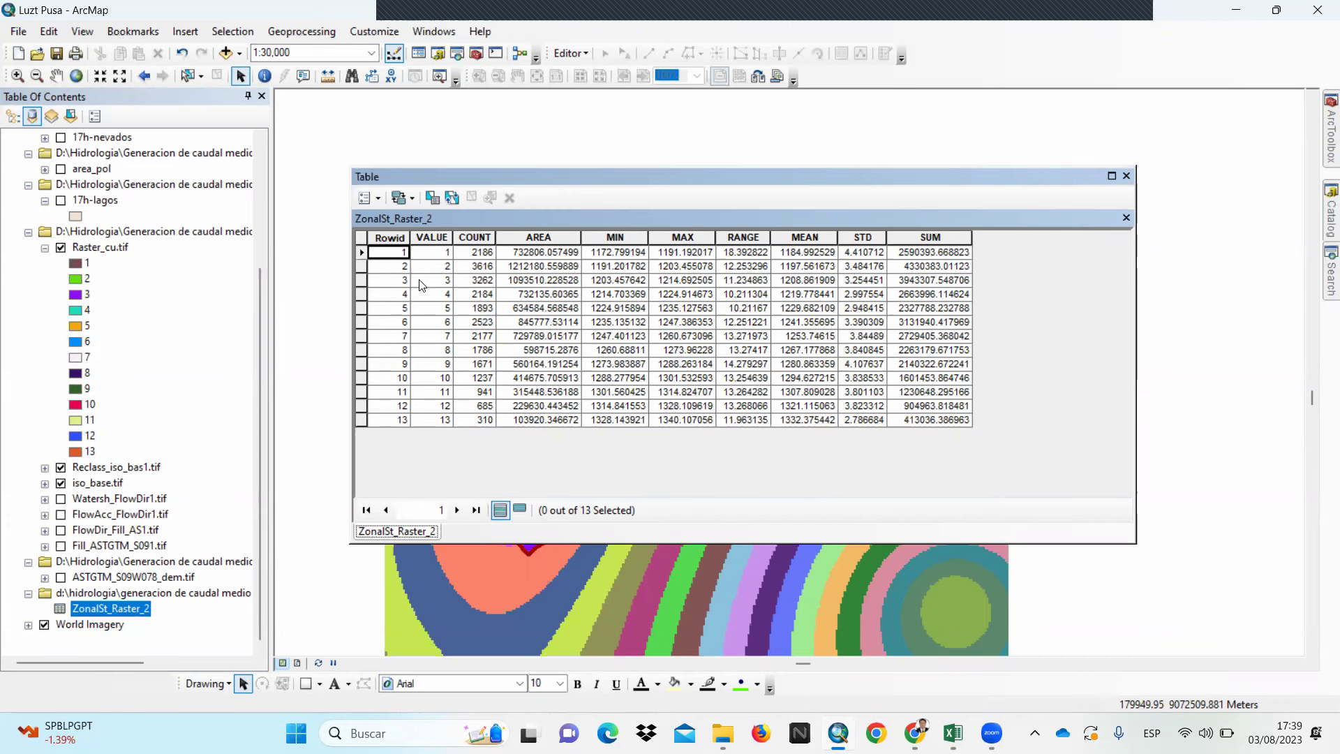
{"action": "left_click", "coordinate": [362, 240]}
{"action": "left_click_drag", "start_coordinate": [362, 257], "coordinate": [361, 425]}
{"action": "right_click", "coordinate": [362, 314]}
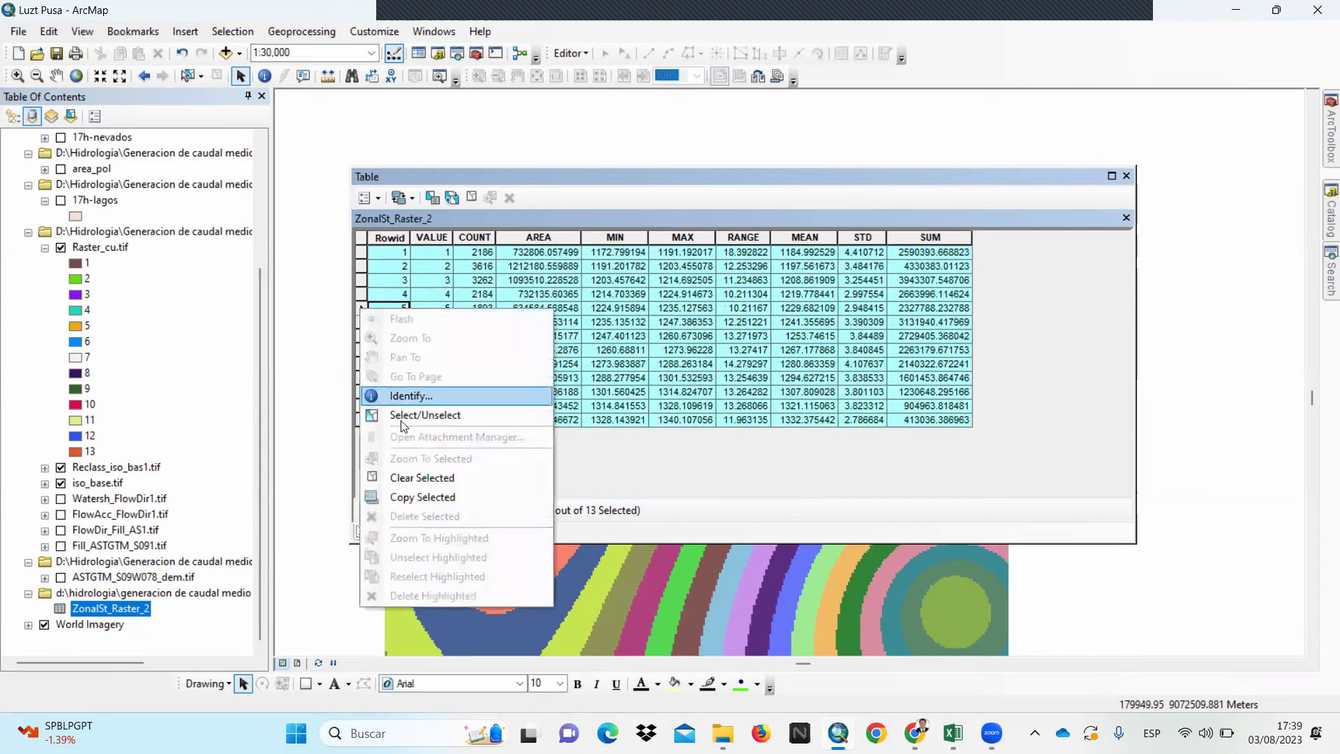
{"action": "left_click", "coordinate": [427, 492]}
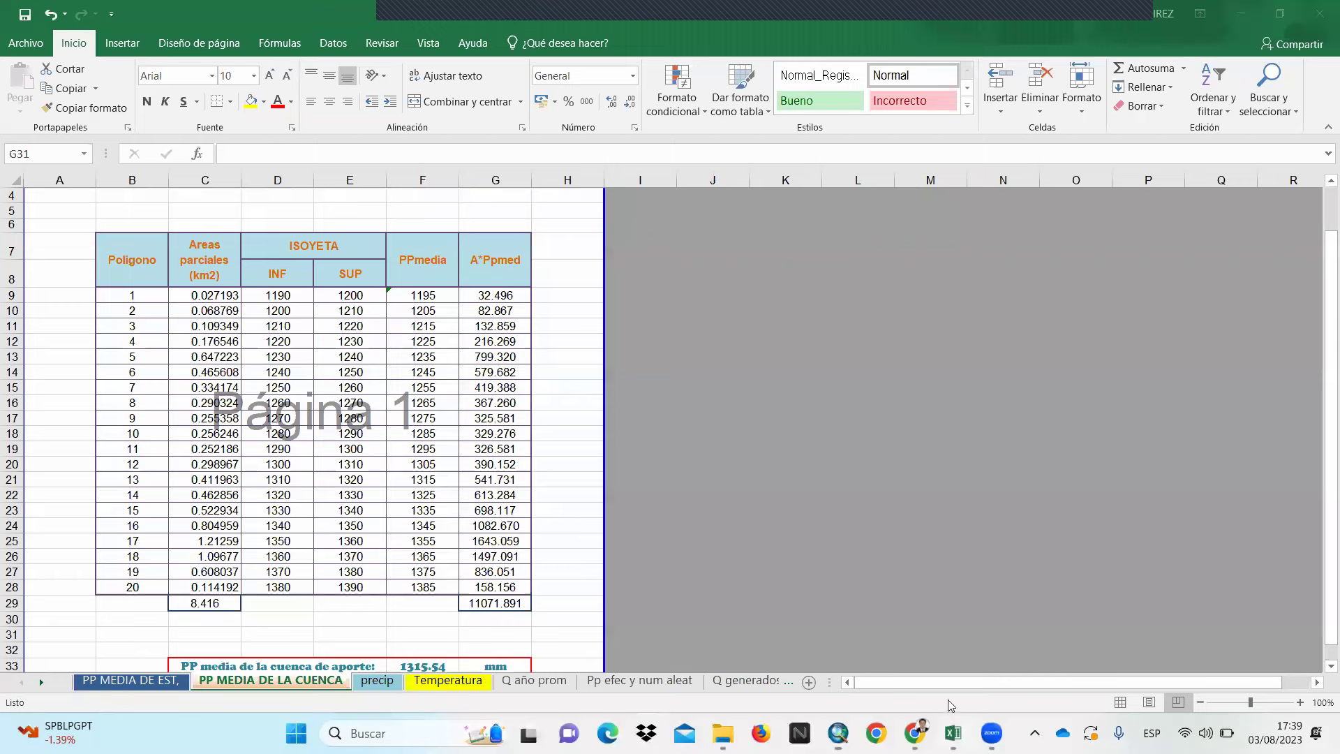
Switch to the Excel workbook and paste the zonal statistics records at cell K11 of the PP MEDIA DE LA CUENCA sheet
{"action": "left_click", "coordinate": [953, 732]}
{"action": "scroll", "coordinate": [705, 466], "scroll_direction": "down", "scroll_amount": 4}
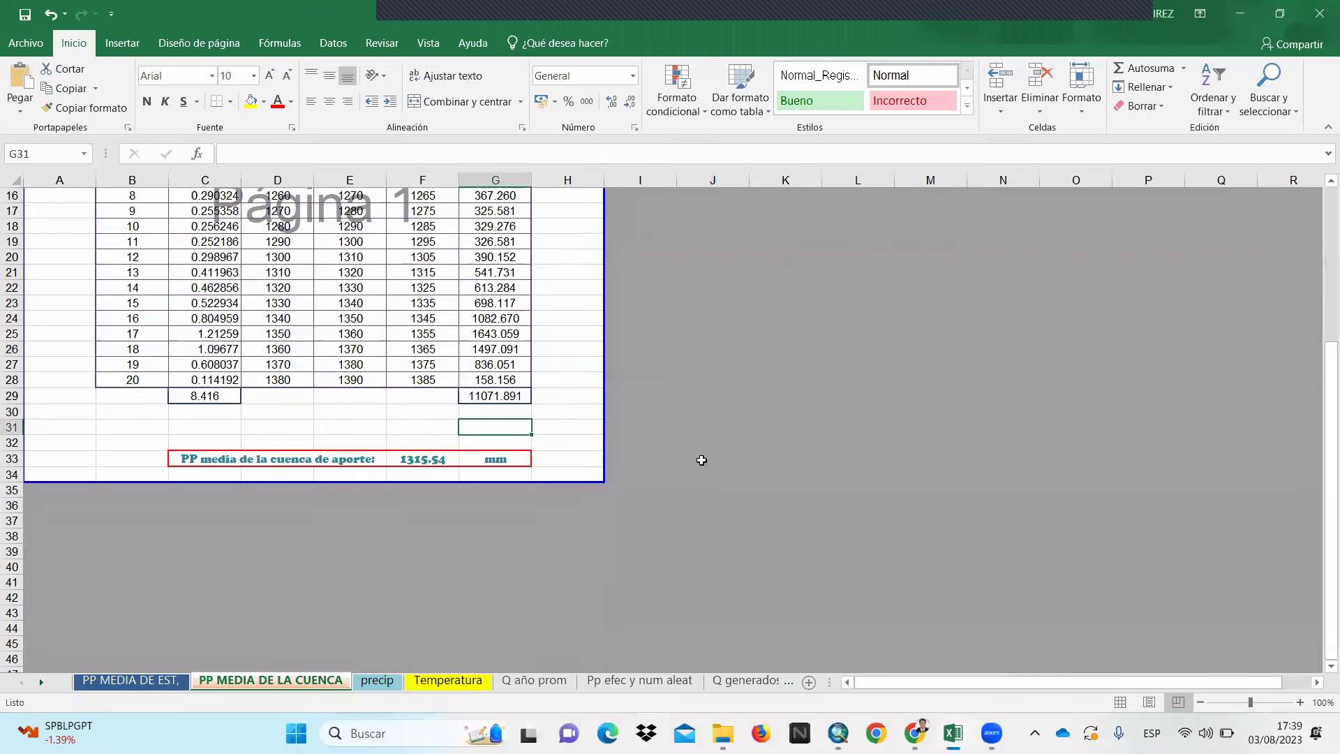
{"action": "scroll", "coordinate": [700, 463], "scroll_direction": "up", "scroll_amount": 4}
{"action": "left_click", "coordinate": [802, 322]}
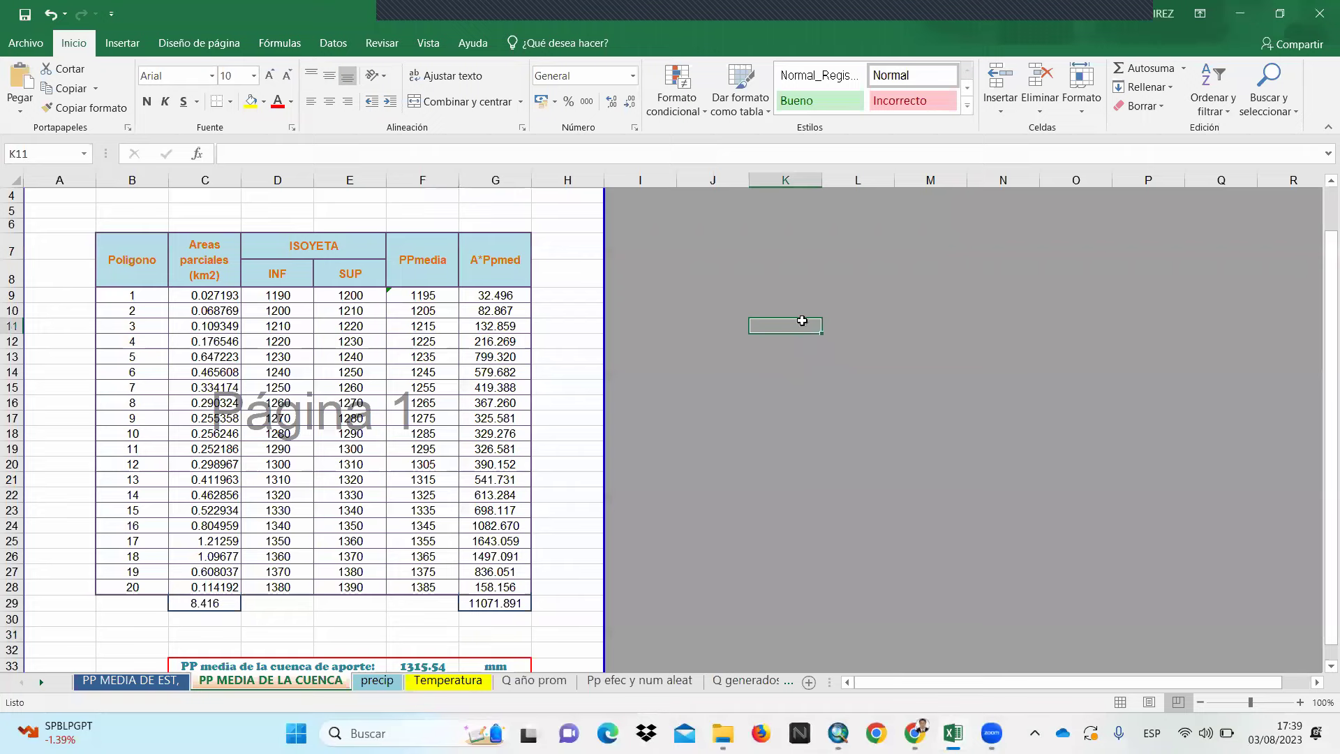
{"action": "key", "text": "ctrl+v"}
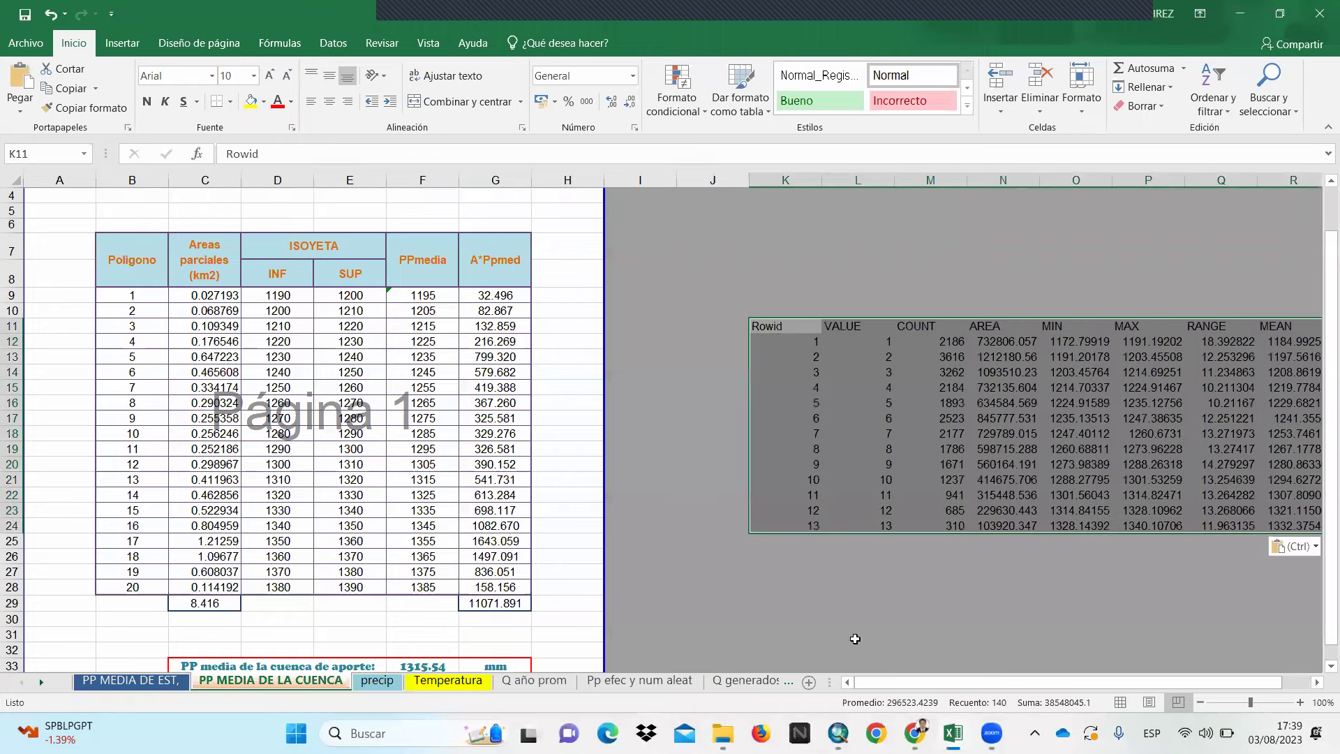
{"action": "left_click_drag", "start_coordinate": [899, 688], "coordinate": [916, 631]}
{"action": "left_click", "coordinate": [726, 569]}
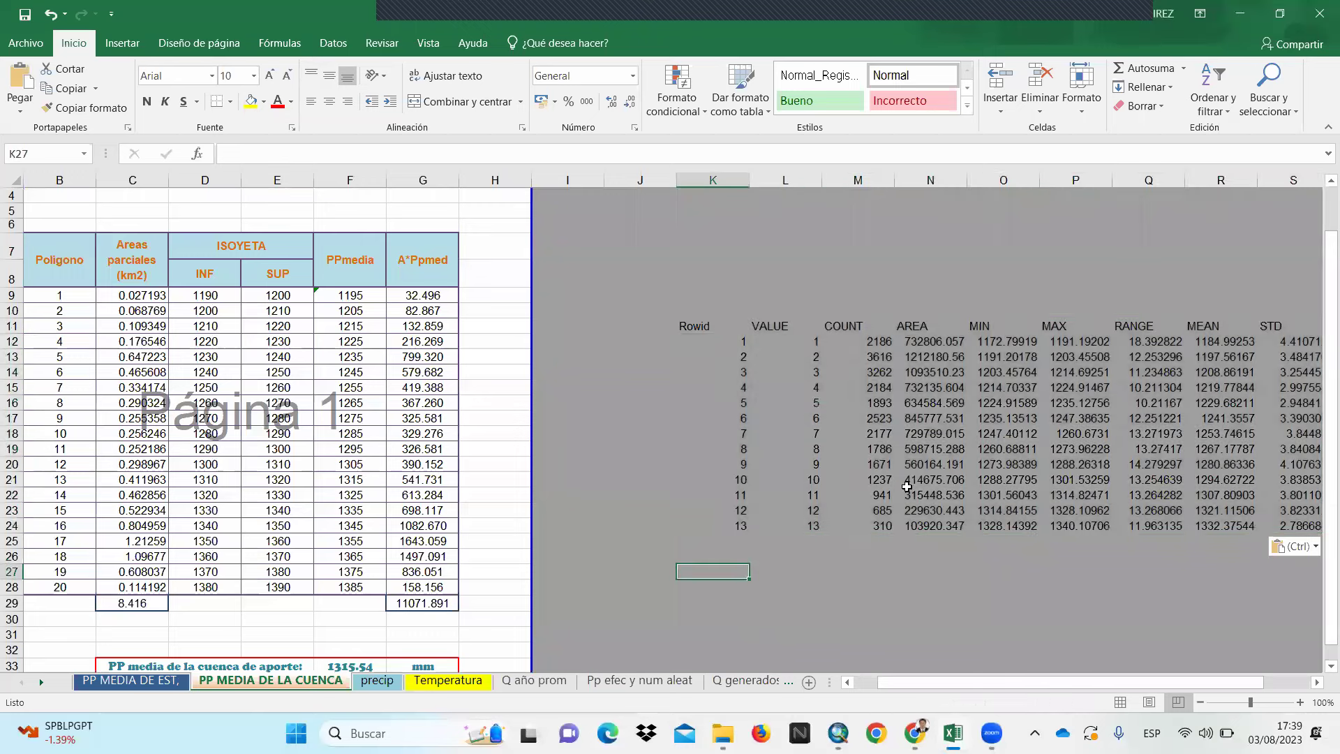
{"action": "left_click", "coordinate": [976, 556]}
Copy the 13 MIN and MAX values of the pasted statistics into the INF and SUP isohyet columns, starting at D9
{"action": "left_click_drag", "start_coordinate": [1227, 682], "coordinate": [853, 524]}
{"action": "left_click", "coordinate": [847, 341]}
{"action": "left_click_drag", "start_coordinate": [860, 342], "coordinate": [939, 525]}
{"action": "right_click", "coordinate": [924, 478]}
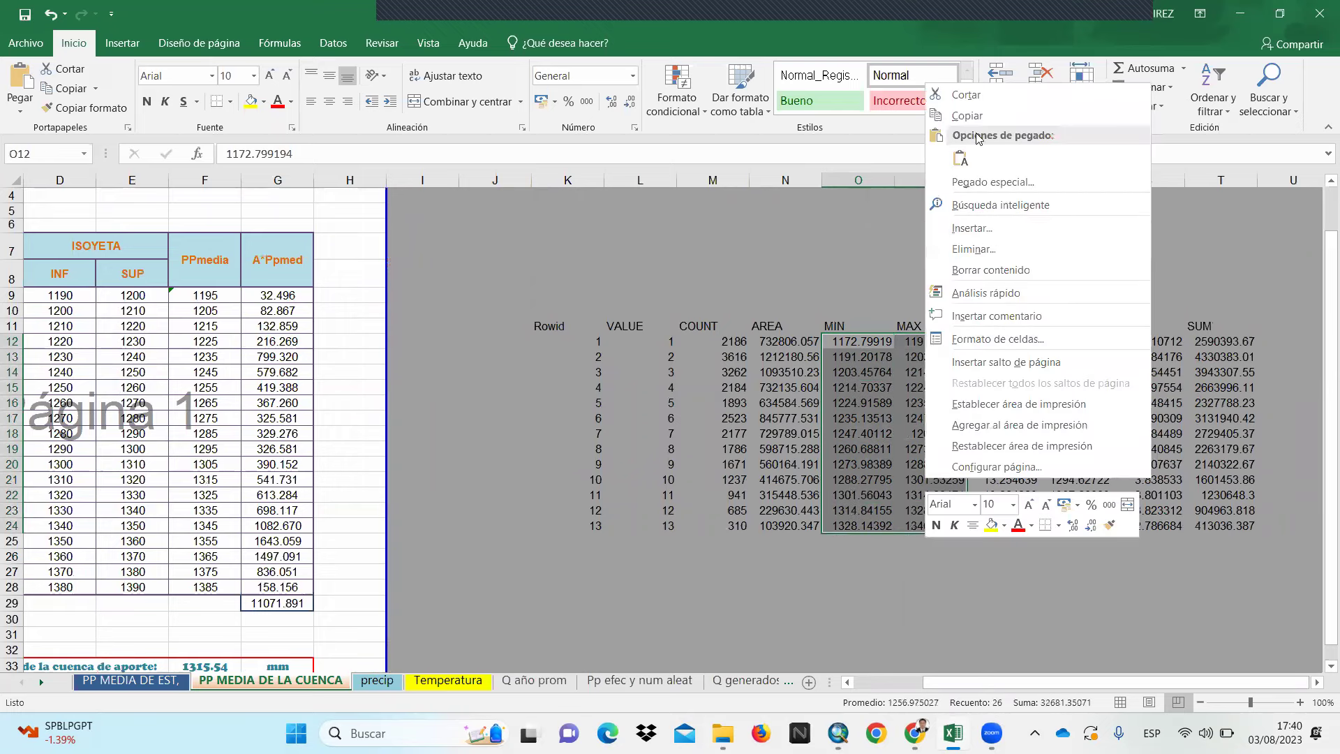
{"action": "left_click", "coordinate": [967, 116]}
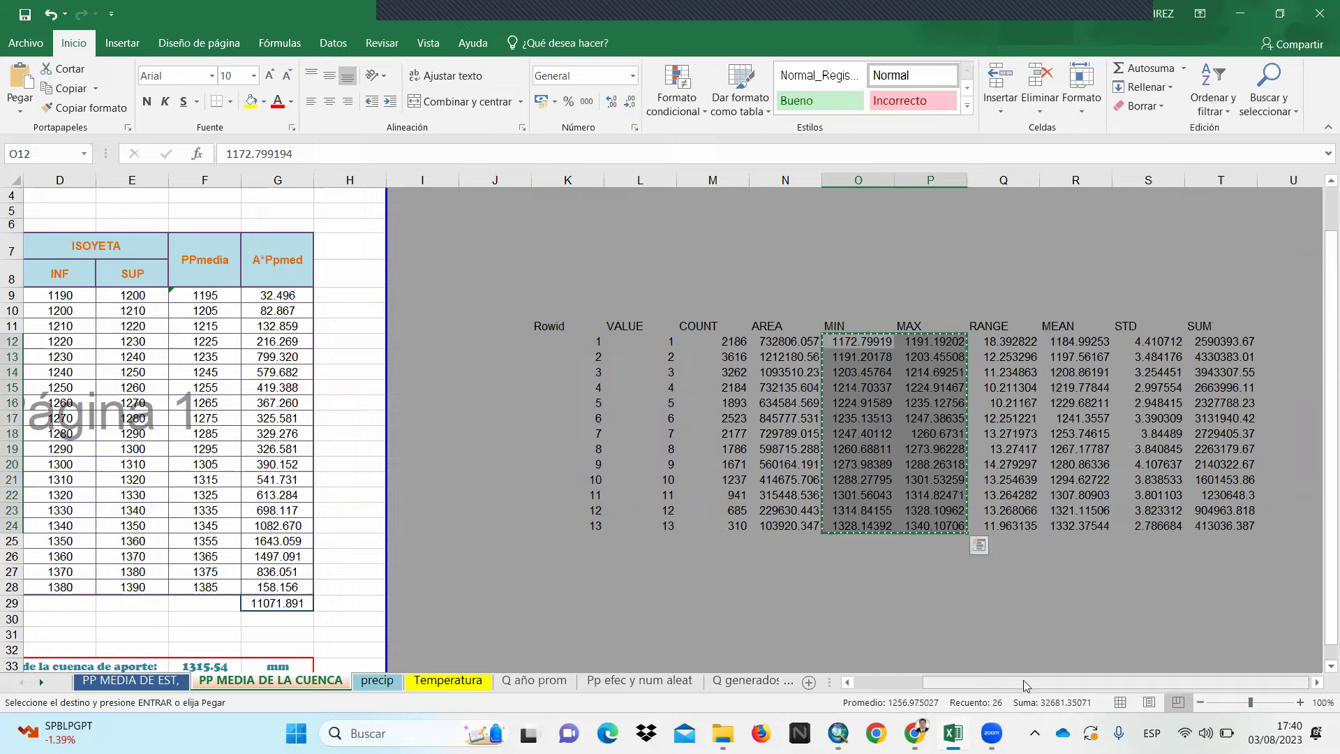
{"action": "left_click_drag", "start_coordinate": [1024, 684], "coordinate": [956, 683]}
{"action": "left_click", "coordinate": [290, 296]}
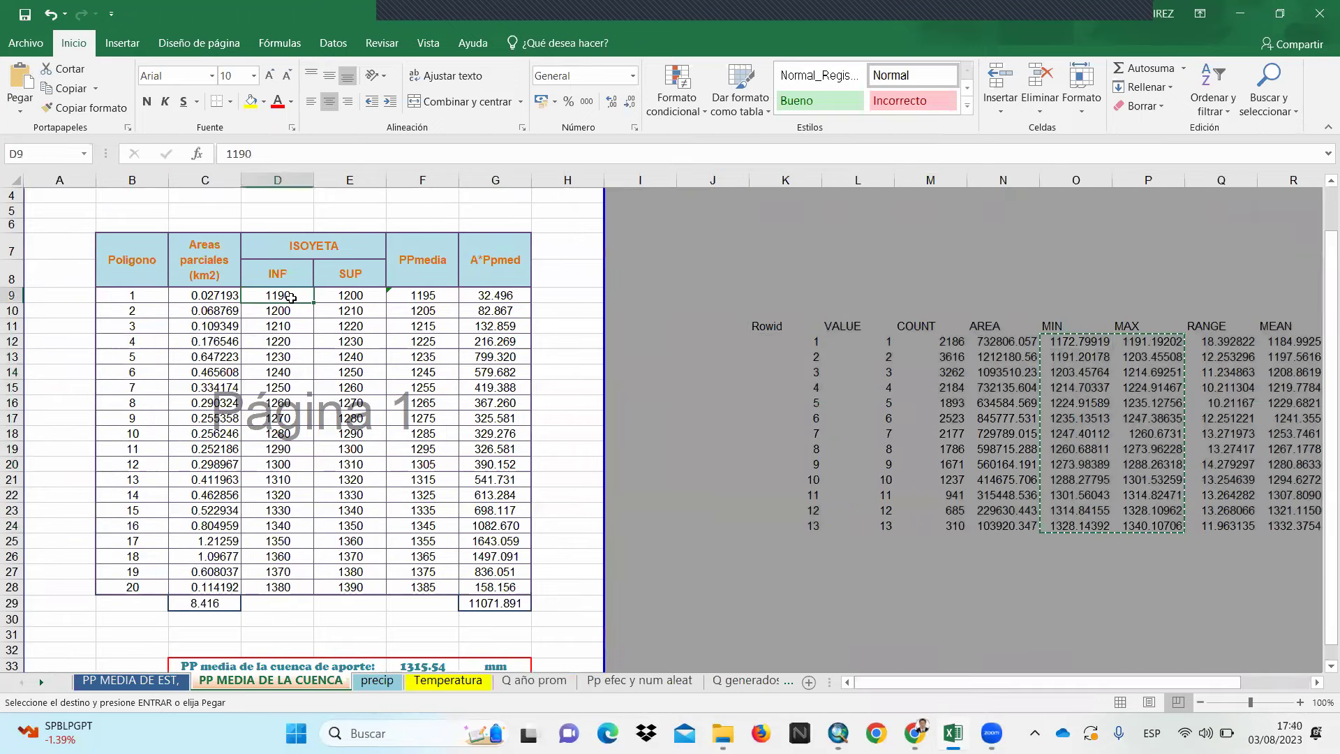
{"action": "right_click", "coordinate": [291, 296]}
{"action": "left_click", "coordinate": [362, 380]}
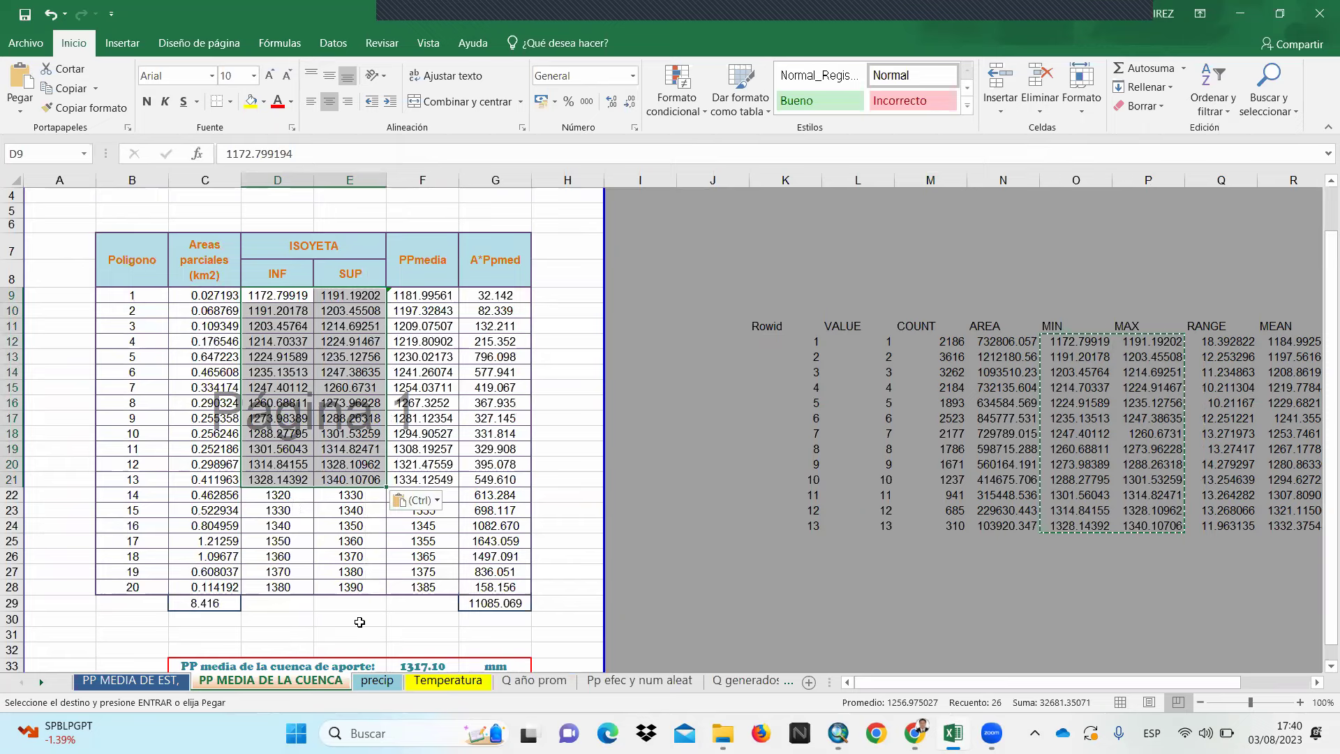
{"action": "left_click", "coordinate": [359, 622]}
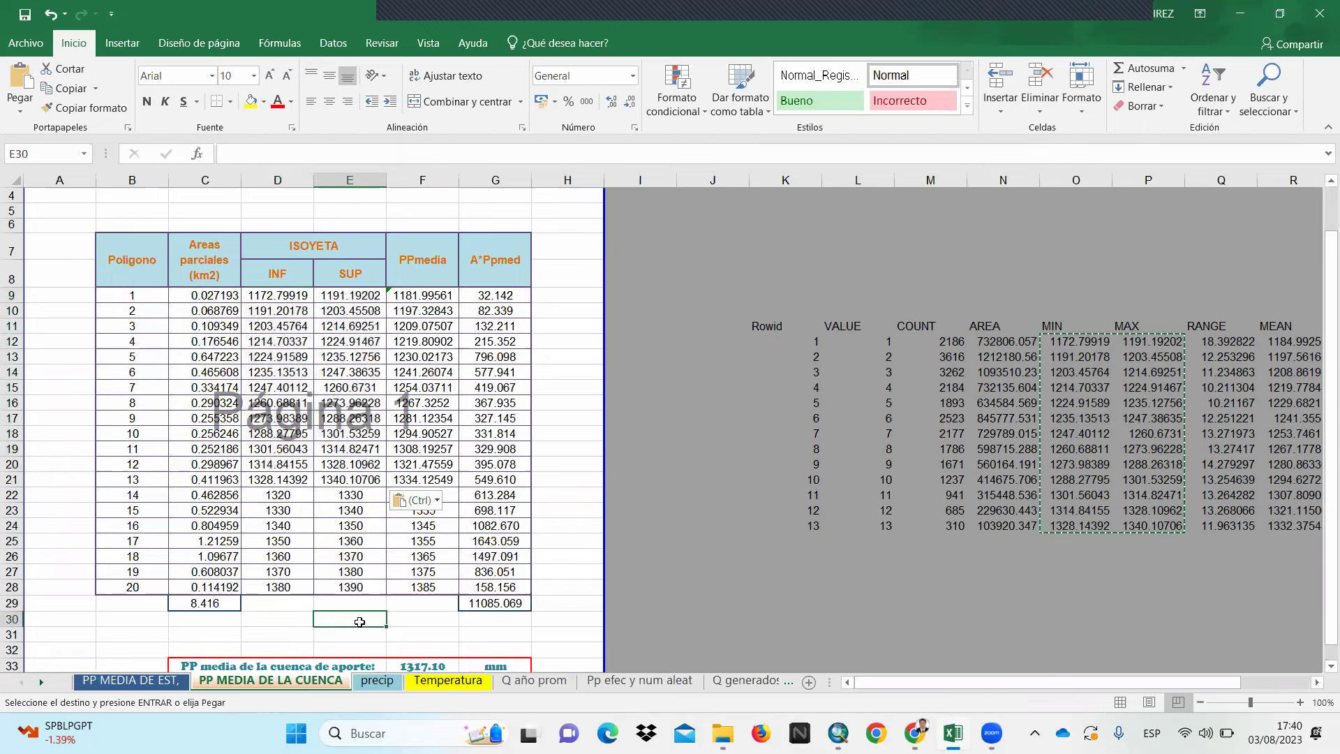
Clear the rows of polygons 14 to 20 (B22:G28) from the precipitation table
{"action": "scroll", "coordinate": [359, 622], "scroll_direction": "down", "scroll_amount": 1}
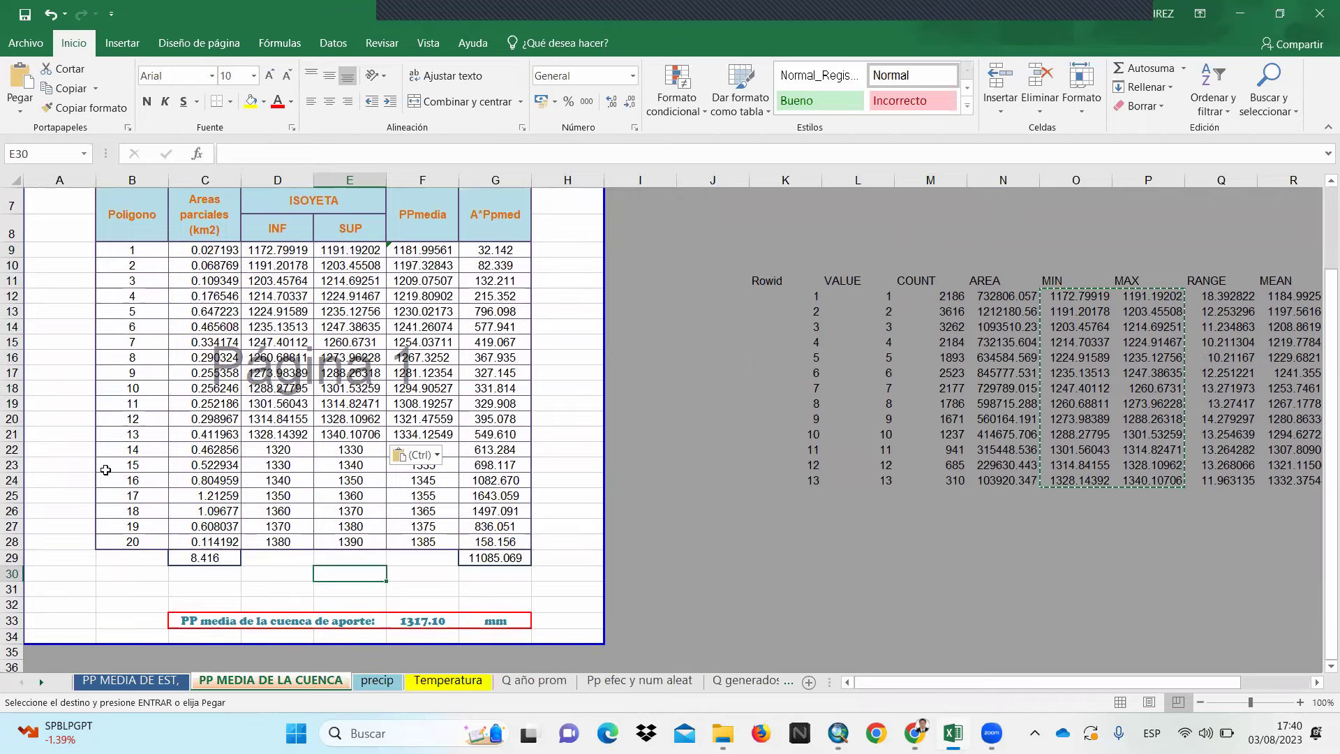
{"action": "left_click_drag", "start_coordinate": [126, 450], "coordinate": [519, 541]}
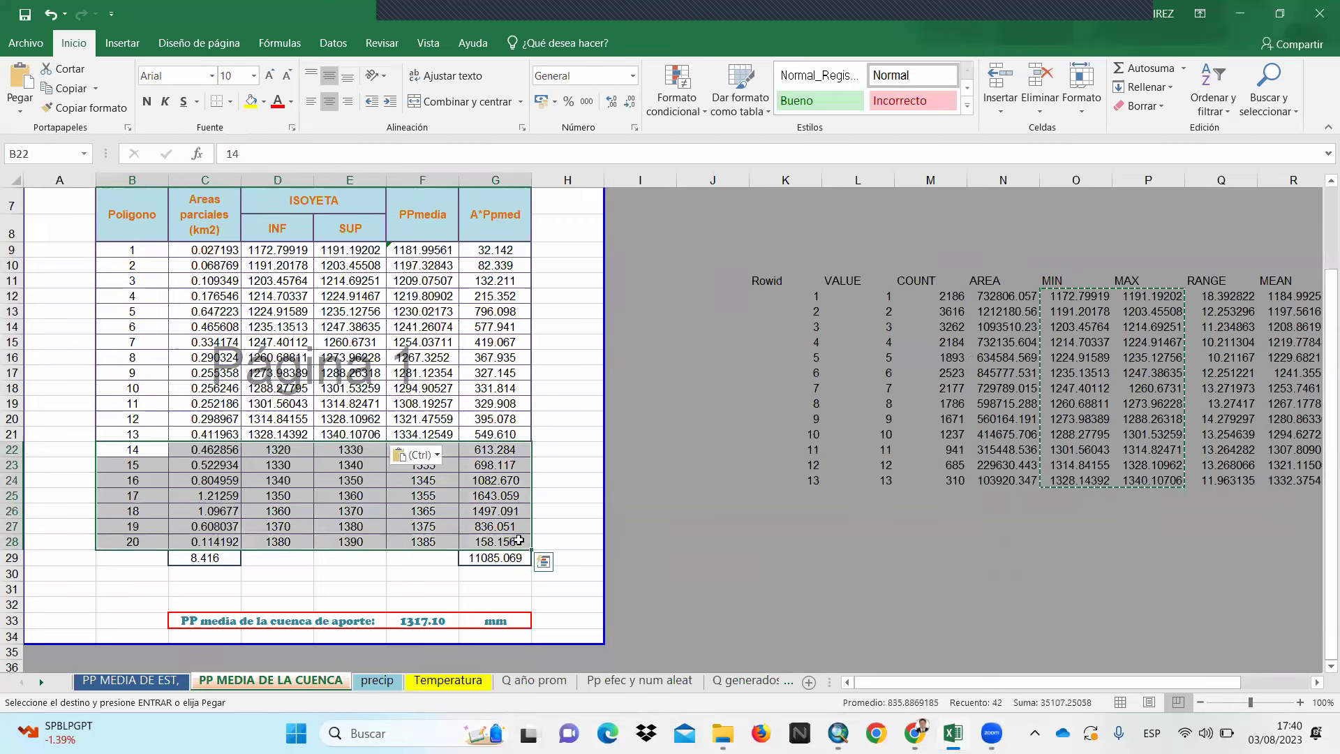
{"action": "key", "text": "Escape"}
{"action": "key", "text": "Delete"}
{"action": "left_click", "coordinate": [686, 542]}
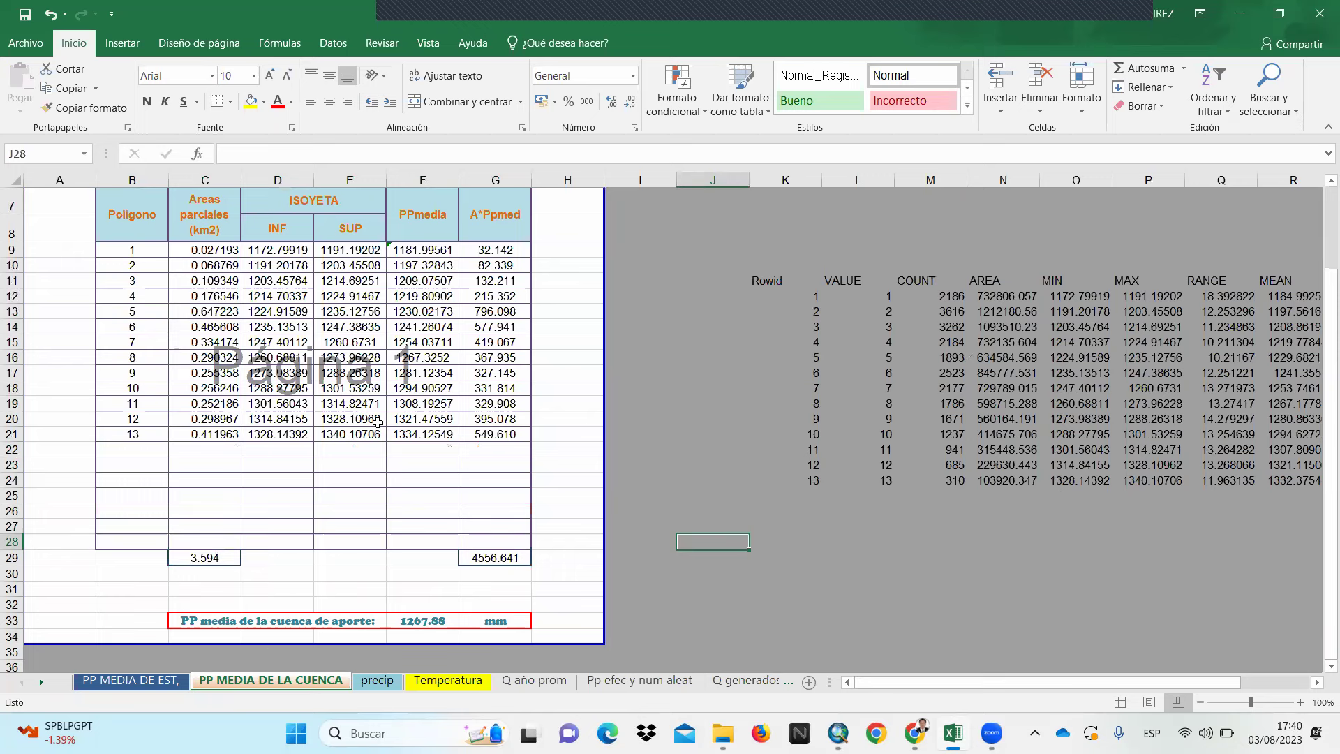
Check the PPmedia average formula of polygon 1 and review the isohyet, PPmedia and A*Ppmed columns for the 13 polygons
{"action": "scroll", "coordinate": [293, 370], "scroll_direction": "up", "scroll_amount": 1}
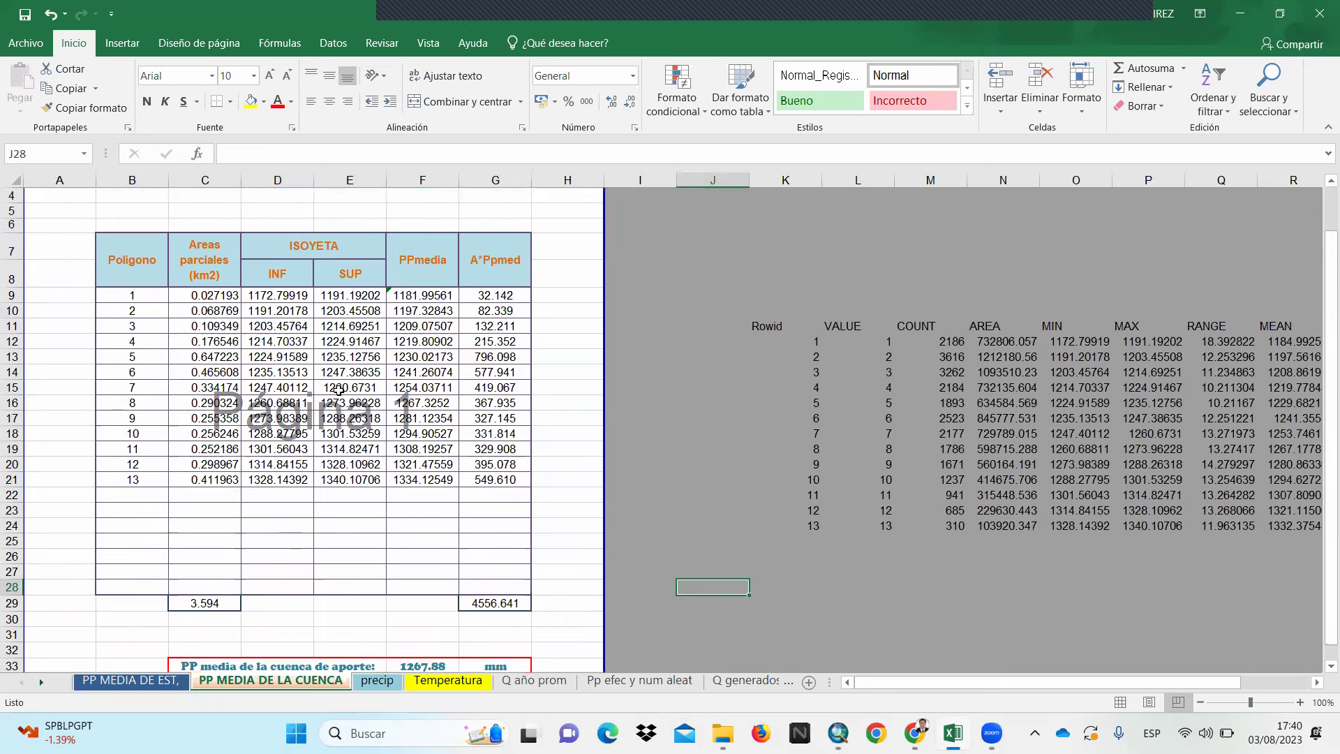
{"action": "left_click", "coordinate": [302, 528]}
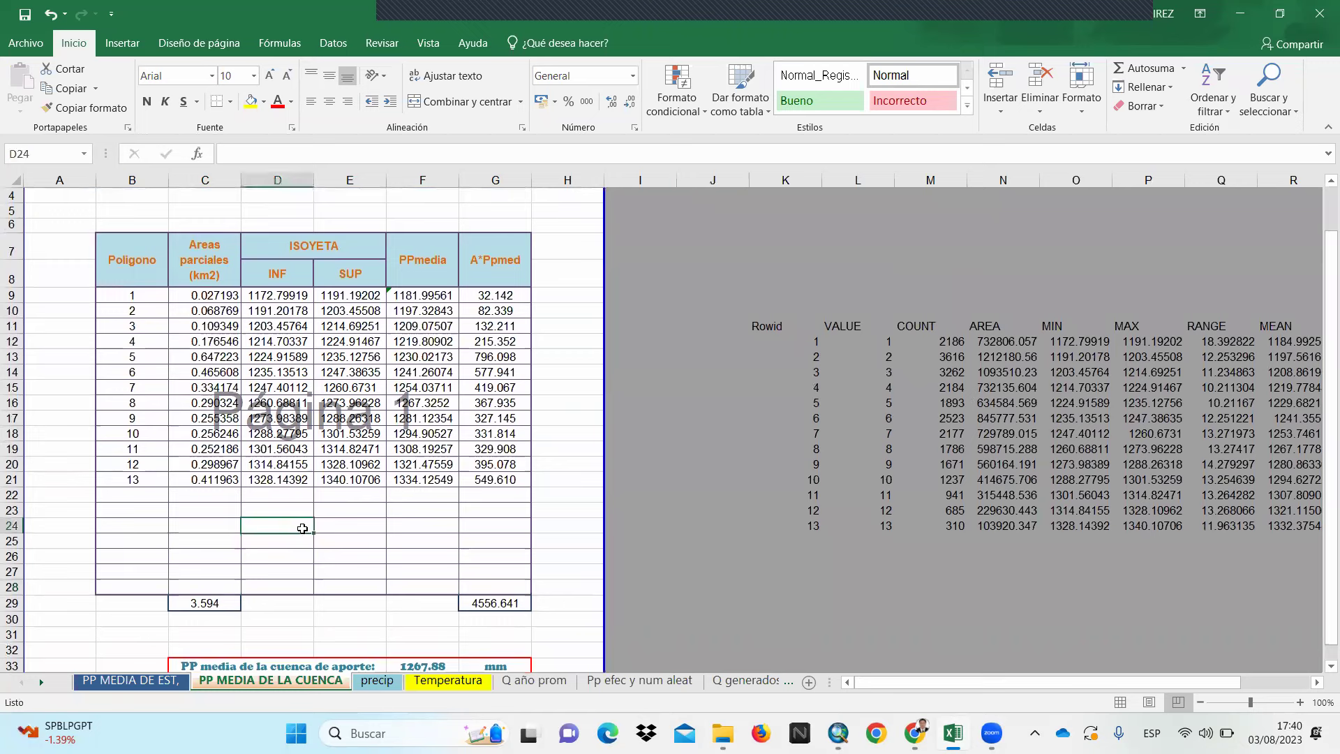
{"action": "double_click", "coordinate": [410, 296]}
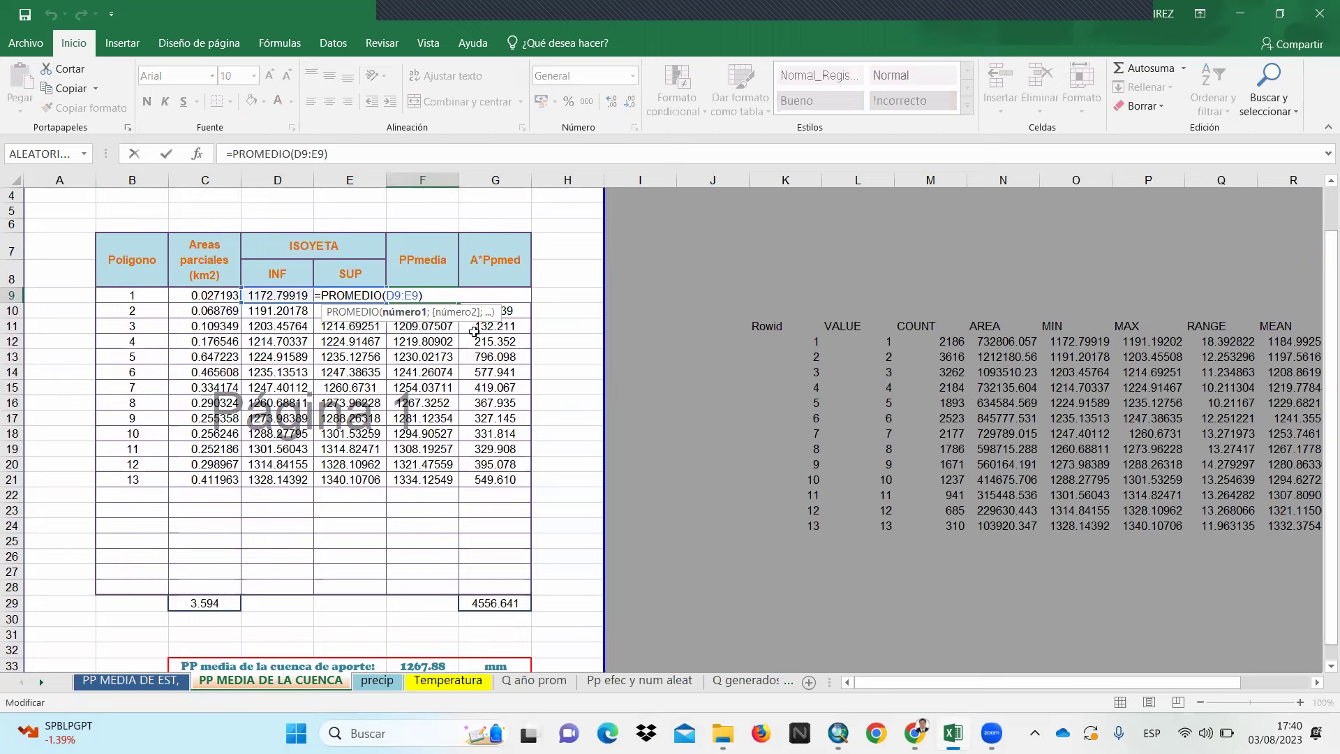
{"action": "key", "text": "Escape"}
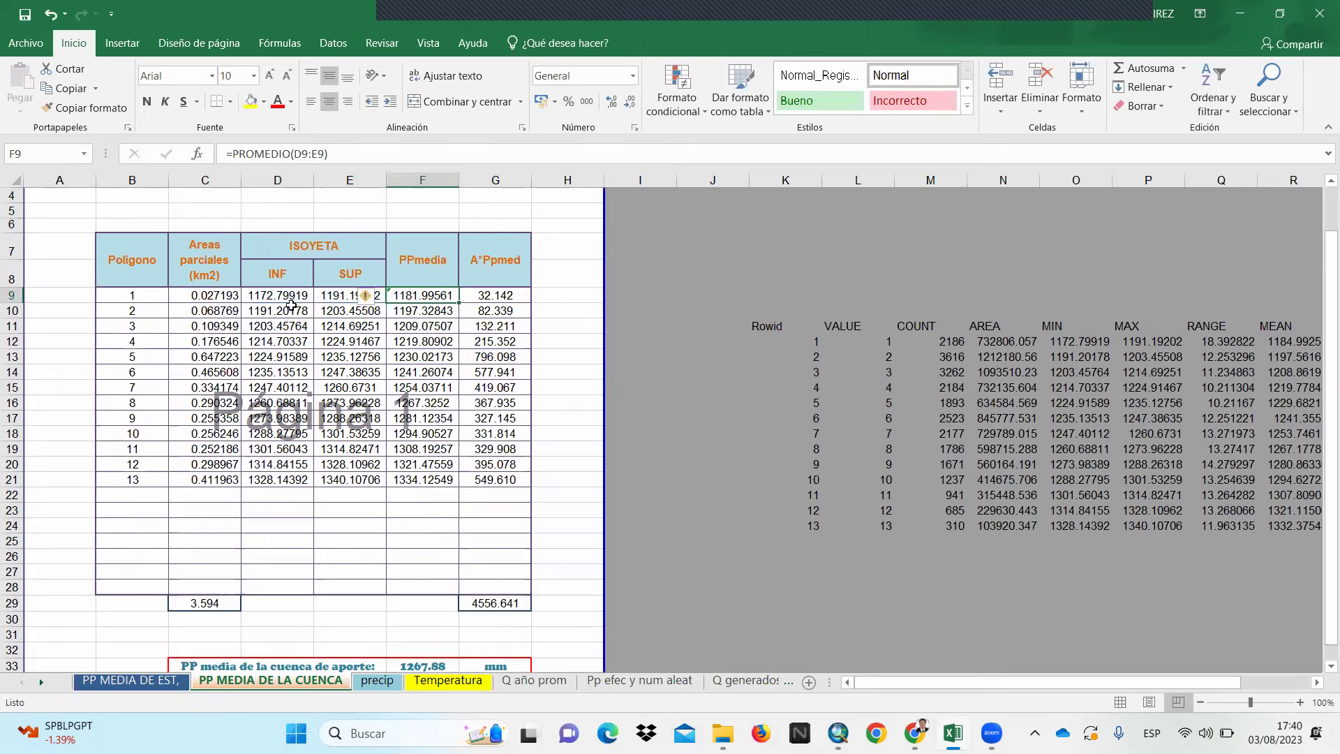
{"action": "left_click_drag", "start_coordinate": [267, 298], "coordinate": [342, 446]}
{"action": "left_click_drag", "start_coordinate": [355, 480], "coordinate": [492, 481]}
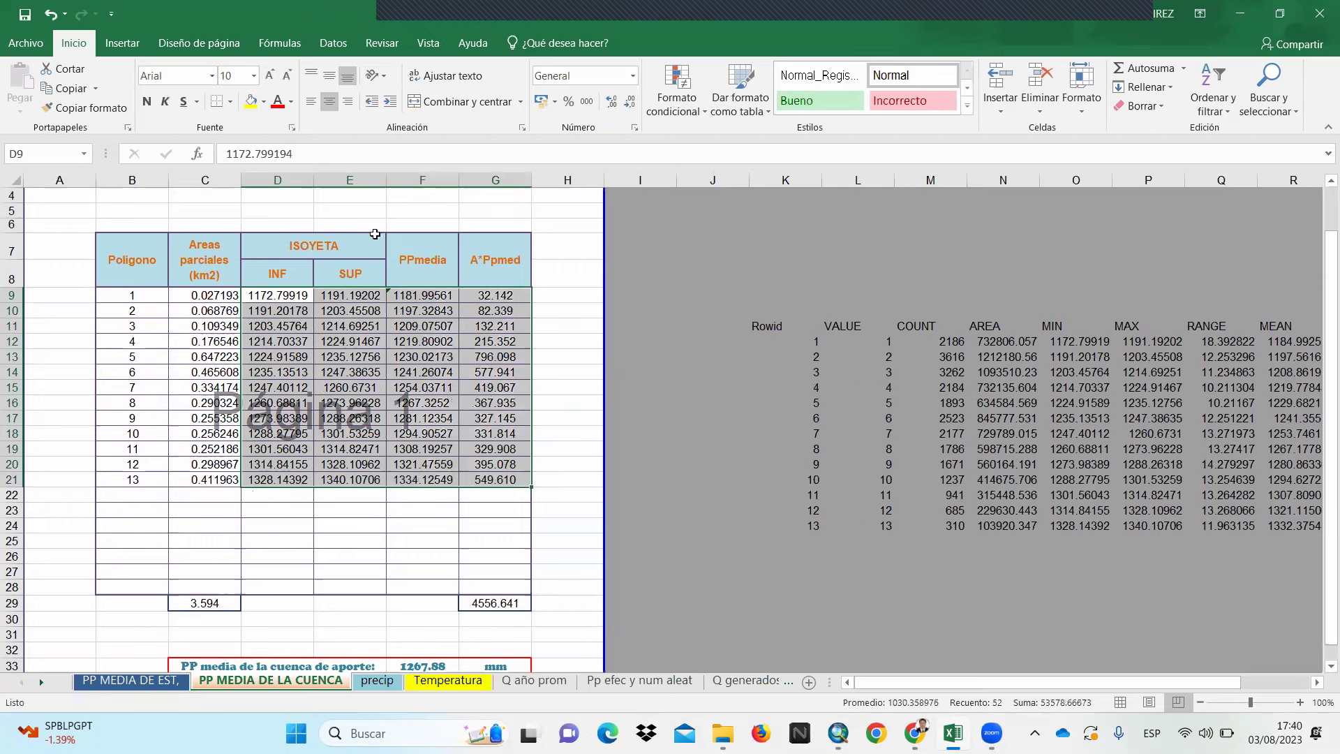
{"action": "left_click", "coordinate": [318, 509]}
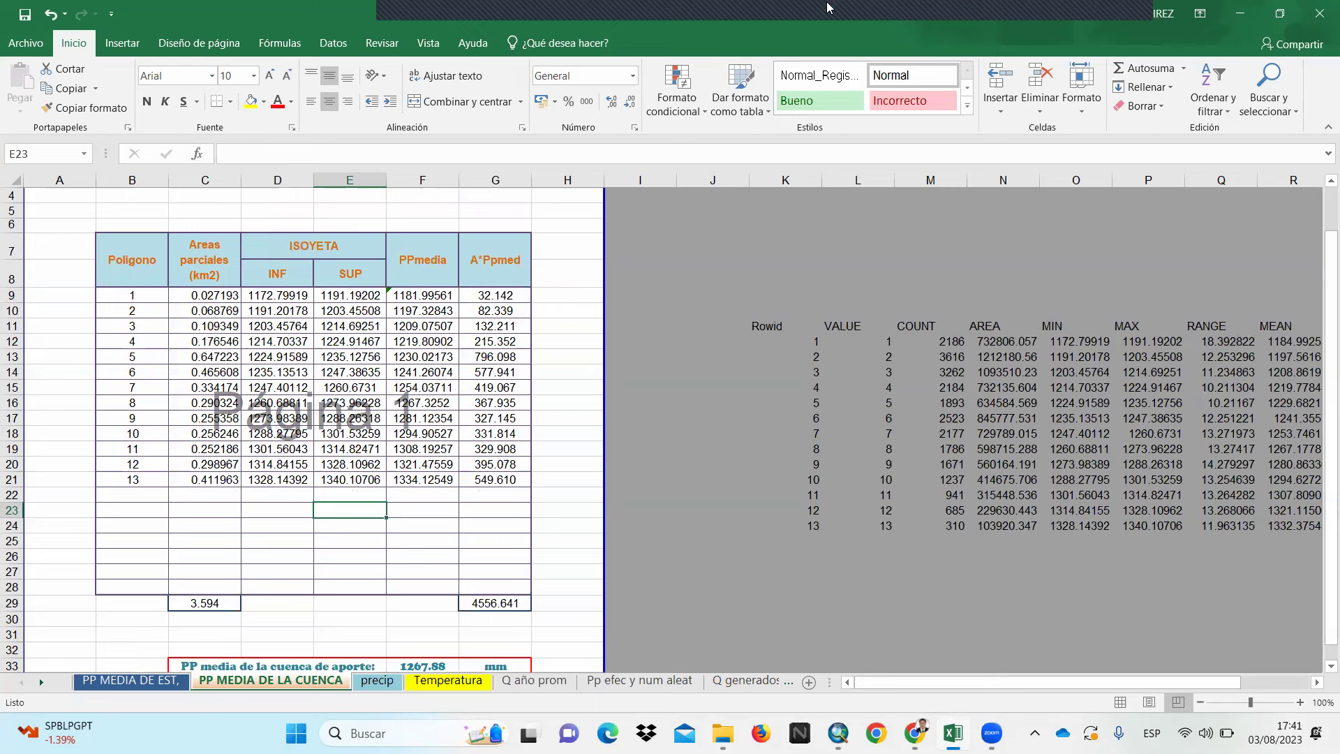
{"action": "mouse_move", "coordinate": [1097, 76]}
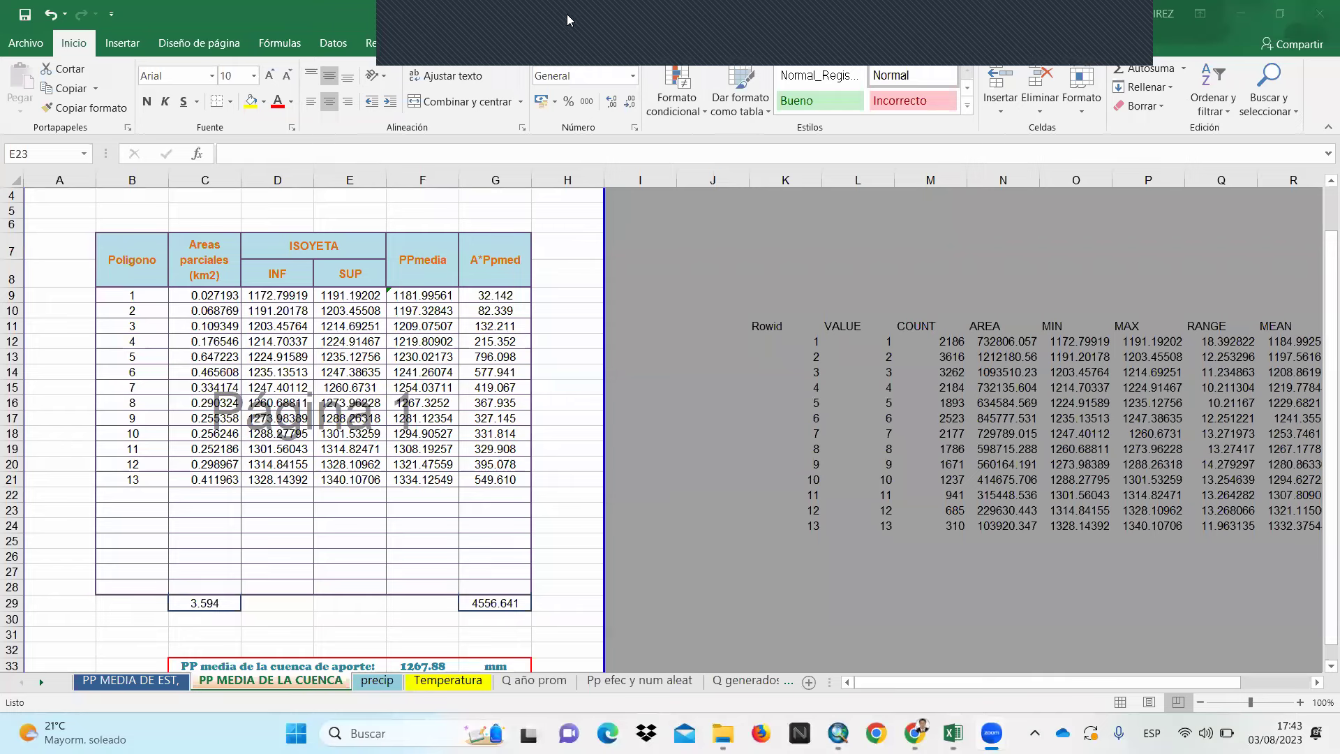
{"action": "left_click", "coordinate": [1125, 16]}
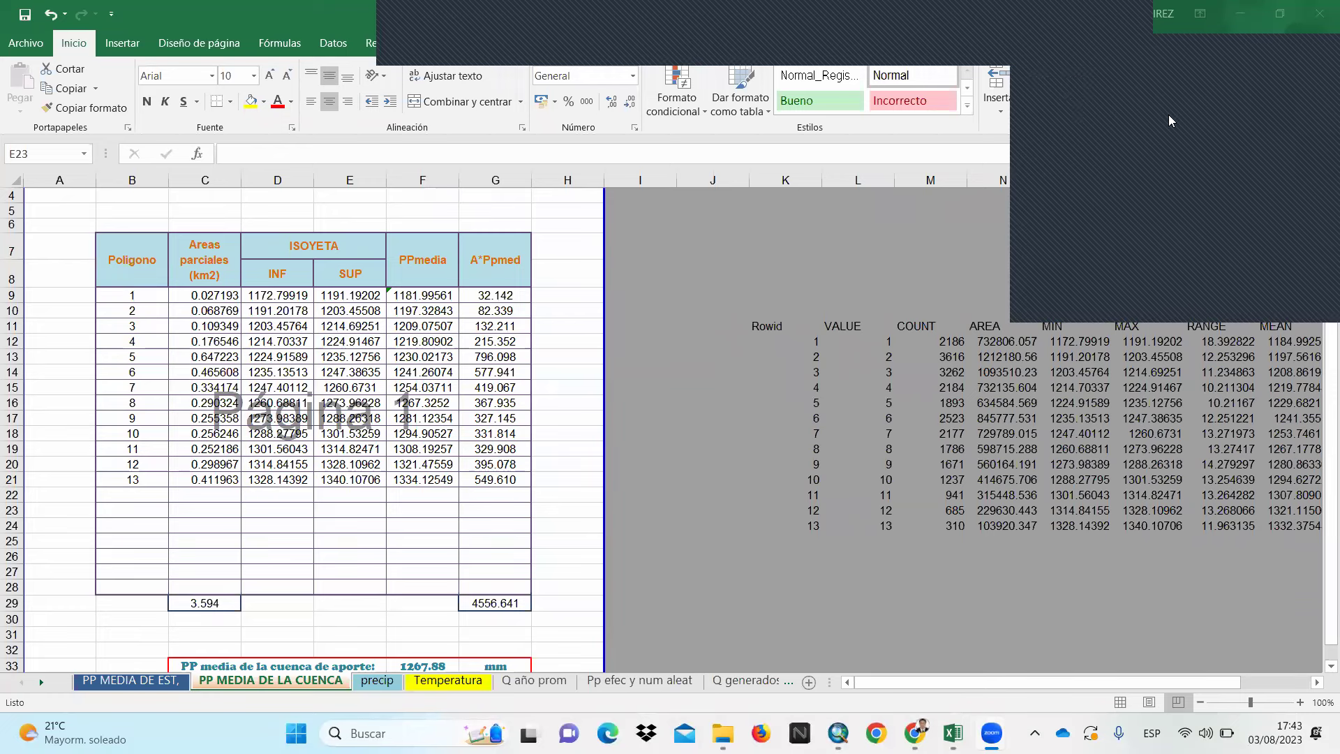
{"action": "left_click", "coordinate": [1050, 6]}
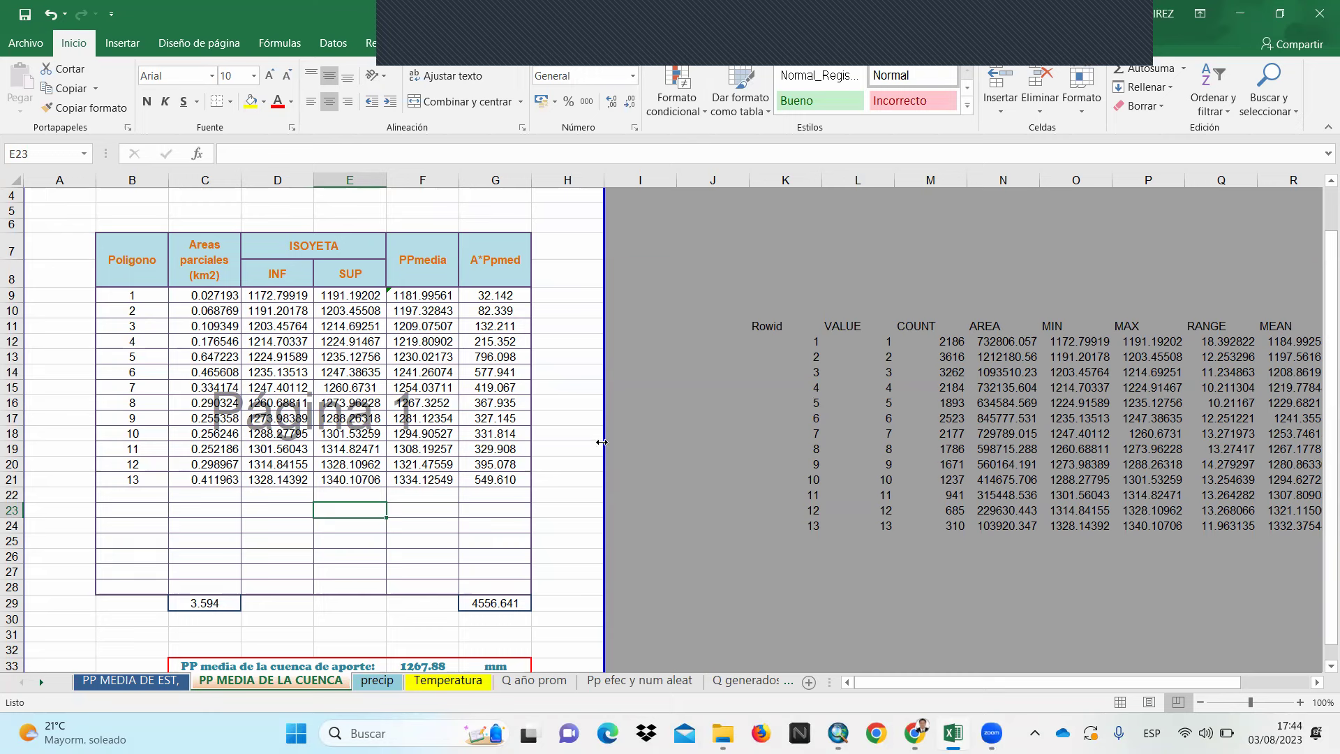
Switch to ArcMap, close the statistics table, list the layers by drawing order with Raster_cu.tif collapsed, and show the area_pol layer
{"action": "left_click", "coordinate": [839, 732]}
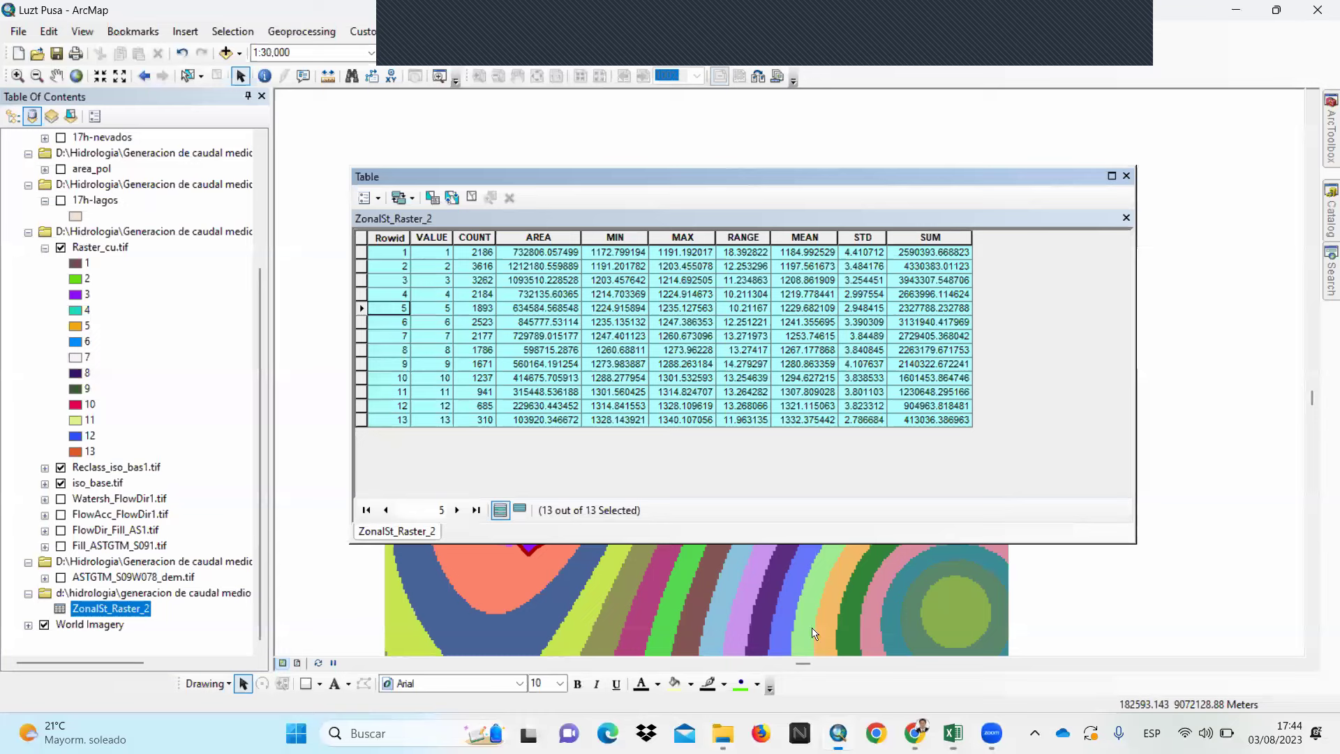
{"action": "left_click", "coordinate": [1126, 177]}
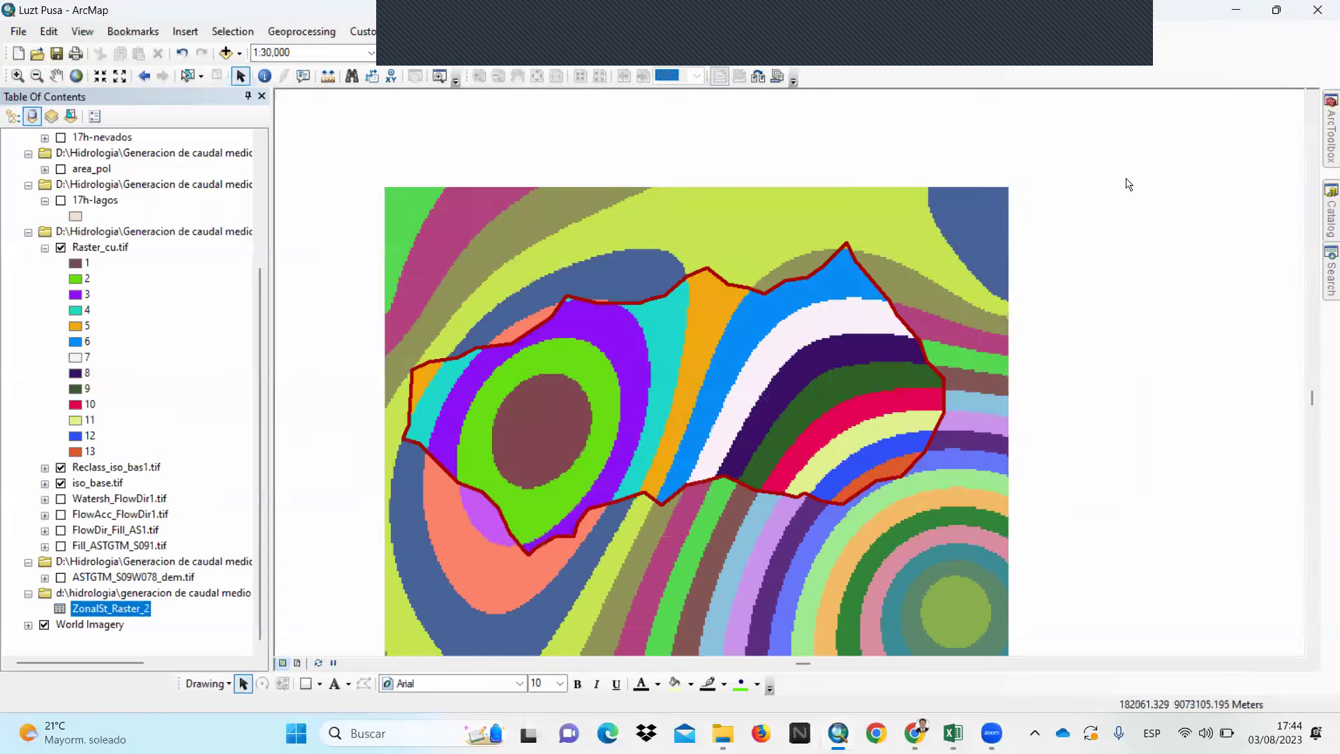
{"action": "left_click", "coordinate": [13, 116]}
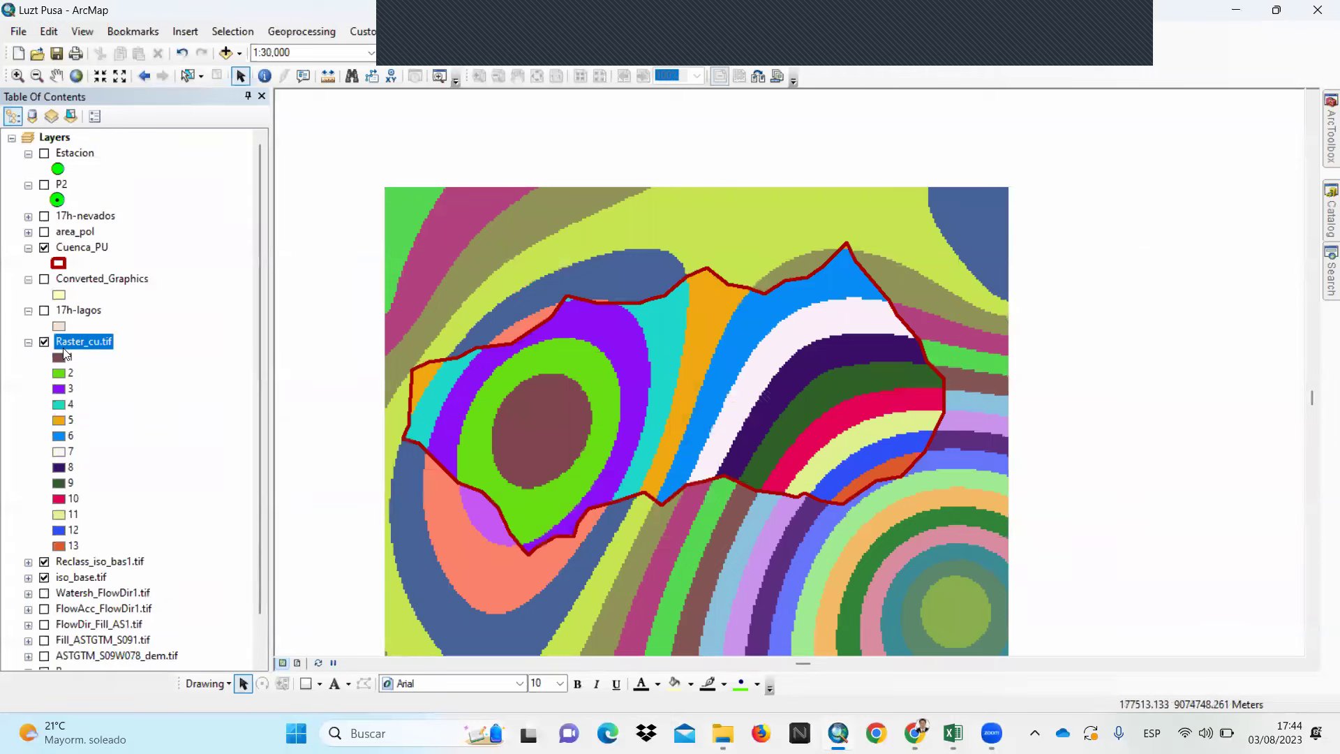
{"action": "left_click", "coordinate": [27, 343]}
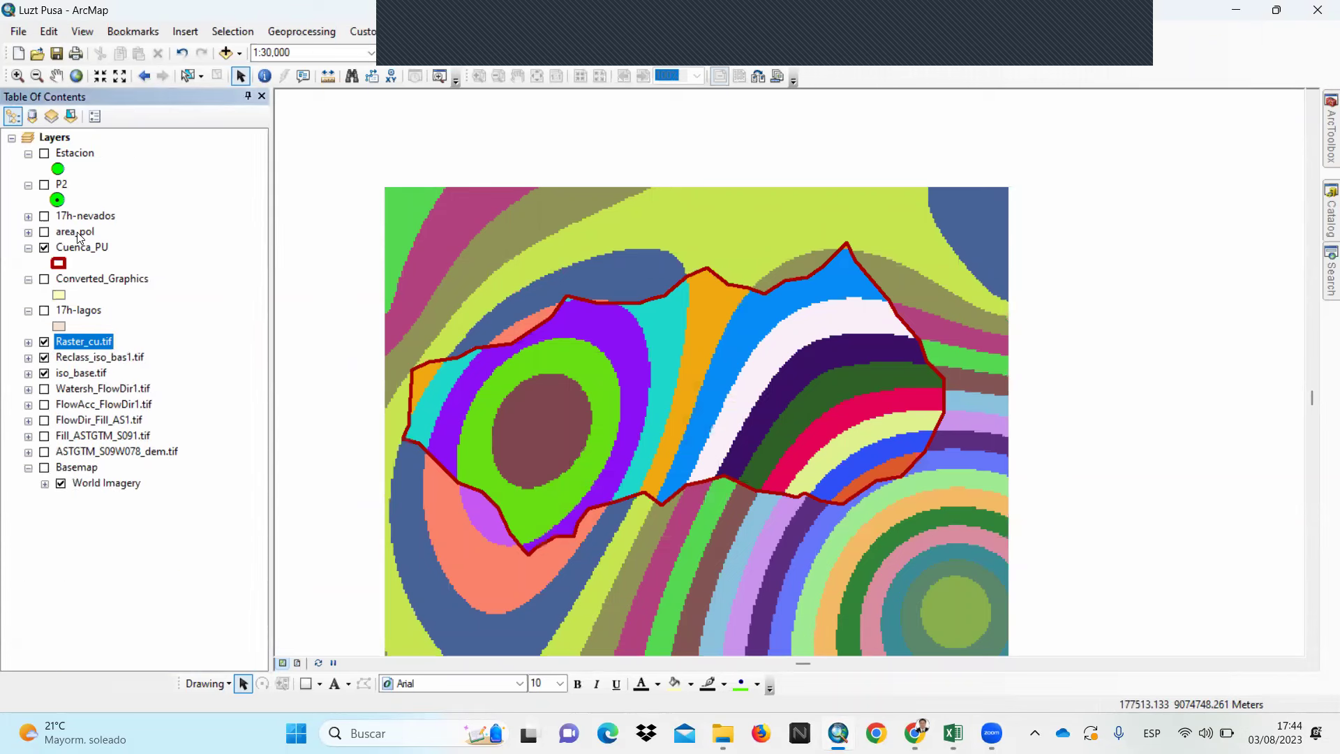
{"action": "left_click", "coordinate": [44, 232]}
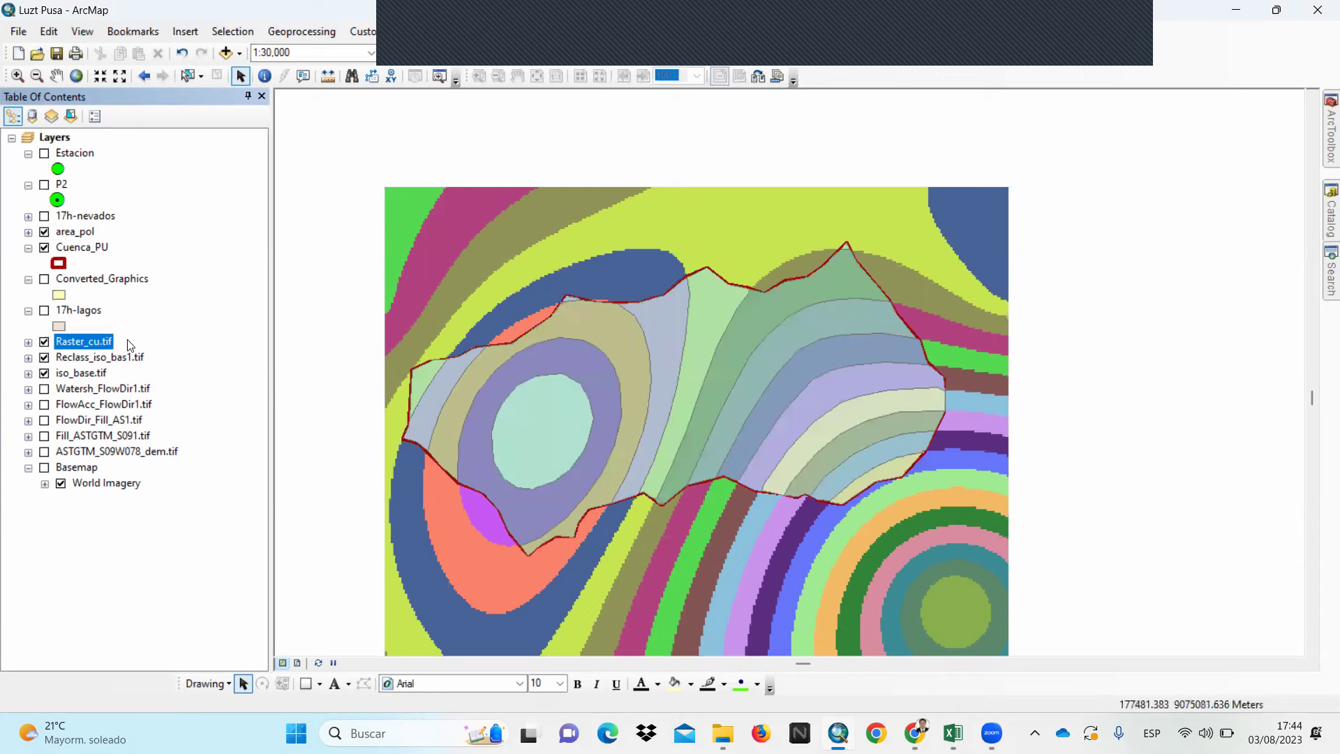
Hide the iso_base.tif, Reclass_iso_bas1.tif and Raster_cu.tif raster layers, leaving area_pol and Cuenca_PU displayed
{"action": "left_click", "coordinate": [44, 373]}
{"action": "left_click", "coordinate": [44, 356]}
{"action": "left_click", "coordinate": [44, 342]}
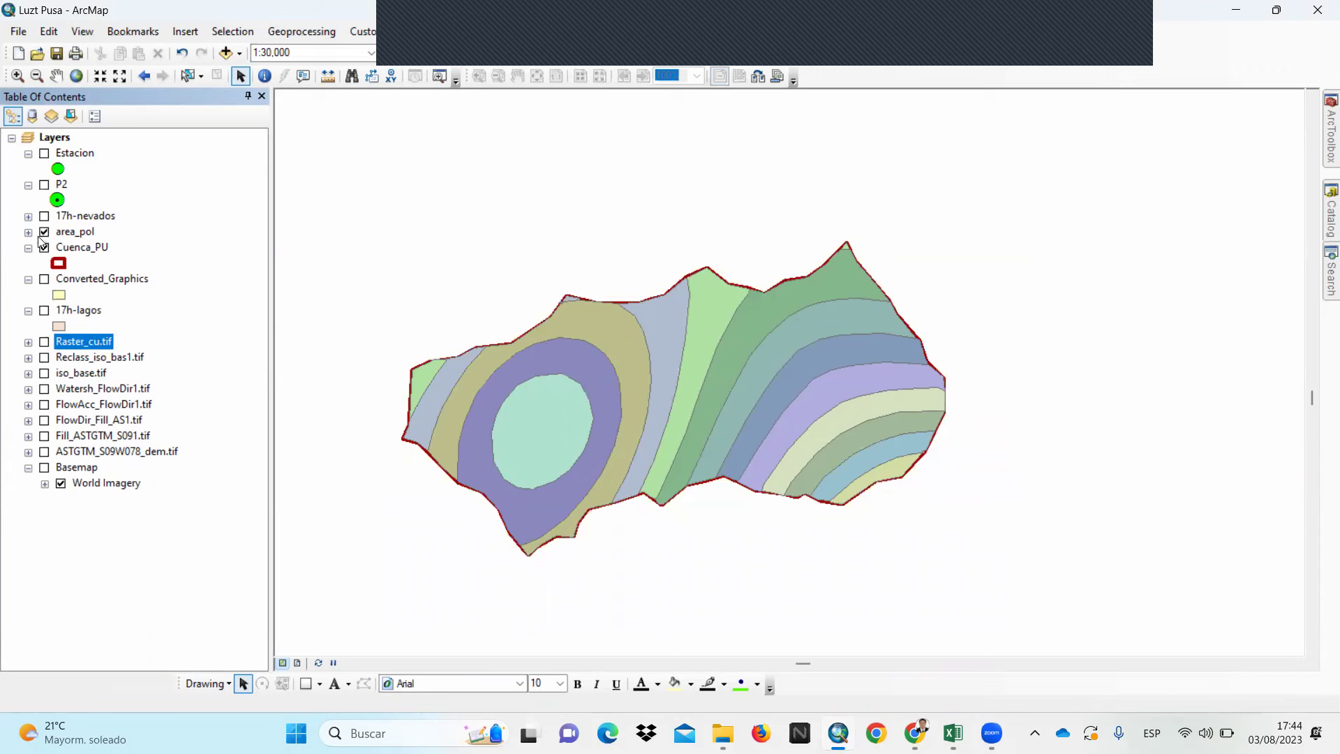
Open the area_pol layer's symbology properties, browse the color ramps and turn off their Graphic View to list them by name
{"action": "left_click", "coordinate": [63, 231]}
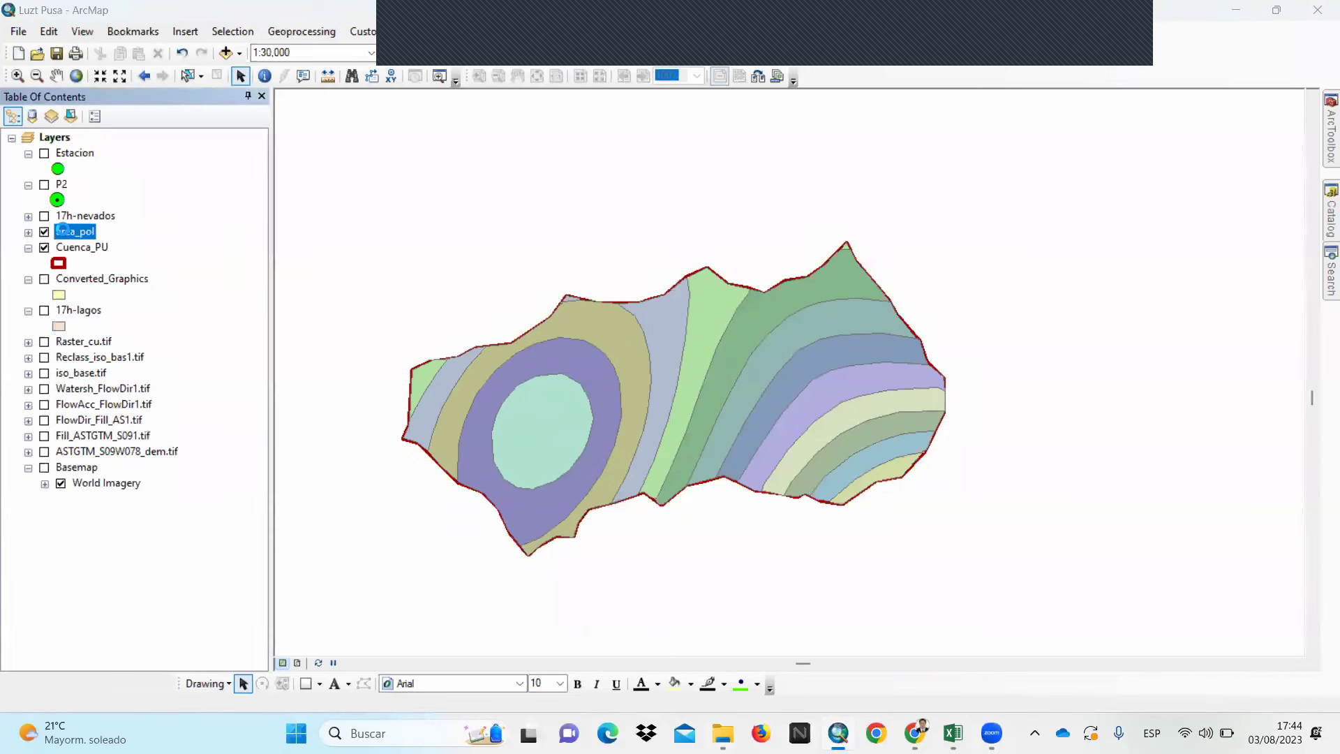
{"action": "double_click", "coordinate": [63, 230]}
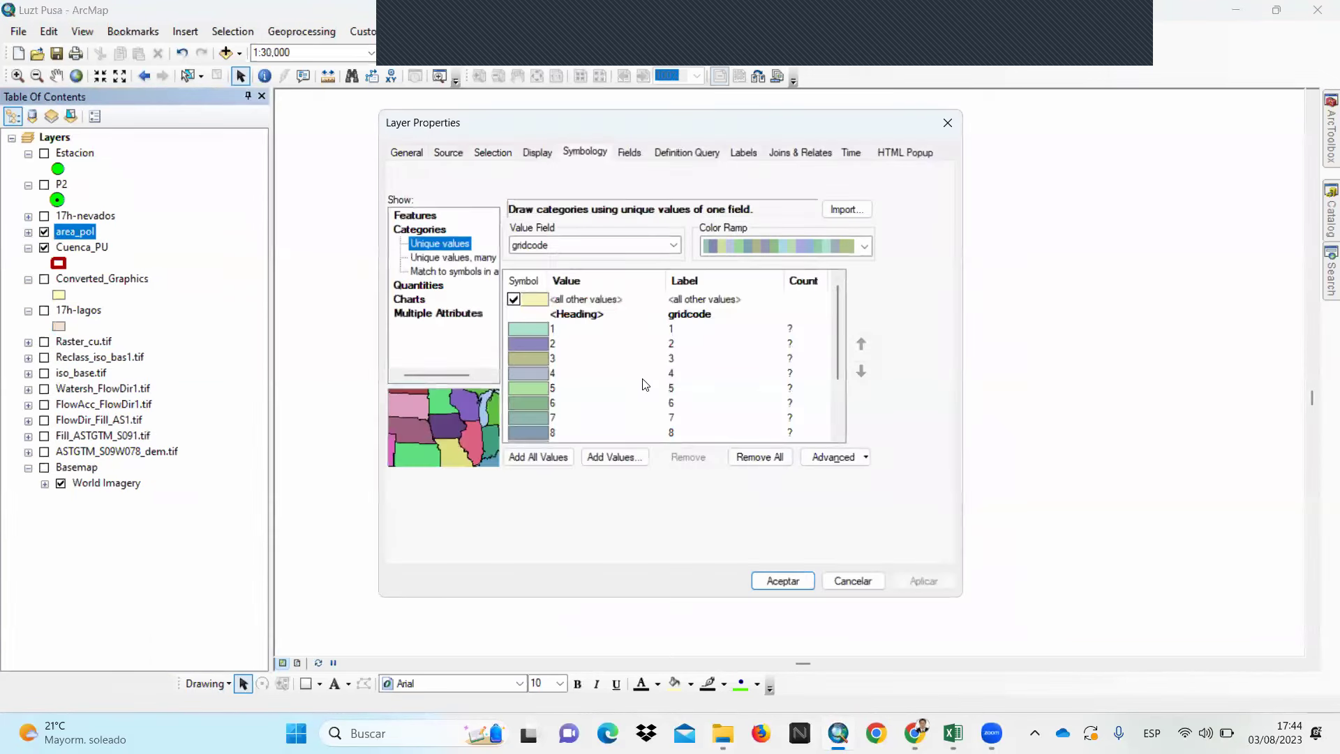
{"action": "left_click", "coordinate": [862, 247]}
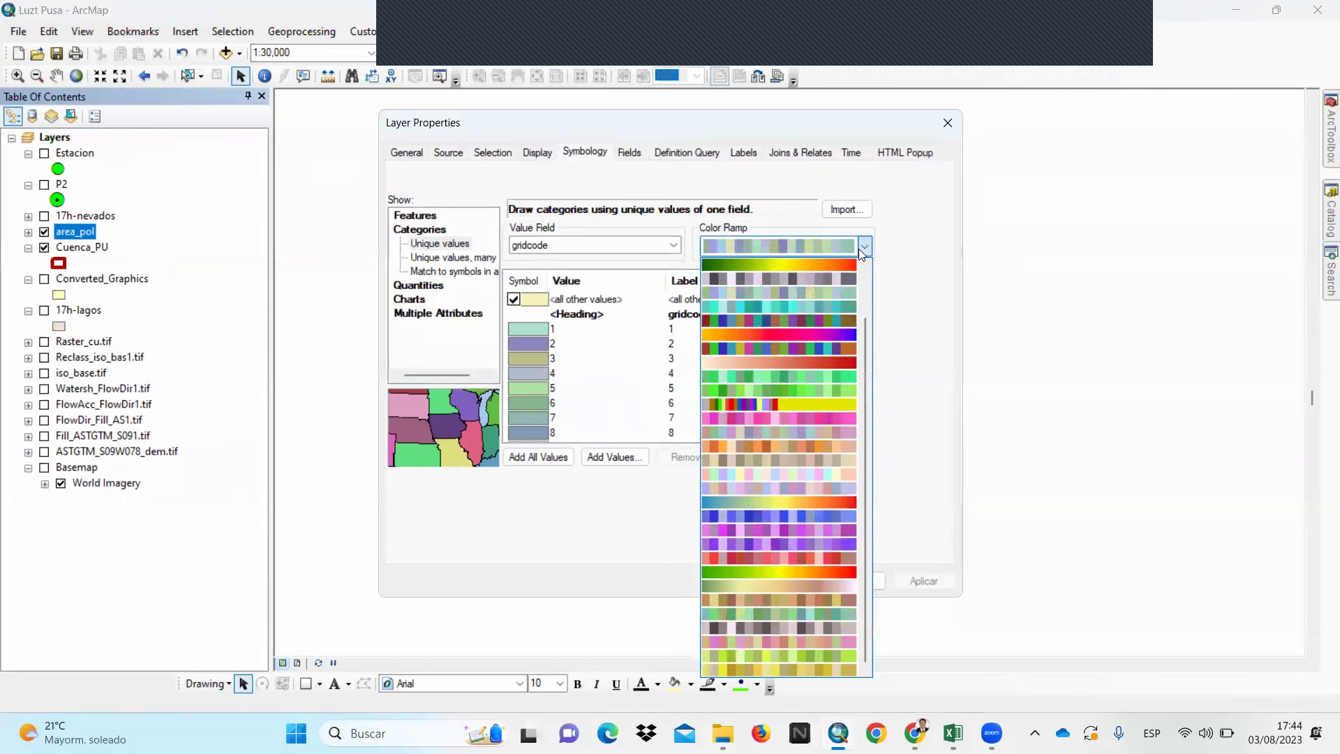
{"action": "scroll", "coordinate": [820, 405], "scroll_direction": "up", "scroll_amount": 2}
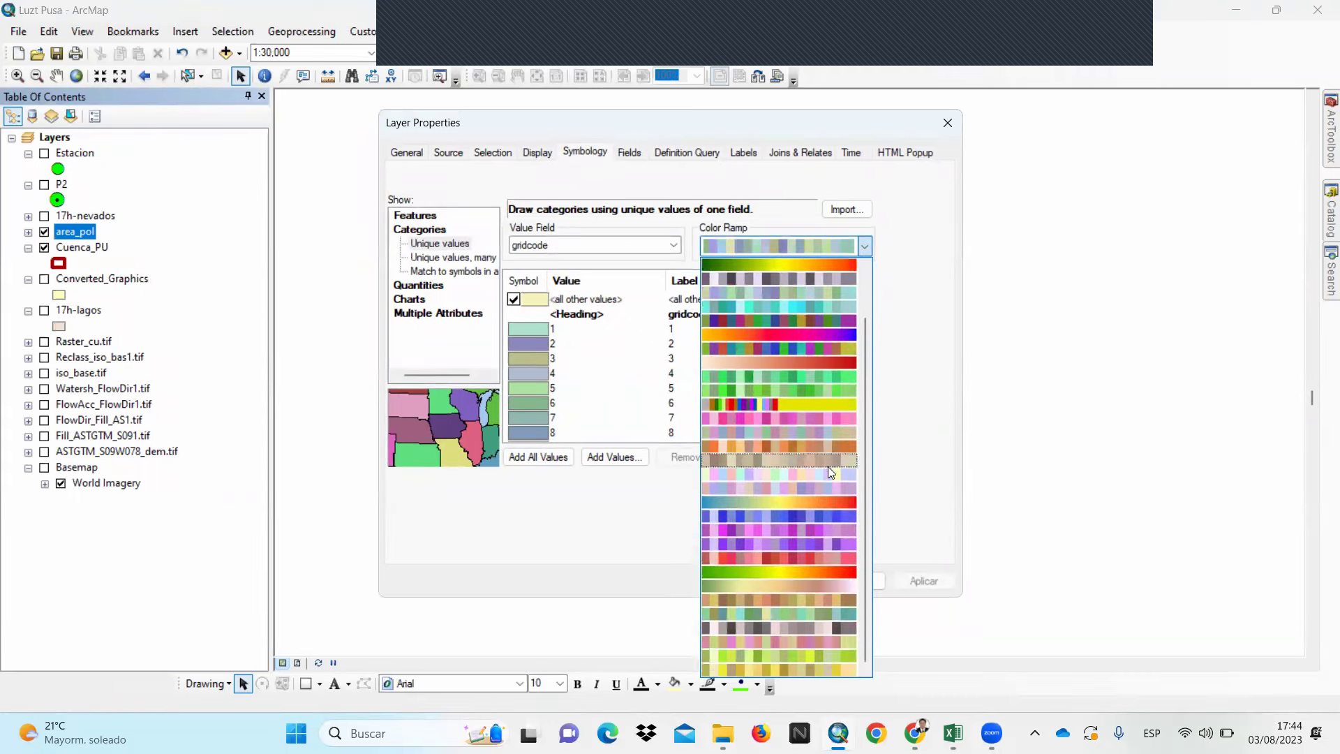
{"action": "scroll", "coordinate": [828, 477], "scroll_direction": "up", "scroll_amount": 2}
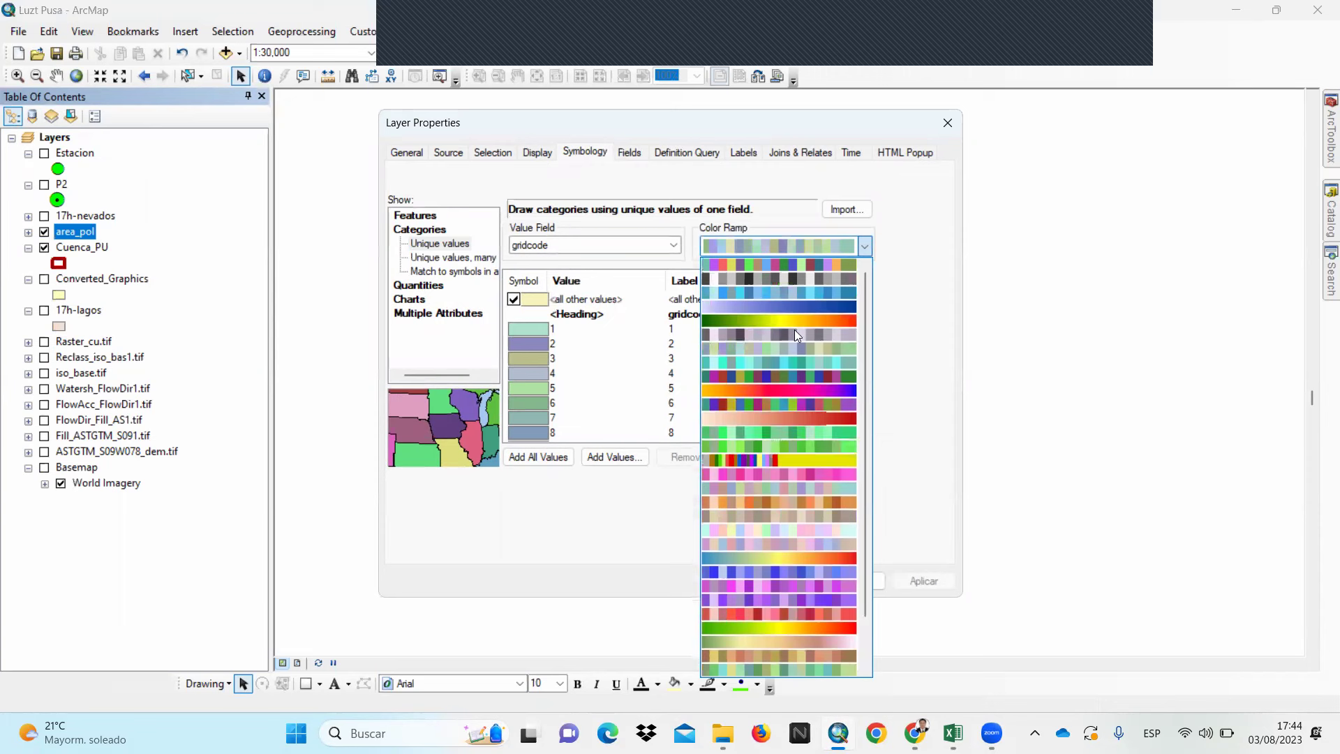
{"action": "left_click", "coordinate": [694, 248]}
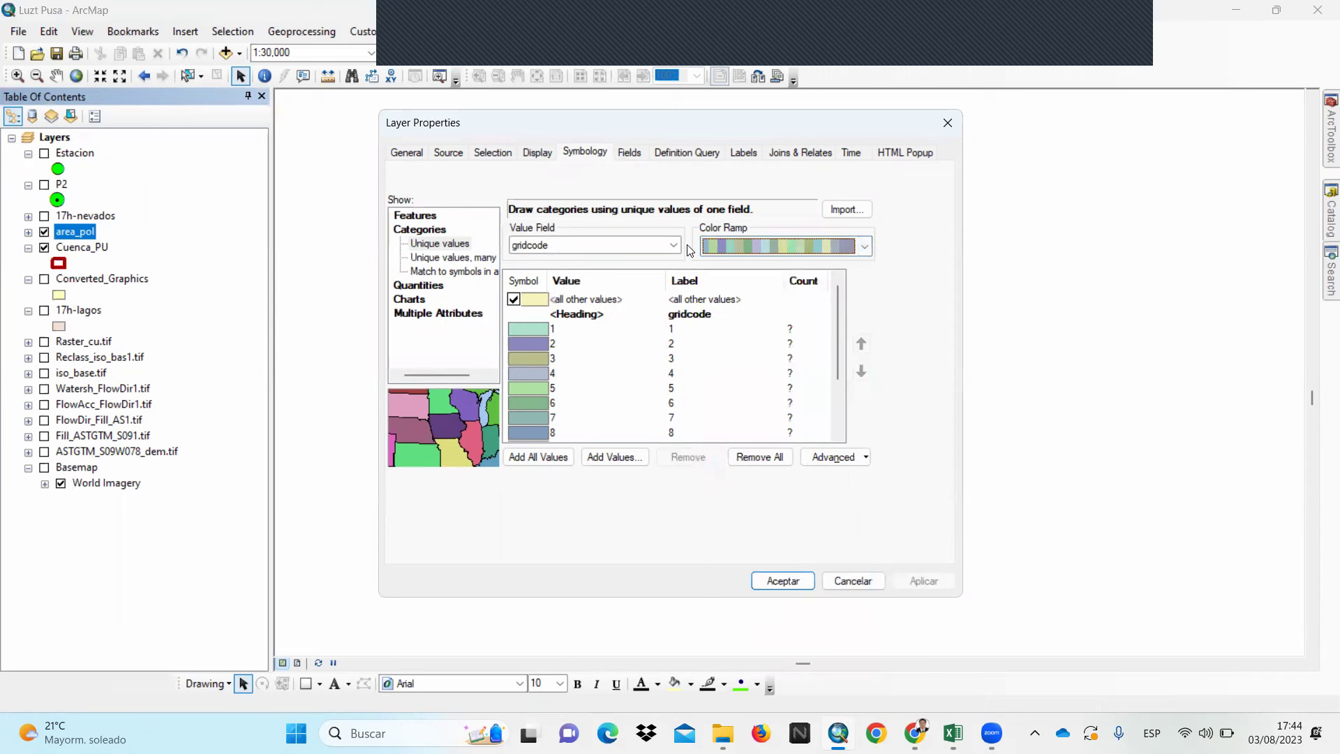
{"action": "right_click", "coordinate": [862, 250]}
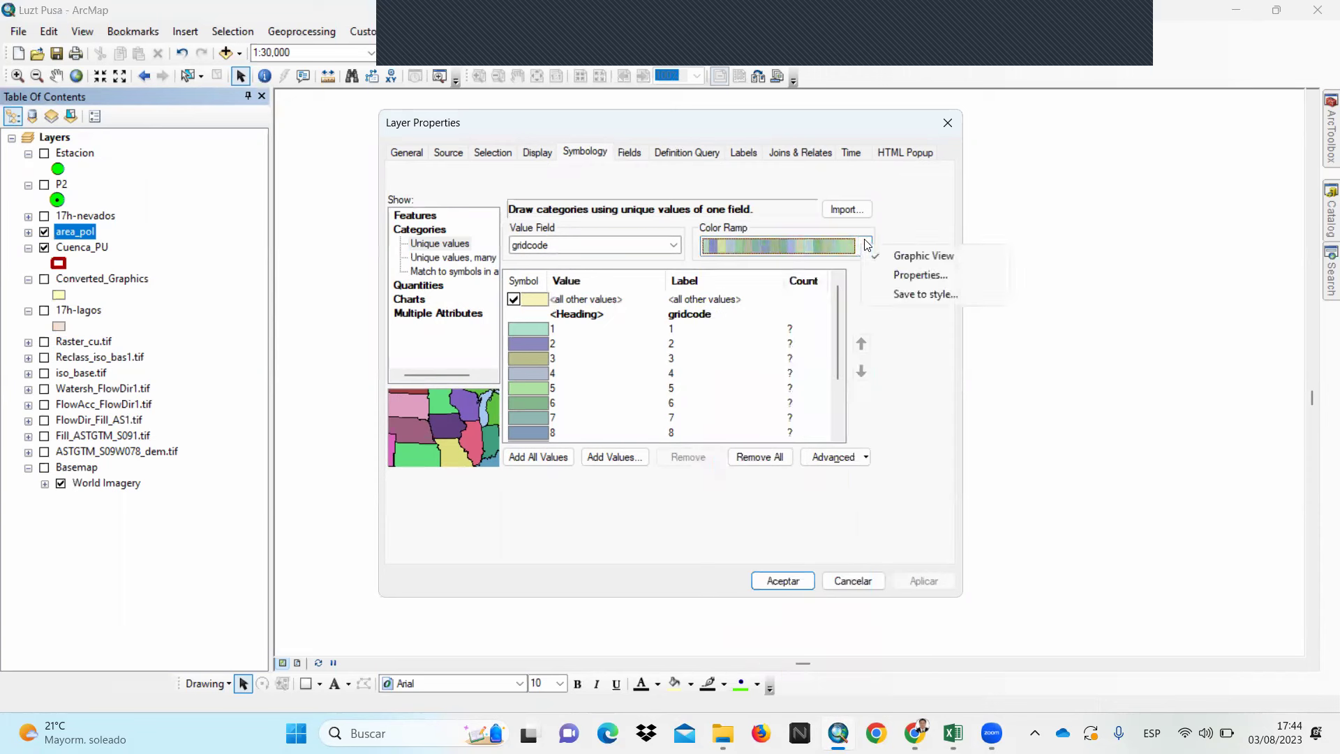
{"action": "left_click", "coordinate": [898, 257]}
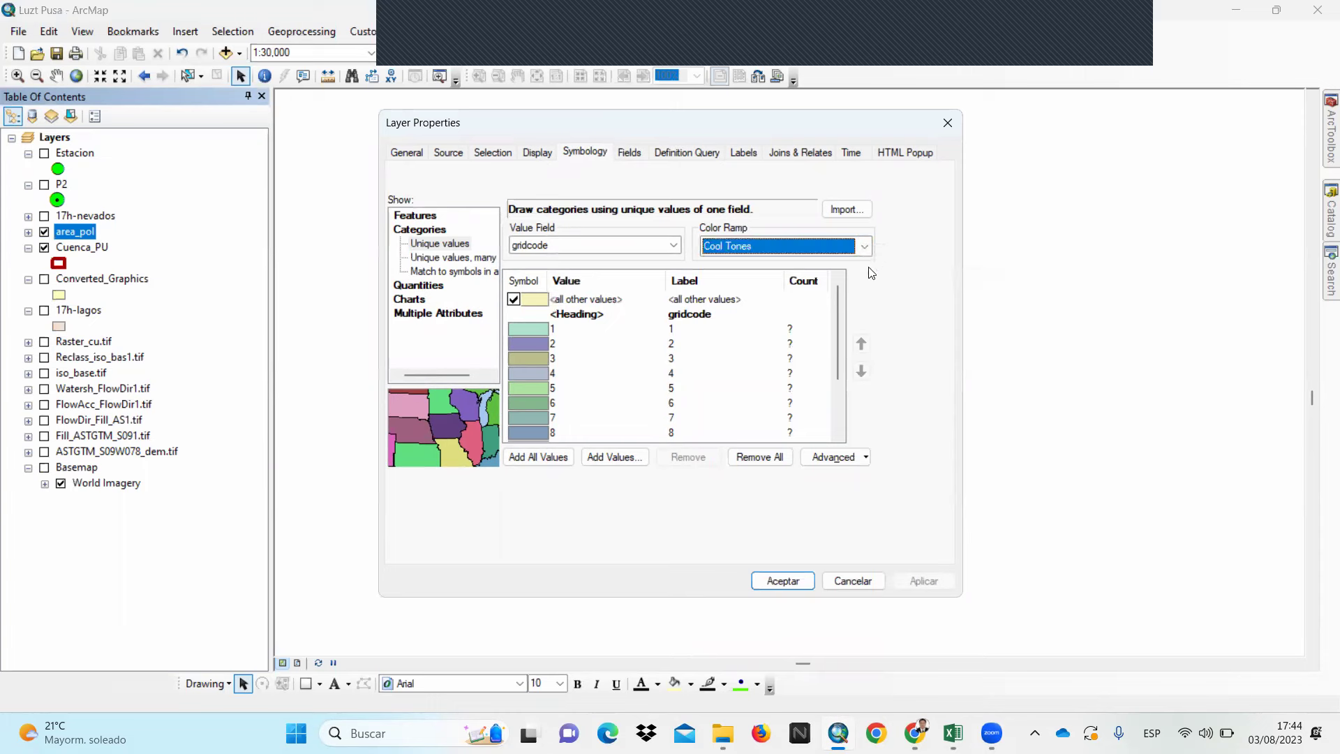
Apply the Prediction color ramp to the gridcode unique values of area_pol and accept the layer properties
{"action": "left_click", "coordinate": [866, 245]}
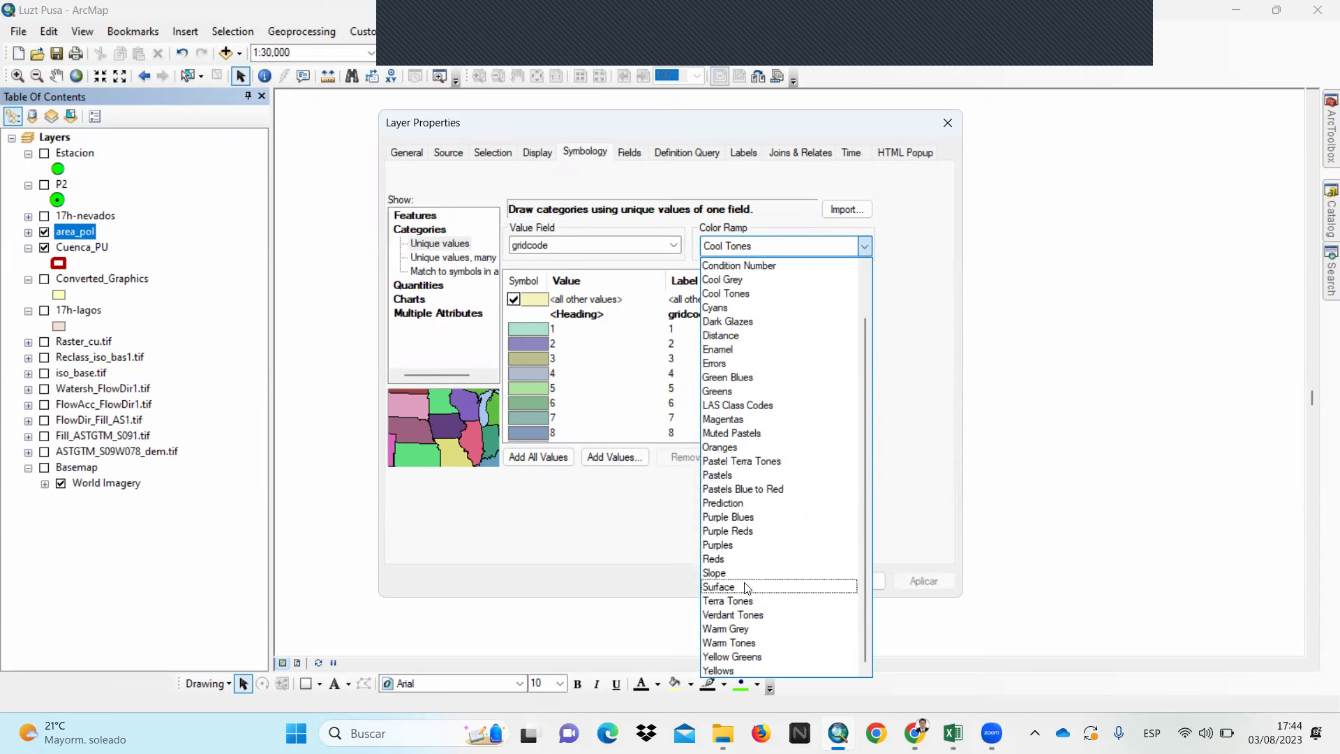
{"action": "scroll", "coordinate": [745, 588], "scroll_direction": "up", "scroll_amount": 2}
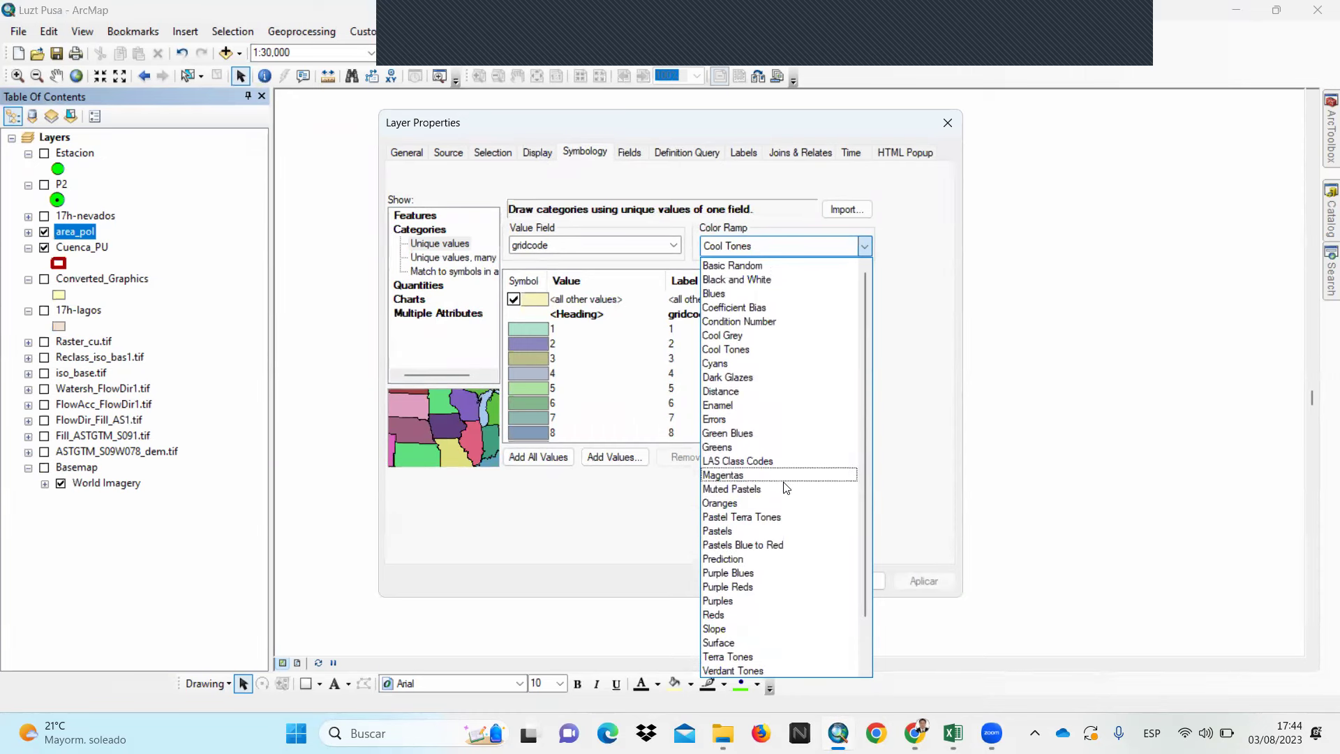
{"action": "scroll", "coordinate": [785, 489], "scroll_direction": "down", "scroll_amount": 2}
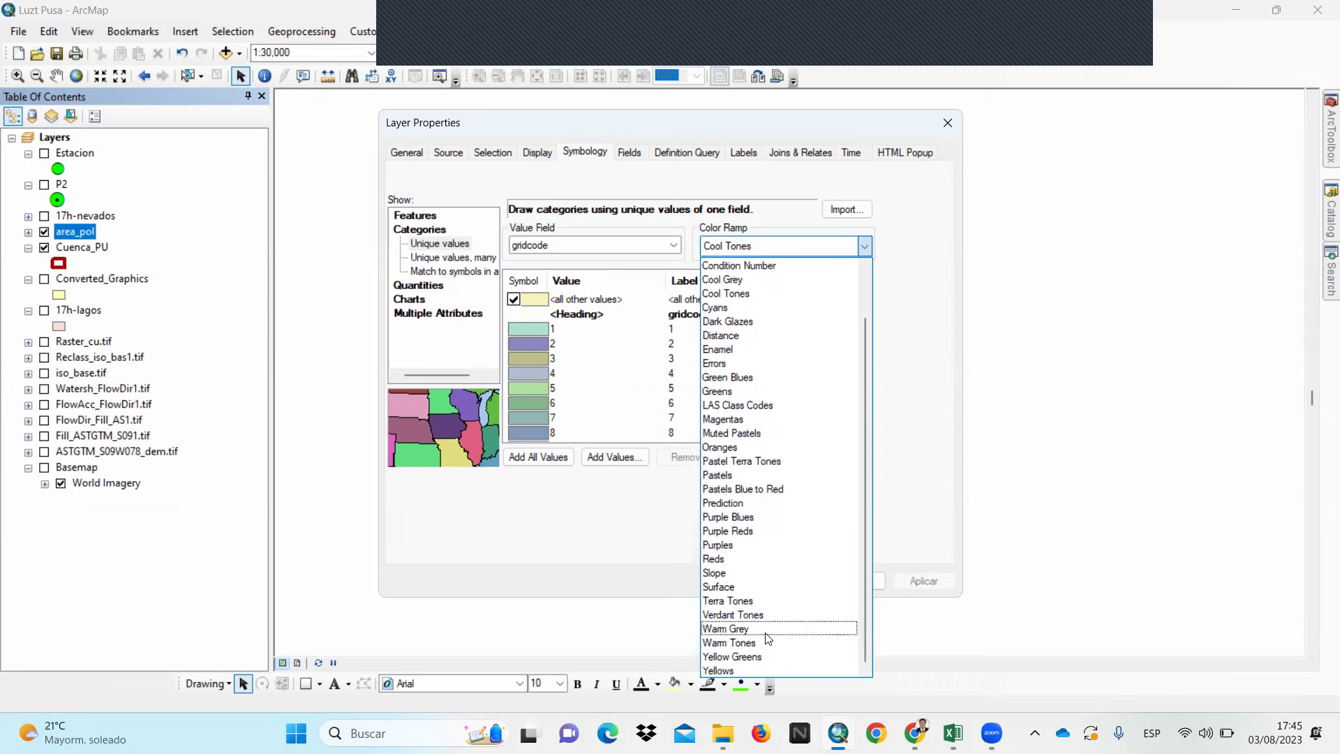
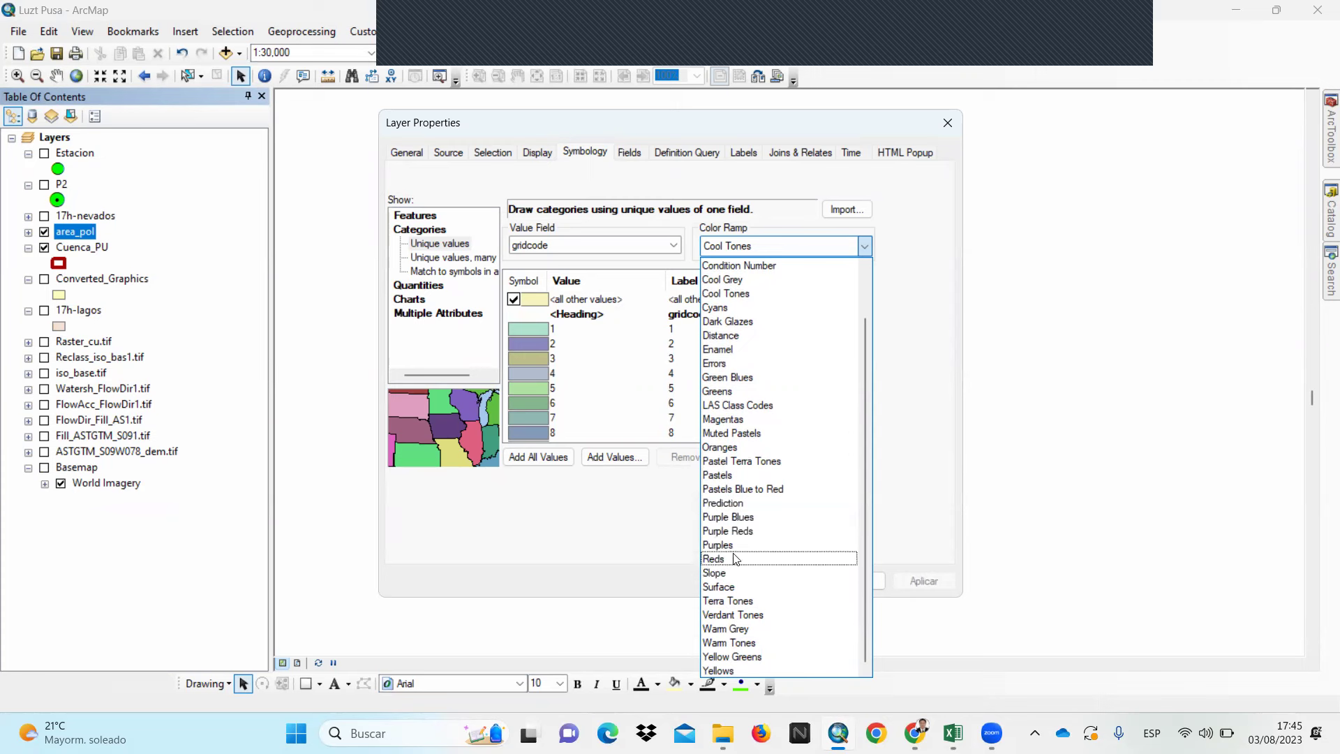
{"action": "left_click", "coordinate": [766, 504]}
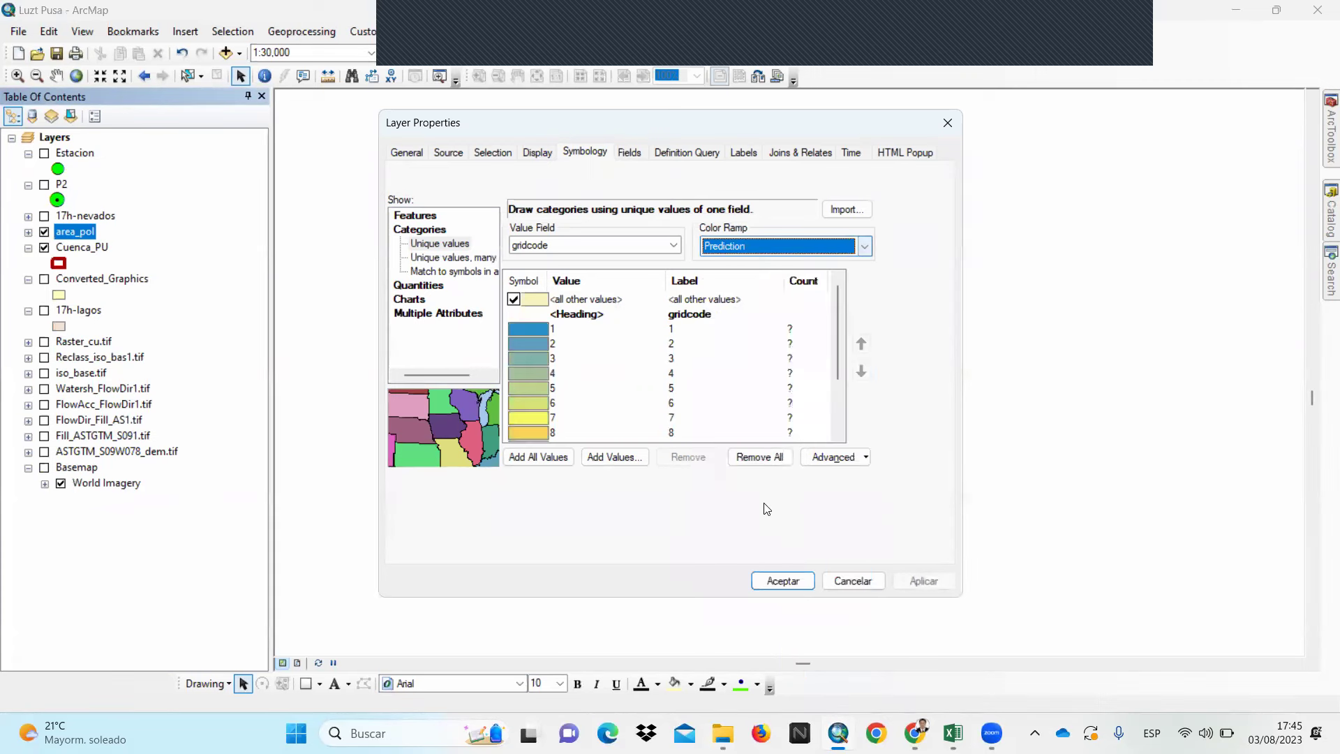
{"action": "left_click", "coordinate": [922, 580]}
{"action": "left_click", "coordinate": [783, 581]}
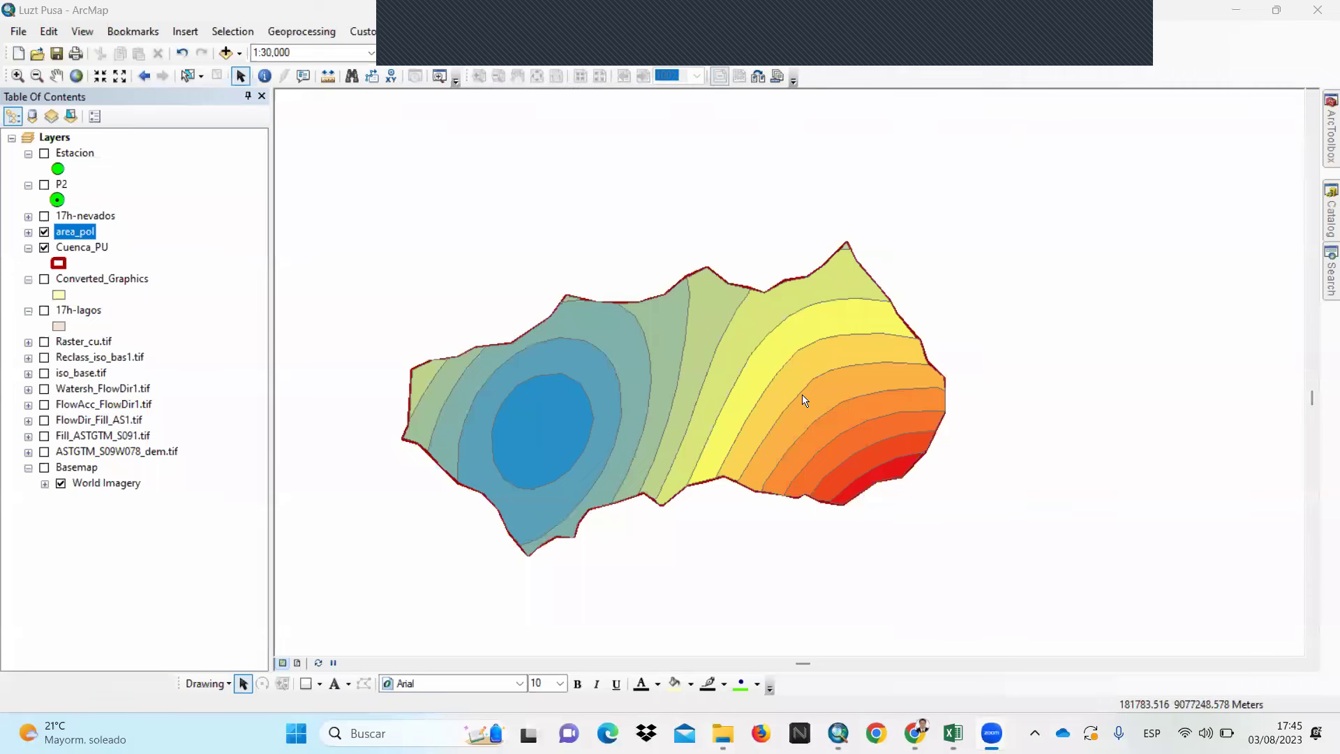
Review the gridcode and Area_km2 values in the area_pol attribute table, and close the table
{"action": "right_click", "coordinate": [65, 231]}
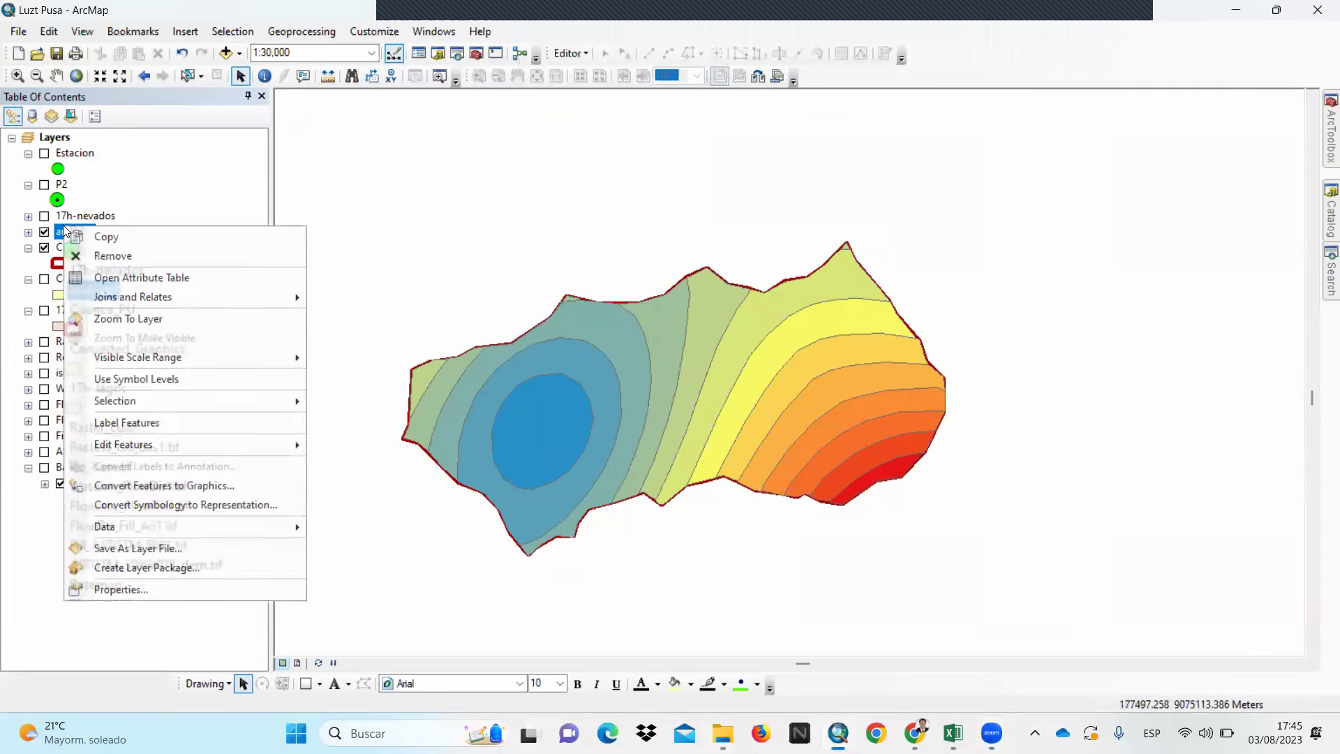
{"action": "left_click", "coordinate": [104, 274]}
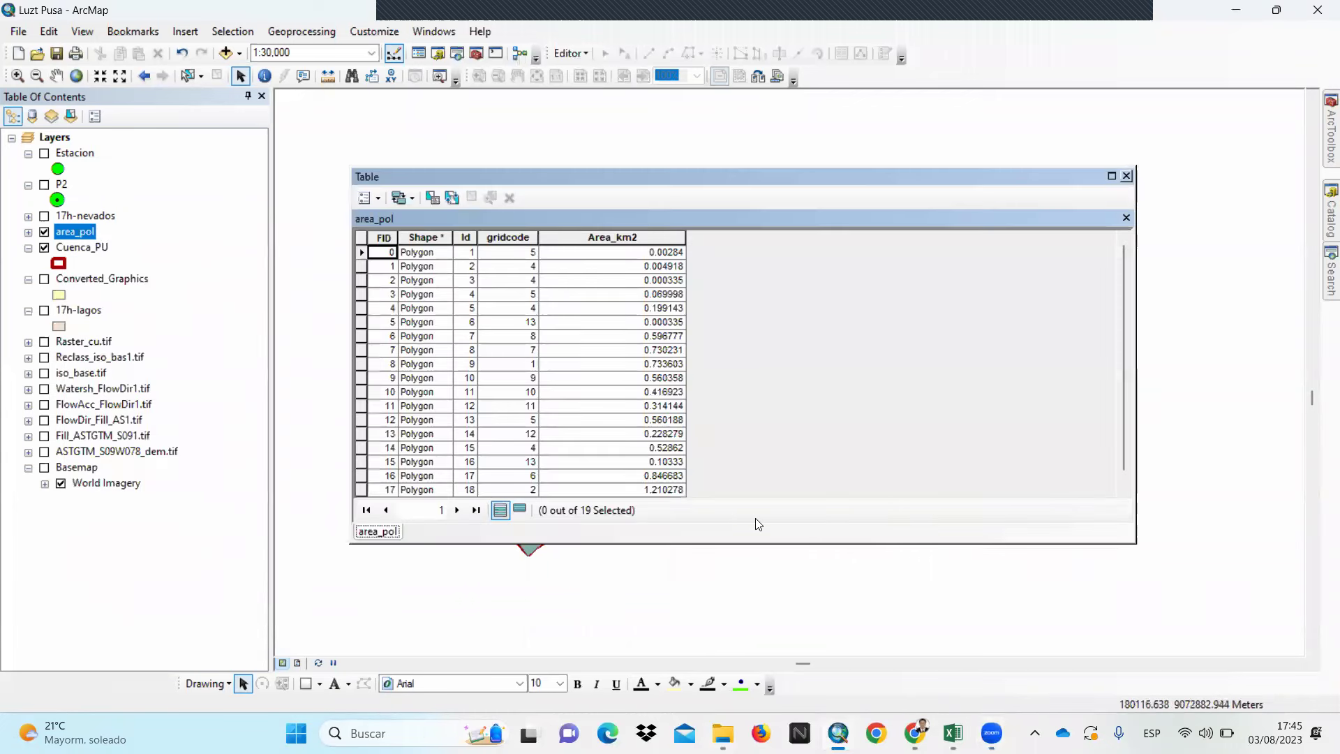
{"action": "scroll", "coordinate": [581, 369], "scroll_direction": "down", "scroll_amount": 1}
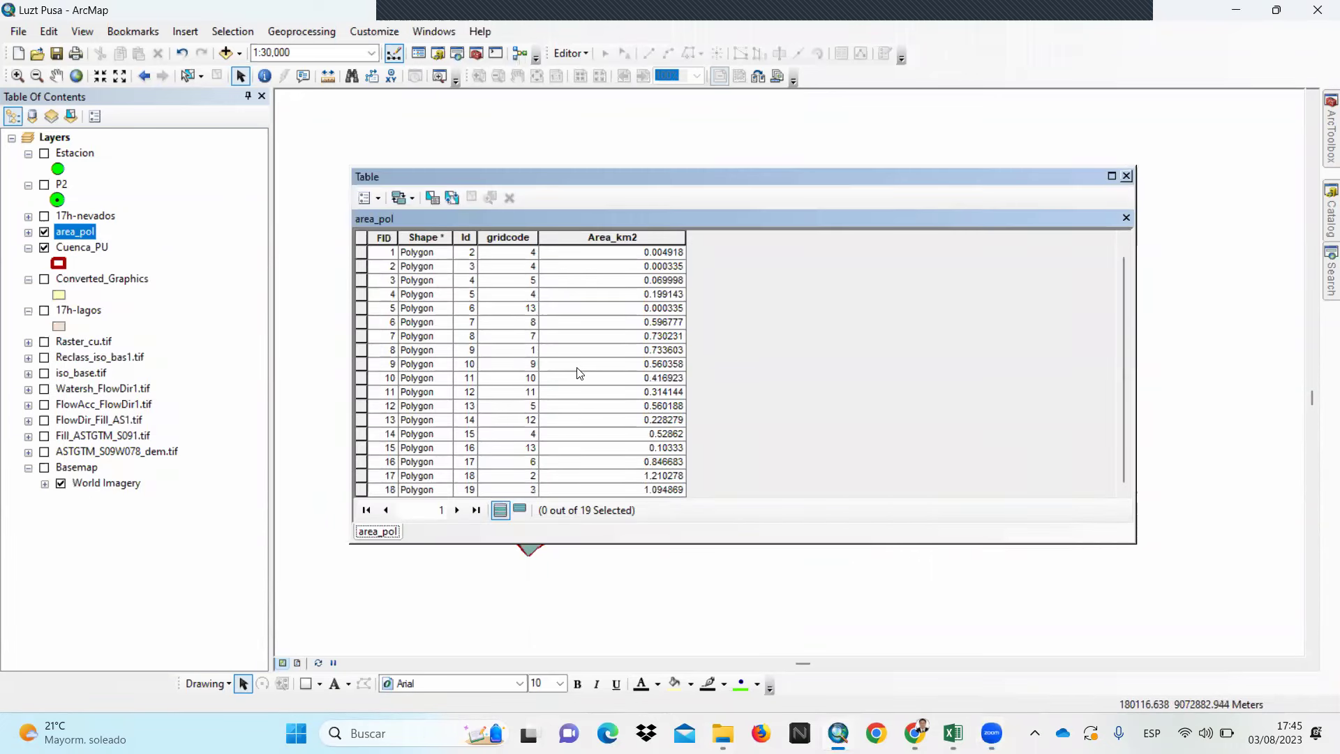
{"action": "scroll", "coordinate": [441, 482], "scroll_direction": "up", "scroll_amount": 1}
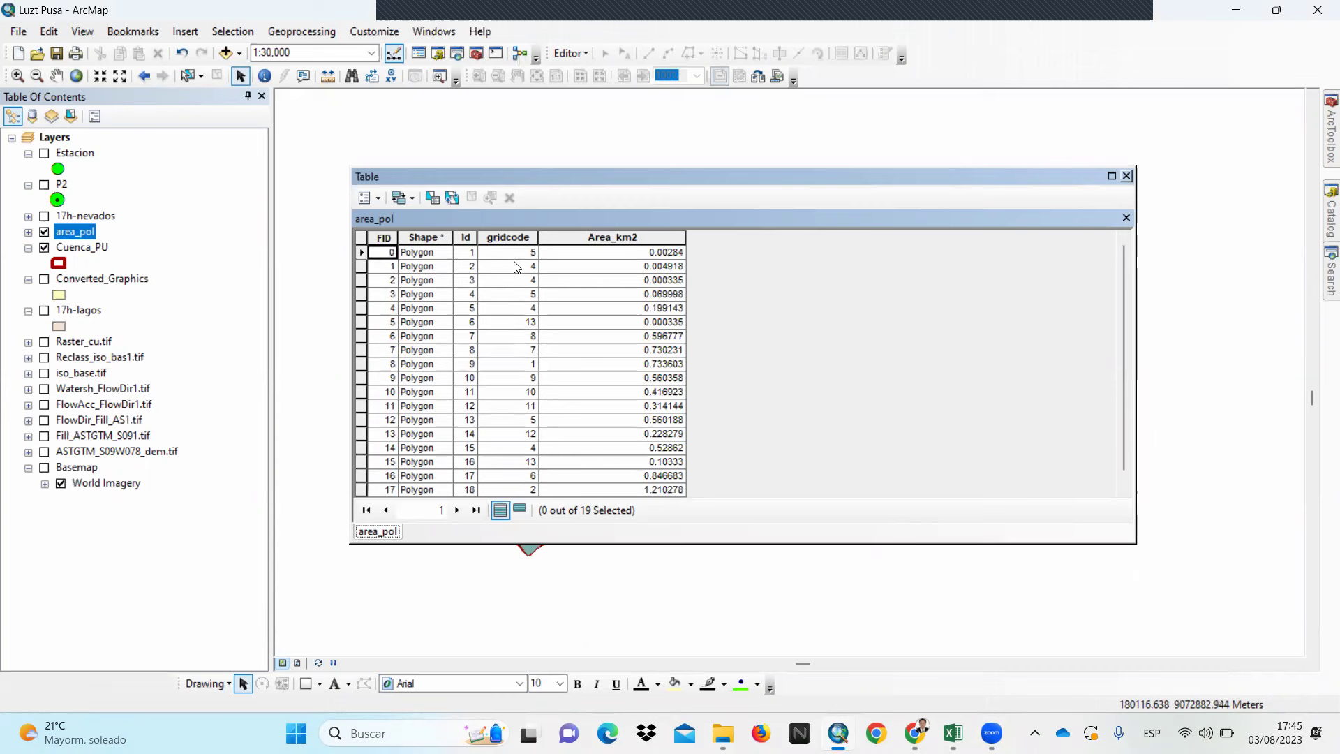
{"action": "scroll", "coordinate": [520, 460], "scroll_direction": "down", "scroll_amount": 1}
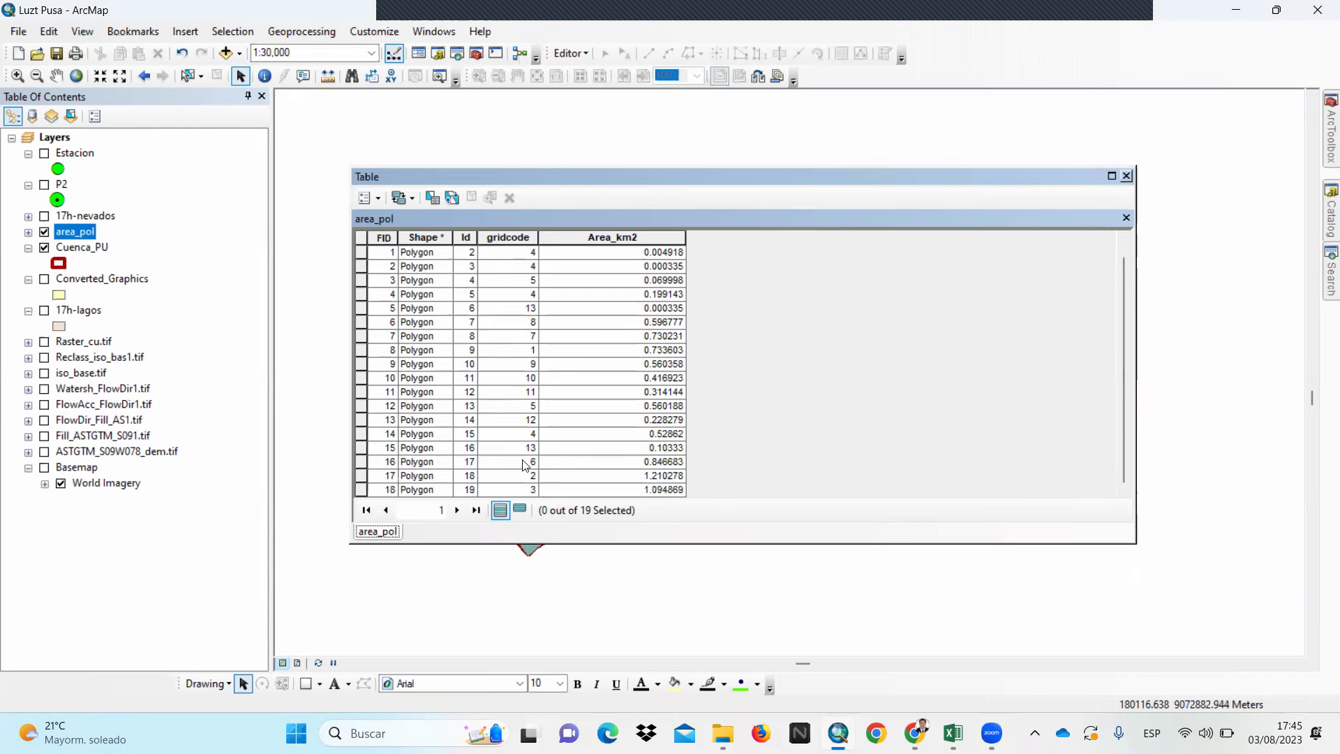
{"action": "scroll", "coordinate": [527, 413], "scroll_direction": "up", "scroll_amount": 1}
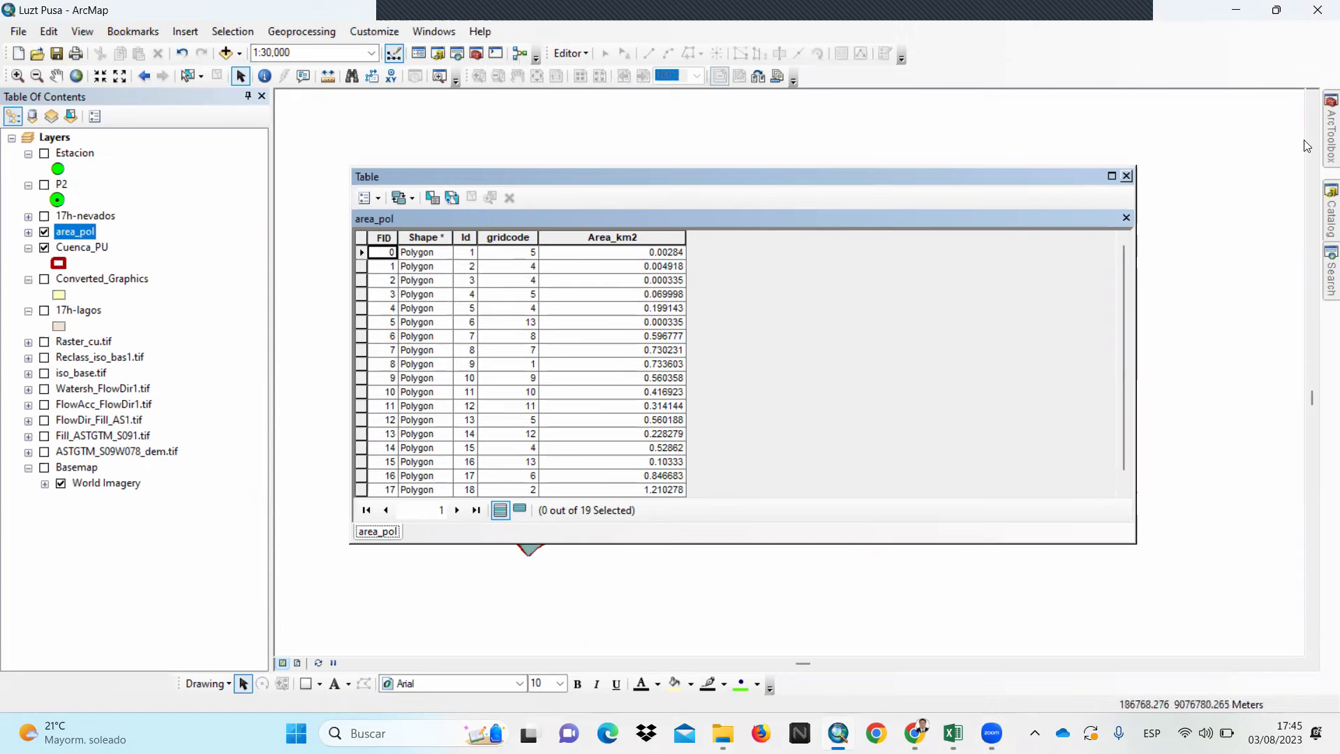
{"action": "left_click", "coordinate": [1323, 137]}
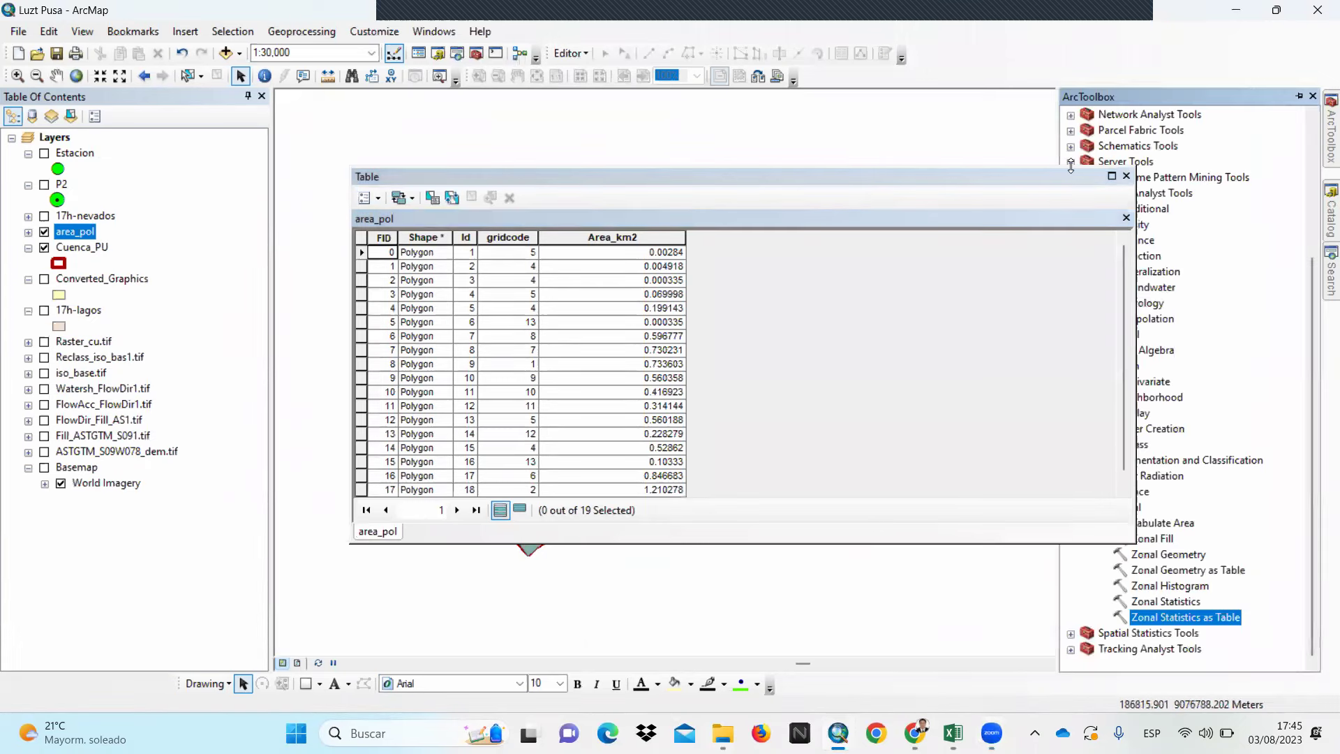
{"action": "left_click", "coordinate": [1046, 178]}
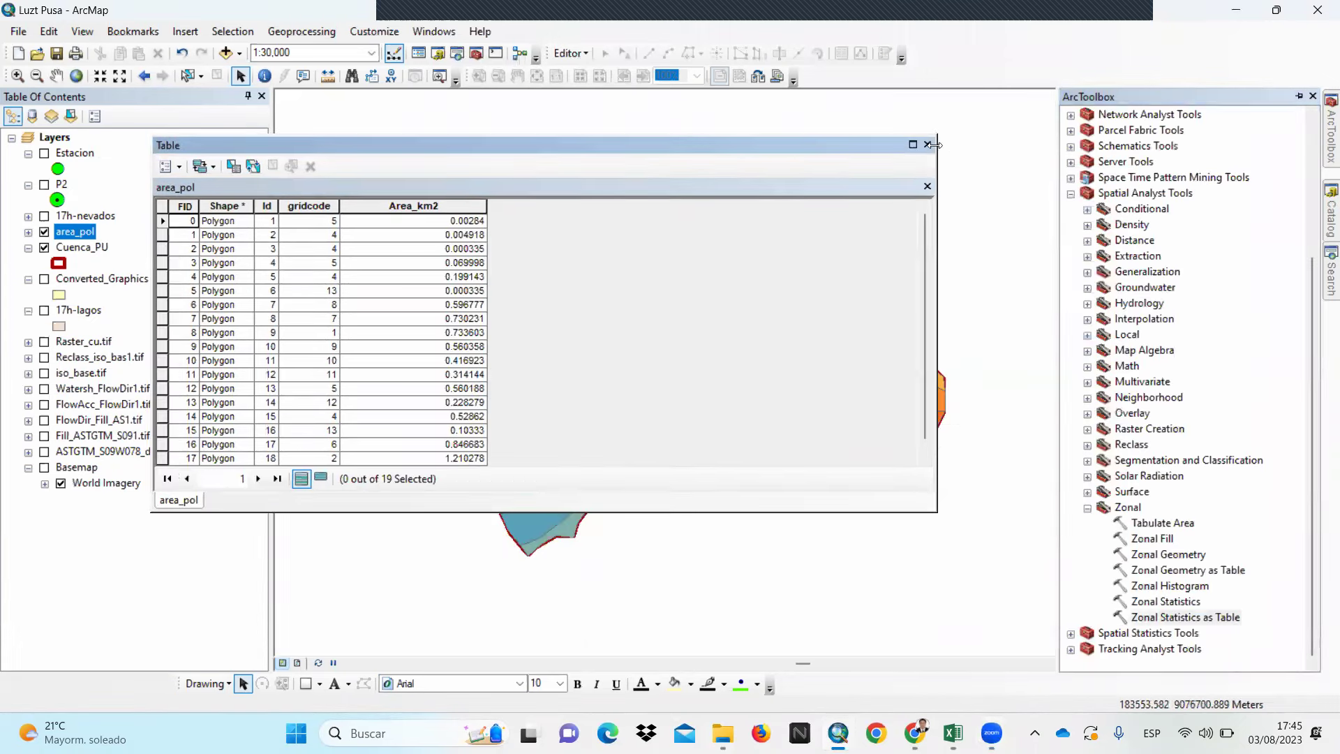
{"action": "left_click", "coordinate": [930, 147]}
Look through the Conversion Tools and the 3D Analyst Visibility and Conversion toolsets for a tool that summarizes polygon areas
{"action": "mouse_move", "coordinate": [1326, 129]}
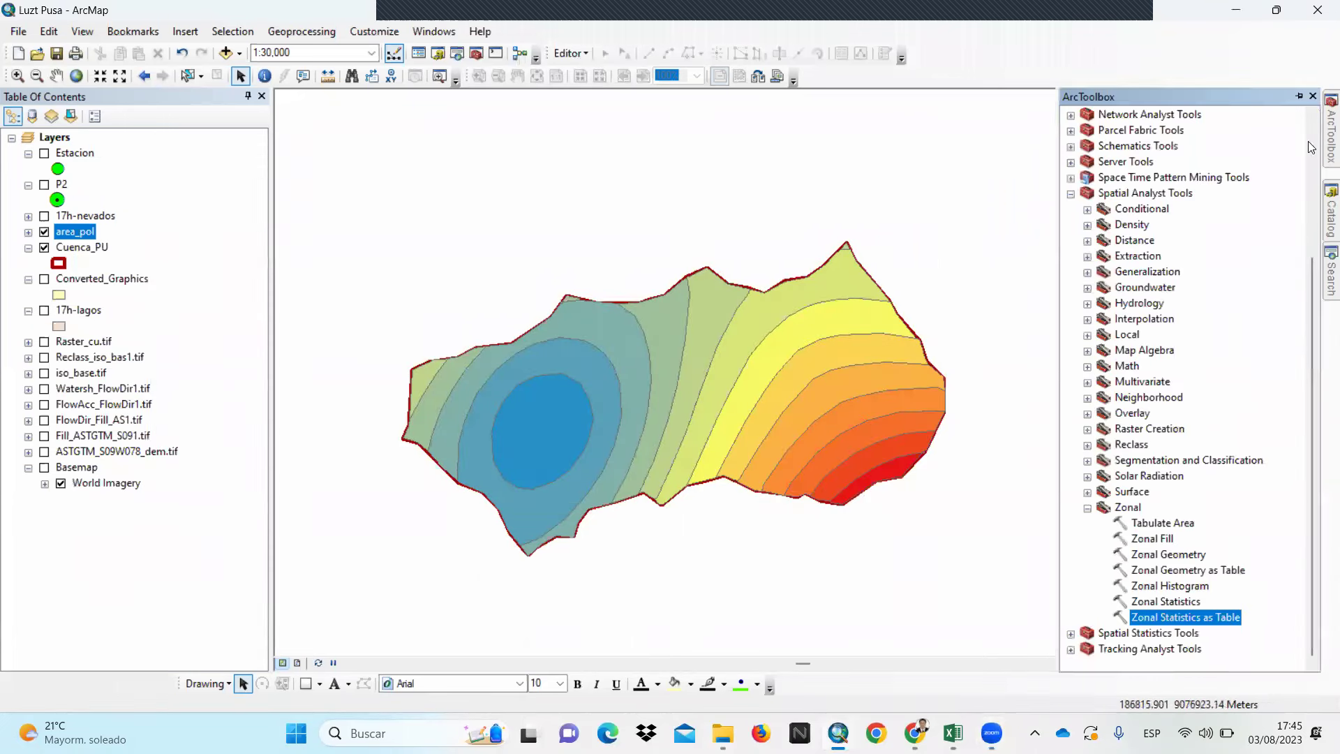
{"action": "left_click", "coordinate": [1070, 194]}
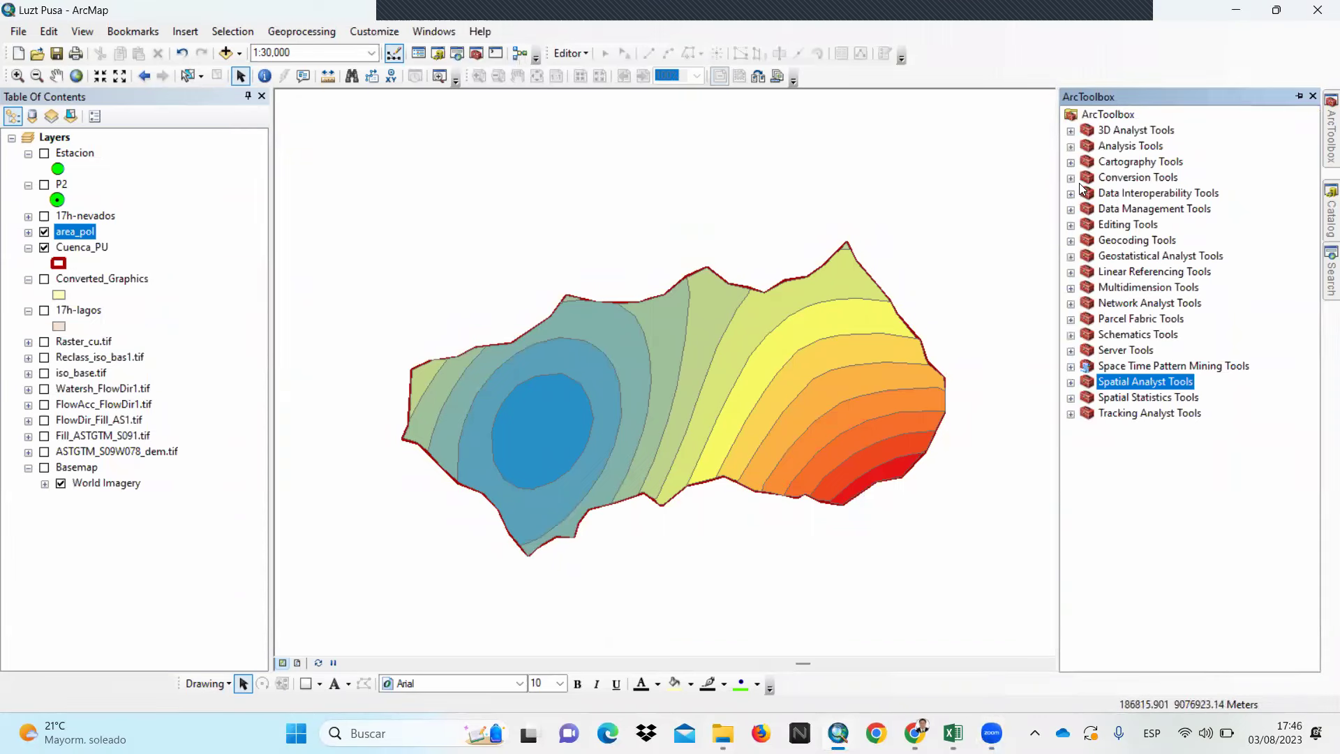
{"action": "left_click", "coordinate": [1071, 178]}
{"action": "left_click", "coordinate": [1071, 179]}
{"action": "left_click", "coordinate": [1071, 132]}
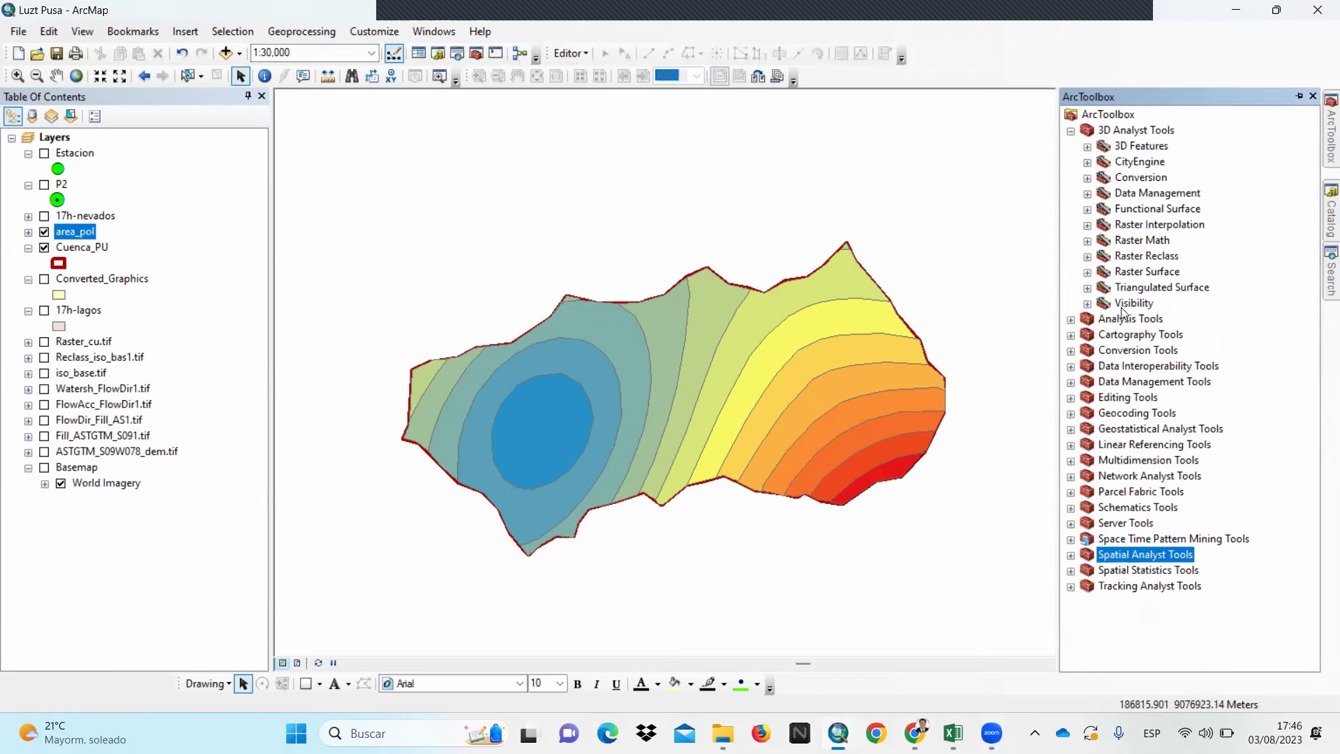
{"action": "left_click", "coordinate": [1087, 304]}
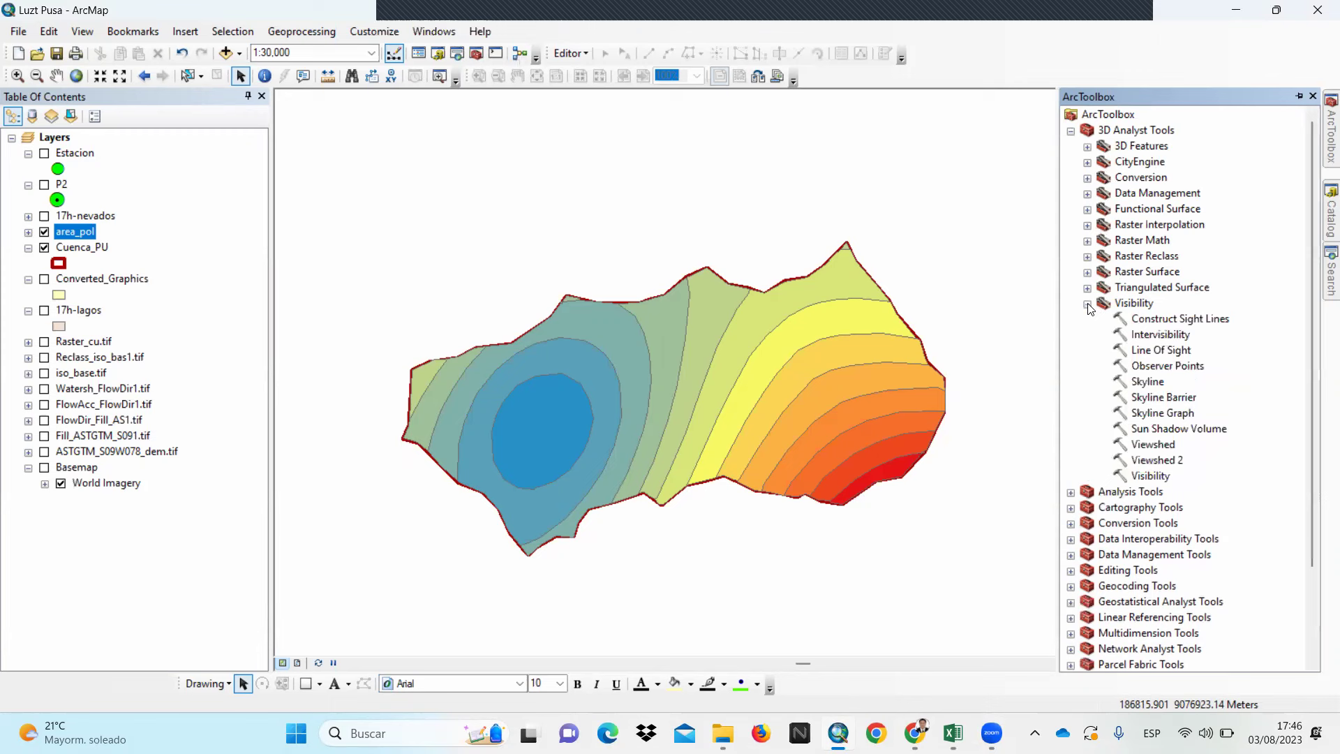
{"action": "left_click", "coordinate": [1087, 304]}
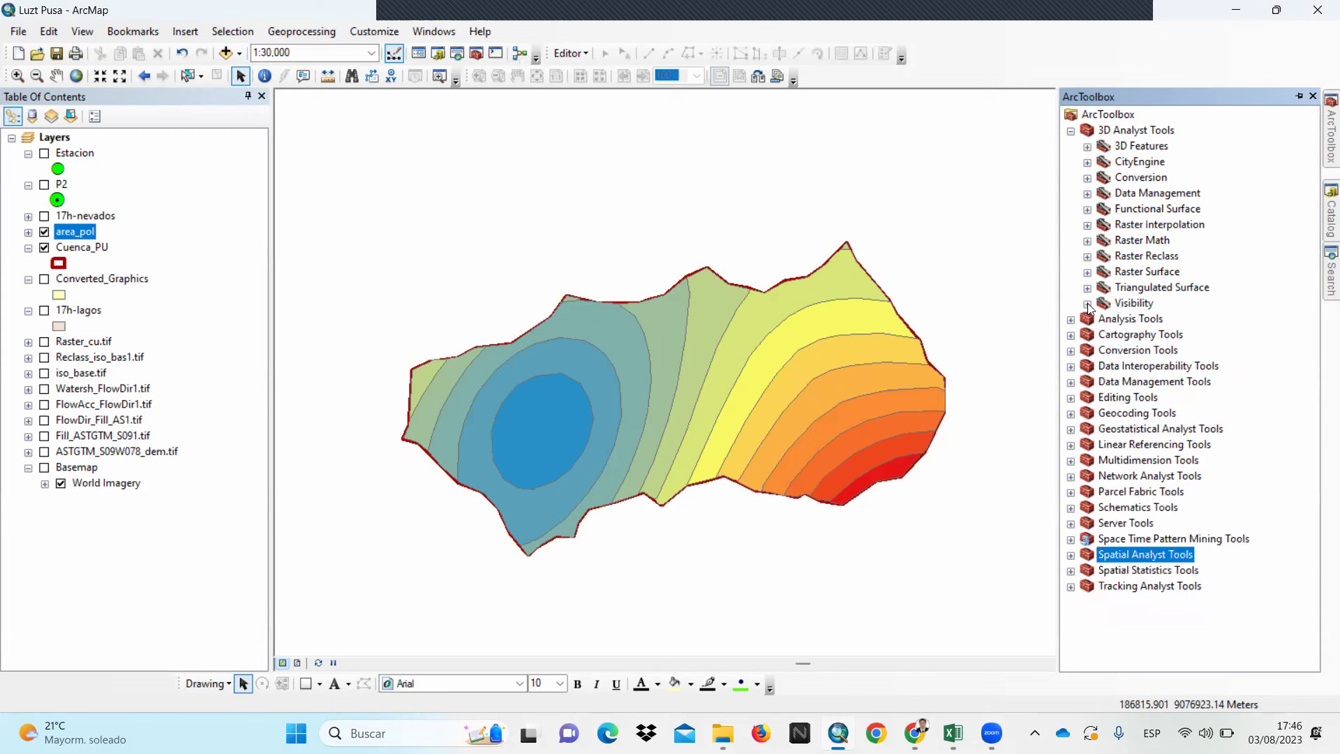
{"action": "left_click", "coordinate": [1087, 178]}
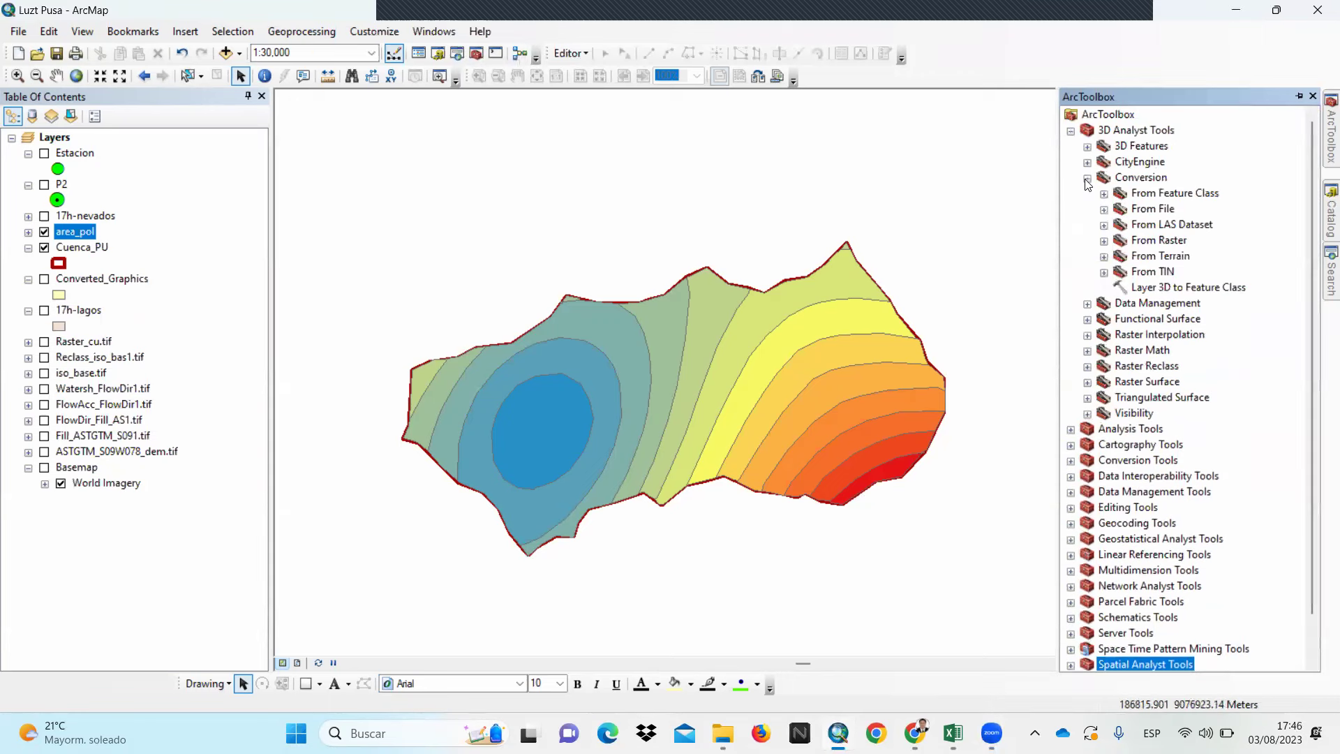
{"action": "left_click", "coordinate": [1087, 178]}
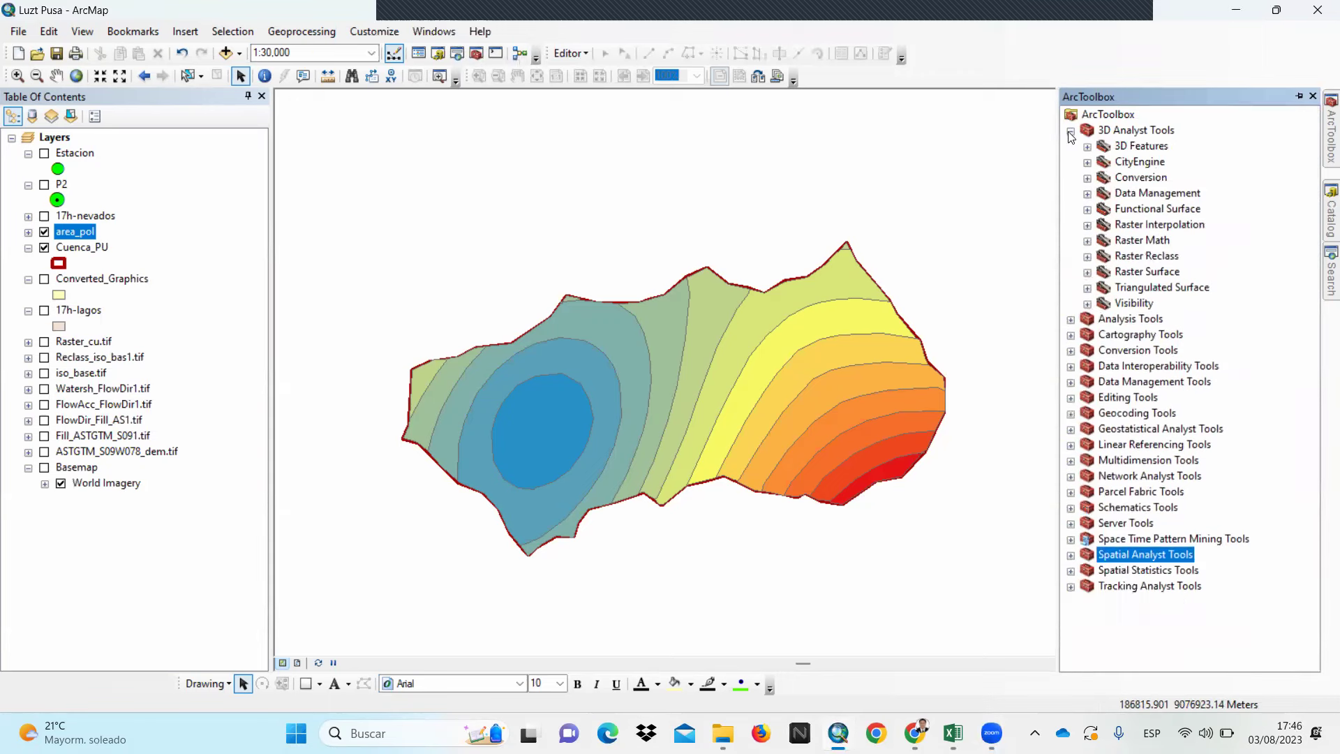
{"action": "left_click", "coordinate": [1071, 132]}
Run the Frequency analysis tool on area_pol with gridcode as the frequency field and Area_km2 as the summary field
{"action": "left_click", "coordinate": [1070, 147]}
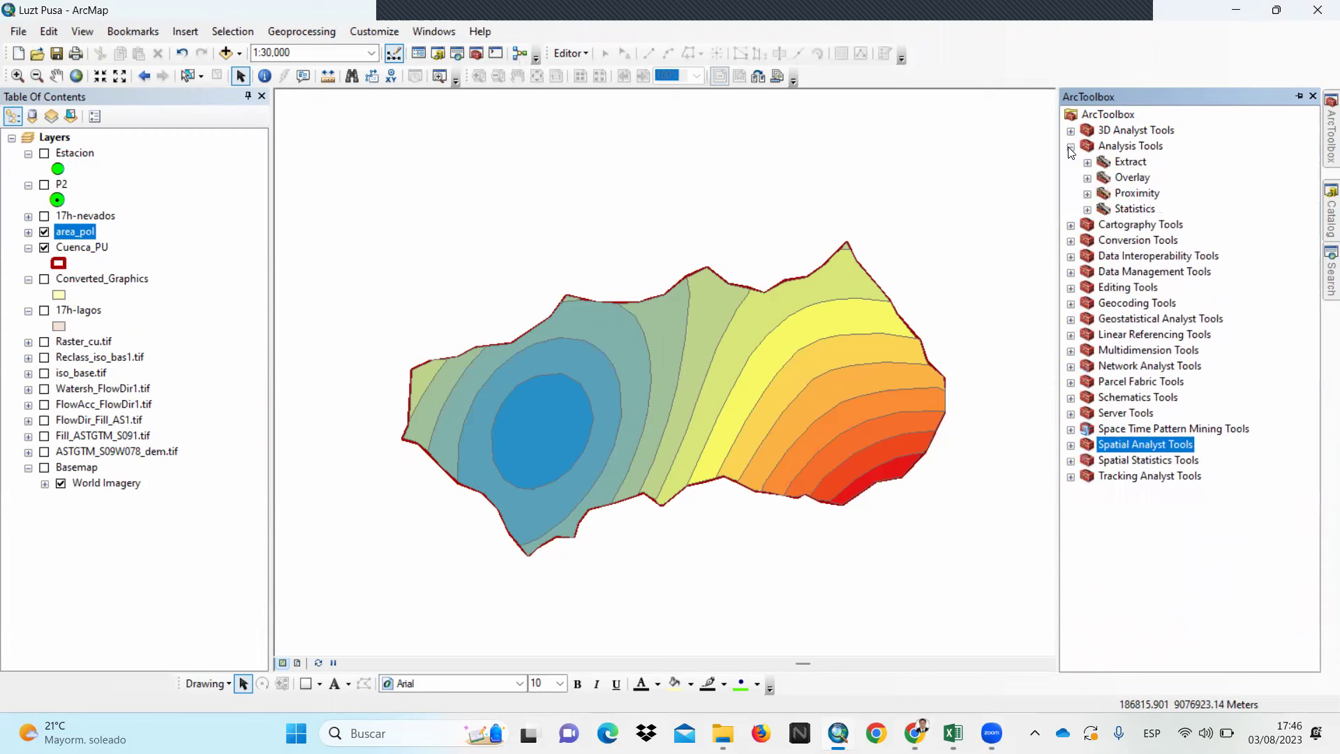
{"action": "left_click", "coordinate": [1088, 193]}
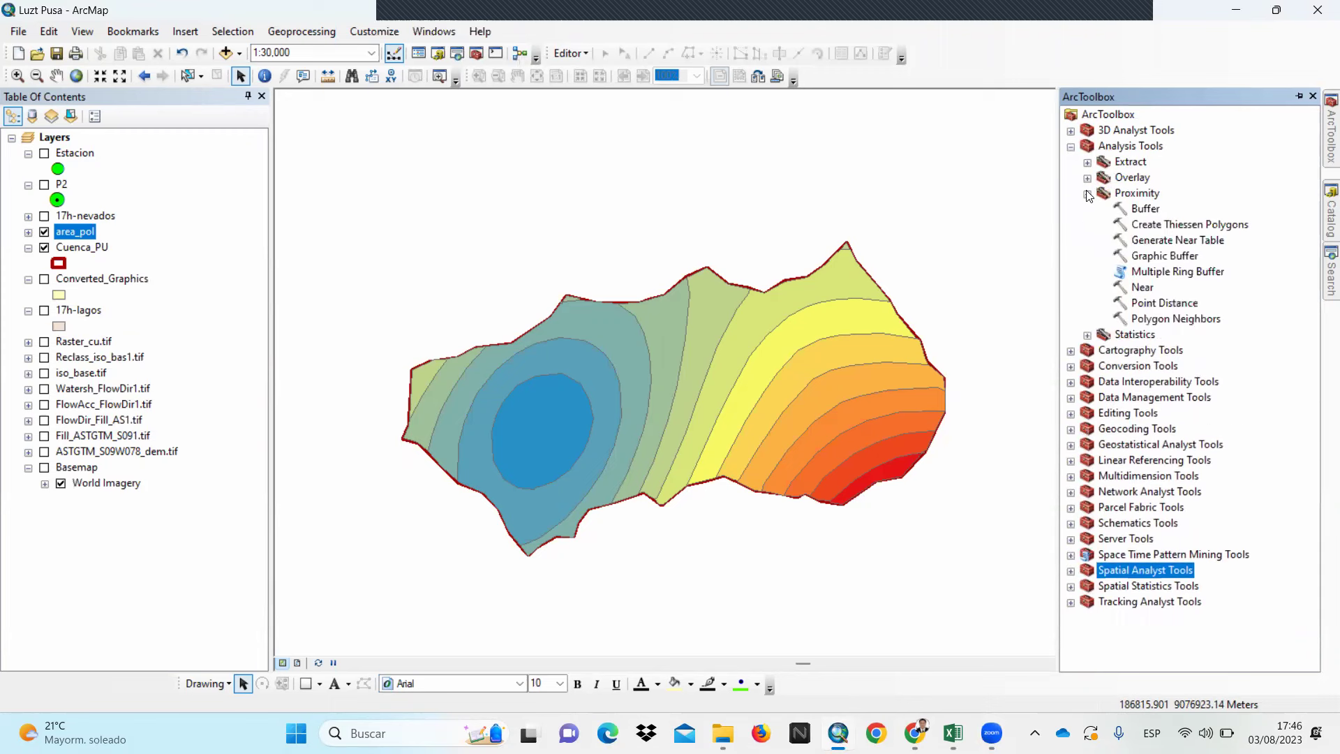
{"action": "left_click", "coordinate": [1087, 194]}
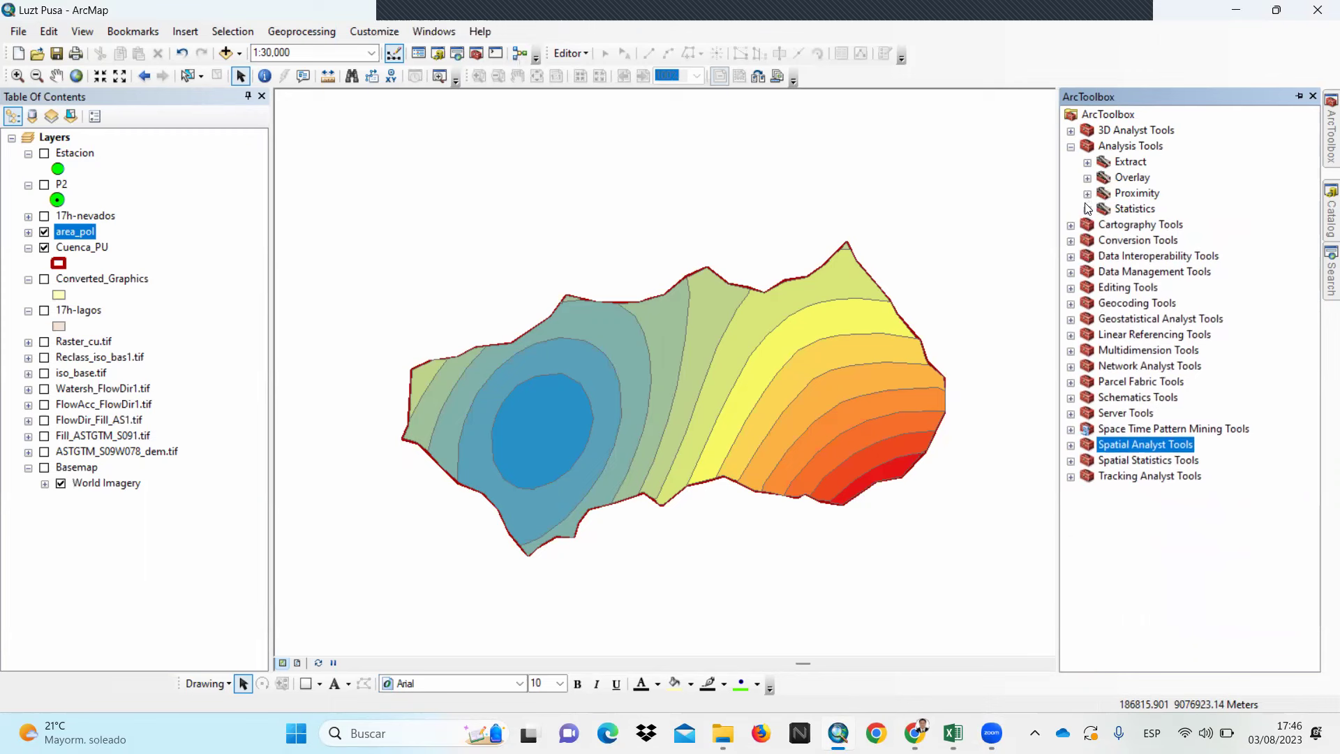
{"action": "left_click", "coordinate": [1088, 209]}
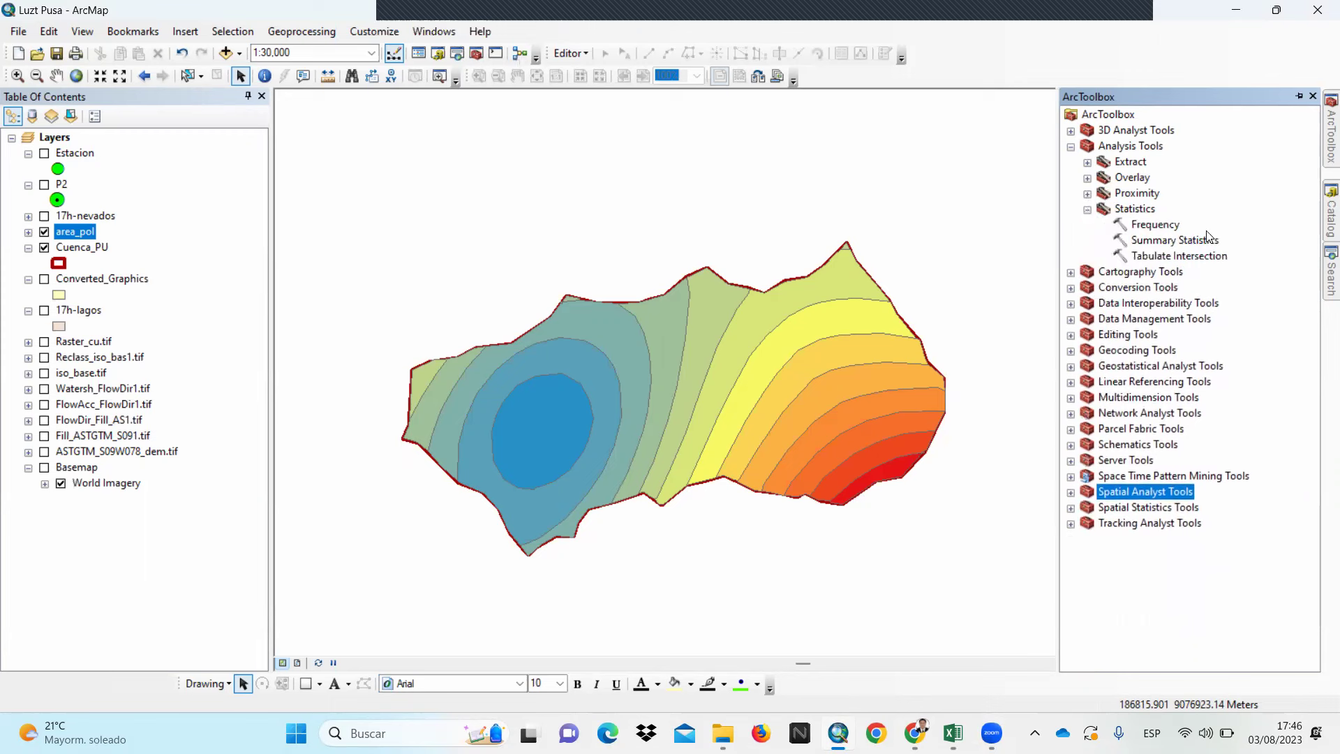
{"action": "double_click", "coordinate": [1156, 225]}
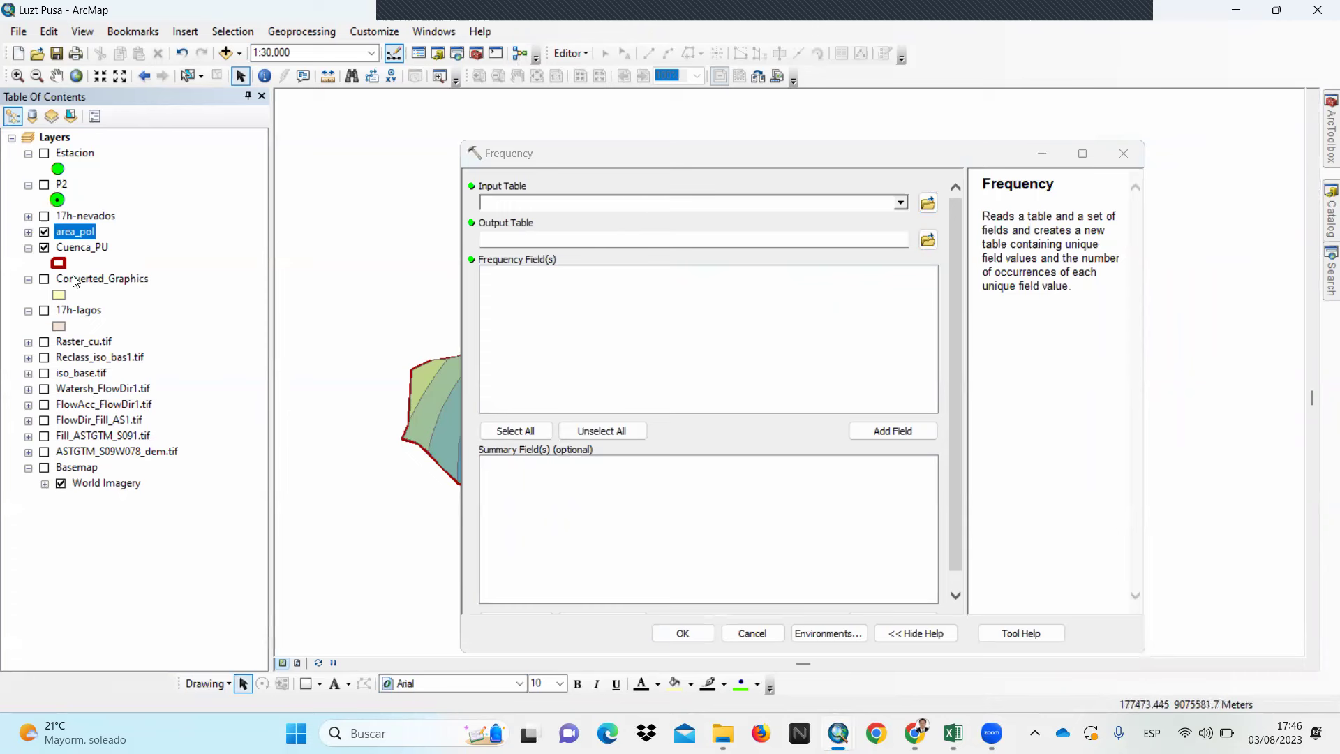
{"action": "left_click_drag", "start_coordinate": [80, 239], "coordinate": [538, 205]}
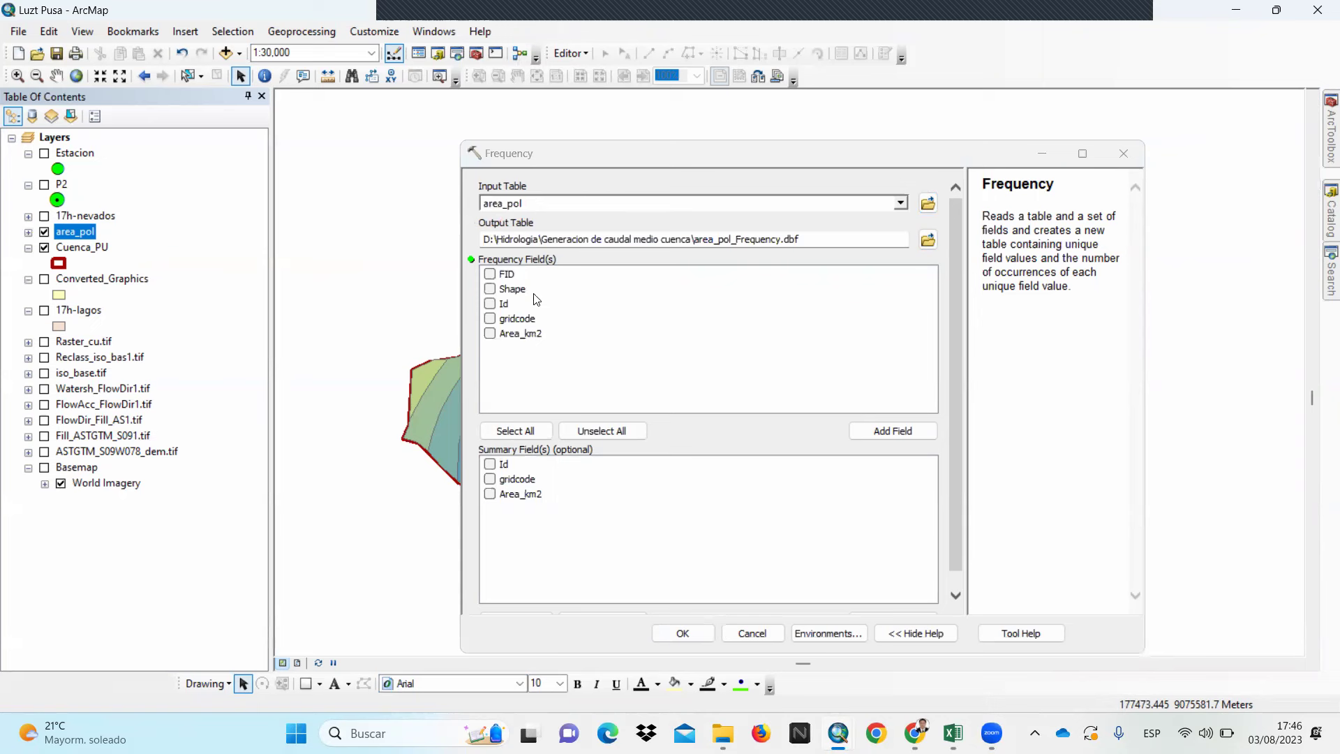
{"action": "left_click", "coordinate": [490, 319]}
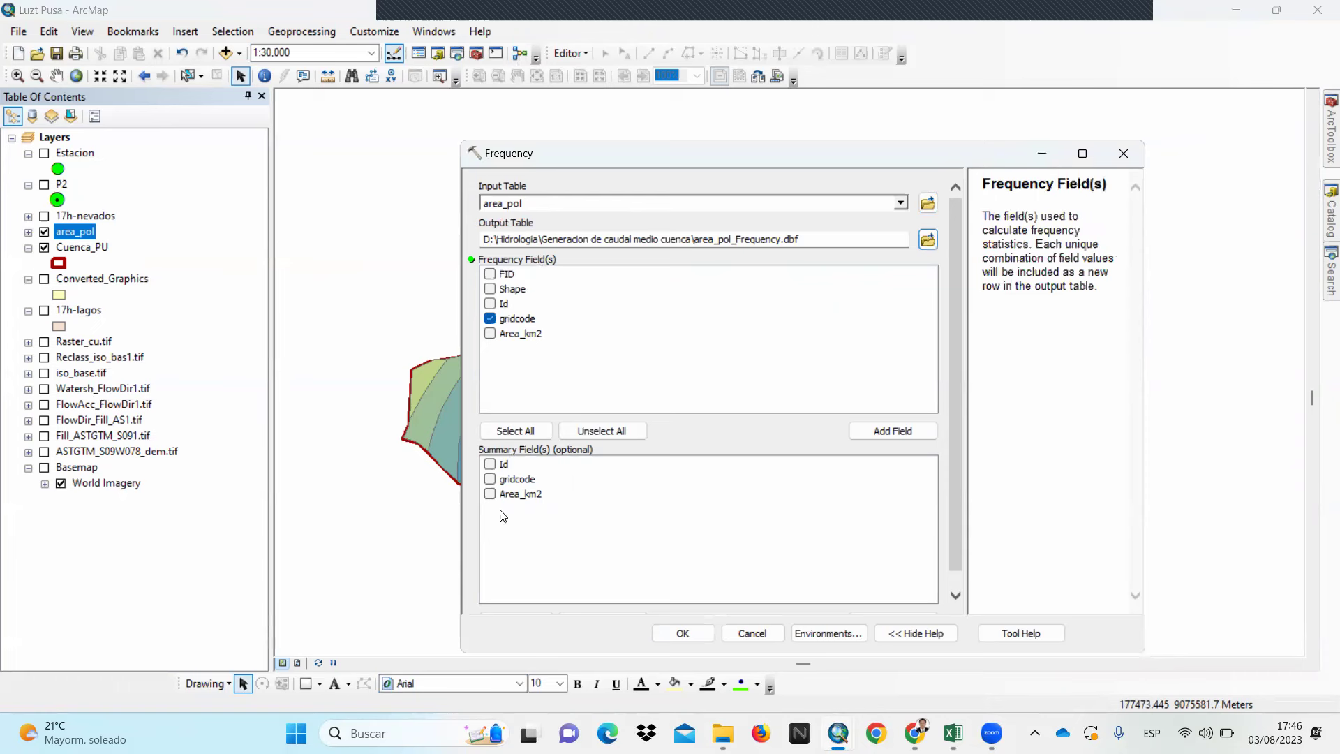
{"action": "left_click", "coordinate": [491, 496]}
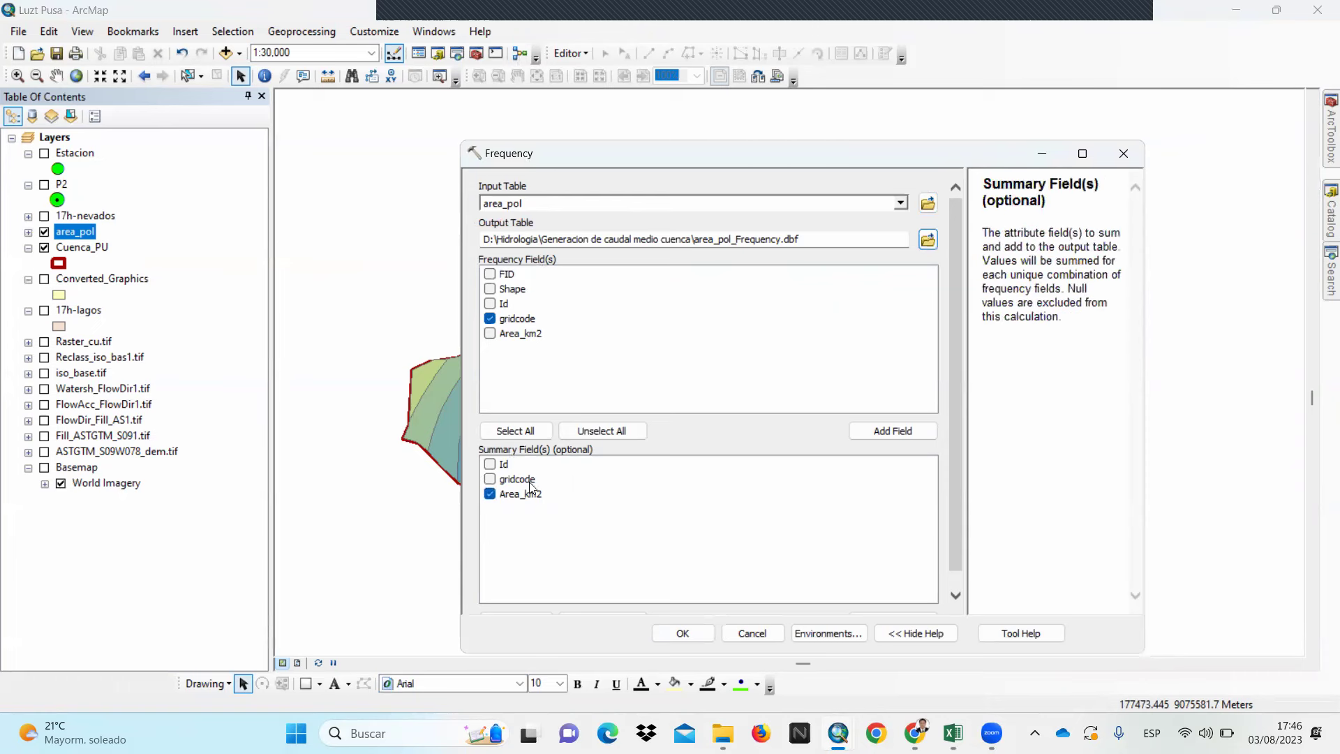
{"action": "scroll", "coordinate": [801, 423], "scroll_direction": "down", "scroll_amount": 1}
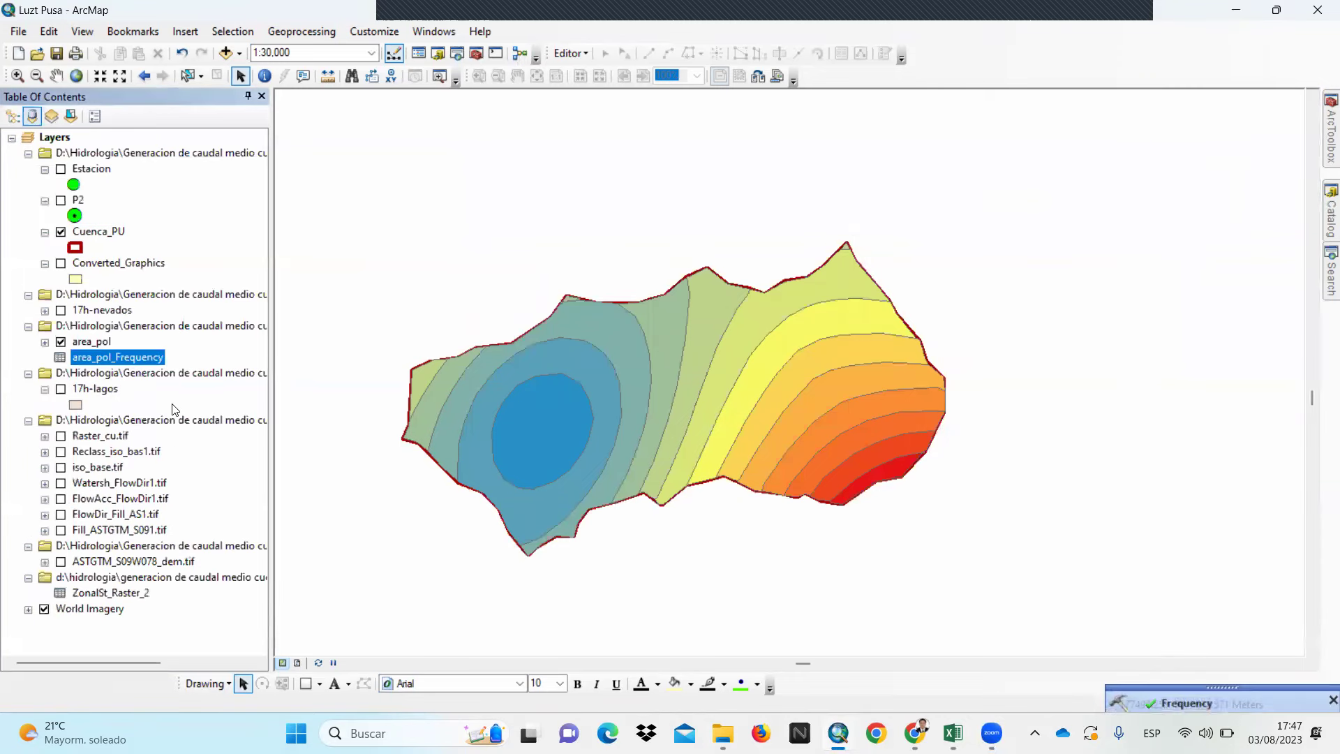
Open the area_pol_Frequency table and copy all of its rows
{"action": "right_click", "coordinate": [111, 358]}
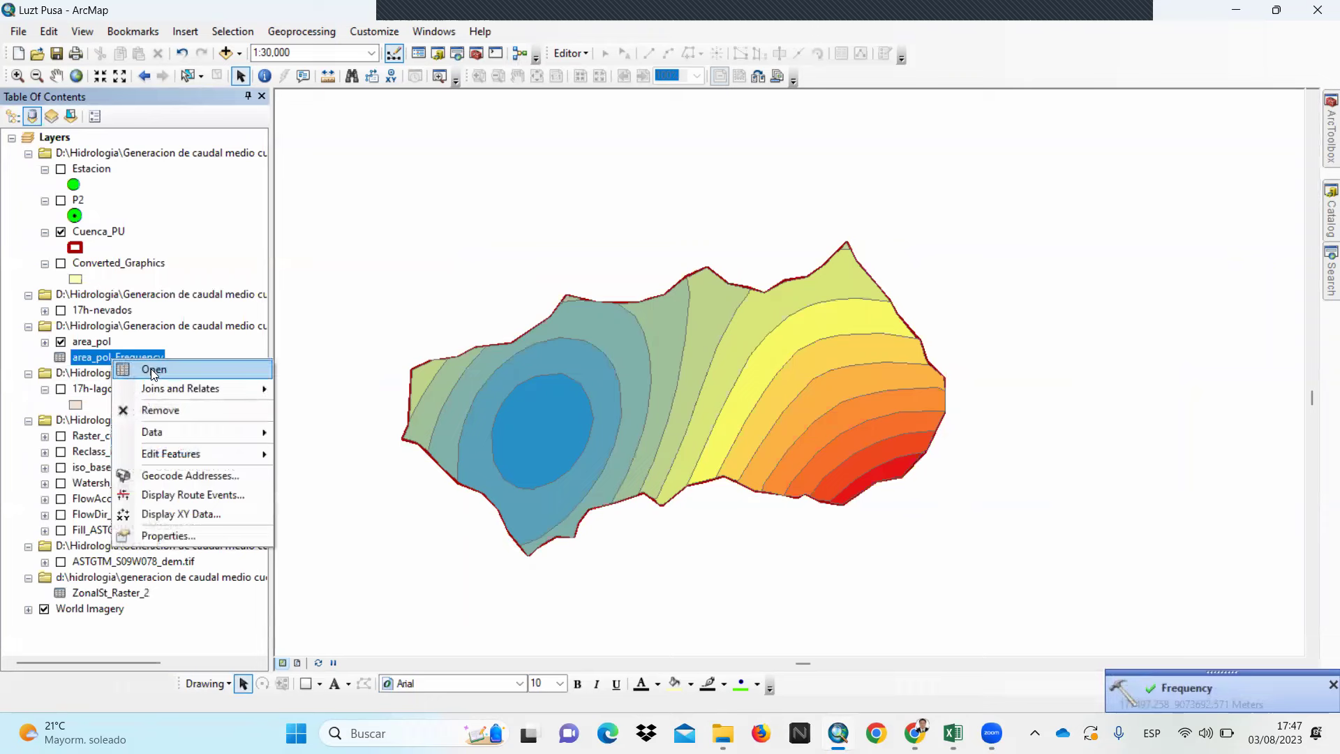
{"action": "left_click", "coordinate": [151, 369]}
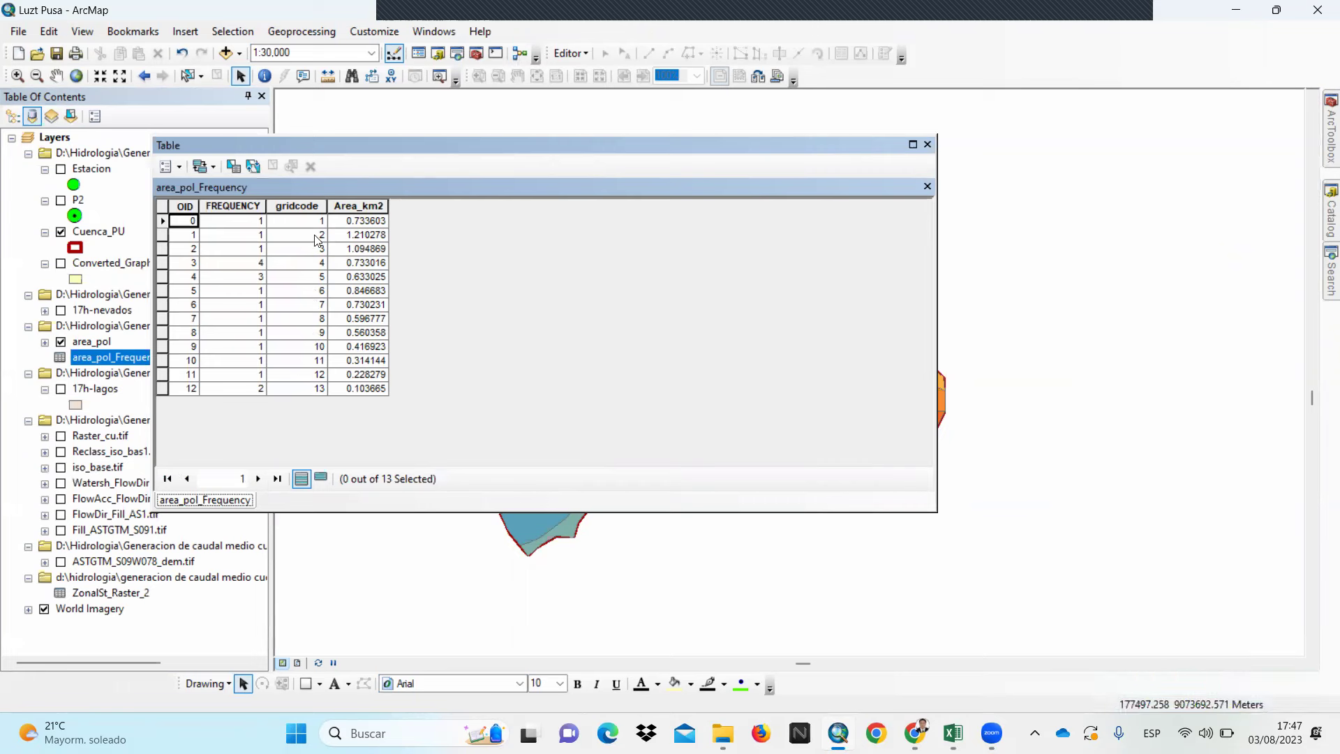
{"action": "left_click_drag", "start_coordinate": [162, 222], "coordinate": [163, 390]}
{"action": "right_click", "coordinate": [164, 319]}
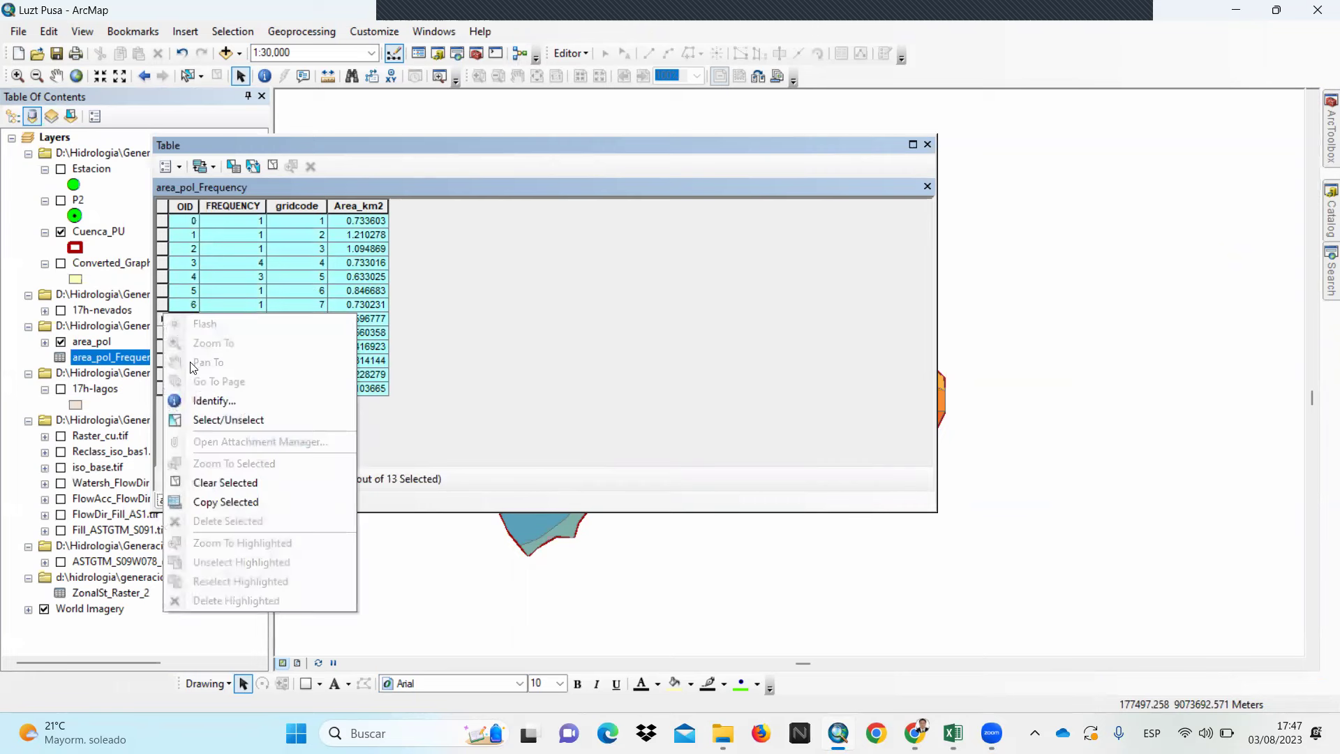
{"action": "left_click", "coordinate": [214, 502]}
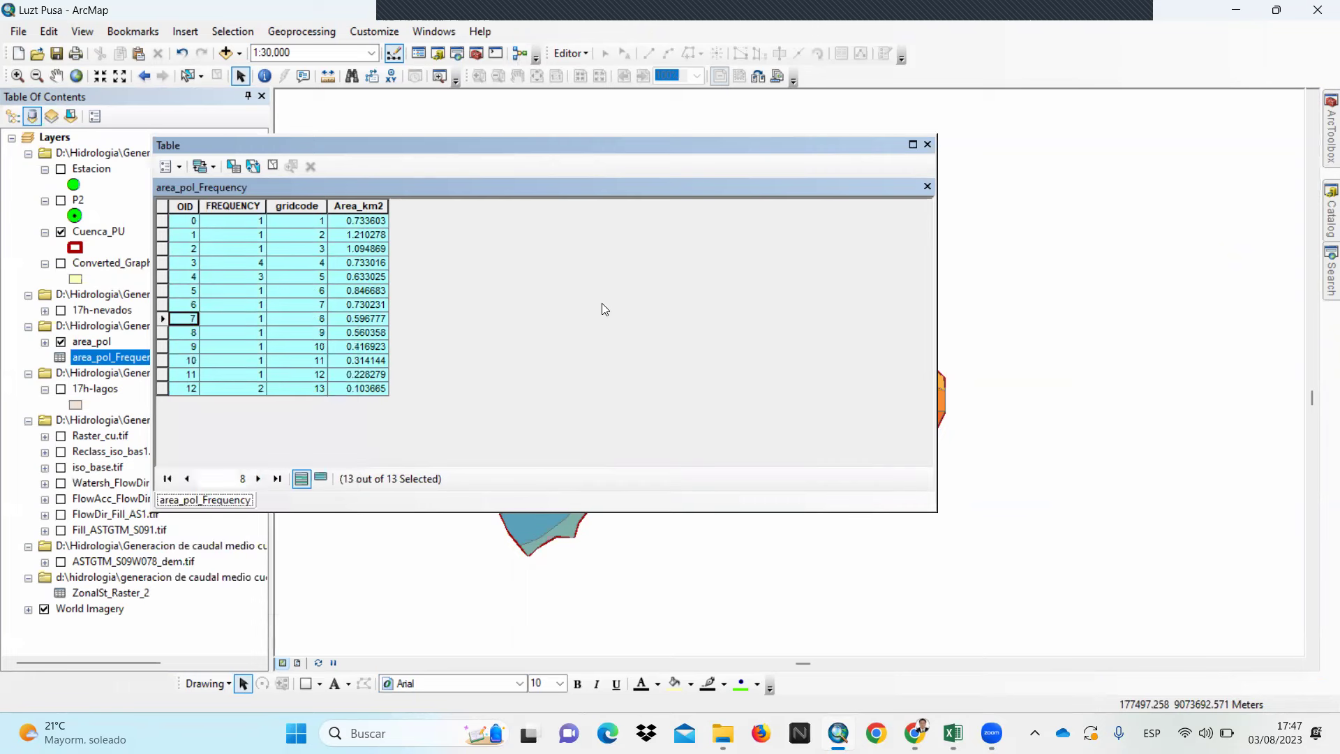
Switch to the Excel workbook and paste the copied frequency table at cell K28 of the PP MEDIA DE LA CUENCA sheet
{"action": "left_click", "coordinate": [952, 733]}
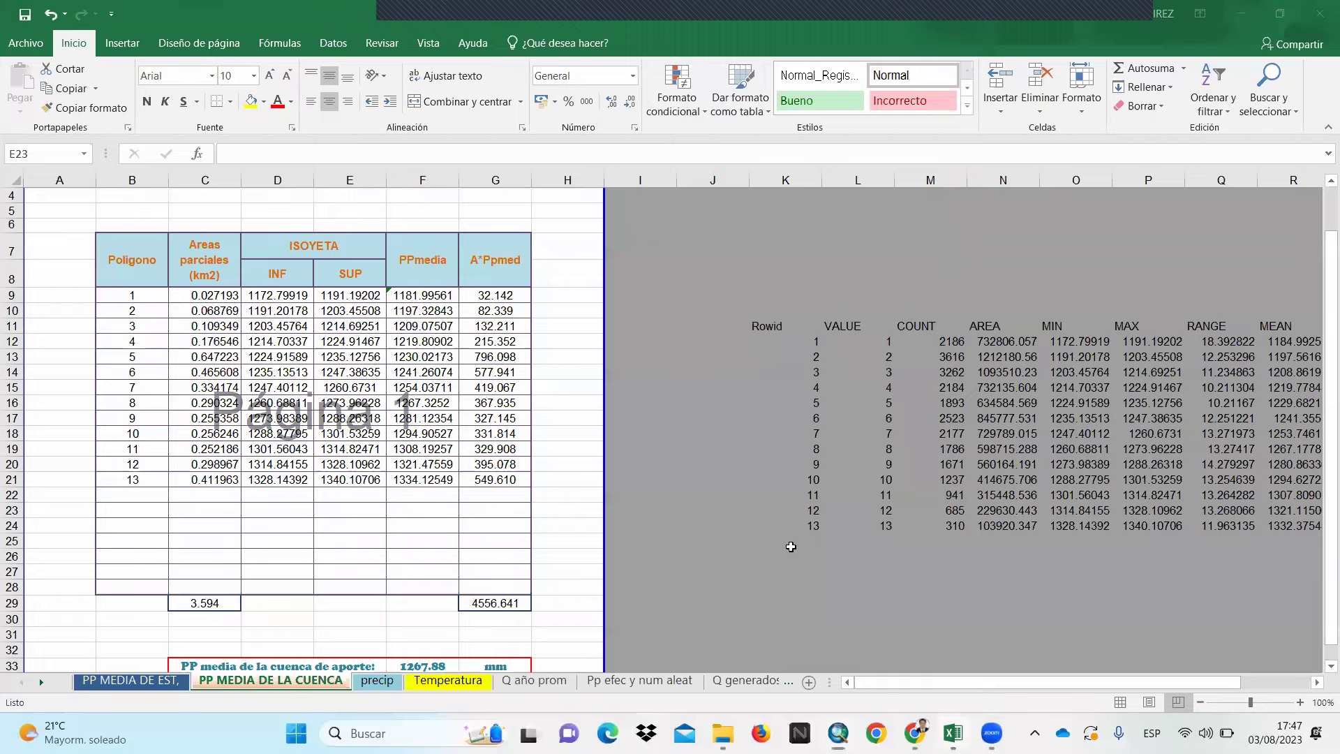
{"action": "scroll", "coordinate": [783, 529], "scroll_direction": "down", "scroll_amount": 1}
{"action": "left_click", "coordinate": [809, 588]}
{"action": "left_click", "coordinate": [788, 538]}
{"action": "key", "text": "ctrl+v"}
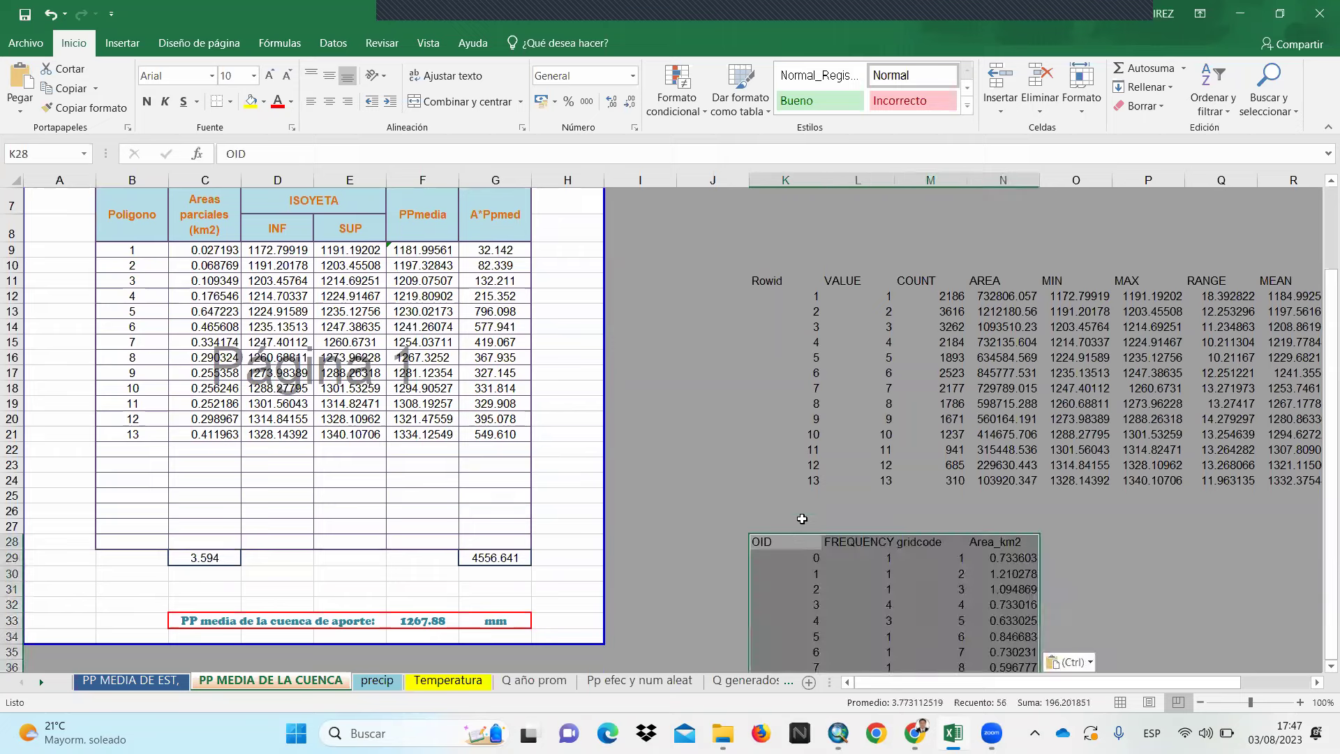
Copy the Area_km2 values in N29:N41 and paste them into the Areas parciales (km2) column starting at C9
{"action": "scroll", "coordinate": [802, 520], "scroll_direction": "down", "scroll_amount": 2}
{"action": "left_click", "coordinate": [975, 492]}
{"action": "left_click_drag", "start_coordinate": [1016, 445], "coordinate": [1017, 627]}
{"action": "right_click", "coordinate": [1016, 626]}
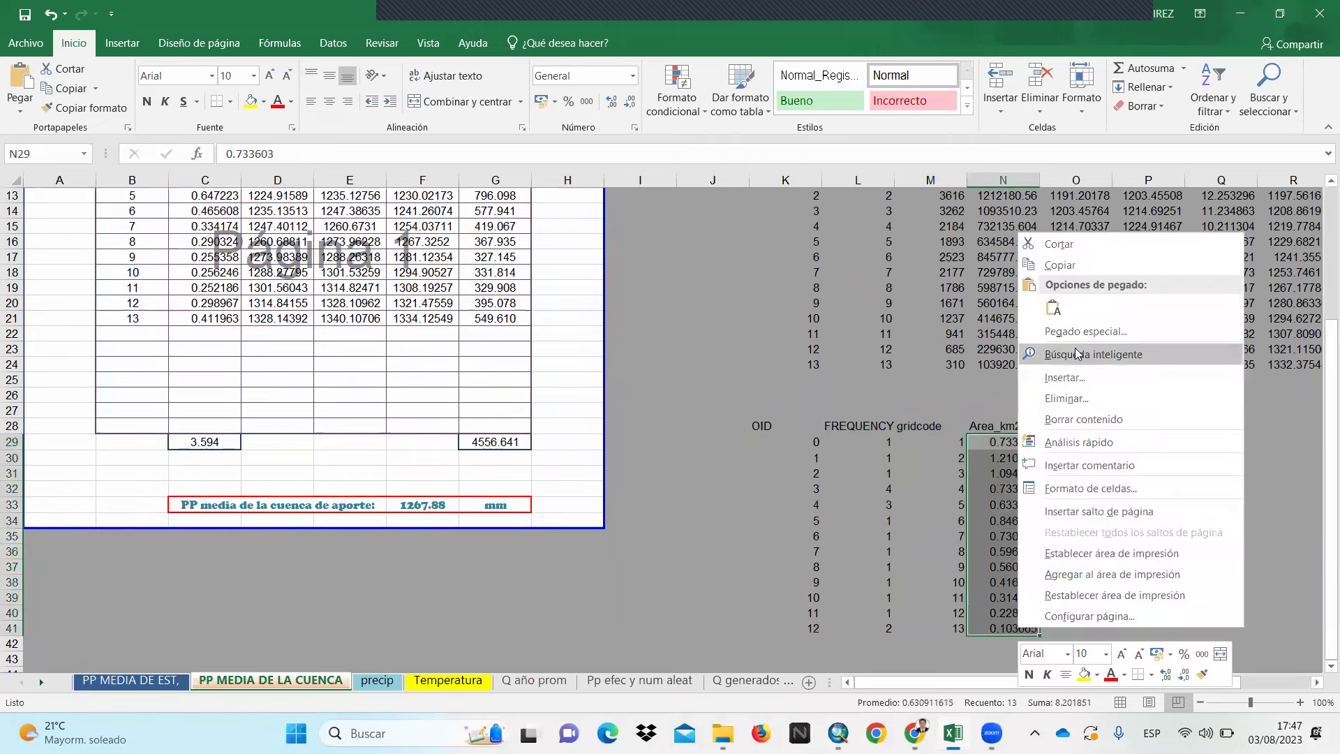
{"action": "left_click", "coordinate": [1042, 311]}
{"action": "scroll", "coordinate": [932, 507], "scroll_direction": "up", "scroll_amount": 2}
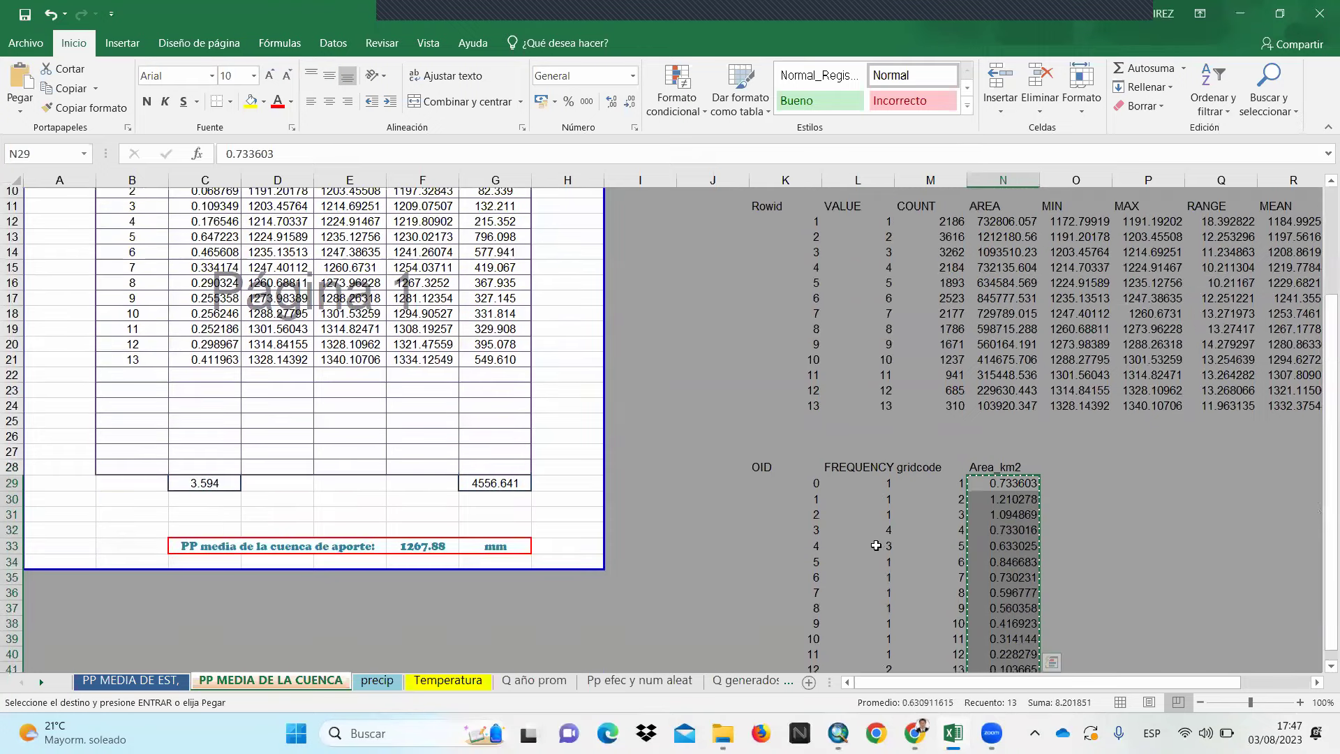
{"action": "scroll", "coordinate": [931, 507], "scroll_direction": "down", "scroll_amount": 1}
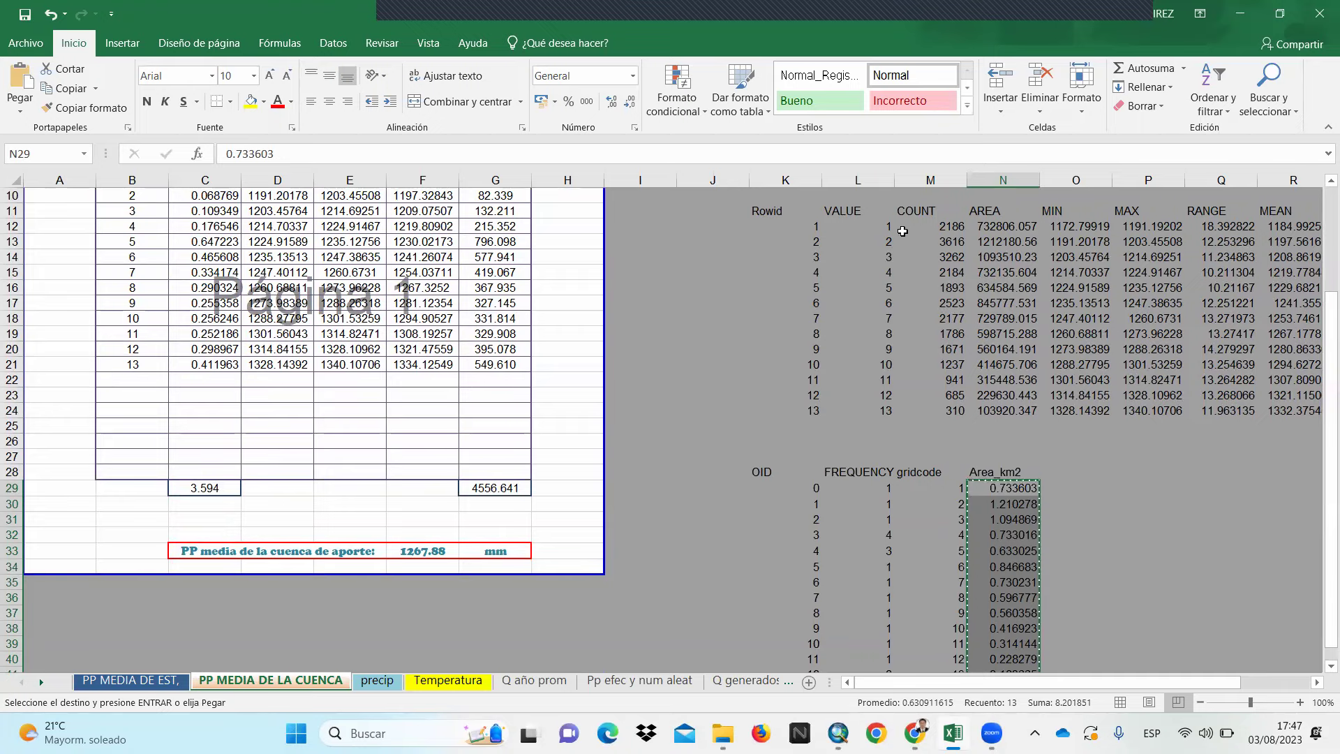
{"action": "scroll", "coordinate": [898, 438], "scroll_direction": "down", "scroll_amount": 3}
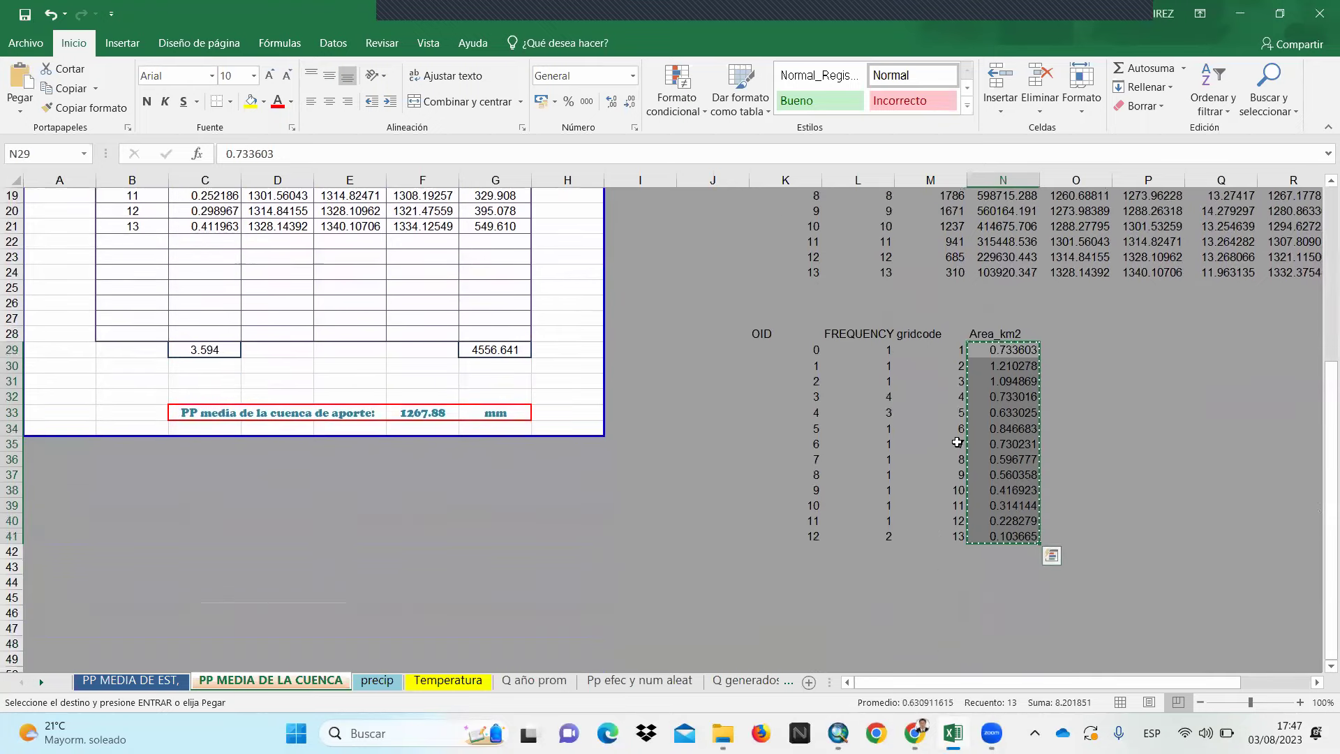
{"action": "scroll", "coordinate": [961, 391], "scroll_direction": "up", "scroll_amount": 5}
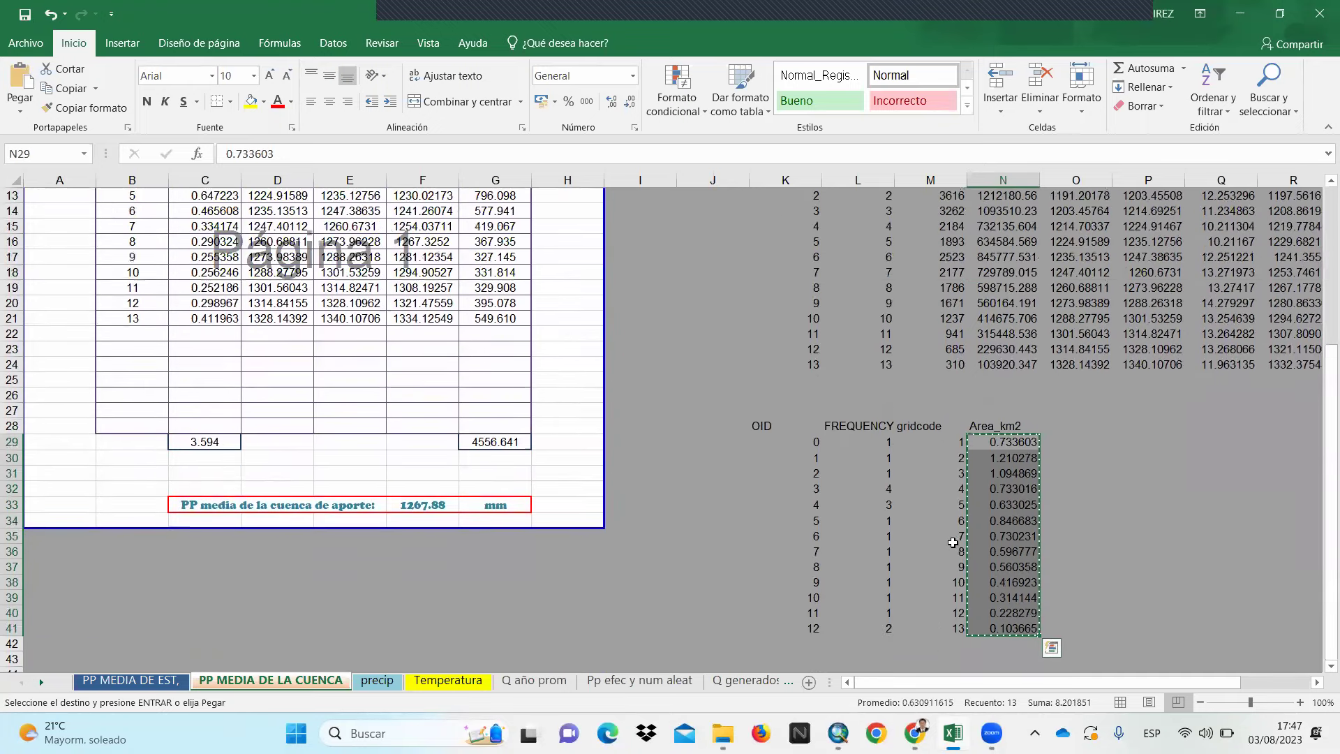
{"action": "left_click", "coordinate": [215, 300]}
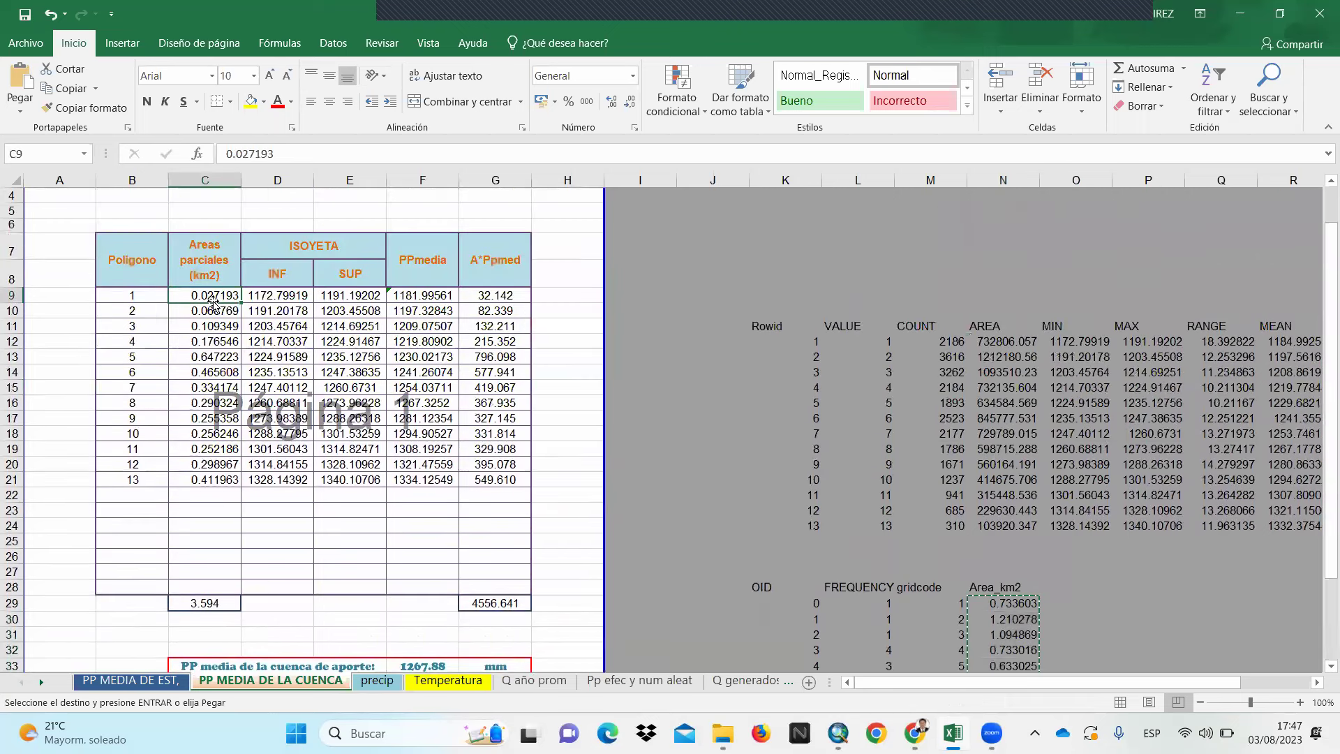
{"action": "right_click", "coordinate": [216, 302]}
{"action": "left_click", "coordinate": [276, 372]}
{"action": "left_click", "coordinate": [264, 617]}
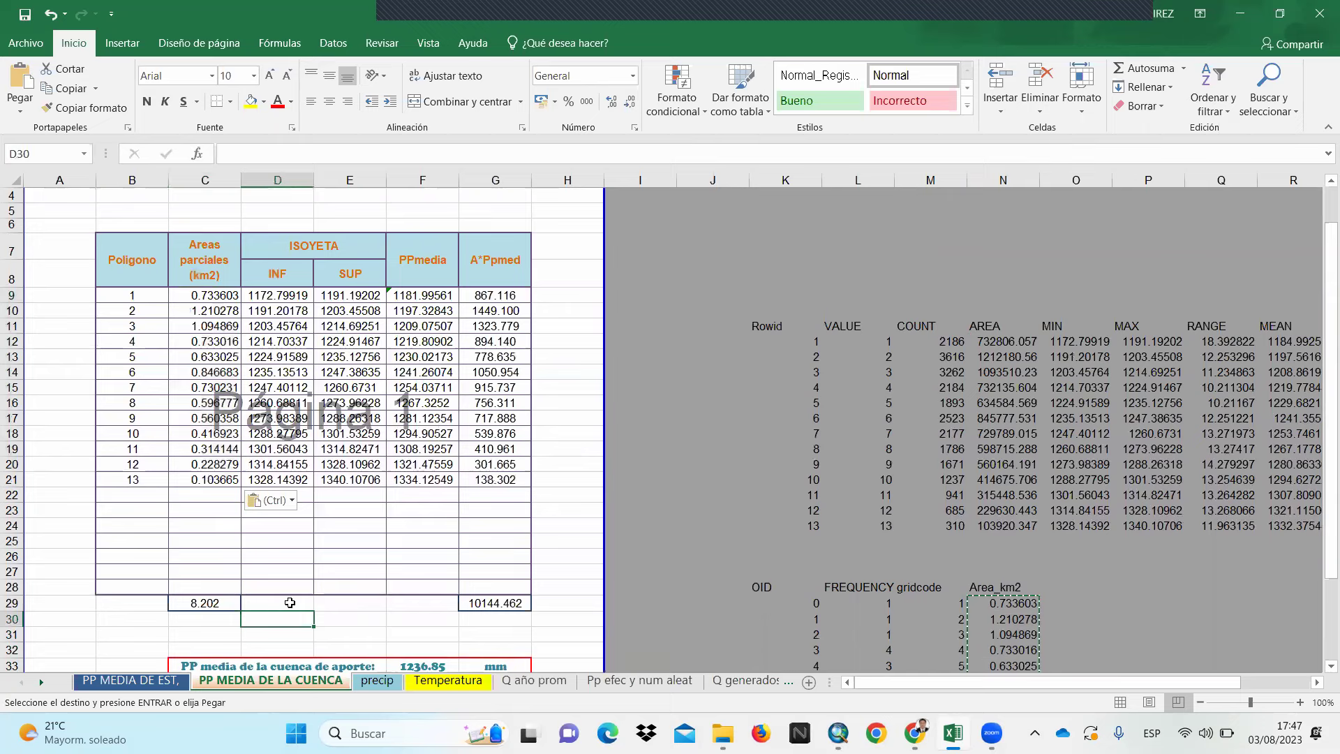
Review the recalculated basin mean precipitation and inspect the total area formula in C29
{"action": "scroll", "coordinate": [300, 601], "scroll_direction": "down", "scroll_amount": 1}
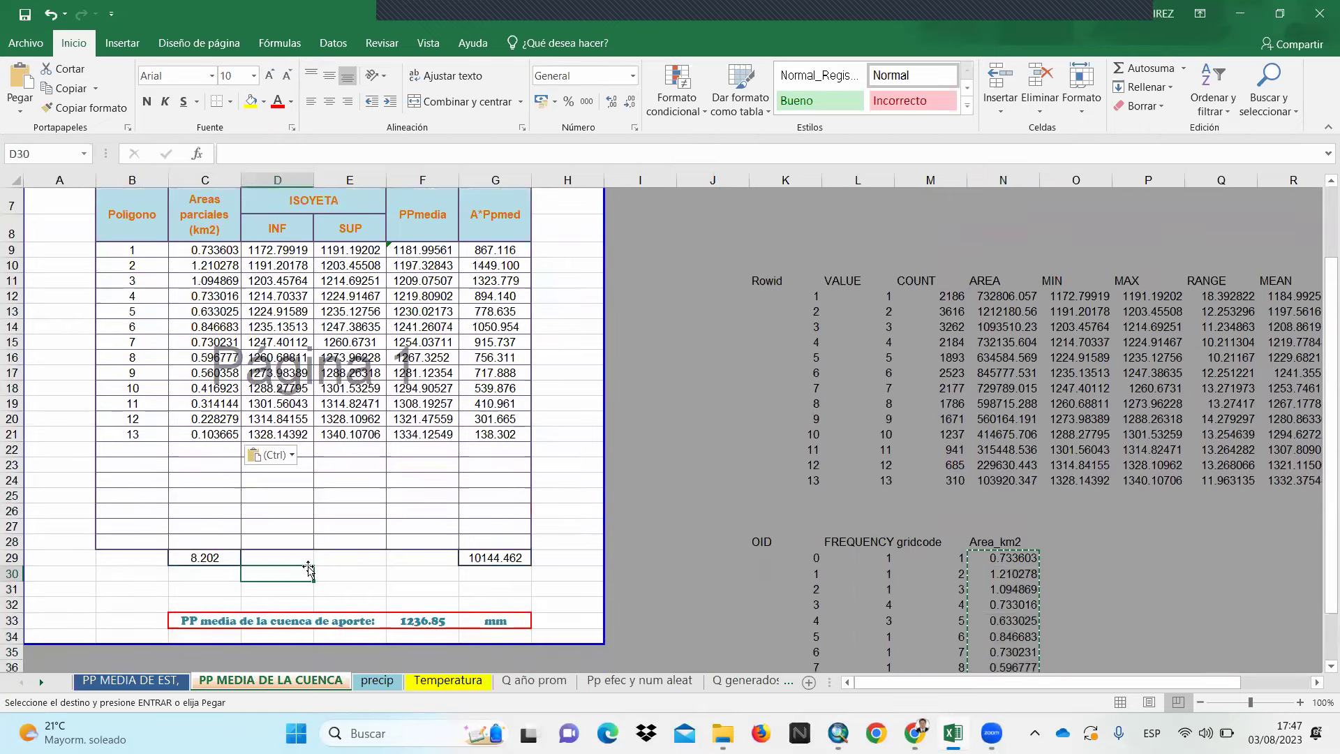
{"action": "left_click", "coordinate": [638, 562]}
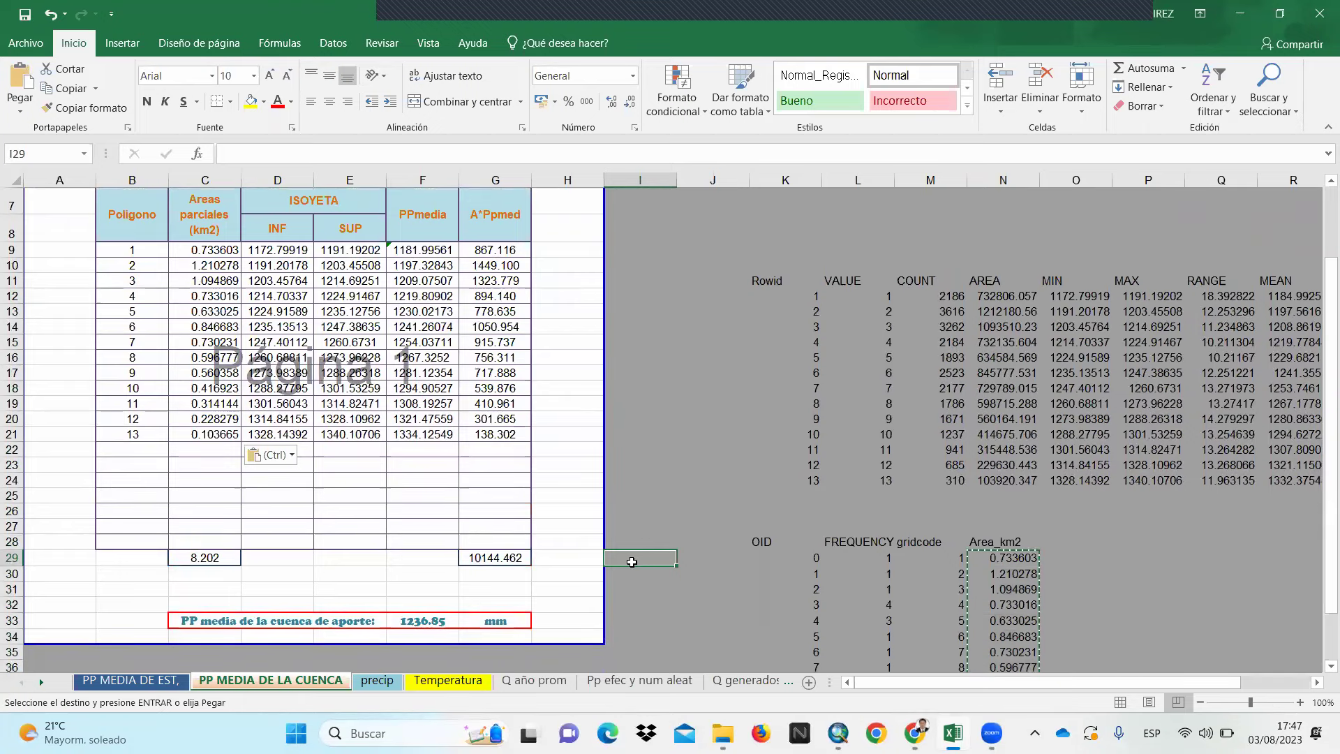
{"action": "scroll", "coordinate": [631, 561], "scroll_direction": "up", "scroll_amount": 1}
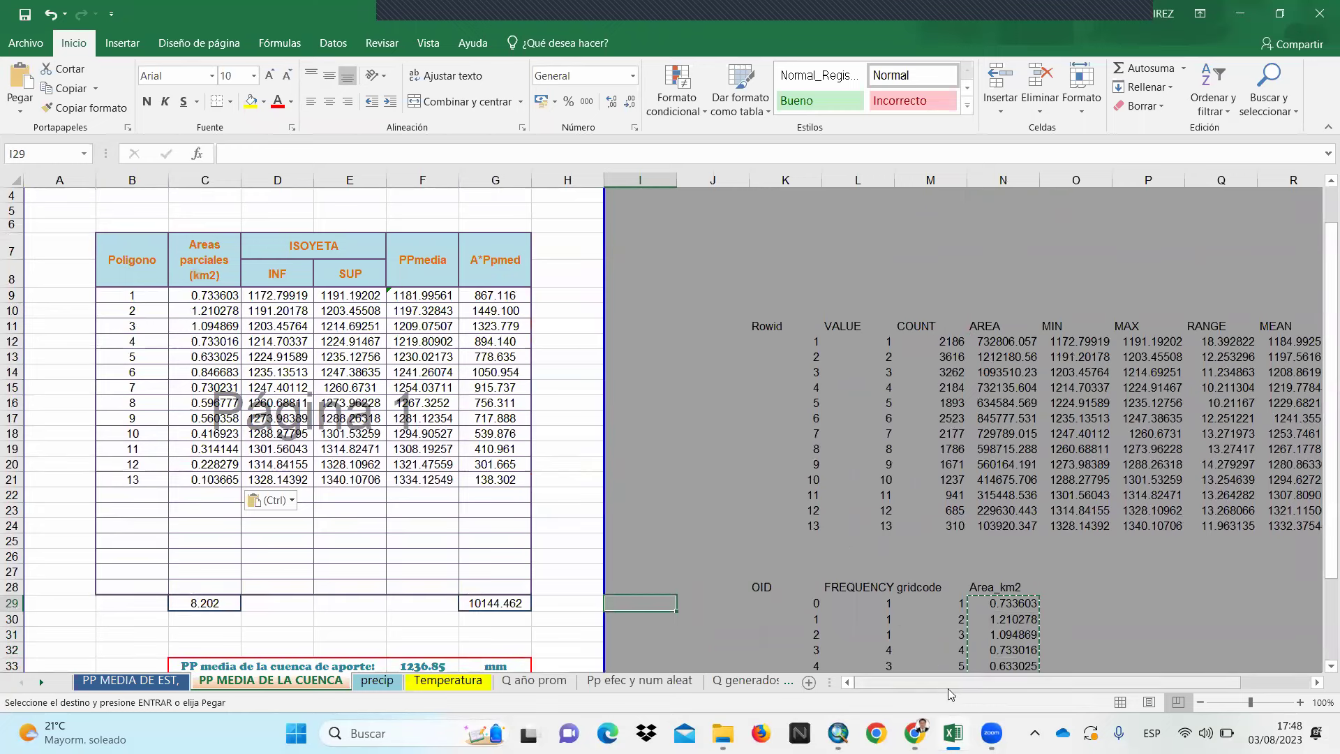
{"action": "left_click", "coordinate": [694, 434]}
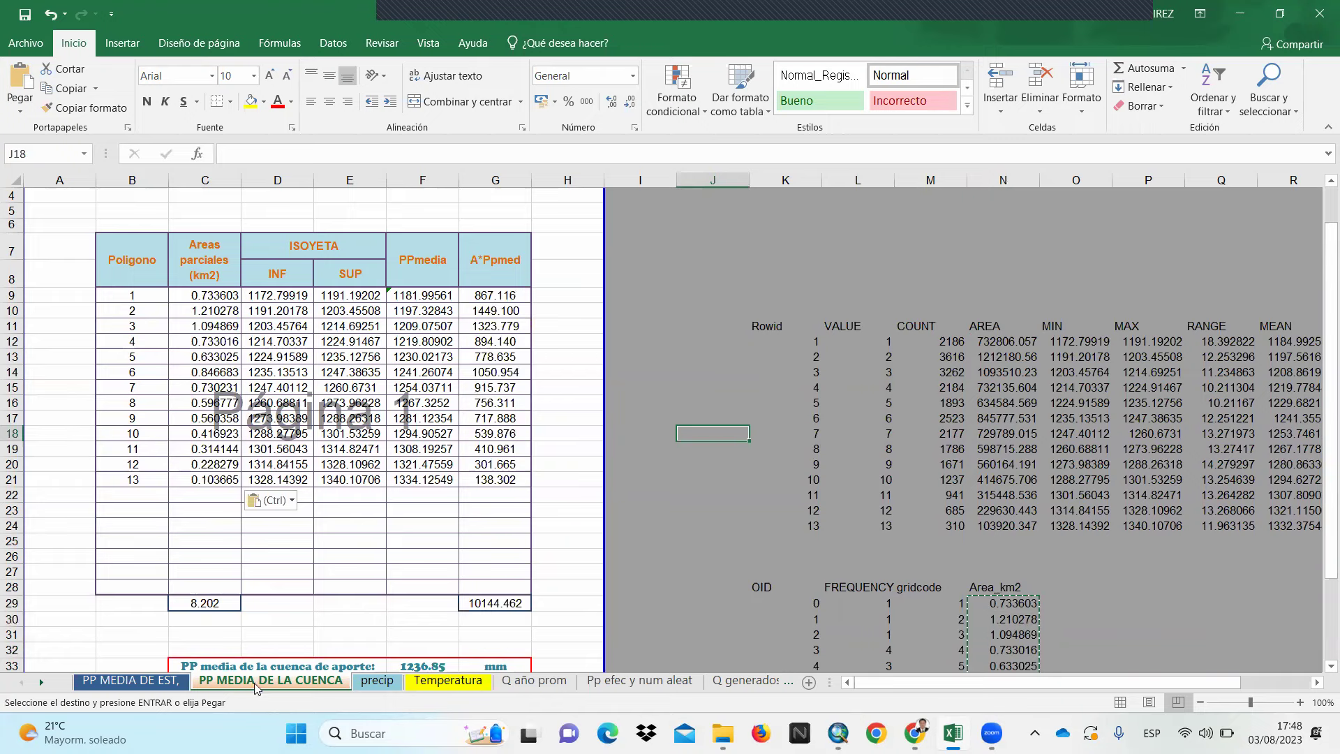
{"action": "scroll", "coordinate": [317, 509], "scroll_direction": "down", "scroll_amount": 2}
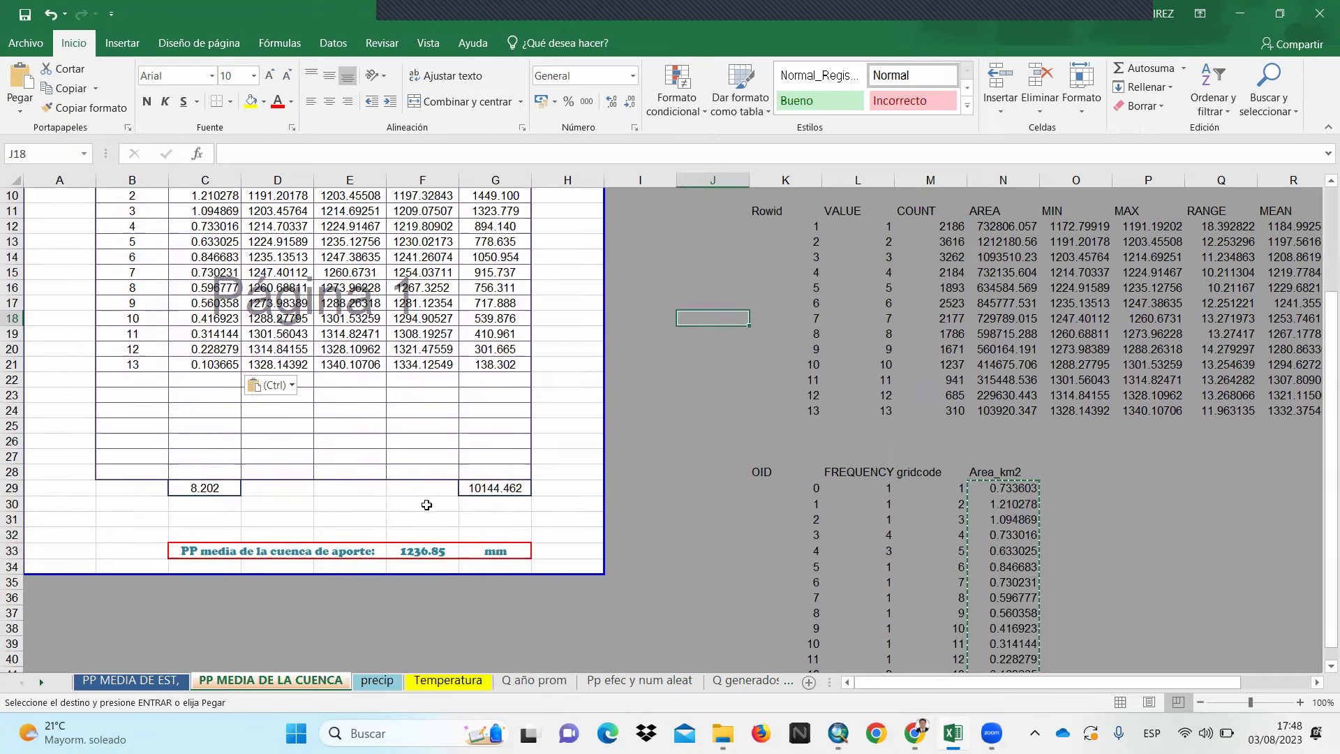
{"action": "scroll", "coordinate": [335, 391], "scroll_direction": "up", "scroll_amount": 2}
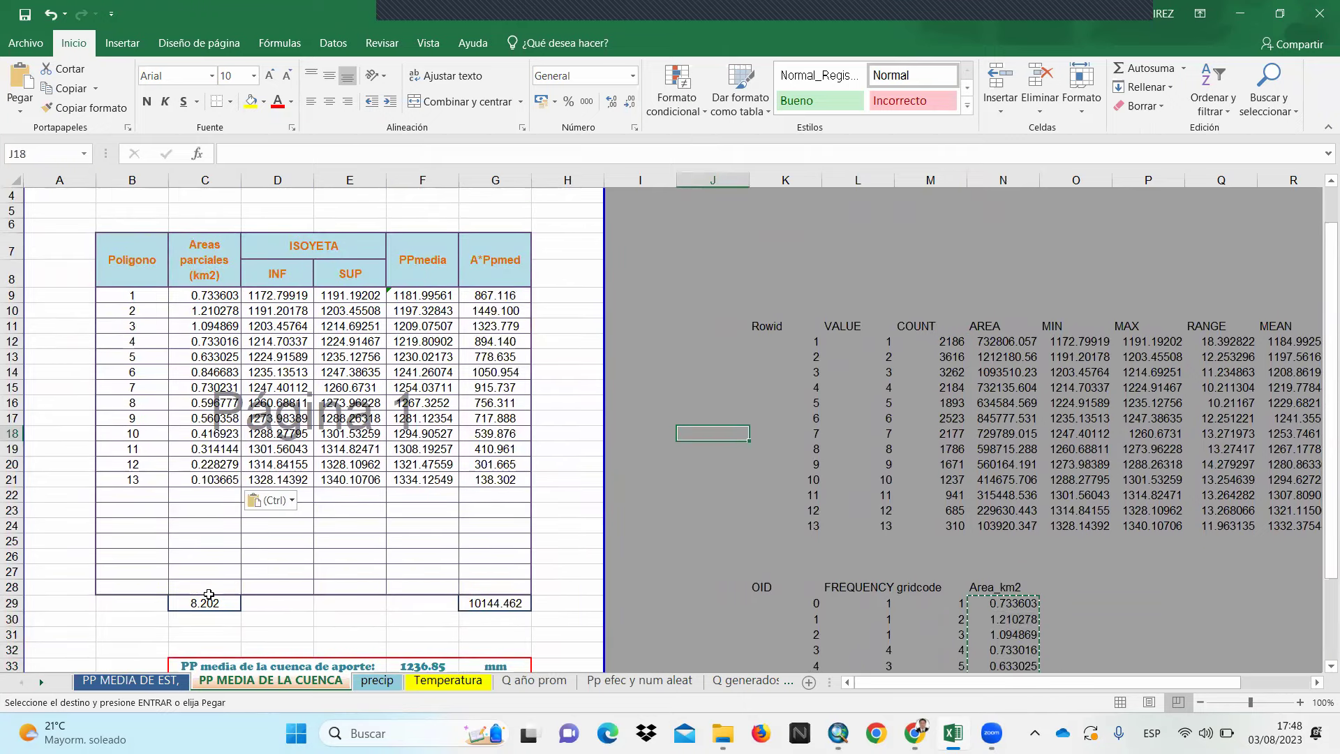
{"action": "double_click", "coordinate": [210, 607]}
{"action": "left_click", "coordinate": [244, 618]}
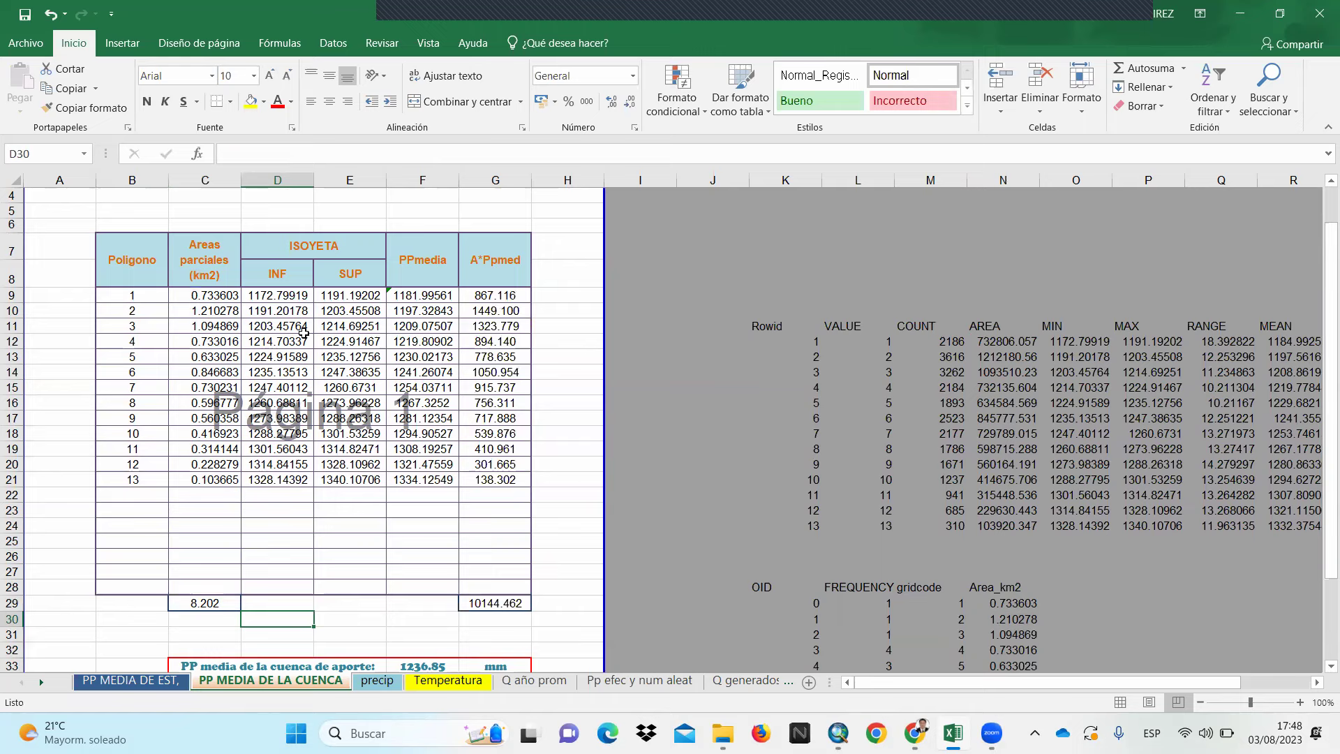
Check the INF and SUP isohyet limits and the PPmedia averaging formulas in F9, F11, F13, F15 and F17
{"action": "left_click_drag", "start_coordinate": [288, 297], "coordinate": [279, 480]}
{"action": "left_click_drag", "start_coordinate": [347, 296], "coordinate": [349, 479]}
{"action": "left_click", "coordinate": [440, 325]}
{"action": "double_click", "coordinate": [422, 292]}
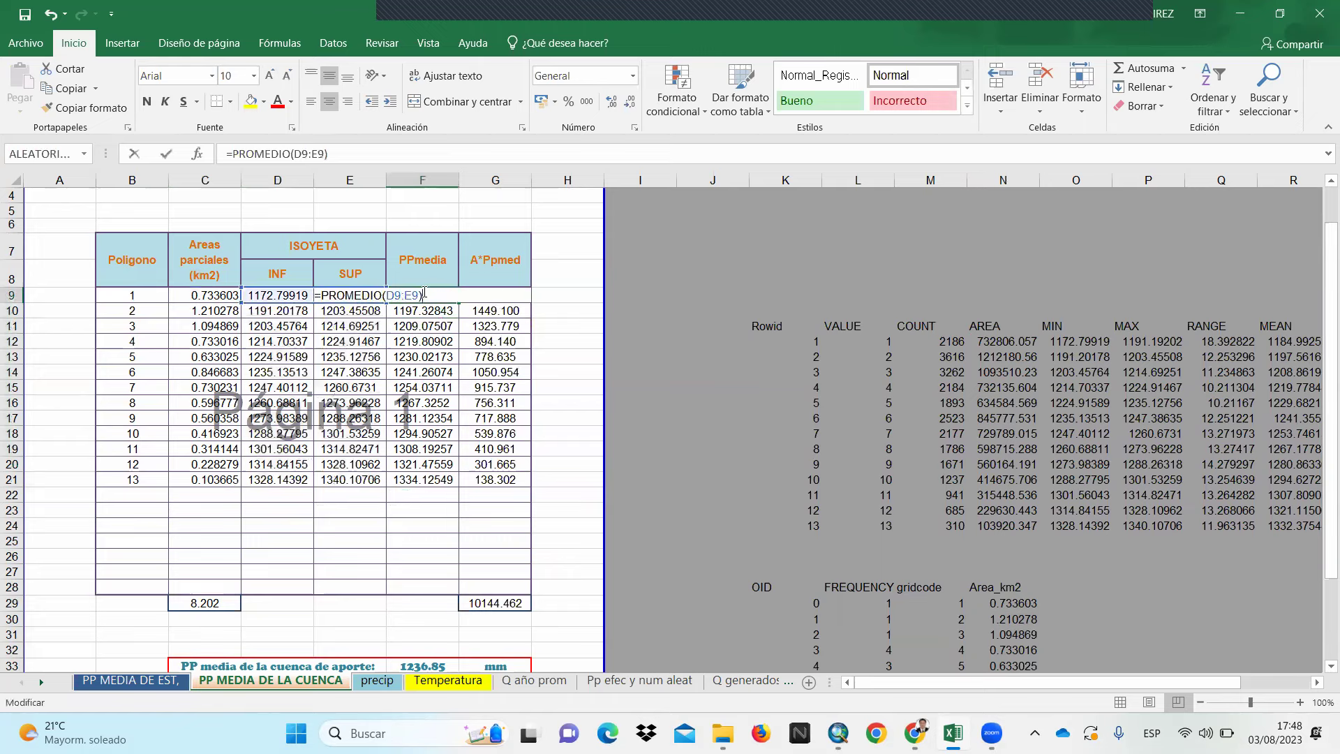
{"action": "key", "text": "Return"}
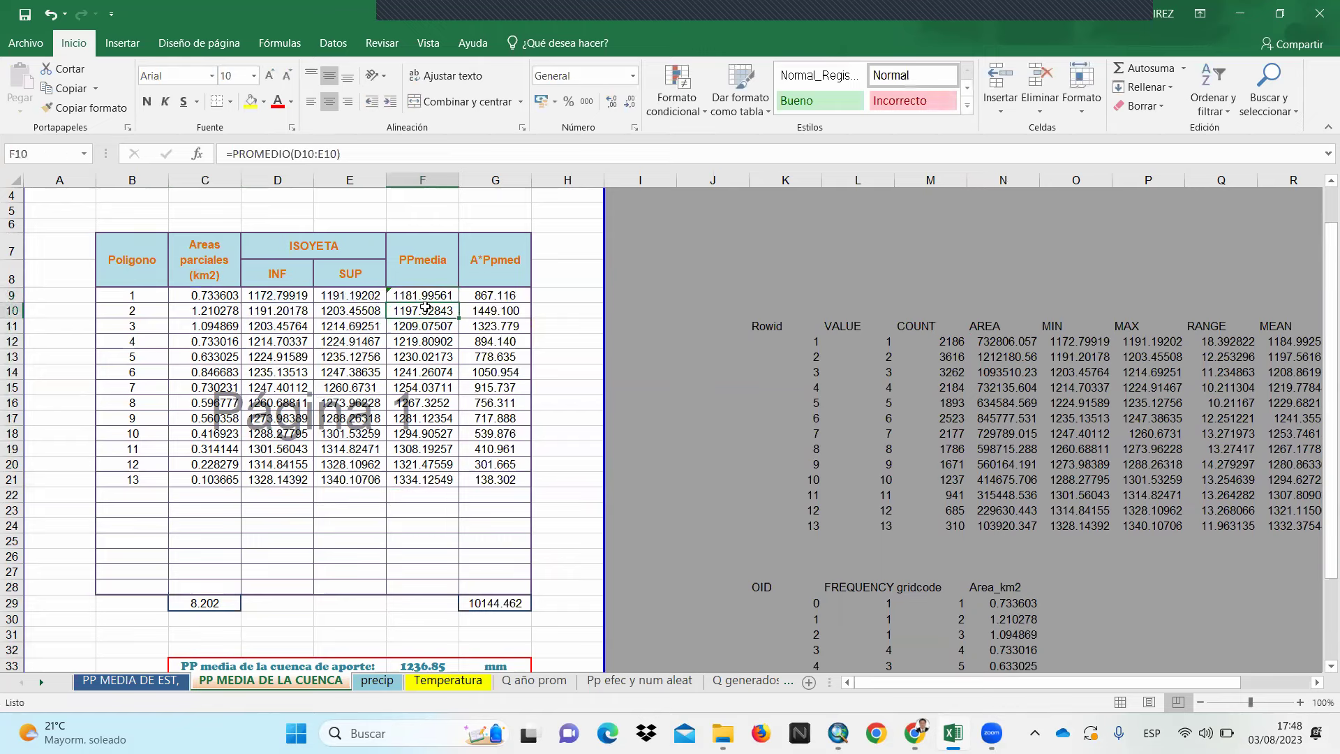
{"action": "double_click", "coordinate": [432, 326]}
{"action": "key", "text": "Return"}
{"action": "double_click", "coordinate": [432, 357]}
{"action": "key", "text": "Return"}
{"action": "double_click", "coordinate": [422, 390]}
{"action": "key", "text": "Return"}
{"action": "double_click", "coordinate": [419, 418]}
{"action": "key", "text": "Return"}
{"action": "left_click", "coordinate": [420, 488]}
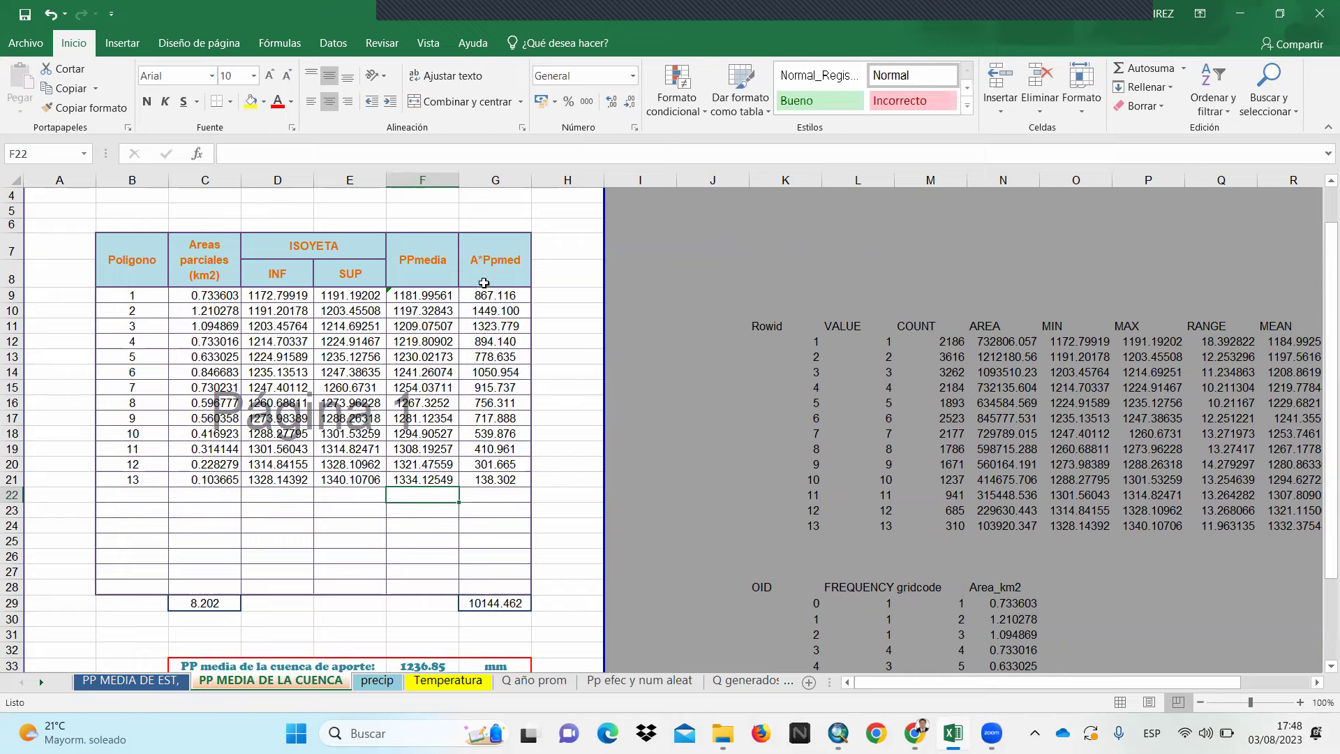
Inspect the A*Ppmed product formula in G9 and the column's sum formula in G29
{"action": "double_click", "coordinate": [486, 295]}
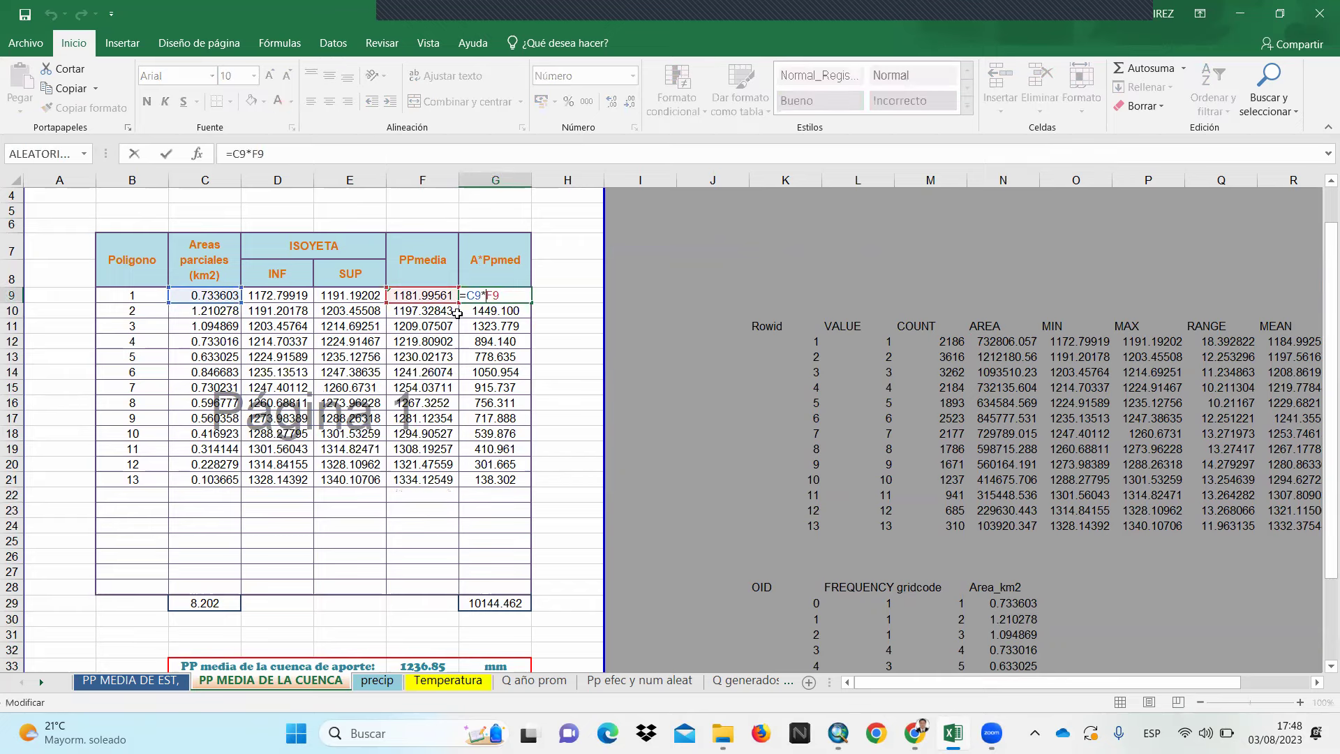
{"action": "key", "text": "Return"}
{"action": "double_click", "coordinate": [504, 603]}
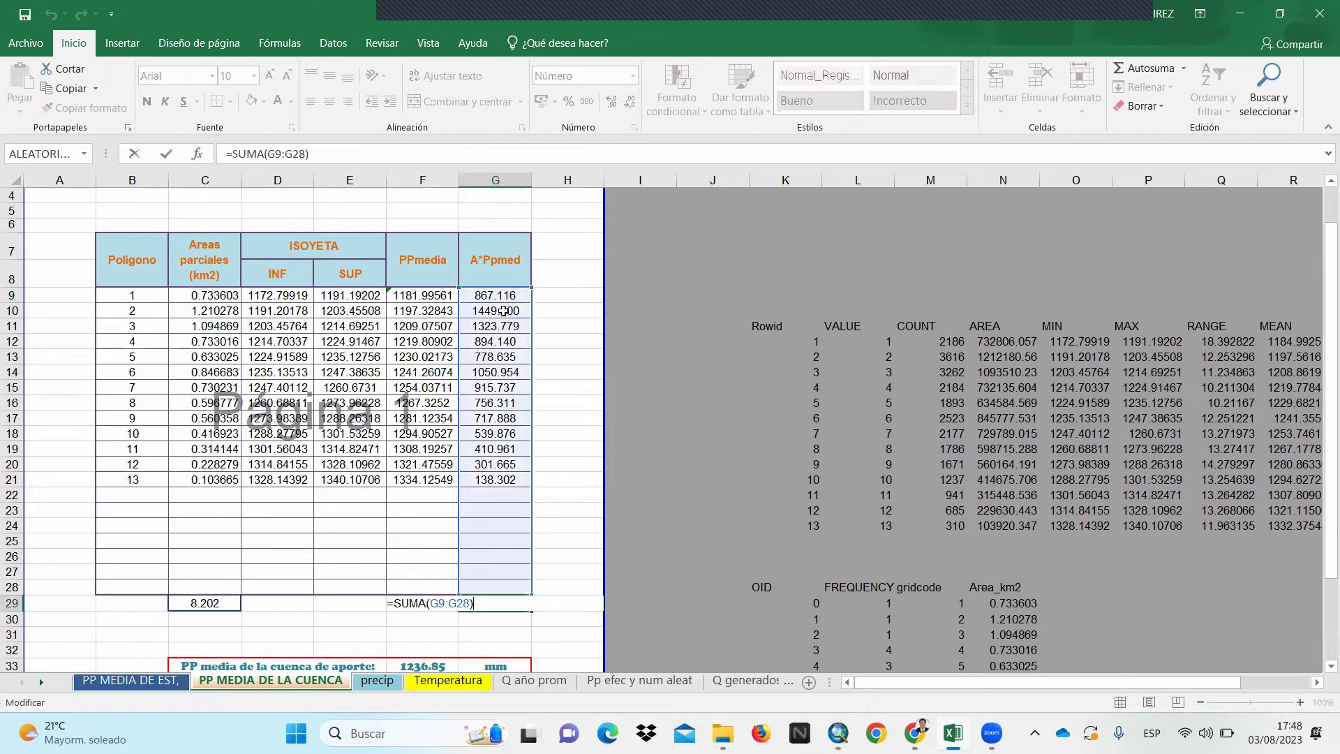
{"action": "key", "text": "ctrl+Return"}
Inspect the formula for the basin's mean precipitation in F33 and the two totals it refers to
{"action": "scroll", "coordinate": [425, 614], "scroll_direction": "down", "scroll_amount": 1}
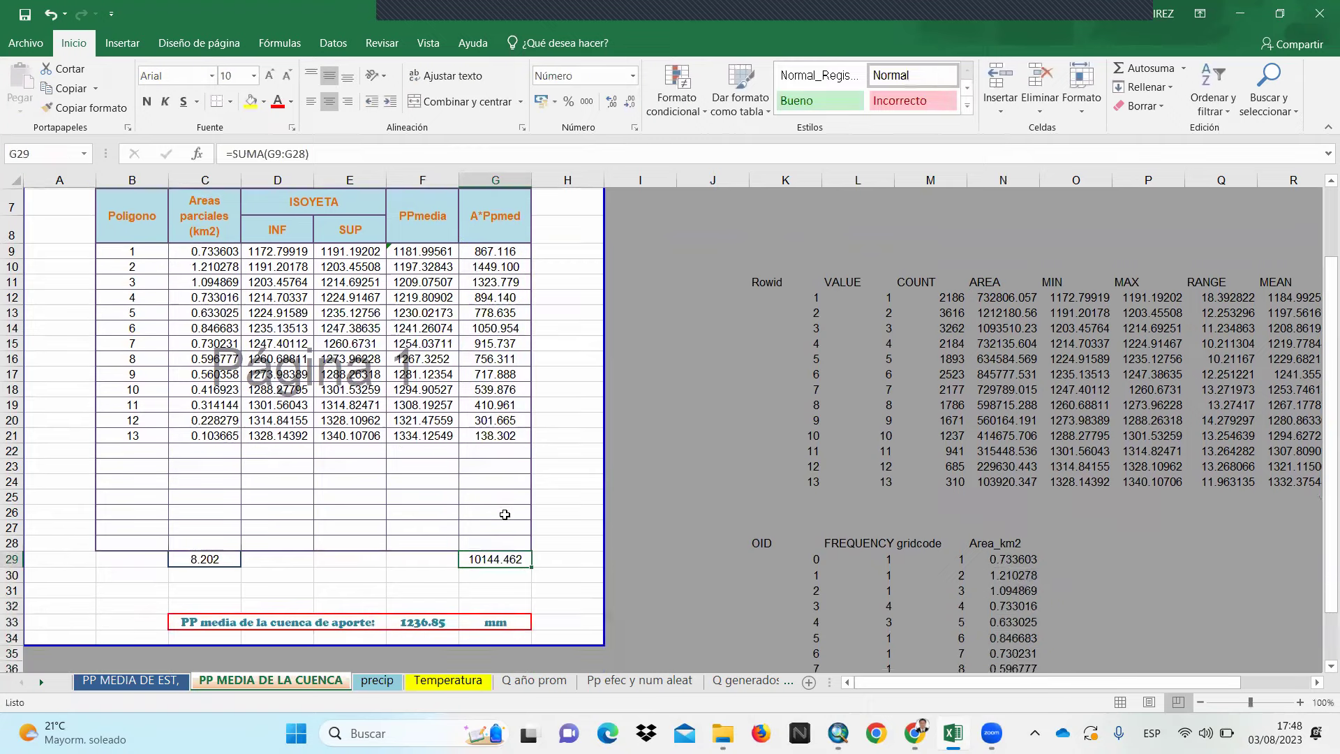
{"action": "scroll", "coordinate": [423, 641], "scroll_direction": "down", "scroll_amount": 1}
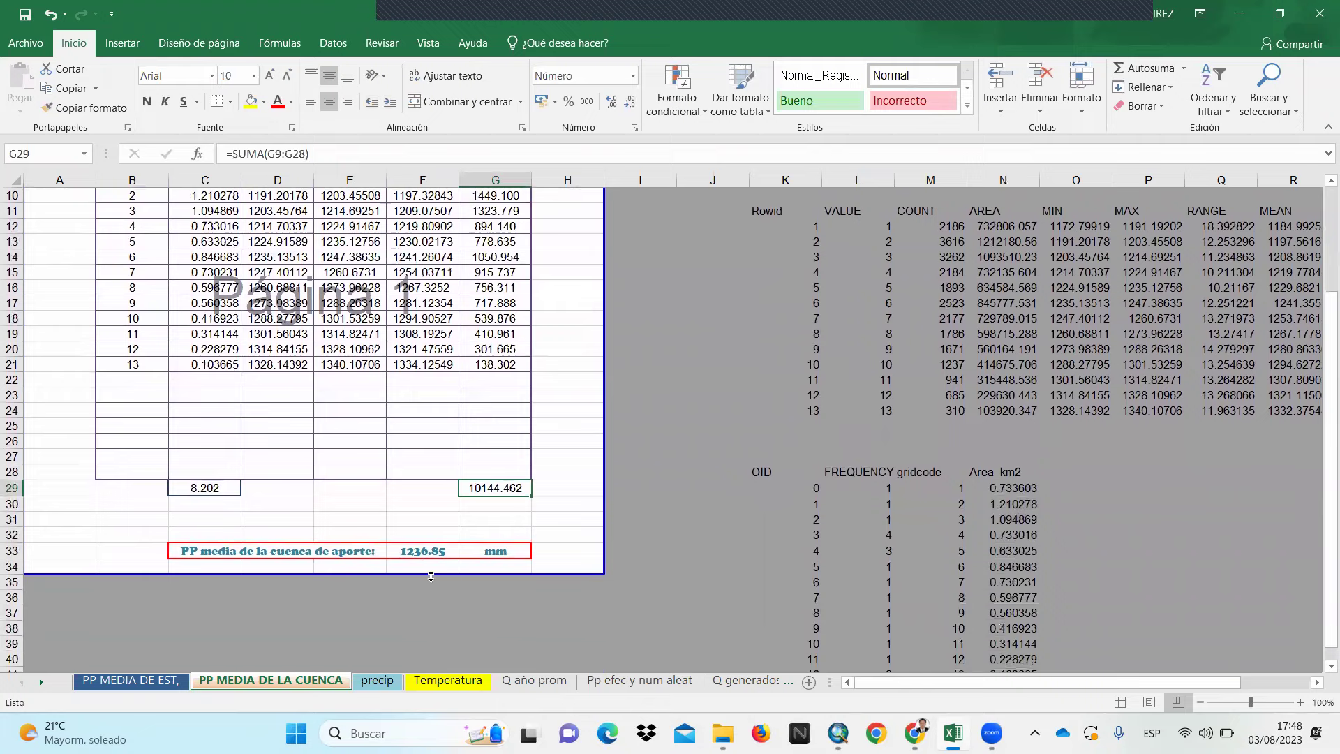
{"action": "double_click", "coordinate": [428, 551]}
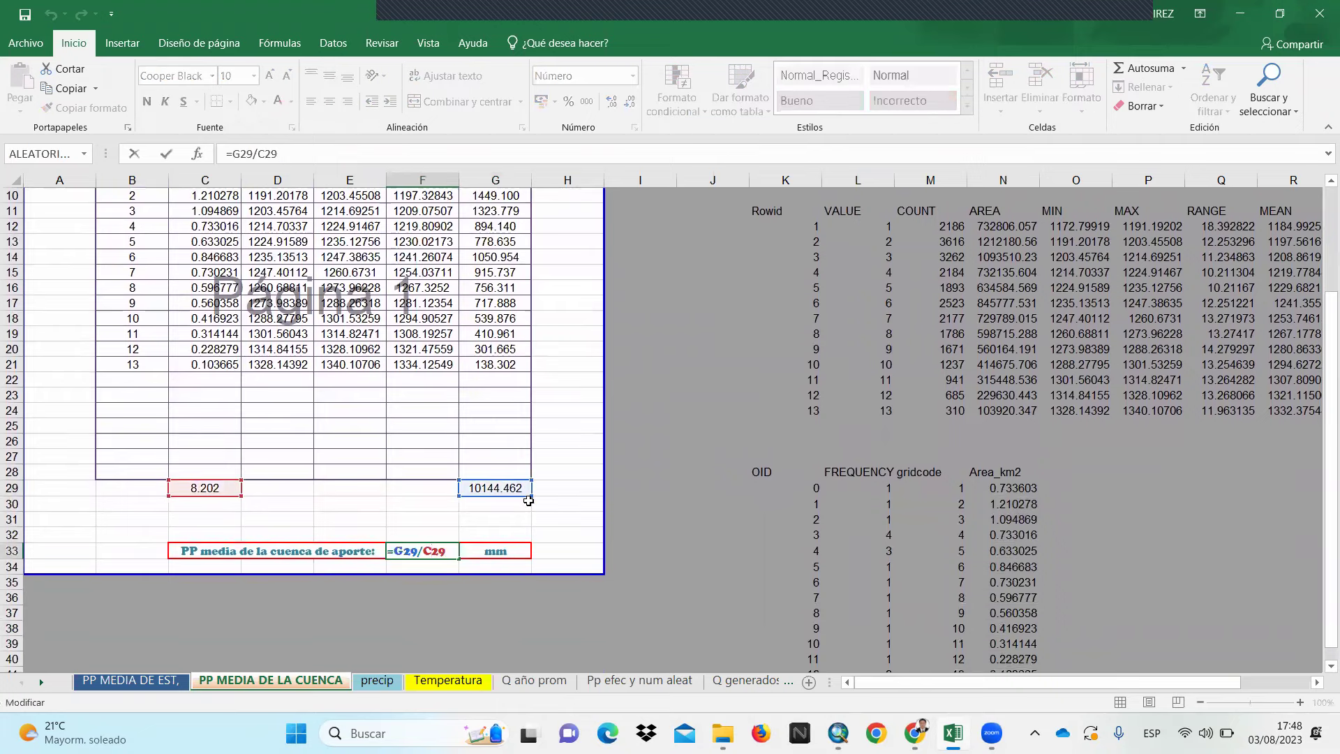
{"action": "scroll", "coordinate": [507, 499], "scroll_direction": "up", "scroll_amount": 2}
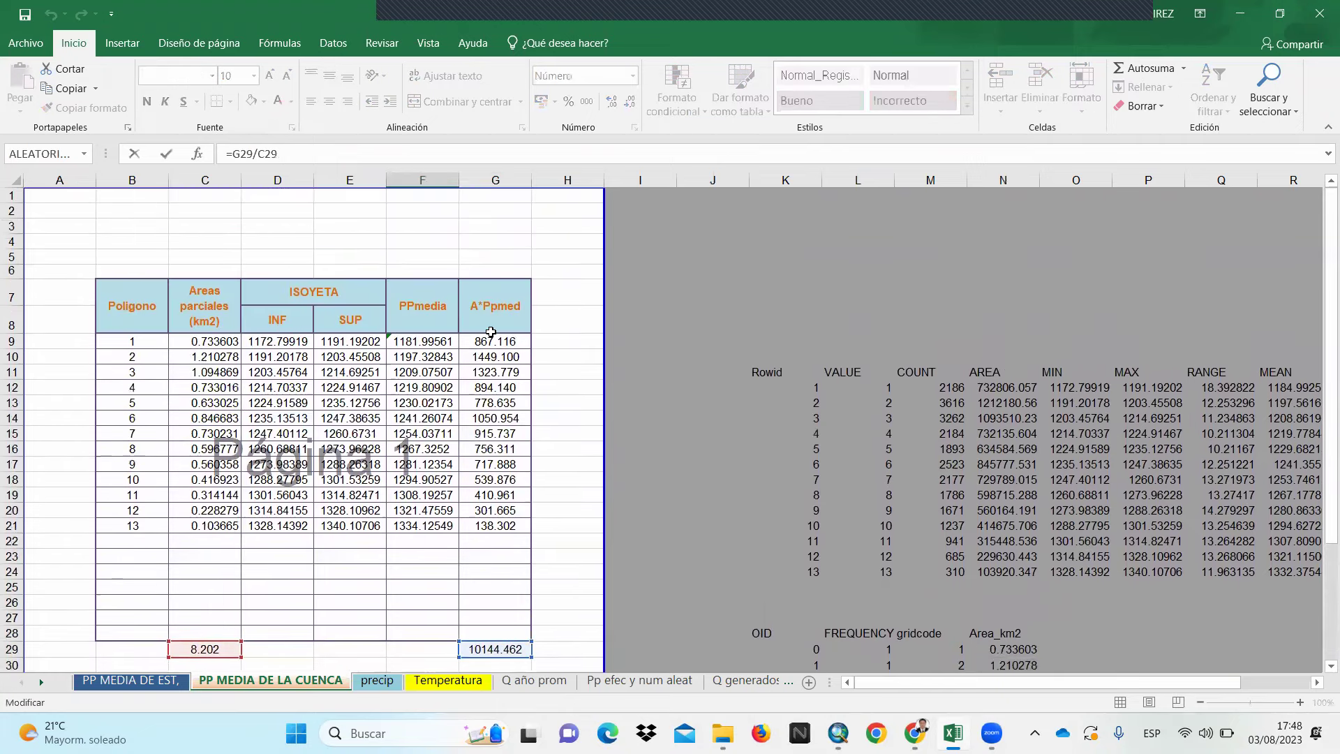
{"action": "scroll", "coordinate": [494, 328], "scroll_direction": "down", "scroll_amount": 2}
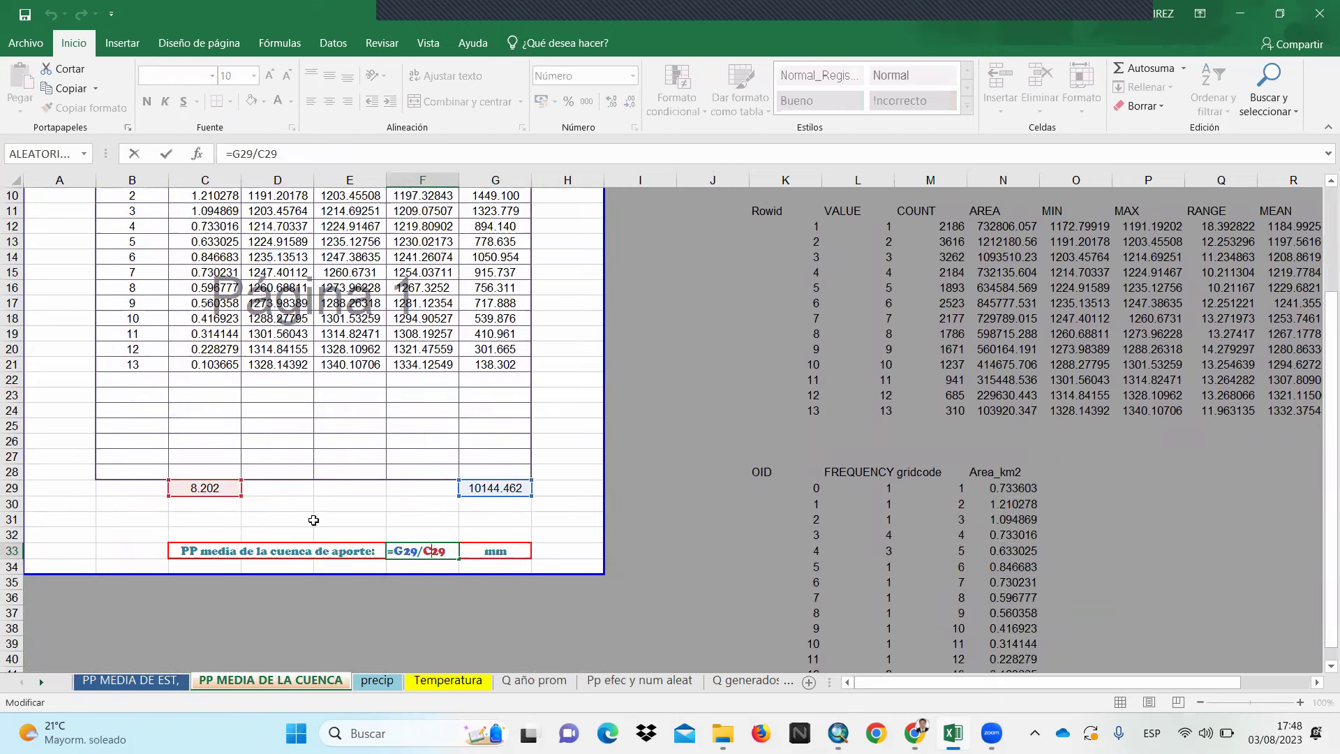
{"action": "key", "text": "ctrl+Return"}
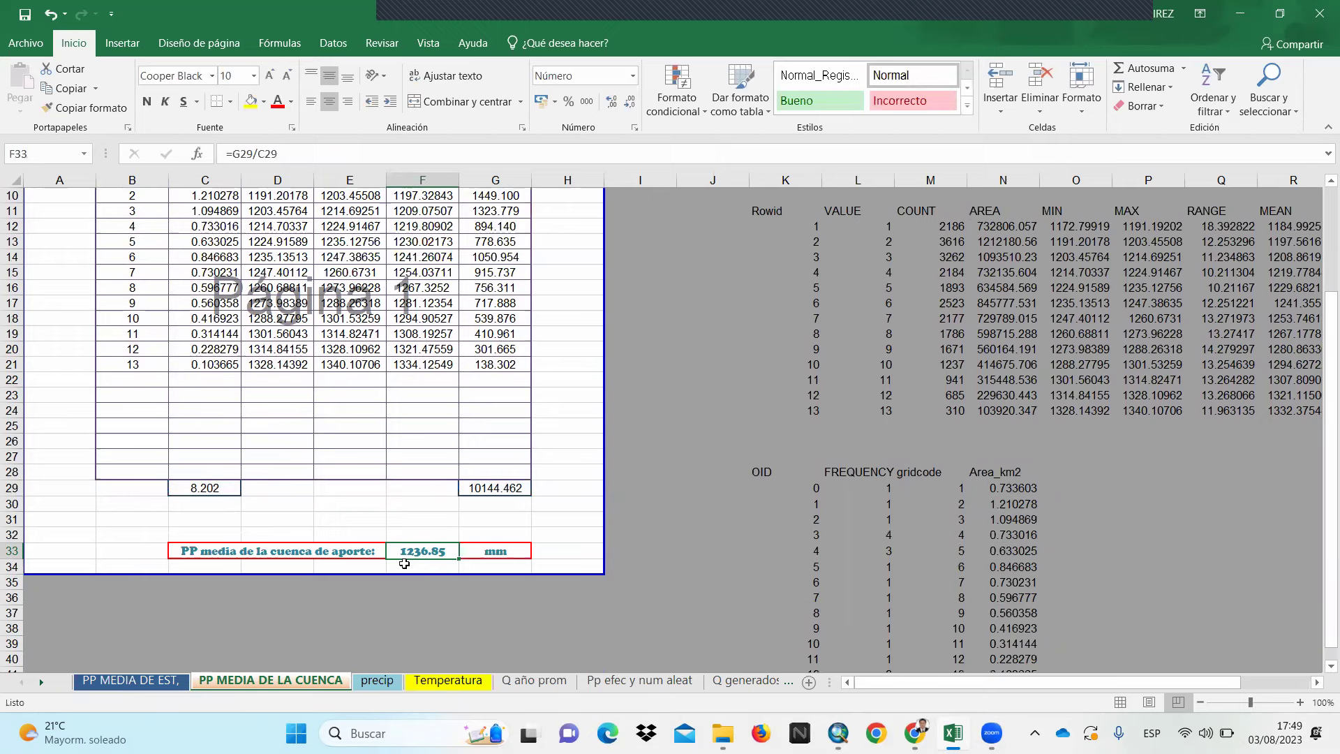
{"action": "scroll", "coordinate": [450, 558], "scroll_direction": "down", "scroll_amount": 1}
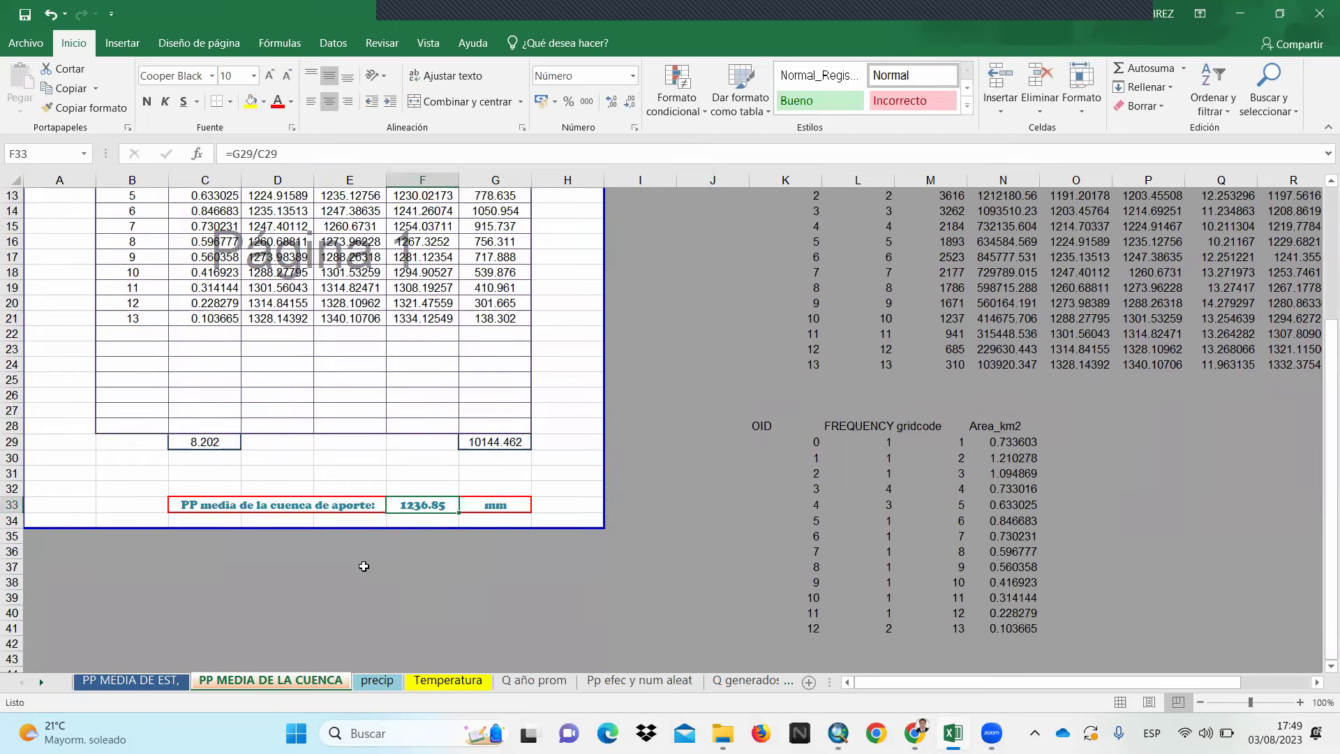
Switch to ArcMap and close the area_pol_Frequency table to show the isohyet polygon map
{"action": "mouse_move", "coordinate": [838, 732]}
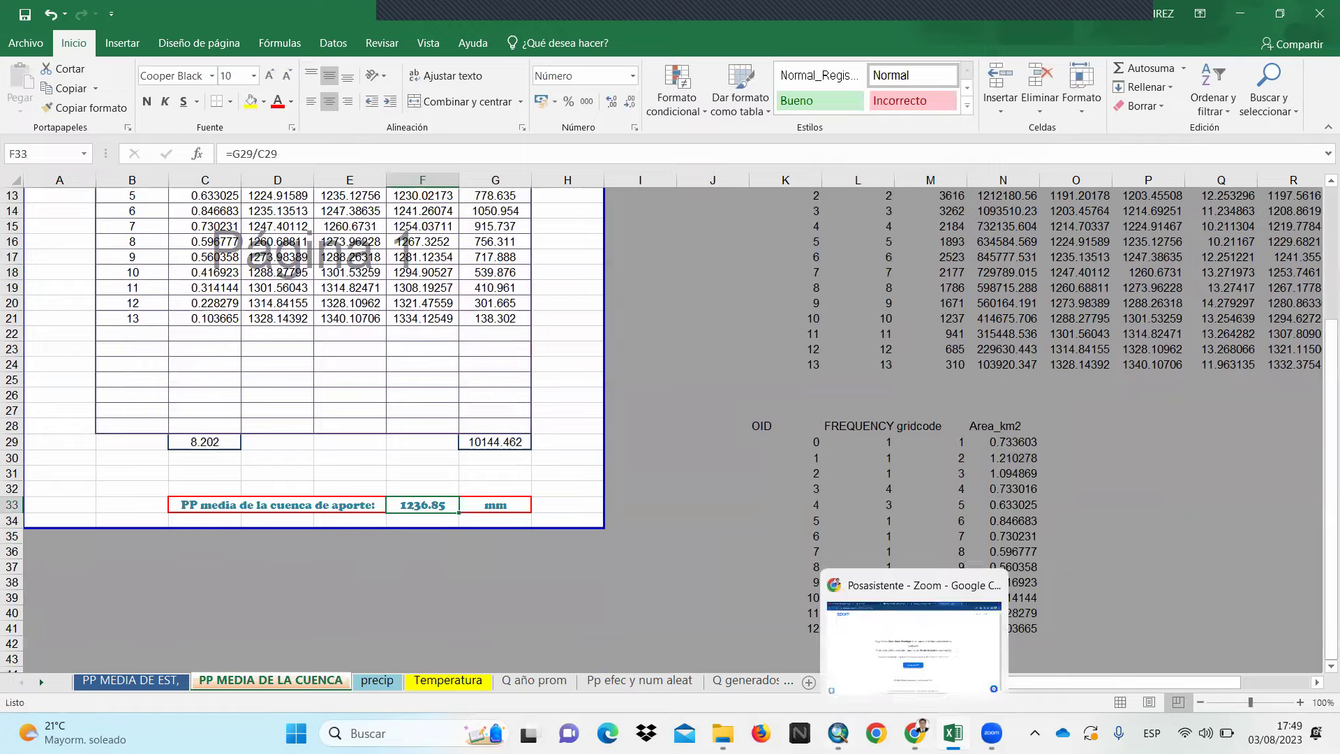
{"action": "left_click", "coordinate": [837, 646]}
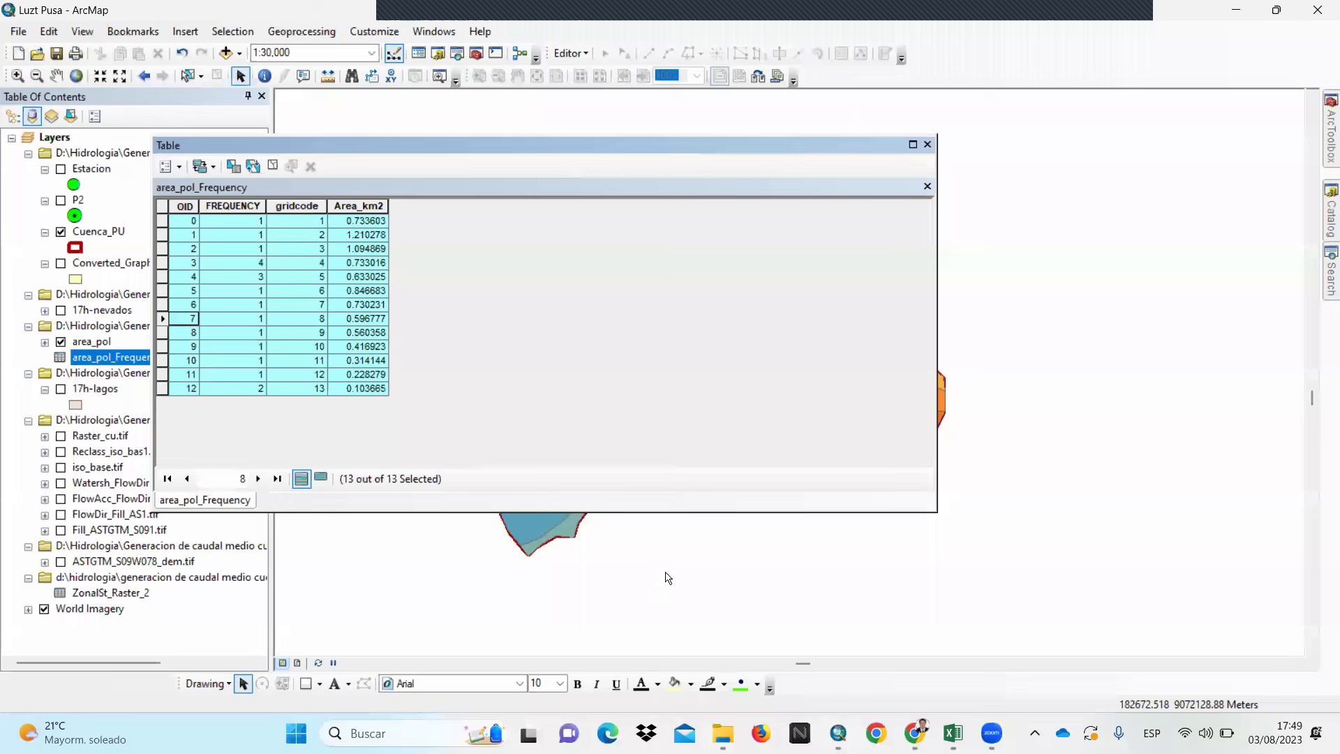
{"action": "left_click", "coordinate": [929, 143]}
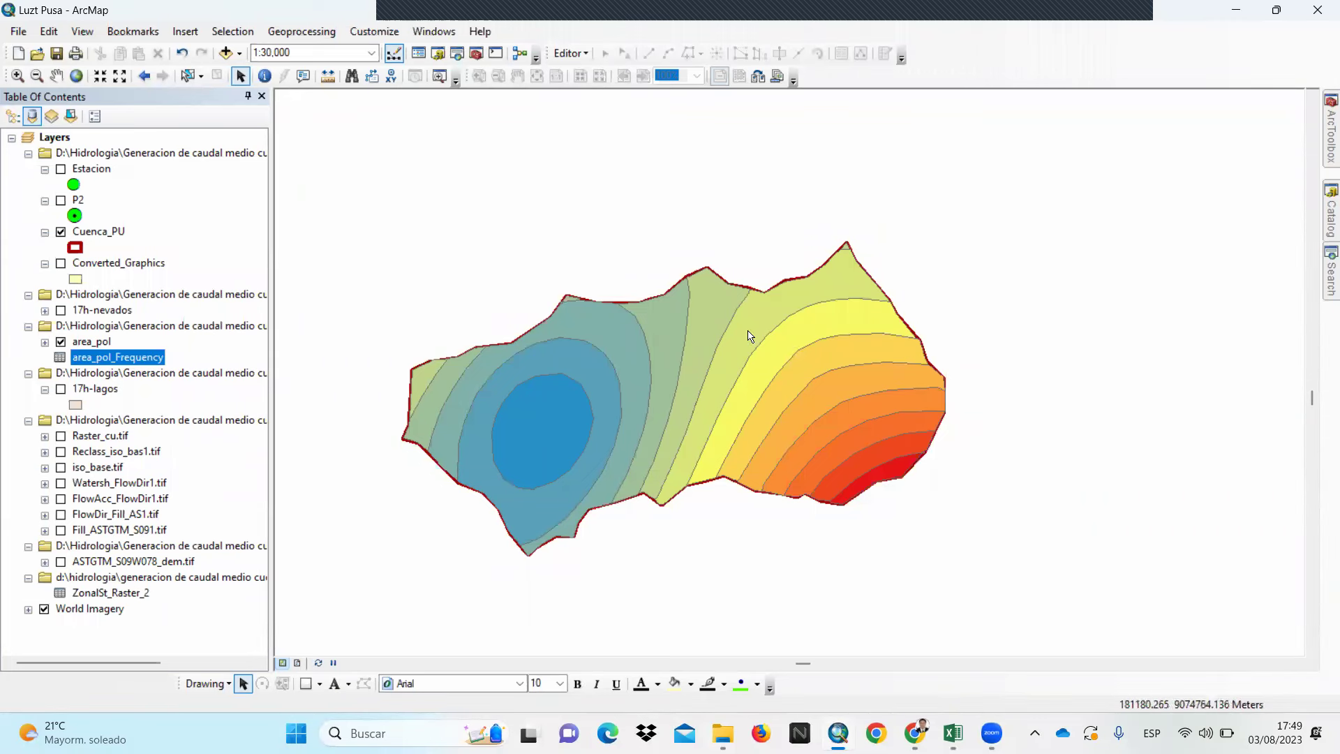
{"action": "scroll", "coordinate": [754, 411], "scroll_direction": "up", "scroll_amount": 1}
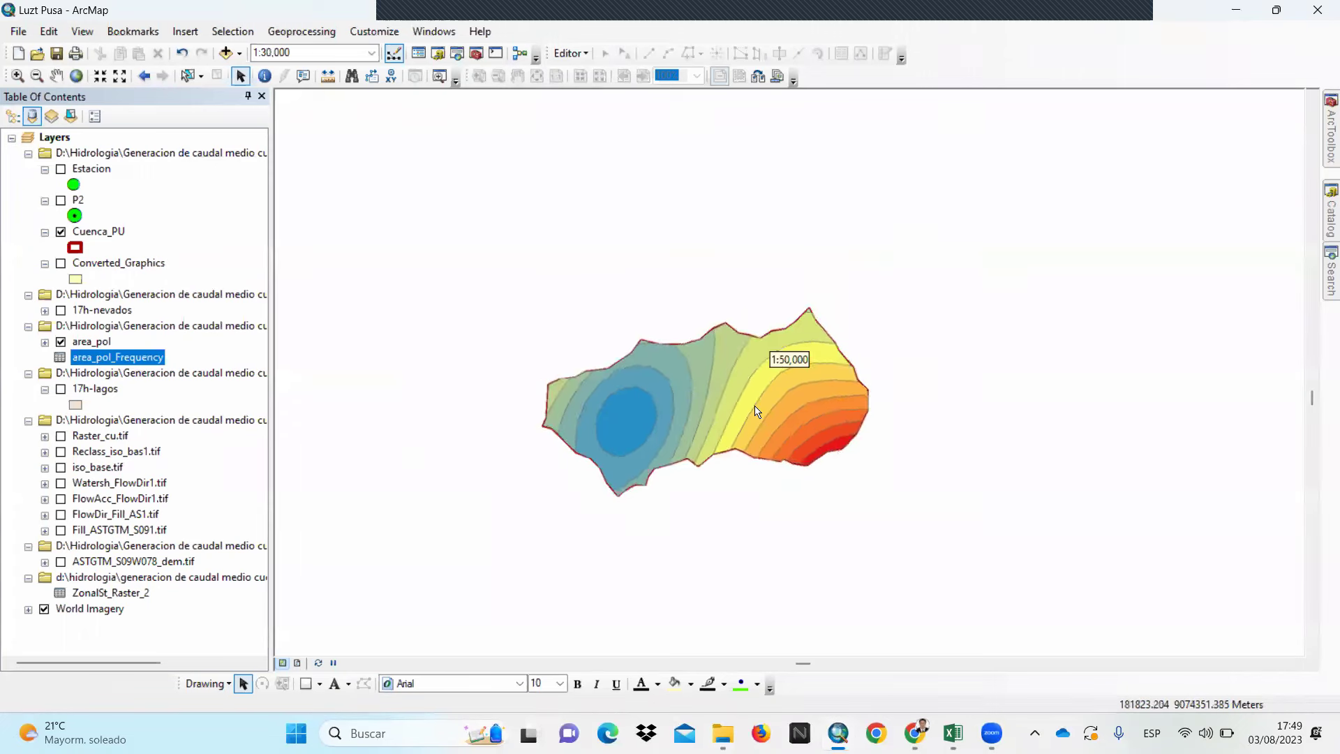
List the layers by drawing order and apply a teal and cyan color ramp to area_pol's gridcode unique values
{"action": "left_click", "coordinate": [12, 116]}
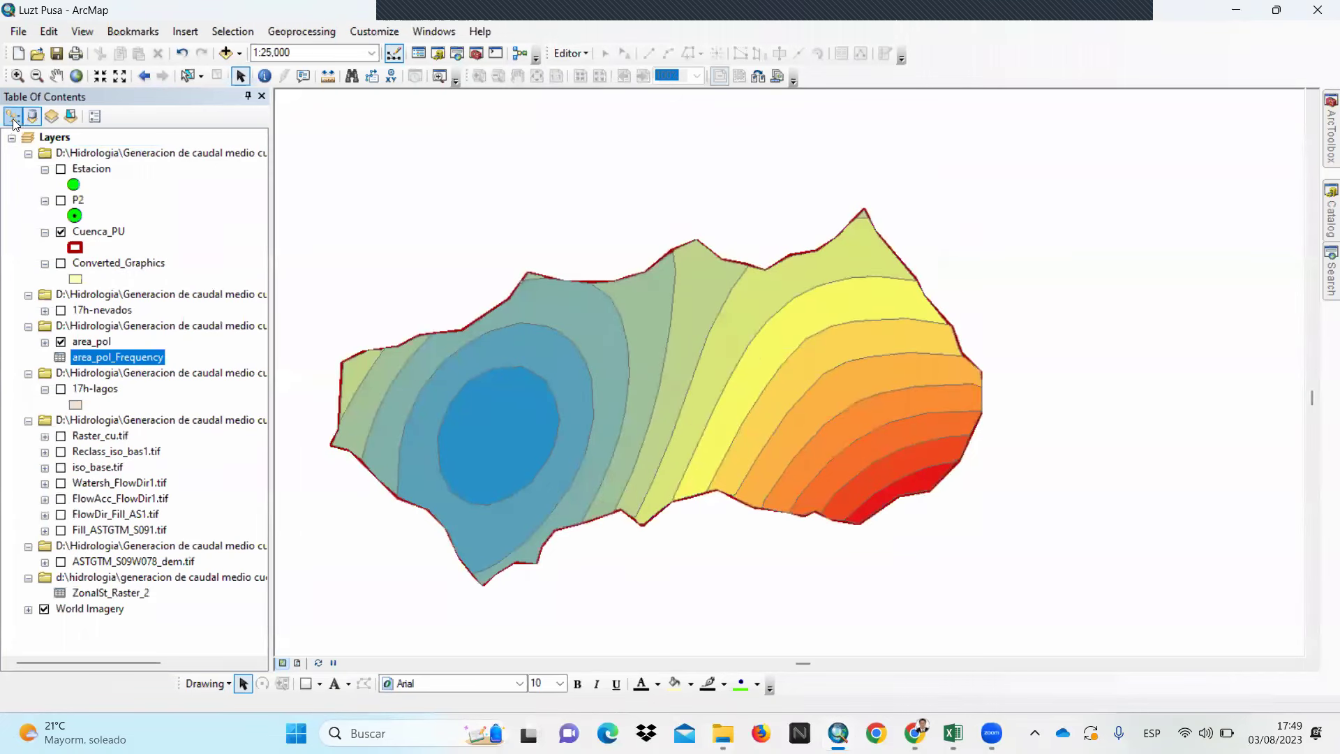
{"action": "double_click", "coordinate": [72, 231]}
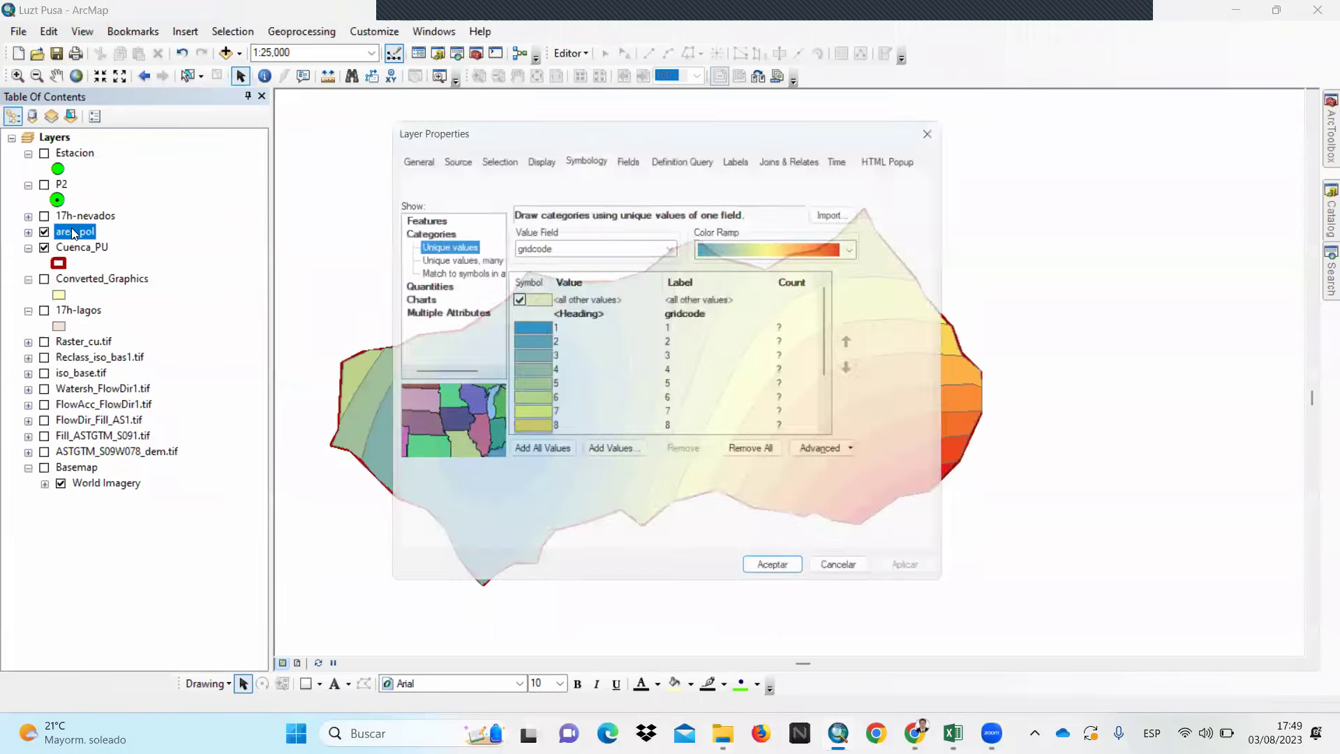
{"action": "left_click", "coordinate": [864, 249]}
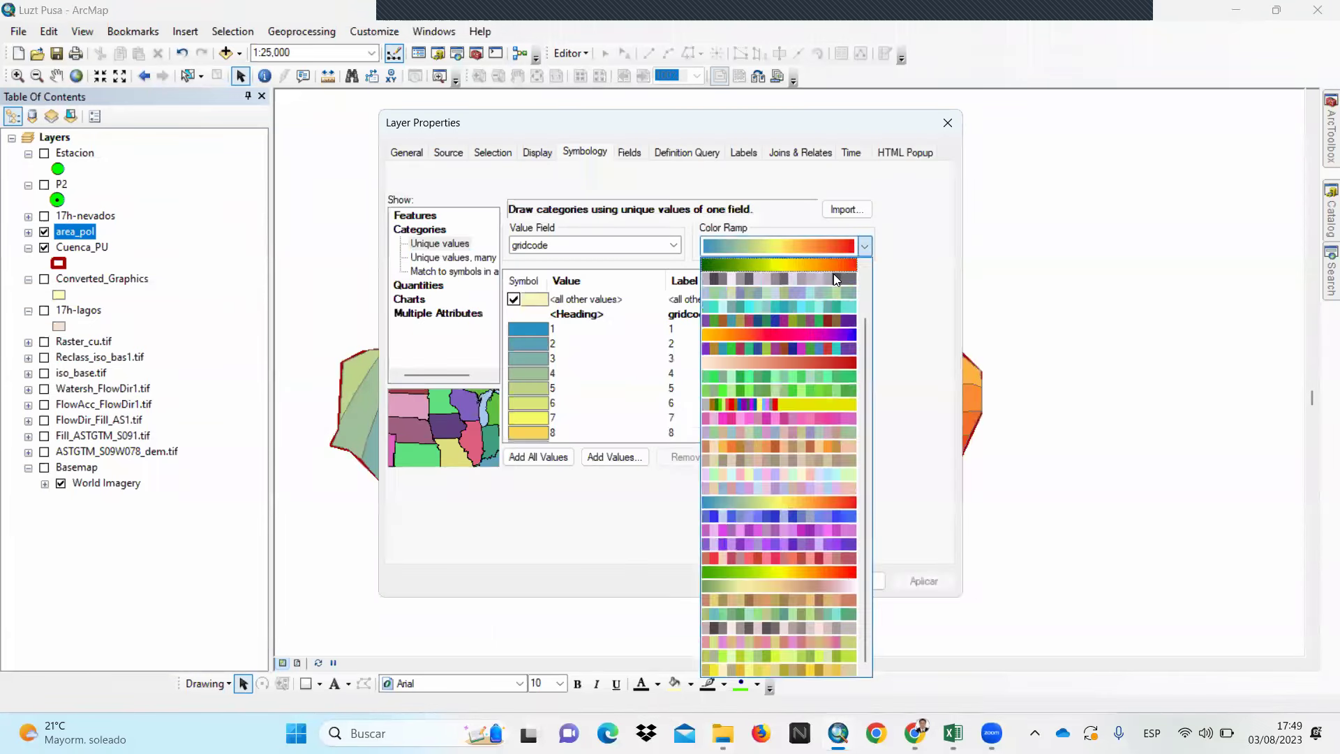
{"action": "left_click", "coordinate": [809, 309]}
{"action": "left_click", "coordinate": [926, 581]}
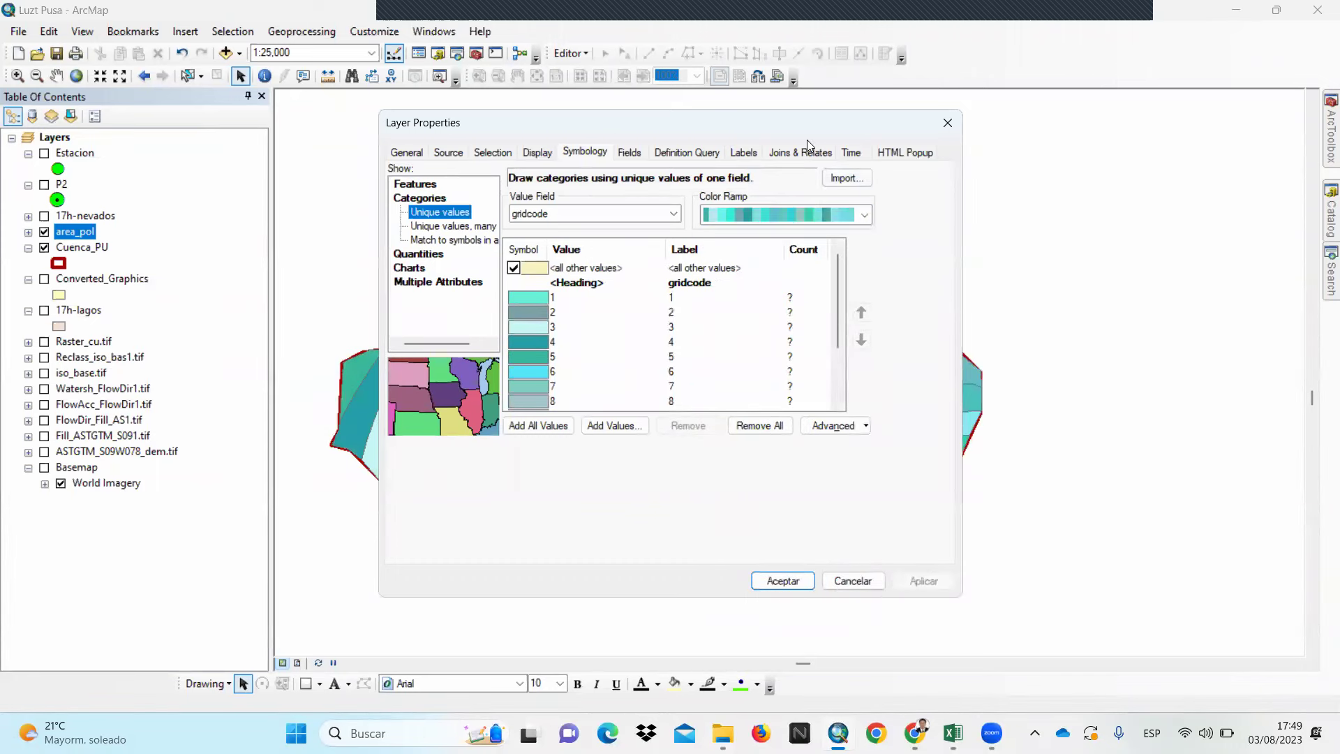
{"action": "left_click_drag", "start_coordinate": [807, 140], "coordinate": [409, 168]}
{"action": "left_click", "coordinate": [388, 599]}
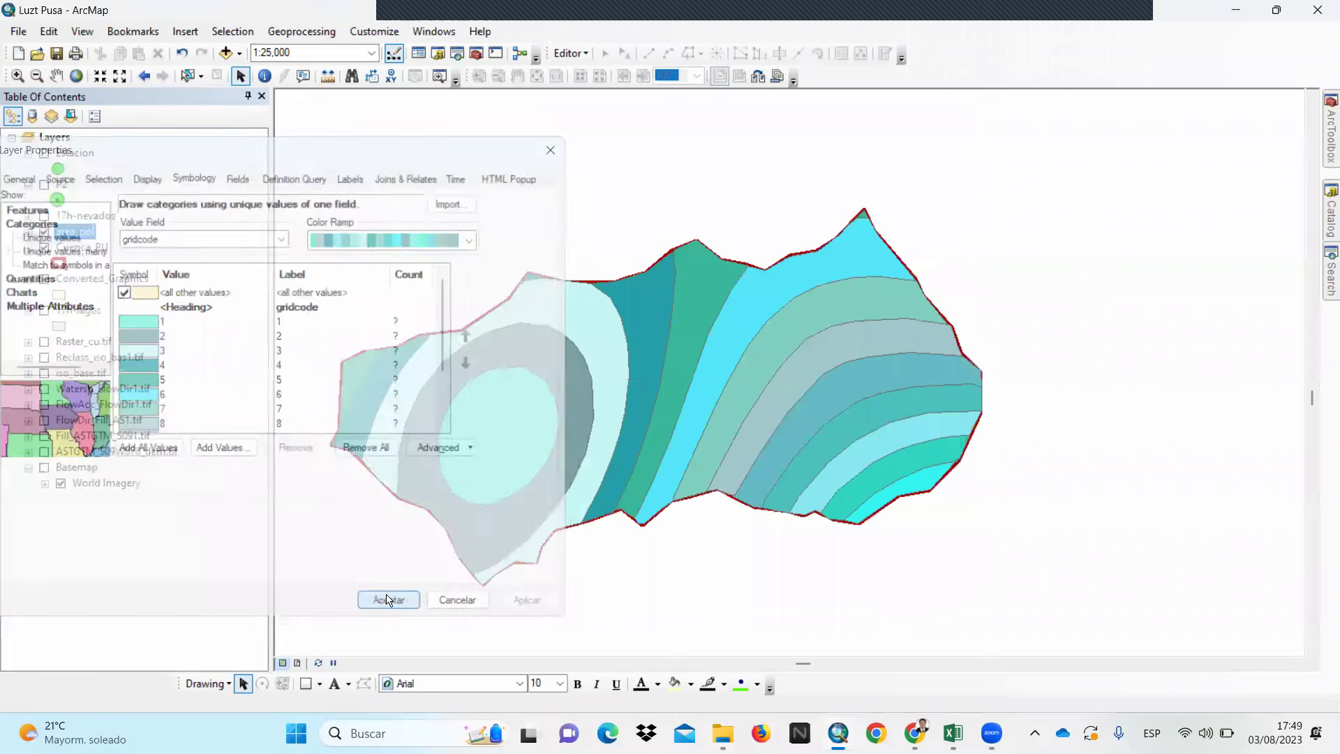
Examine area_pol's display settings and the fields offered for its display expression, and close the layer properties
{"action": "scroll", "coordinate": [837, 402], "scroll_direction": "up", "scroll_amount": 1}
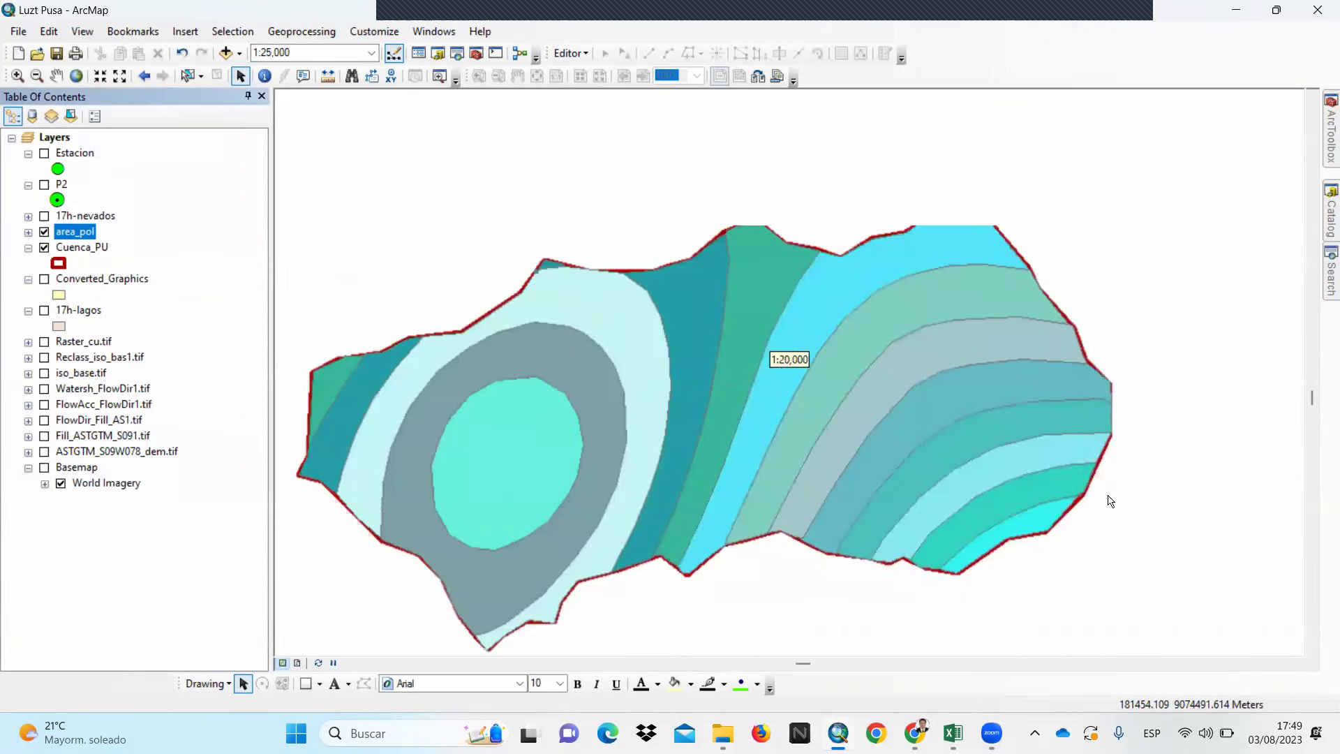
{"action": "scroll", "coordinate": [1089, 498], "scroll_direction": "down", "scroll_amount": 1}
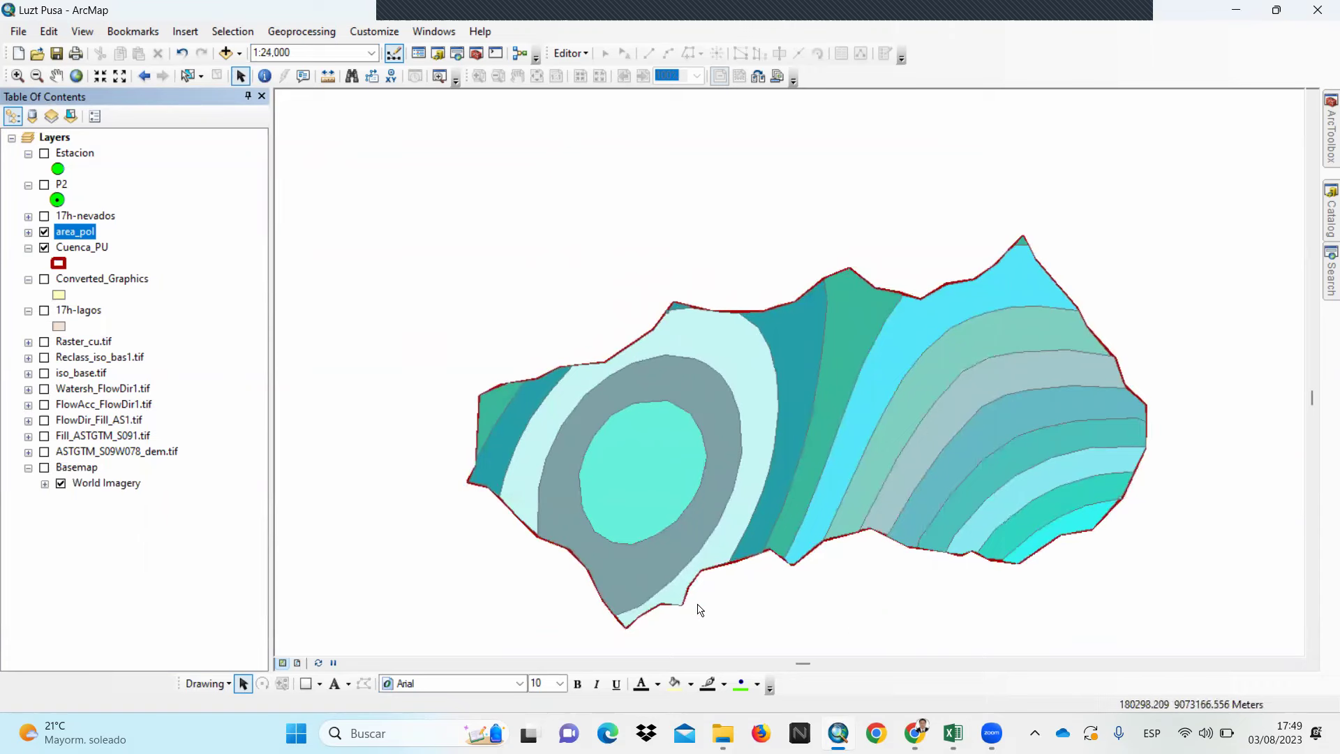
{"action": "scroll", "coordinate": [530, 328], "scroll_direction": "up", "scroll_amount": 1}
{"action": "scroll", "coordinate": [729, 598], "scroll_direction": "up", "scroll_amount": 1}
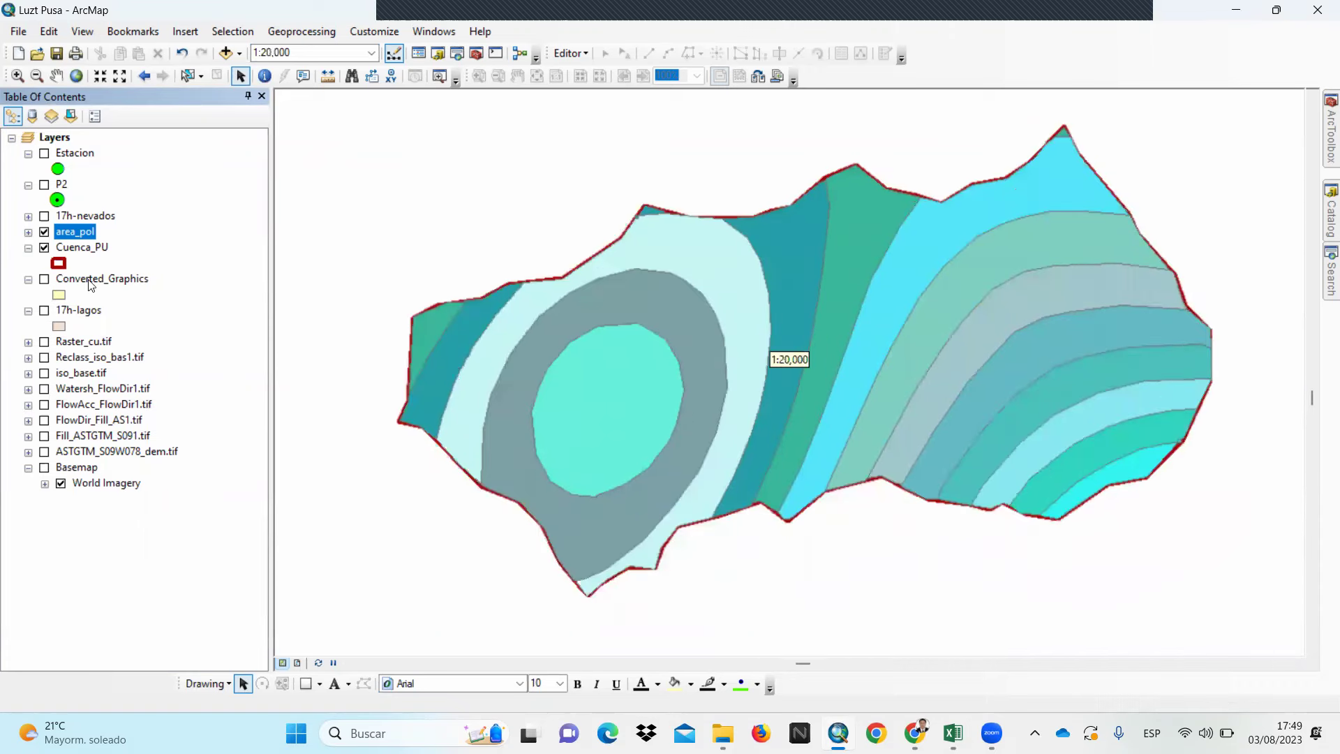
{"action": "right_click", "coordinate": [64, 233]}
{"action": "left_click", "coordinate": [132, 595]}
{"action": "left_click", "coordinate": [513, 300]}
{"action": "left_click", "coordinate": [407, 154]}
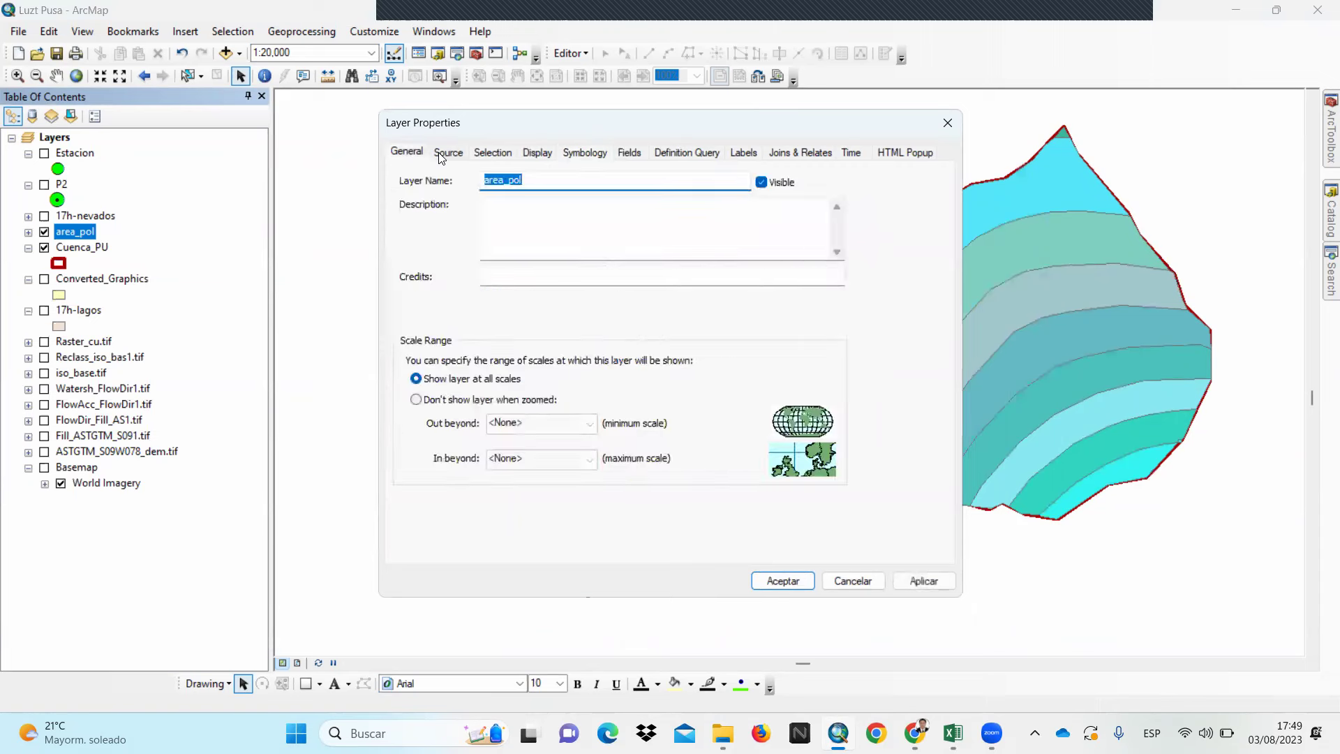
{"action": "left_click", "coordinate": [445, 154]}
{"action": "left_click", "coordinate": [493, 153]}
{"action": "left_click", "coordinate": [538, 153]}
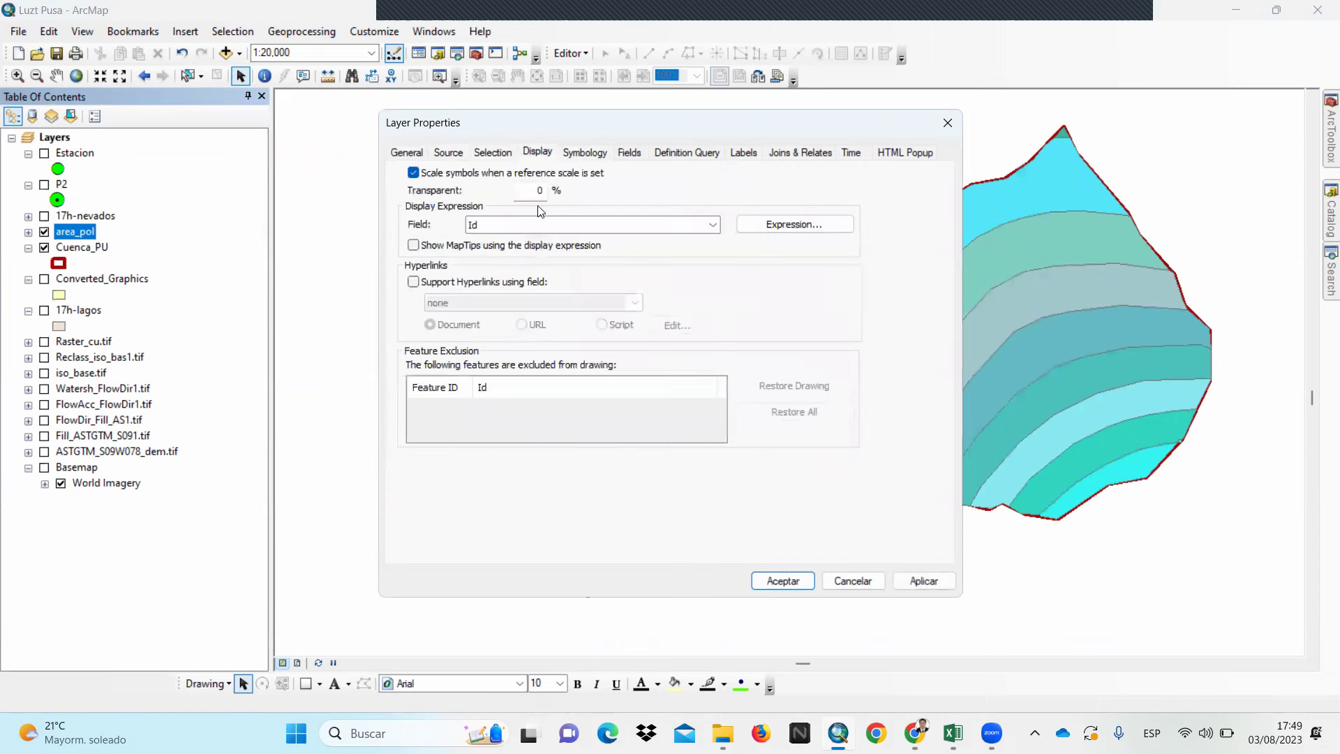
{"action": "left_click", "coordinate": [492, 228]}
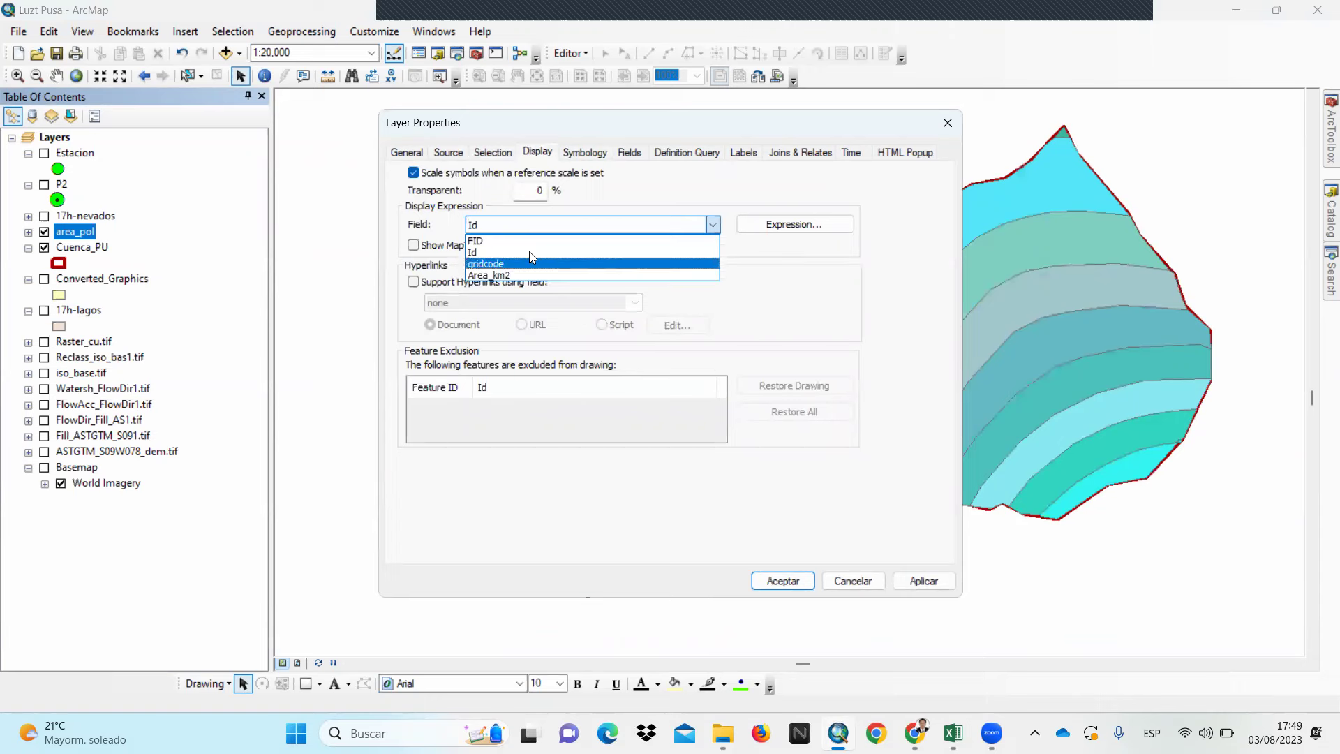
{"action": "left_click", "coordinate": [713, 229]}
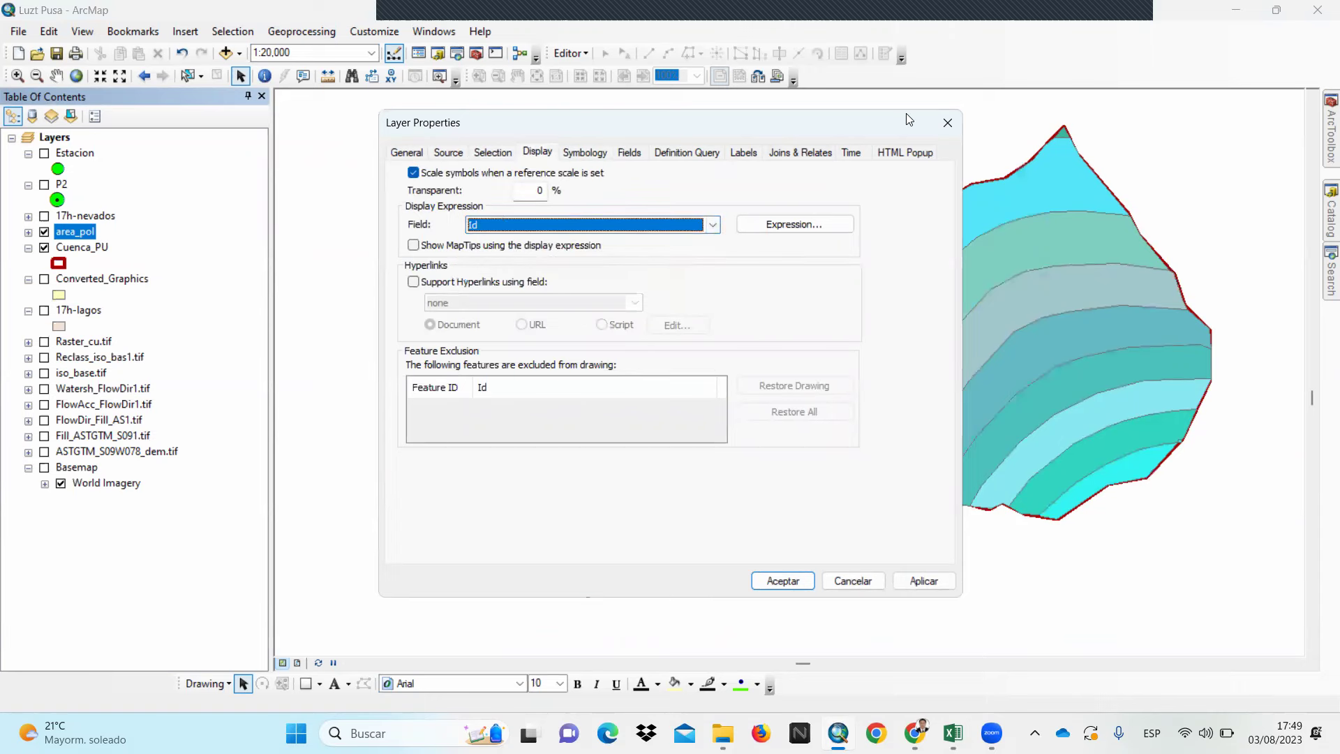
{"action": "left_click", "coordinate": [948, 123]}
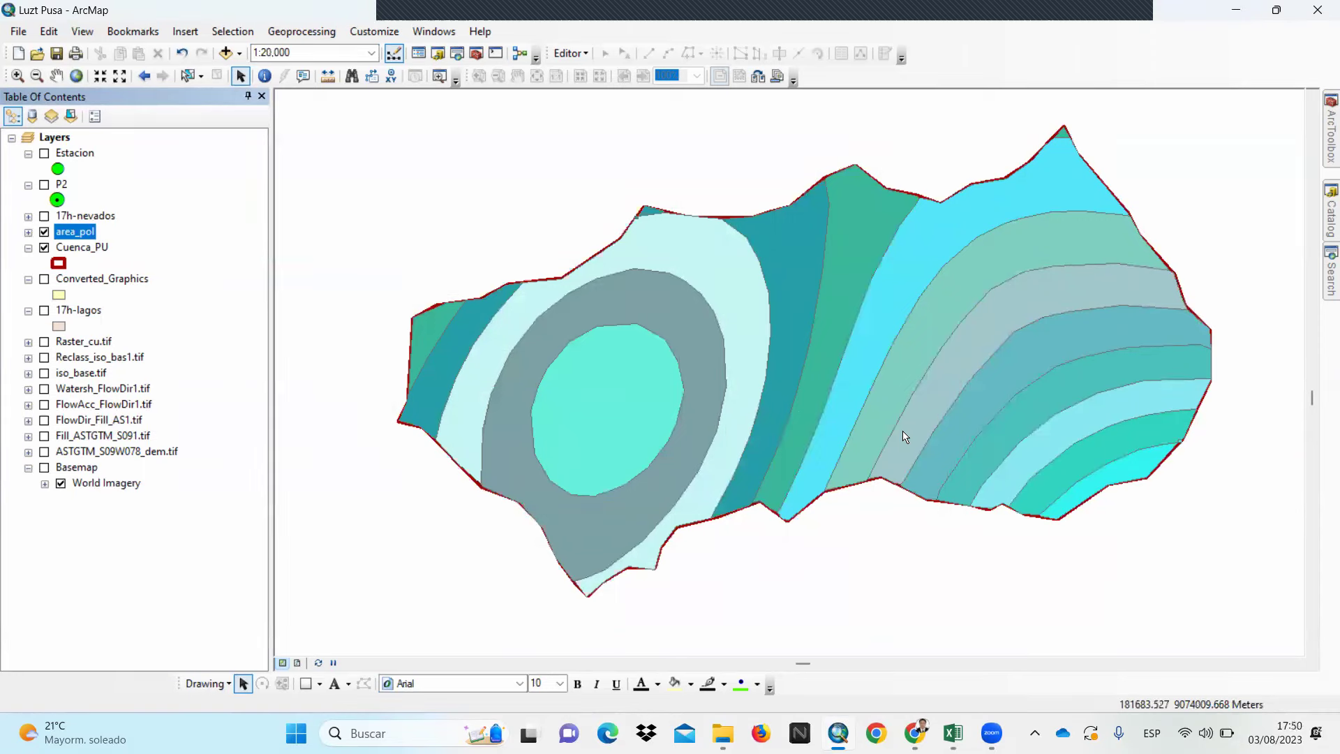
Switch to Excel and review the basin's mean precipitation result below the isohyet table in PP MEDIA DE LA CUENCA
{"action": "left_click", "coordinate": [954, 731]}
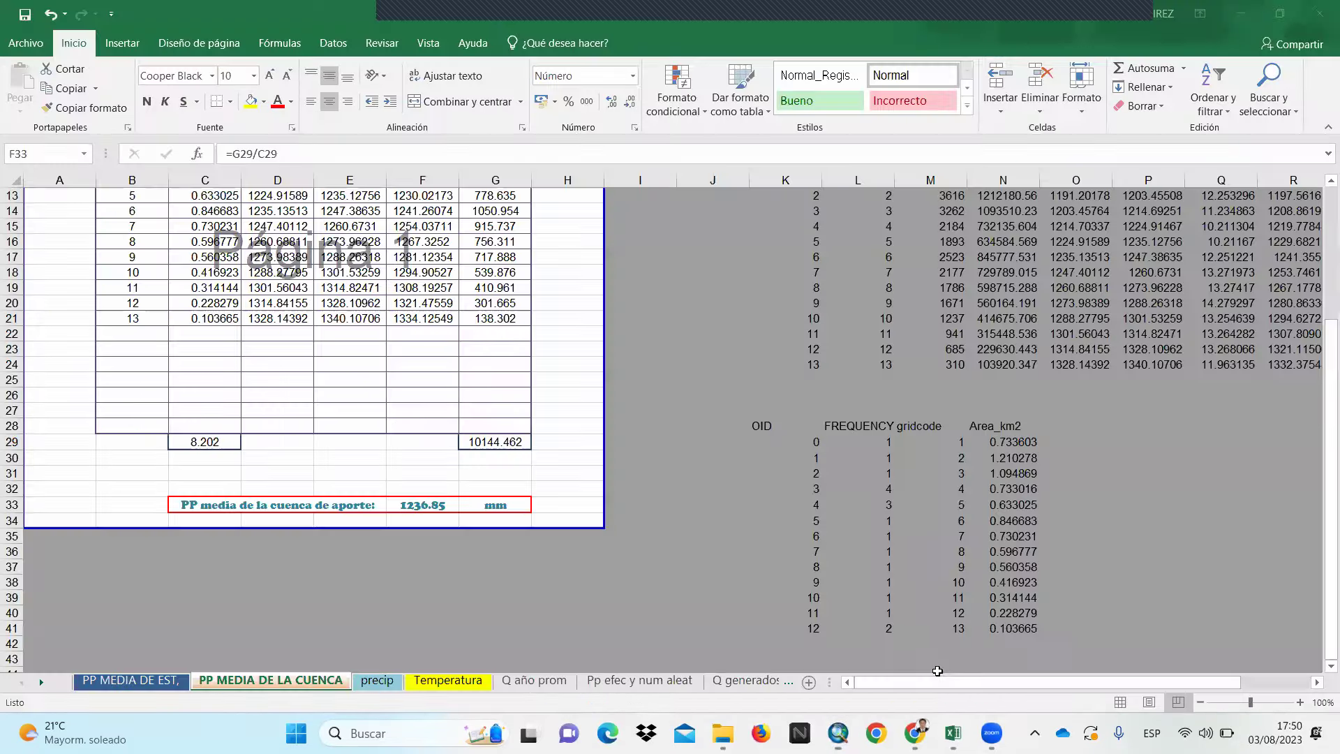
{"action": "scroll", "coordinate": [330, 536], "scroll_direction": "up", "scroll_amount": 3}
{"action": "scroll", "coordinate": [330, 536], "scroll_direction": "down", "scroll_amount": 2}
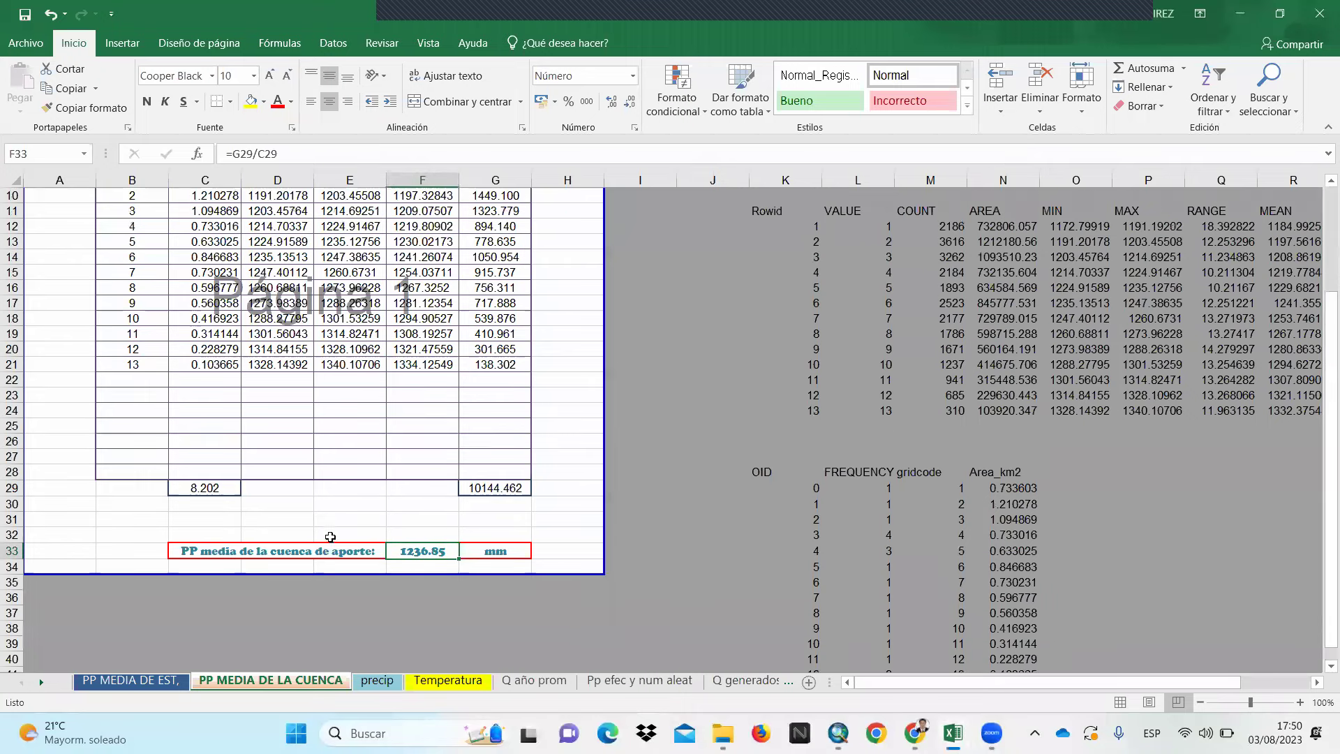
{"action": "left_click", "coordinate": [450, 583]}
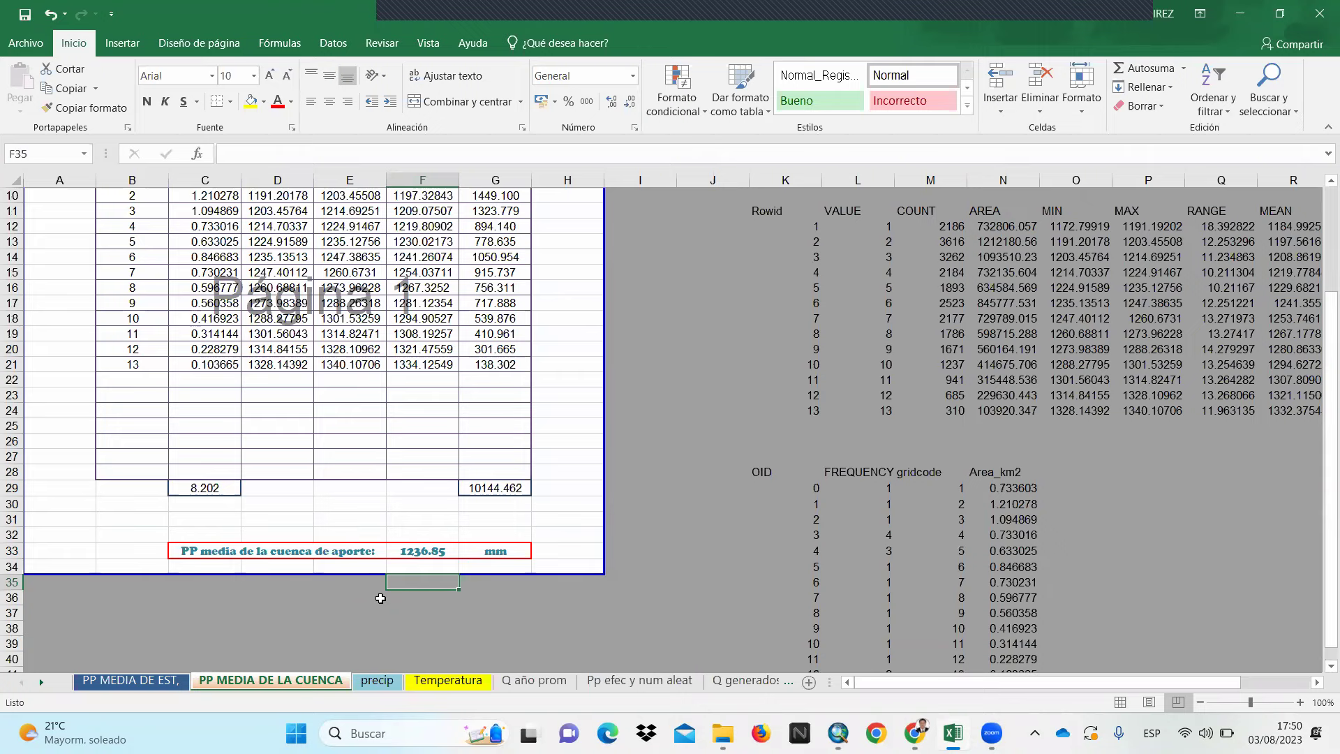
Find the Cabana station's precipitation table in the PP MEDIA DE EST, sheet and inspect its mean annual total formula in N37
{"action": "left_click", "coordinate": [377, 680]}
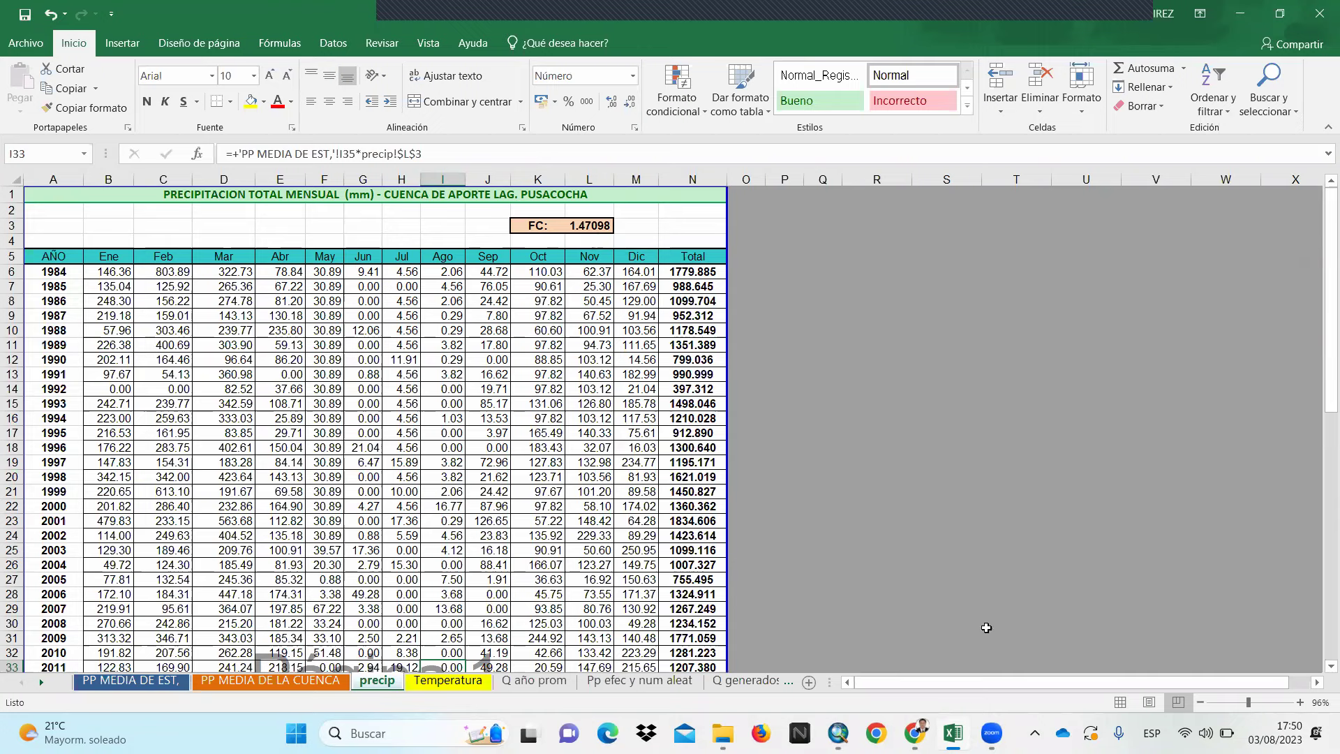
{"action": "left_click", "coordinate": [85, 681]}
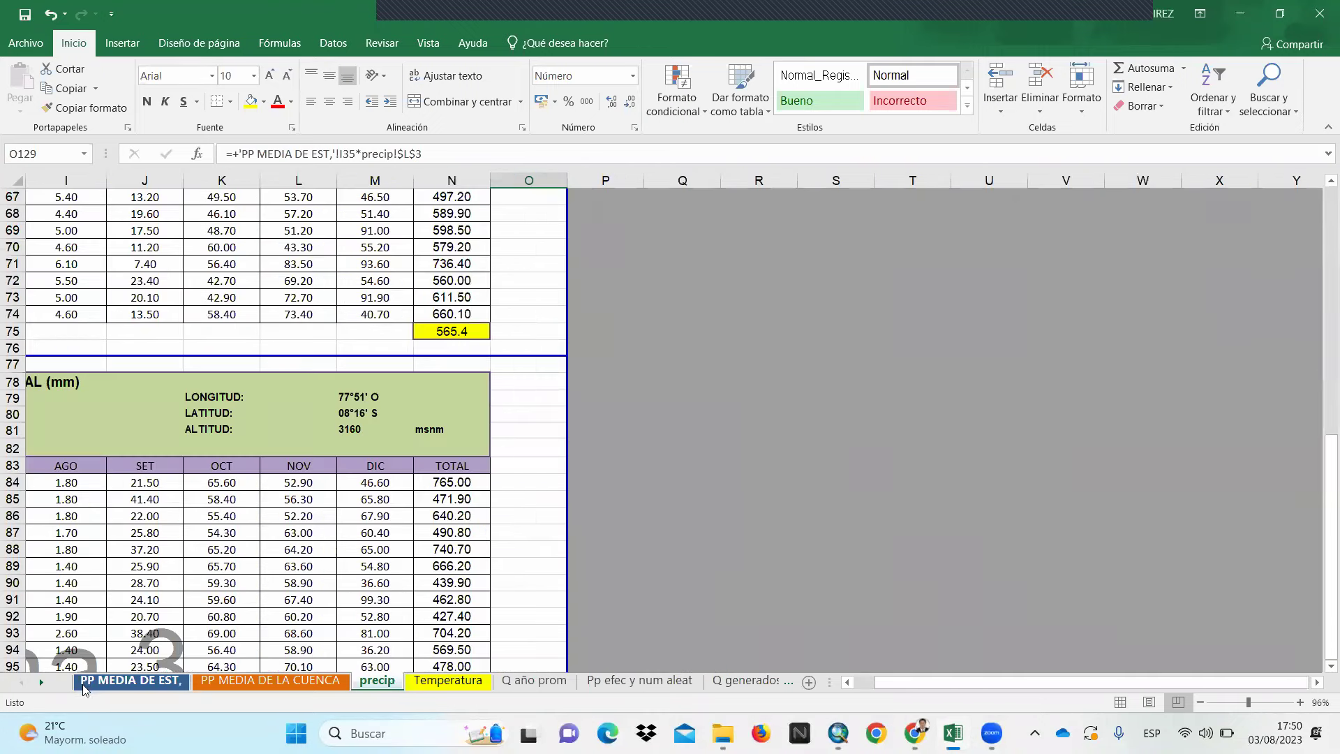
{"action": "left_click_drag", "start_coordinate": [1049, 680], "coordinate": [900, 680]}
{"action": "scroll", "coordinate": [665, 503], "scroll_direction": "up", "scroll_amount": 13}
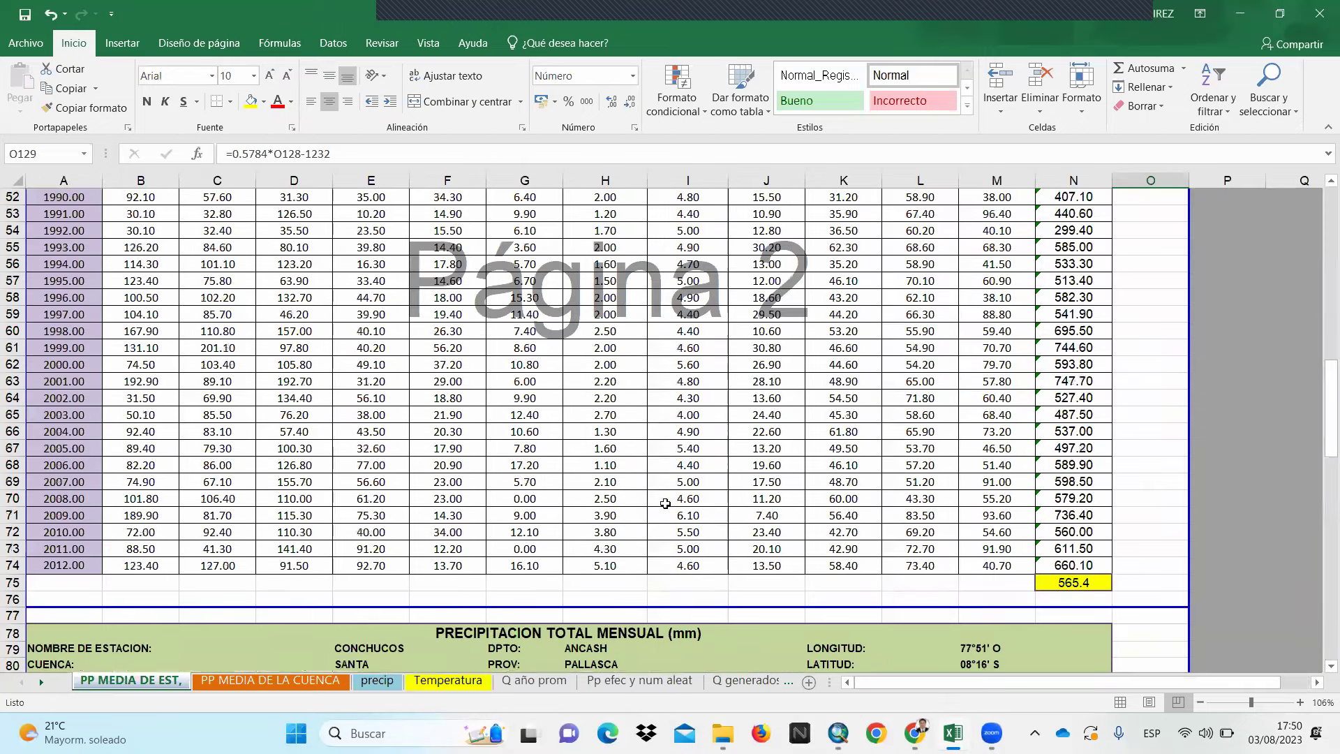
{"action": "scroll", "coordinate": [665, 503], "scroll_direction": "up", "scroll_amount": 5}
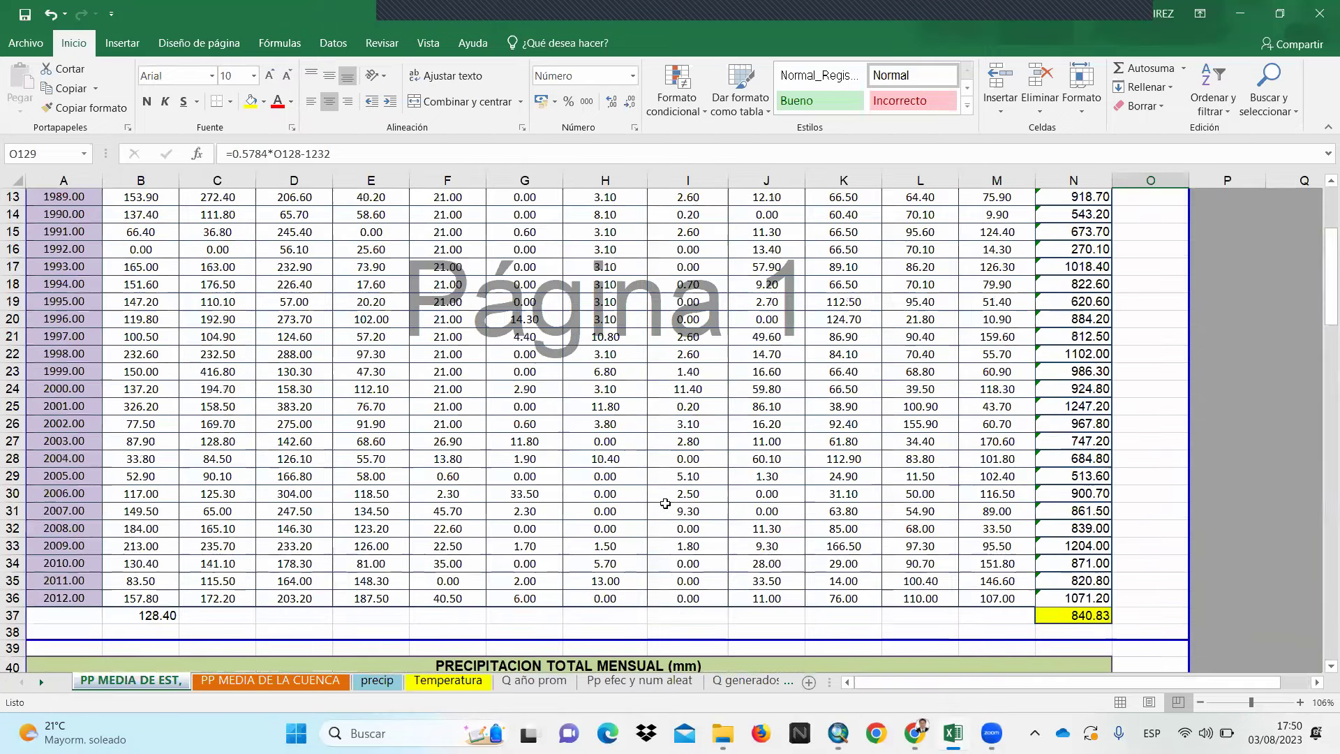
{"action": "scroll", "coordinate": [665, 503], "scroll_direction": "up", "scroll_amount": 4}
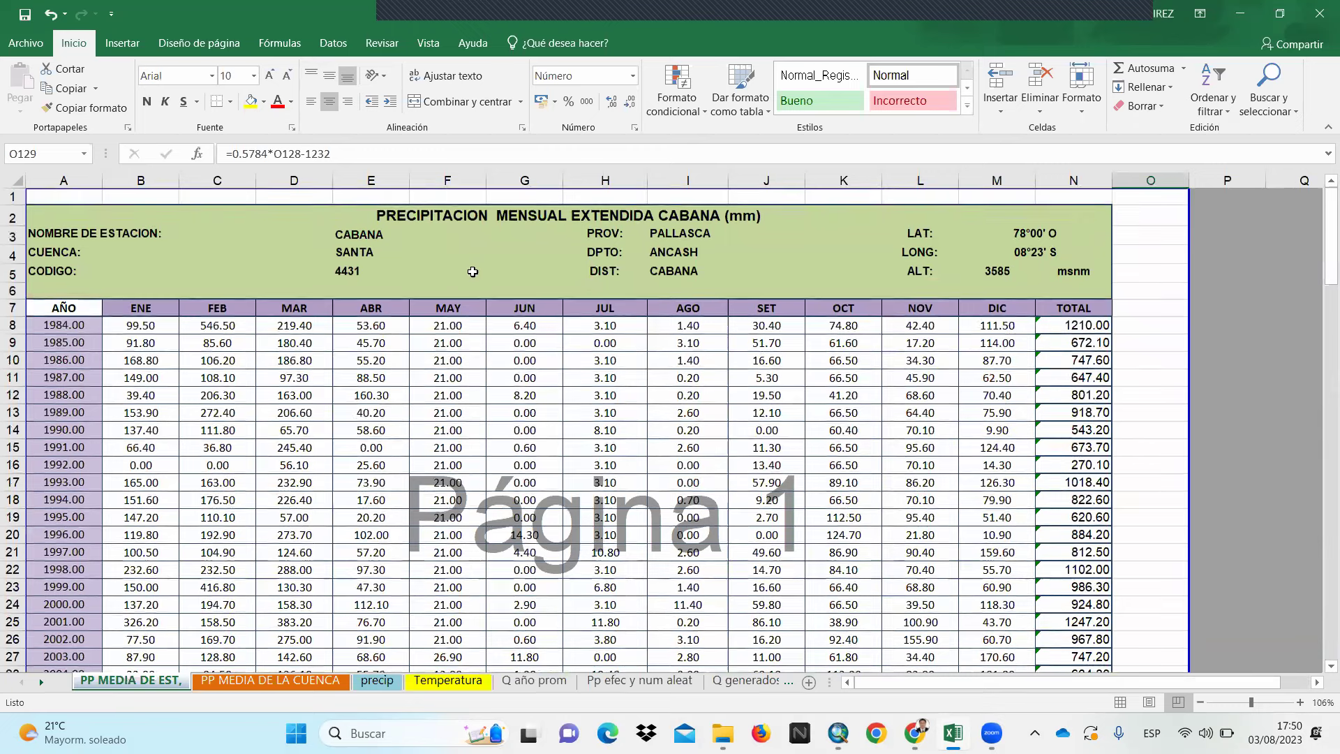
{"action": "scroll", "coordinate": [483, 293], "scroll_direction": "down", "scroll_amount": 4}
{"action": "scroll", "coordinate": [600, 398], "scroll_direction": "down", "scroll_amount": 3}
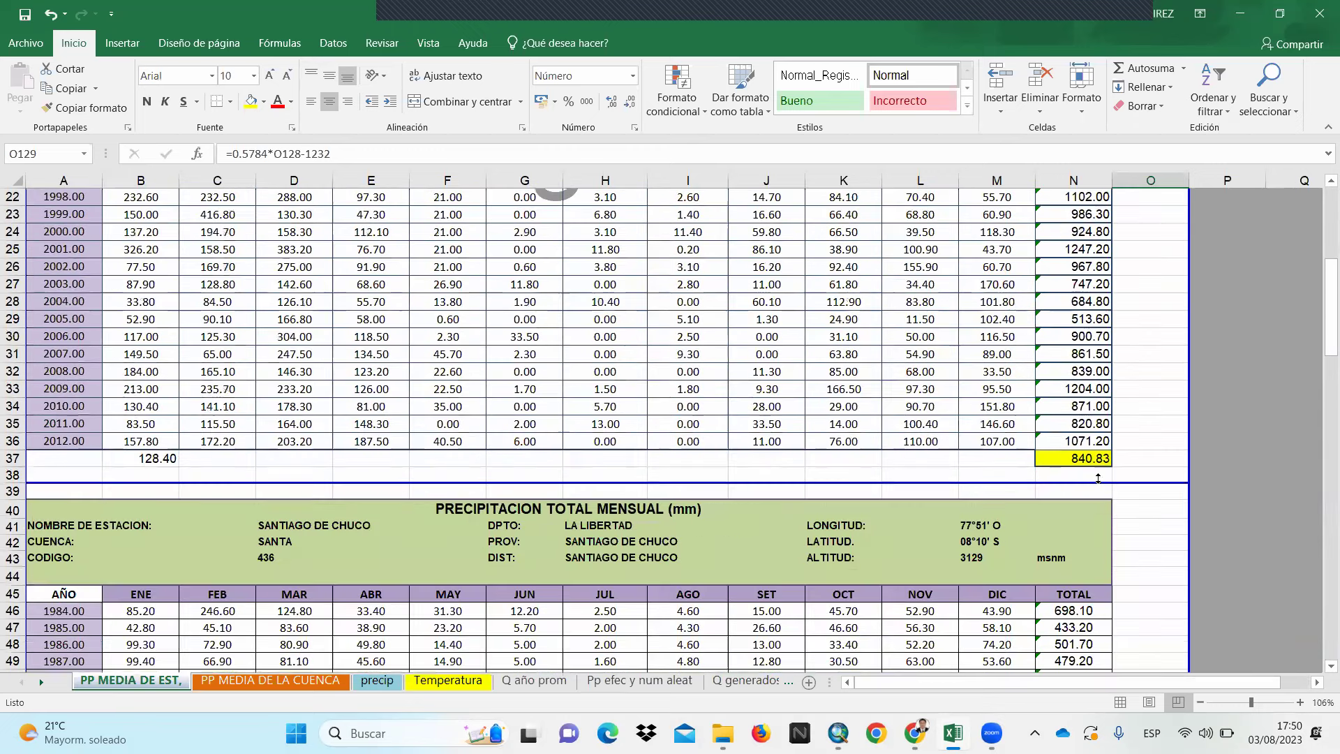
{"action": "left_click", "coordinate": [1083, 465]}
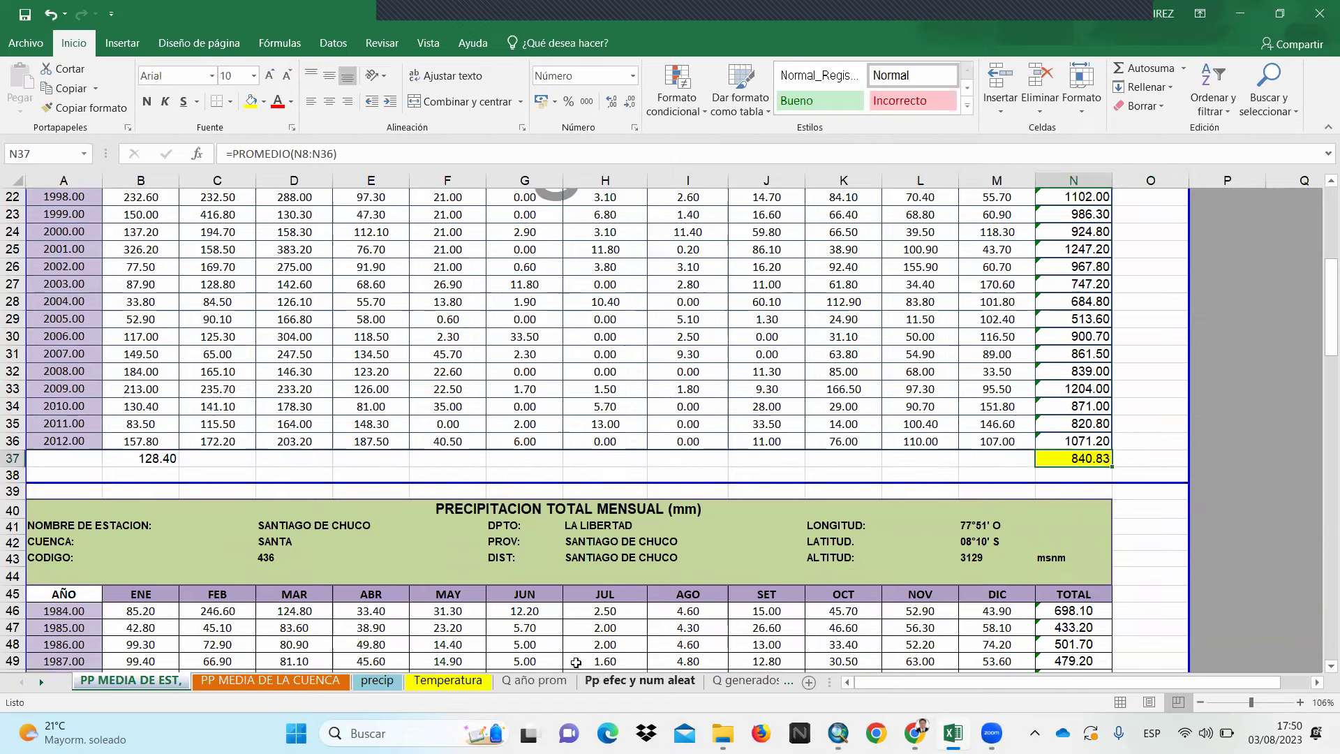
Inspect the correction factor (FC) formula in L3 of the precip sheet
{"action": "left_click", "coordinate": [392, 687]}
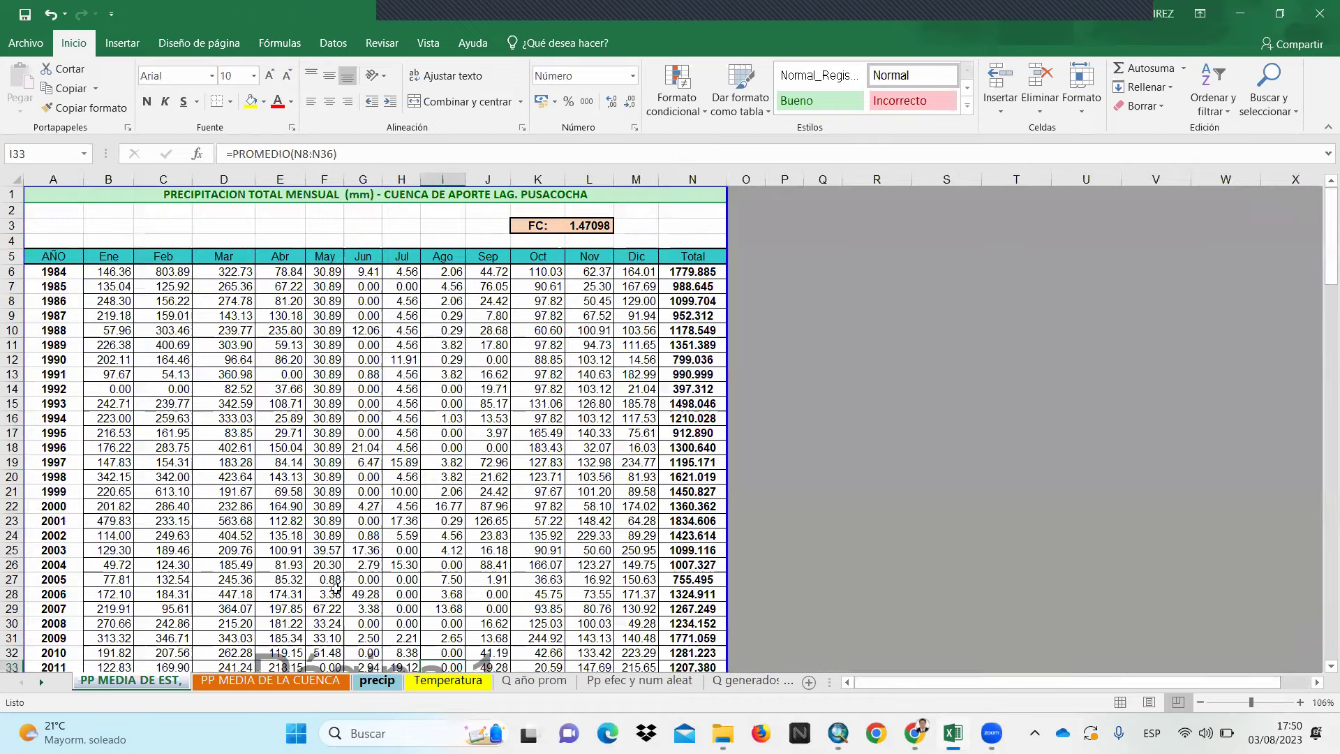
{"action": "left_click", "coordinate": [293, 684]}
{"action": "scroll", "coordinate": [422, 474], "scroll_direction": "down", "scroll_amount": 2}
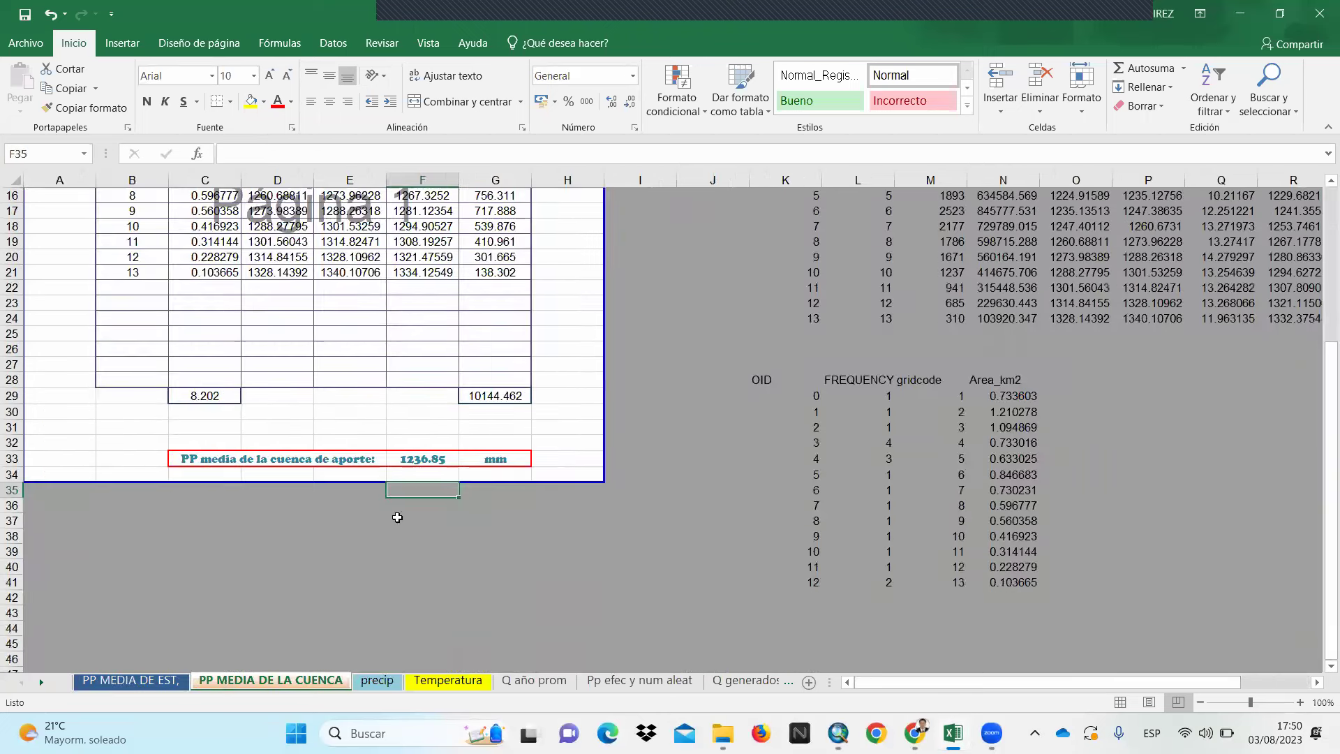
{"action": "left_click", "coordinate": [383, 685]}
{"action": "scroll", "coordinate": [407, 641], "scroll_direction": "up", "scroll_amount": 4}
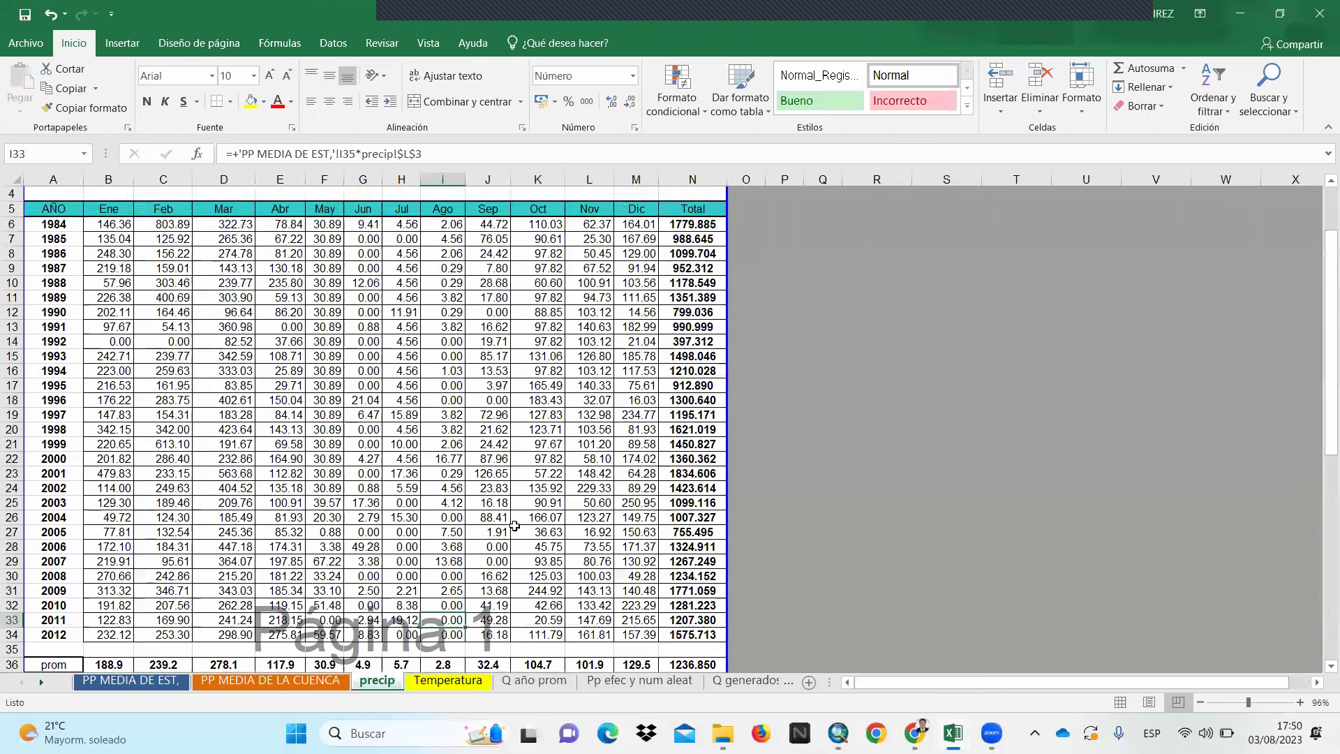
{"action": "double_click", "coordinate": [585, 225]}
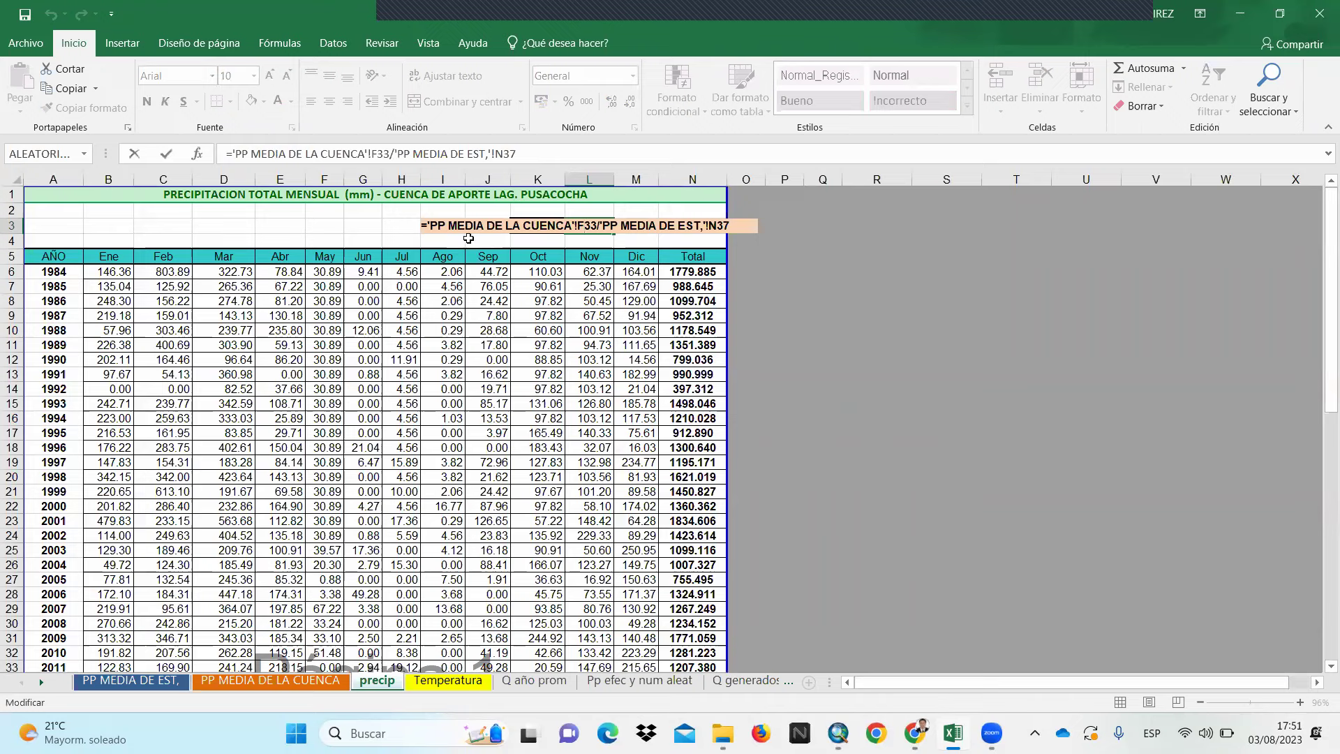
{"action": "key", "text": "ctrl+Return"}
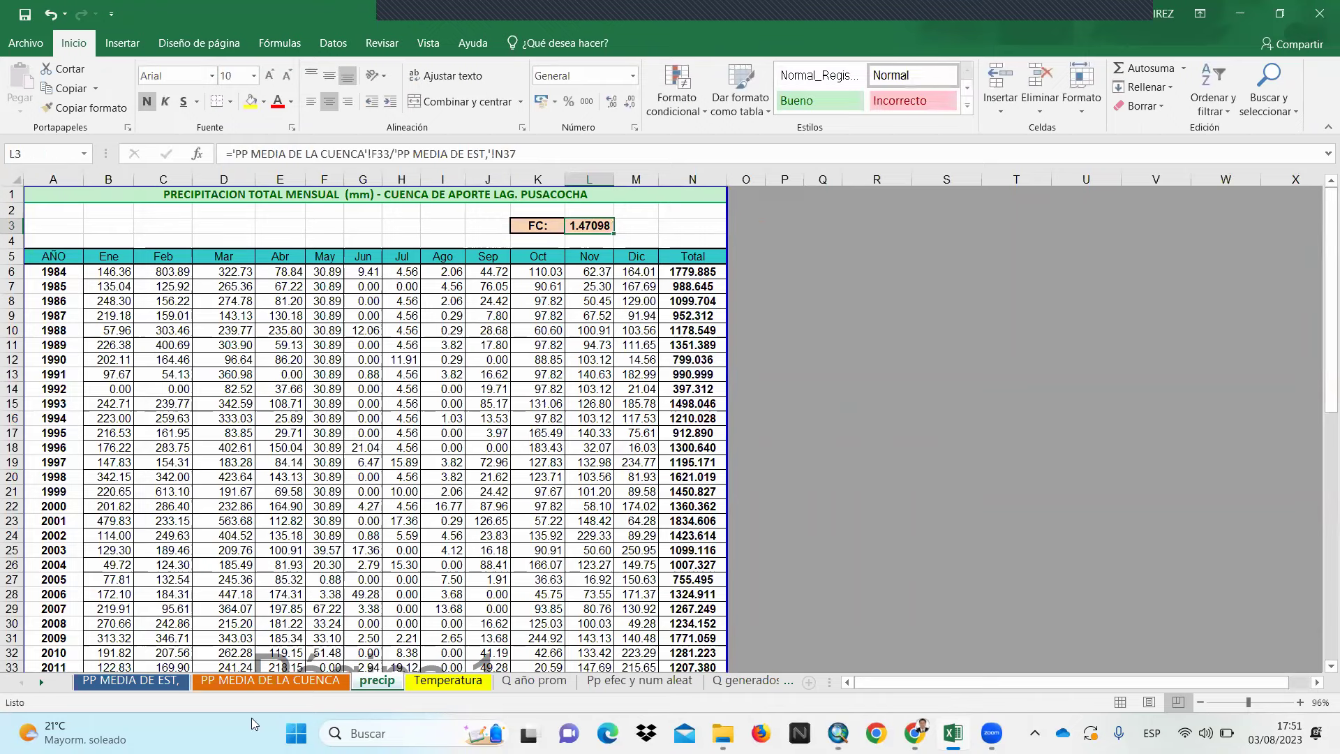
Check the basin mean in F33 of PP MEDIA DE LA CUENCA against its reference in the precip sheet's FC formula
{"action": "left_click", "coordinate": [255, 684]}
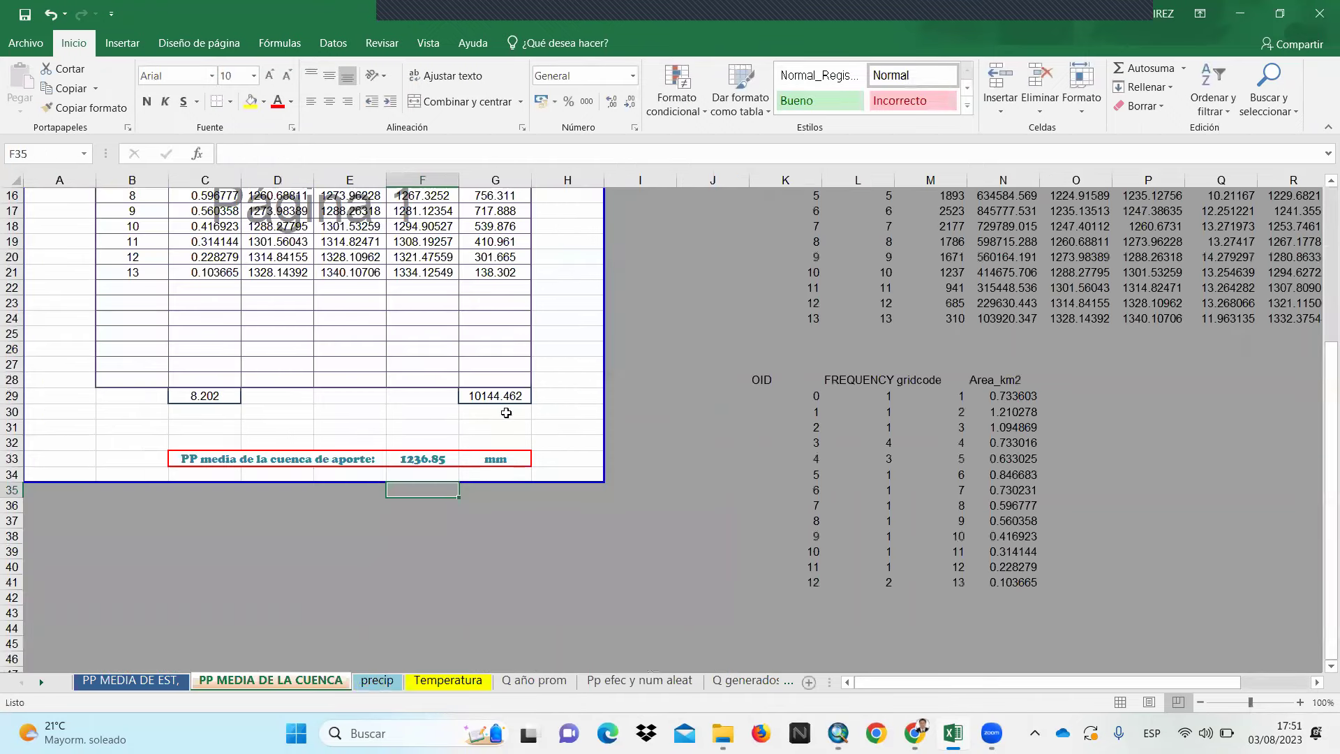
{"action": "left_click", "coordinate": [419, 460]}
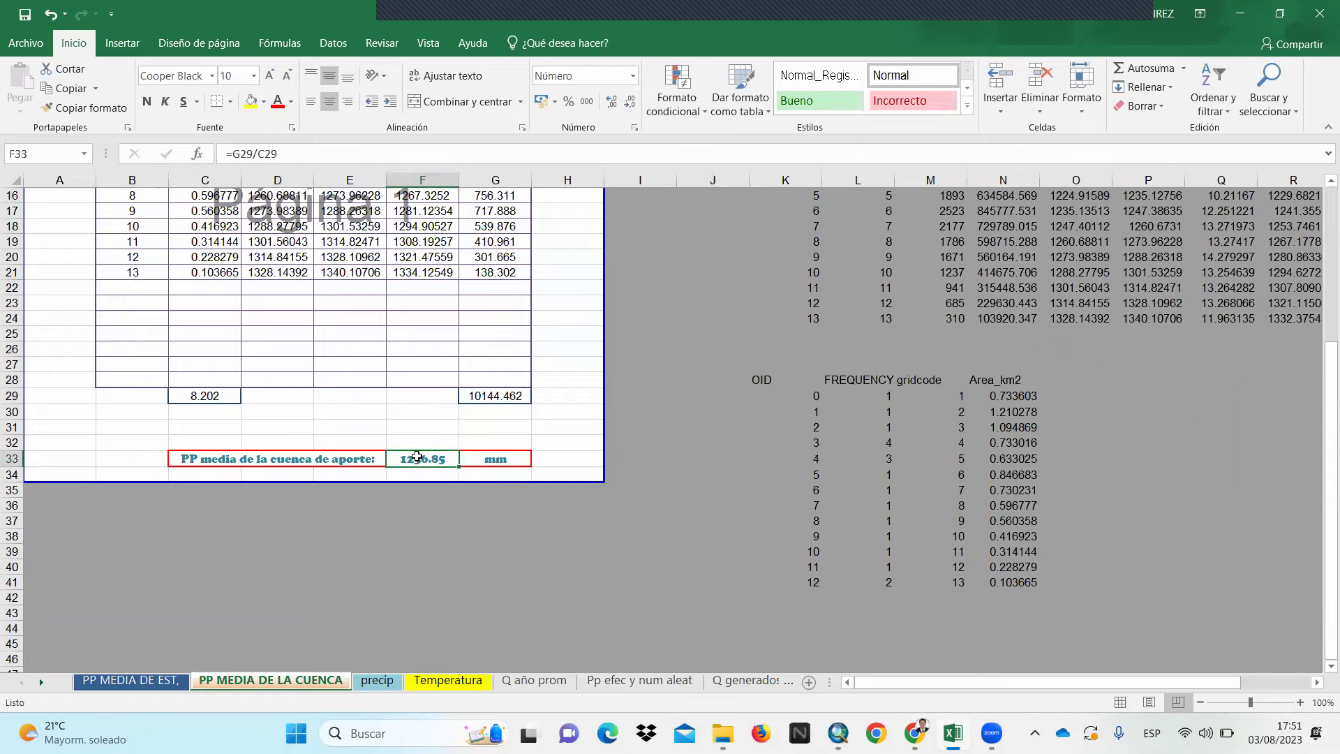
{"action": "left_click", "coordinate": [377, 680]}
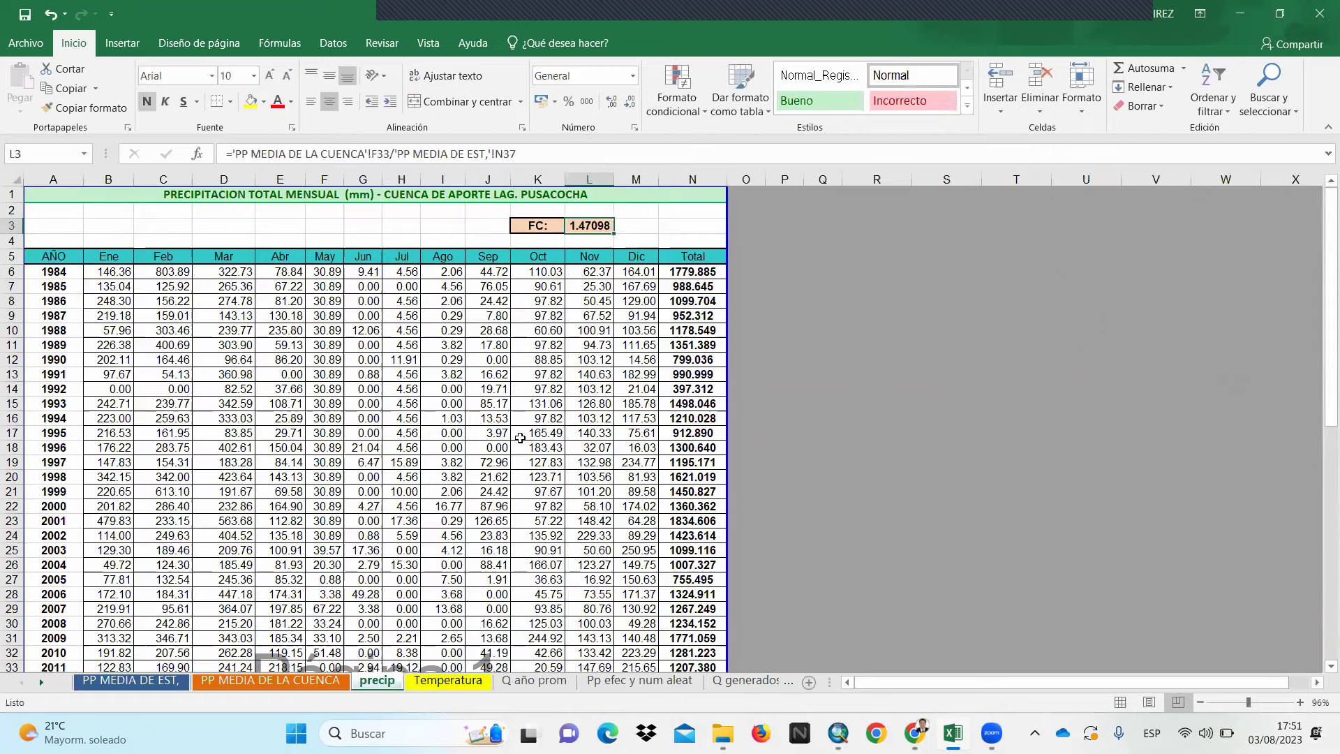
{"action": "double_click", "coordinate": [600, 220]}
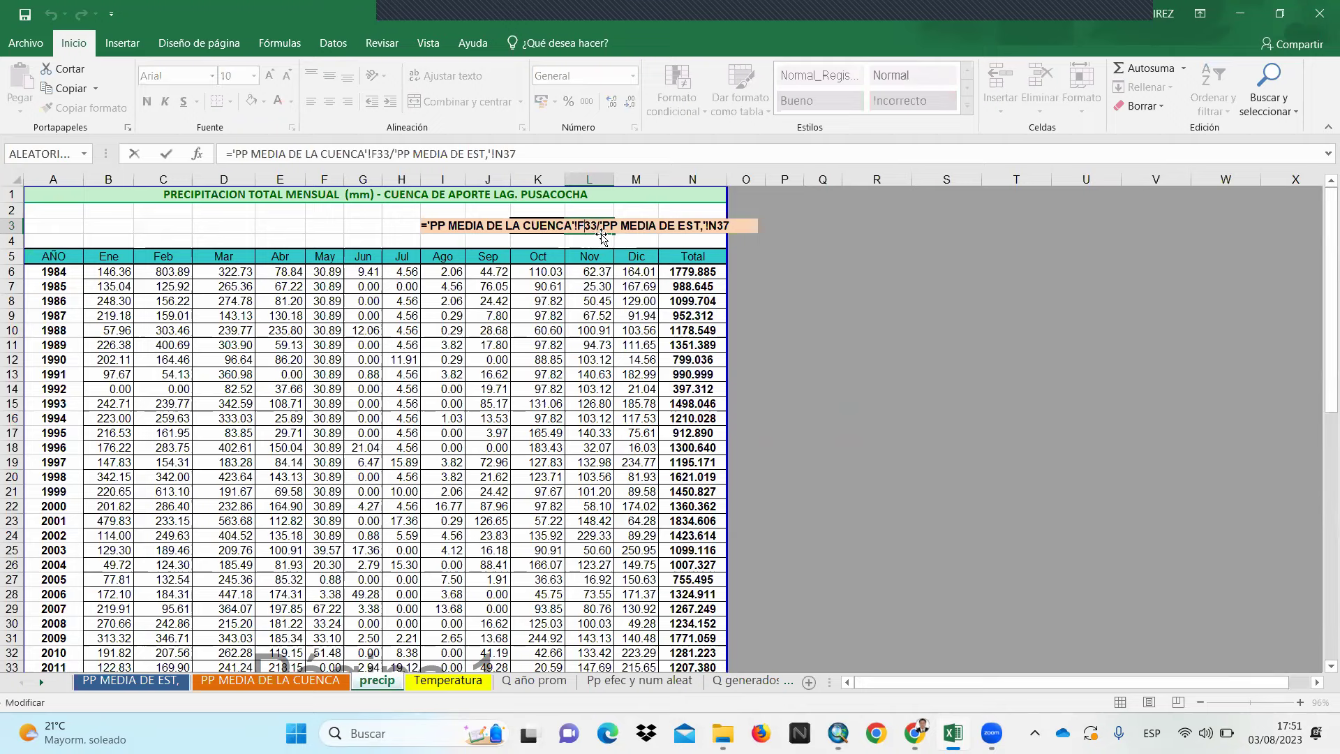
{"action": "key", "text": "Escape"}
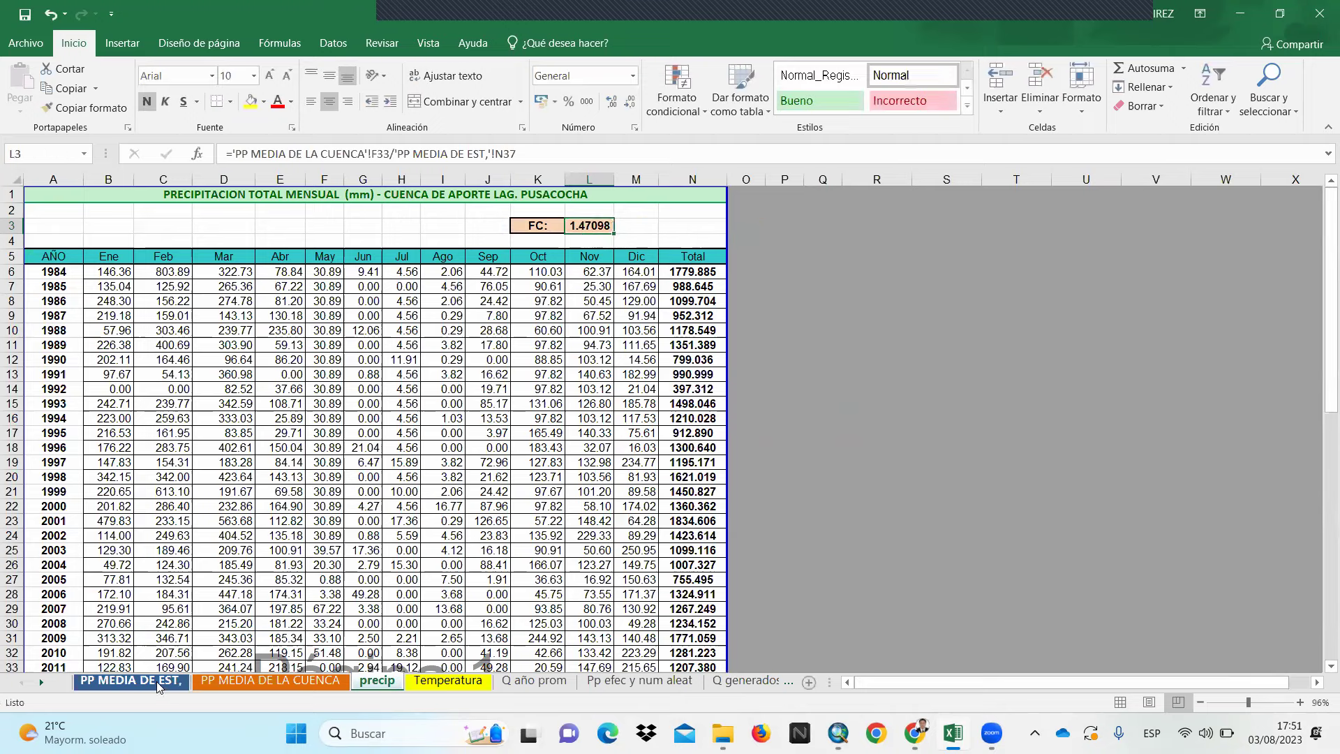
Trace the FC formula's station reference to N37 in PP MEDIA DE EST, and inspect the range it averages
{"action": "key", "text": "ctrl+bracketleft"}
{"action": "scroll", "coordinate": [1043, 503], "scroll_direction": "up", "scroll_amount": 1}
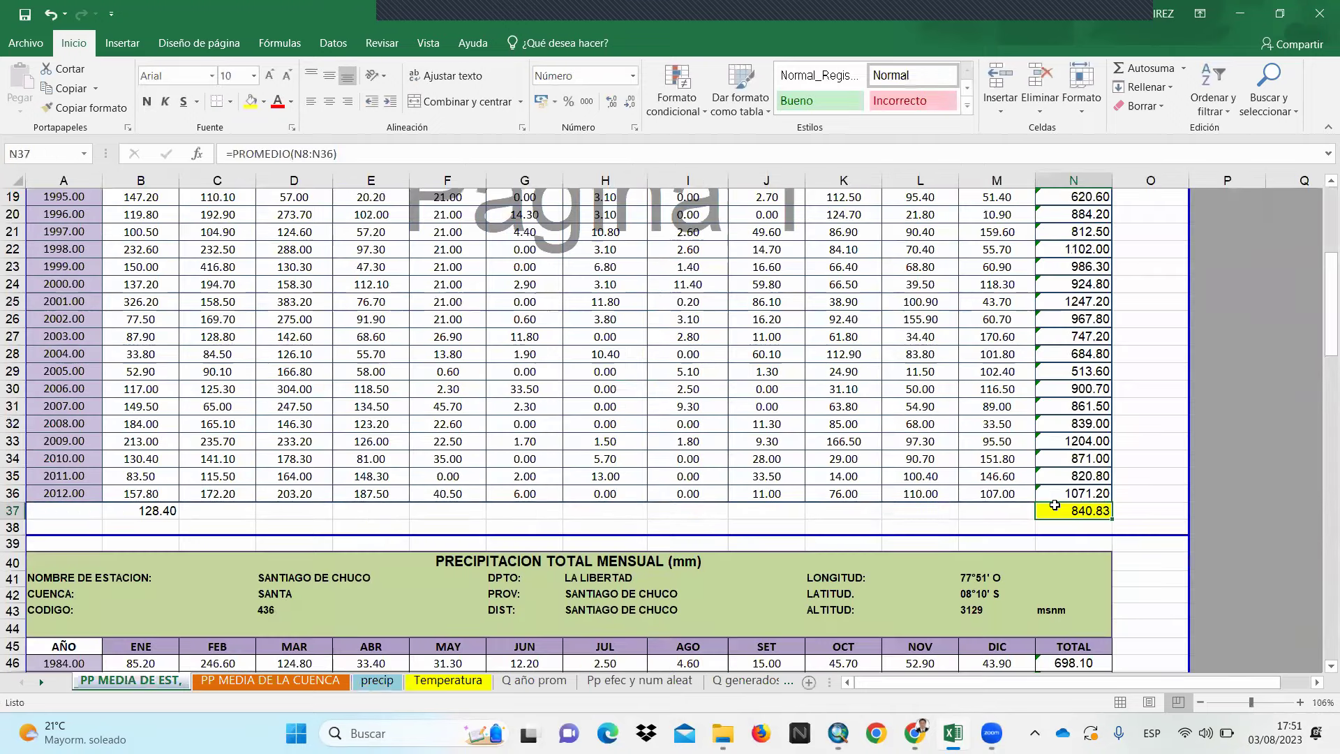
{"action": "double_click", "coordinate": [1054, 514]}
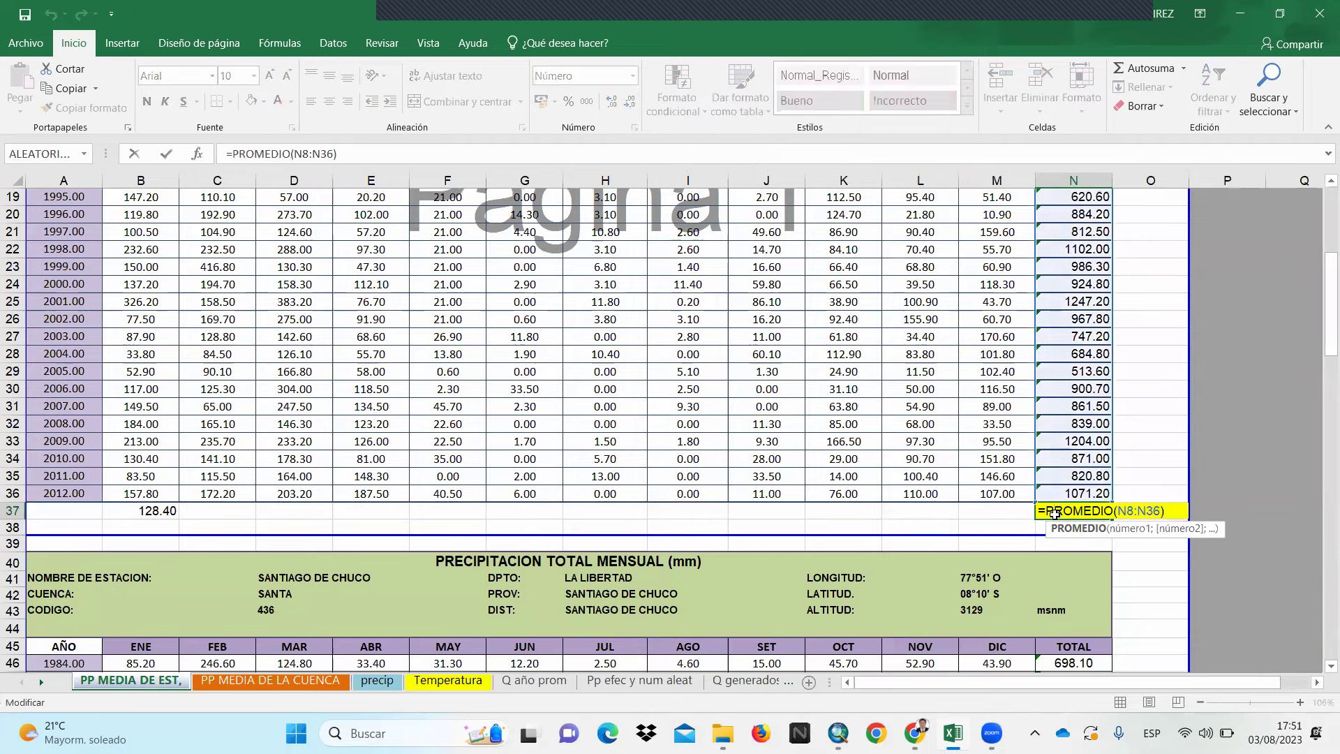
{"action": "key", "text": "Escape"}
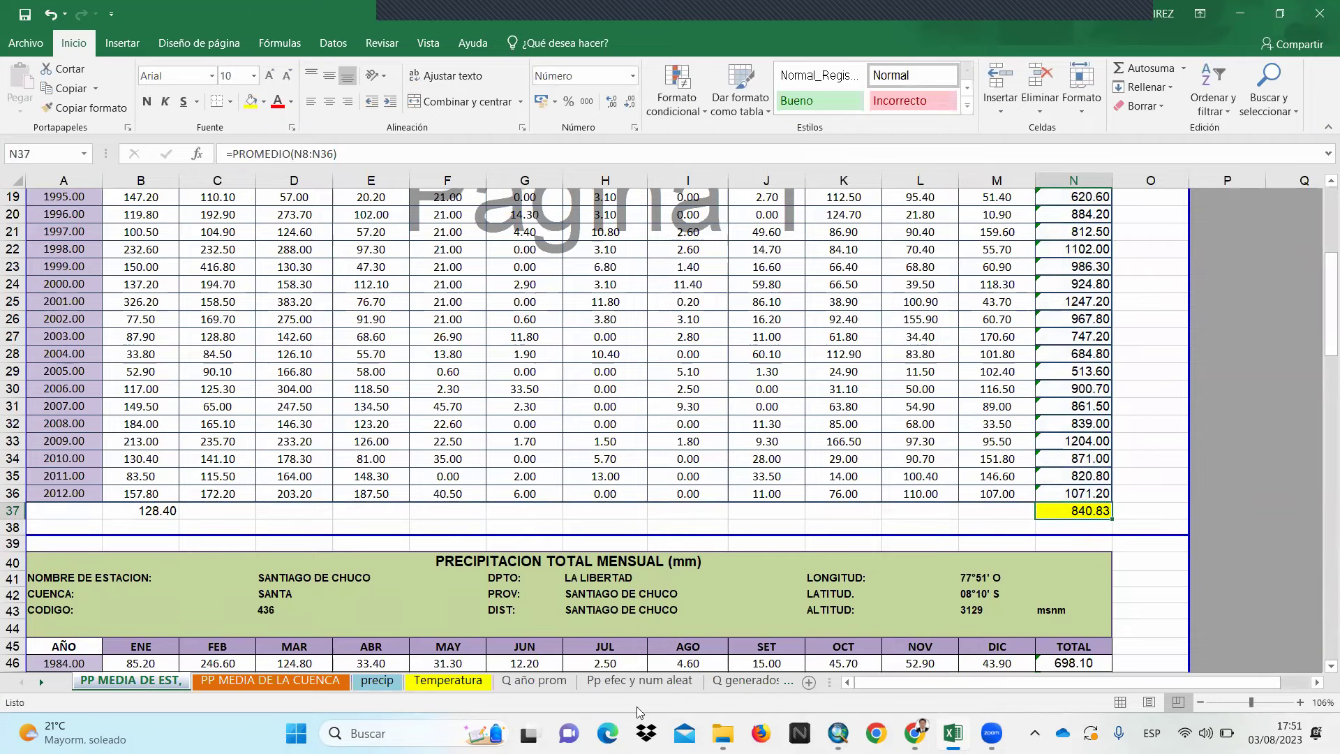
Review the basin's monthly precipitation table and its monthly averages in the precip sheet
{"action": "left_click", "coordinate": [377, 680]}
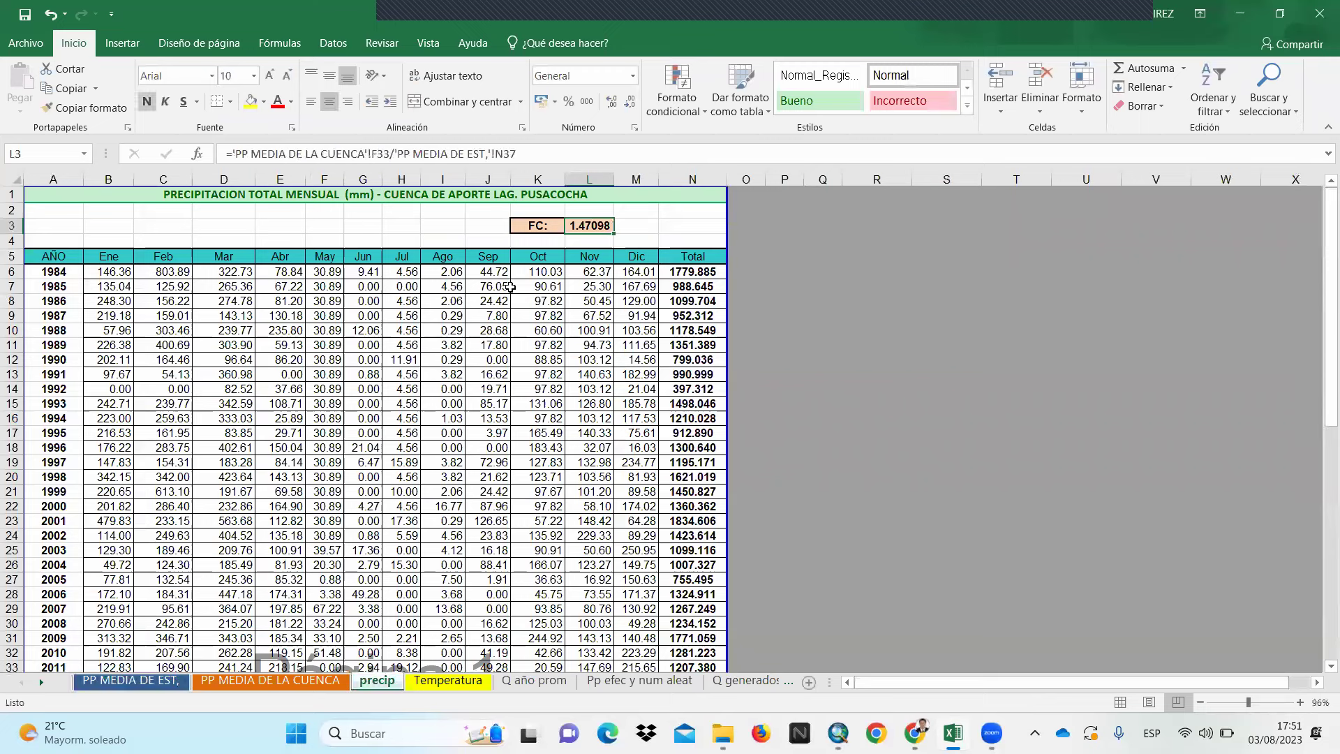
{"action": "left_click", "coordinate": [1033, 347]}
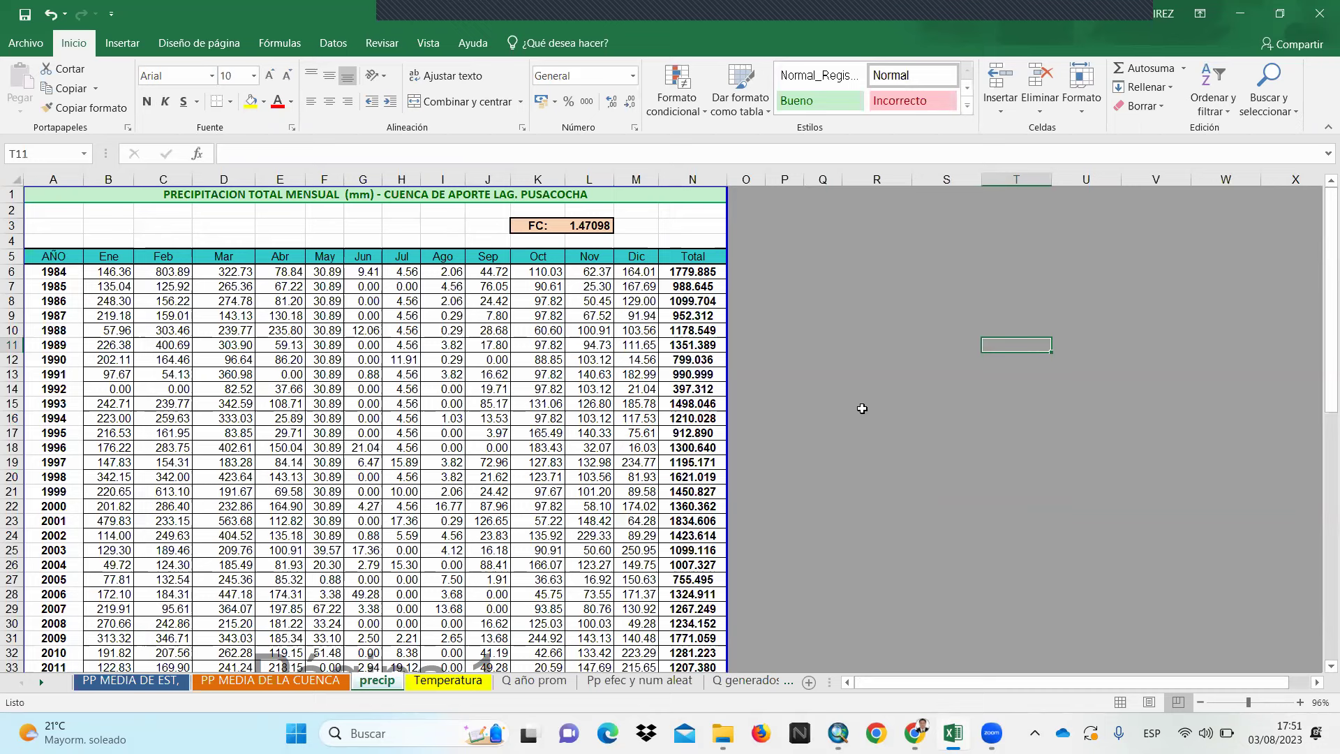
{"action": "scroll", "coordinate": [883, 394], "scroll_direction": "down", "scroll_amount": 4}
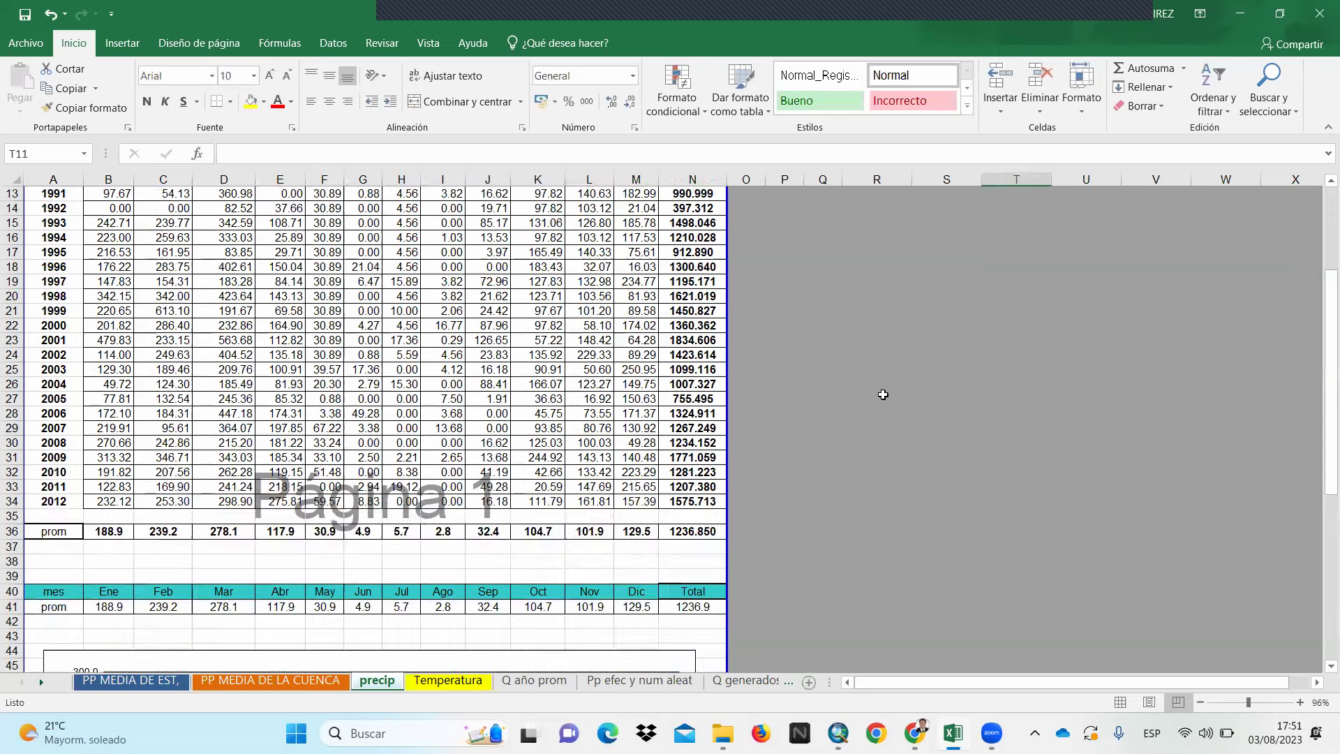
{"action": "scroll", "coordinate": [883, 394], "scroll_direction": "down", "scroll_amount": 5}
{"action": "scroll", "coordinate": [880, 394], "scroll_direction": "up", "scroll_amount": 7}
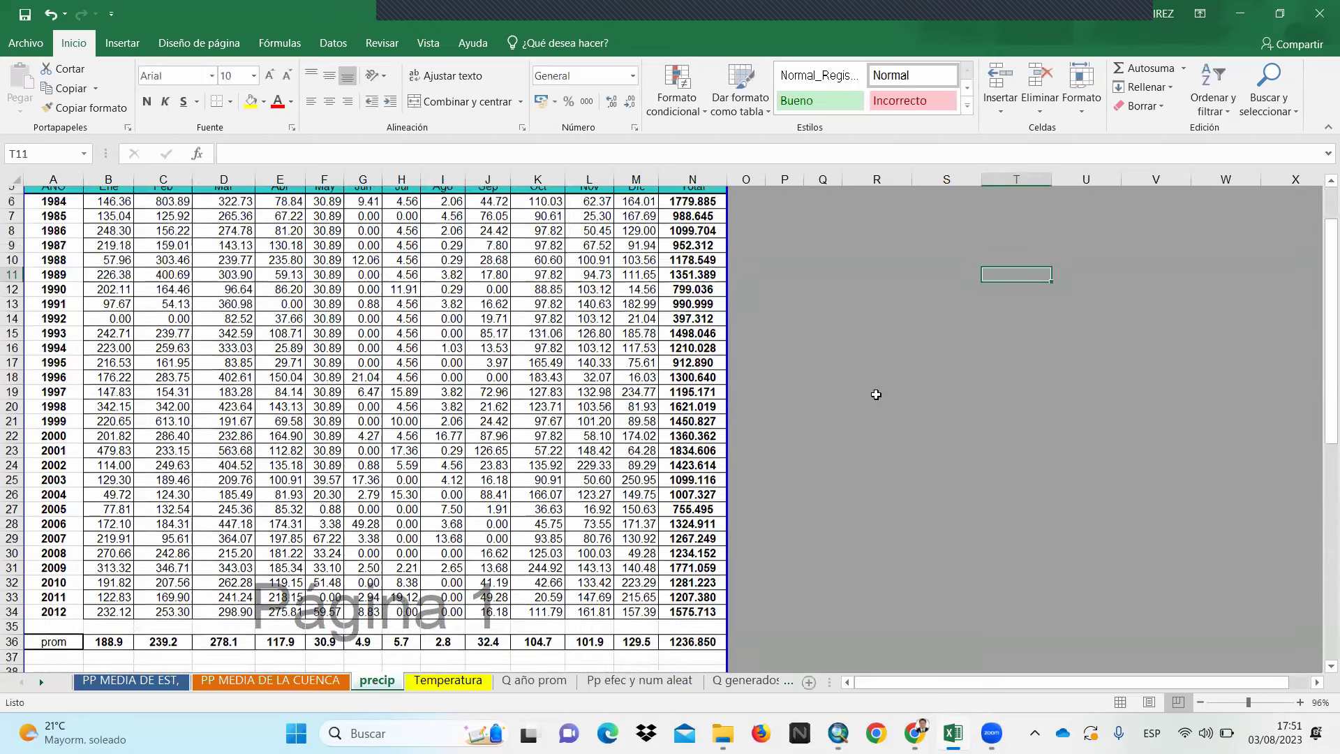
Inspect the January 1984 formula in B6 of the precip sheet and follow its reference to the PP MEDIA DE EST sheet
{"action": "scroll", "coordinate": [874, 383], "scroll_direction": "up", "scroll_amount": 2}
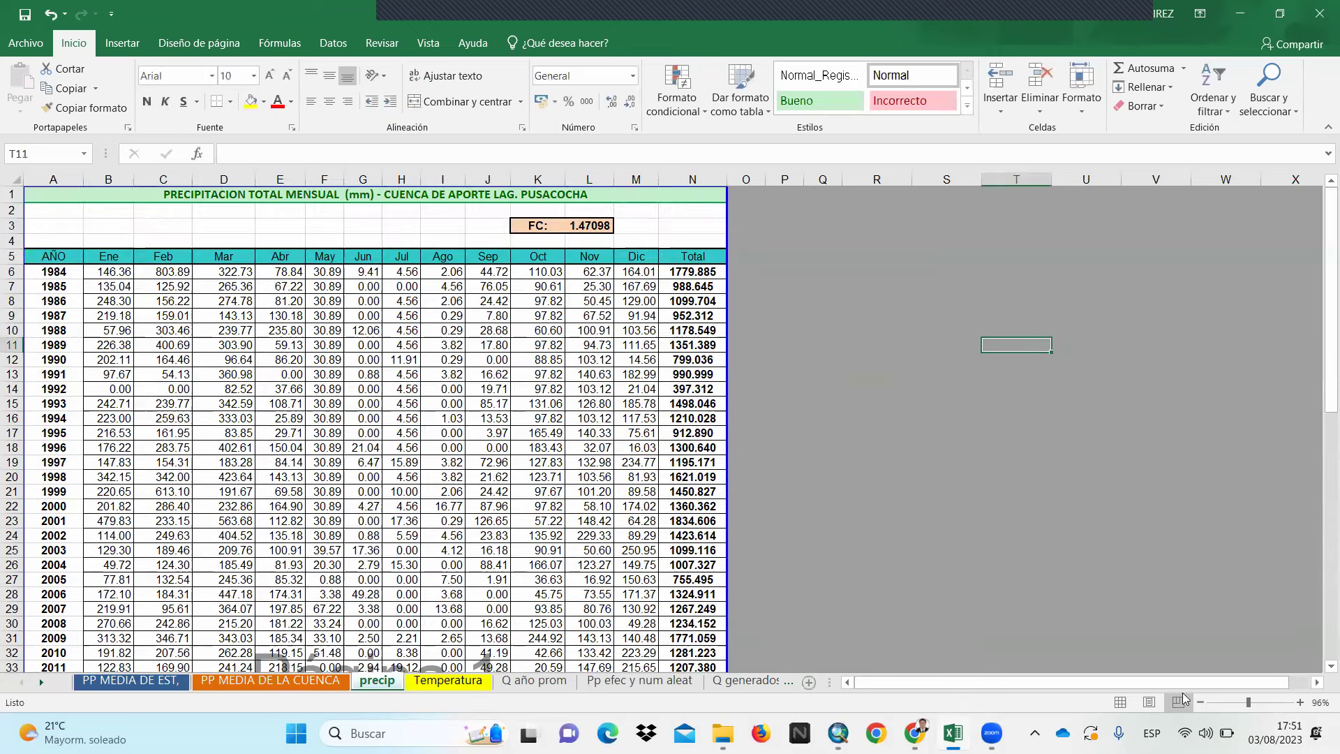
{"action": "double_click", "coordinate": [117, 274]}
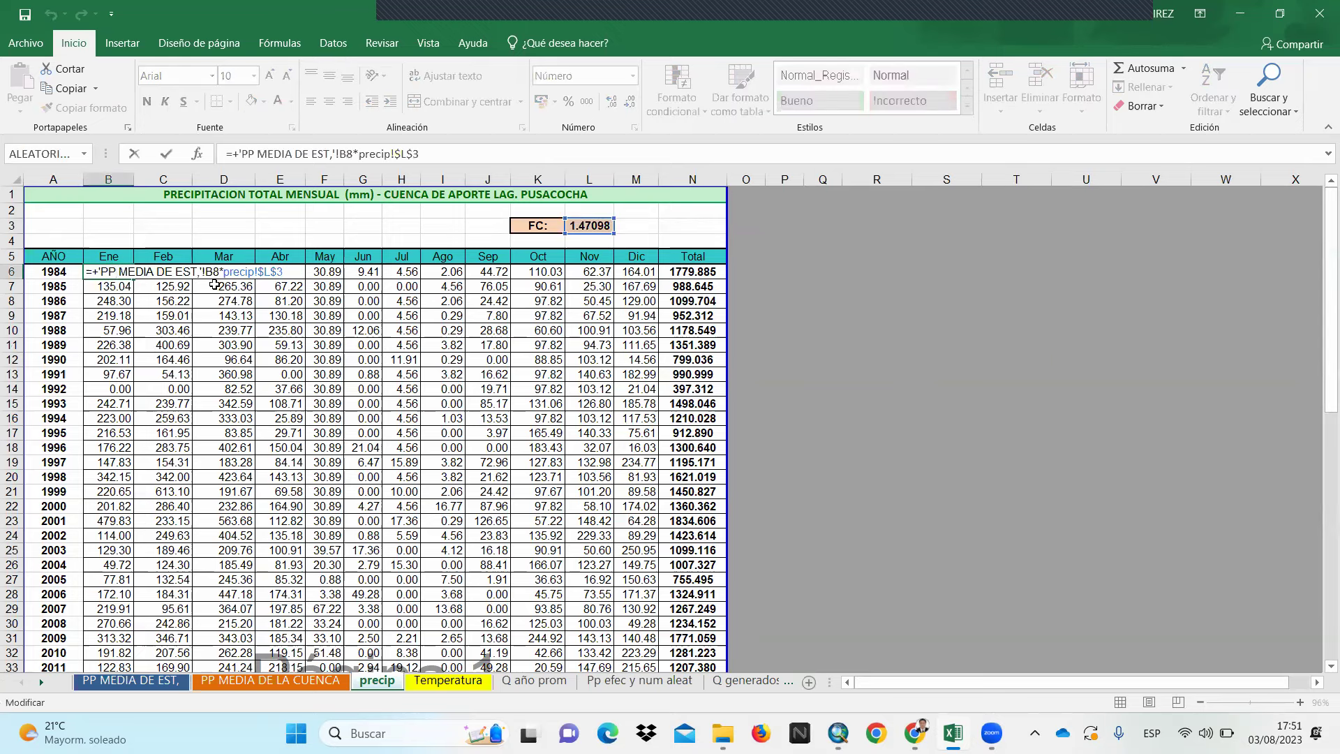
{"action": "key", "text": "Escape"}
{"action": "key", "text": "ctrl+Page_Up"}
{"action": "key", "text": "ctrl+Page_Up"}
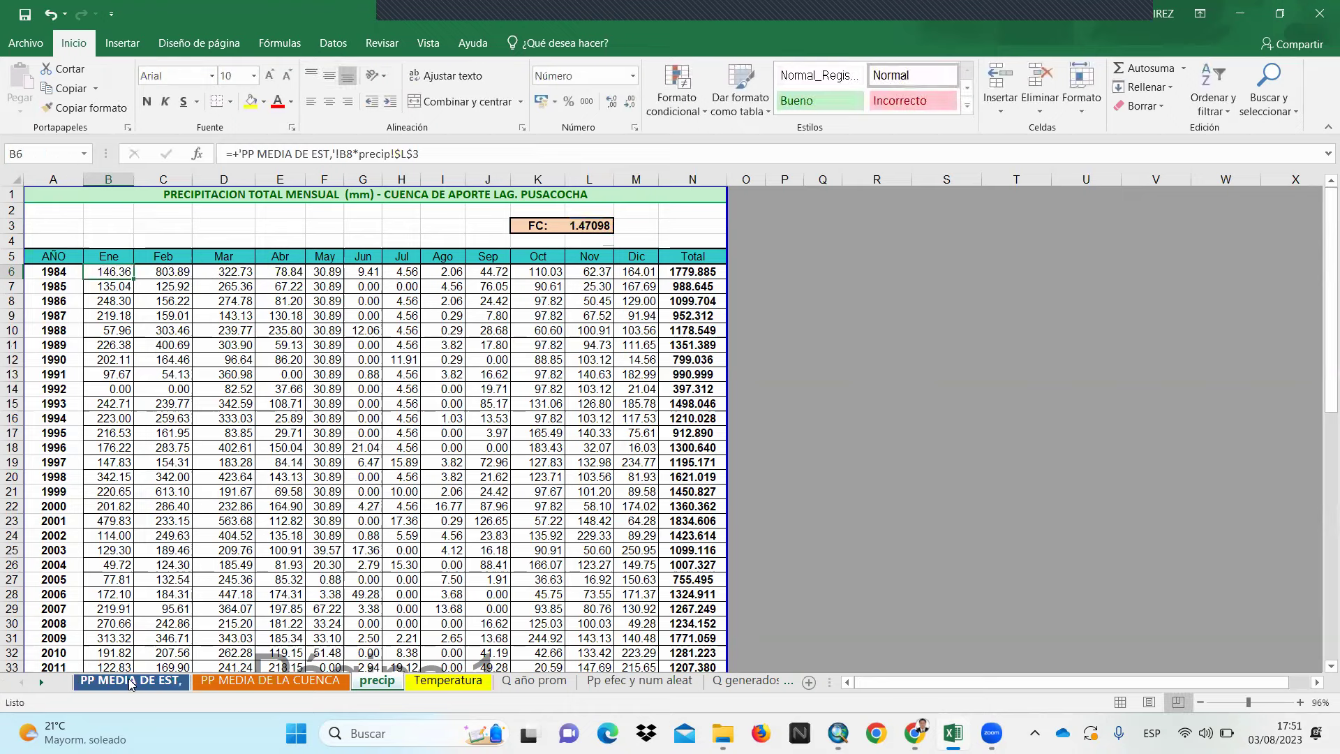
{"action": "key", "text": "ctrl+Page_Up"}
{"action": "key", "text": "ctrl+Page_Up"}
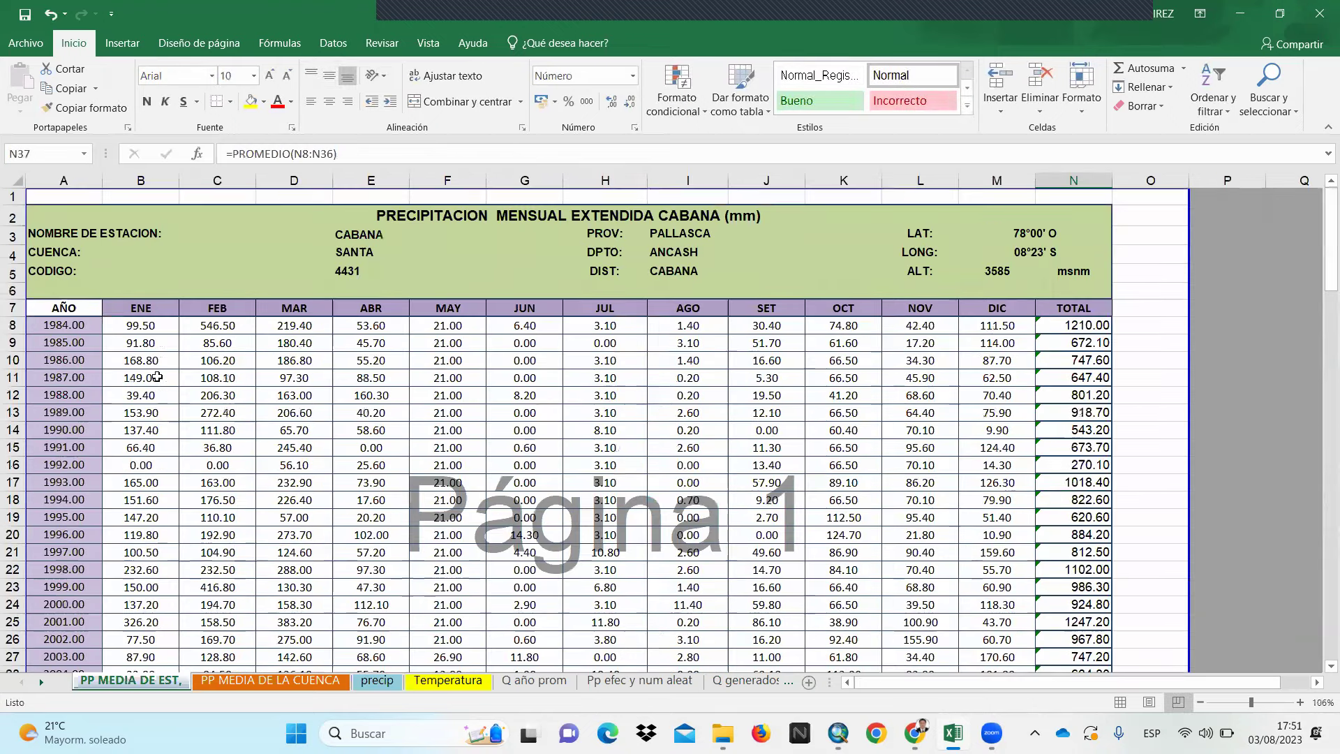
Check the station's January precipitation values from 1984 to 1986 that feed the basin table
{"action": "left_click", "coordinate": [151, 327]}
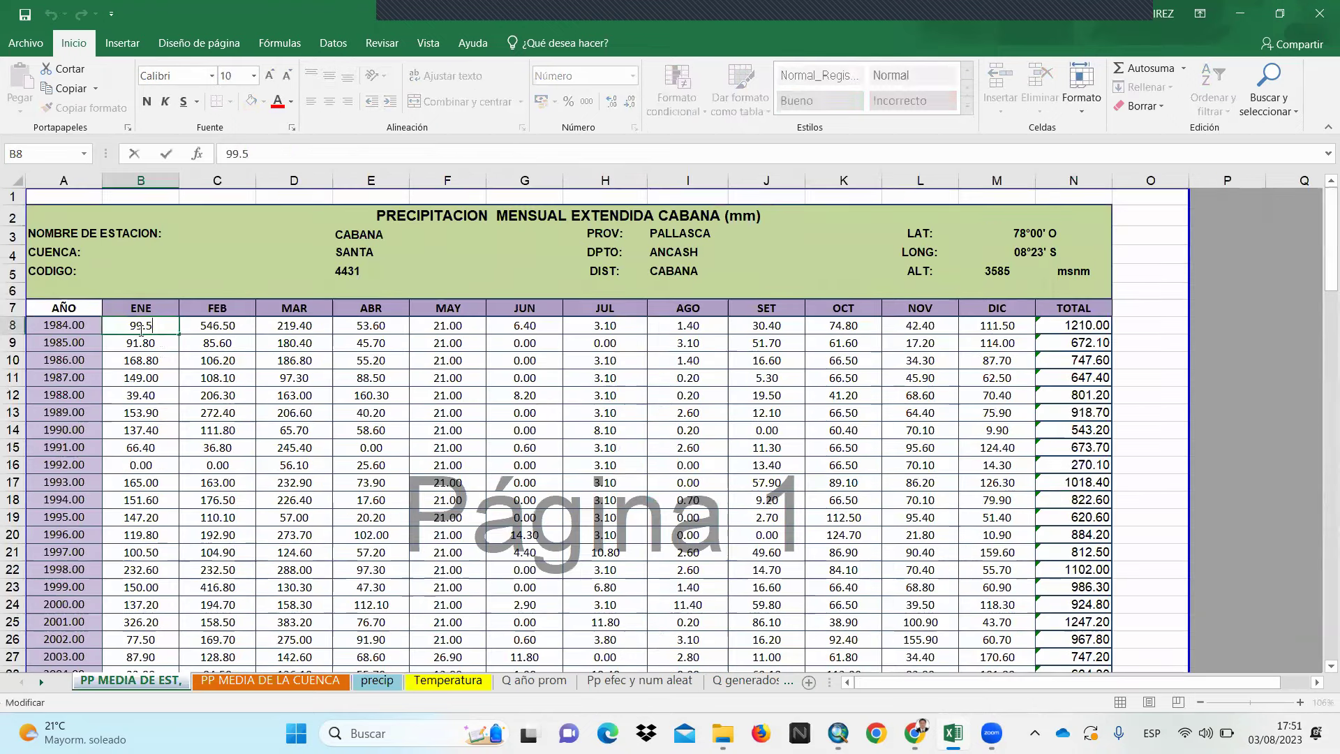
{"action": "left_click", "coordinate": [144, 349]}
{"action": "left_click", "coordinate": [143, 361]}
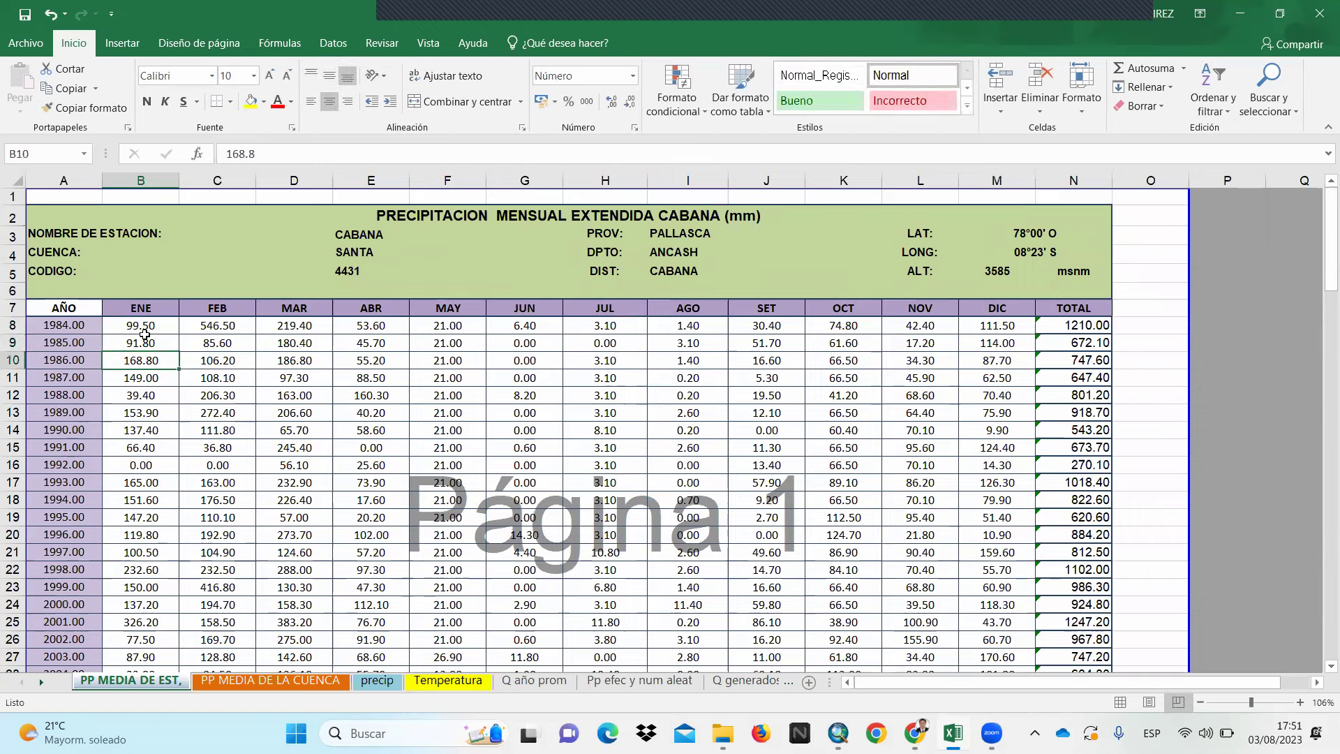
{"action": "scroll", "coordinate": [145, 335], "scroll_direction": "down", "scroll_amount": 1}
{"action": "scroll", "coordinate": [74, 290], "scroll_direction": "down", "scroll_amount": 4}
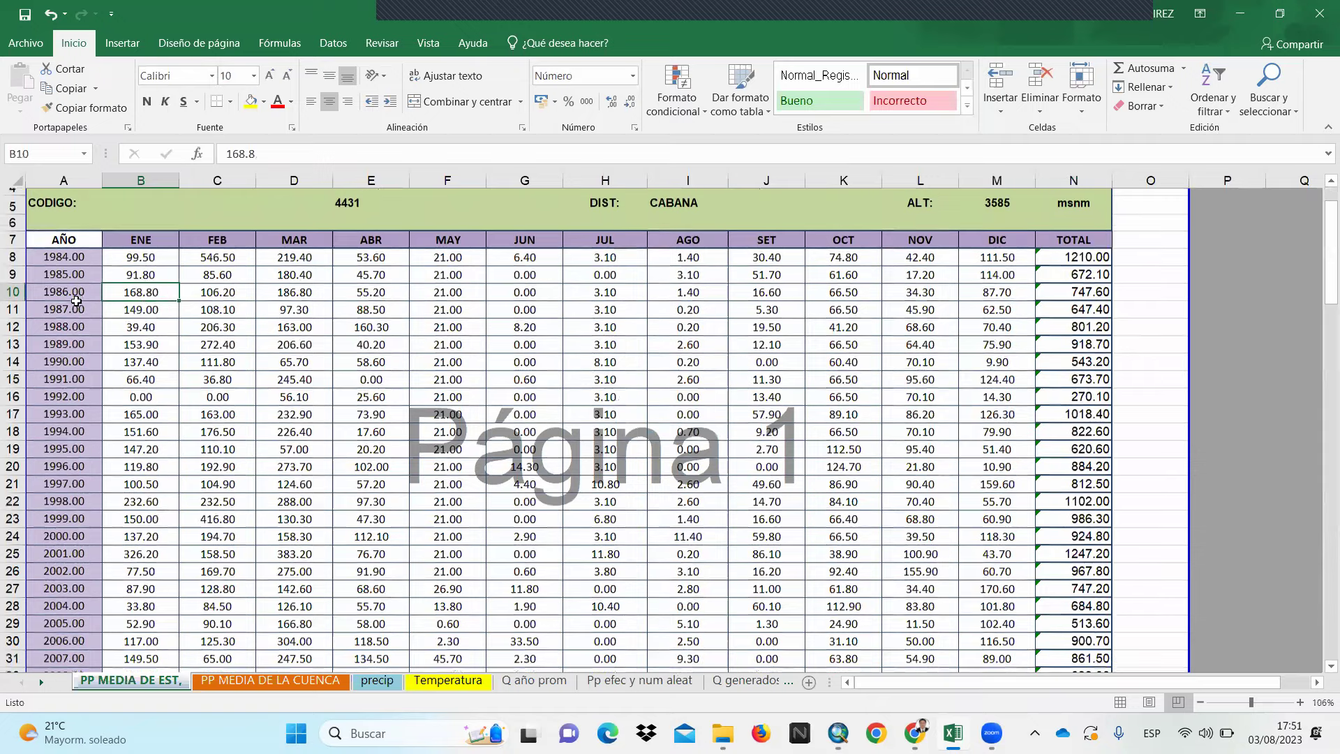
{"action": "scroll", "coordinate": [127, 571], "scroll_direction": "up", "scroll_amount": 3}
{"action": "scroll", "coordinate": [128, 565], "scroll_direction": "up", "scroll_amount": 3}
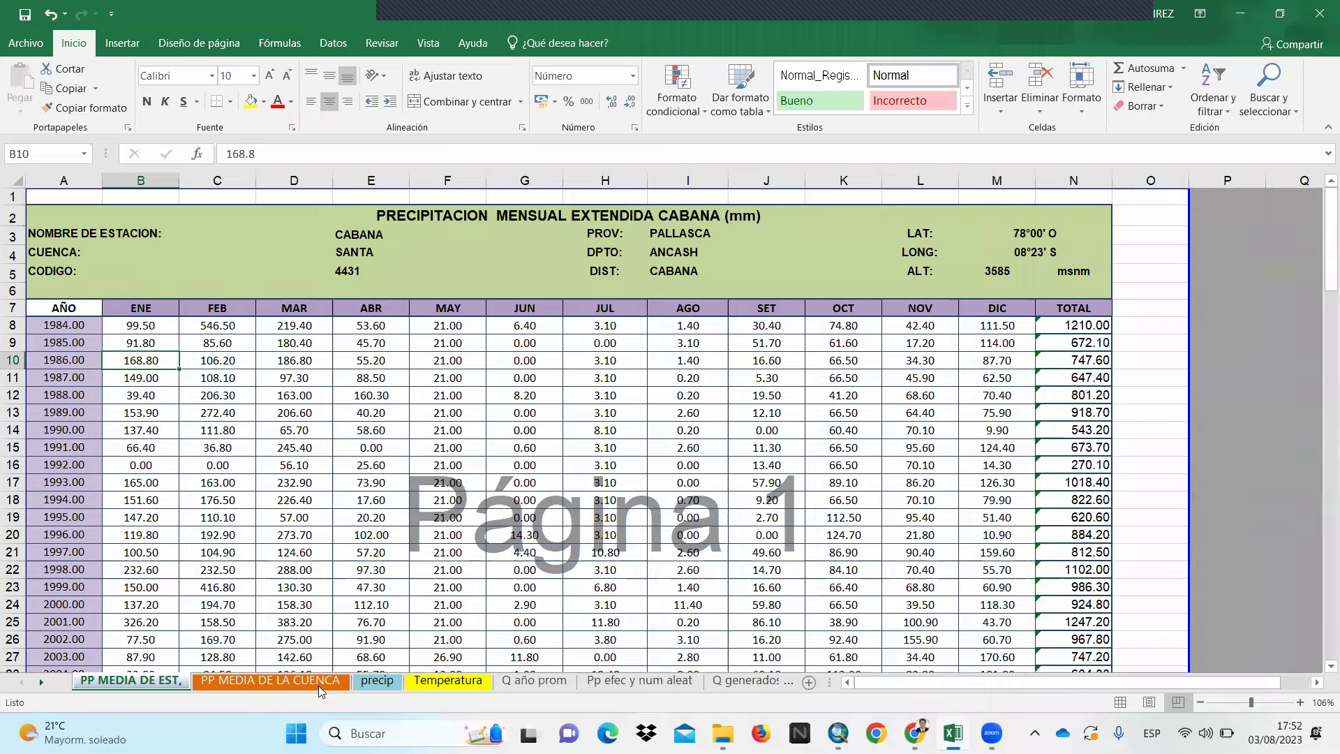
Compare the January formulas for 1984, 1985 and 1986 in B6 to B8 of the precip sheet
{"action": "left_click", "coordinate": [375, 684]}
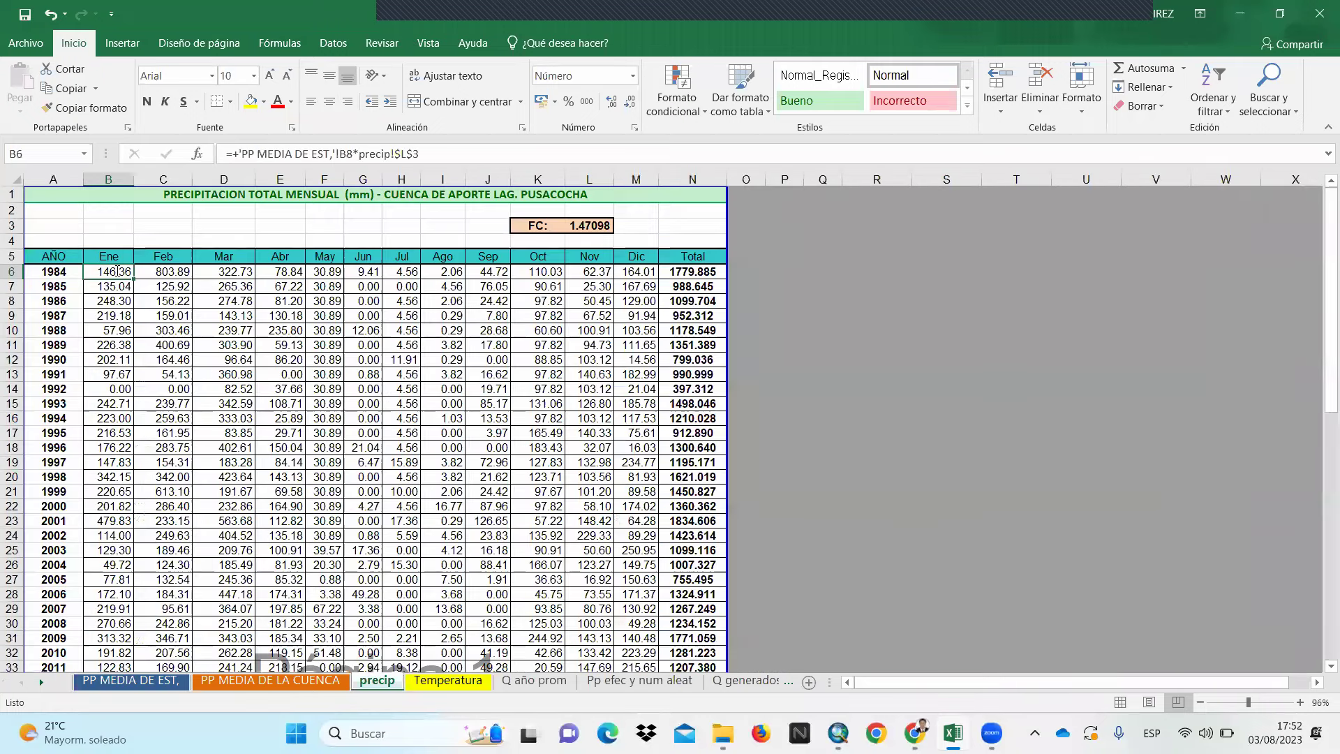
{"action": "key", "text": "F2"}
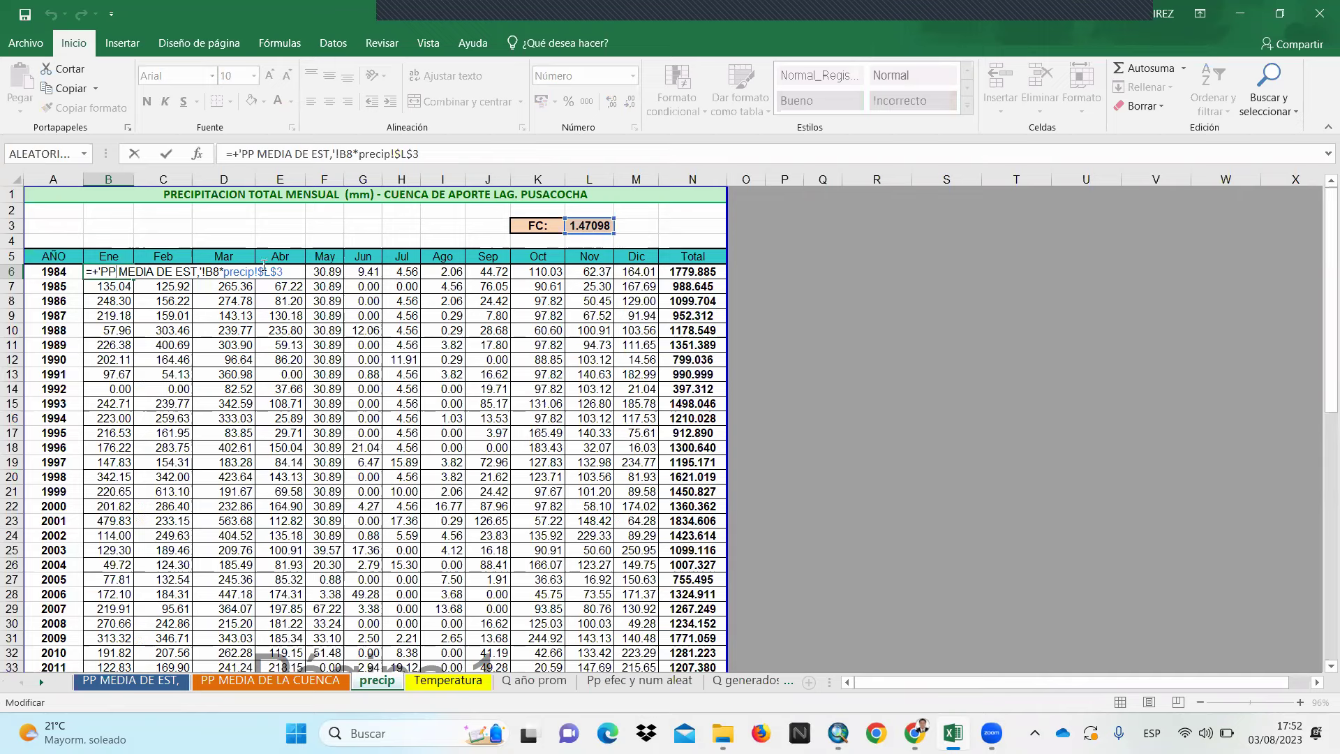
{"action": "key", "text": "Return"}
{"action": "double_click", "coordinate": [116, 287]}
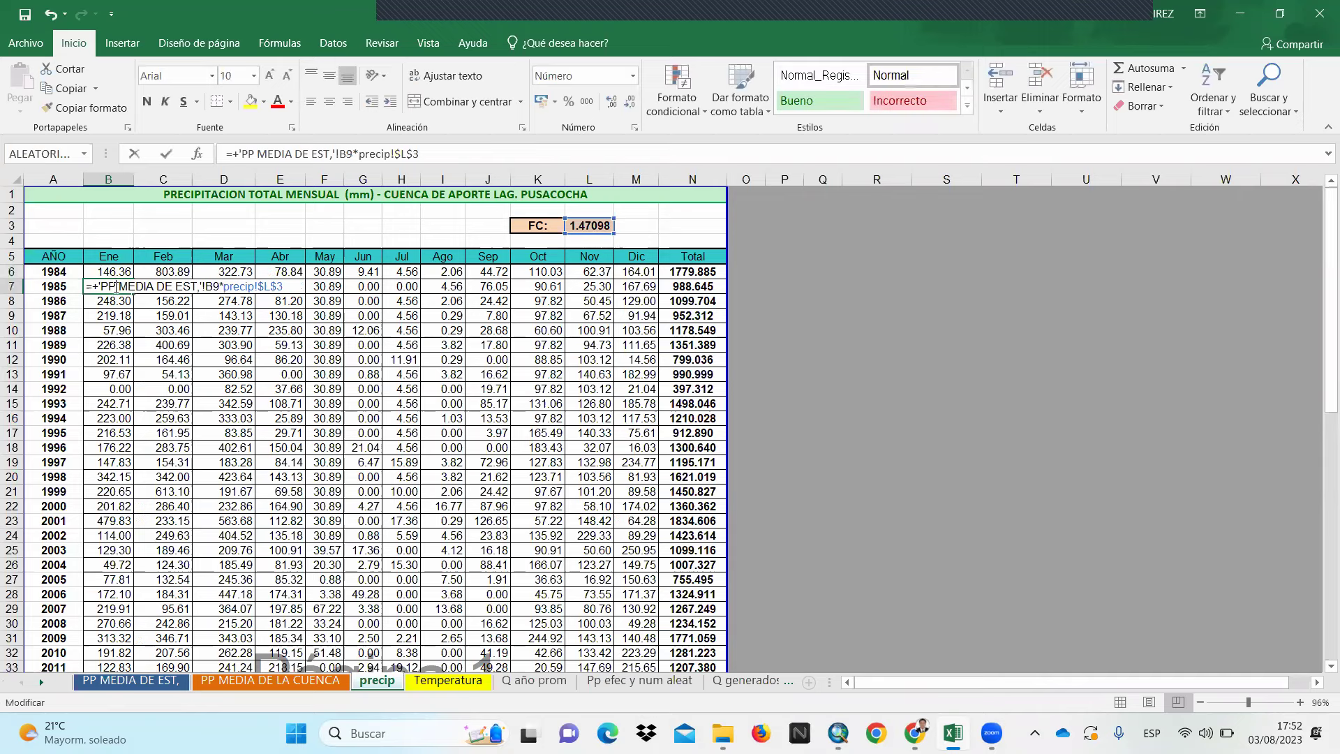
{"action": "key", "text": "Return"}
{"action": "key", "text": "F2"}
{"action": "key", "text": "Escape"}
Fill the January 1984 formula in B6 down the January column through 2012
{"action": "scroll", "coordinate": [112, 285], "scroll_direction": "down", "scroll_amount": 1}
{"action": "scroll", "coordinate": [113, 224], "scroll_direction": "down", "scroll_amount": 1}
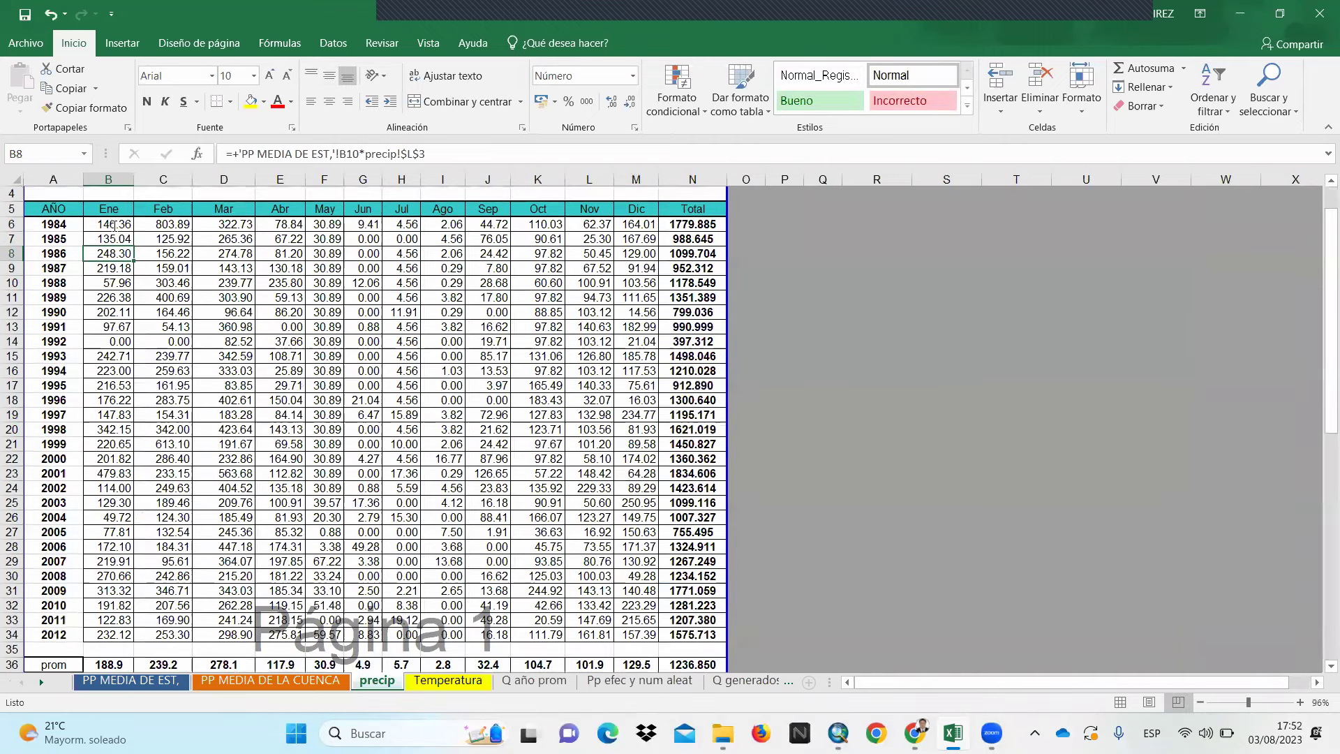
{"action": "left_click", "coordinate": [126, 226]}
{"action": "left_click_drag", "start_coordinate": [132, 235], "coordinate": [132, 637]}
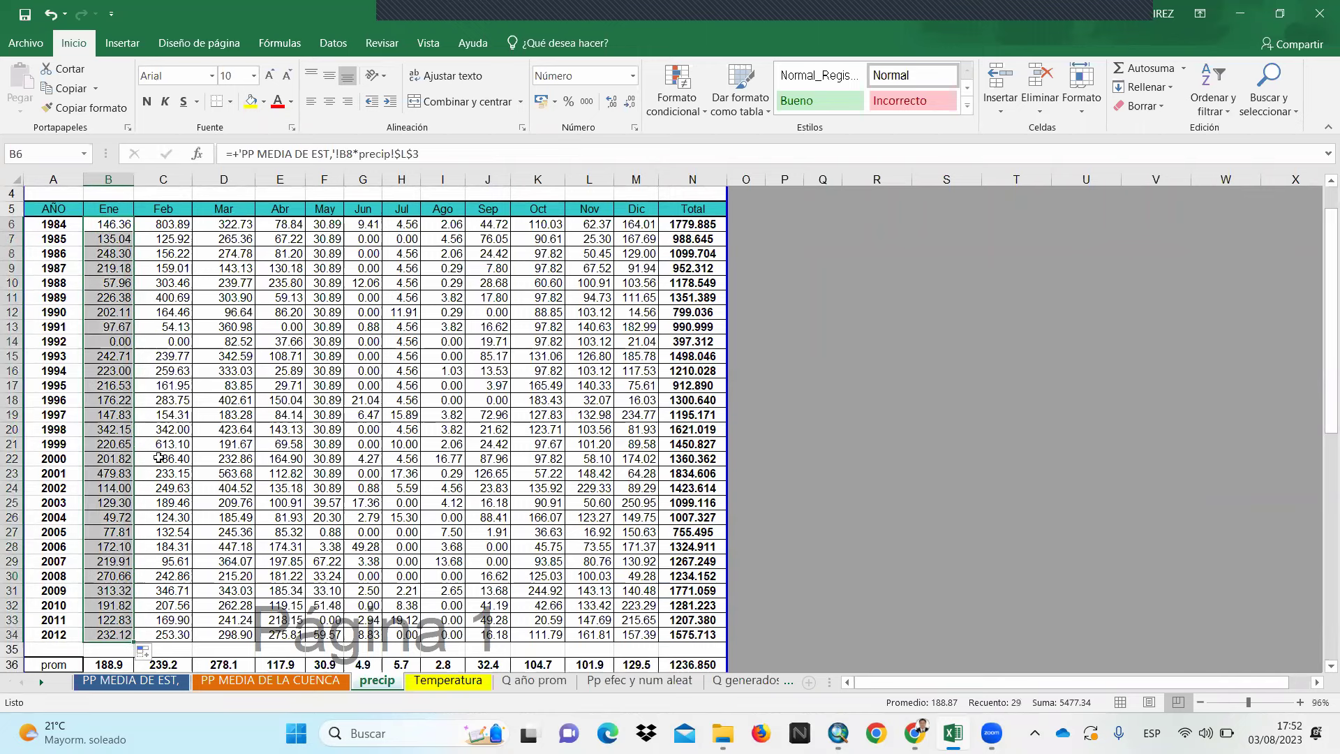
Fill the B6 formula across to December and down to 2012, covering the monthly table B6:M34
{"action": "left_click", "coordinate": [128, 234]}
{"action": "left_click_drag", "start_coordinate": [132, 232], "coordinate": [608, 560]}
{"action": "left_click_drag", "start_coordinate": [796, 491], "coordinate": [796, 491]}
{"action": "left_click", "coordinate": [796, 491]}
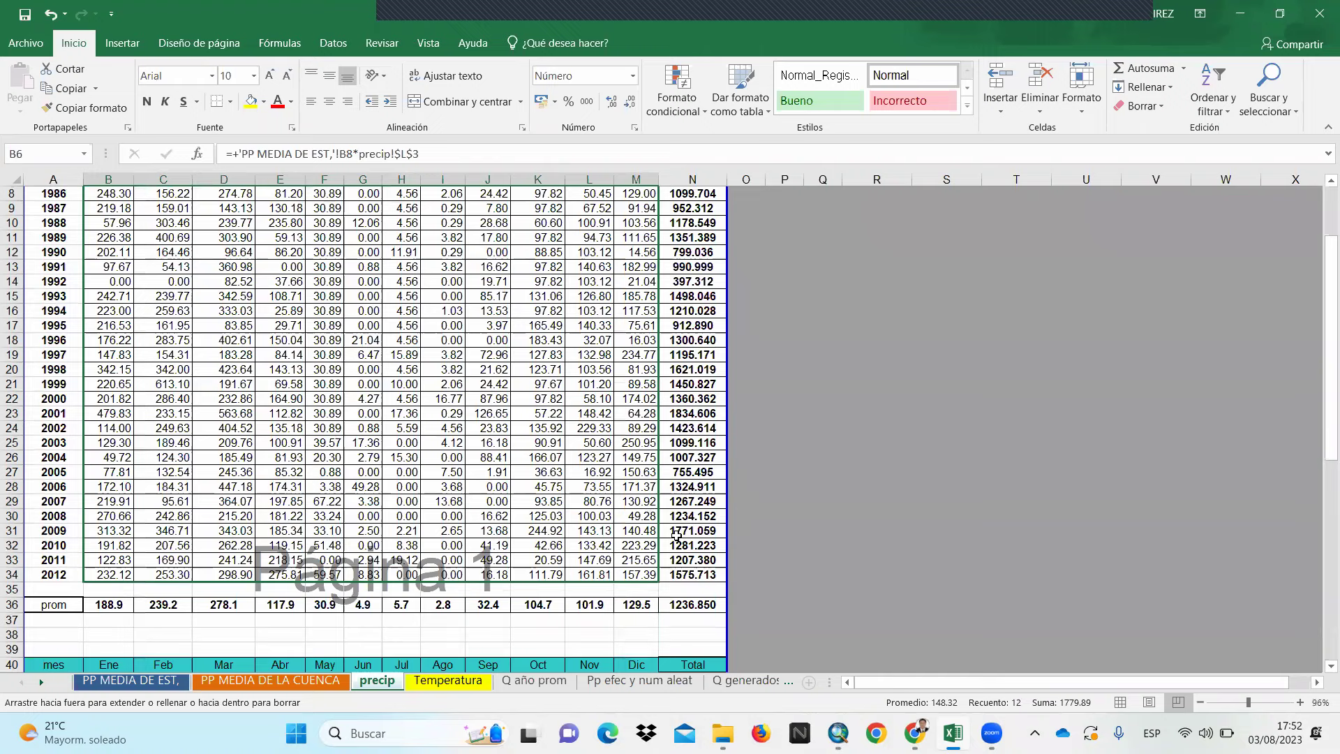
Check the filled formula in F14 and the SUMA formula for the 1984 annual total in N6
{"action": "scroll", "coordinate": [600, 499], "scroll_direction": "up", "scroll_amount": 3}
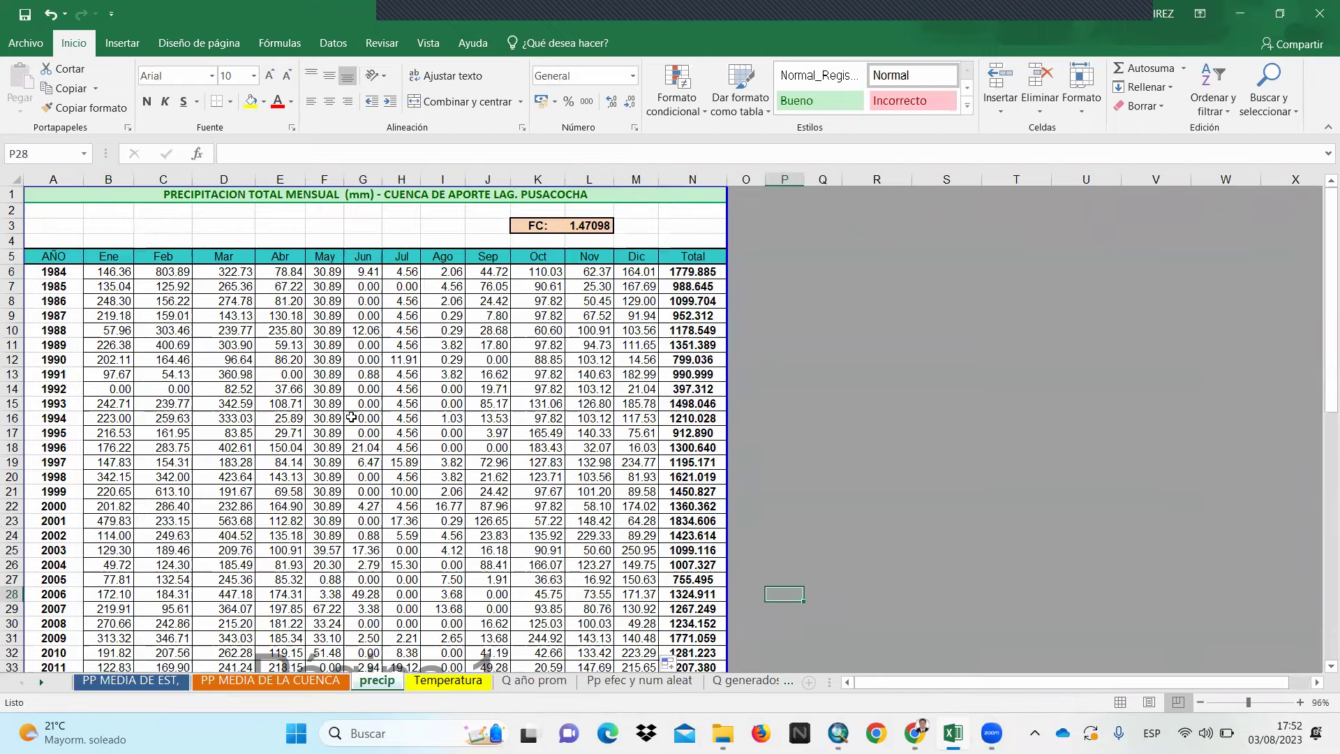
{"action": "left_click", "coordinate": [326, 391]}
{"action": "scroll", "coordinate": [327, 398], "scroll_direction": "down", "scroll_amount": 1}
{"action": "scroll", "coordinate": [327, 398], "scroll_direction": "up", "scroll_amount": 1}
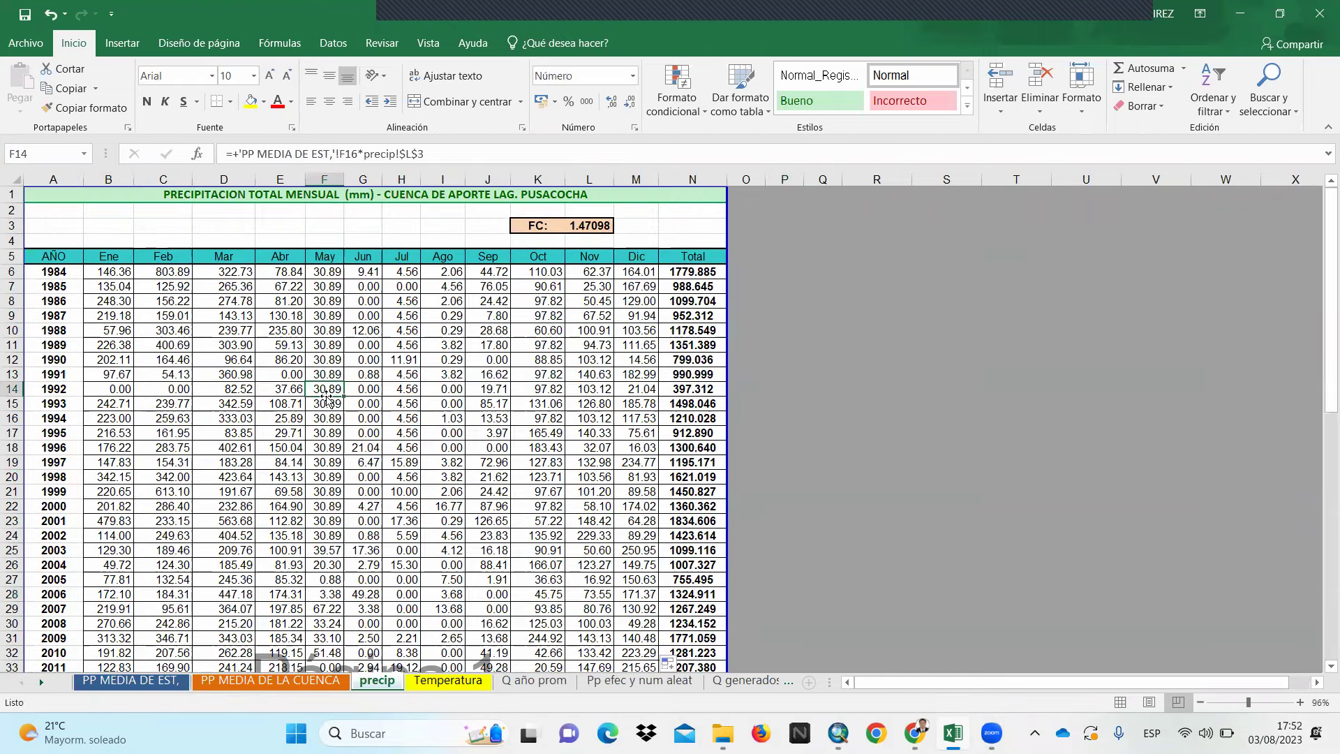
{"action": "double_click", "coordinate": [696, 271]}
{"action": "key", "text": "Escape"}
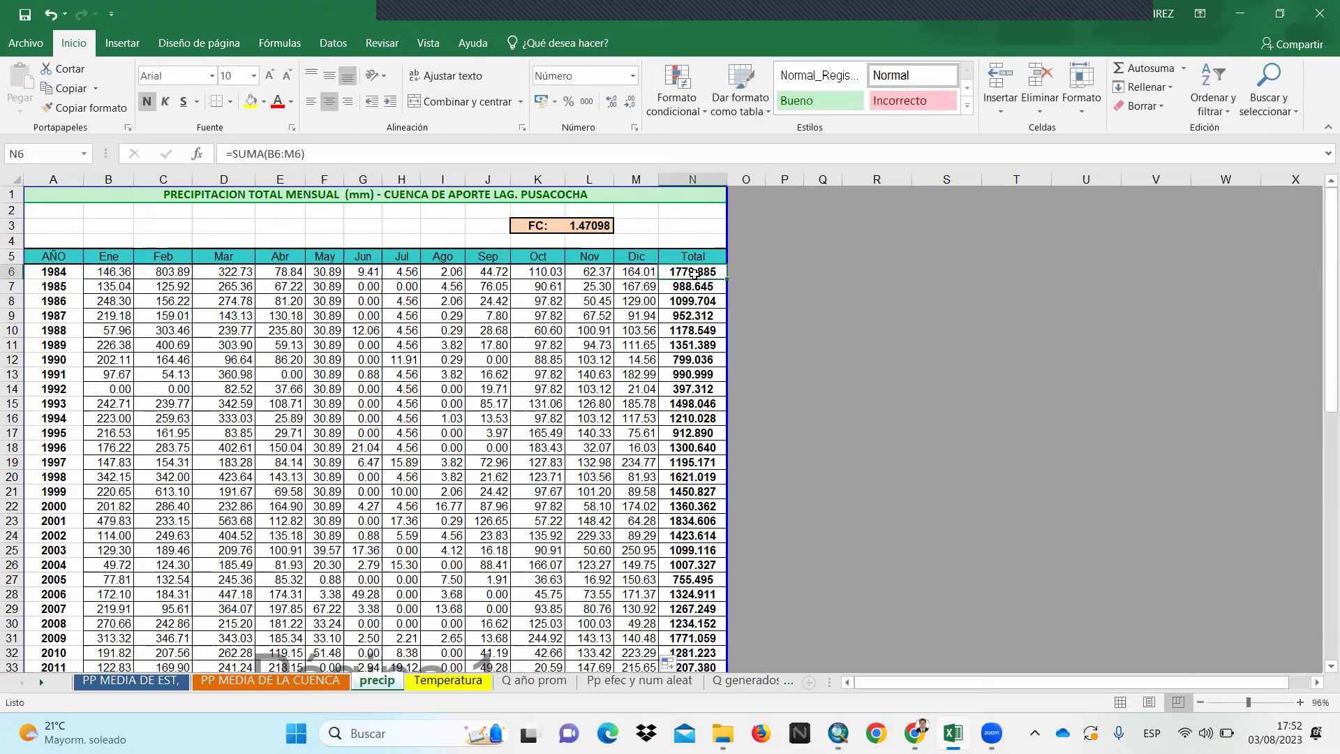
{"action": "scroll", "coordinate": [690, 284], "scroll_direction": "down", "scroll_amount": 2}
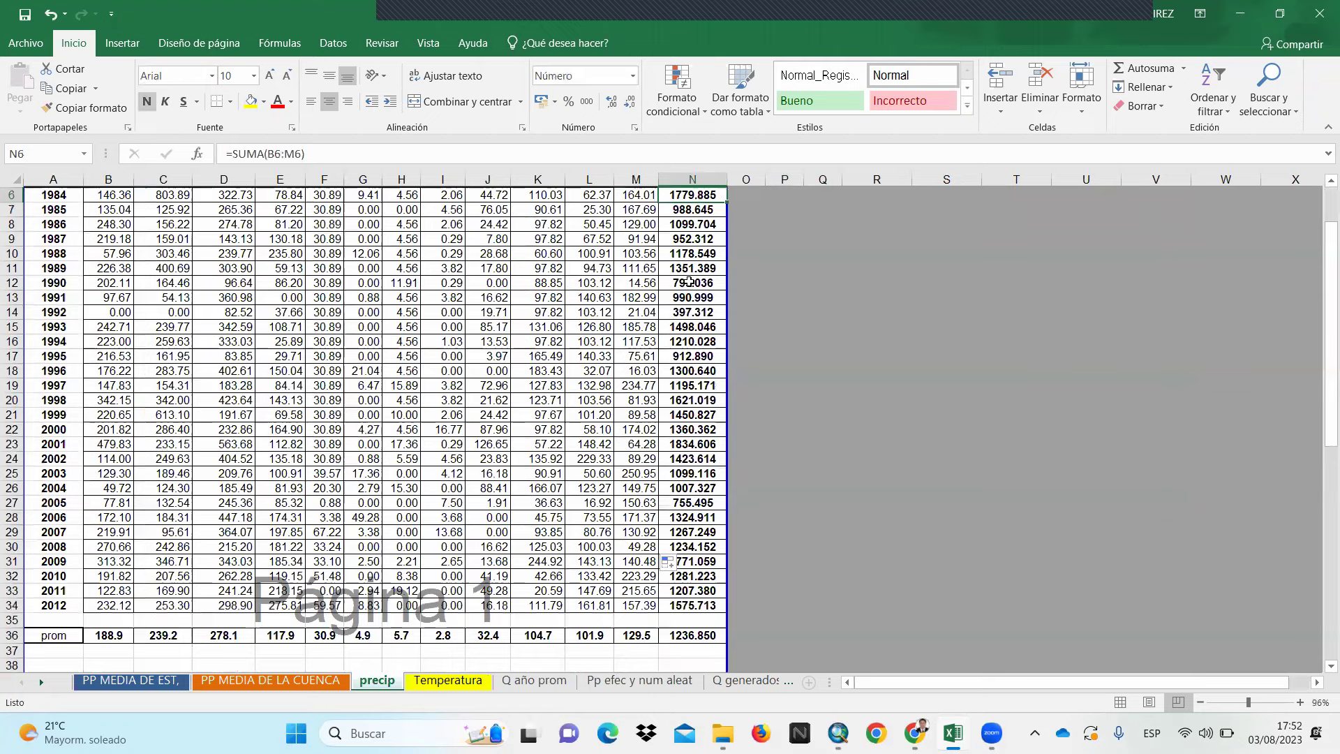
{"action": "scroll", "coordinate": [690, 282], "scroll_direction": "down", "scroll_amount": 3}
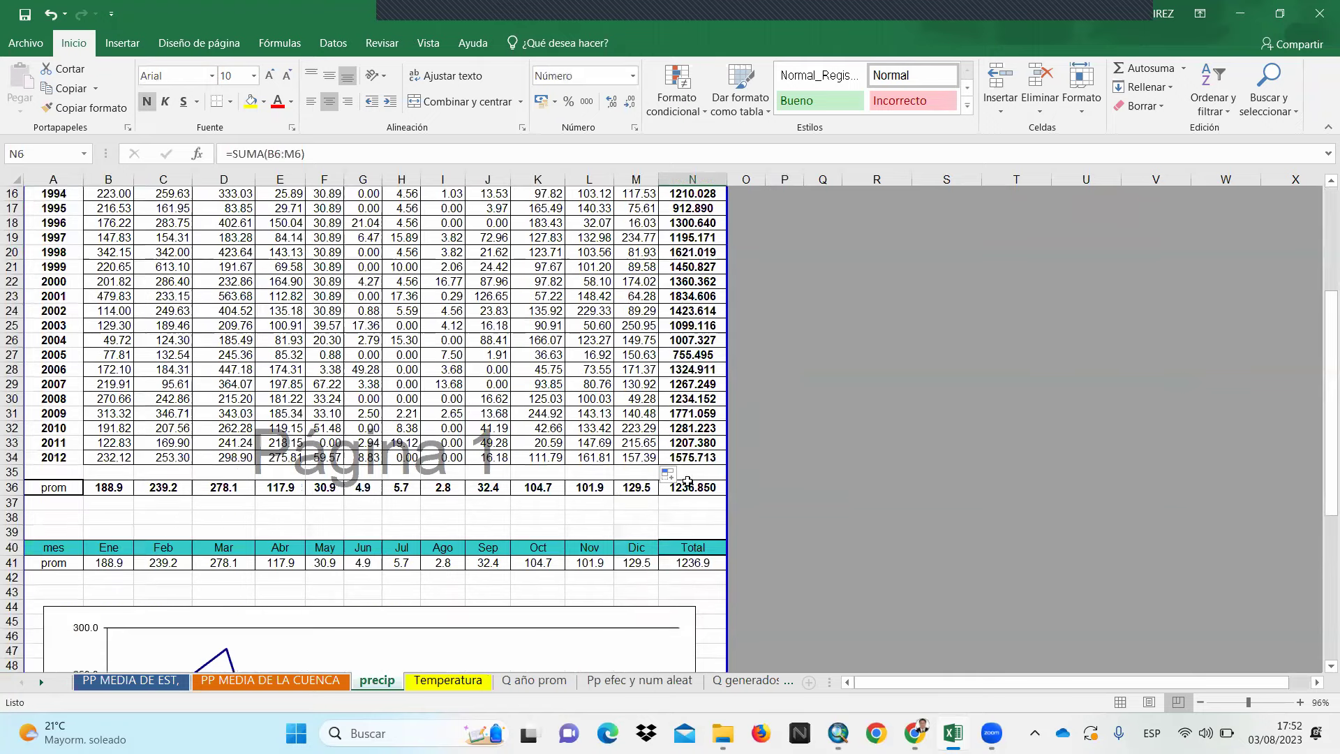
{"action": "left_click", "coordinate": [819, 513]}
{"action": "scroll", "coordinate": [819, 508], "scroll_direction": "down", "scroll_amount": 1}
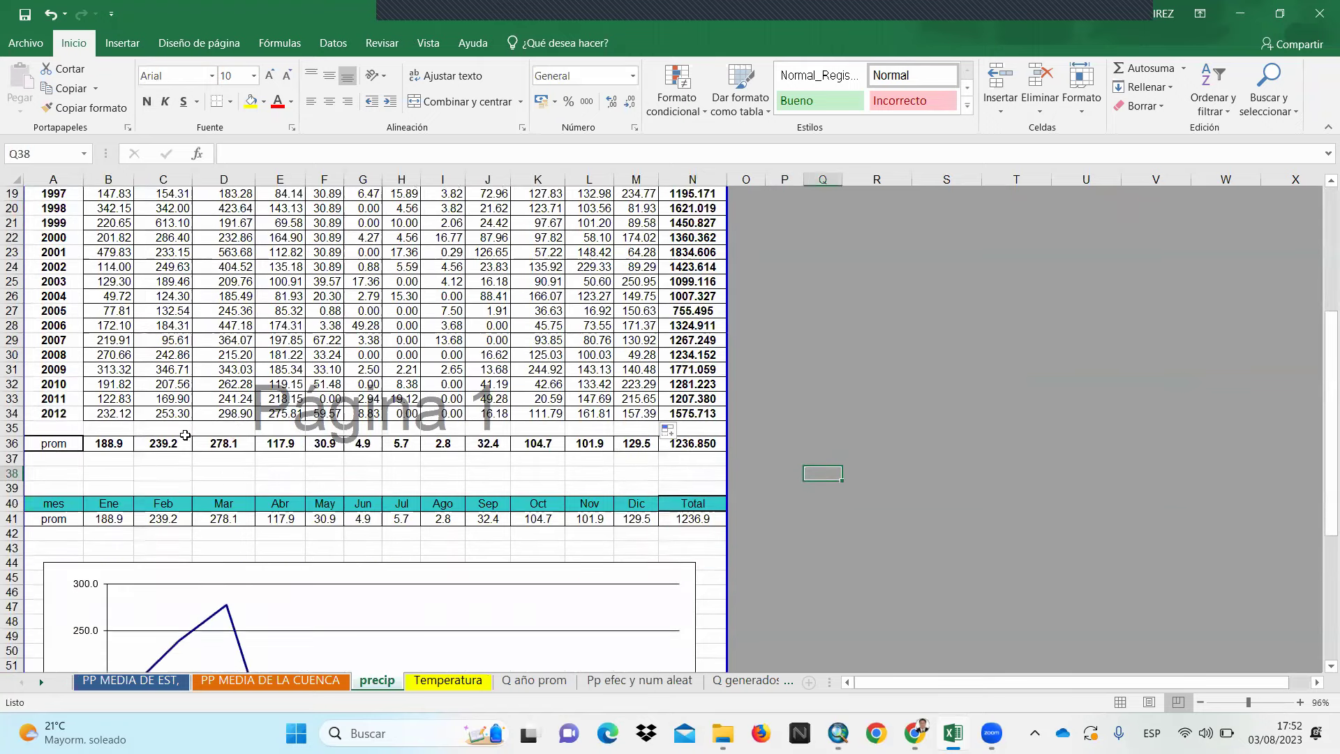
Inspect the PROMEDIO formulas for January, February and March in row 36, tracing the January range from B6 to B34
{"action": "double_click", "coordinate": [113, 443]}
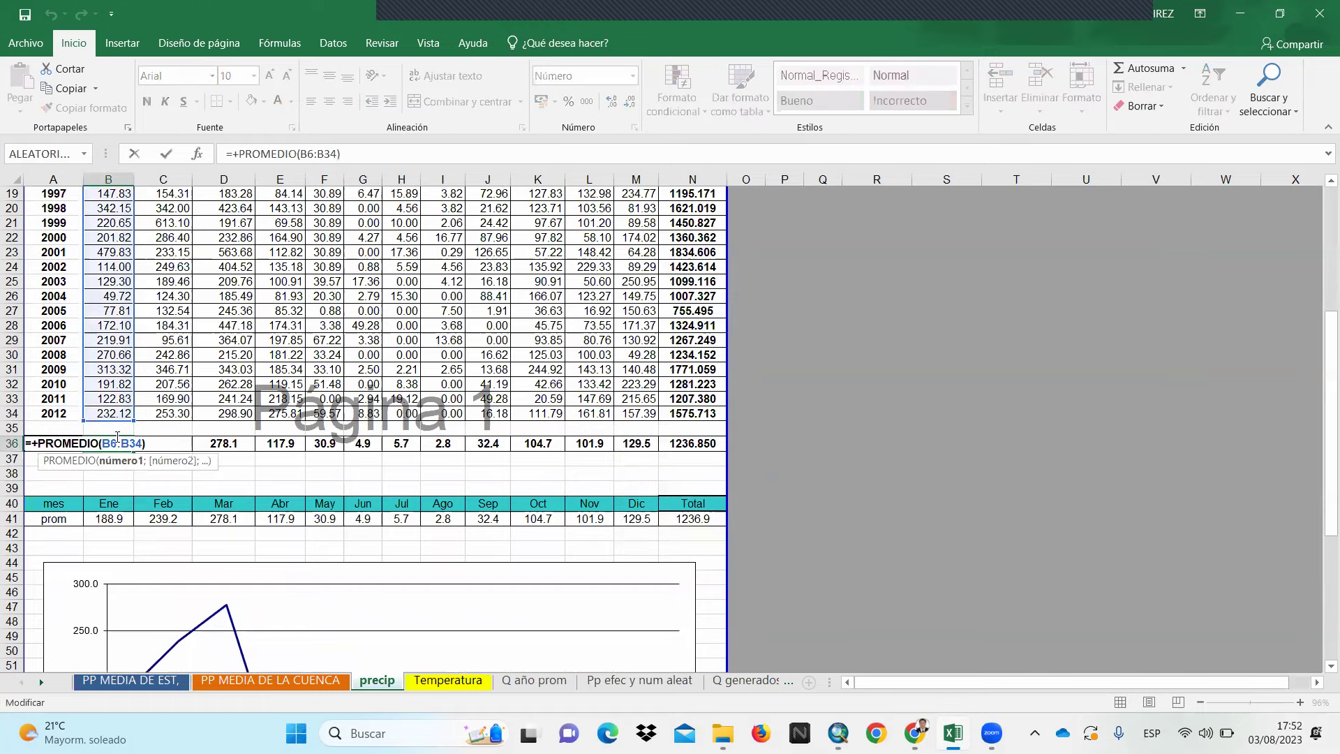
{"action": "scroll", "coordinate": [116, 409], "scroll_direction": "up", "scroll_amount": 1}
{"action": "scroll", "coordinate": [112, 277], "scroll_direction": "up", "scroll_amount": 5}
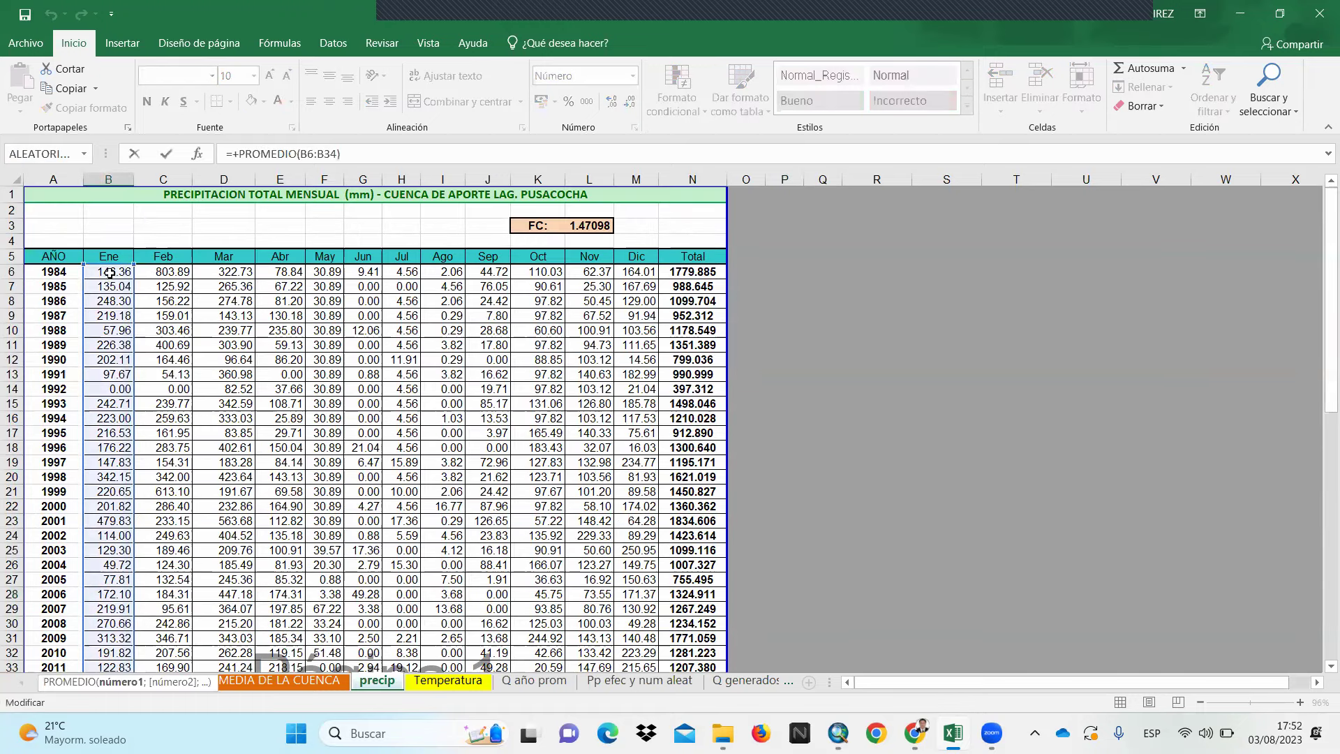
{"action": "scroll", "coordinate": [110, 274], "scroll_direction": "down", "scroll_amount": 2}
{"action": "scroll", "coordinate": [139, 495], "scroll_direction": "down", "scroll_amount": 3}
{"action": "key", "text": "Escape"}
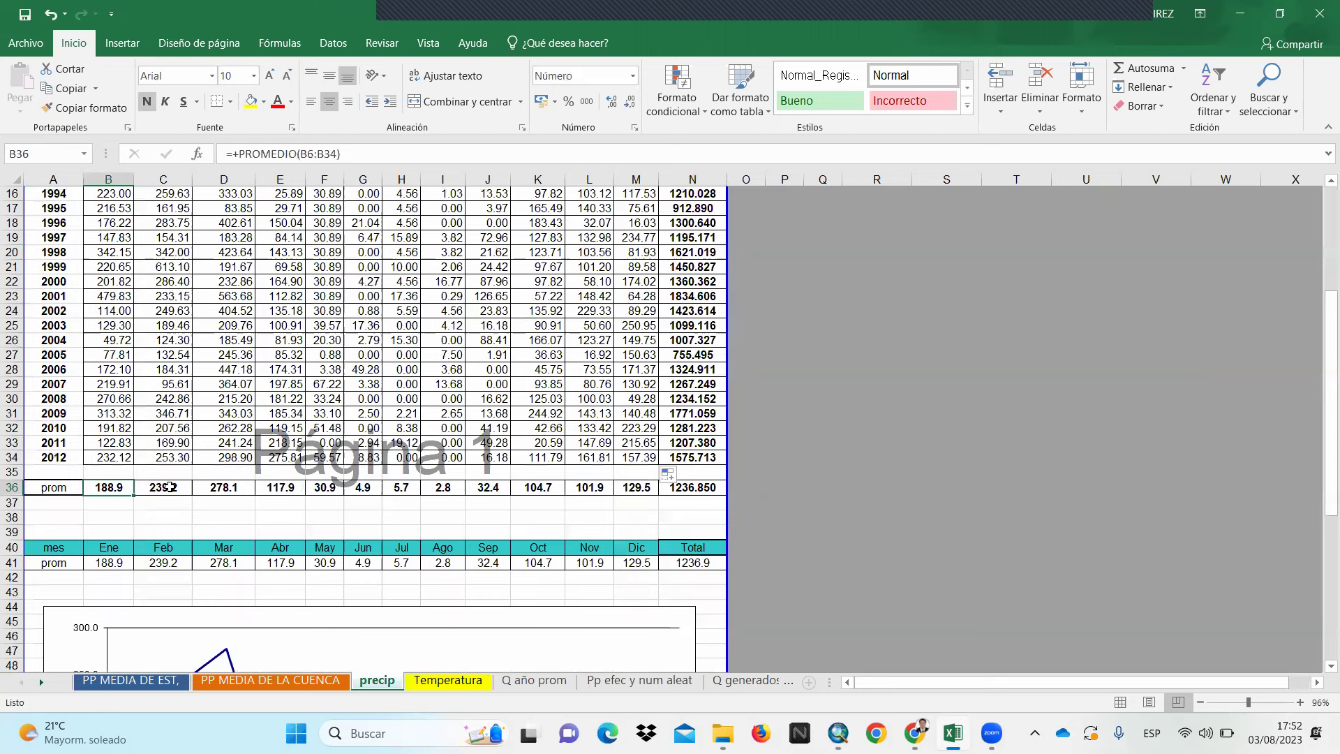
{"action": "double_click", "coordinate": [169, 486]}
{"action": "key", "text": "Escape"}
{"action": "left_click", "coordinate": [234, 489]}
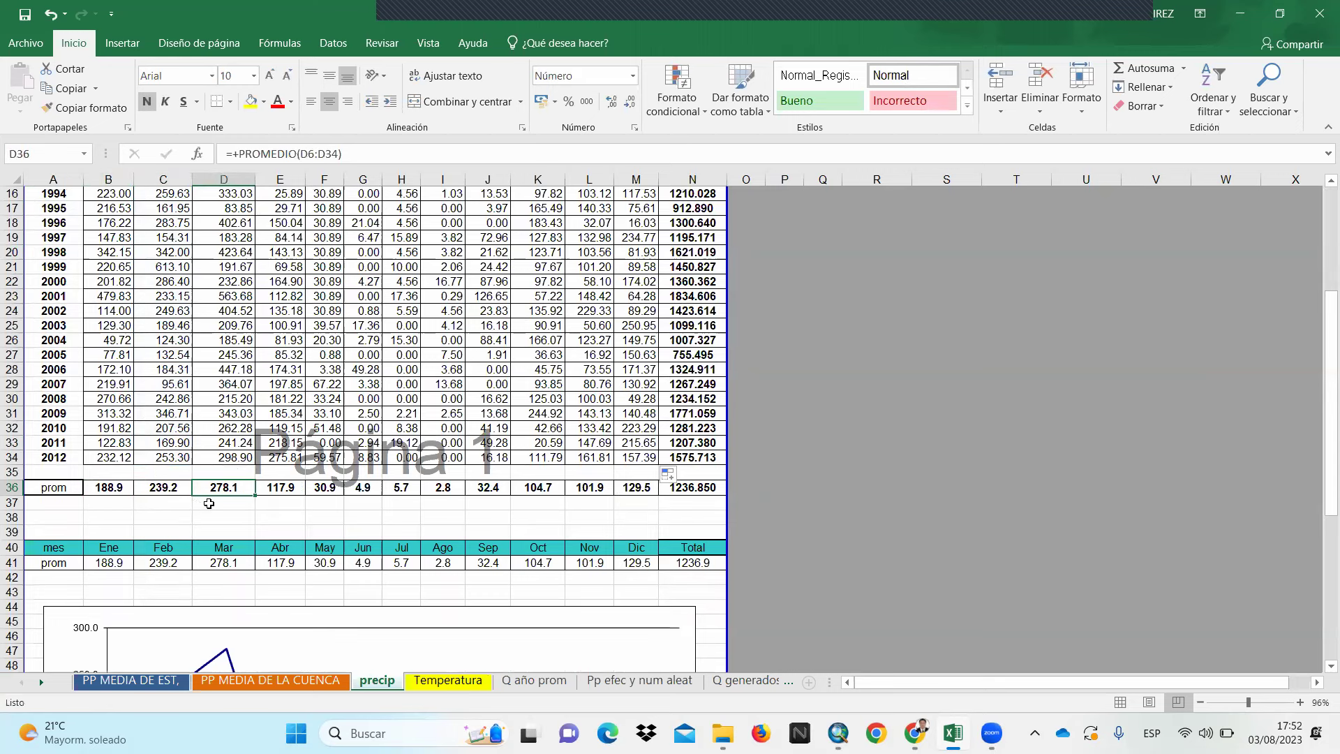
{"action": "left_click", "coordinate": [249, 506]}
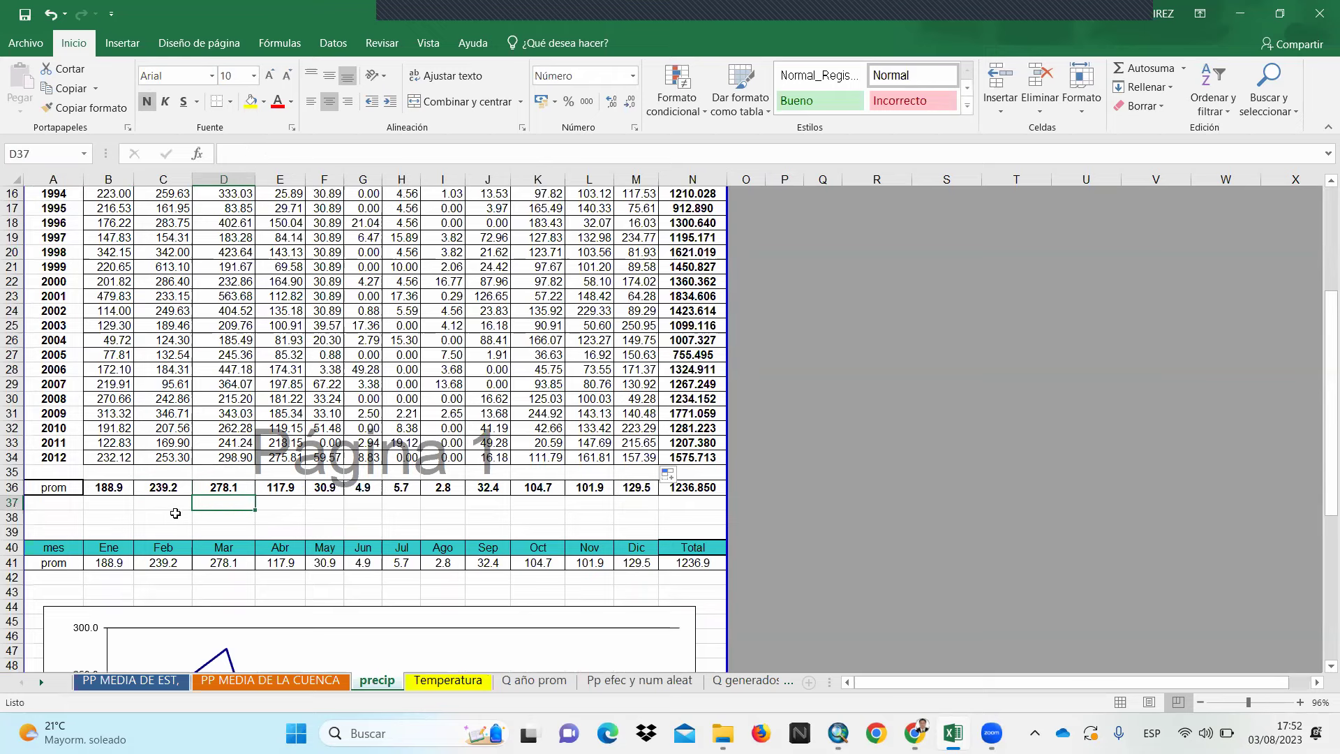
{"action": "scroll", "coordinate": [157, 514], "scroll_direction": "up", "scroll_amount": 1}
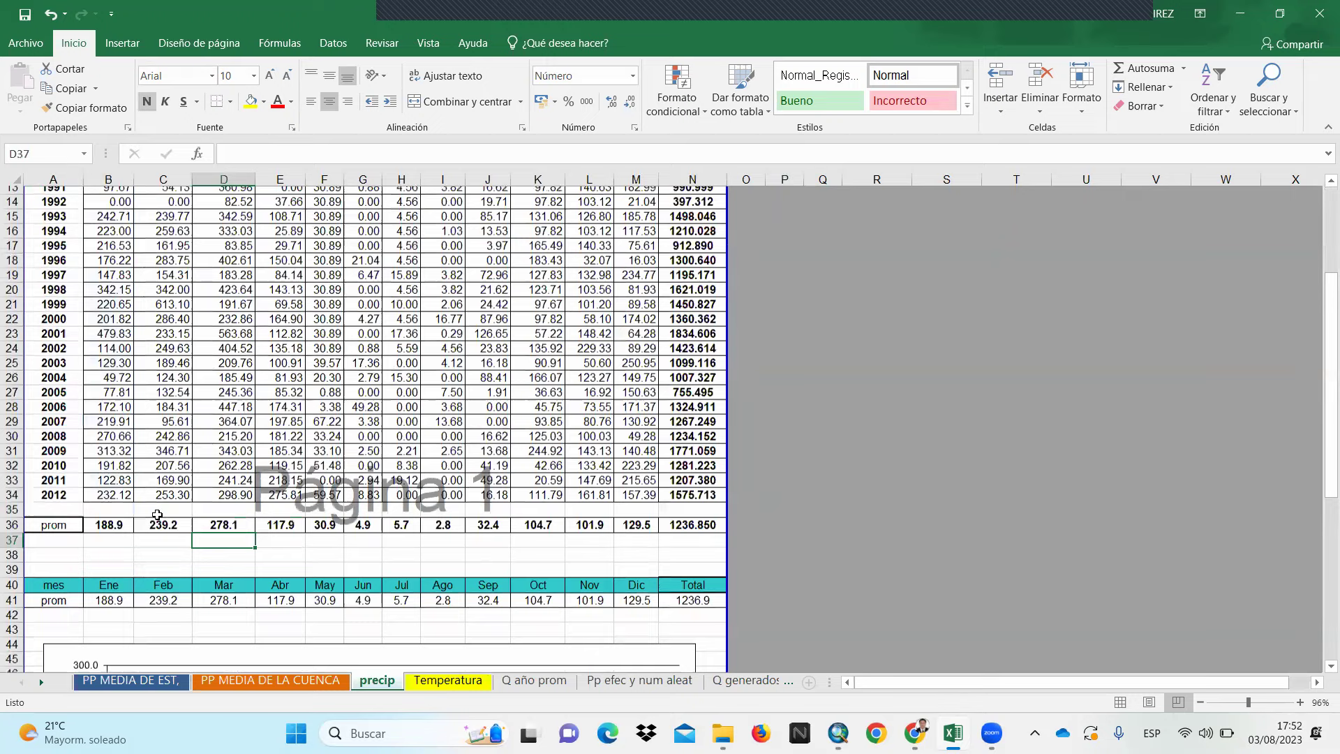
{"action": "scroll", "coordinate": [159, 514], "scroll_direction": "up", "scroll_amount": 1}
{"action": "scroll", "coordinate": [161, 511], "scroll_direction": "up", "scroll_amount": 3}
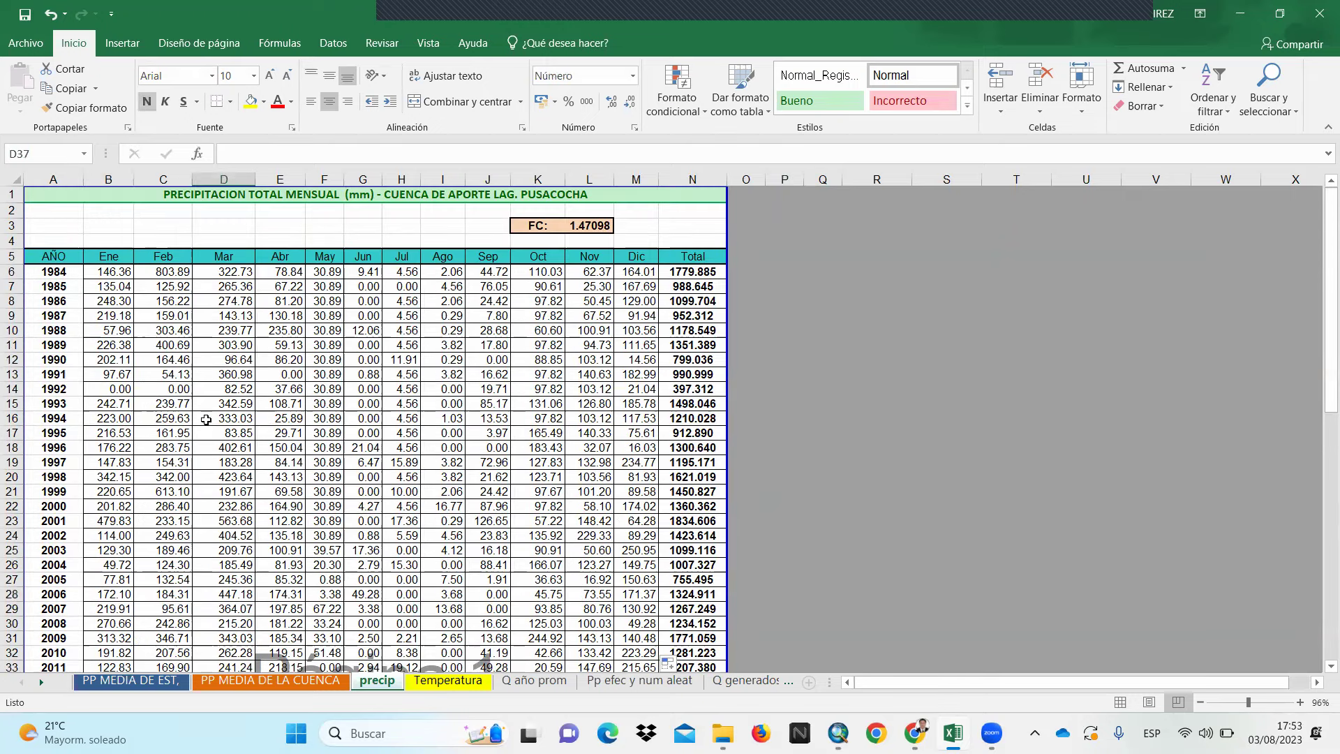
{"action": "scroll", "coordinate": [207, 419], "scroll_direction": "down", "scroll_amount": 3}
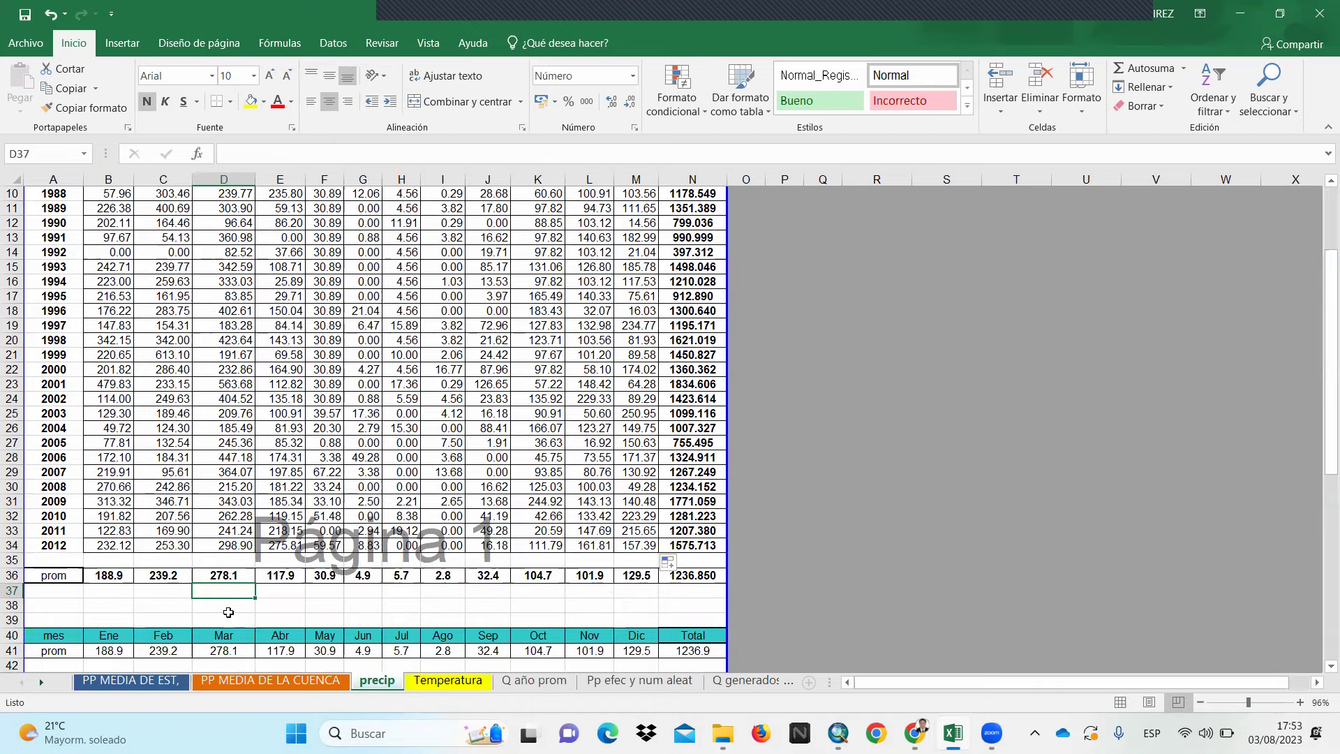
{"action": "key", "text": "alt+Tab"}
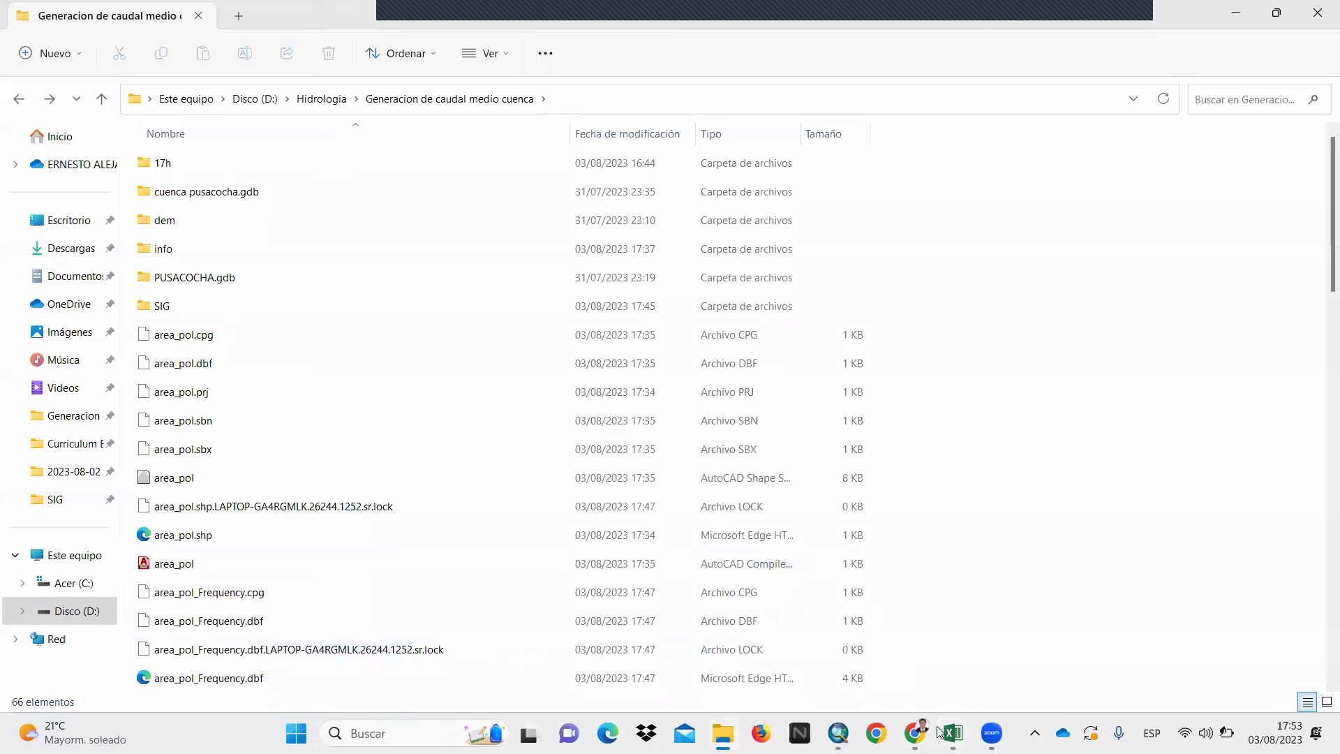
{"action": "left_click", "coordinate": [915, 732]}
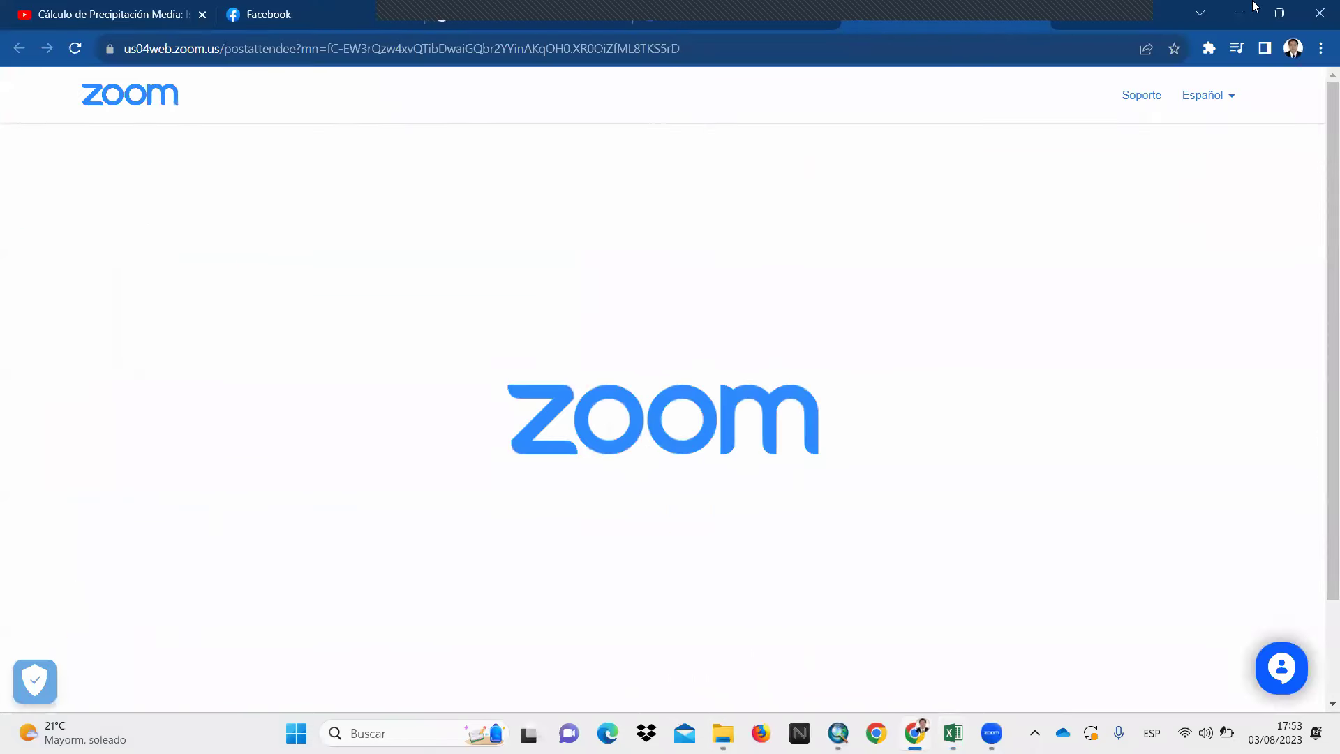
{"action": "left_click", "coordinate": [1251, 11]}
{"action": "left_click", "coordinate": [953, 733]}
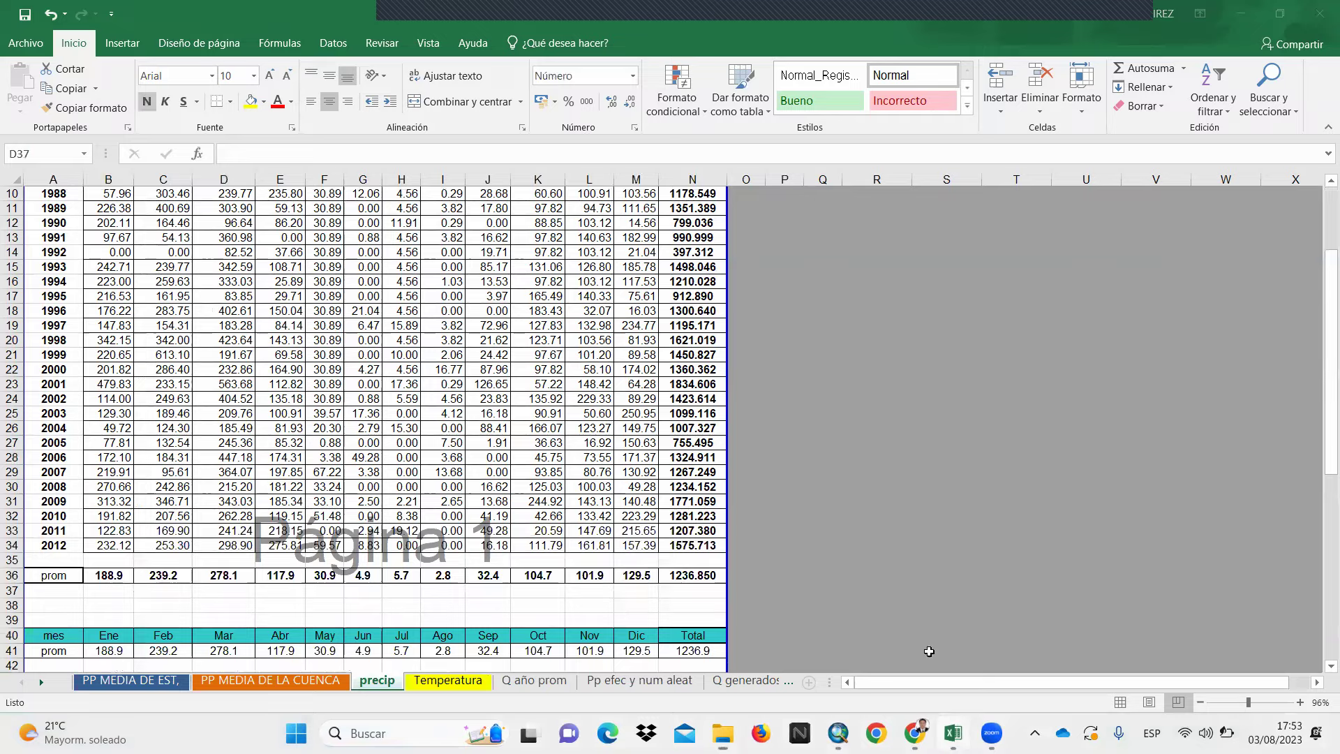
{"action": "left_click", "coordinate": [284, 502]}
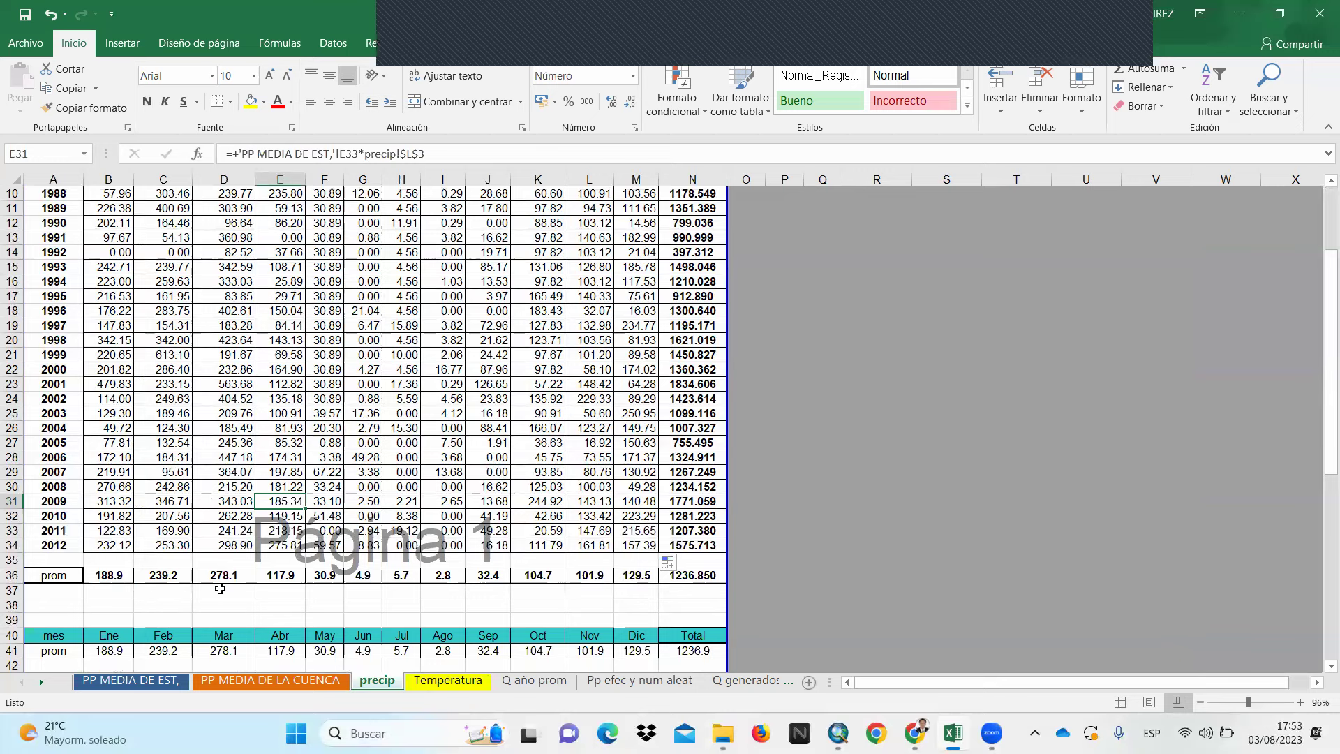
{"action": "scroll", "coordinate": [541, 574], "scroll_direction": "up", "scroll_amount": 1}
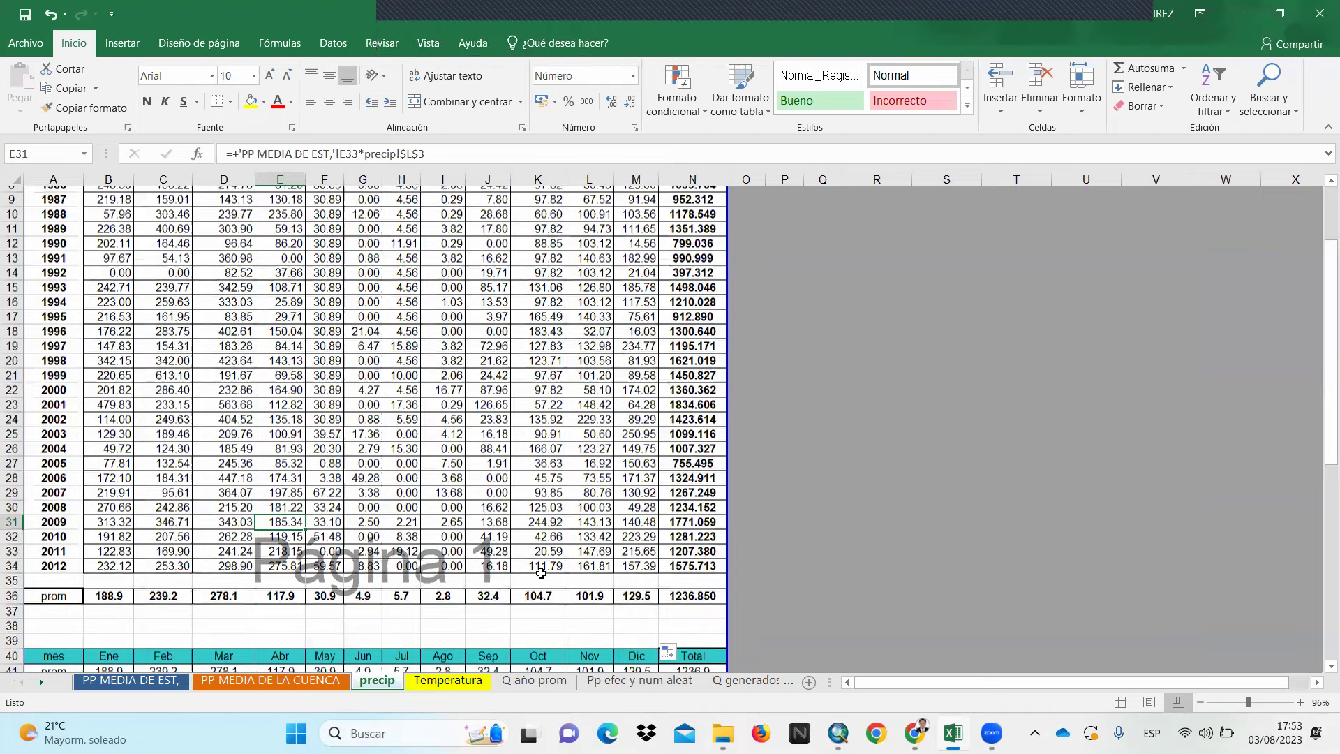
{"action": "scroll", "coordinate": [545, 307], "scroll_direction": "up", "scroll_amount": 3}
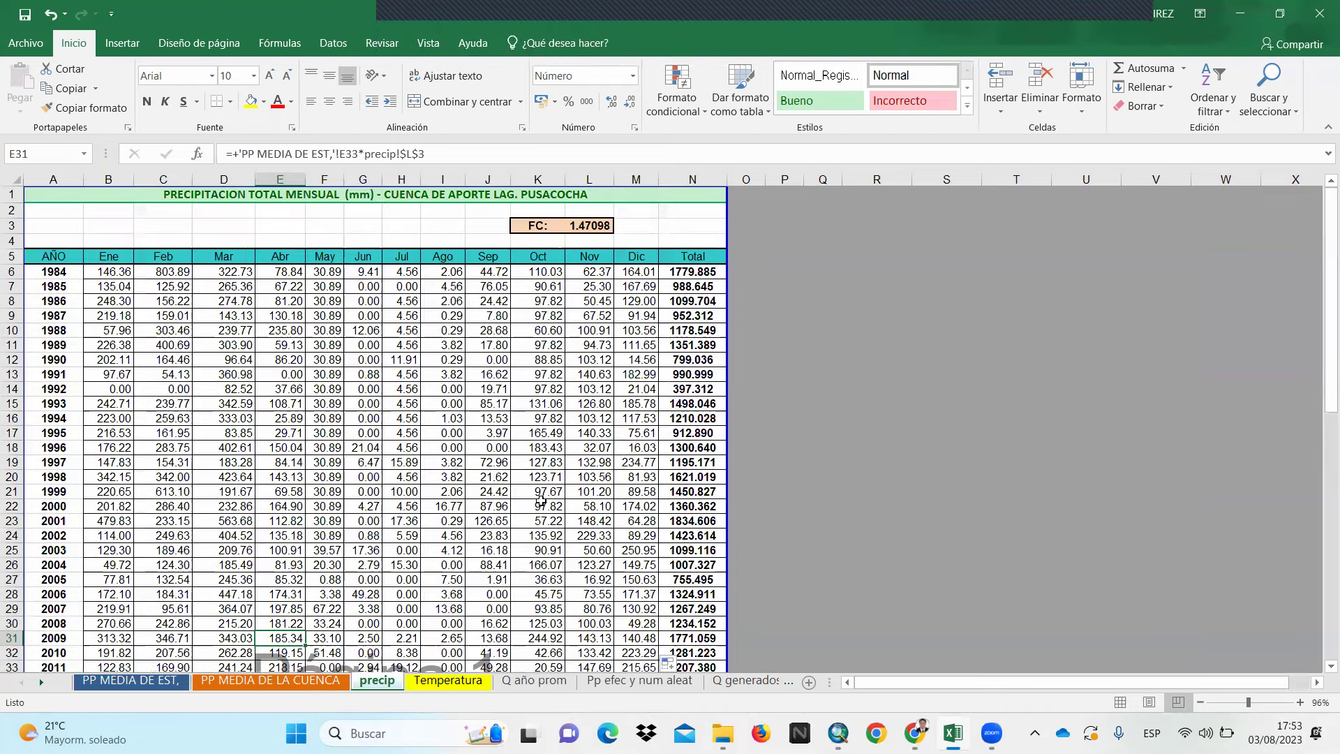
{"action": "scroll", "coordinate": [572, 562], "scroll_direction": "down", "scroll_amount": 3}
{"action": "scroll", "coordinate": [638, 597], "scroll_direction": "down", "scroll_amount": 1}
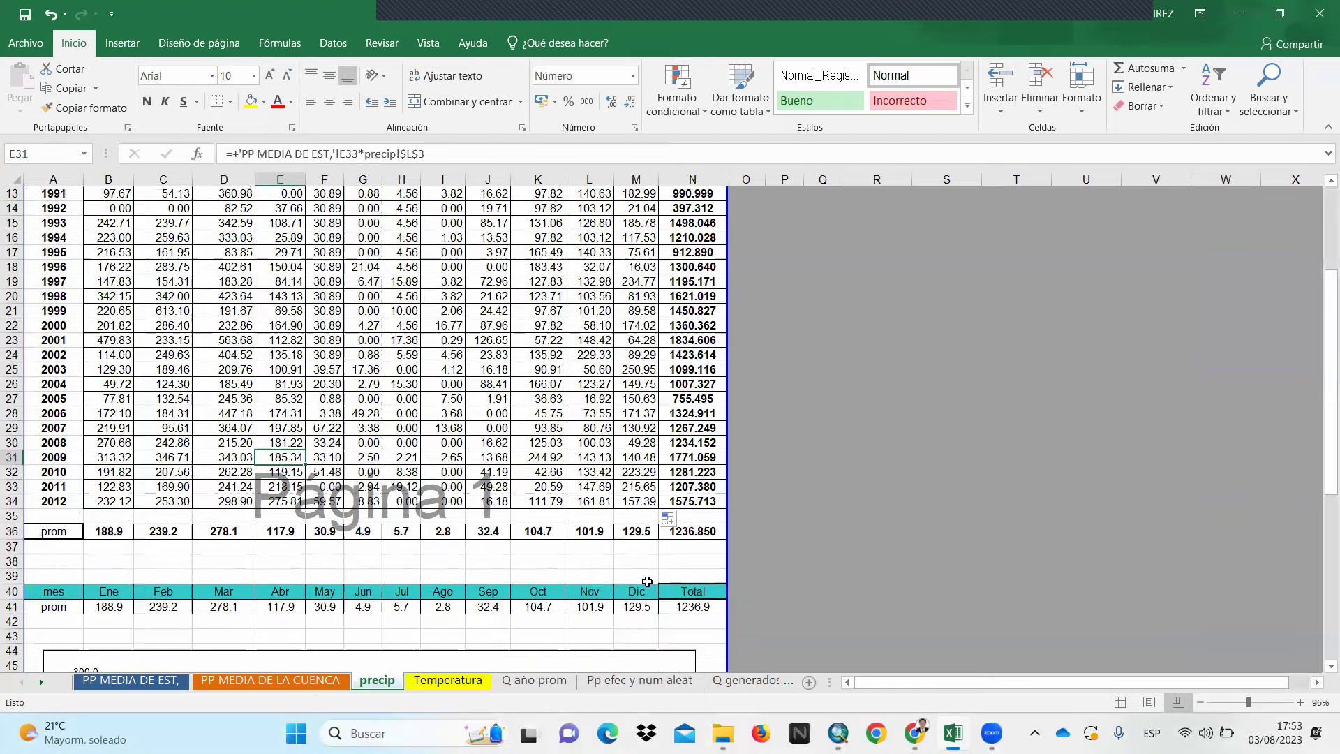
Compare the average annual total on the precip sheet with the mean basin precipitation in F33 of PP MEDIA DE LA CUENCA
{"action": "left_click", "coordinate": [686, 548]}
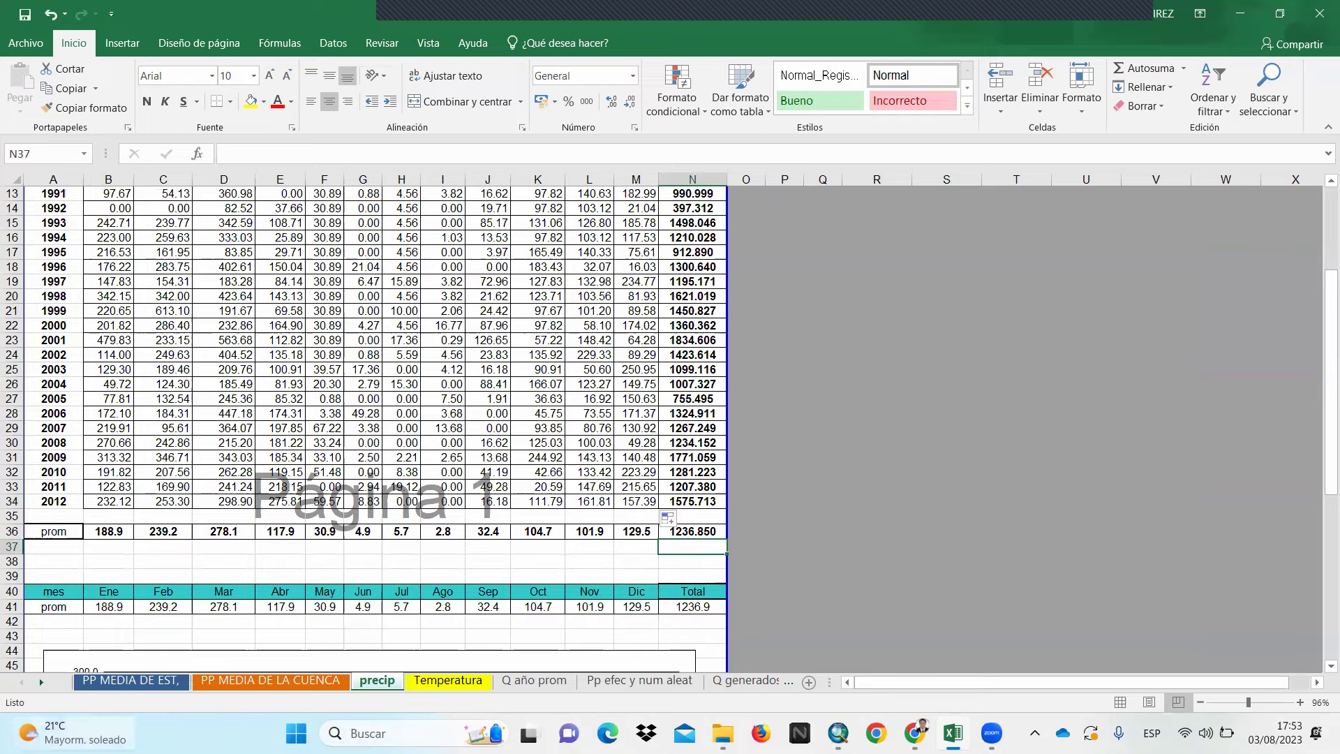
{"action": "left_click", "coordinate": [88, 682]}
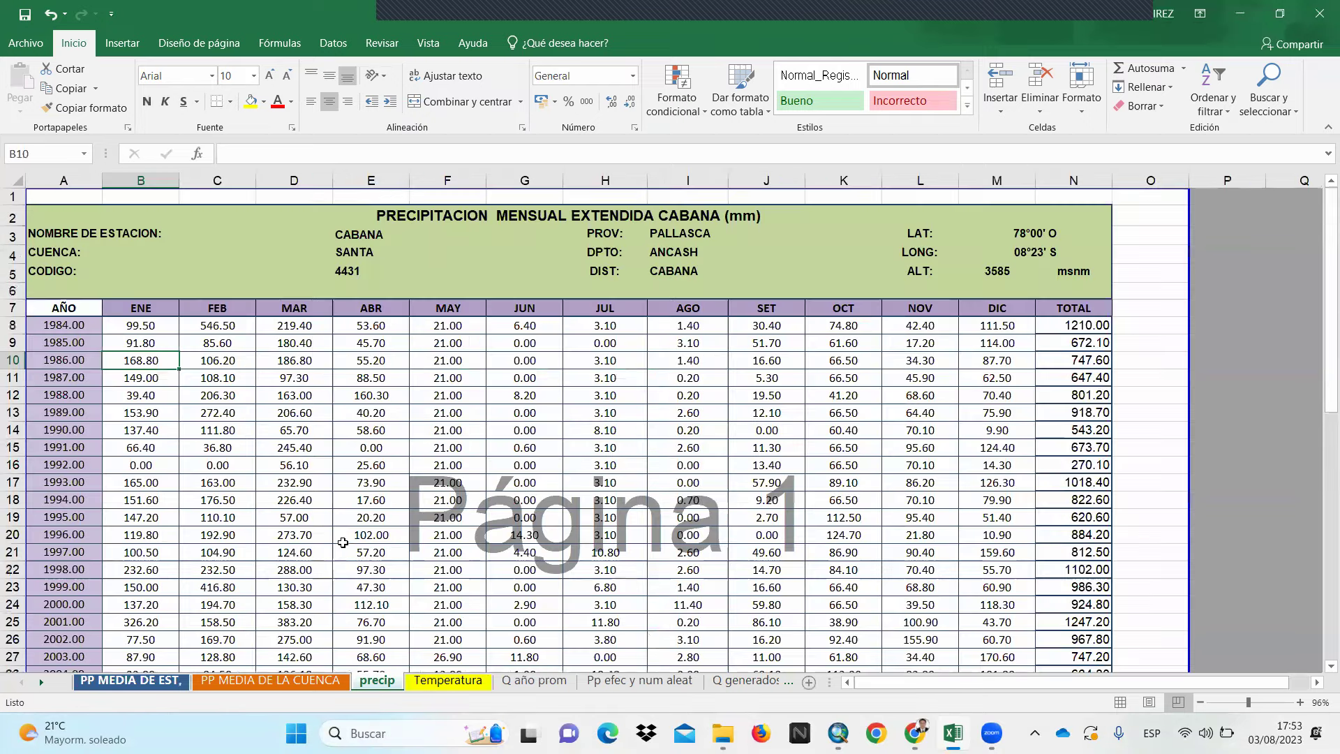
{"action": "scroll", "coordinate": [328, 573], "scroll_direction": "down", "scroll_amount": 6}
{"action": "key", "text": "ctrl+Page_Down"}
{"action": "scroll", "coordinate": [349, 510], "scroll_direction": "down", "scroll_amount": 1}
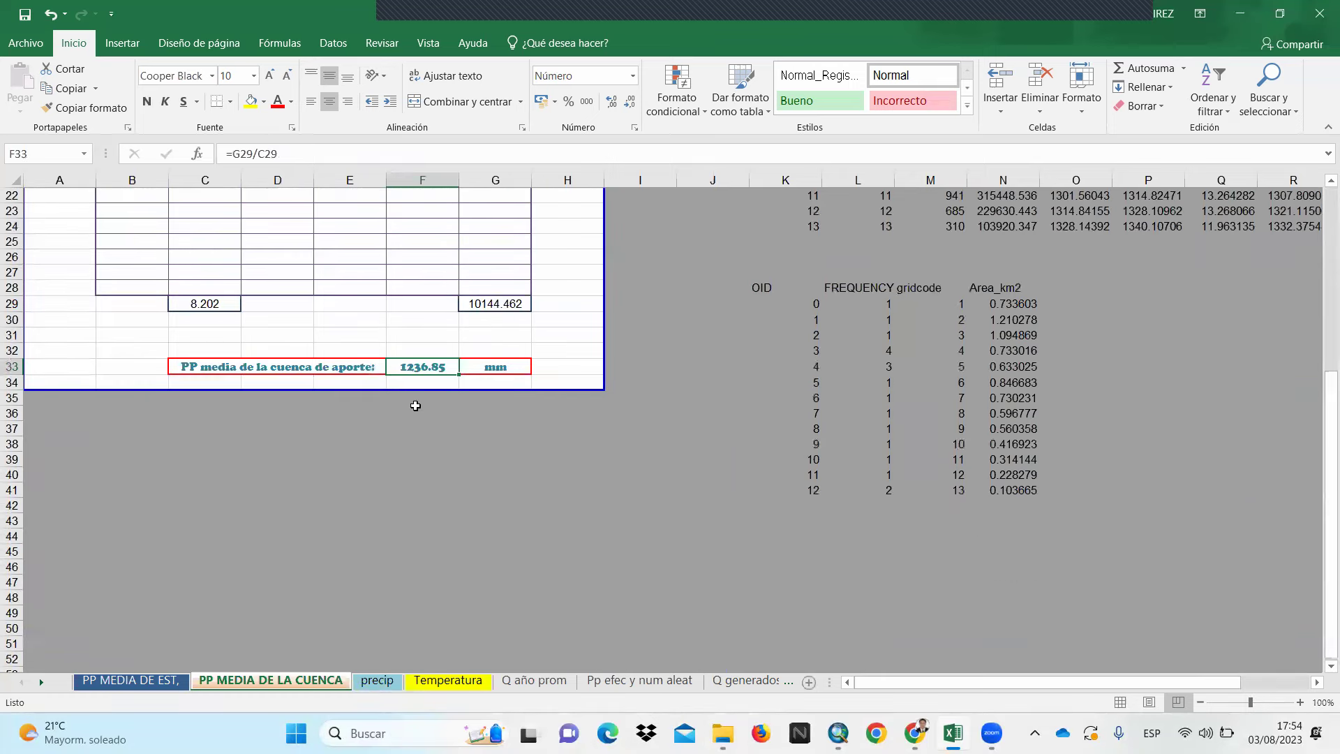
{"action": "scroll", "coordinate": [405, 405], "scroll_direction": "up", "scroll_amount": 5}
{"action": "scroll", "coordinate": [402, 403], "scroll_direction": "down", "scroll_amount": 2}
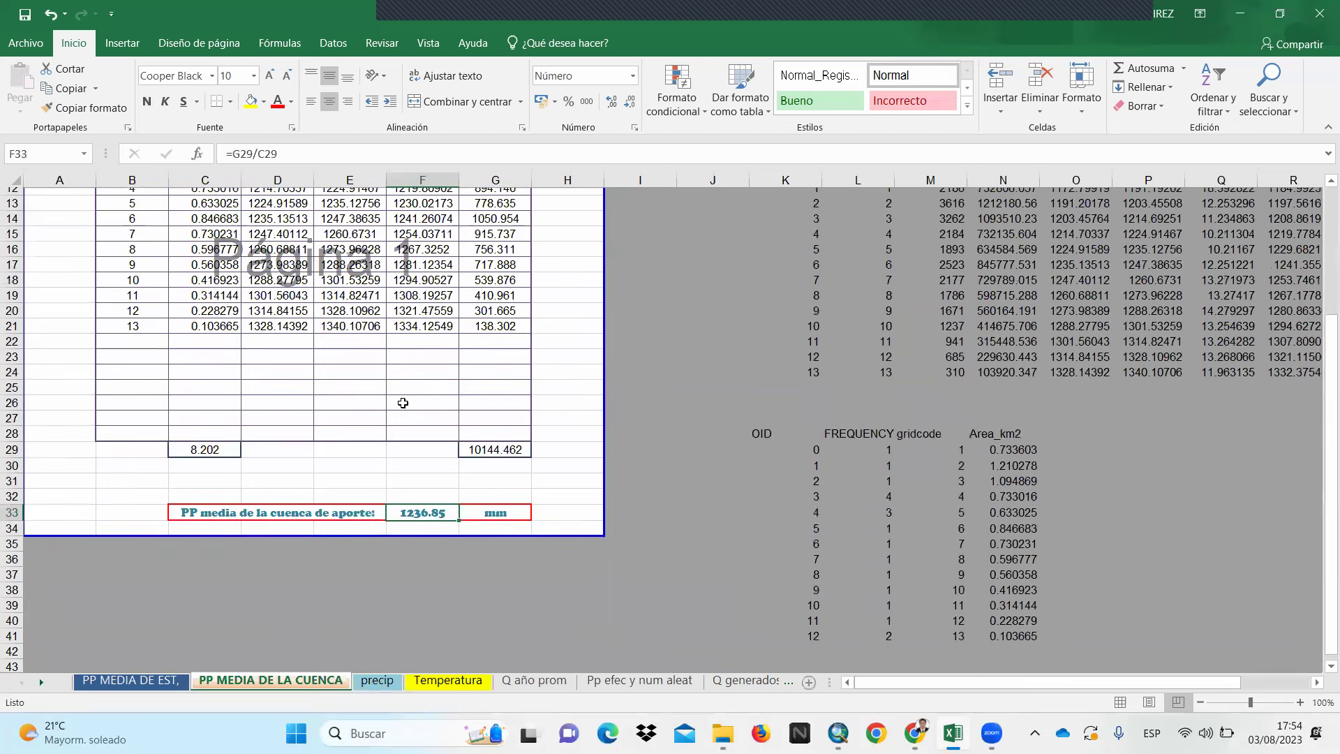
{"action": "scroll", "coordinate": [403, 403], "scroll_direction": "down", "scroll_amount": 1}
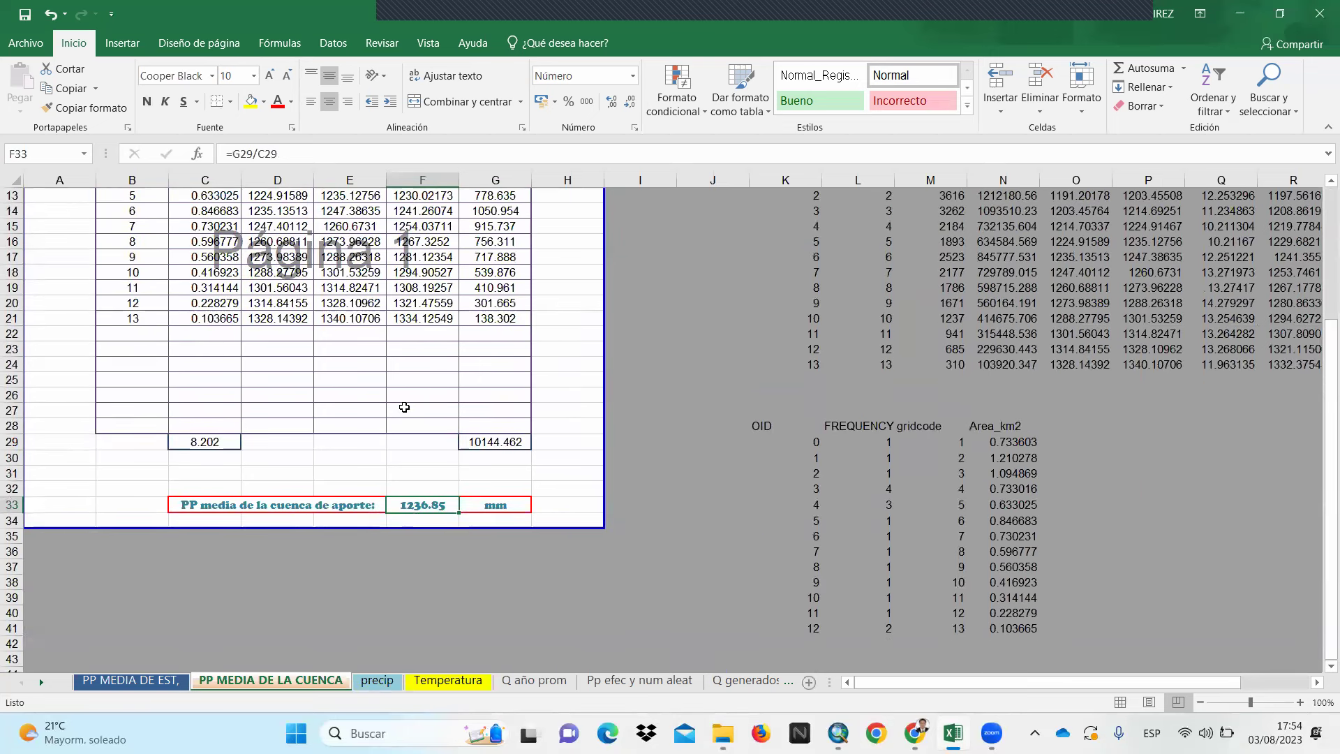
Paste the mean basin precipitation from F33 as a value into O35 of the precip sheet, showing ten decimals in a wider column O
{"action": "right_click", "coordinate": [419, 504]}
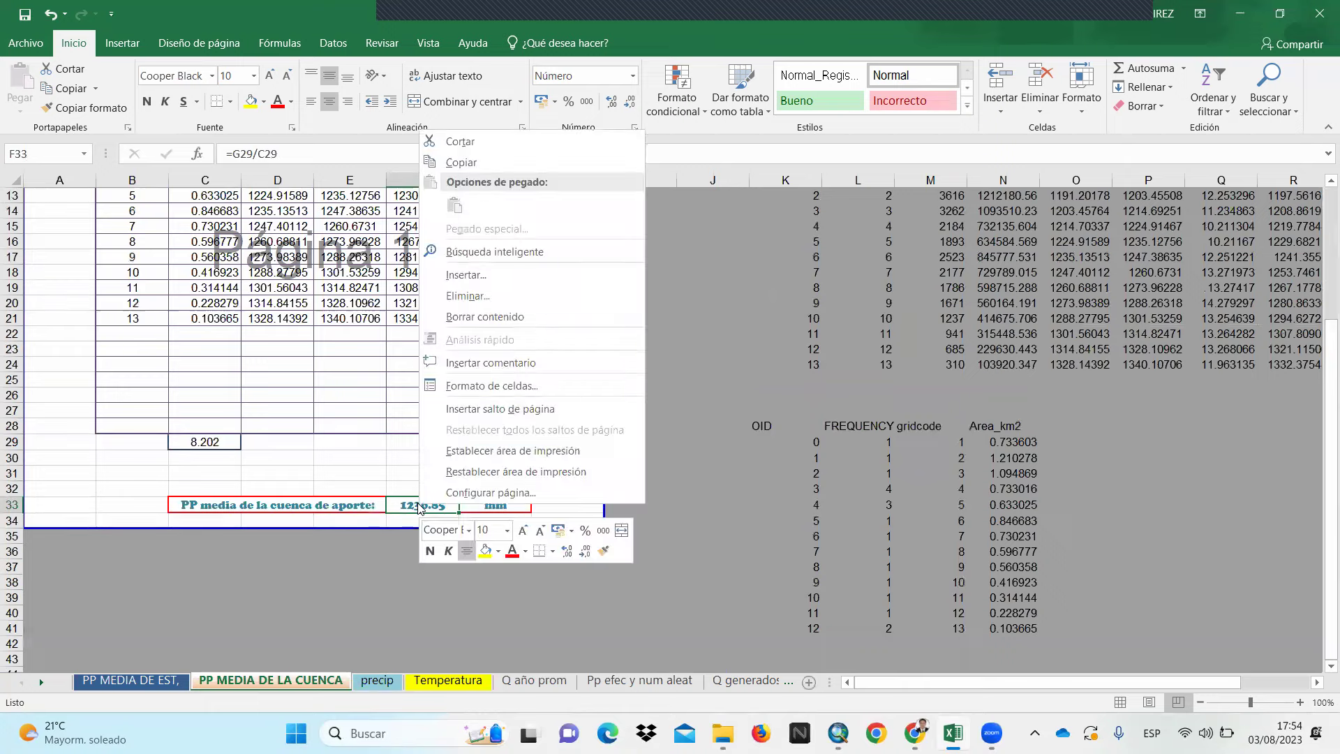
{"action": "left_click", "coordinate": [492, 163]}
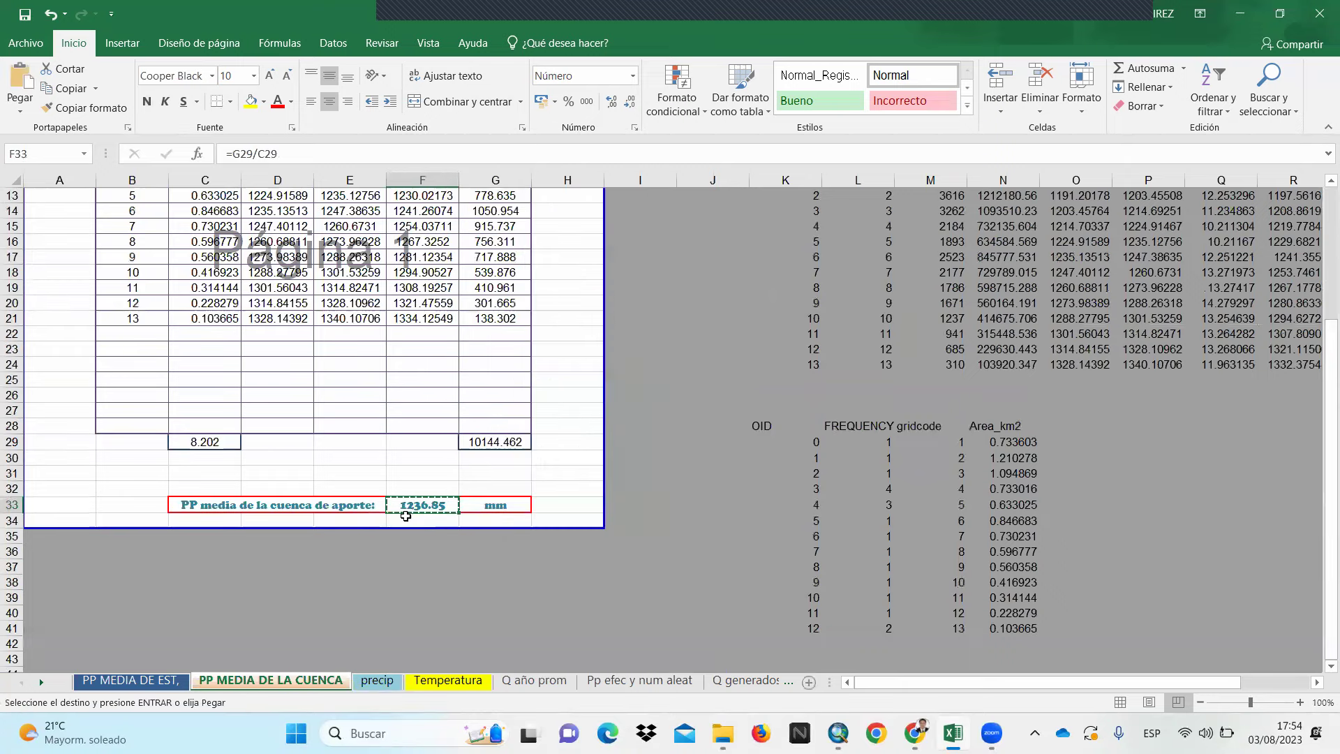
{"action": "key", "text": "ctrl+Page_Down"}
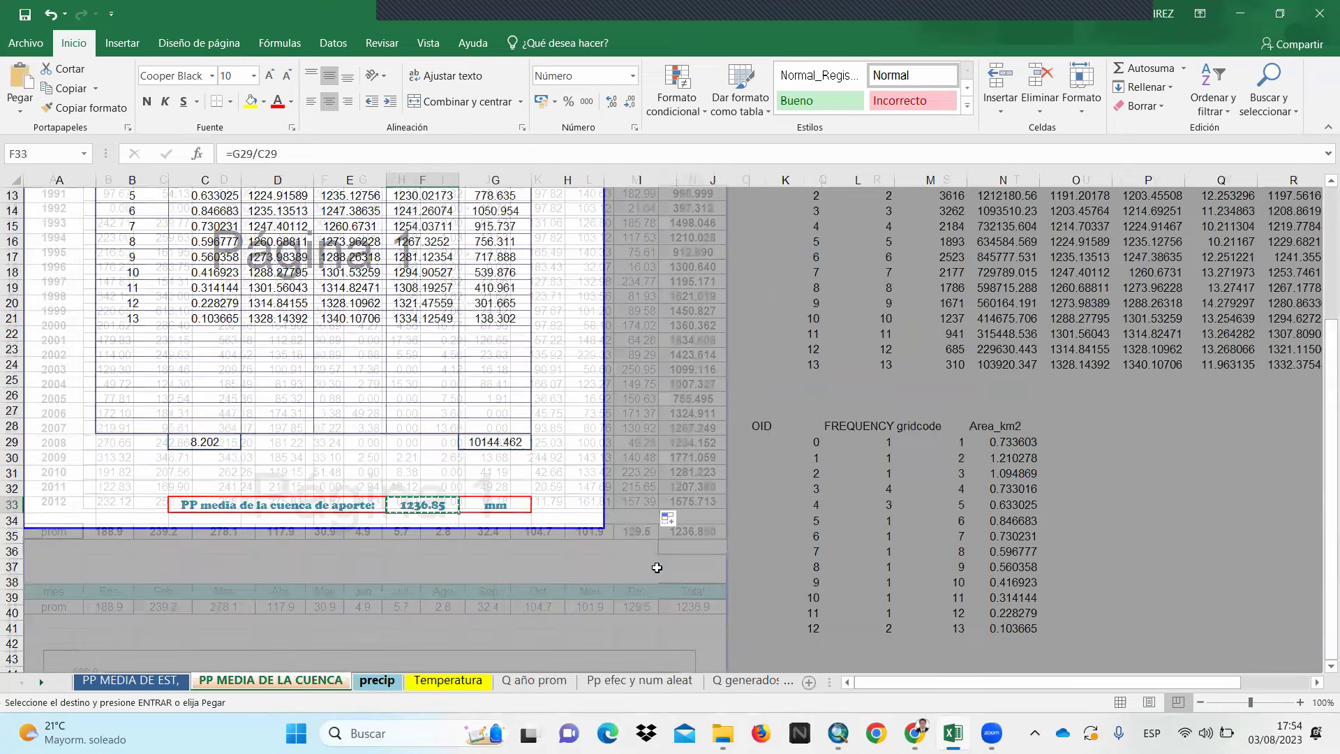
{"action": "right_click", "coordinate": [752, 517]}
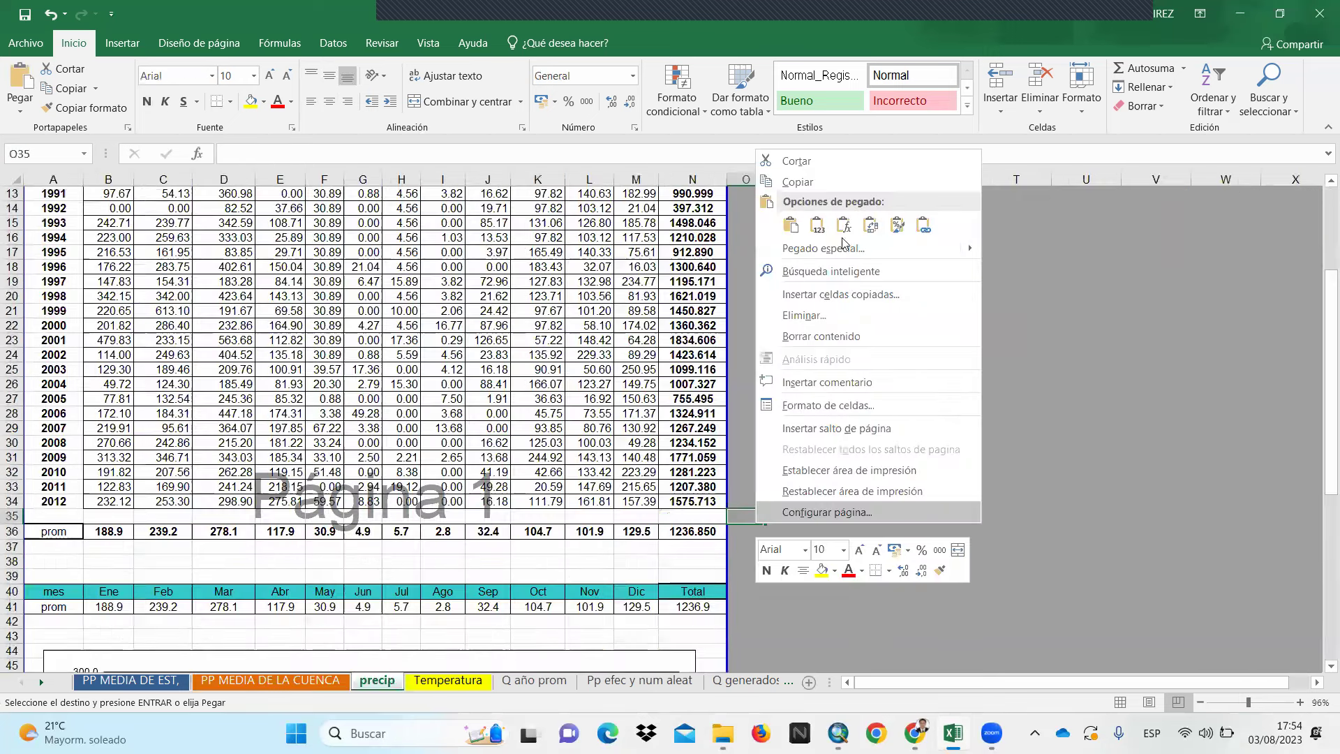
{"action": "left_click", "coordinate": [815, 226]}
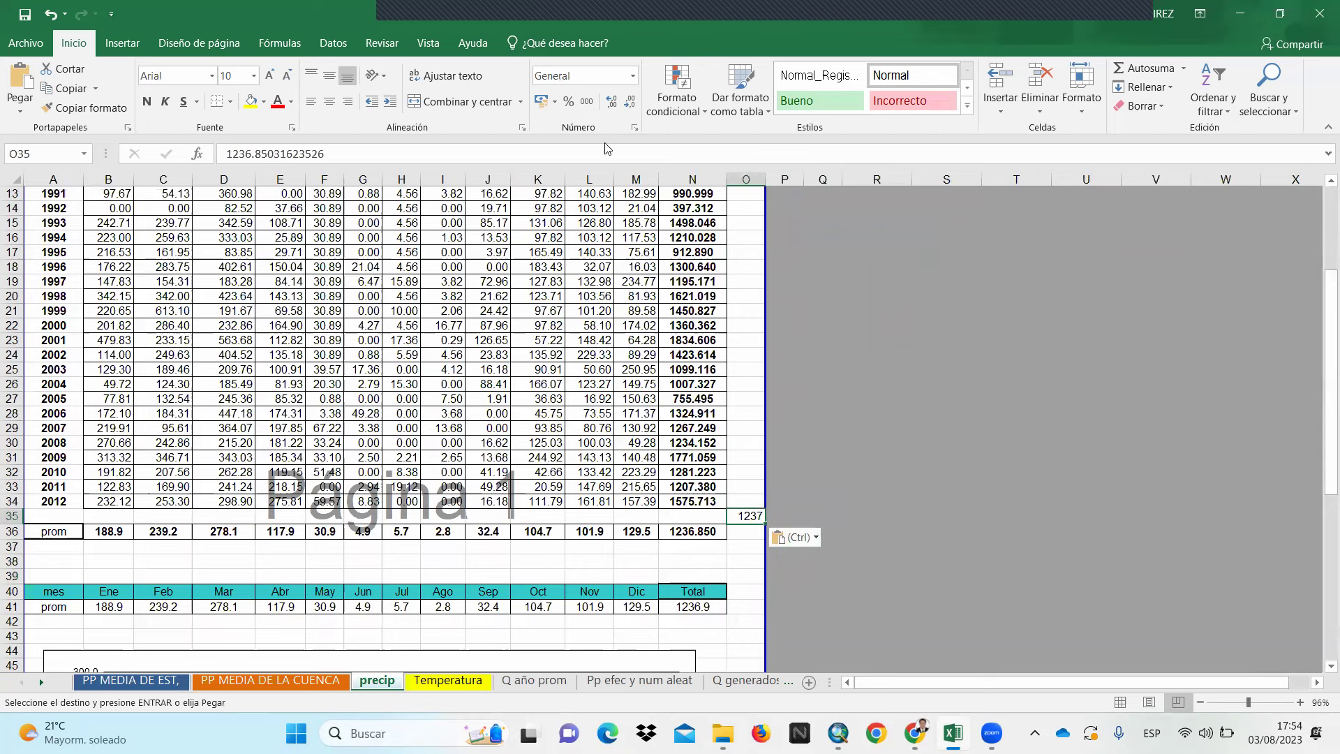
{"action": "left_click", "coordinate": [630, 102]}
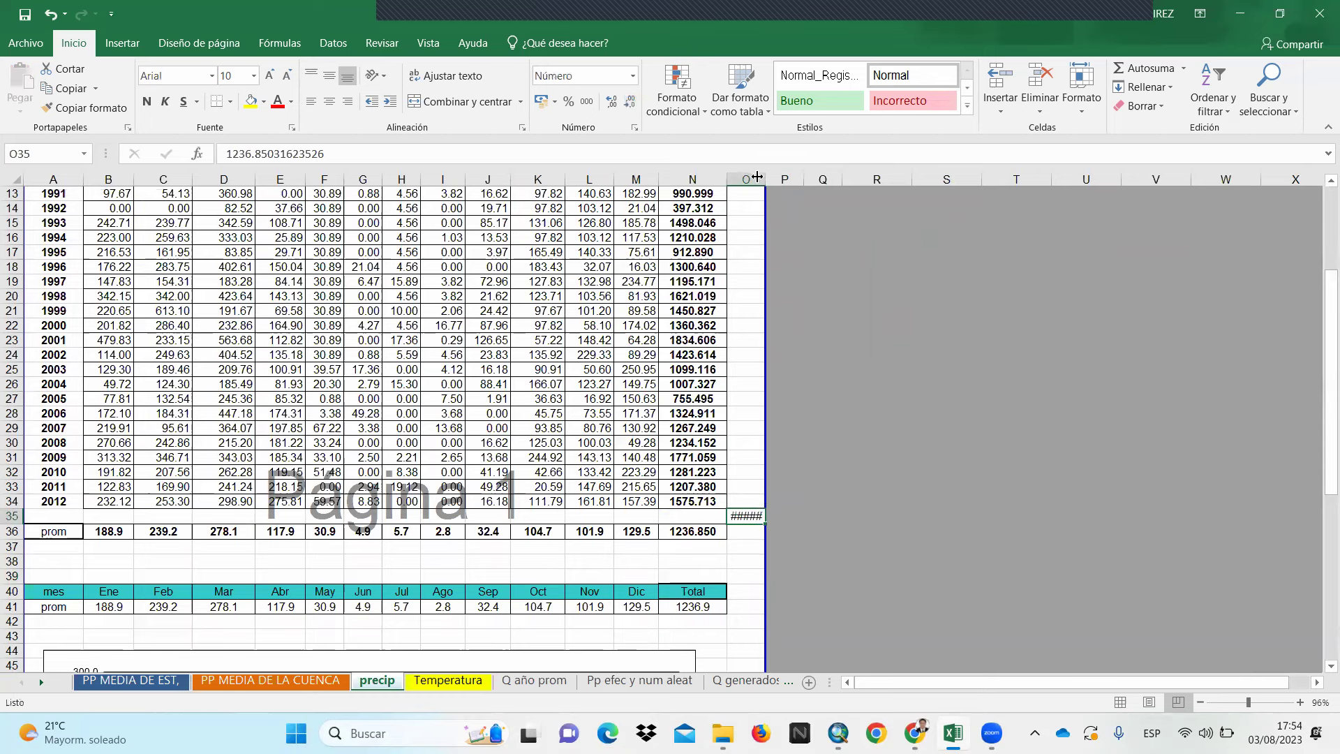
{"action": "left_click_drag", "start_coordinate": [766, 177], "coordinate": [857, 174]}
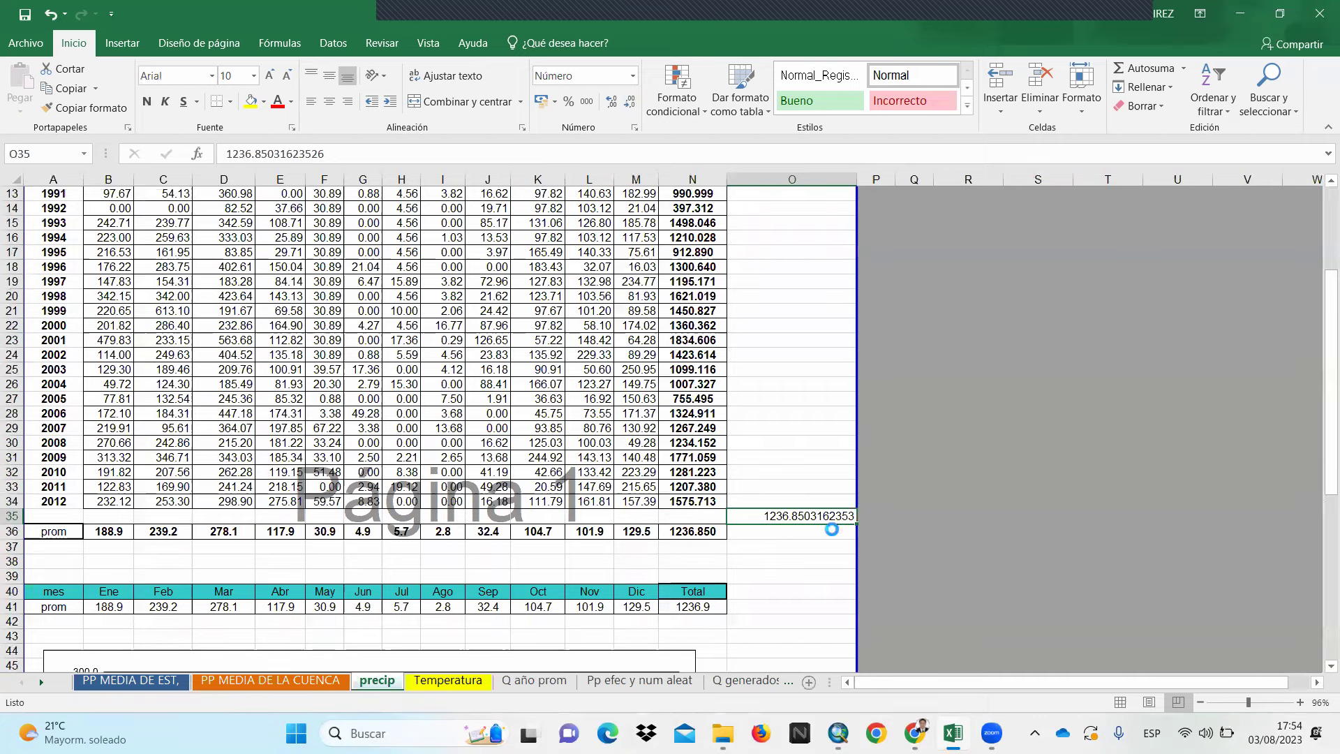
Undo the column O widening, the decimal formatting and the value pasted in O35
{"action": "key", "text": "ctrl+z"}
{"action": "key", "text": "ctrl+z"}
{"action": "key", "text": "ctrl+c"}
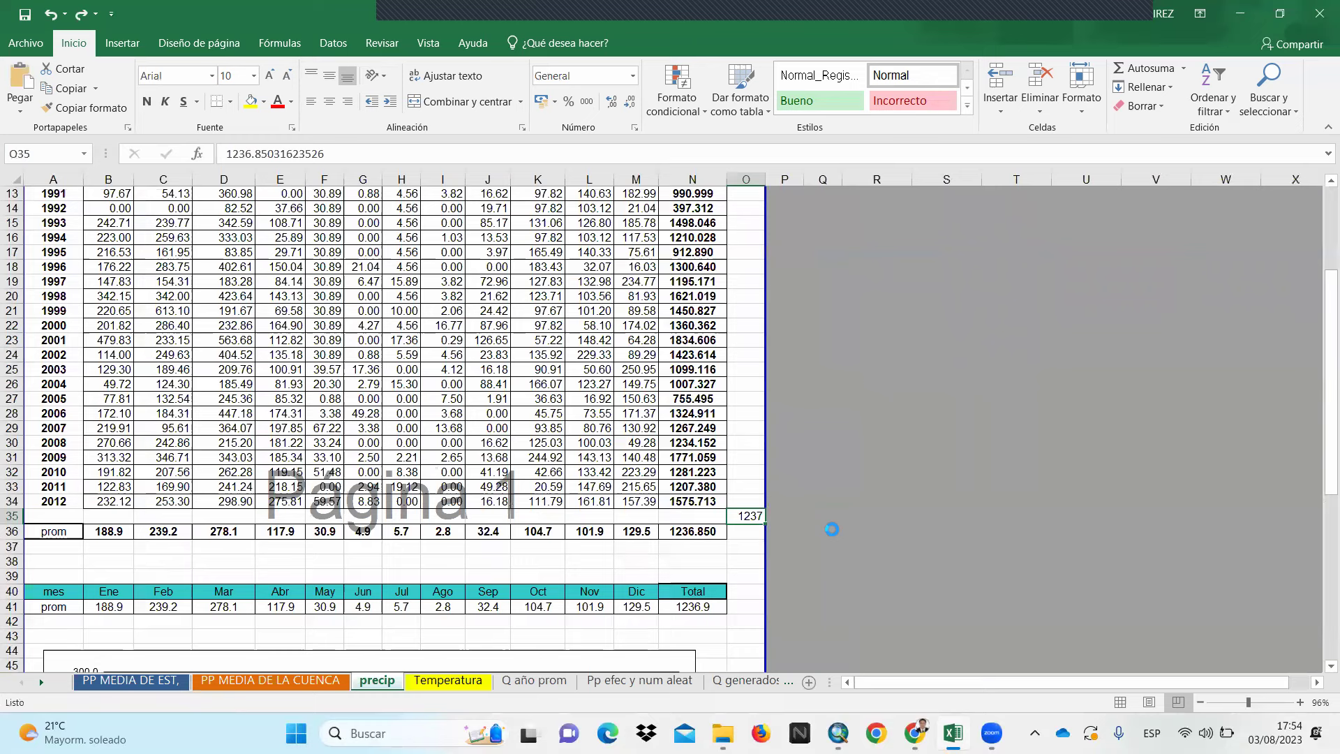
Try pasting the mean basin precipitation as a value into R31, and undo it
{"action": "left_click", "coordinate": [824, 457]}
{"action": "left_click", "coordinate": [887, 454]}
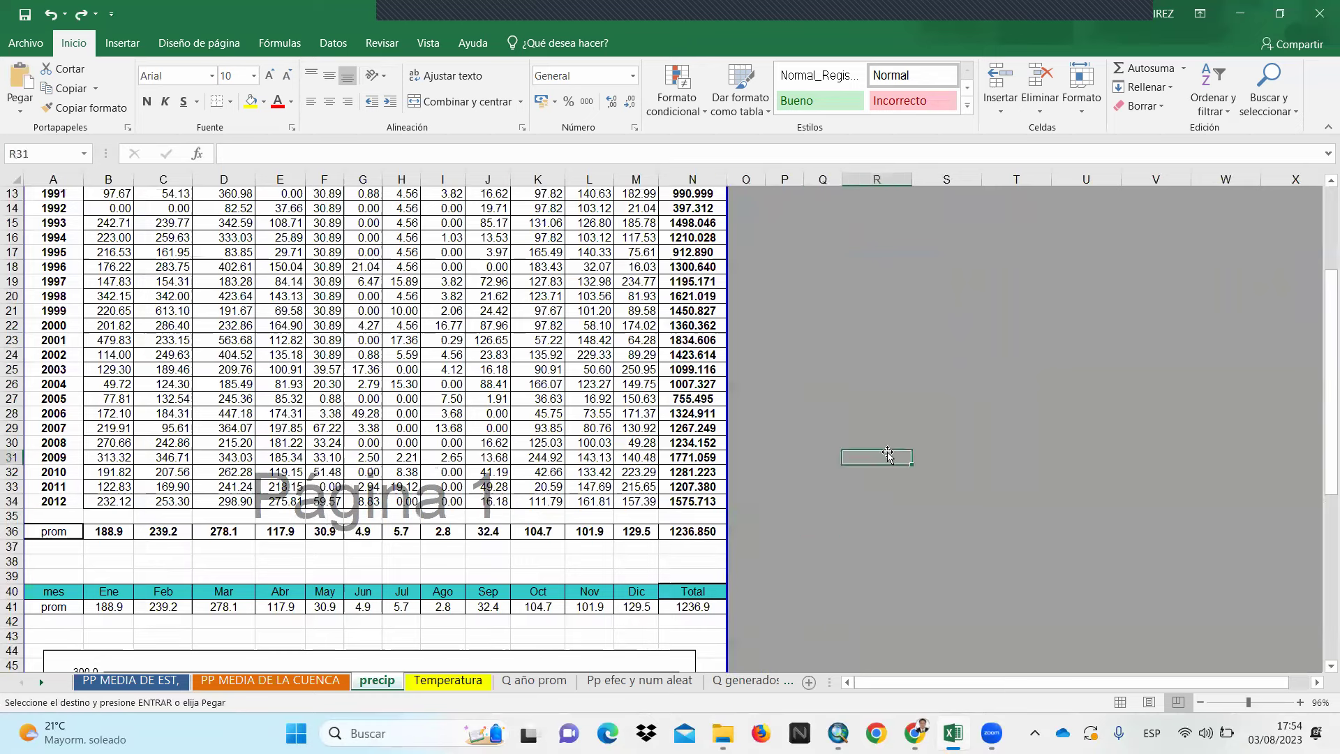
{"action": "right_click", "coordinate": [890, 456]}
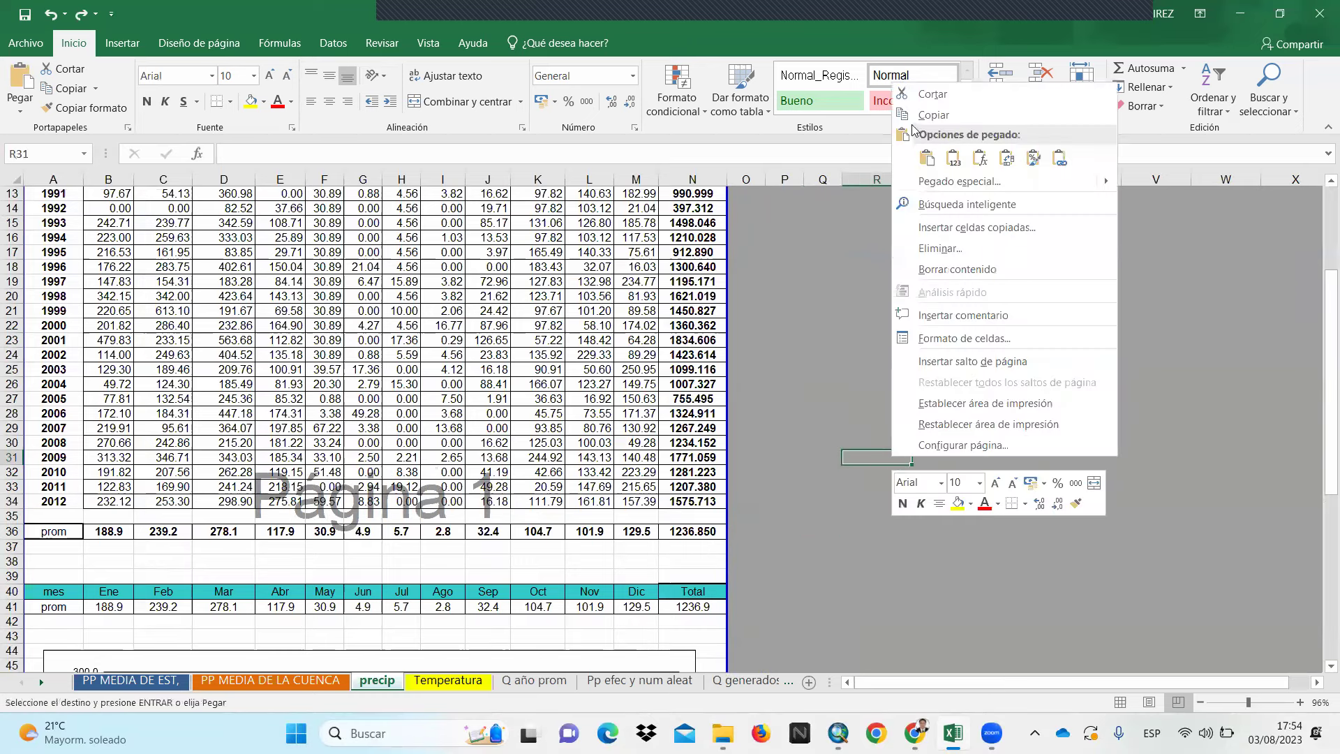
{"action": "left_click", "coordinate": [951, 153]}
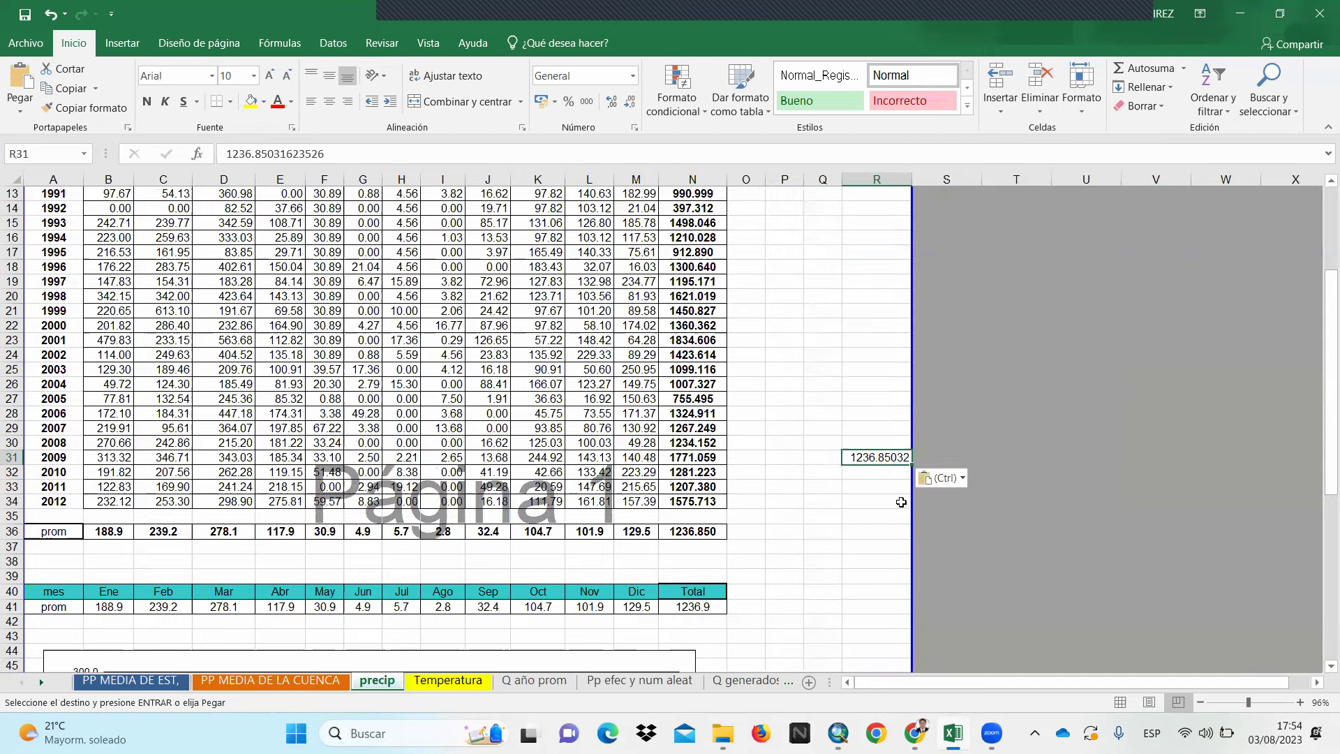
{"action": "key", "text": "ctrl+z"}
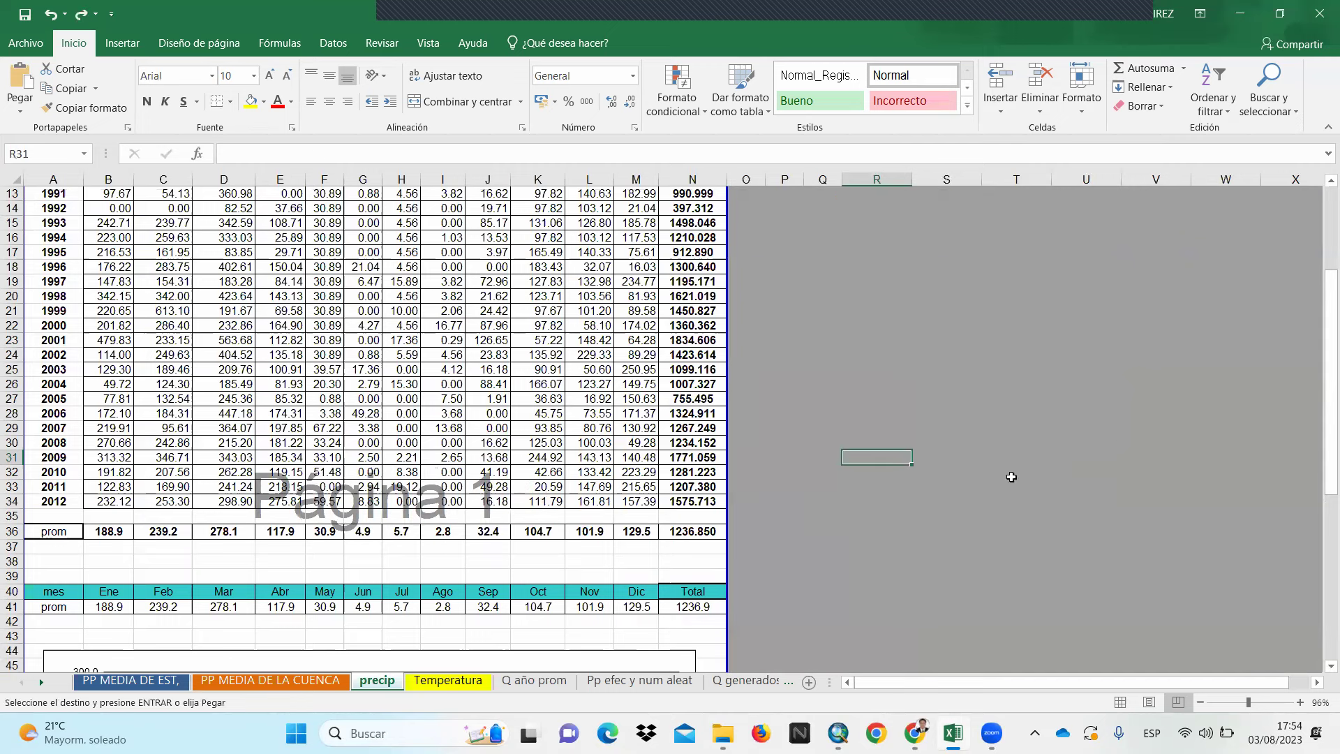
Try pasting the mean basin precipitation as a value into V34, and undo it
{"action": "left_click", "coordinate": [1151, 427]}
{"action": "right_click", "coordinate": [1147, 497]}
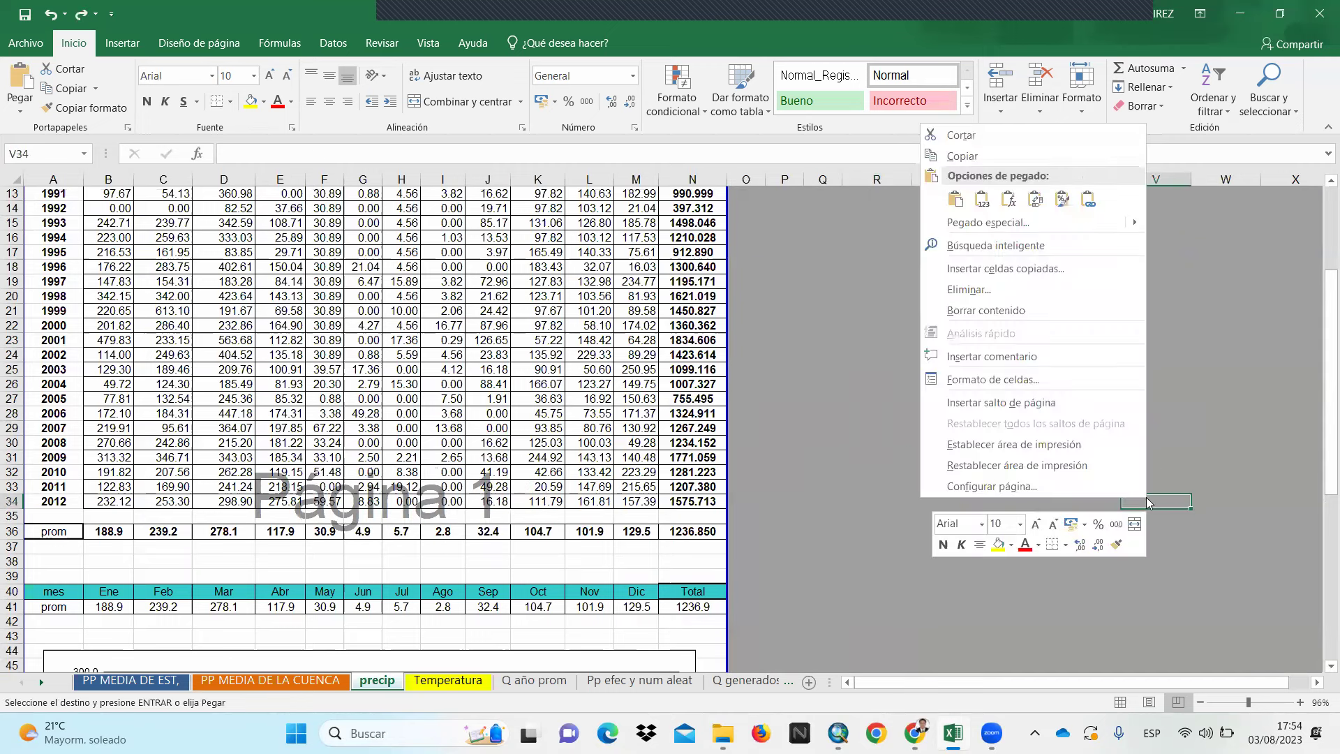
{"action": "left_click", "coordinate": [981, 199]}
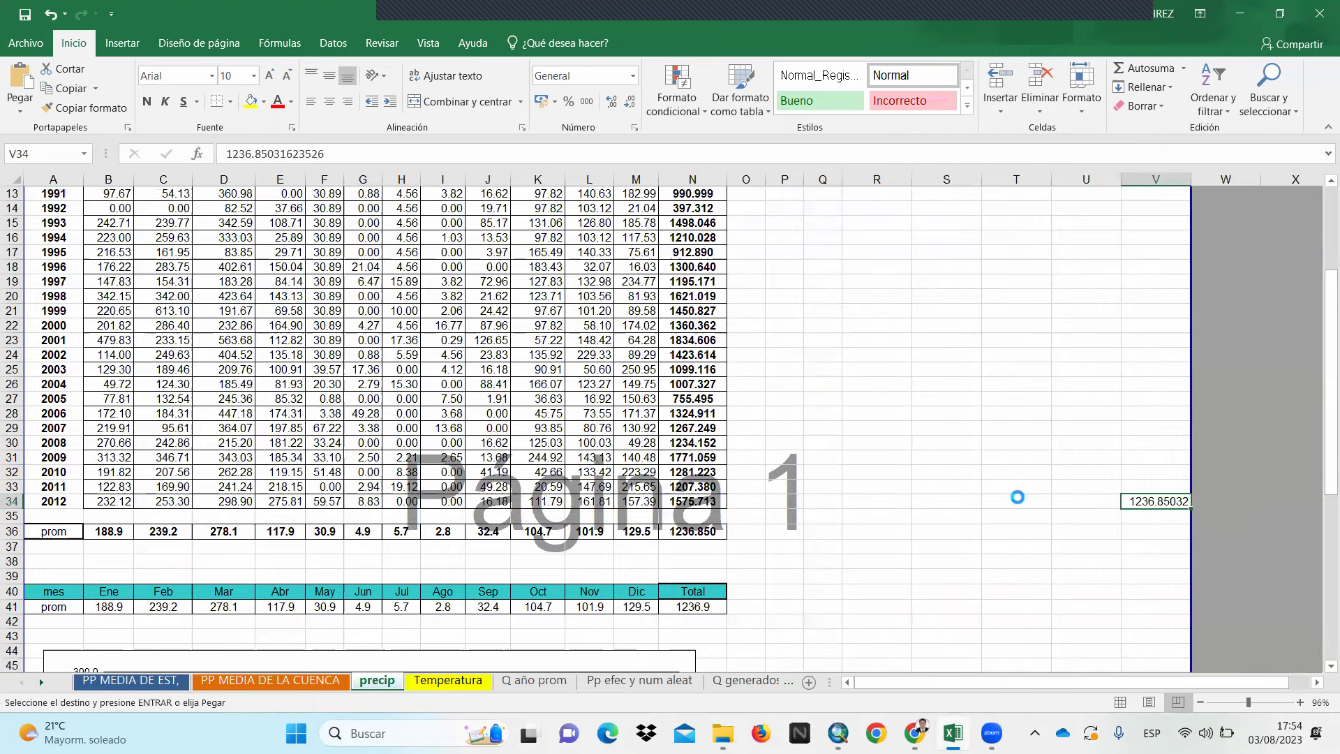
{"action": "key", "text": "ctrl+z"}
Examine the monthly average precipitation summary in rows 40 and 41 together with its line chart
{"action": "scroll", "coordinate": [656, 516], "scroll_direction": "down", "scroll_amount": 2}
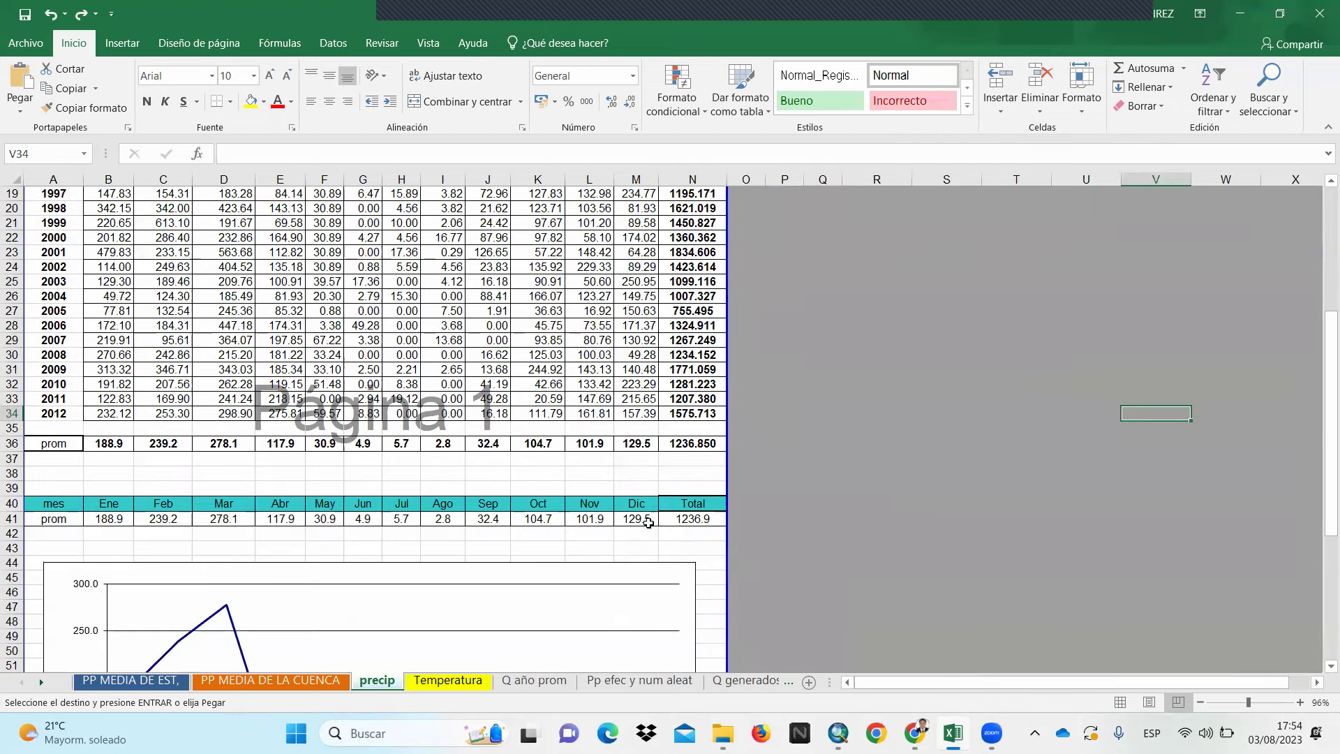
{"action": "scroll", "coordinate": [533, 404], "scroll_direction": "down", "scroll_amount": 3}
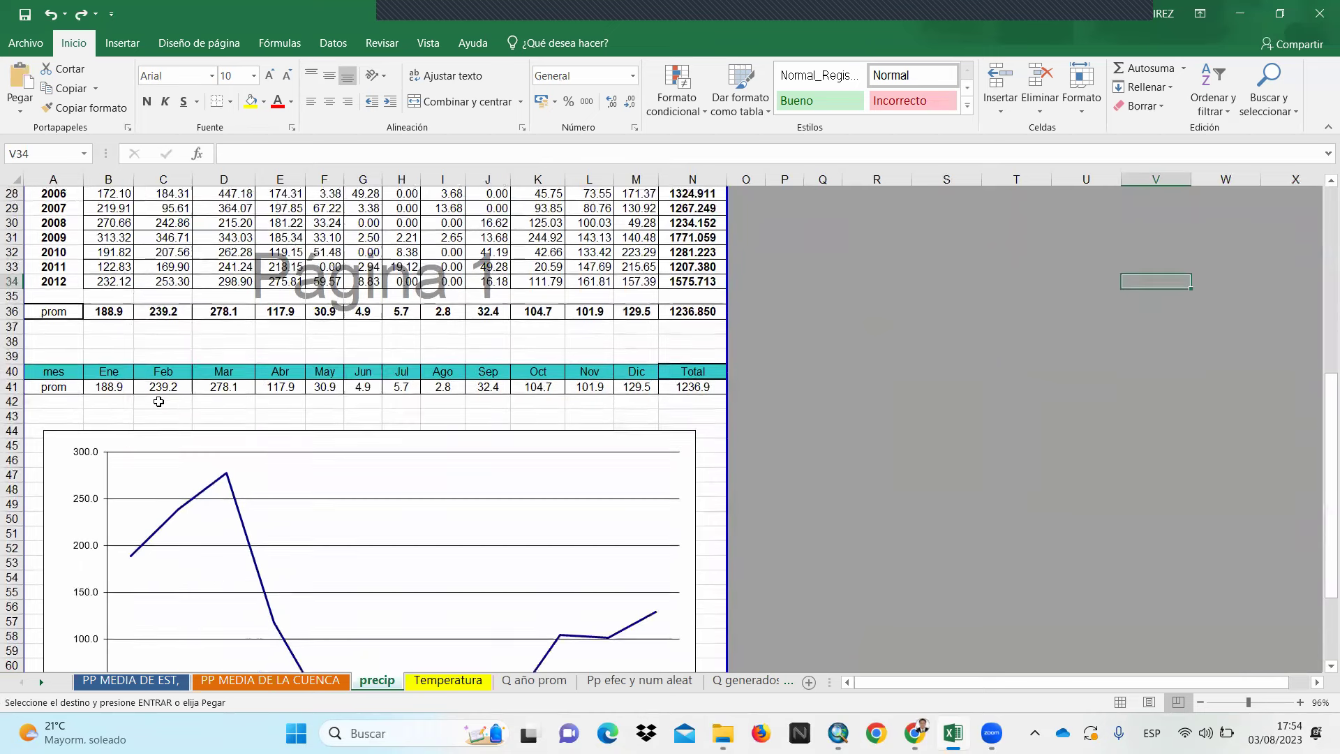
{"action": "scroll", "coordinate": [204, 449], "scroll_direction": "down", "scroll_amount": 3}
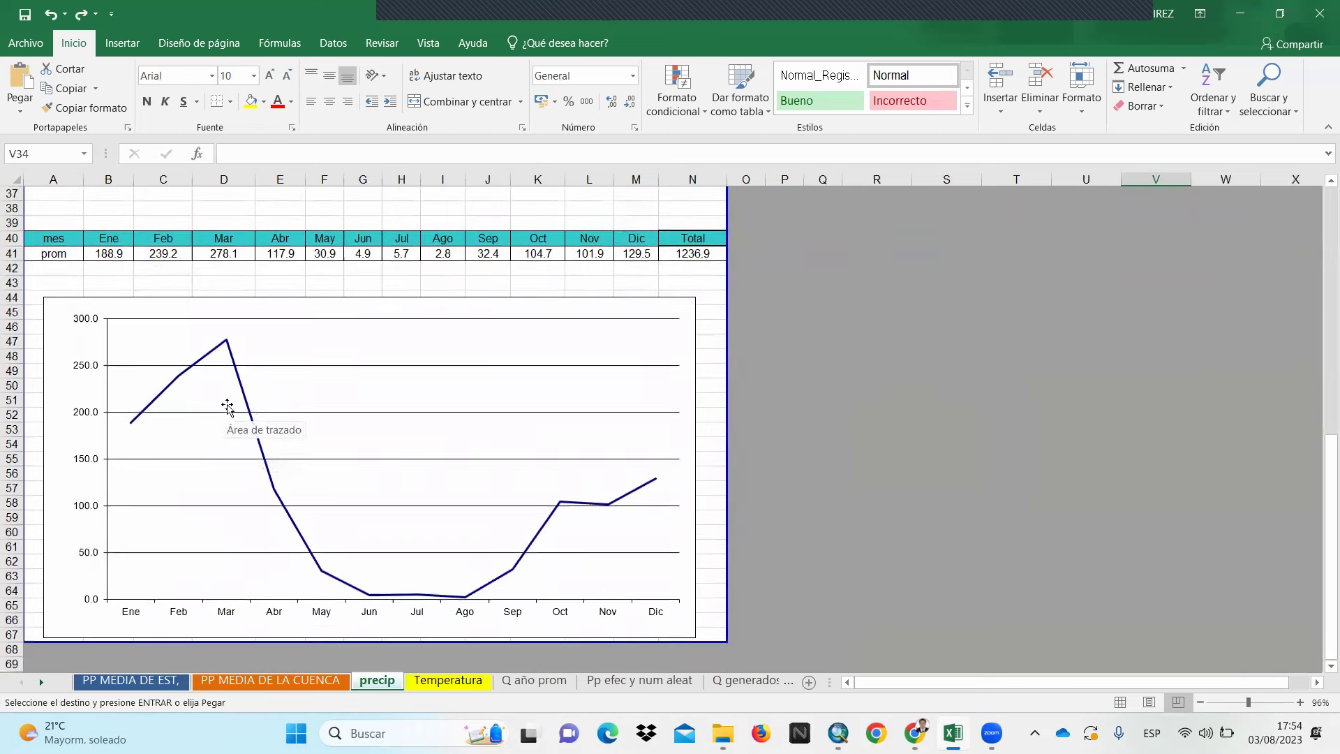
{"action": "scroll", "coordinate": [374, 475], "scroll_direction": "up", "scroll_amount": 1}
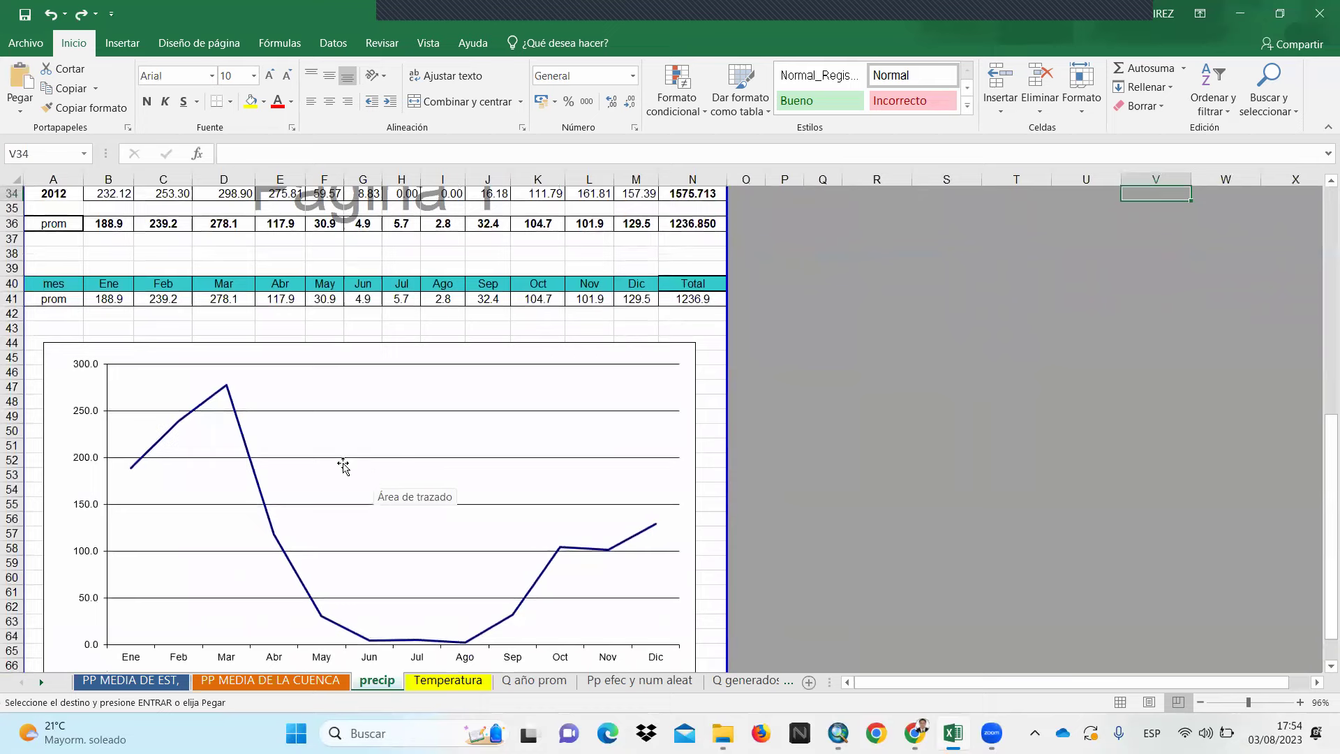
{"action": "left_click", "coordinate": [107, 322]}
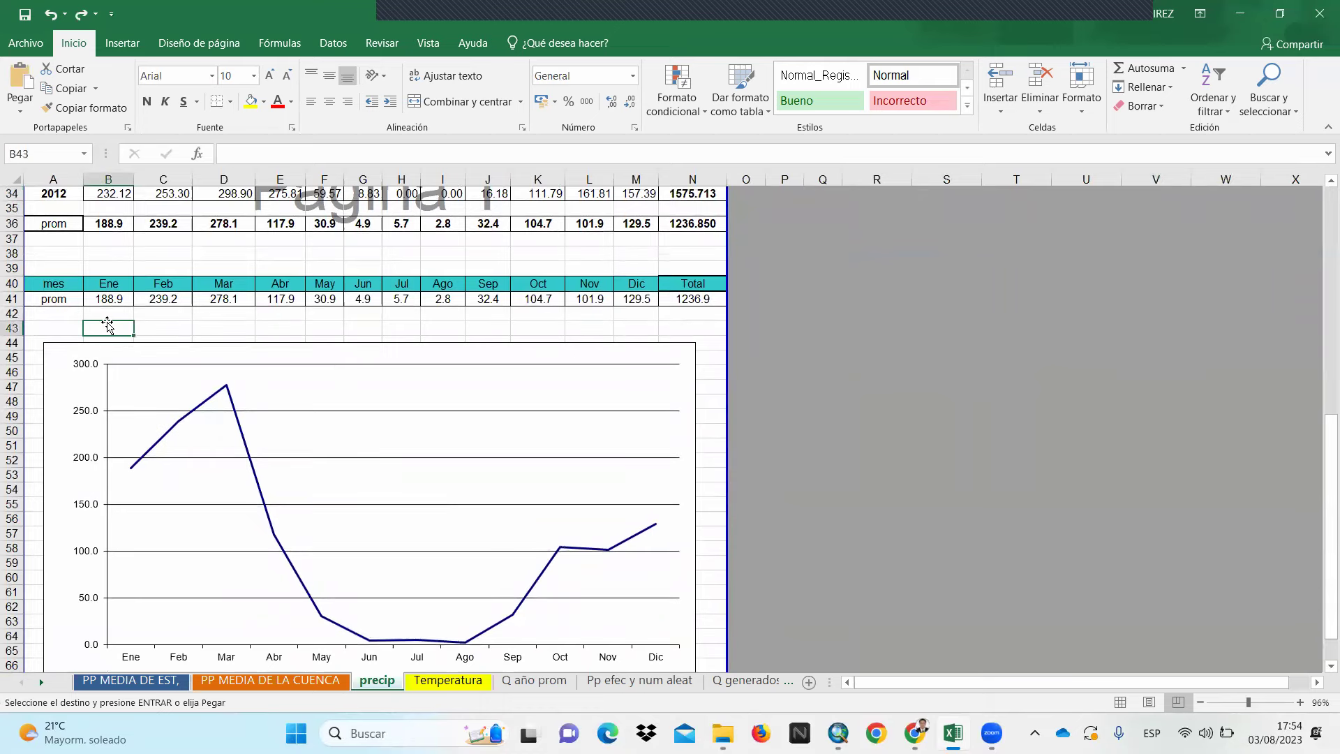
{"action": "scroll", "coordinate": [106, 324], "scroll_direction": "down", "scroll_amount": 1}
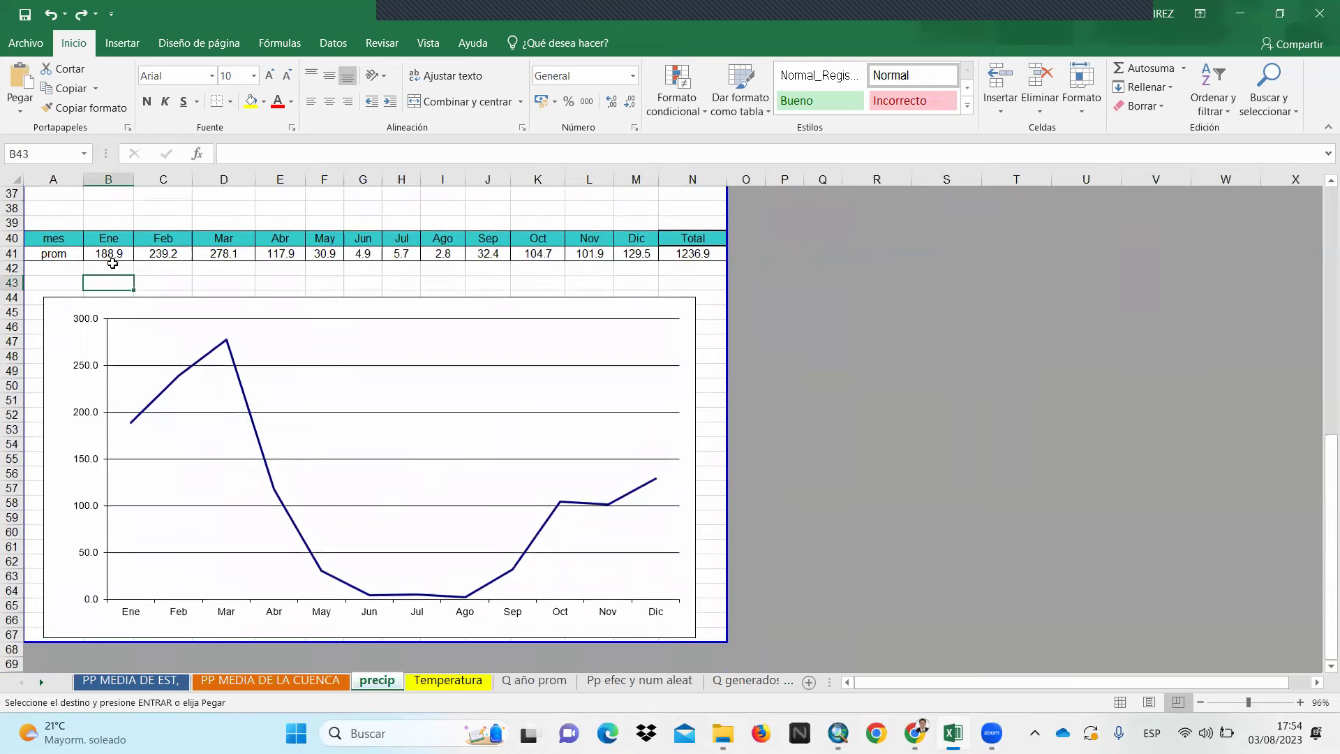
{"action": "scroll", "coordinate": [98, 275], "scroll_direction": "up", "scroll_amount": 1}
{"action": "scroll", "coordinate": [96, 280], "scroll_direction": "up", "scroll_amount": 3}
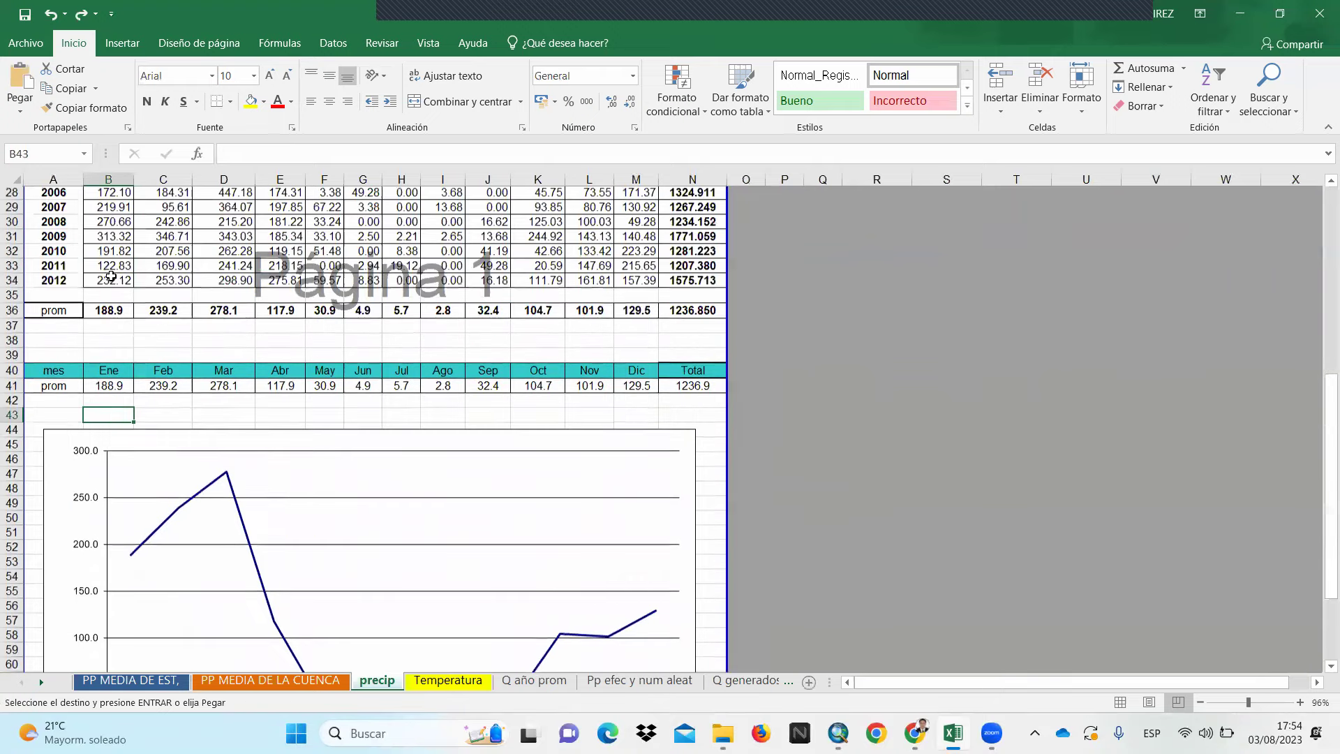
{"action": "scroll", "coordinate": [105, 224], "scroll_direction": "down", "scroll_amount": 3}
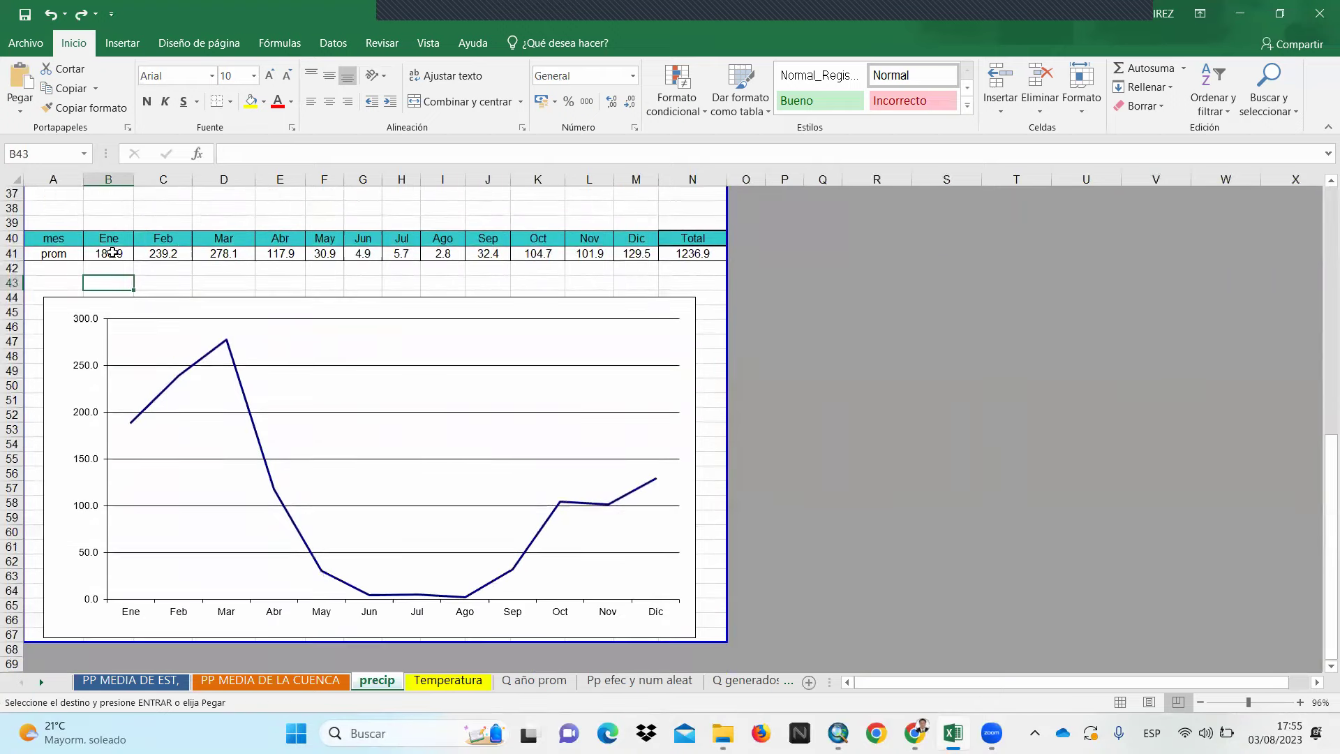
Inspect the line chart's source ranges B40:M40 and B41:M41, and review the precipitation table above it
{"action": "left_click", "coordinate": [203, 353]}
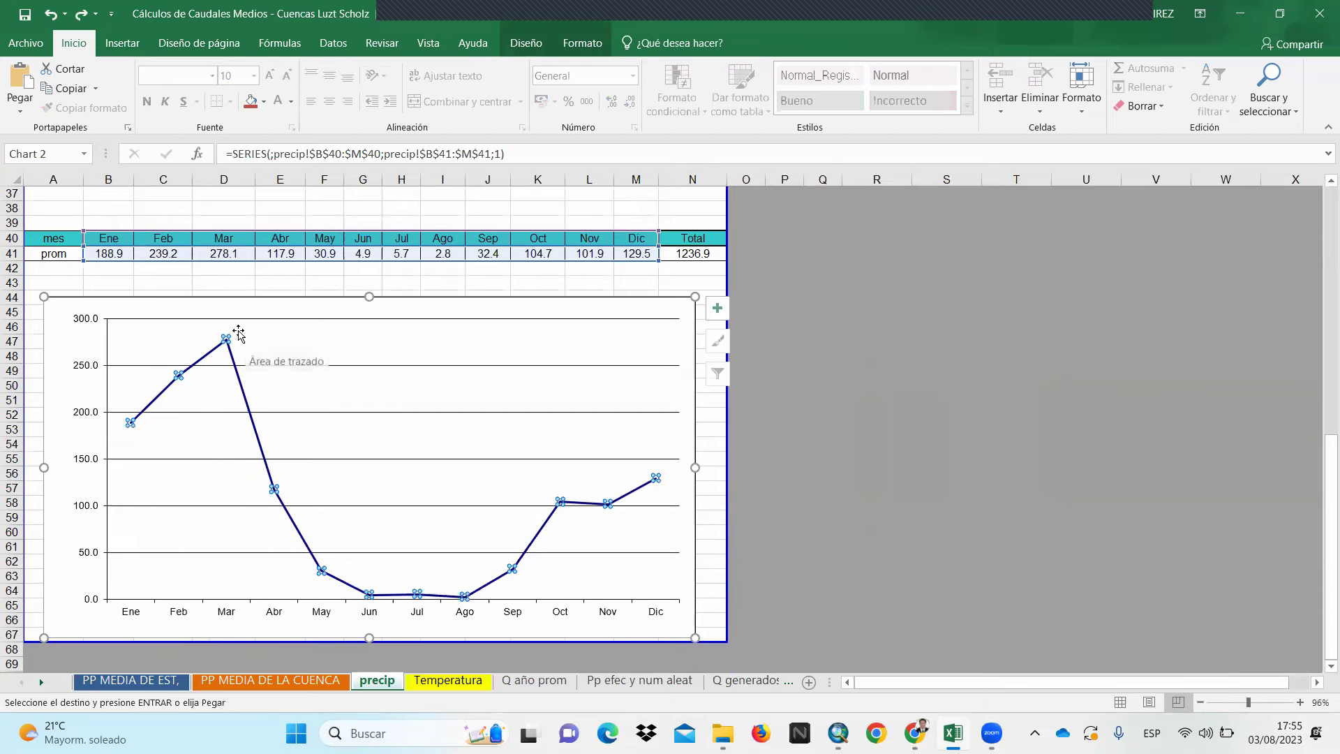
{"action": "left_click", "coordinate": [831, 399]}
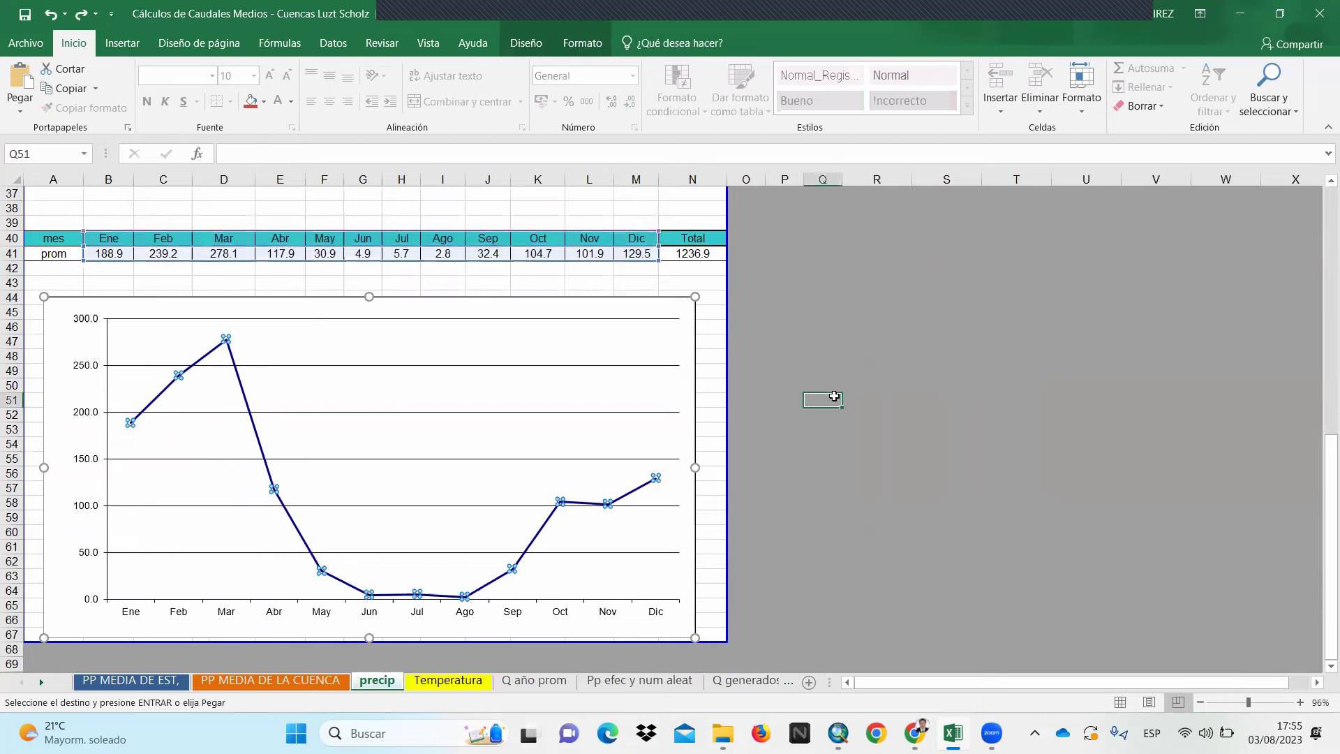
{"action": "scroll", "coordinate": [728, 423], "scroll_direction": "up", "scroll_amount": 1}
{"action": "scroll", "coordinate": [475, 376], "scroll_direction": "up", "scroll_amount": 3}
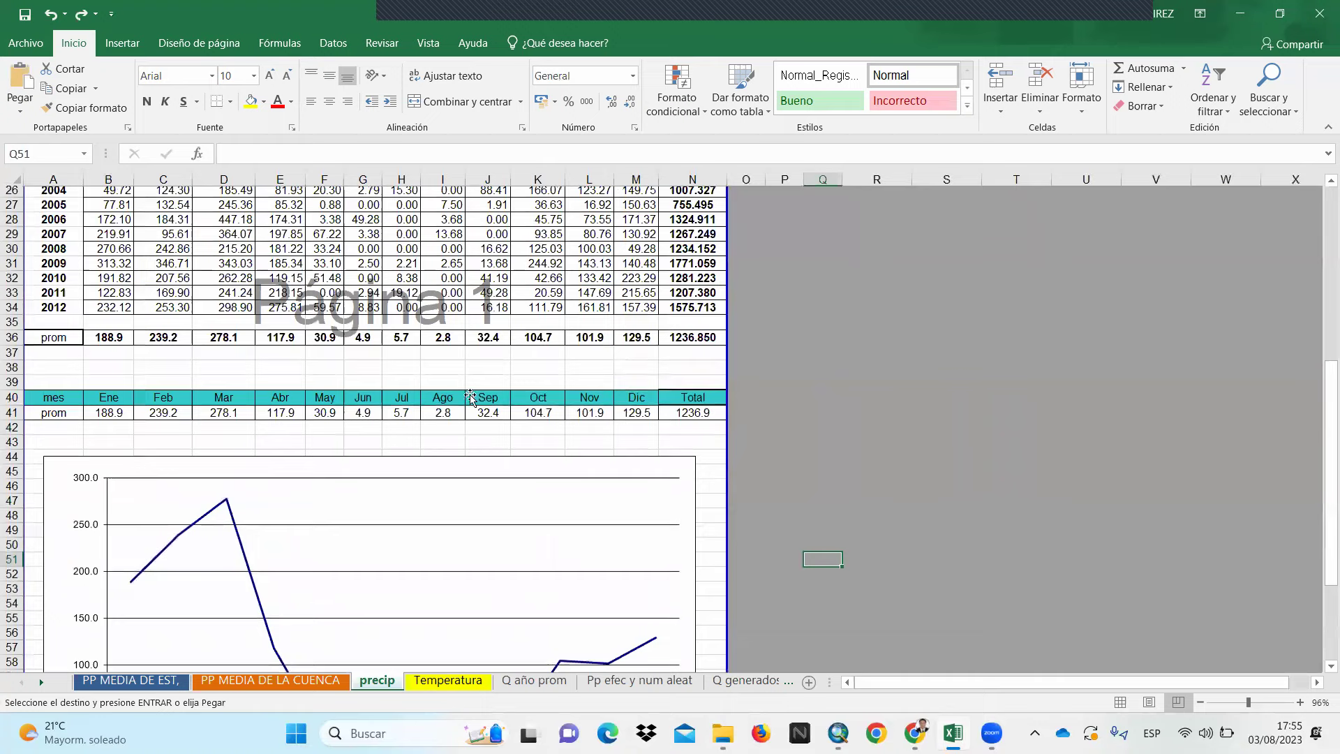
{"action": "scroll", "coordinate": [458, 428], "scroll_direction": "down", "scroll_amount": 3}
{"action": "scroll", "coordinate": [457, 418], "scroll_direction": "up", "scroll_amount": 11}
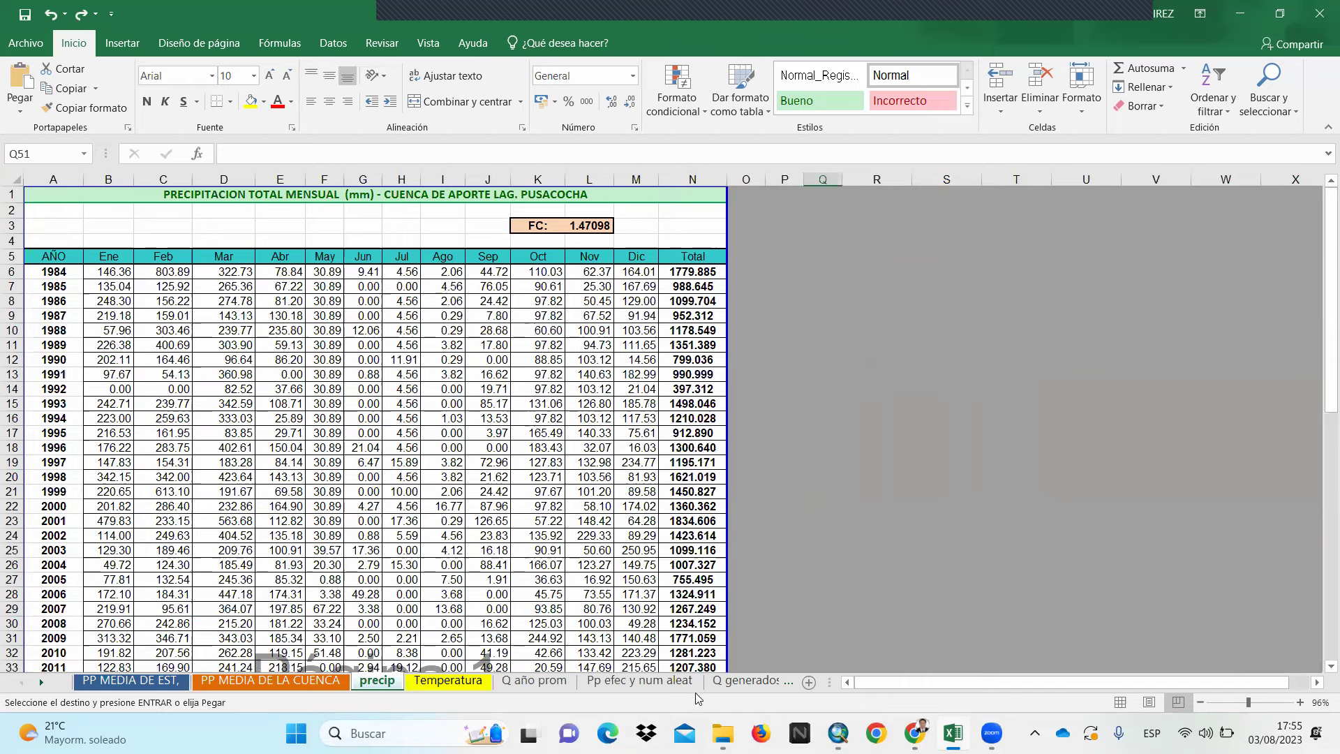
Open the Temperatura sheet and review the monthly mean temperature tables for the Cabana station and the Pusacocha basin
{"action": "left_click", "coordinate": [476, 692]}
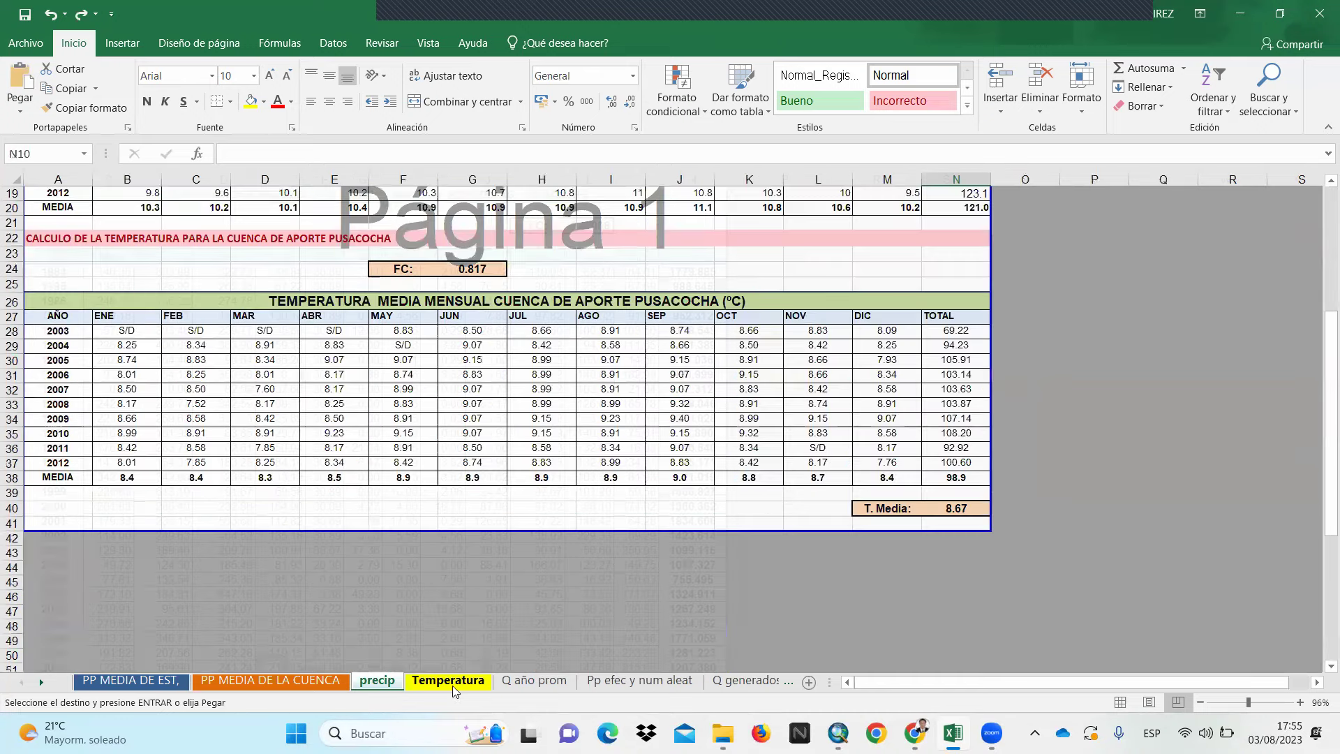
{"action": "scroll", "coordinate": [426, 552], "scroll_direction": "up", "scroll_amount": 5}
{"action": "scroll", "coordinate": [426, 553], "scroll_direction": "up", "scroll_amount": 1}
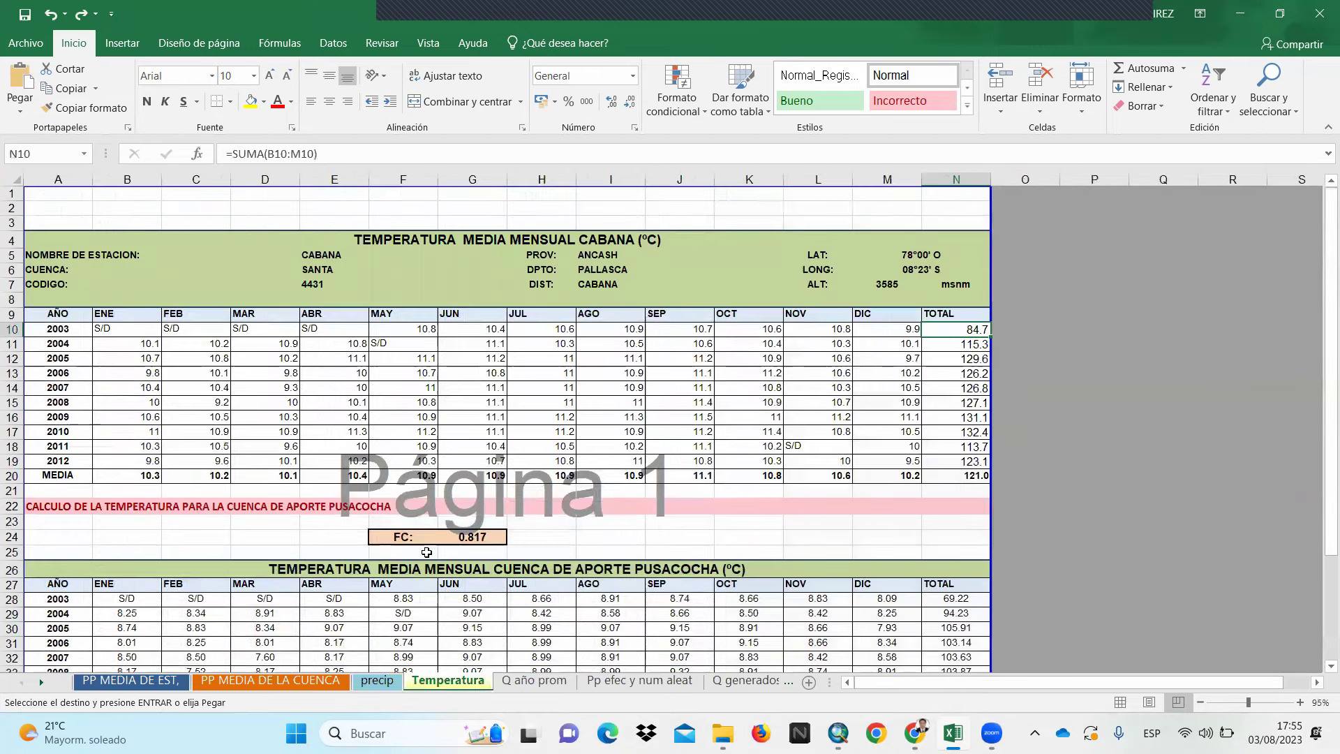
{"action": "scroll", "coordinate": [404, 397], "scroll_direction": "down", "scroll_amount": 2}
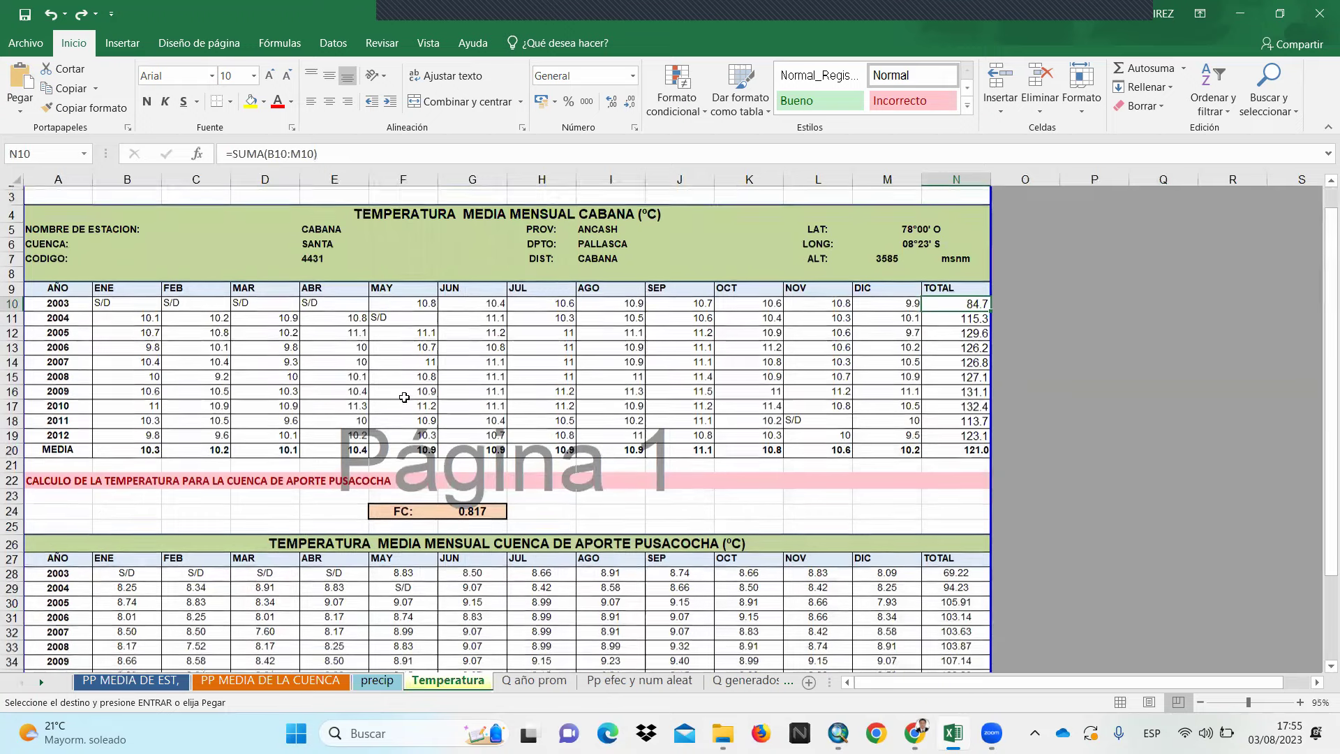
{"action": "scroll", "coordinate": [404, 397], "scroll_direction": "down", "scroll_amount": 2}
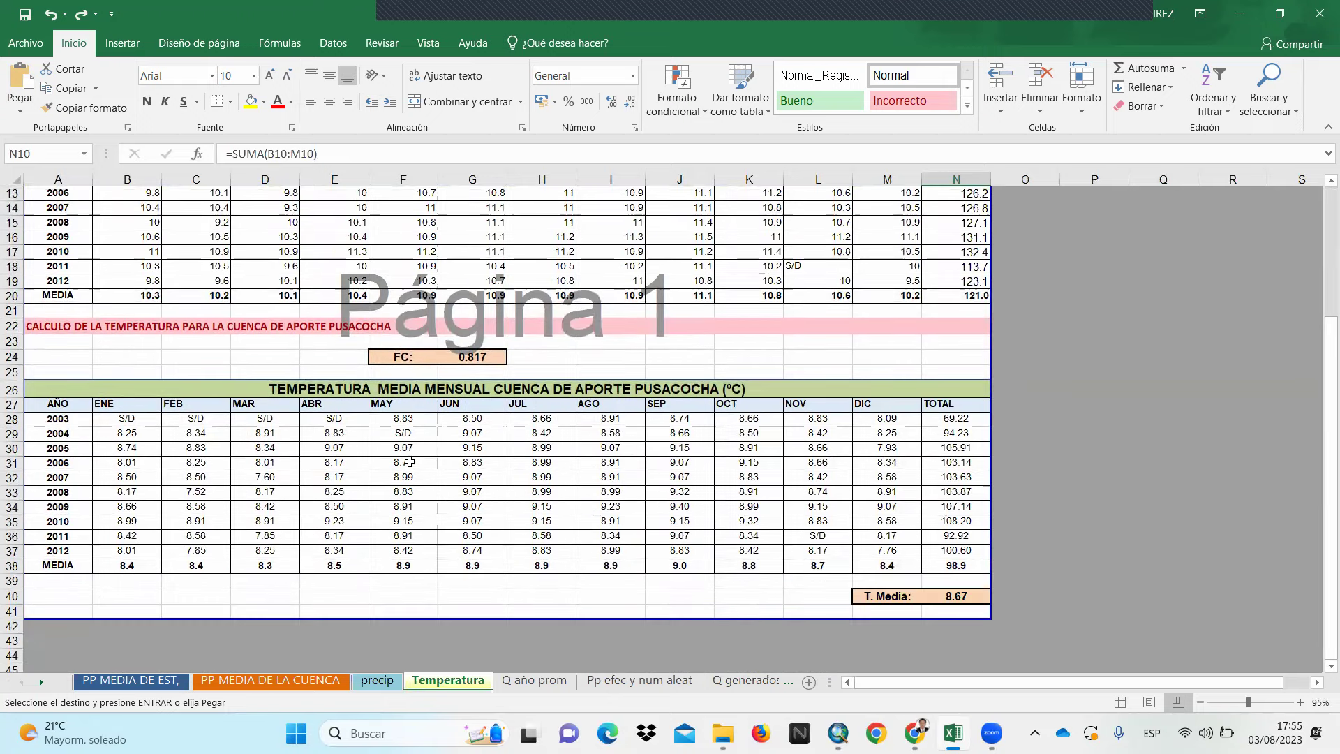
Review the Cabana station temperature table and inspect the correction factor formula in G24
{"action": "scroll", "coordinate": [396, 445], "scroll_direction": "up", "scroll_amount": 4}
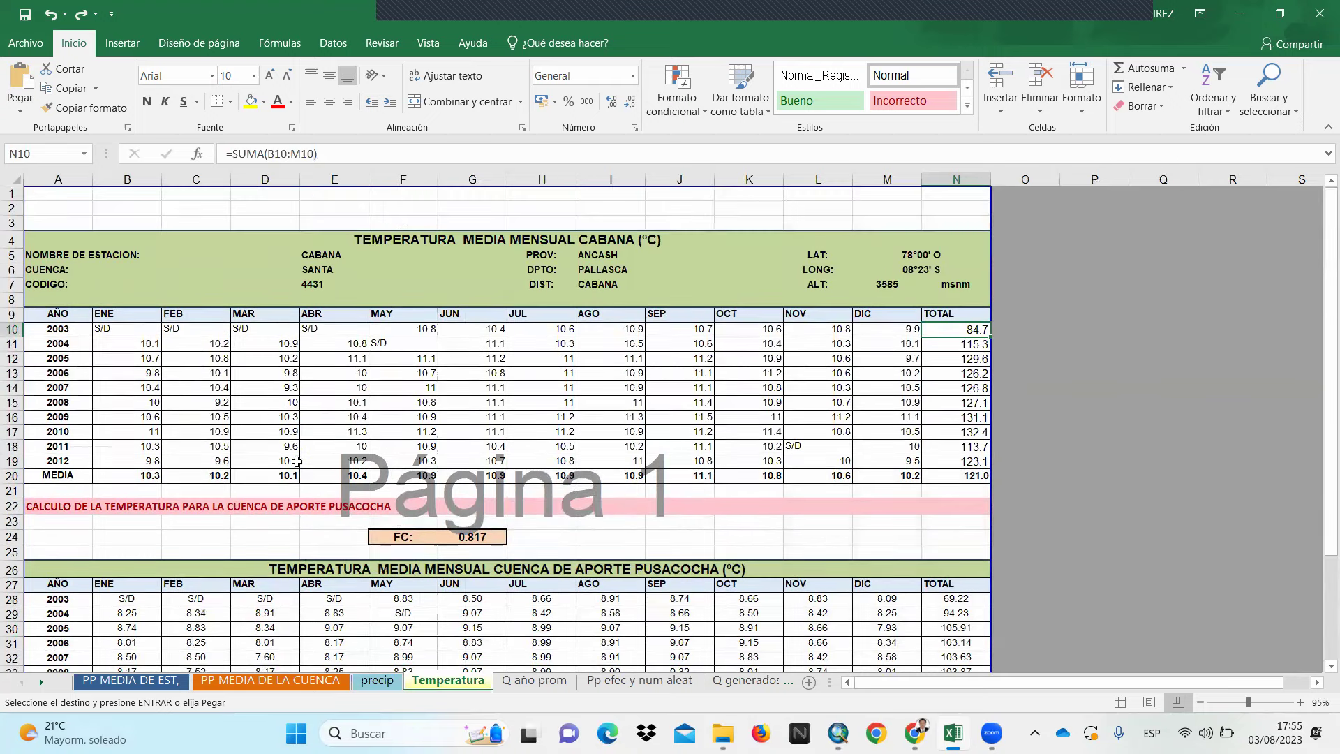
{"action": "scroll", "coordinate": [407, 535], "scroll_direction": "down", "scroll_amount": 1}
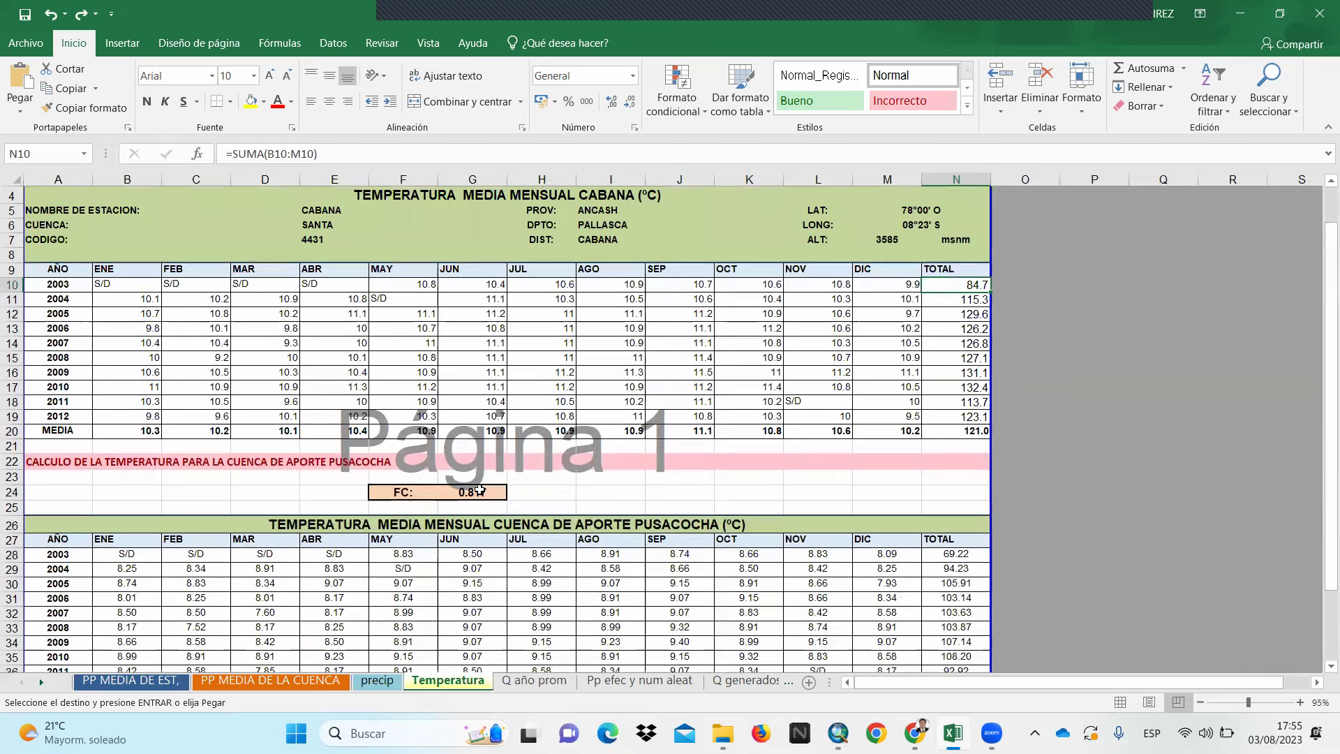
{"action": "double_click", "coordinate": [478, 490]}
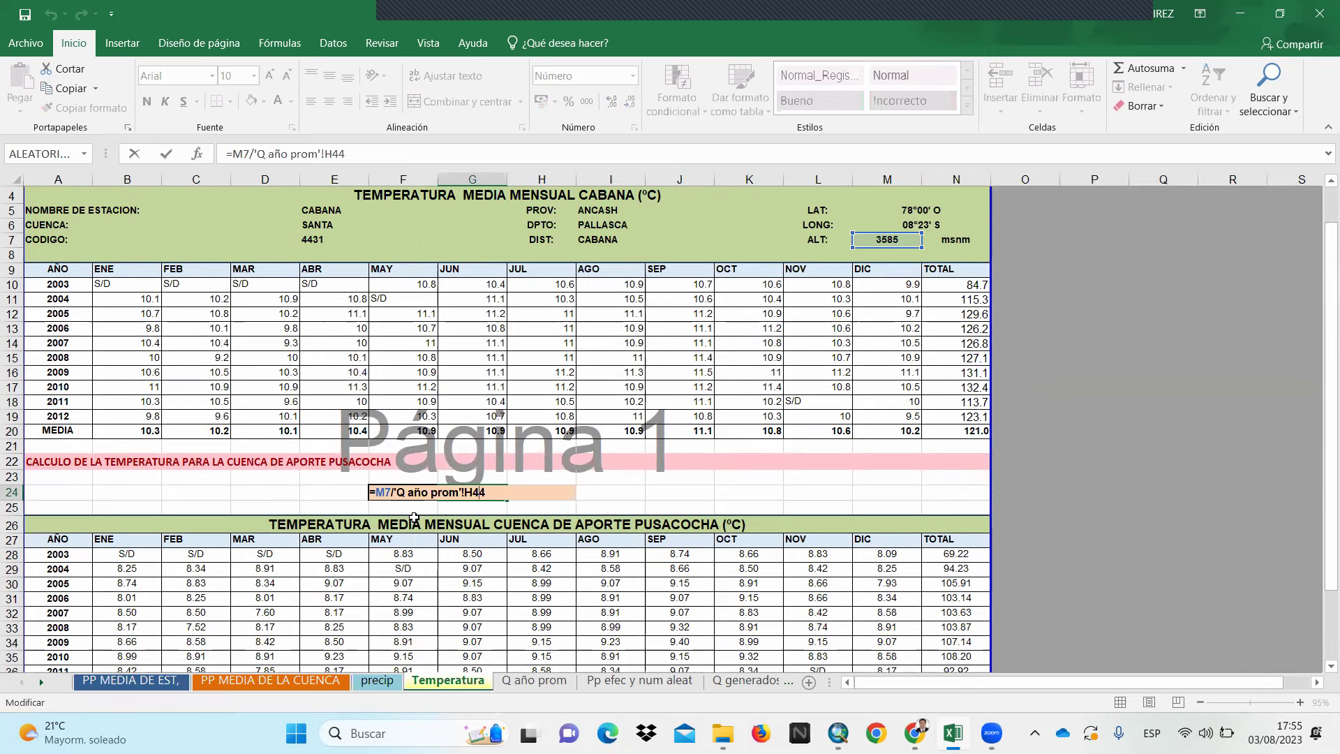
{"action": "key", "text": "Escape"}
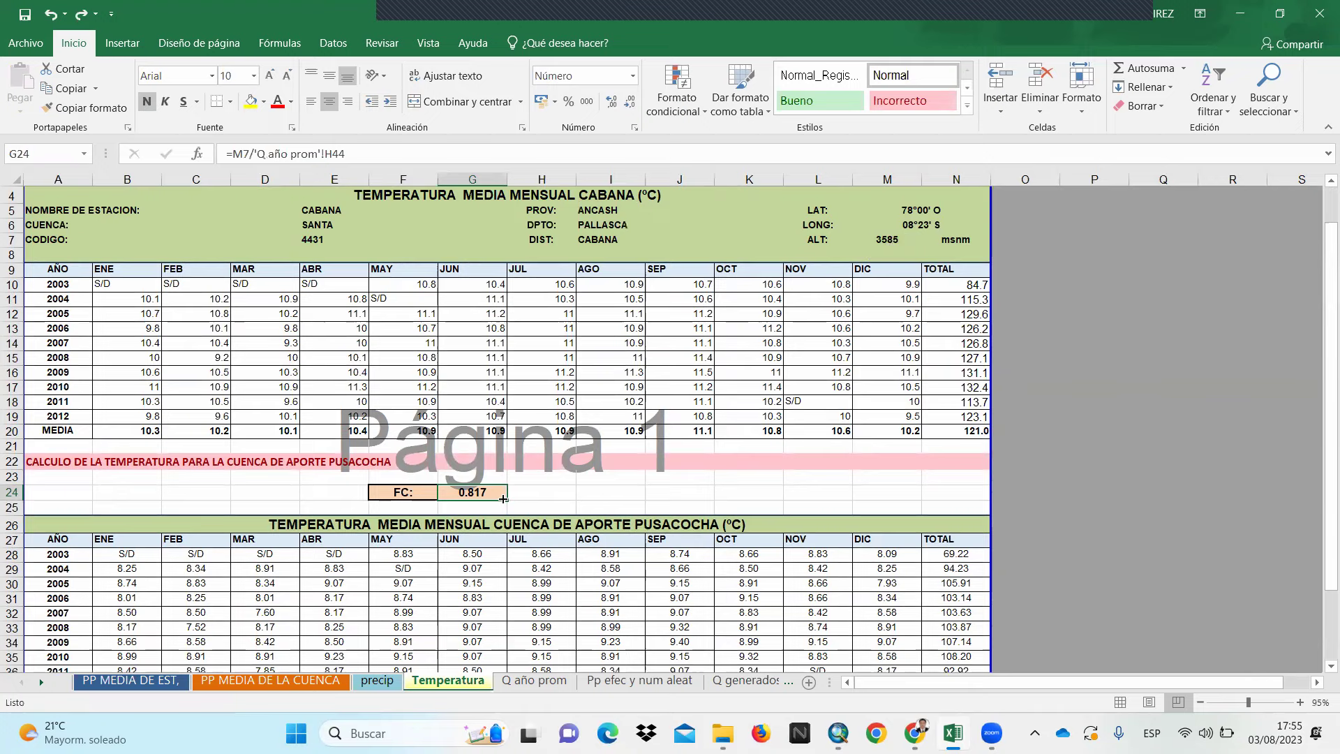
{"action": "scroll", "coordinate": [527, 287], "scroll_direction": "down", "scroll_amount": 1}
{"action": "scroll", "coordinate": [526, 286], "scroll_direction": "up", "scroll_amount": 2}
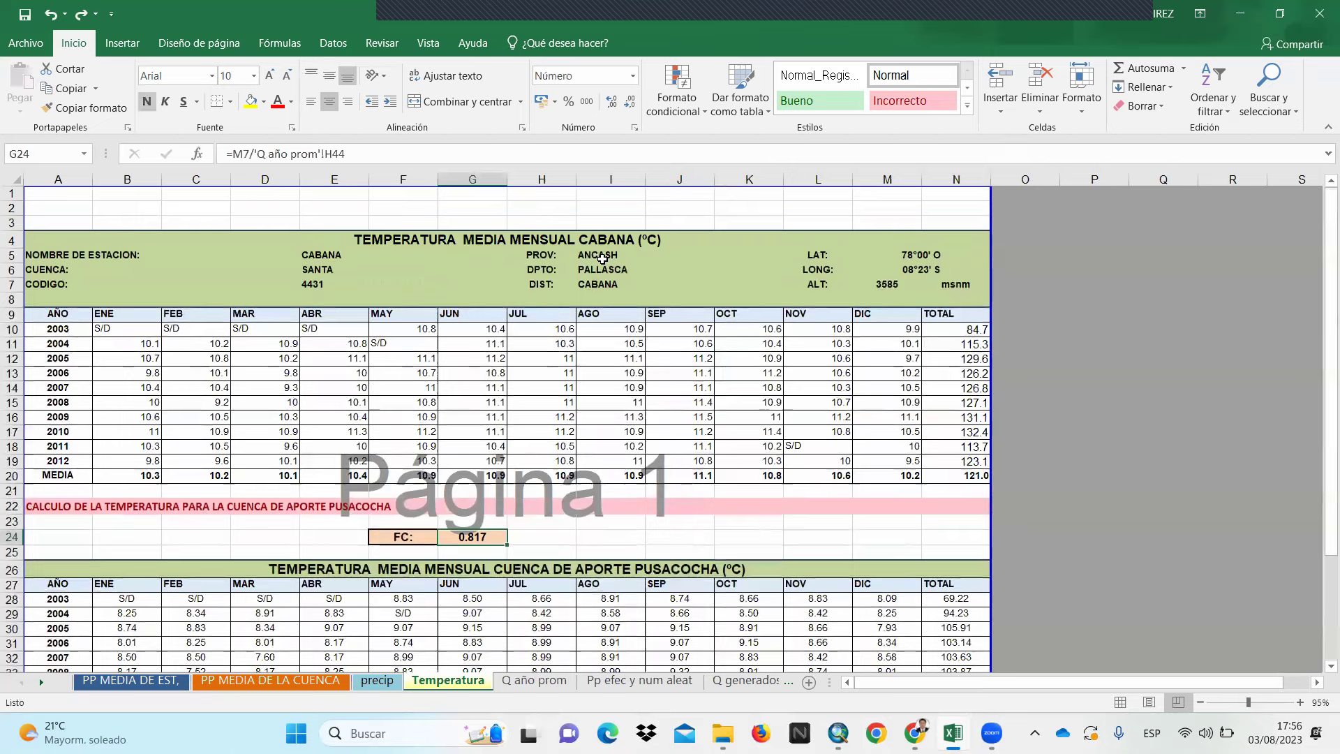
{"action": "double_click", "coordinate": [469, 537]}
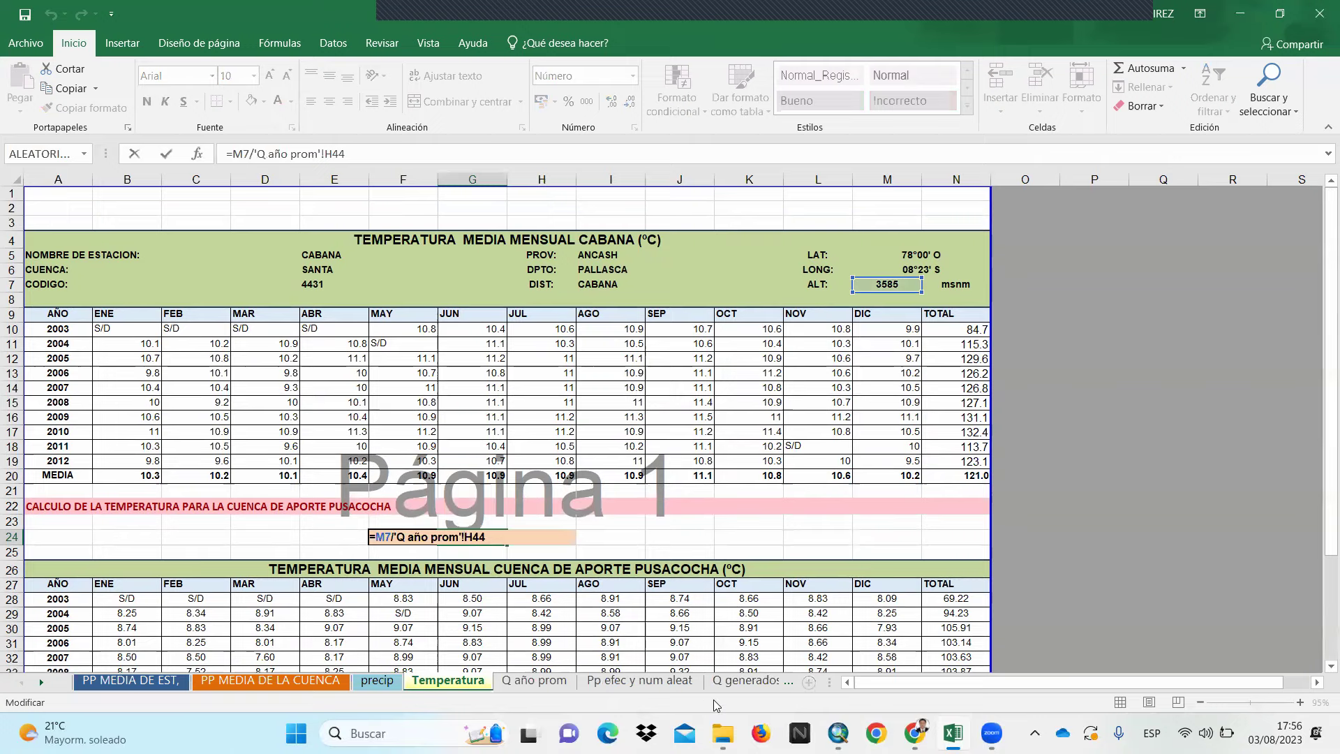
{"action": "left_click", "coordinate": [535, 681]}
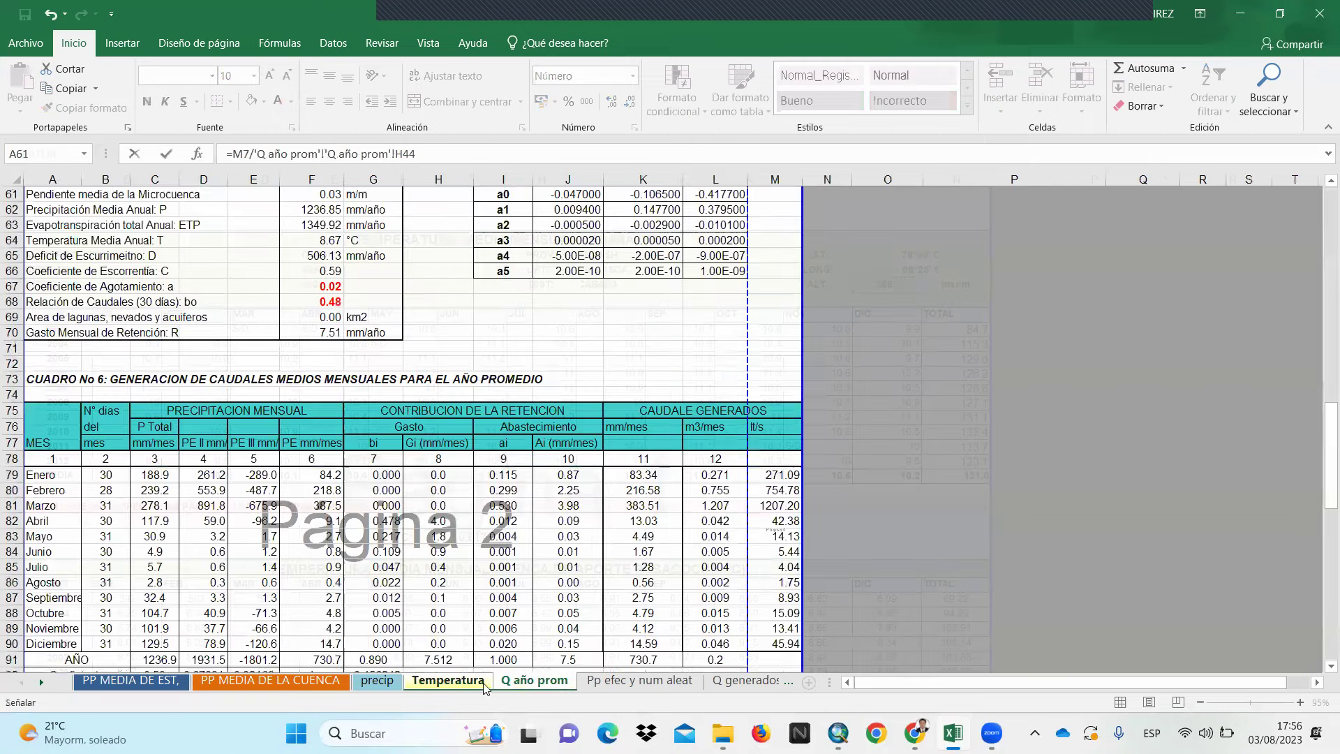
{"action": "left_click", "coordinate": [448, 680]}
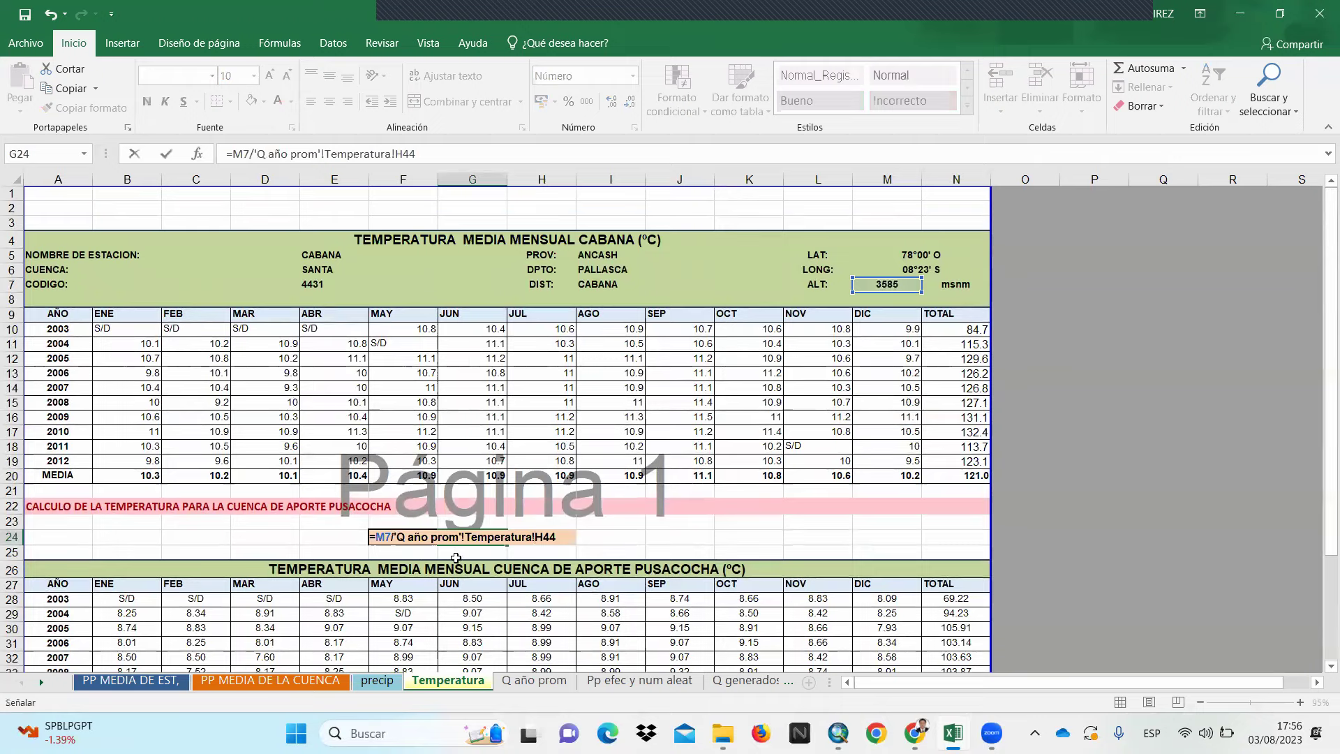
{"action": "key", "text": "Return"}
Open the Q año prom sheet and locate the basin's mean altitude in row 44, column H
{"action": "left_click", "coordinate": [535, 682]}
{"action": "left_click", "coordinate": [431, 178]}
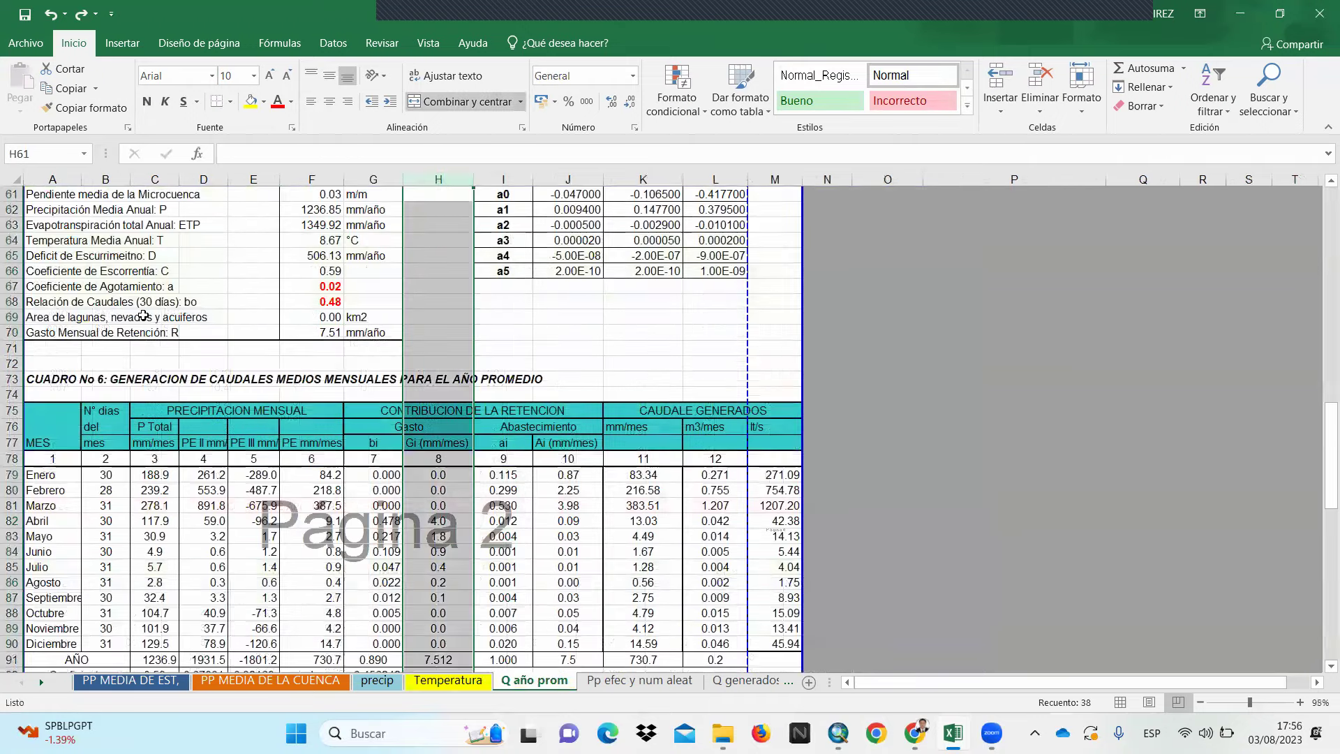
{"action": "scroll", "coordinate": [51, 284], "scroll_direction": "up", "scroll_amount": 2}
{"action": "scroll", "coordinate": [51, 283], "scroll_direction": "up", "scroll_amount": 2}
{"action": "scroll", "coordinate": [6, 354], "scroll_direction": "up", "scroll_amount": 3}
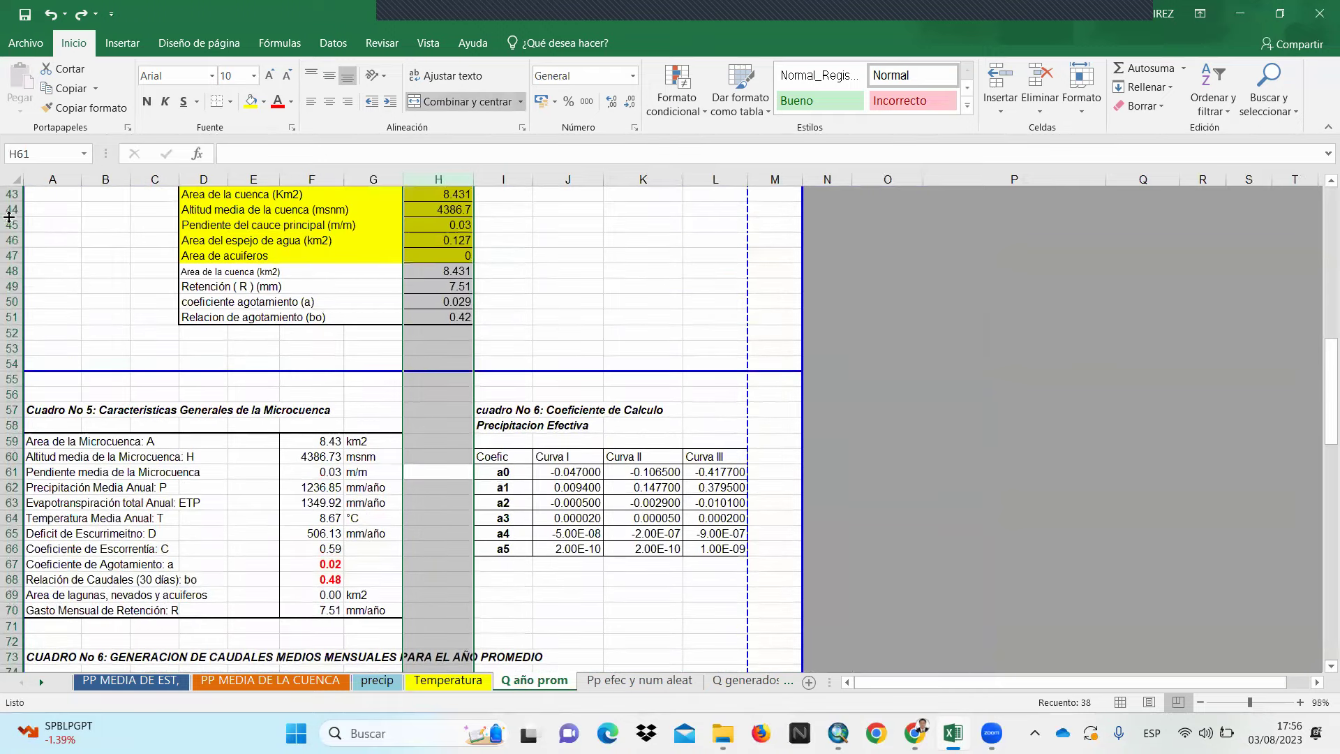
{"action": "left_click", "coordinate": [11, 210]}
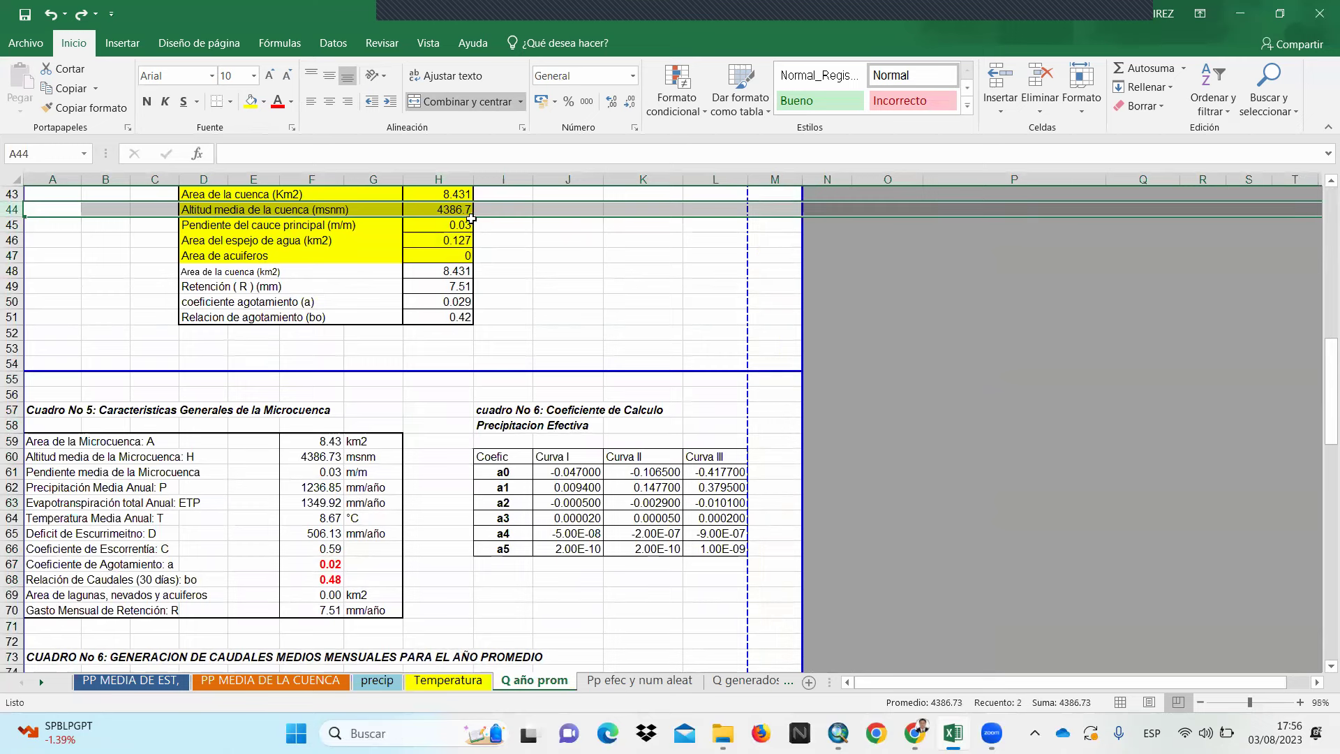
Return to the Temperatura sheet and check how the factor formula in G24 uses the station altitude in M7
{"action": "left_click", "coordinate": [447, 680]}
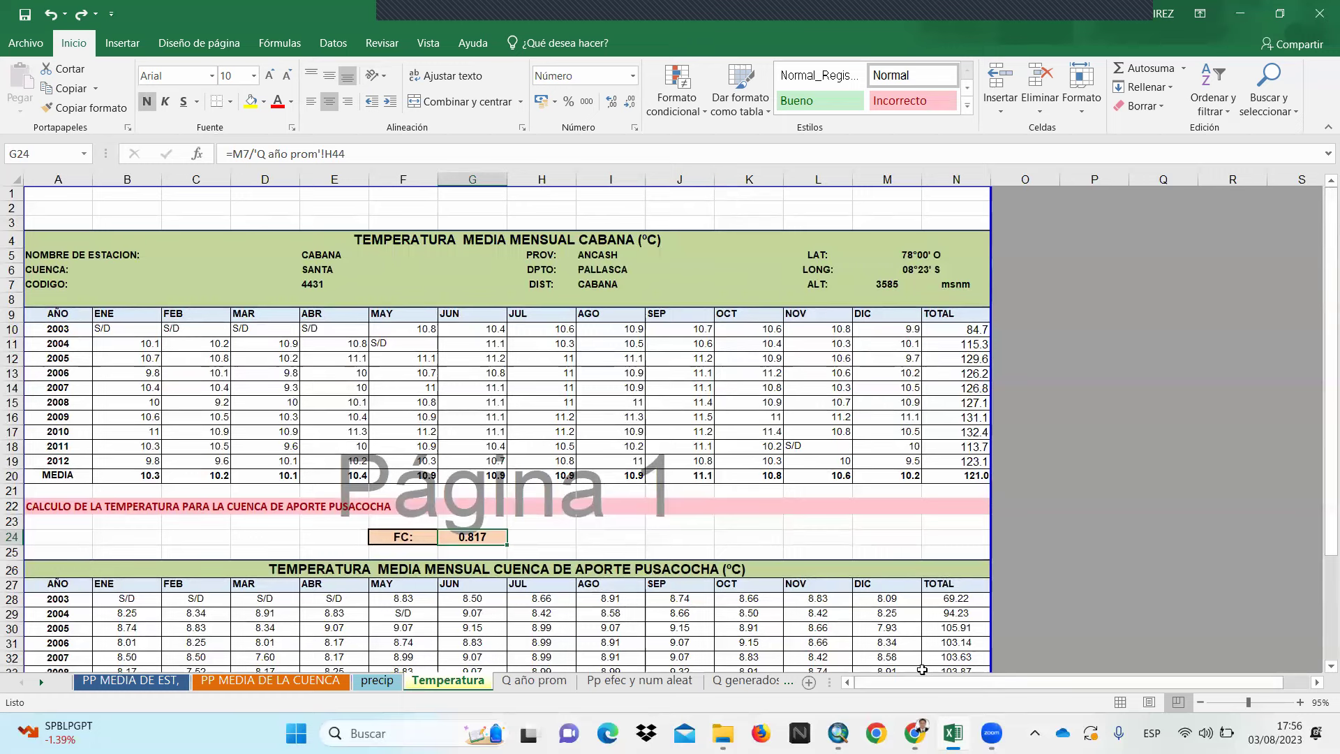
{"action": "left_click", "coordinate": [791, 334]}
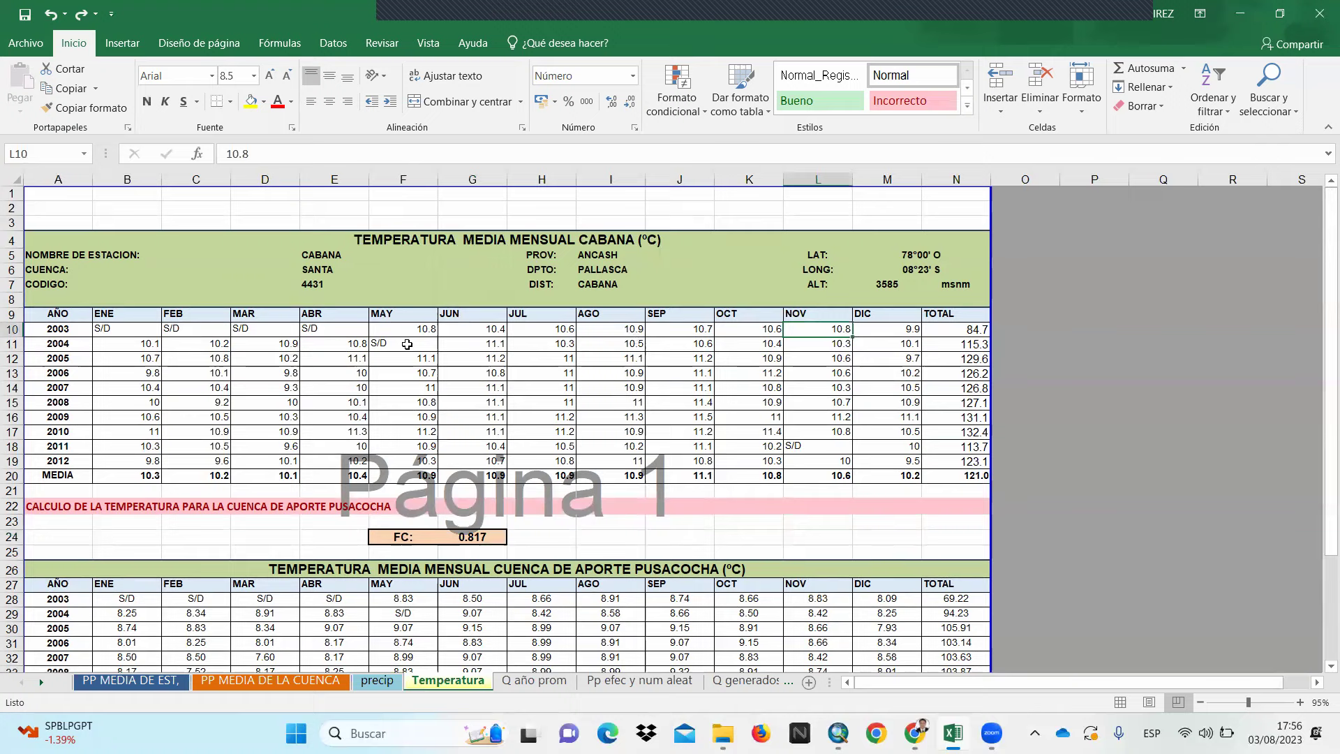
{"action": "scroll", "coordinate": [201, 362], "scroll_direction": "down", "scroll_amount": 1}
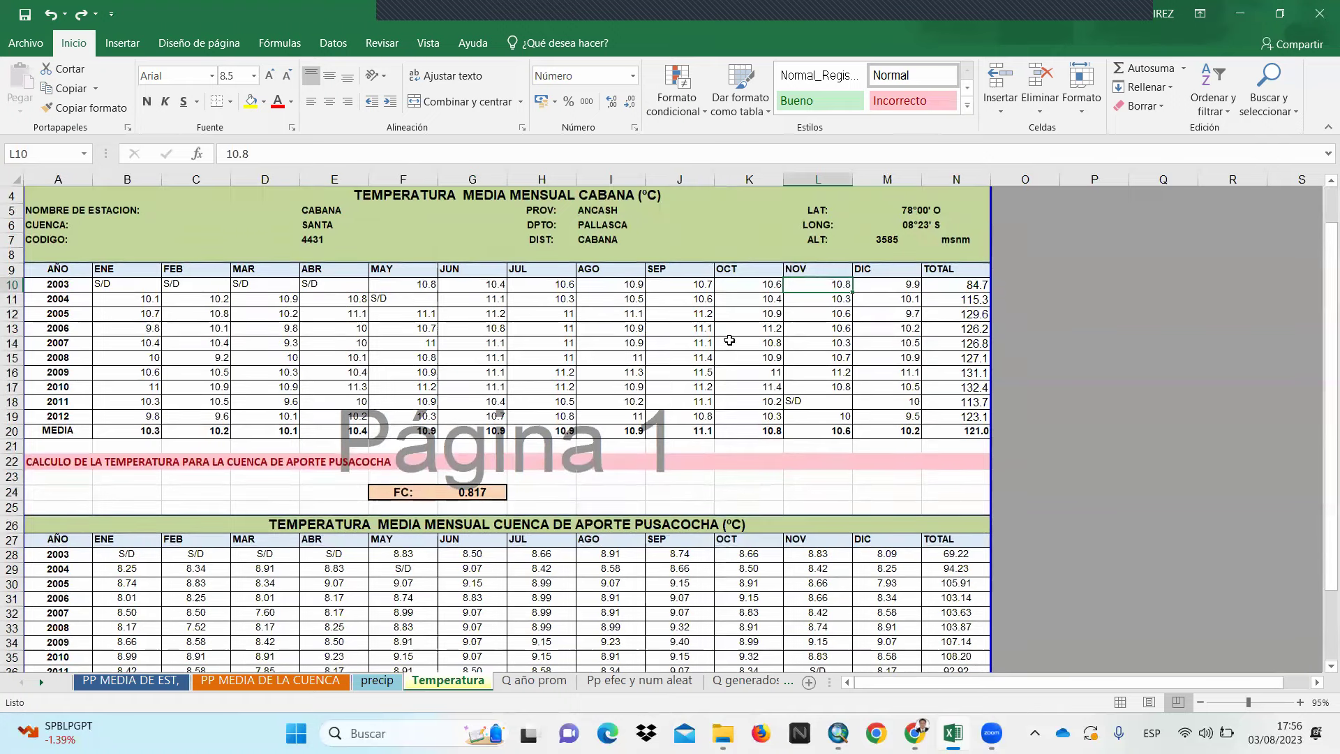
{"action": "scroll", "coordinate": [698, 427], "scroll_direction": "down", "scroll_amount": 1}
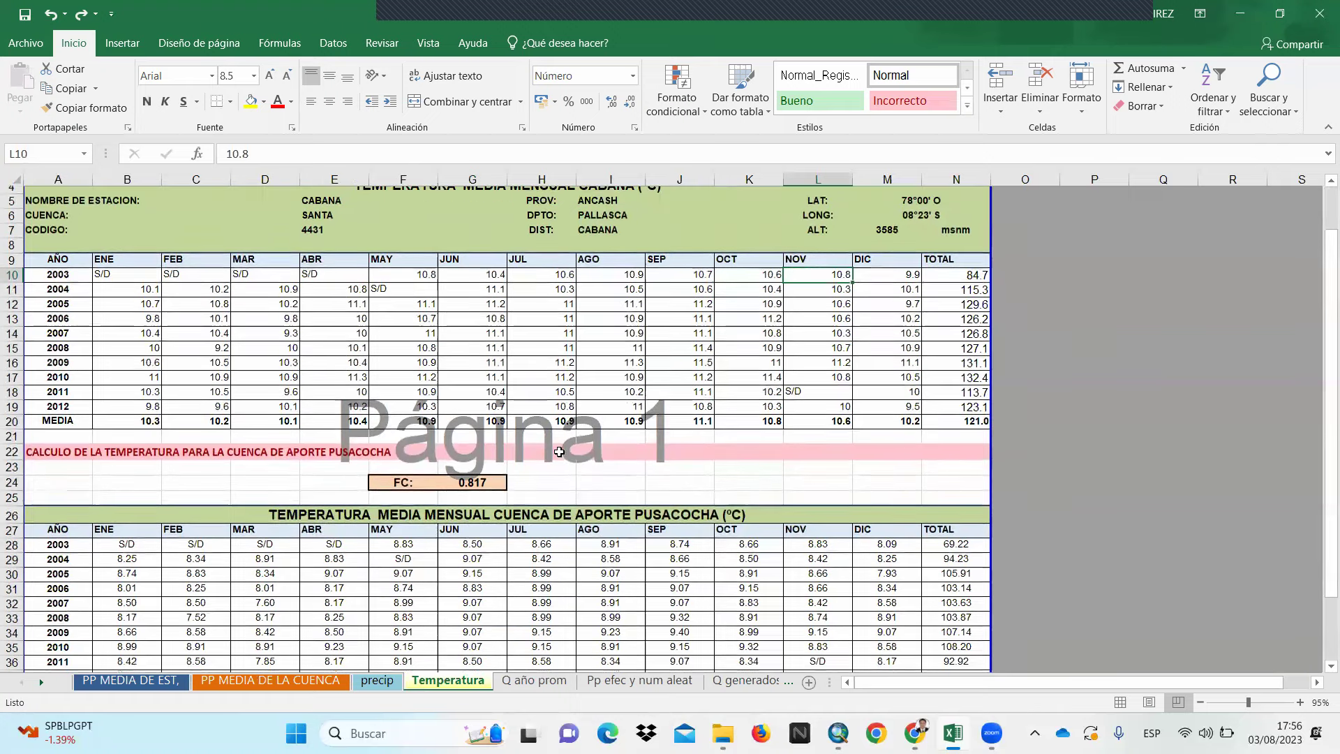
{"action": "double_click", "coordinate": [468, 443]}
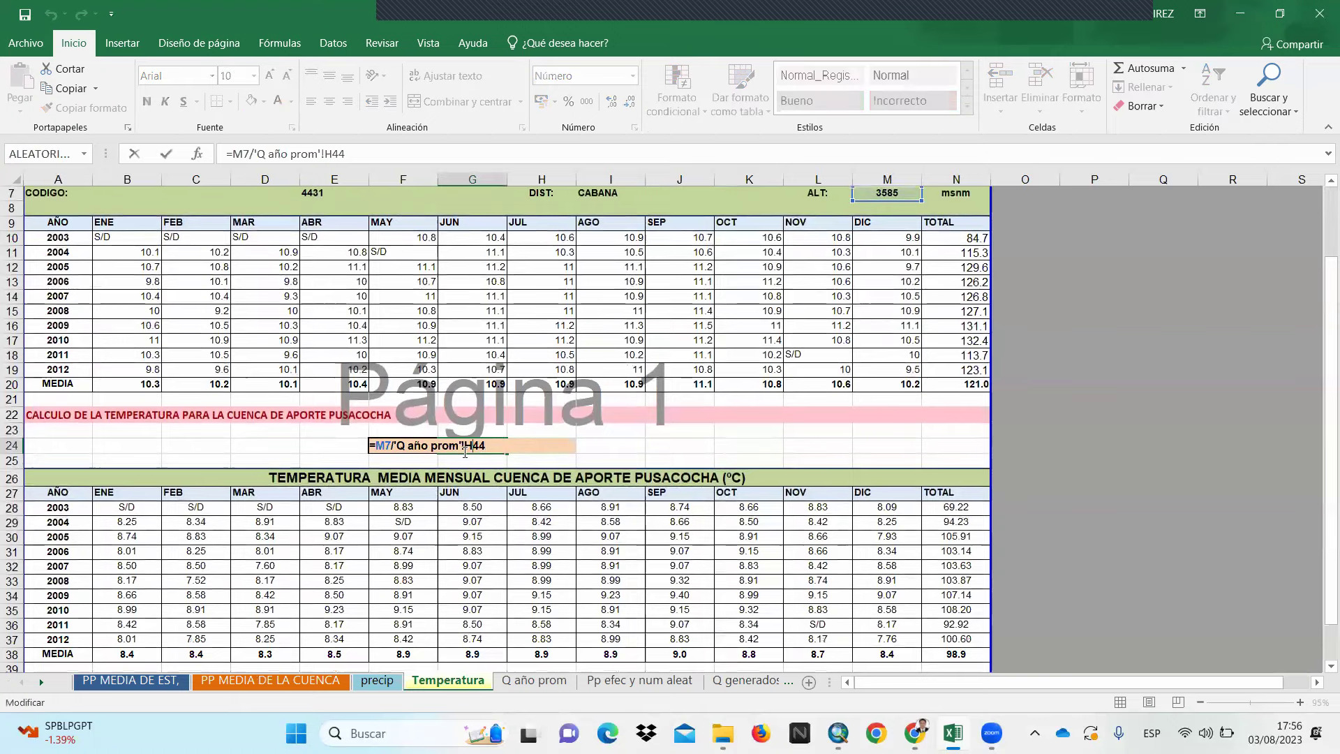
{"action": "scroll", "coordinate": [448, 457], "scroll_direction": "up", "scroll_amount": 1}
{"action": "scroll", "coordinate": [958, 268], "scroll_direction": "up", "scroll_amount": 1}
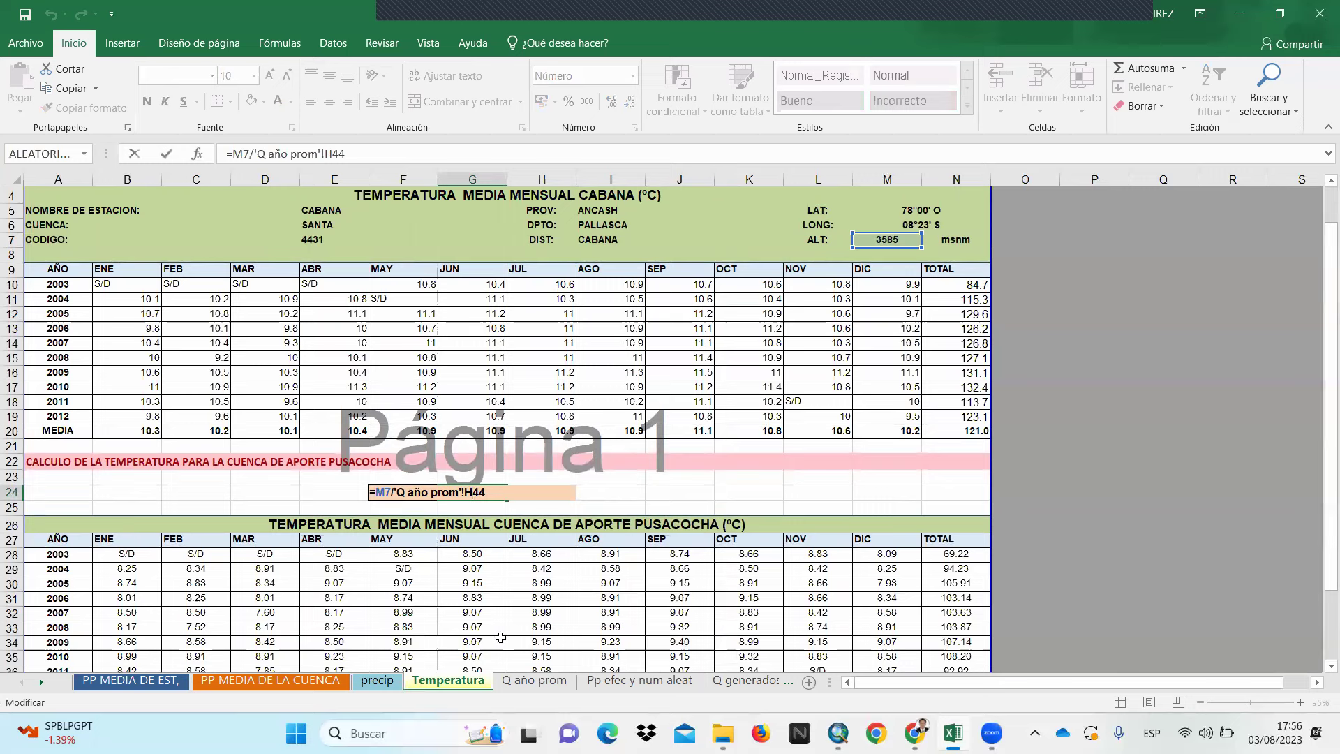
{"action": "key", "text": "Return"}
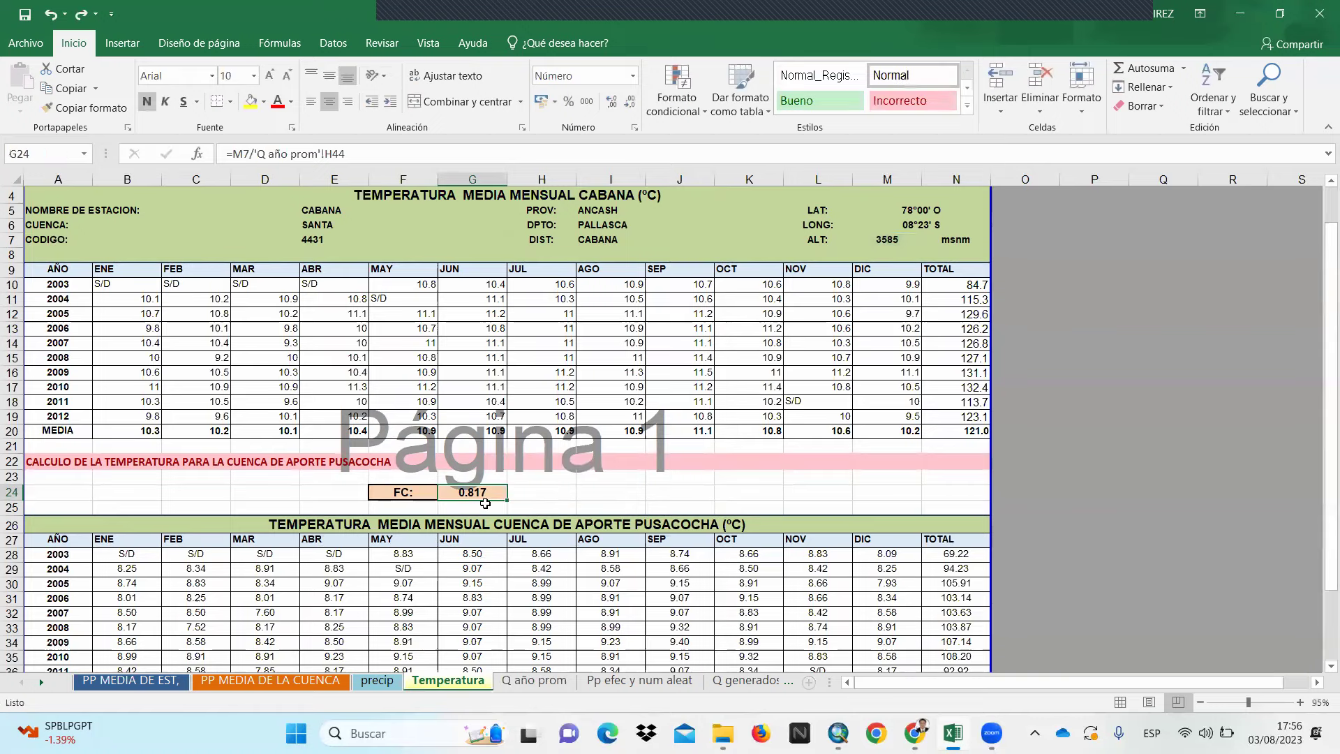
Compare the Pusacocha basin temperature table with the precip sheet, returning to the Temperatura sheet
{"action": "scroll", "coordinate": [485, 503], "scroll_direction": "down", "scroll_amount": 2}
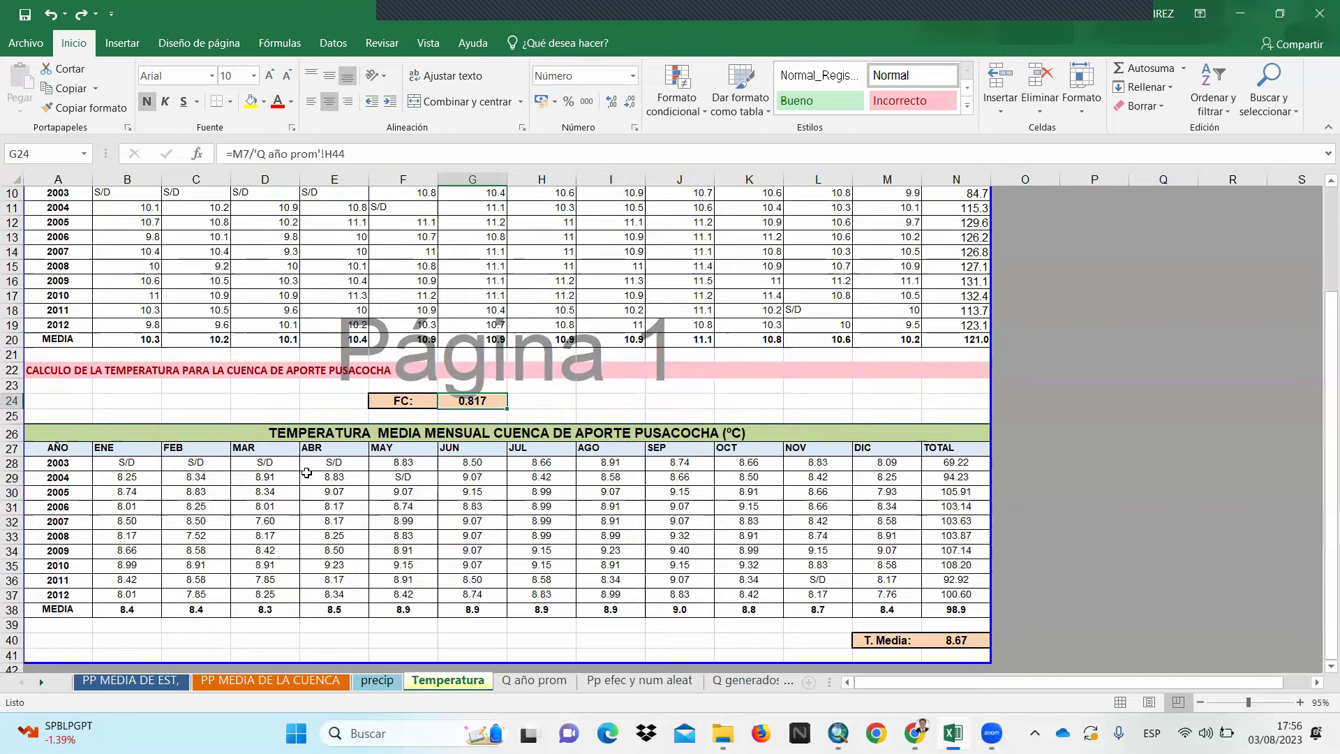
{"action": "scroll", "coordinate": [306, 473], "scroll_direction": "up", "scroll_amount": 1}
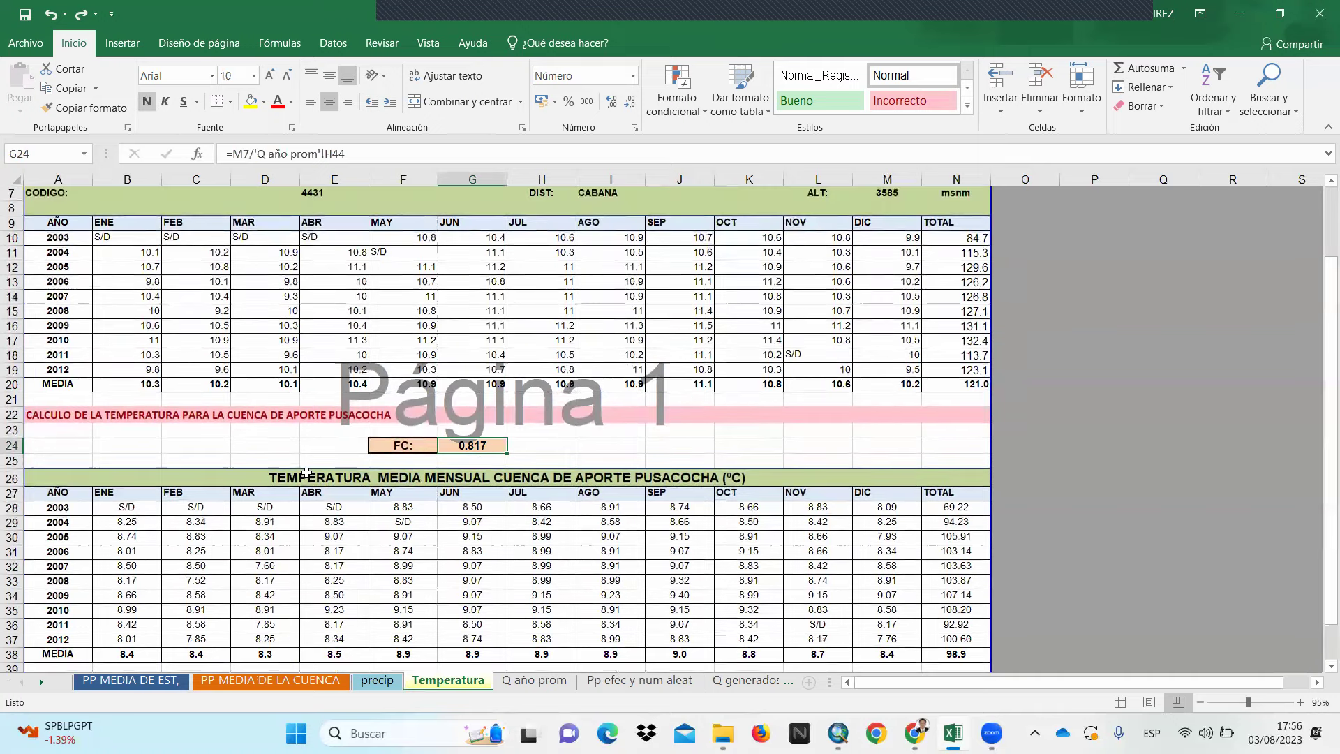
{"action": "left_click", "coordinate": [376, 680]}
{"action": "left_click", "coordinate": [448, 681]}
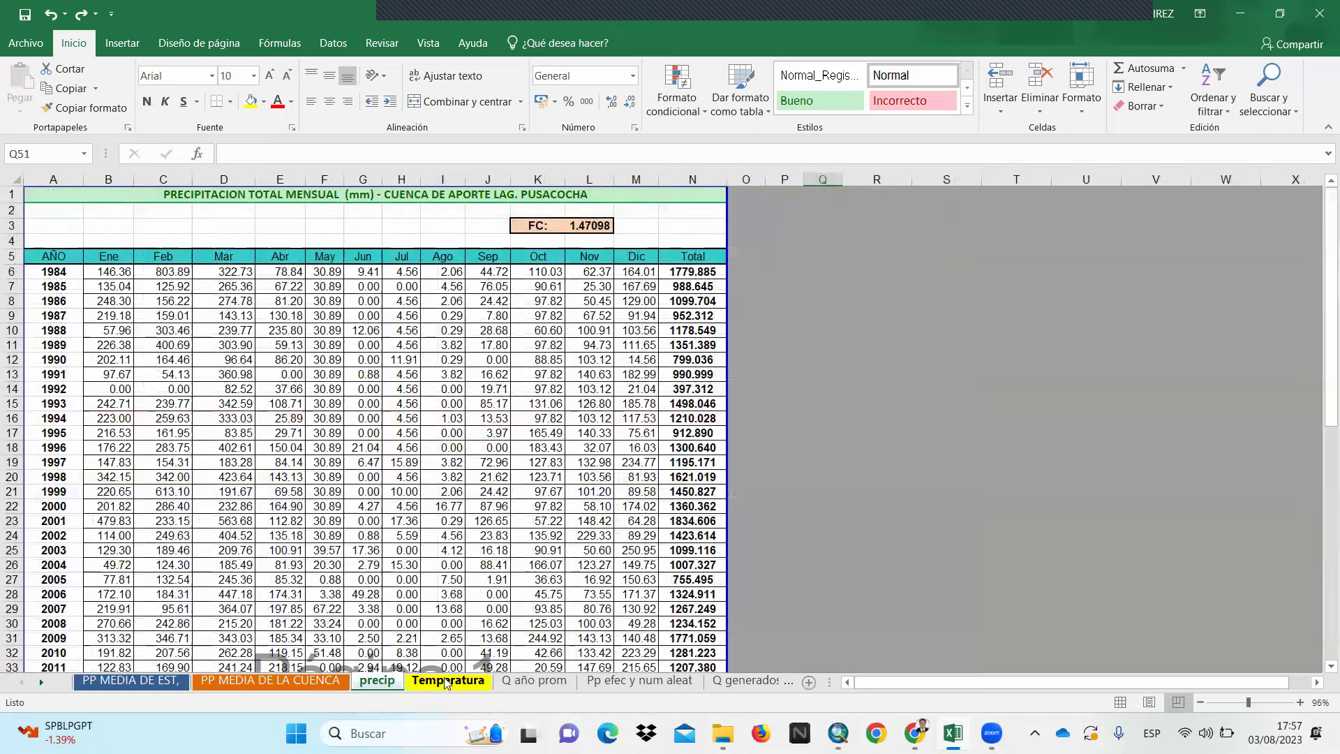
{"action": "scroll", "coordinate": [183, 465], "scroll_direction": "down", "scroll_amount": 1}
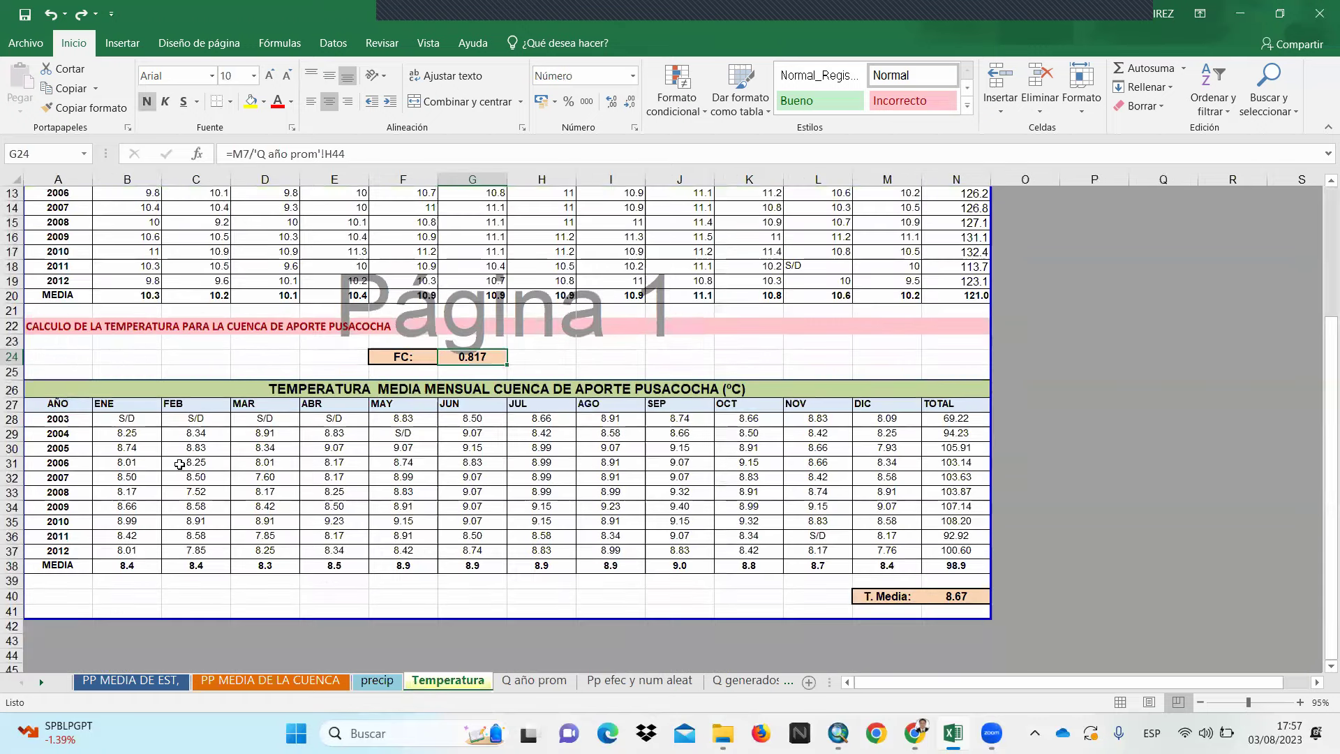
{"action": "scroll", "coordinate": [512, 507], "scroll_direction": "up", "scroll_amount": 2}
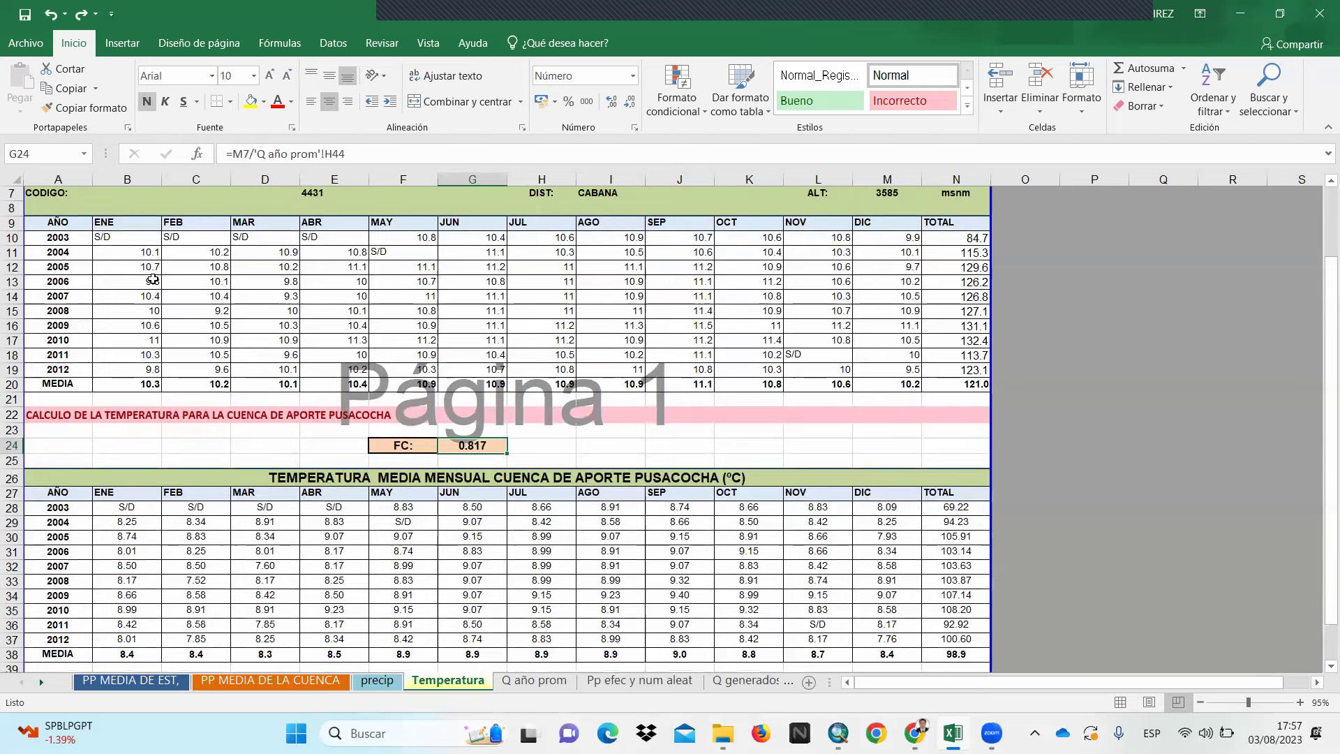
Inspect the January 2004 basin temperature formula in B29, and check the matching formulas in E29 and C29
{"action": "left_click", "coordinate": [119, 235]}
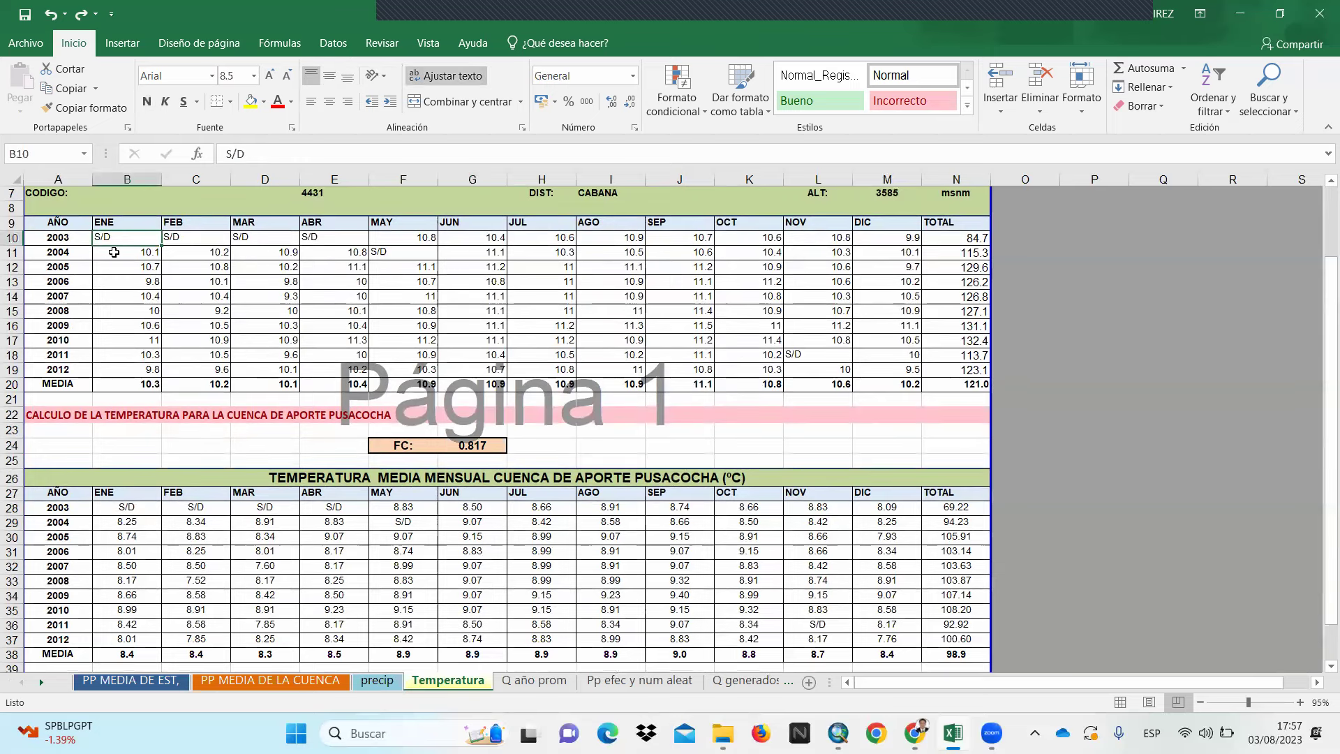
{"action": "left_click", "coordinate": [129, 510]}
{"action": "double_click", "coordinate": [129, 520]}
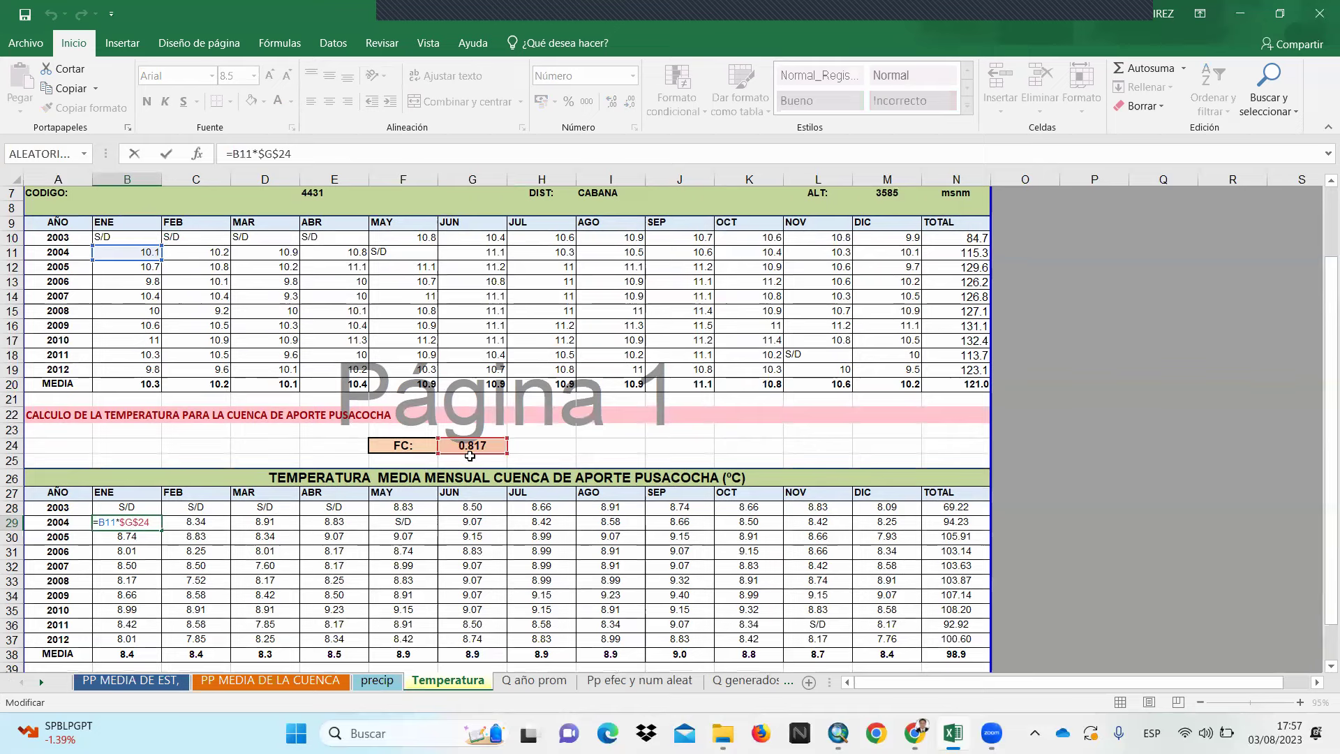
{"action": "key", "text": "ctrl+Return"}
{"action": "scroll", "coordinate": [470, 455], "scroll_direction": "down", "scroll_amount": 2}
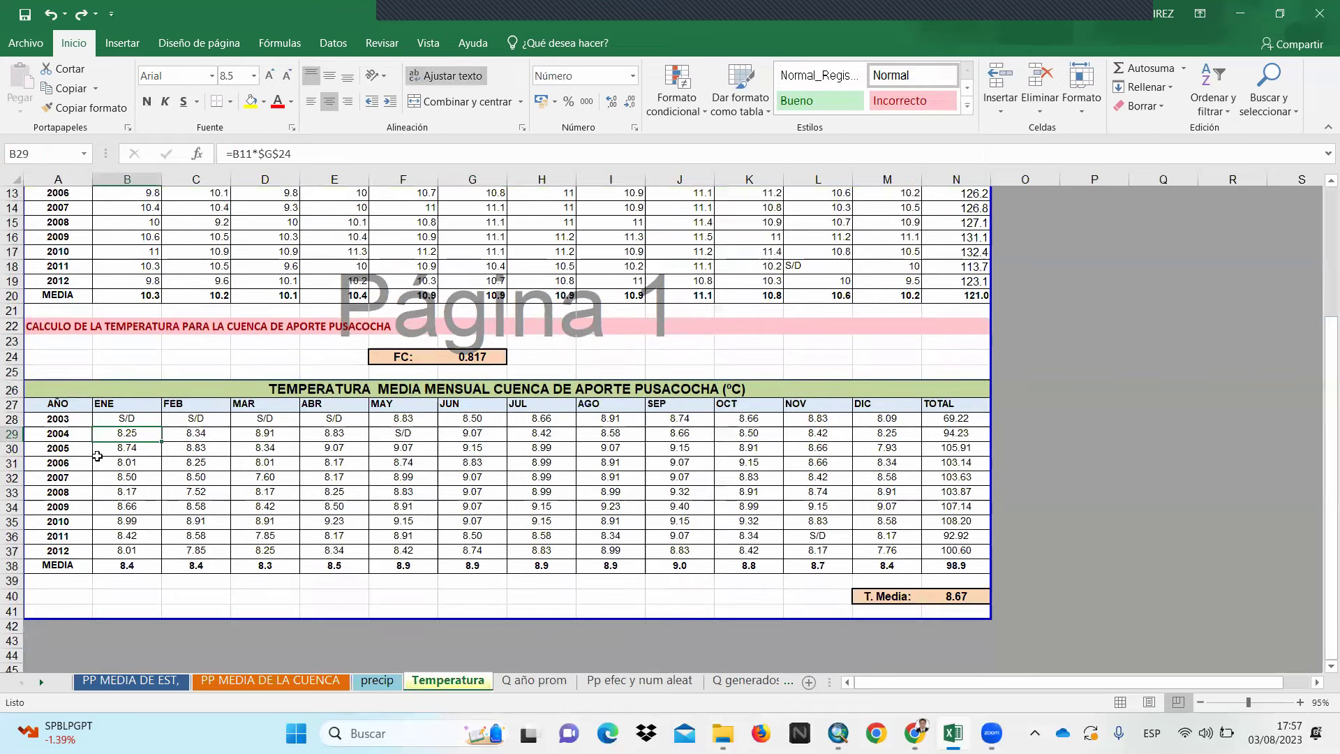
{"action": "scroll", "coordinate": [129, 439], "scroll_direction": "up", "scroll_amount": 1}
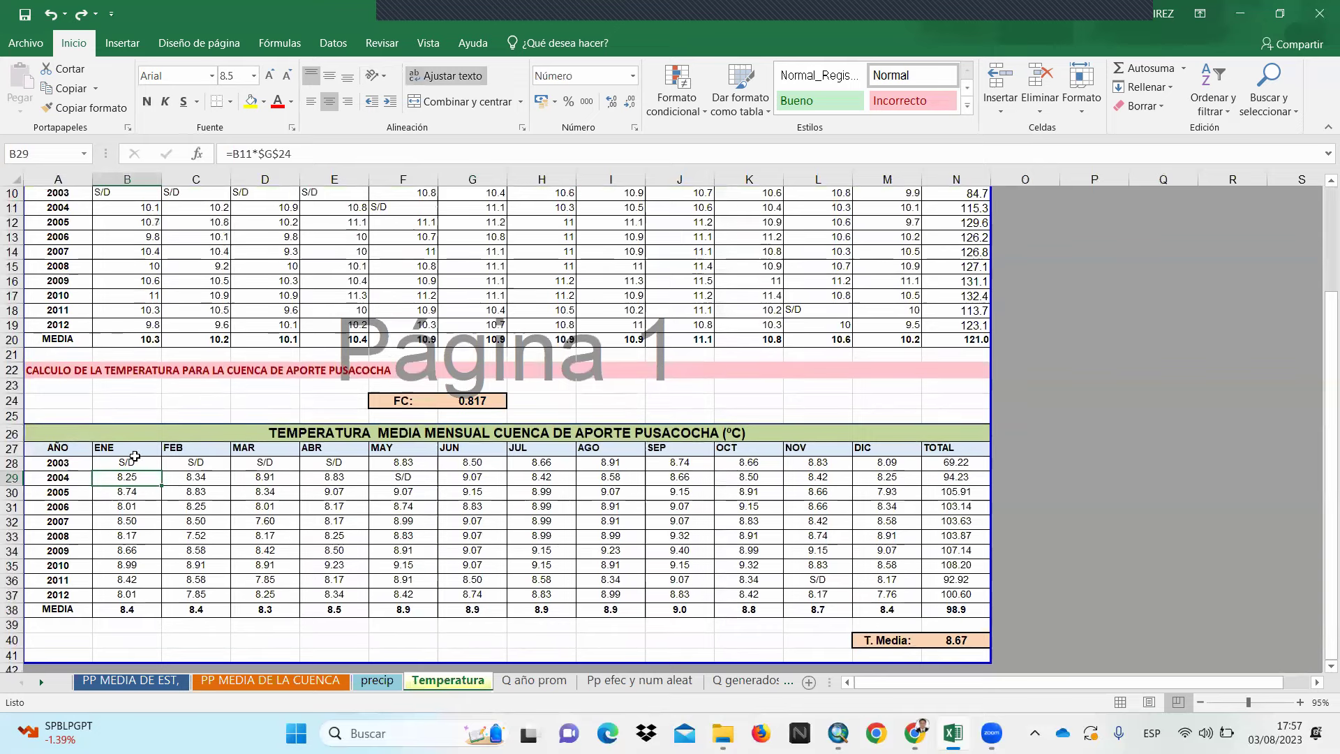
{"action": "left_click", "coordinate": [339, 481]}
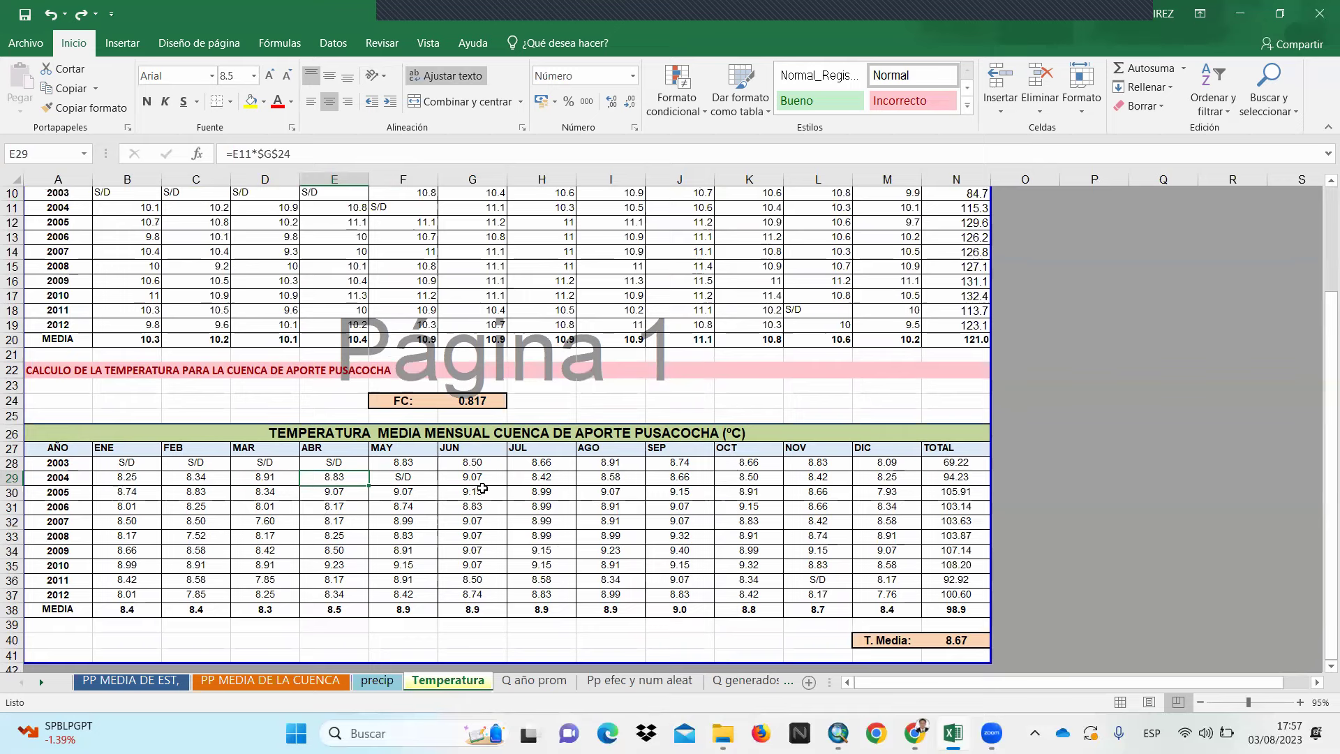
{"action": "scroll", "coordinate": [485, 492], "scroll_direction": "down", "scroll_amount": 1}
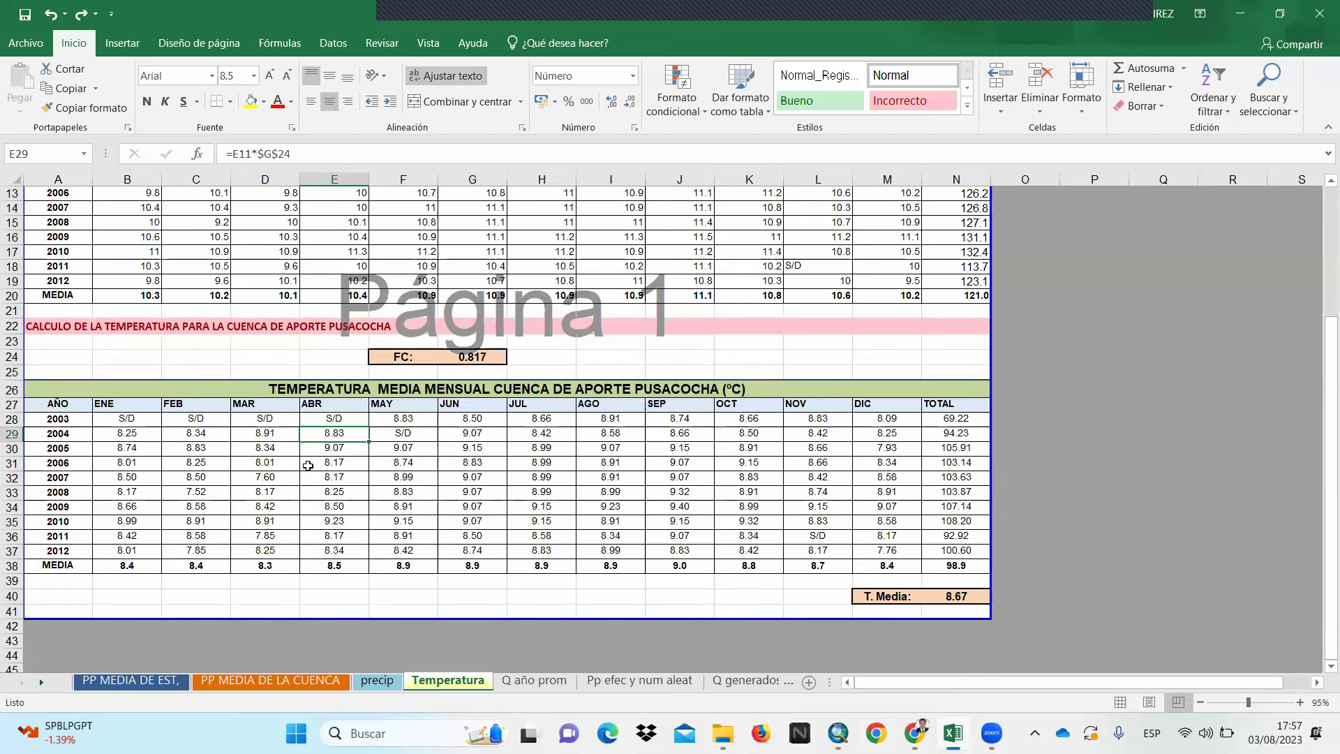
{"action": "left_click", "coordinate": [195, 438]}
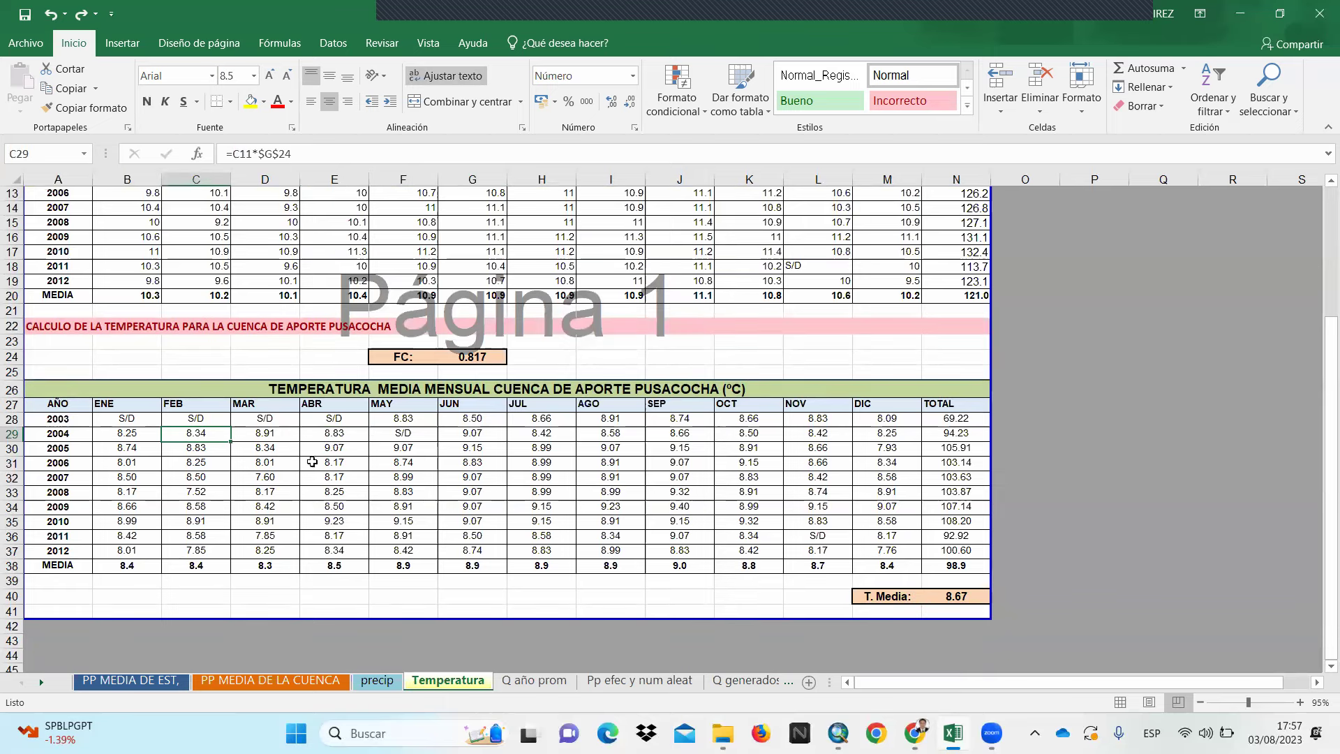
Inspect the formulas for the 2003 total in N28, the average of totals in N38 and the mean temperature in N40
{"action": "left_click", "coordinate": [953, 417]}
{"action": "double_click", "coordinate": [953, 417]}
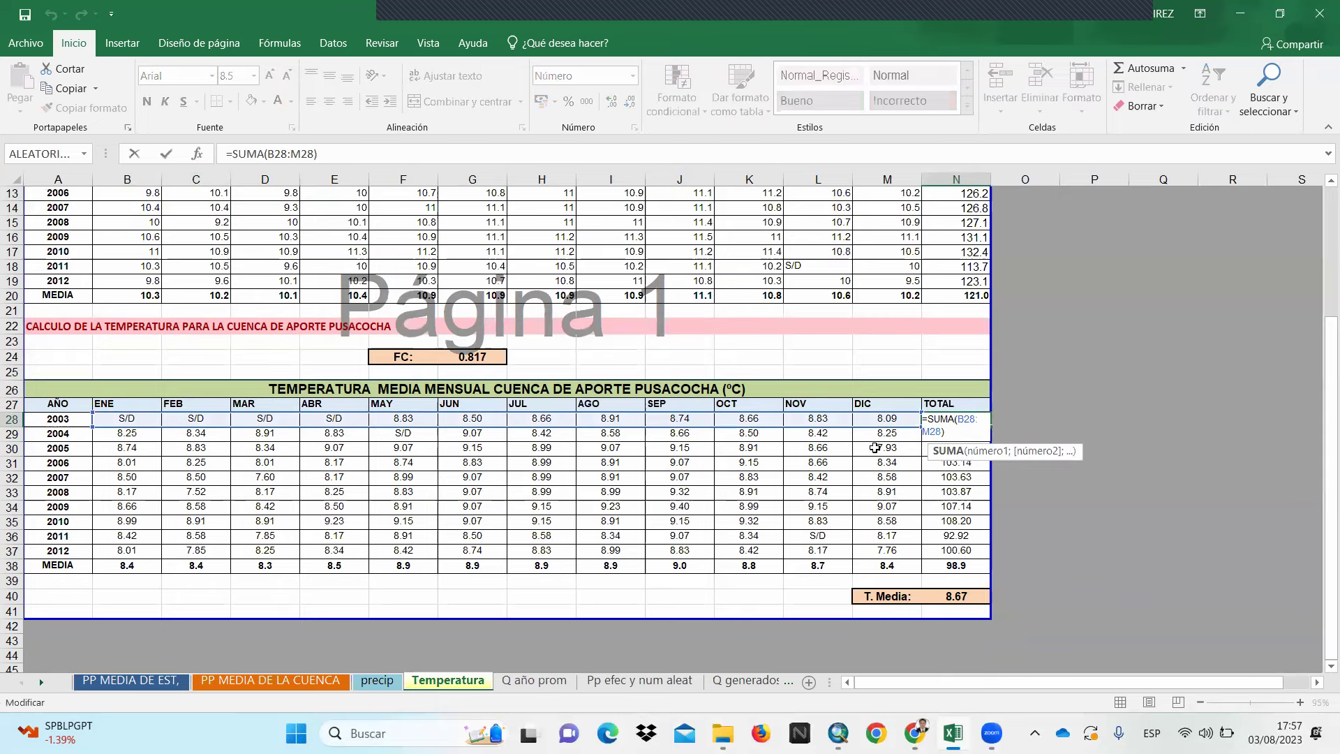
{"action": "key", "text": "Escape"}
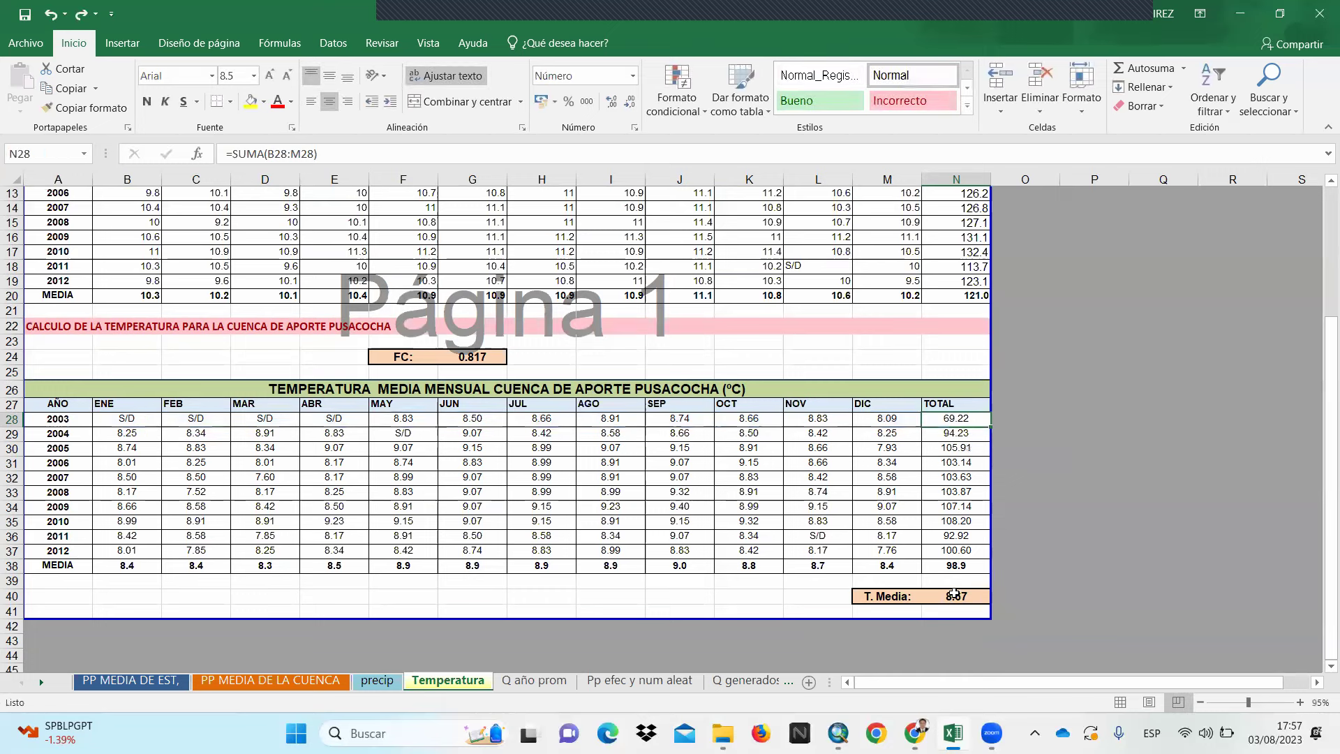
{"action": "double_click", "coordinate": [958, 563]}
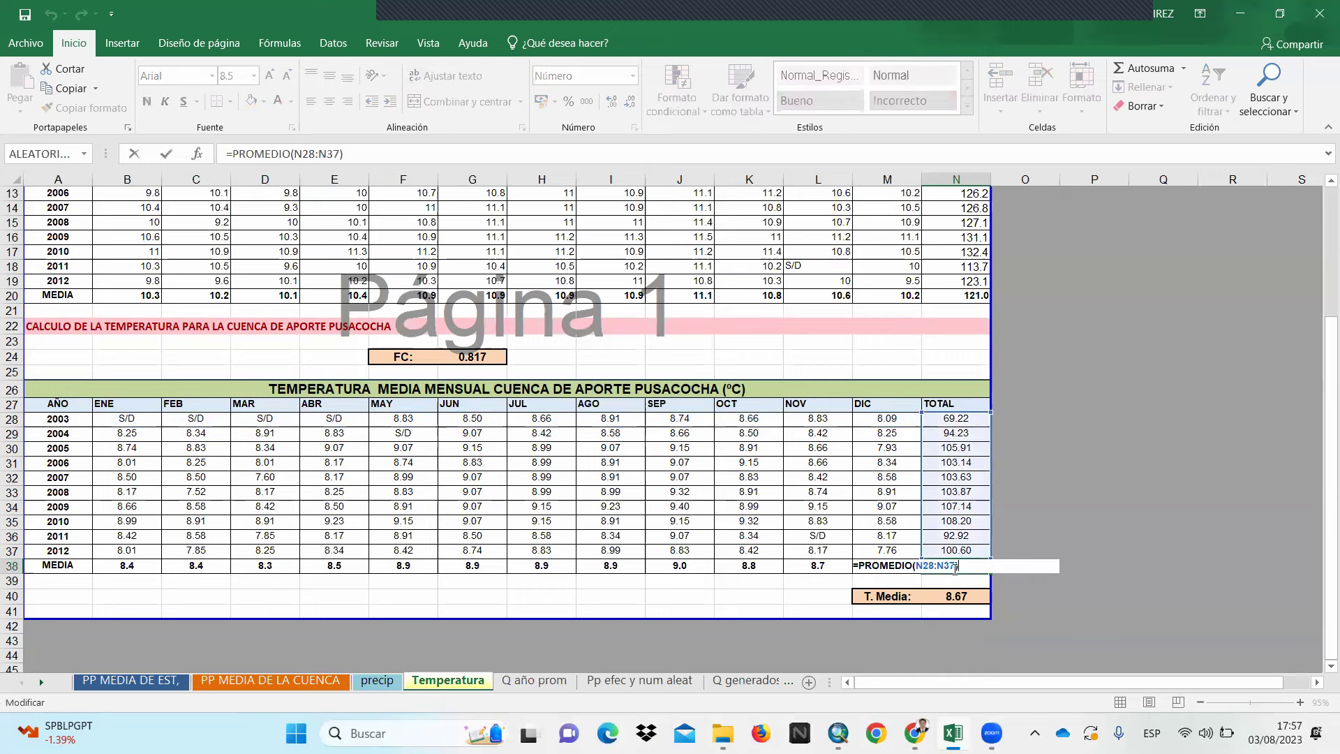
{"action": "key", "text": "Escape"}
{"action": "double_click", "coordinate": [954, 594]}
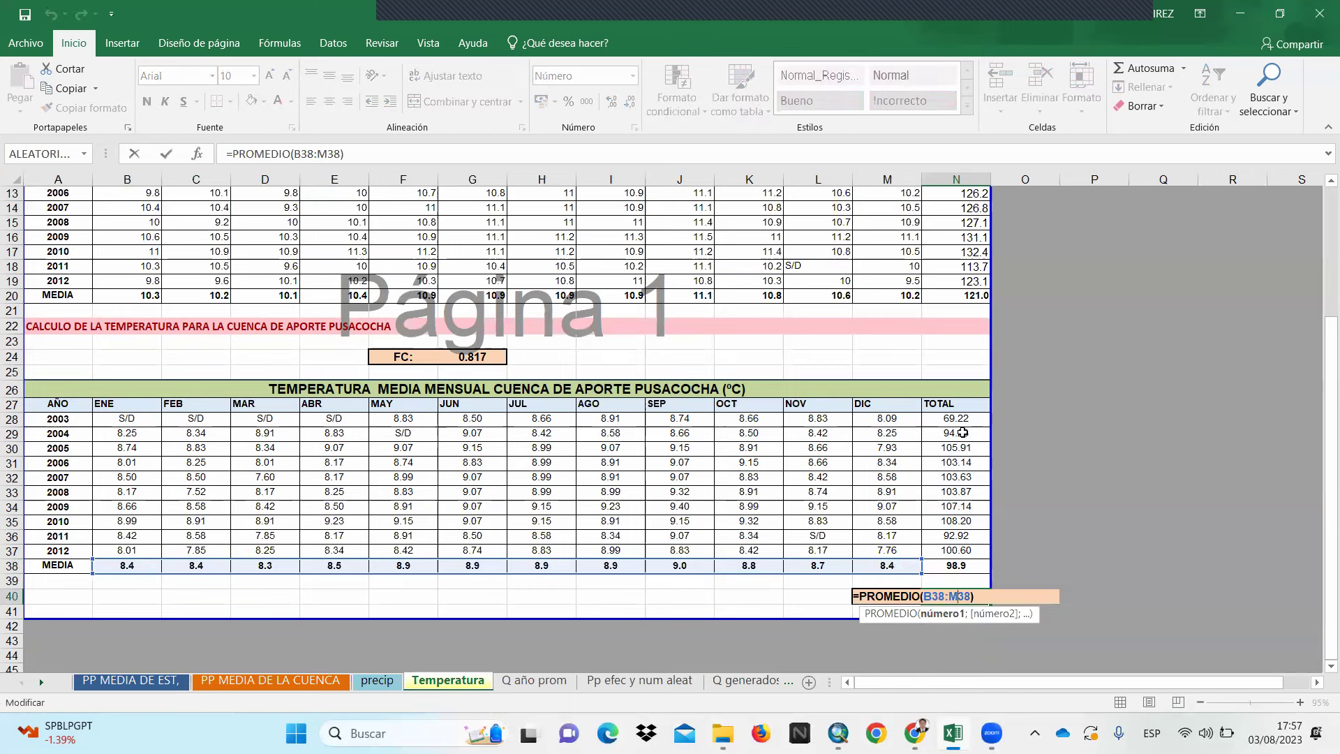
{"action": "key", "text": "Escape"}
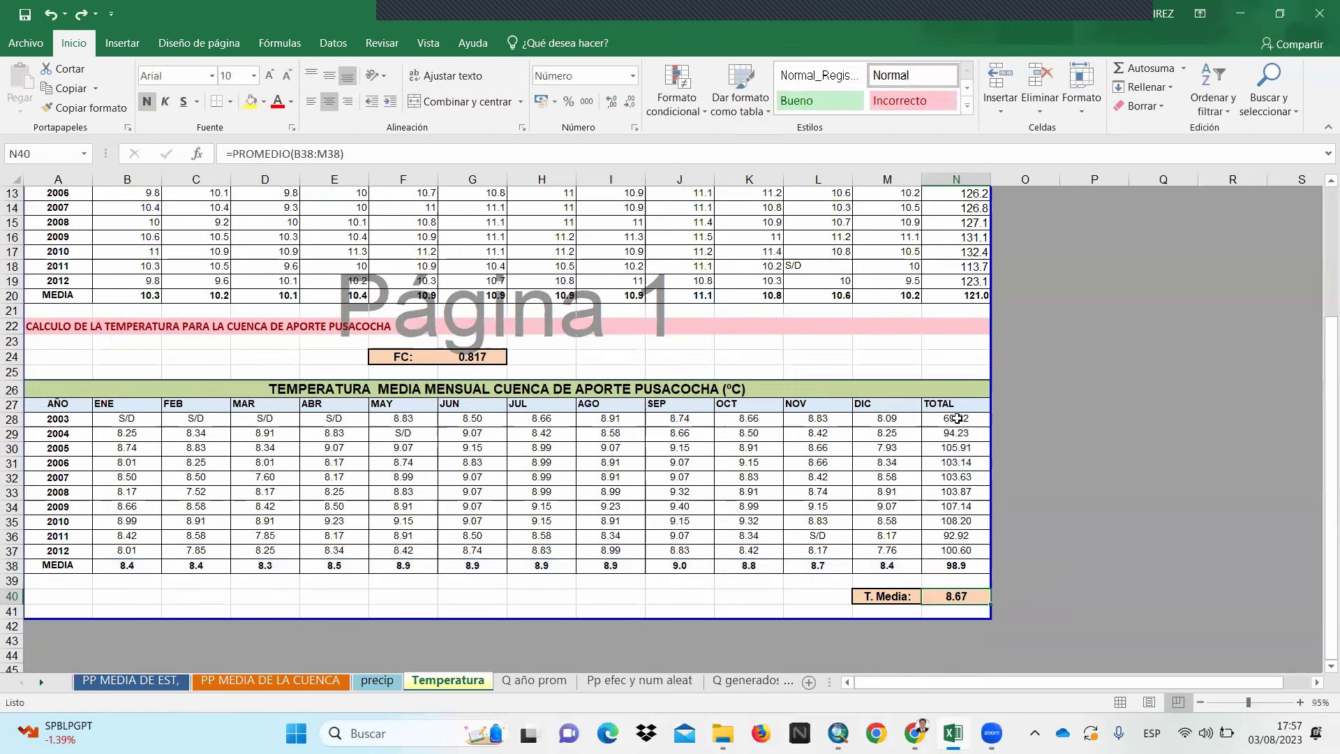
Change the 2003 total formula in N28 to =PROMEDIO(B28:M28) and fill it down the TOTAL column through 2012
{"action": "left_click", "coordinate": [957, 419]}
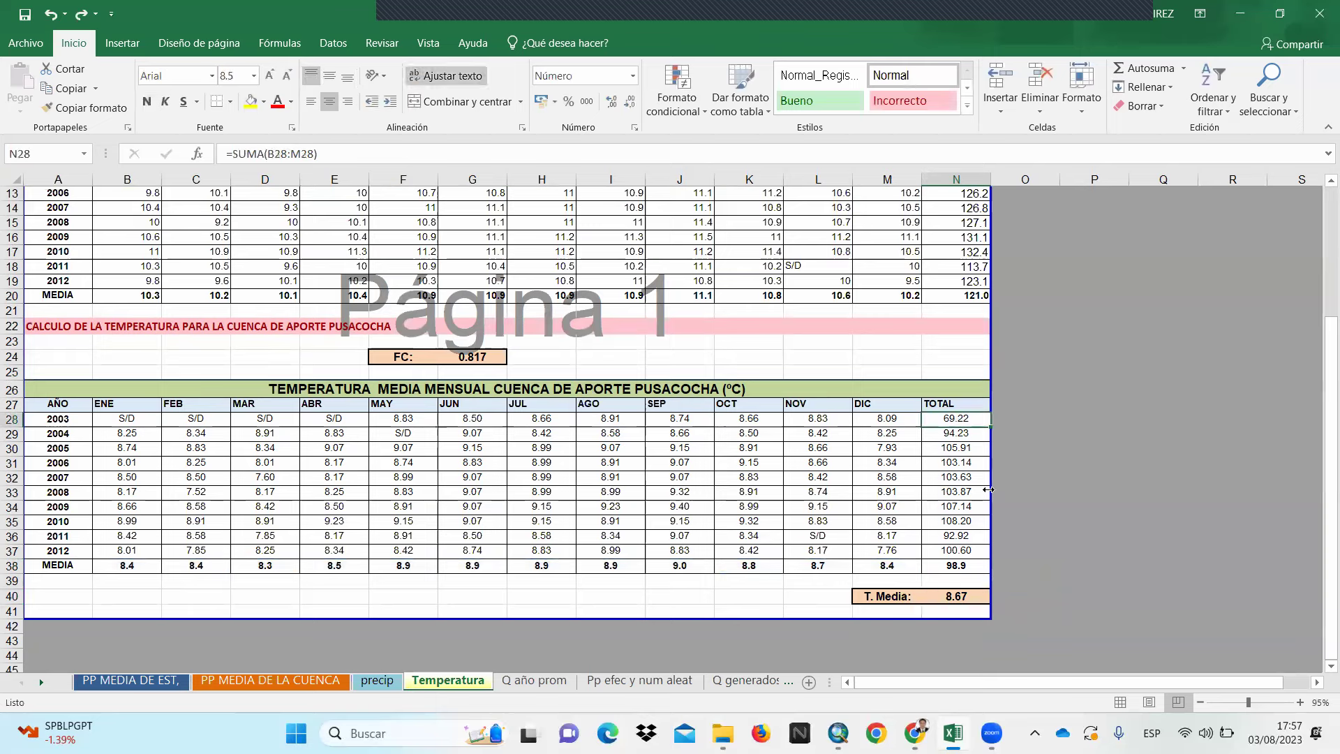
{"action": "left_click", "coordinate": [263, 154]}
{"action": "key", "text": "BackSpace"}
{"action": "key", "text": "BackSpace"}
{"action": "key", "text": "BackSpace"}
{"action": "key", "text": "BackSpace"}
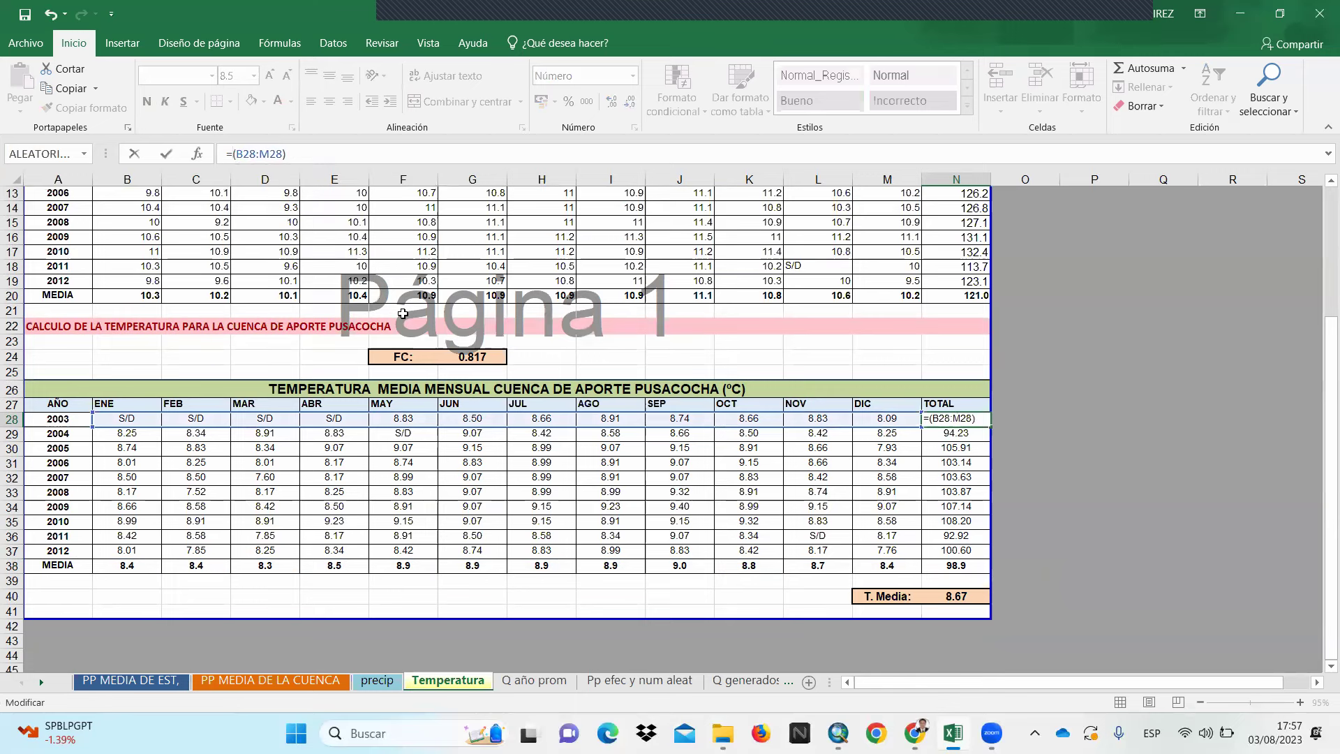
{"action": "type", "text": "prome"}
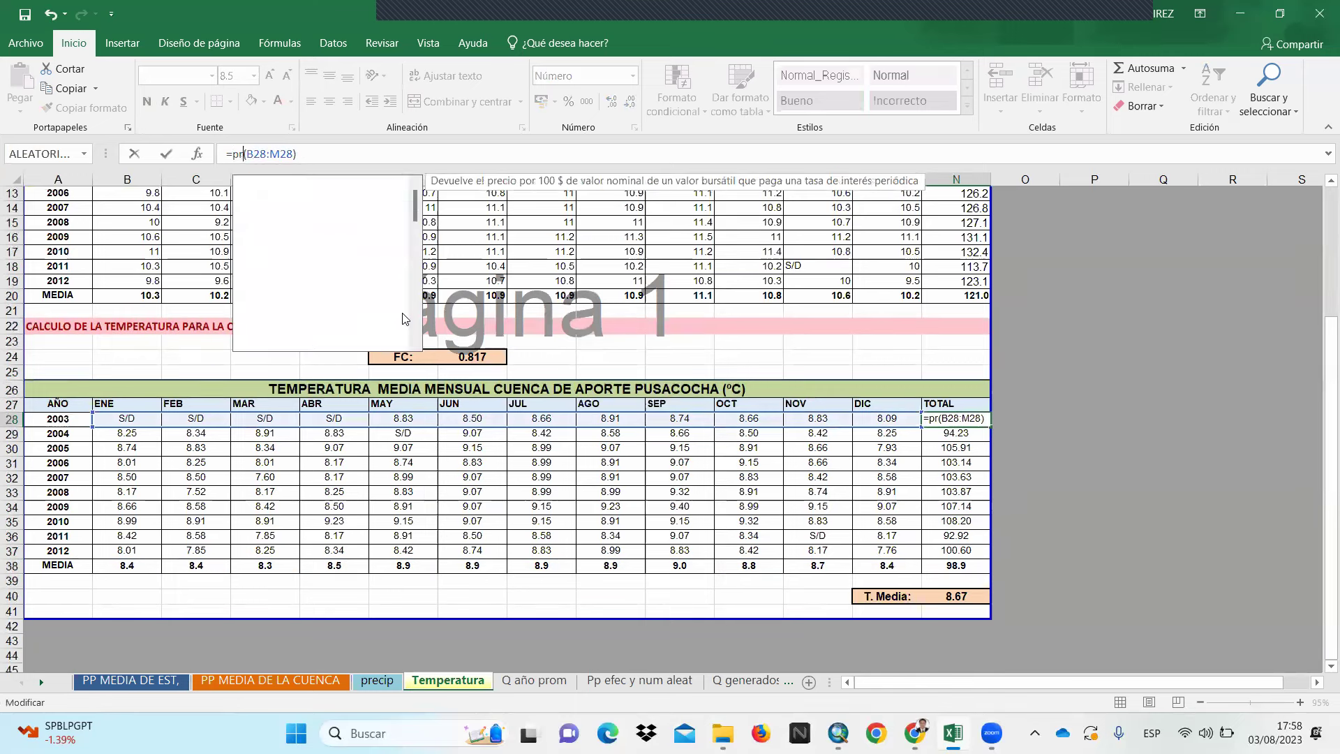
{"action": "type", "text": "dio"}
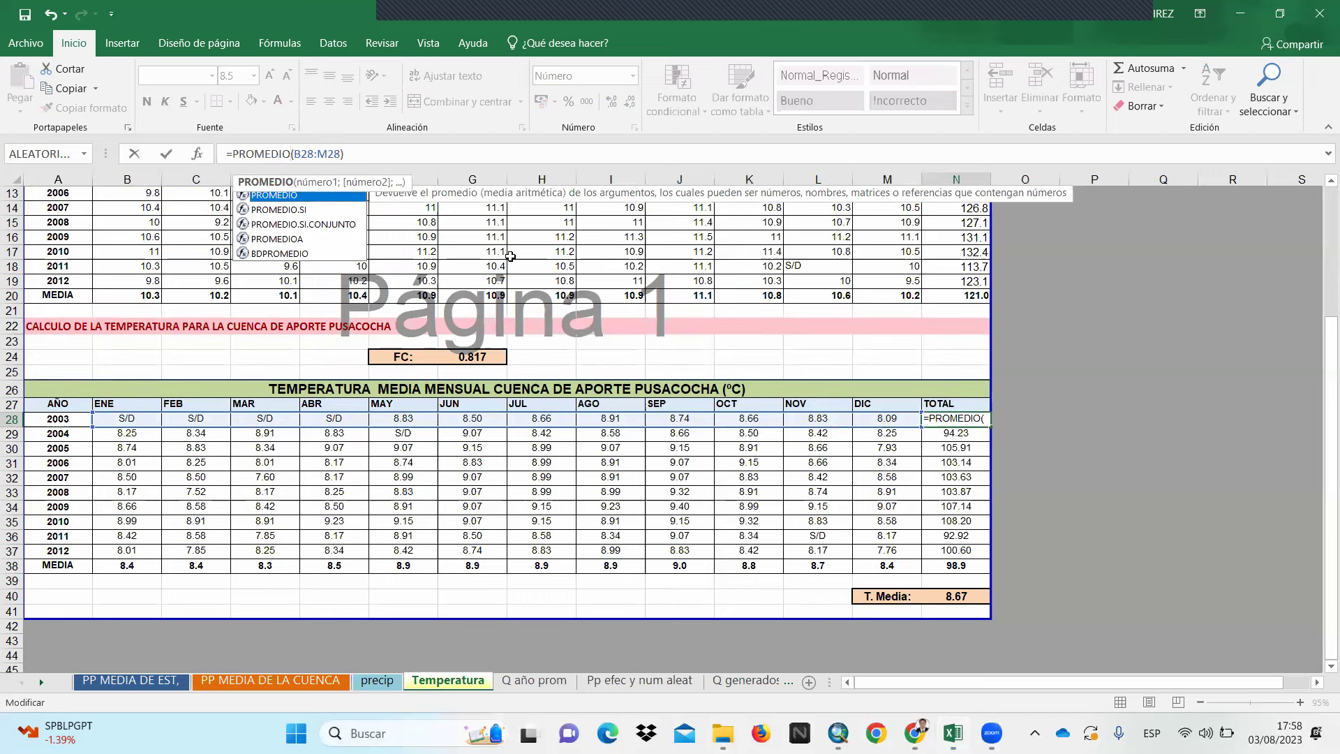
{"action": "key", "text": "ctrl+Return"}
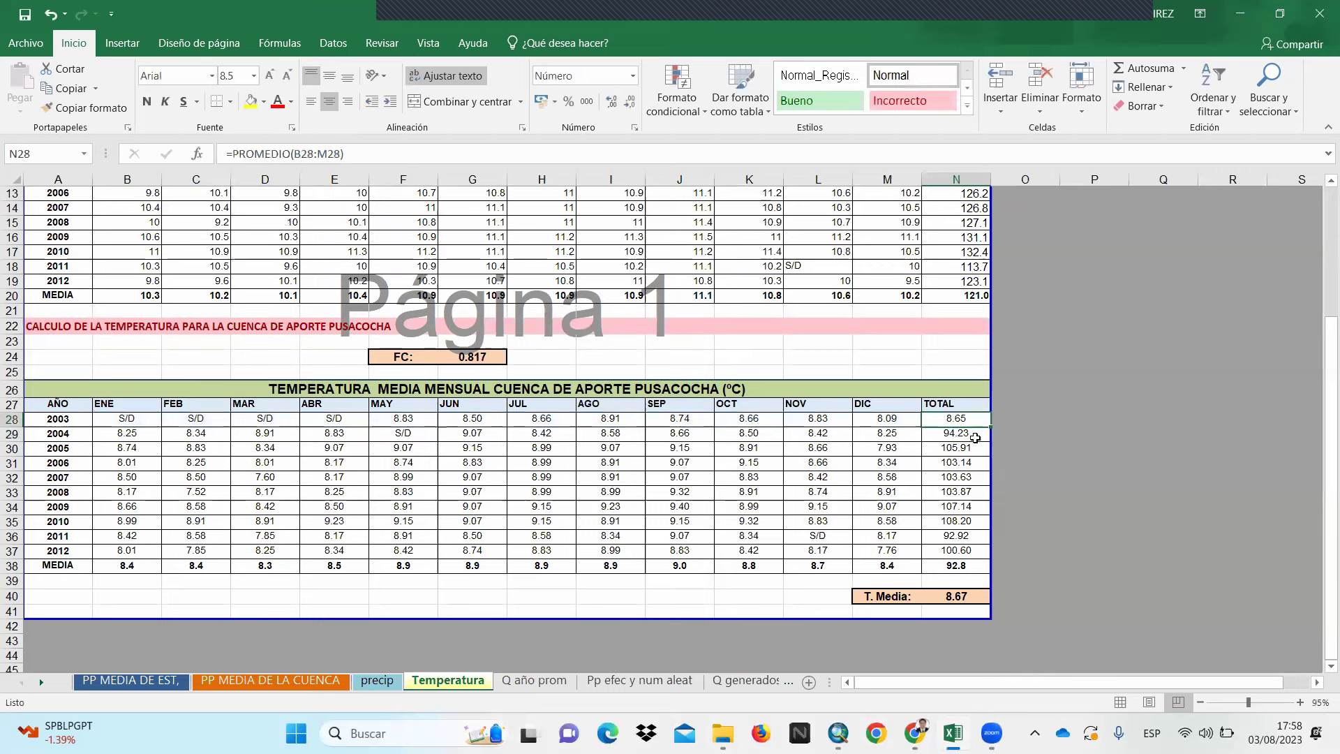
{"action": "left_click_drag", "start_coordinate": [990, 426], "coordinate": [988, 562]}
{"action": "left_click", "coordinate": [1074, 536]}
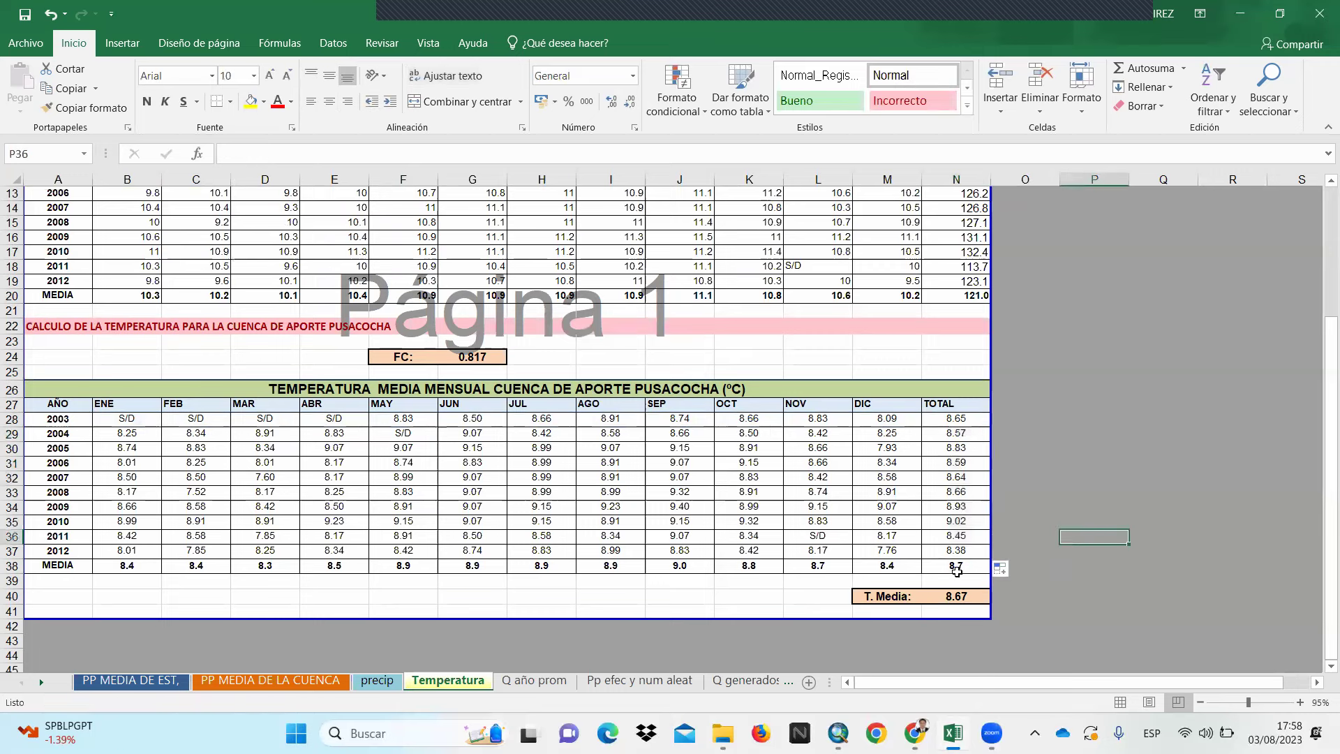
Show the MEDIA value of the TOTAL column in N38 with two decimal places
{"action": "left_click", "coordinate": [956, 569]}
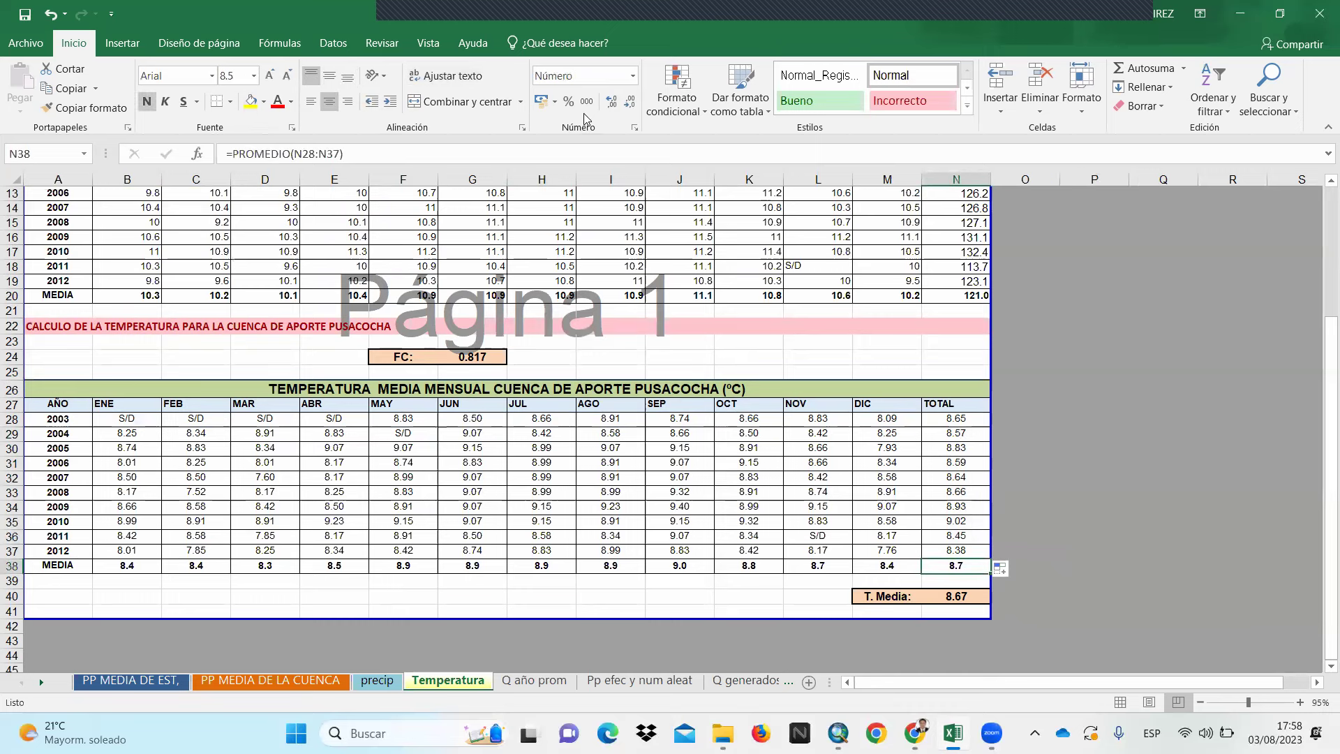
{"action": "left_click", "coordinate": [629, 106]}
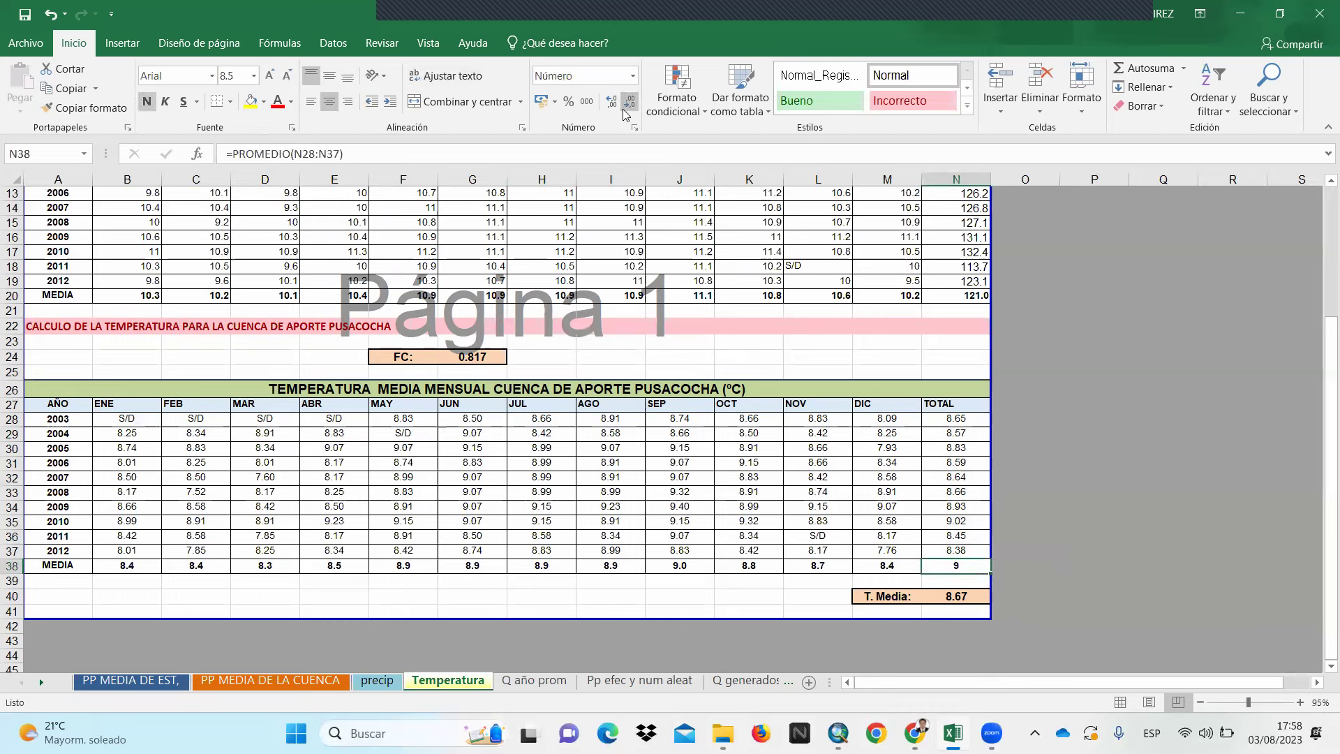
{"action": "left_click", "coordinate": [609, 103]}
{"action": "left_click", "coordinate": [609, 104]}
{"action": "left_click", "coordinate": [1099, 549]}
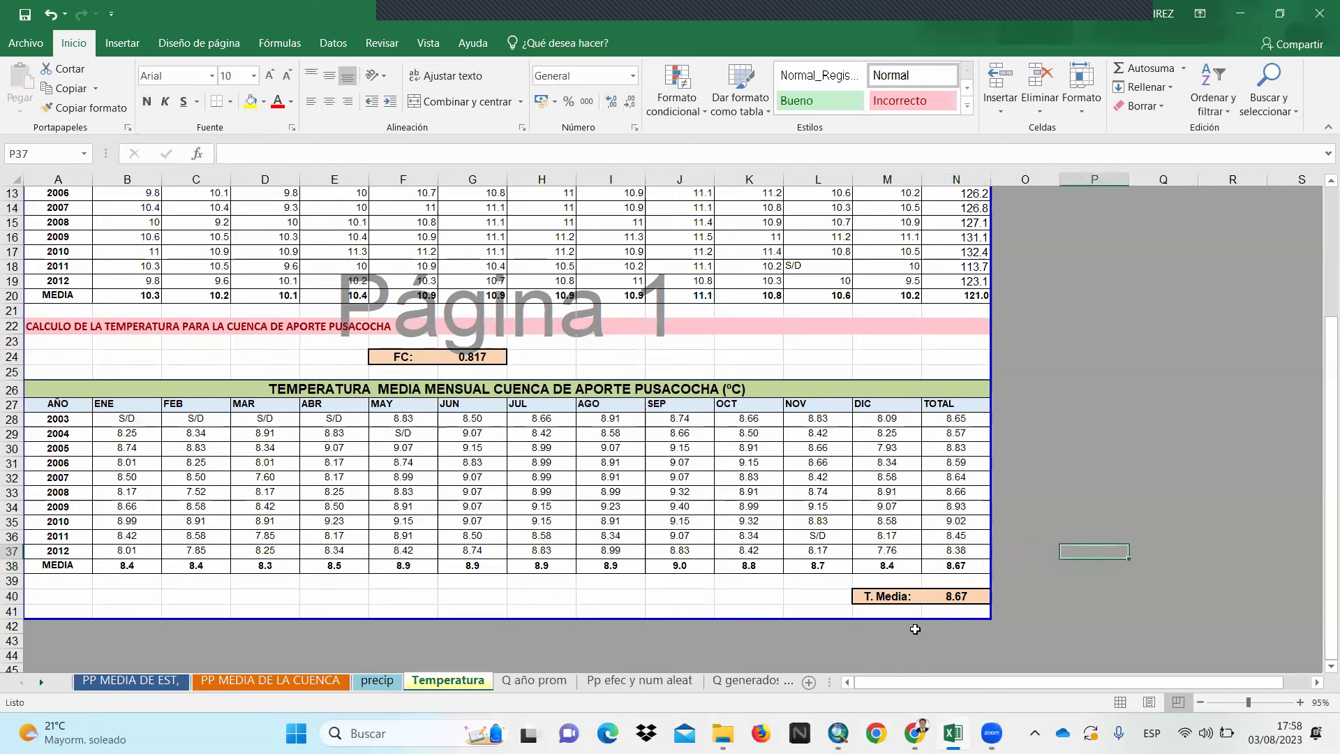
Check the precip sheet and the Pusacocha basin polygon map in ArcMap, returning to the Temperatura sheet in Excel
{"action": "left_click", "coordinate": [370, 681]}
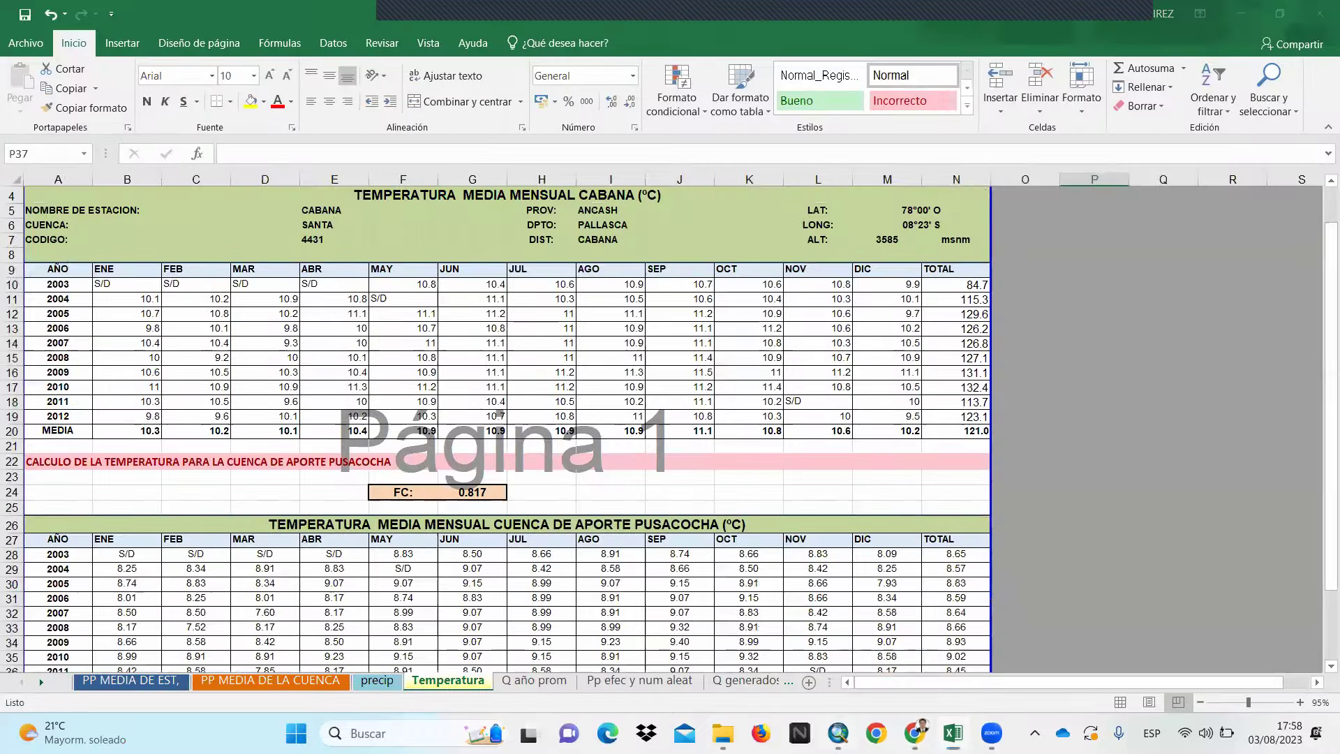
{"action": "left_click", "coordinate": [838, 733]}
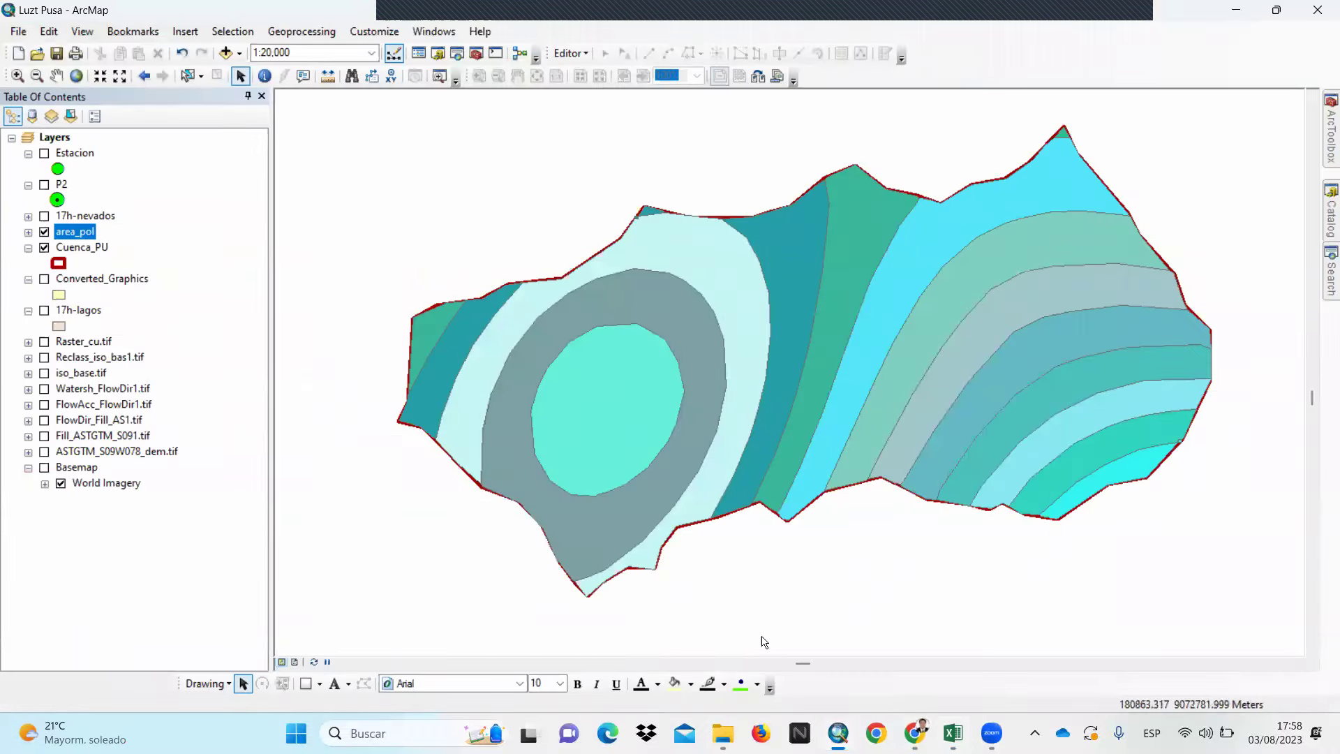
{"action": "key", "text": "super+Down"}
{"action": "key", "text": "super+Down"}
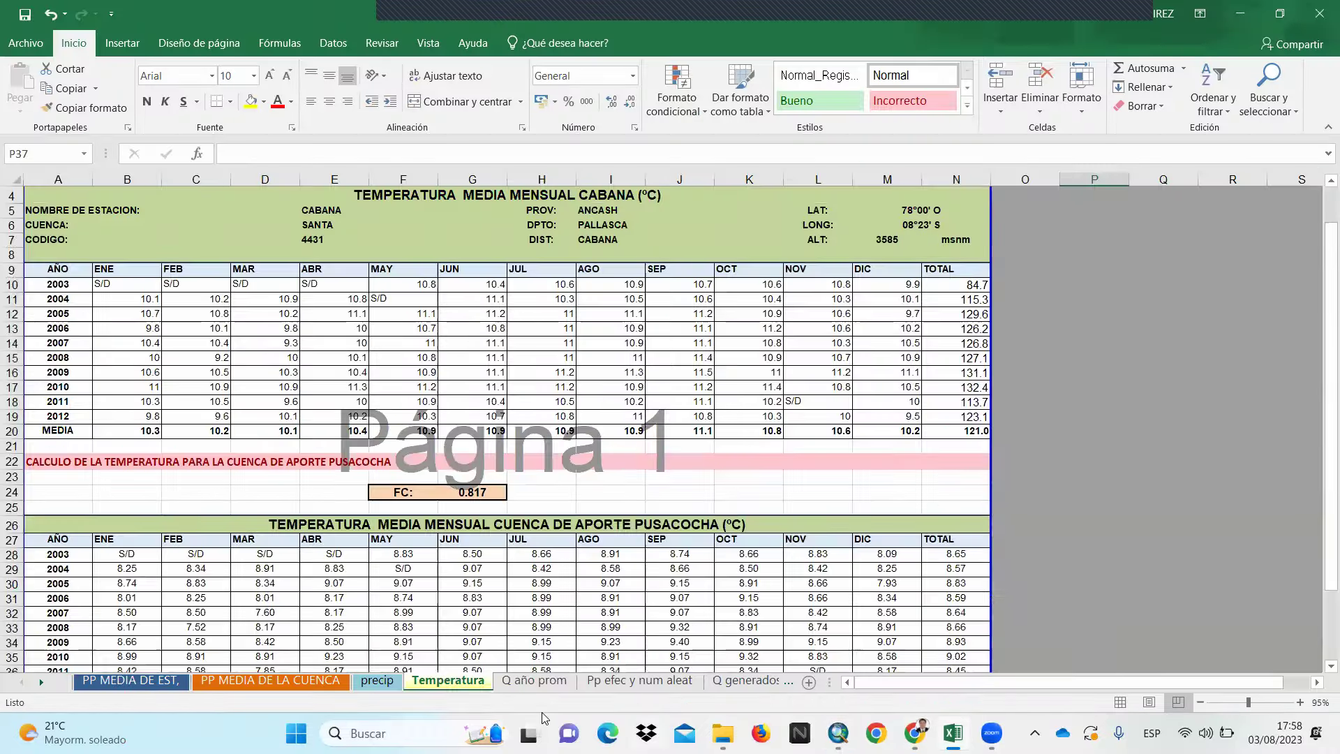